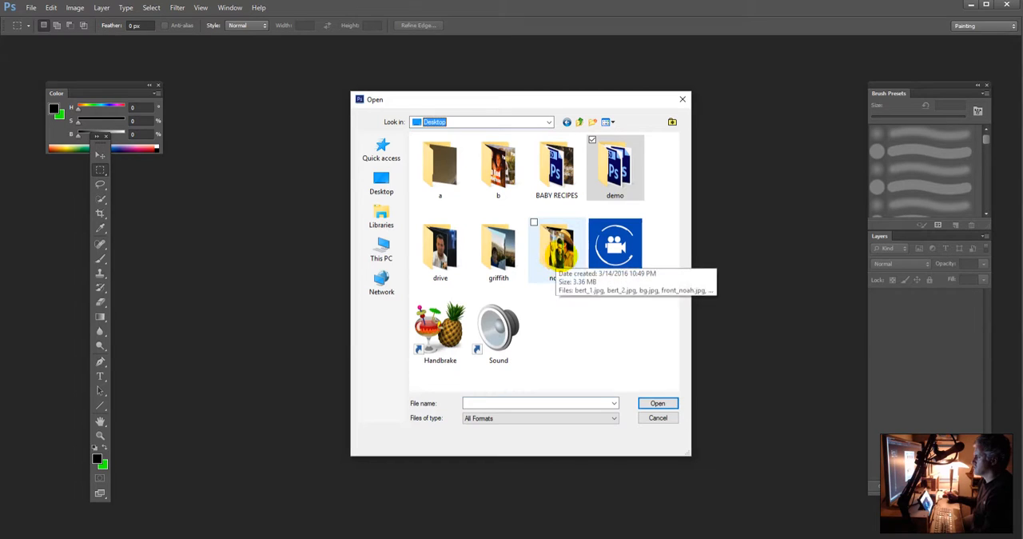
Step: Open all five images from the noah folder on the Desktop
double_click(557, 254)
left_click_drag(648, 282, 444, 152)
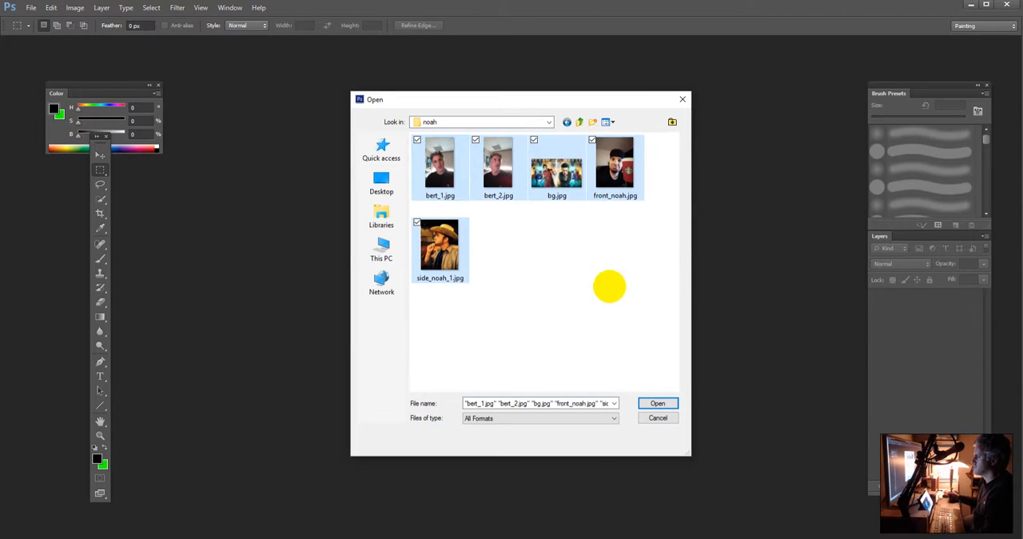
left_click(657, 403)
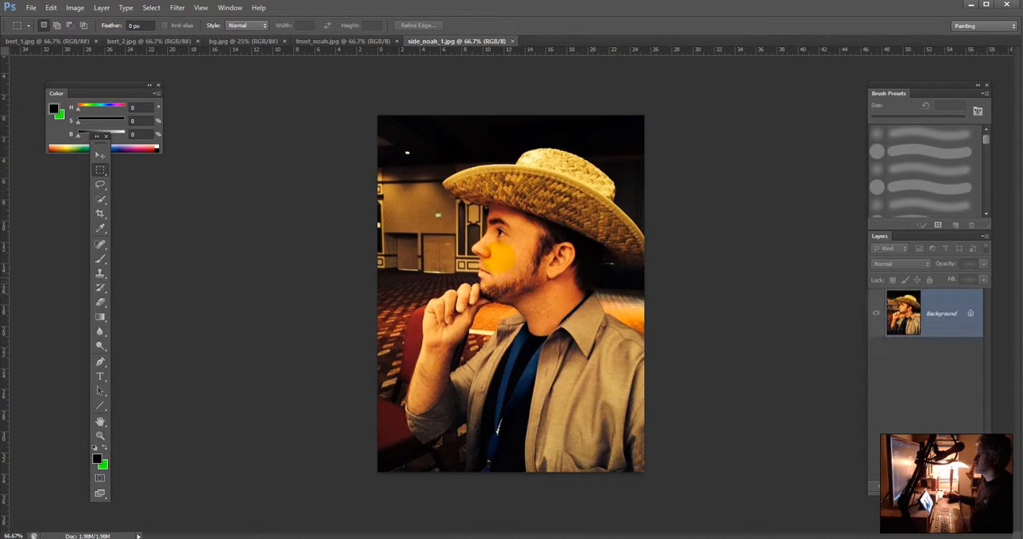
Step: Roughly select the man's head, hair and neck in bert_1.jpg with the Quick Selection tool
left_click(144, 42)
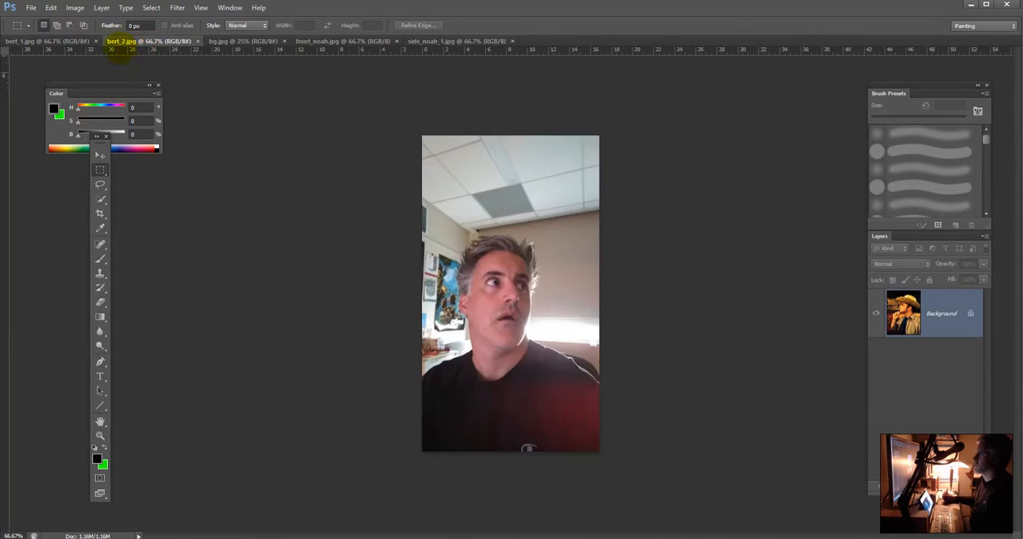
left_click(76, 41)
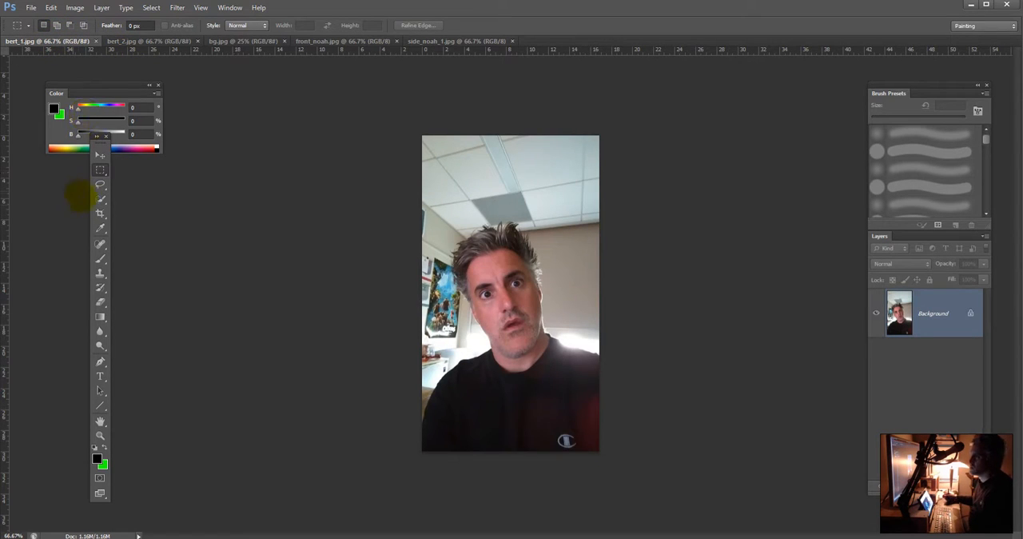
left_click(100, 199)
mouse_move(522, 355)
left_mouse_down()
mouse_move(483, 263)
mouse_move(498, 256)
left_mouse_up()
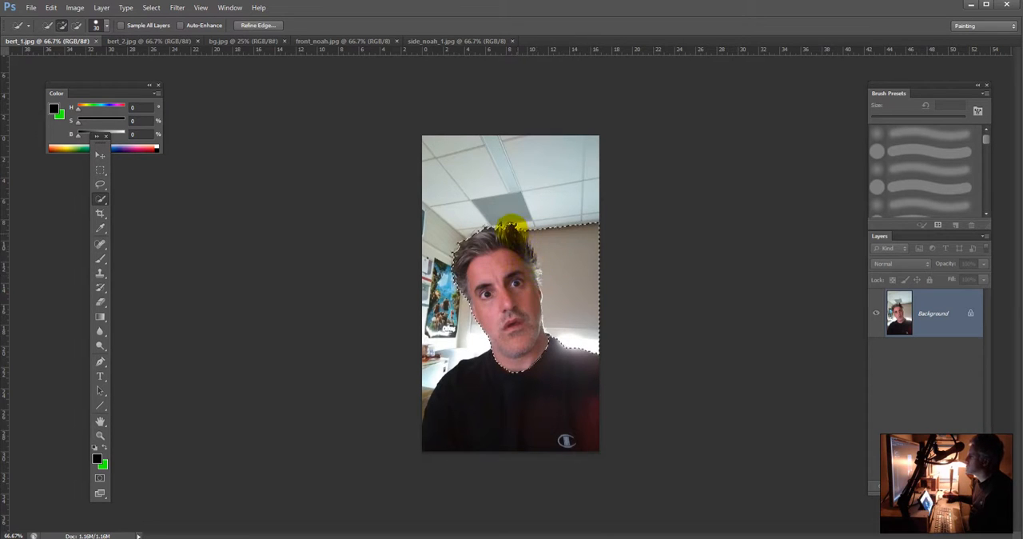
mouse_move(511, 228)
left_mouse_down()
mouse_move(484, 224)
mouse_move(450, 254)
mouse_move(507, 354)
mouse_move(508, 332)
left_mouse_up()
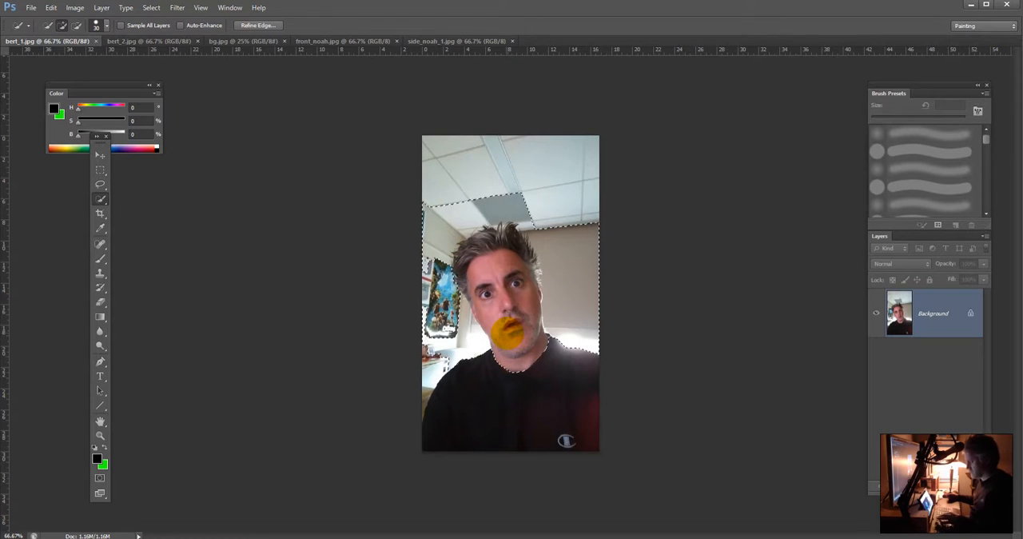
Step: Subtract the wall, ceiling and poster from the selection and add the missed hair, leaving only the head and neck selected
key("ctrl+plus")
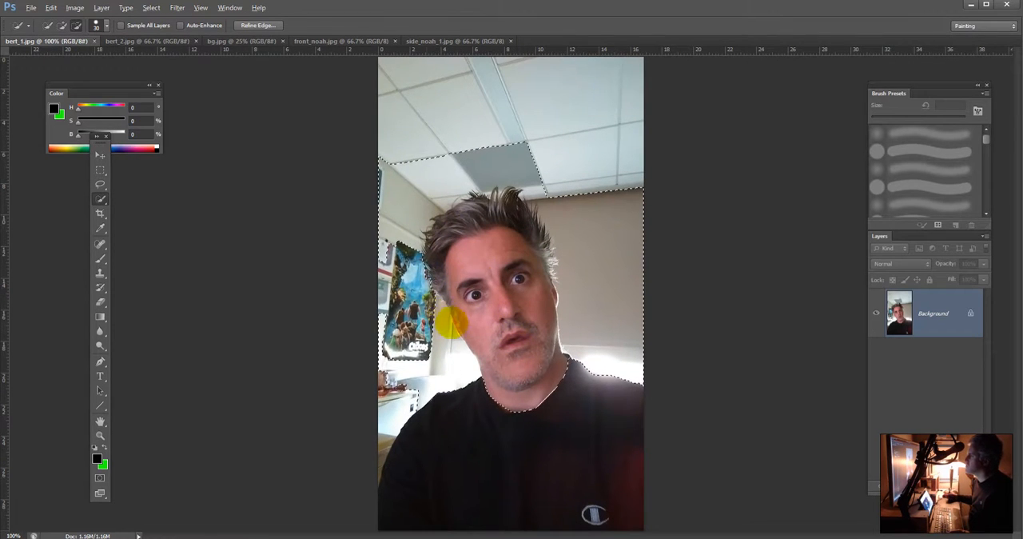
left_click_drag(435, 316, 419, 238)
mouse_move(469, 196)
left_mouse_down()
mouse_move(516, 186)
mouse_move(603, 209)
mouse_move(545, 182)
left_mouse_up()
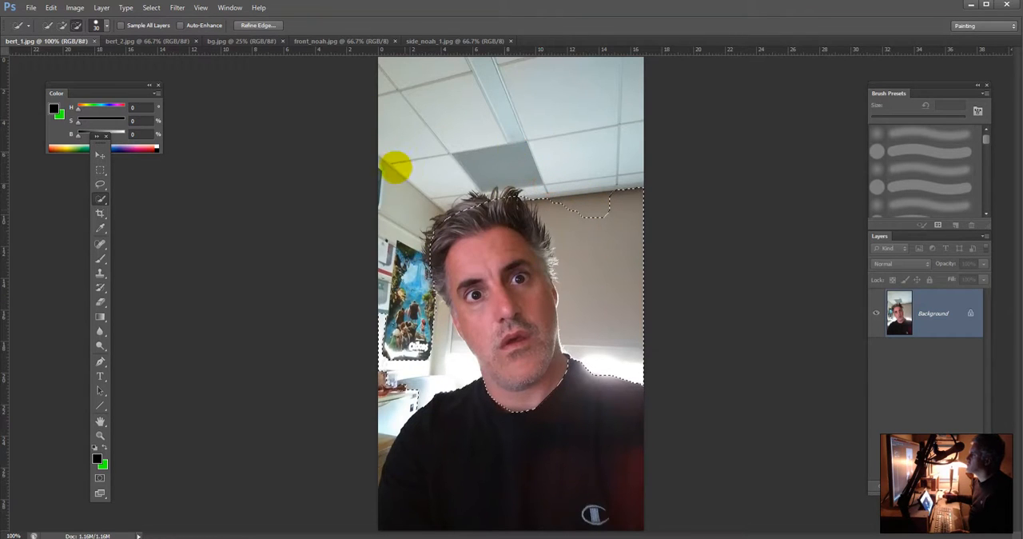
mouse_move(434, 373)
left_mouse_down()
mouse_move(395, 359)
mouse_move(421, 384)
mouse_move(392, 368)
mouse_move(391, 411)
mouse_move(391, 374)
mouse_move(454, 375)
left_mouse_up()
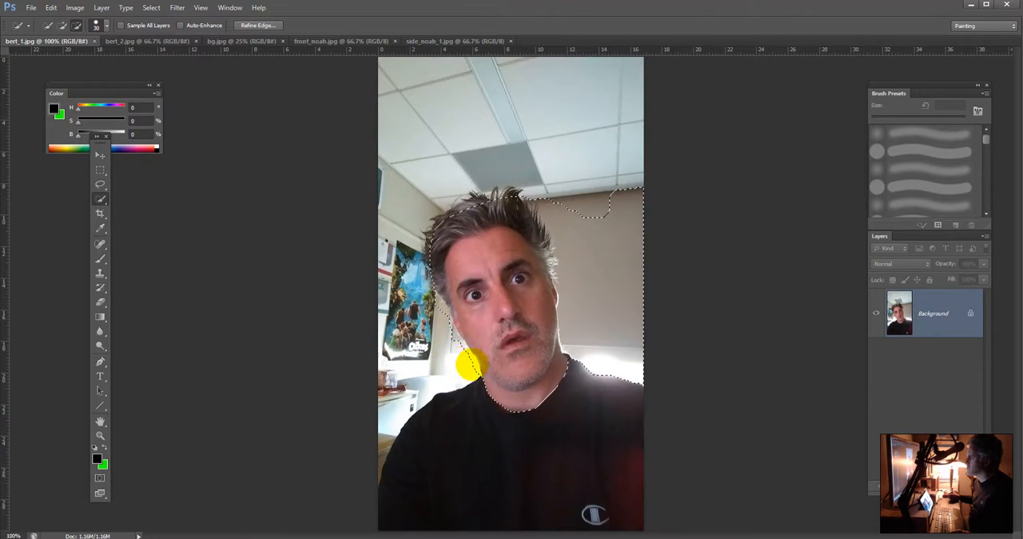
mouse_move(470, 366)
left_mouse_down()
mouse_move(612, 358)
mouse_move(645, 267)
mouse_move(621, 270)
mouse_move(539, 232)
mouse_move(550, 249)
left_mouse_up()
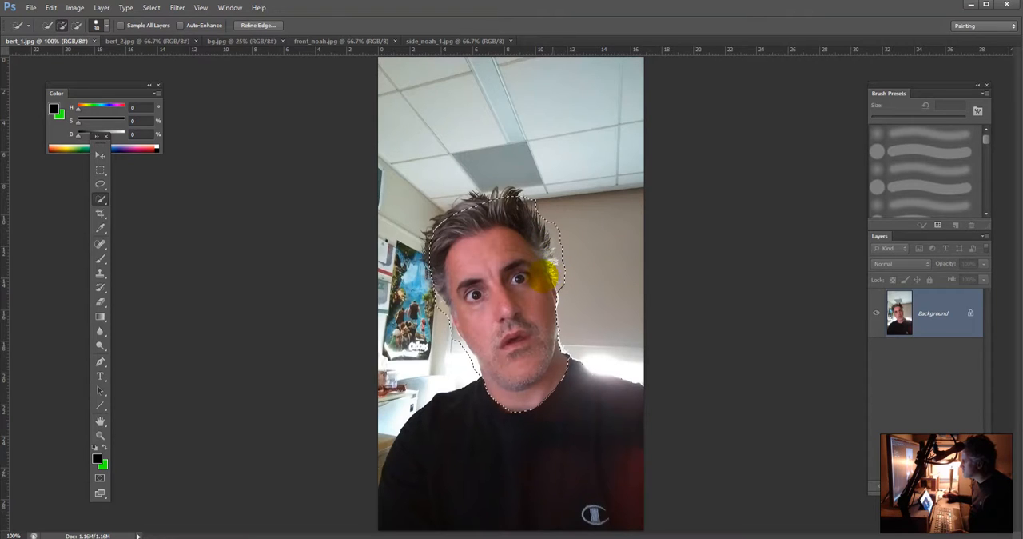
mouse_move(472, 209)
left_mouse_down()
mouse_move(418, 278)
mouse_move(509, 326)
left_mouse_up()
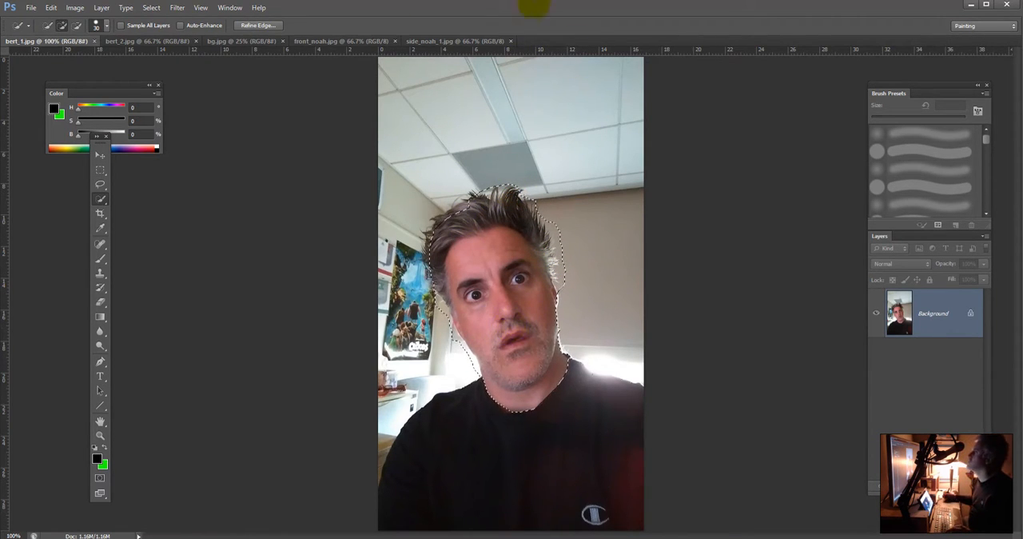
Step: Paste the head into bg.jpg, scaled to about 197% and rotated about -5.5°, over the head of the large woman in red
left_click(232, 40)
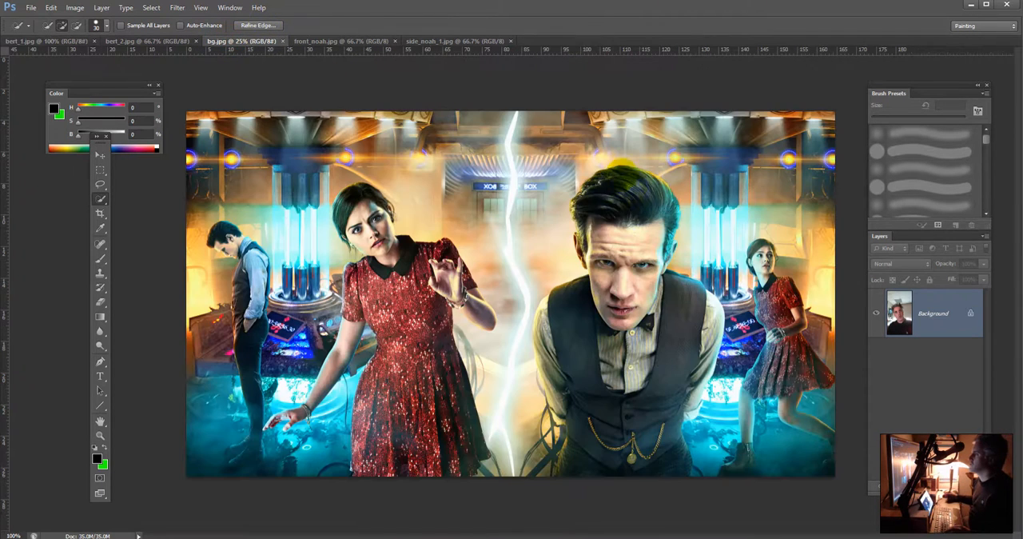
key("ctrl+v")
key("ctrl+t")
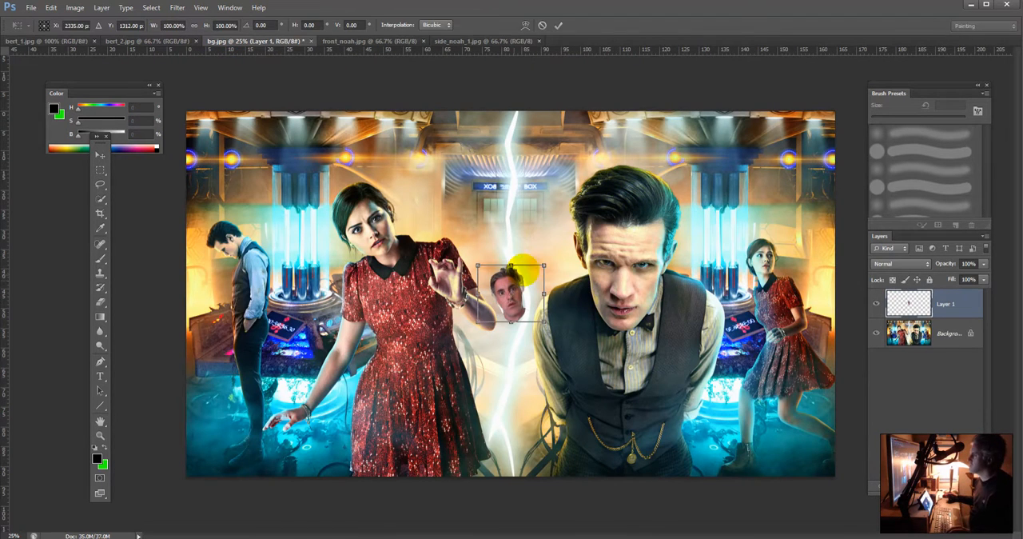
left_click_drag(546, 264, 630, 236)
key("ctrl+z")
left_click_drag(556, 240, 387, 185)
left_click_drag(456, 165, 435, 164)
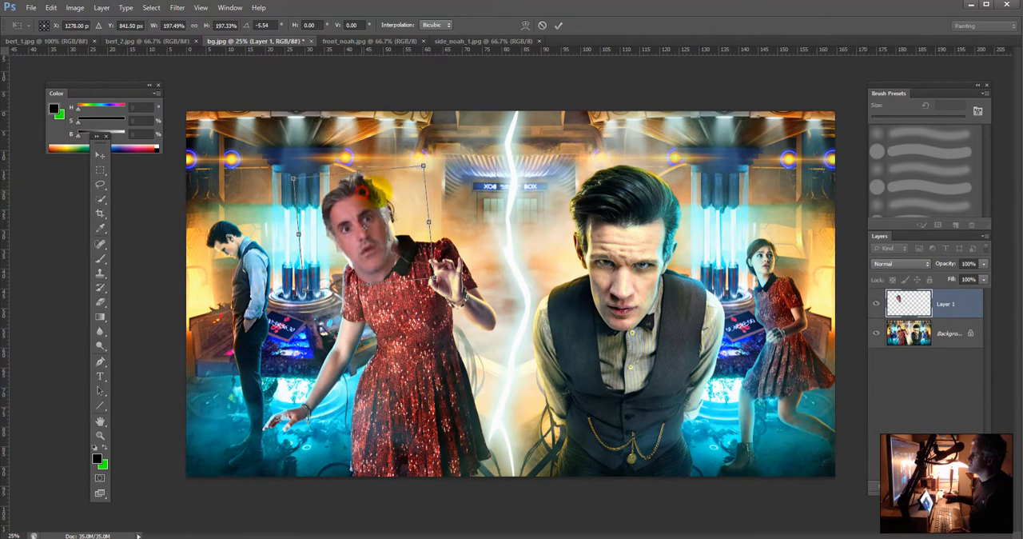
Step: Fine-tune the head's position and rotation over the woman's face and apply the transform
left_click_drag(370, 191, 379, 185)
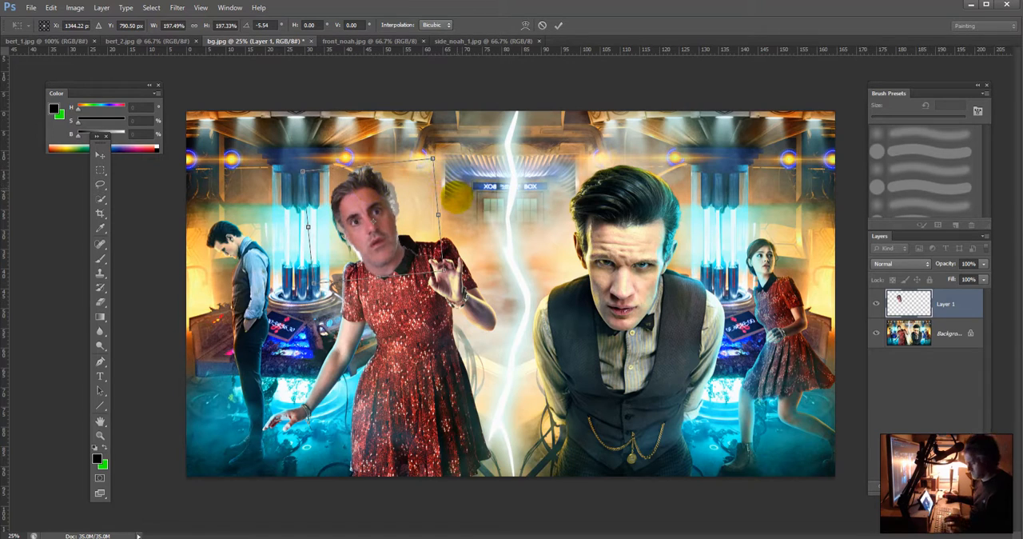
left_click_drag(449, 151, 444, 146)
left_click(381, 190)
mouse_move(382, 191)
left_mouse_down()
mouse_move(476, 186)
mouse_move(382, 193)
left_mouse_up()
key("Return")
Step: Select and delete the bright leftover background along the jaw and cheek of the pasted head
key("w")
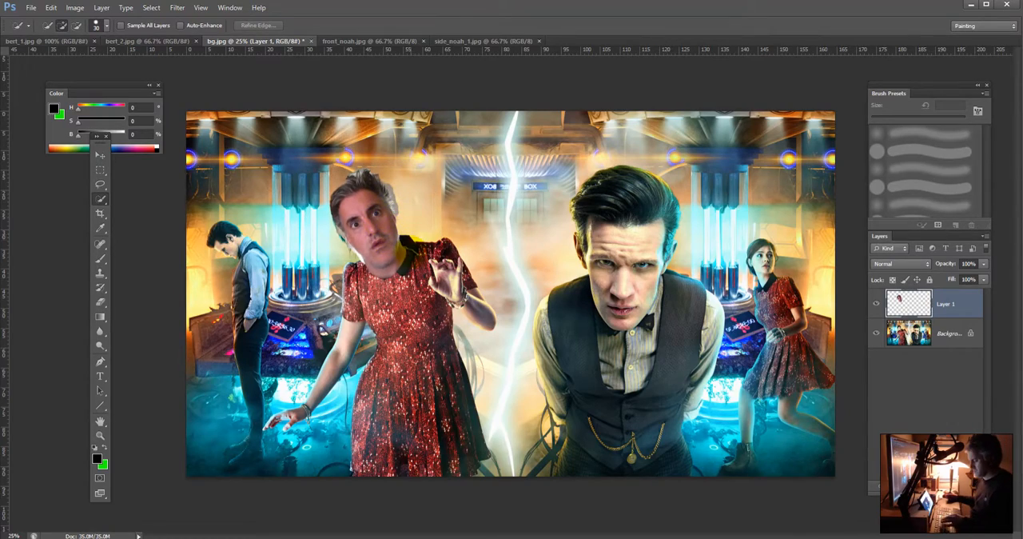
key("ctrl+plus")
key("ctrl+plus")
left_click_drag(457, 215, 642, 242)
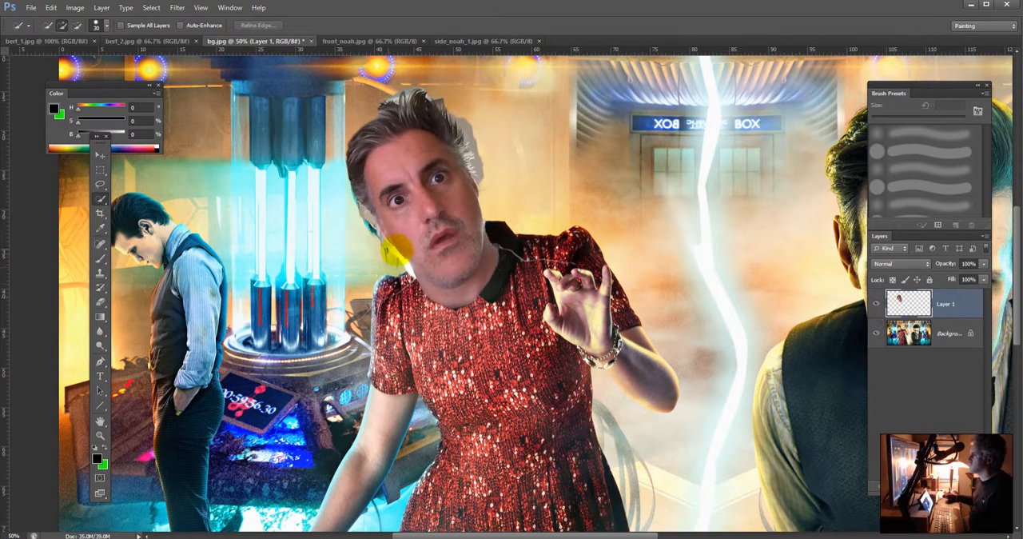
mouse_move(408, 269)
left_mouse_down()
mouse_move(360, 232)
mouse_move(371, 245)
mouse_move(381, 240)
left_mouse_up()
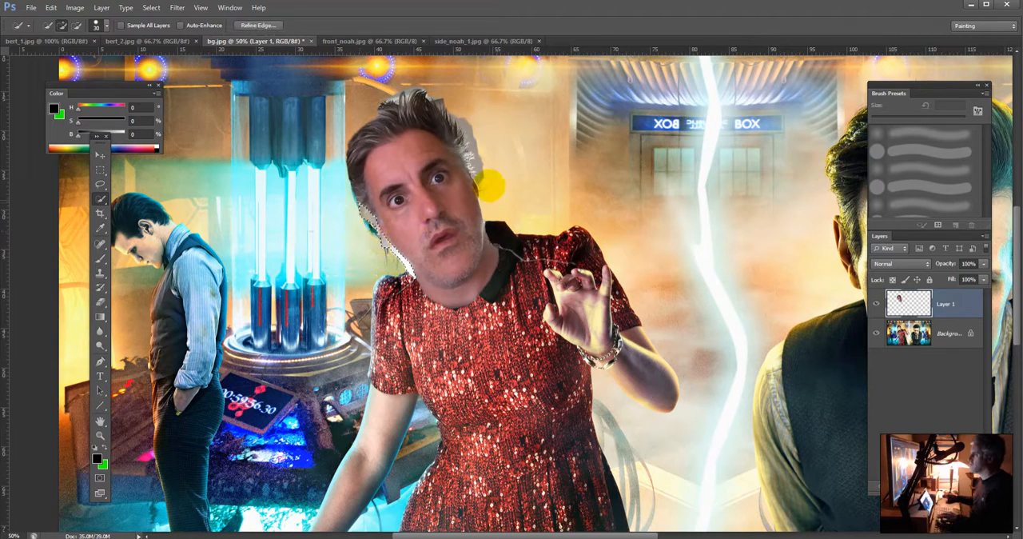
Step: Select the gray leftover wall beside the man's hair, refine the selection edge along the strands, and delete it
mouse_move(484, 173)
left_mouse_down()
mouse_move(481, 152)
mouse_move(467, 161)
left_mouse_up()
key("ctrl+d")
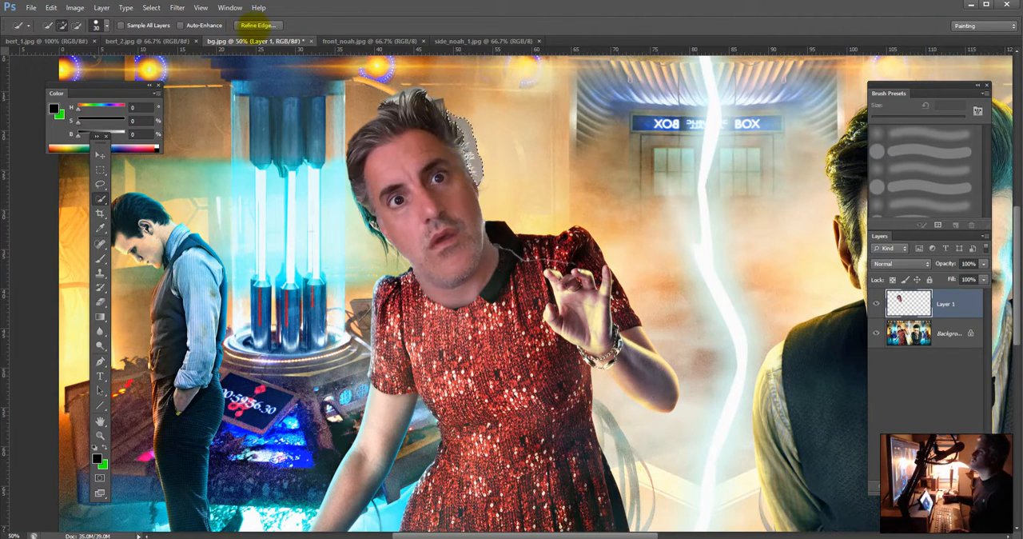
left_click(256, 25)
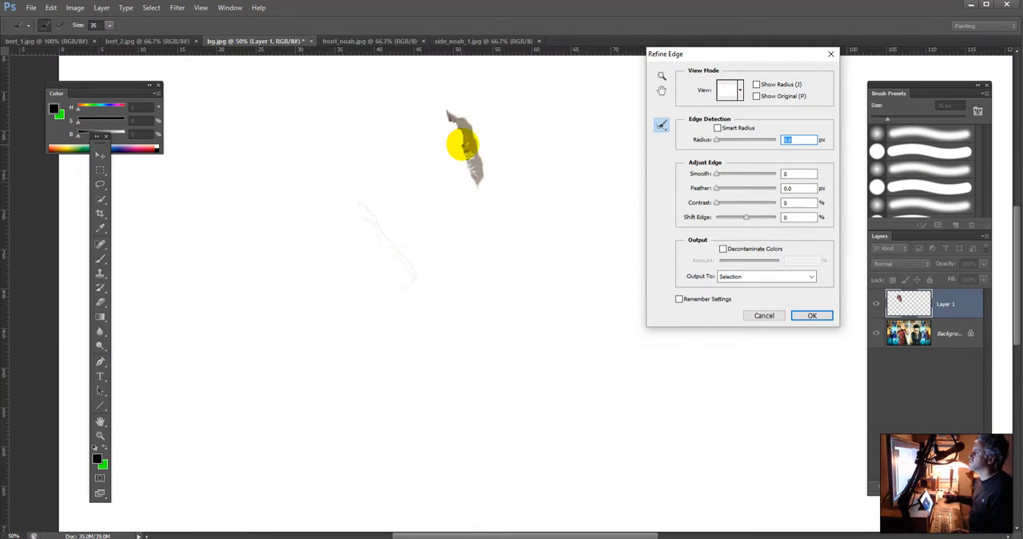
mouse_move(464, 149)
left_mouse_down()
mouse_move(474, 179)
mouse_move(461, 140)
left_mouse_up()
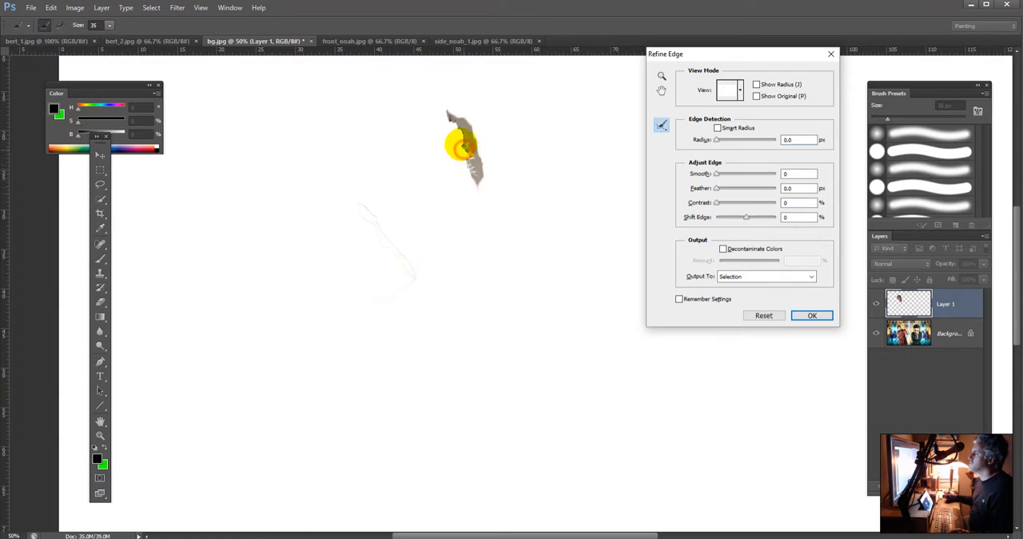
left_click(811, 314)
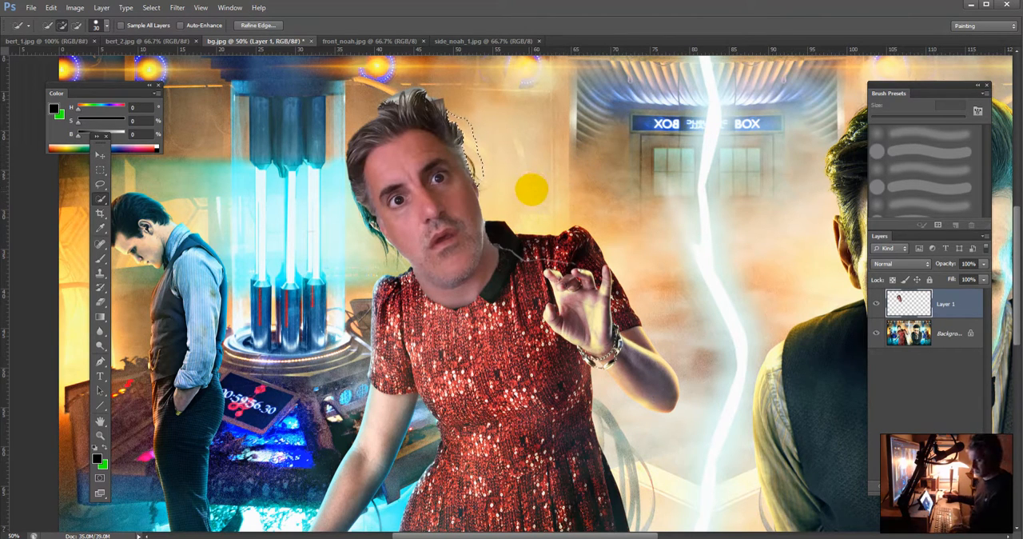
key("ctrl+d")
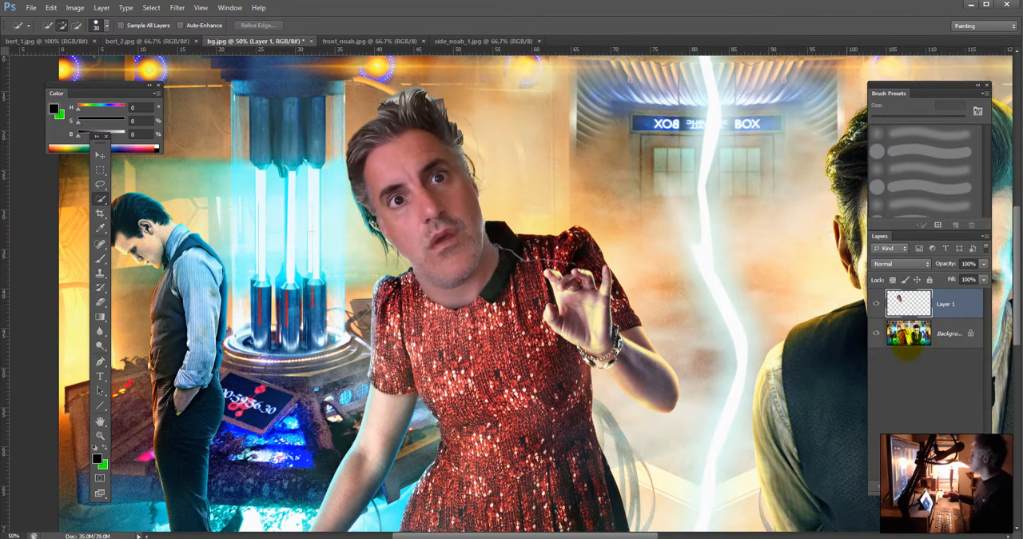
Step: Hide Layer 1, then select the woman's head and neck on the Background layer and copy them to a new layer
left_click(911, 333)
left_click(876, 303)
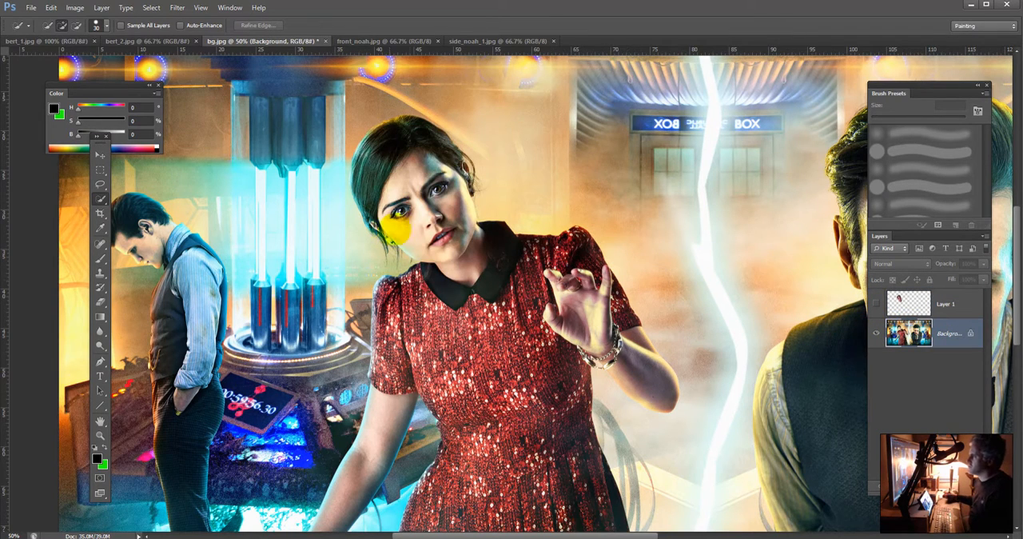
left_click_drag(405, 163, 464, 184)
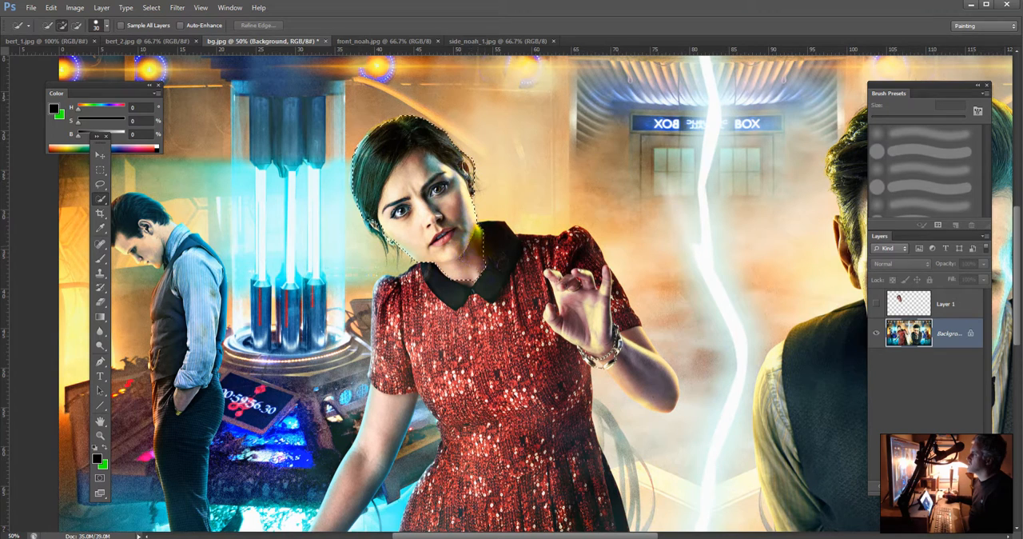
left_click_drag(502, 254, 520, 228)
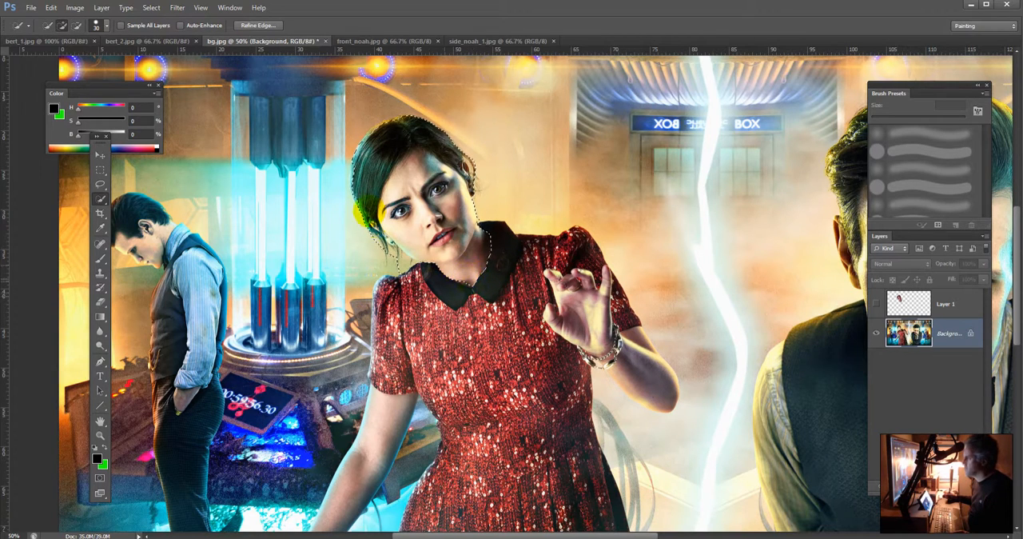
left_click(406, 265, "alt")
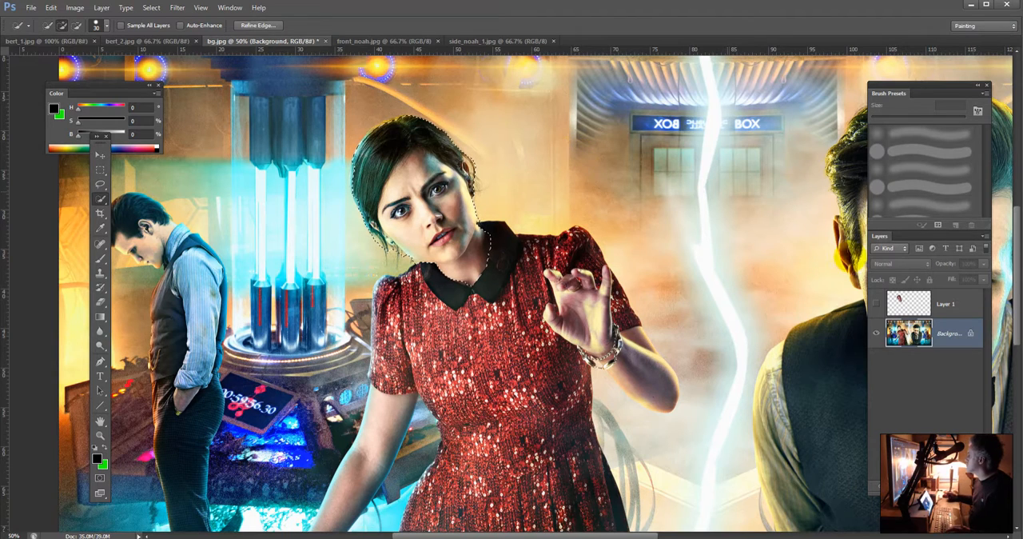
key("ctrl+j")
Step: Show Layer 1 and apply Match Color to it, using bg.jpg as the source and Layer 2 as the source layer
left_click(944, 302)
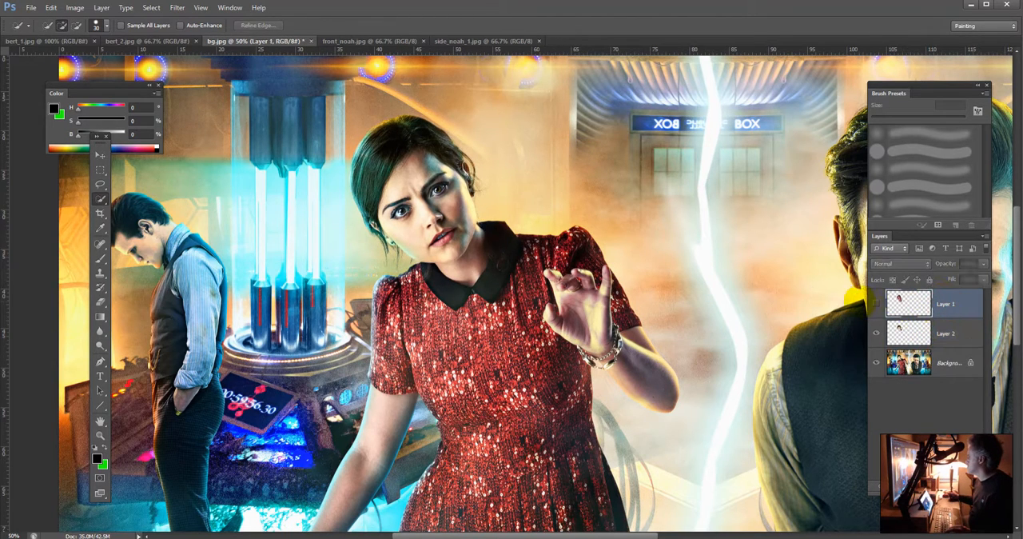
left_click(877, 303)
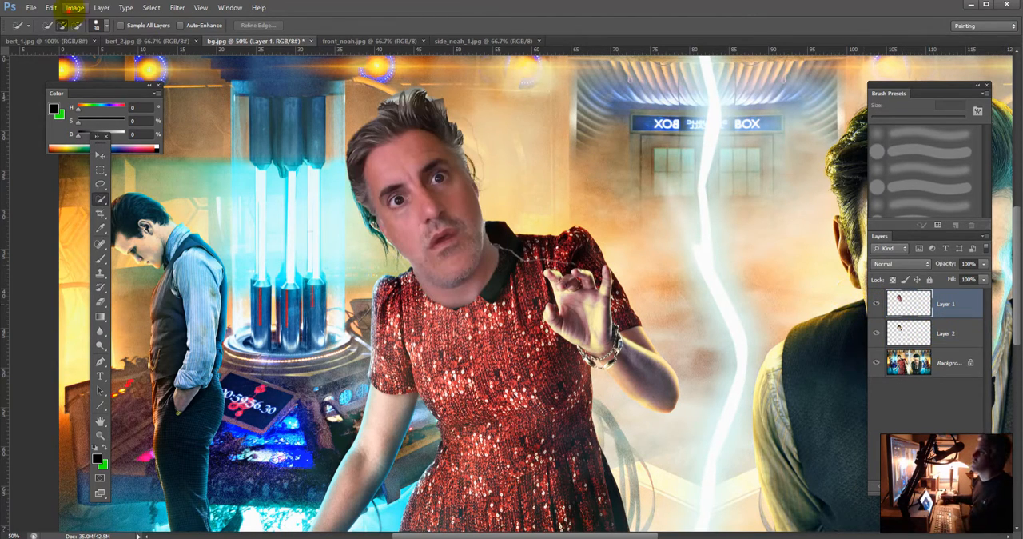
left_click(75, 8)
mouse_move(91, 36)
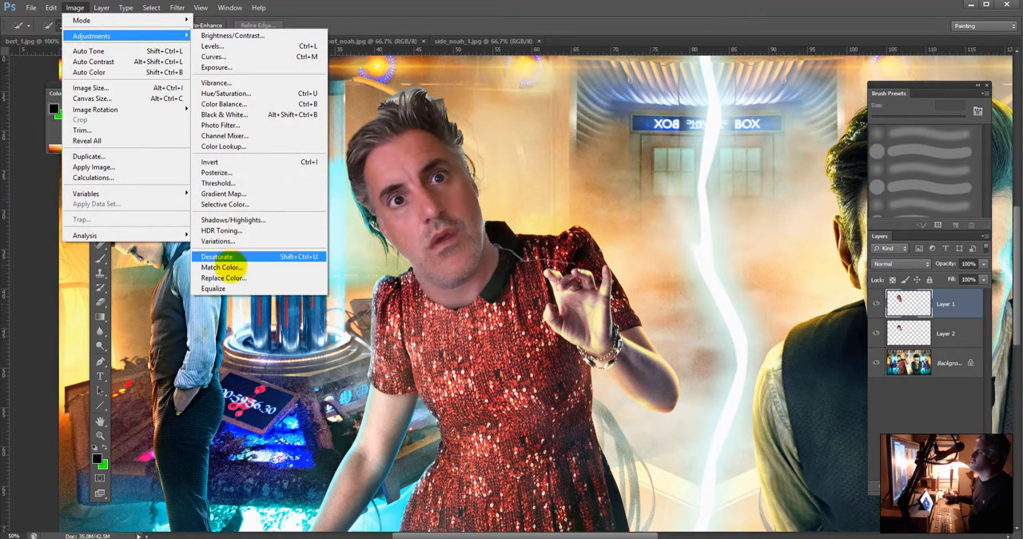
left_click(222, 267)
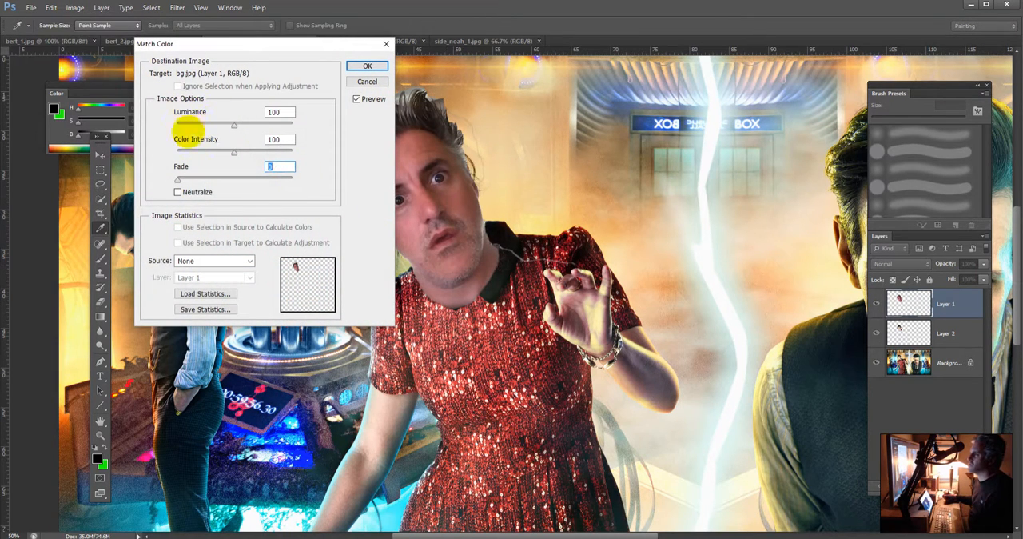
left_click(204, 262)
left_click(216, 277)
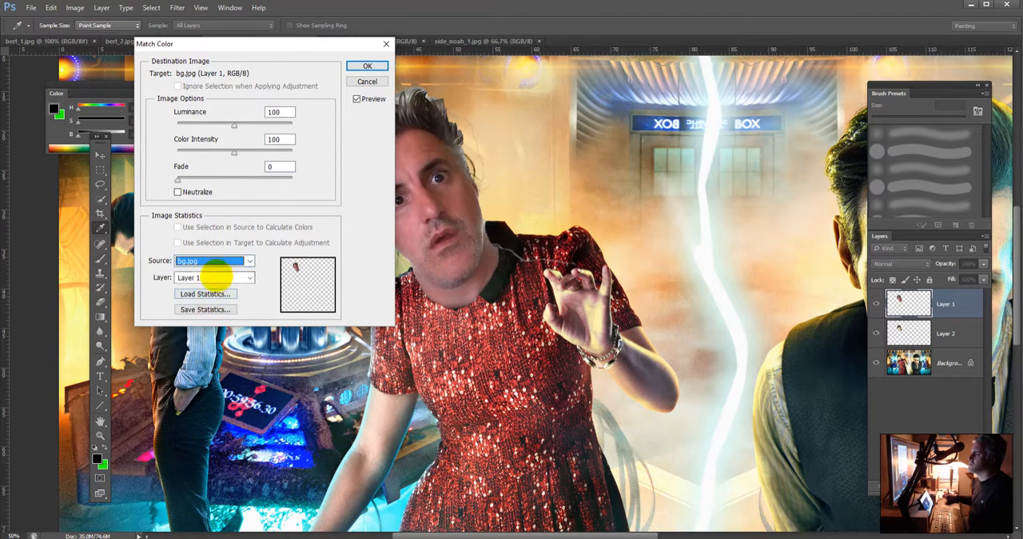
left_click(216, 276)
left_click(203, 311)
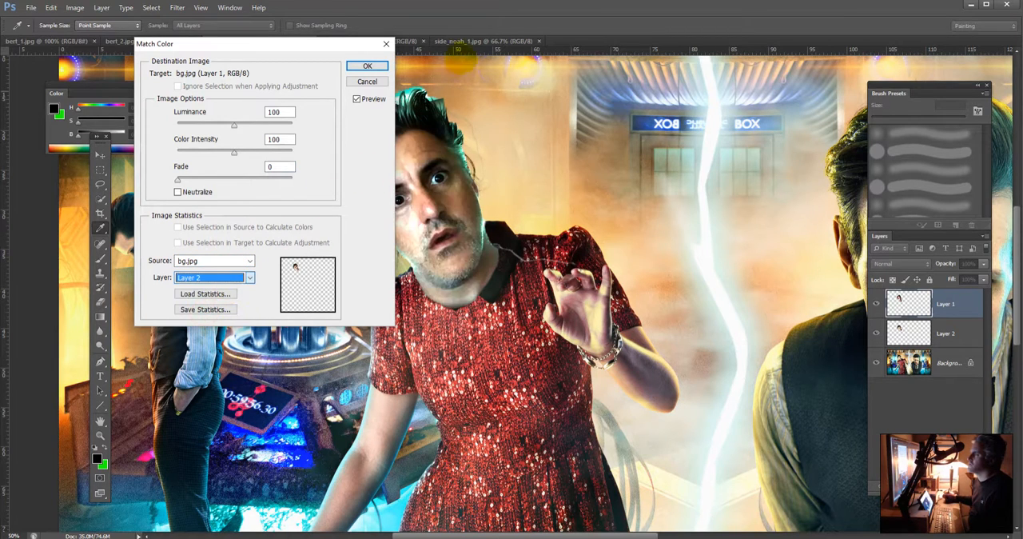
left_click(368, 67)
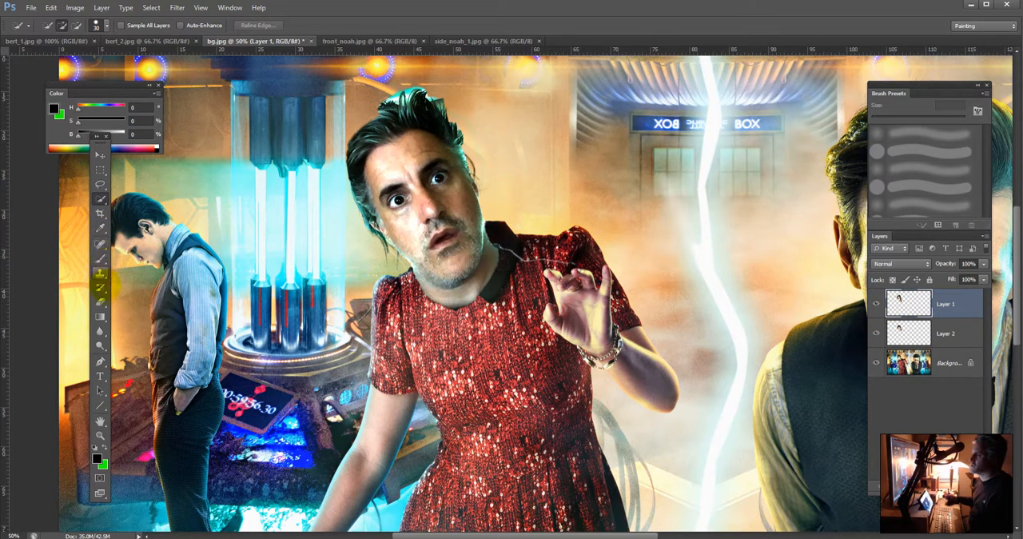
Step: Erase the leftover outline beside the man's neck where it overlaps the dress's black collar
left_click(100, 302)
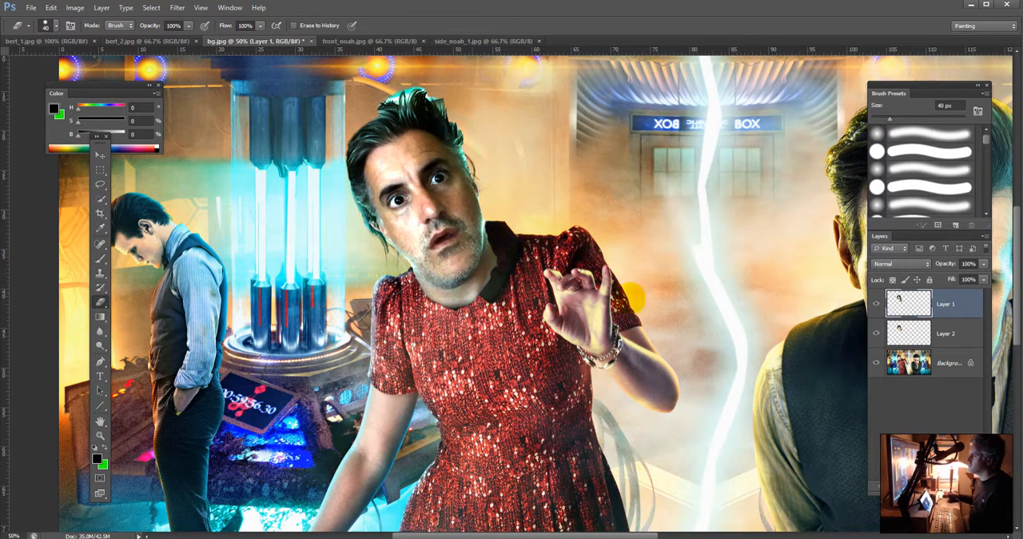
Step: Erase the raised tuft of hair on top of the man's head on Layer 1, and delete Layer 2
mouse_move(407, 97)
left_mouse_down()
mouse_move(368, 100)
mouse_move(438, 96)
left_mouse_up()
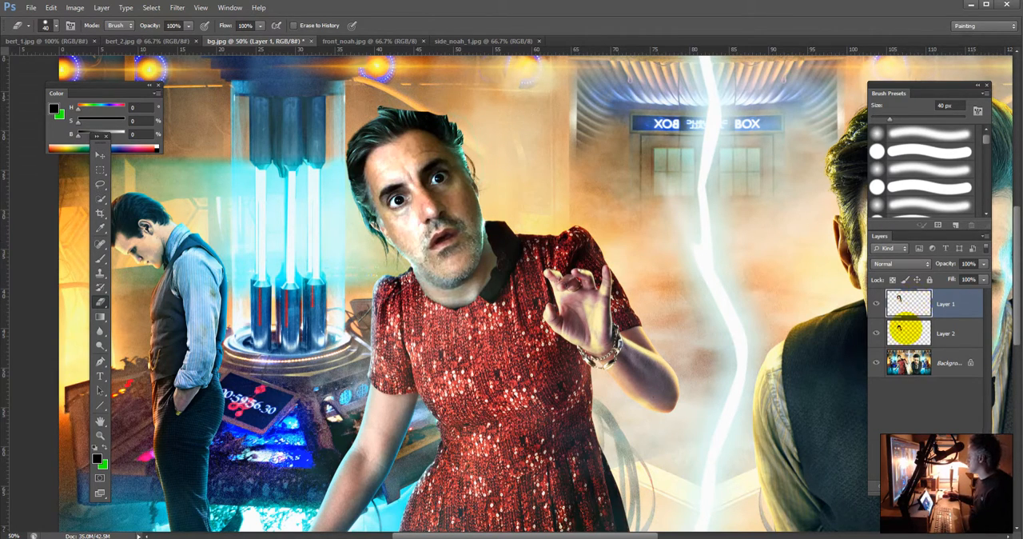
left_click(908, 333)
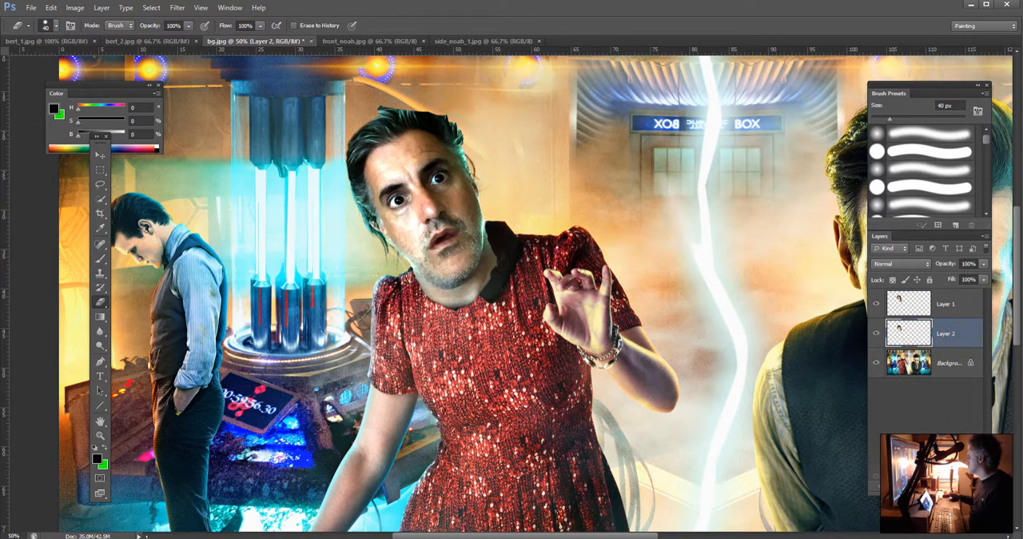
key("Delete")
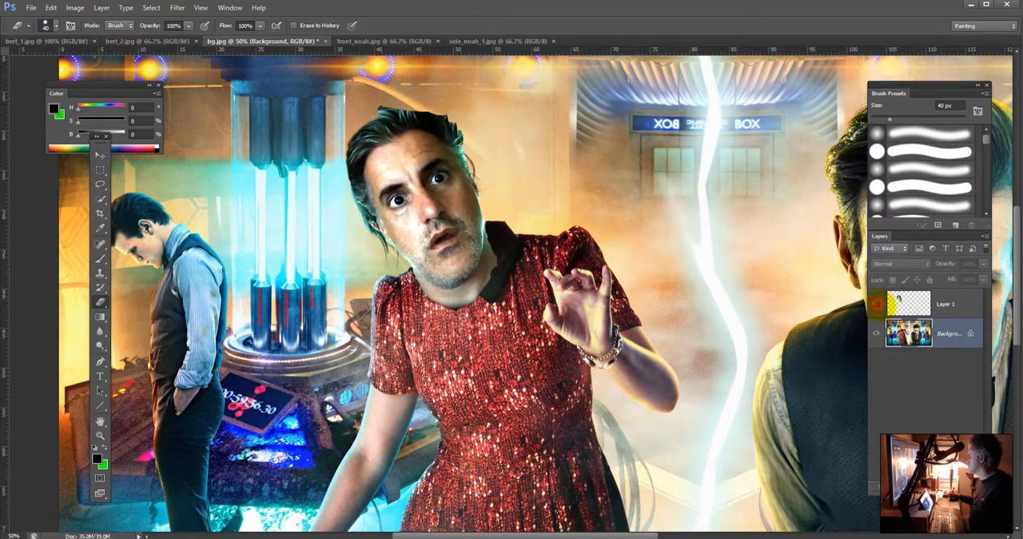
Step: Hide Layer 1 and quick-select the woman's hair and the surrounding wall on the Background layer, keeping her face and neck out of the selection
left_click(877, 304)
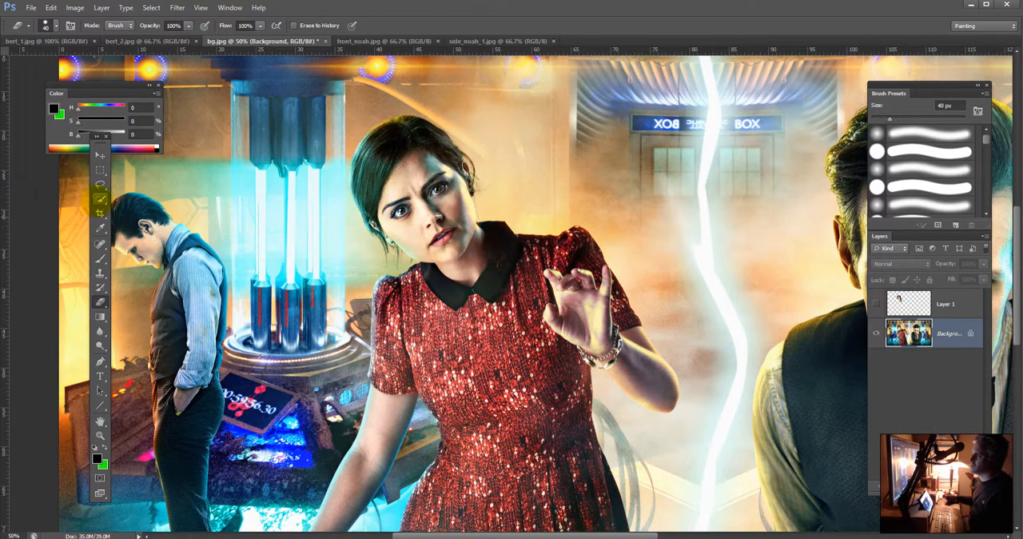
left_click(100, 199)
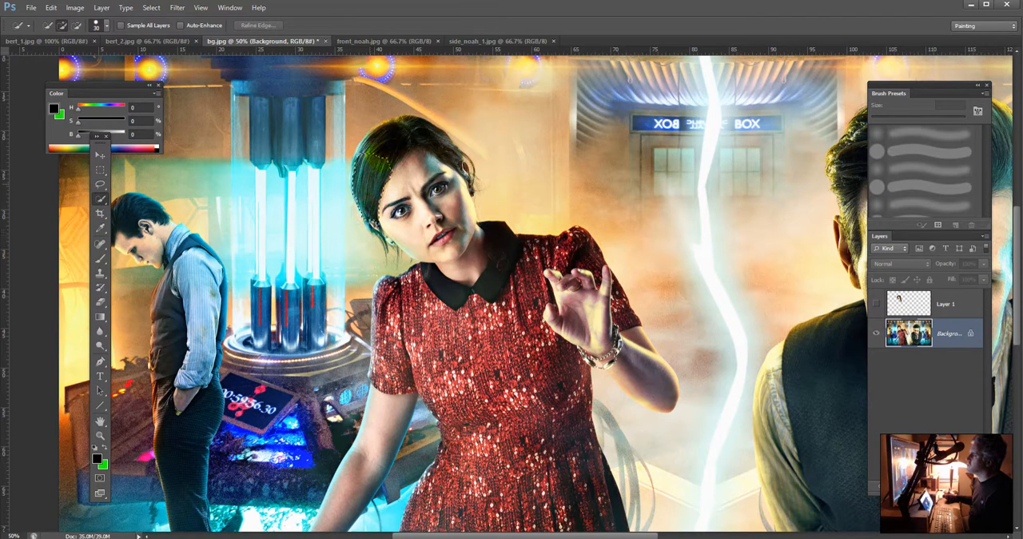
mouse_move(432, 179)
left_mouse_down()
mouse_move(460, 146)
mouse_move(478, 170)
mouse_move(374, 184)
mouse_move(392, 206)
mouse_move(416, 171)
left_mouse_up()
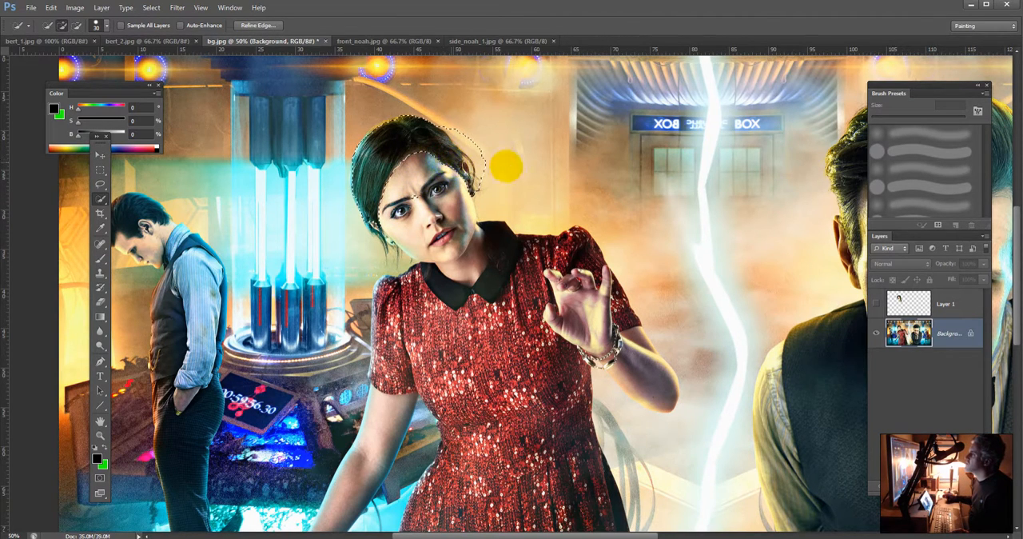
mouse_move(472, 144)
left_mouse_down()
mouse_move(447, 124)
mouse_move(375, 115)
mouse_move(347, 130)
mouse_move(348, 209)
mouse_move(390, 242)
left_mouse_up()
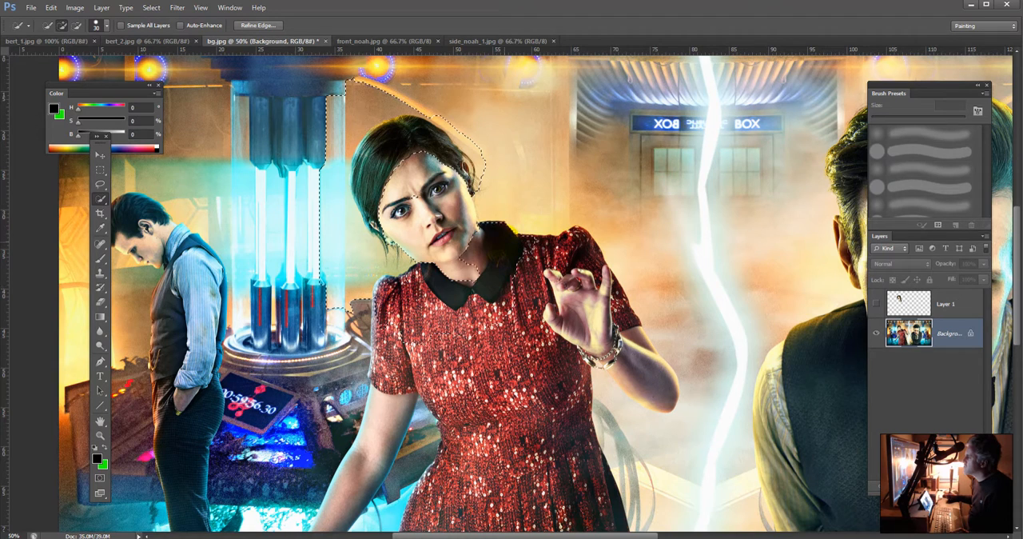
left_click_drag(501, 202, 496, 198)
key("alt")
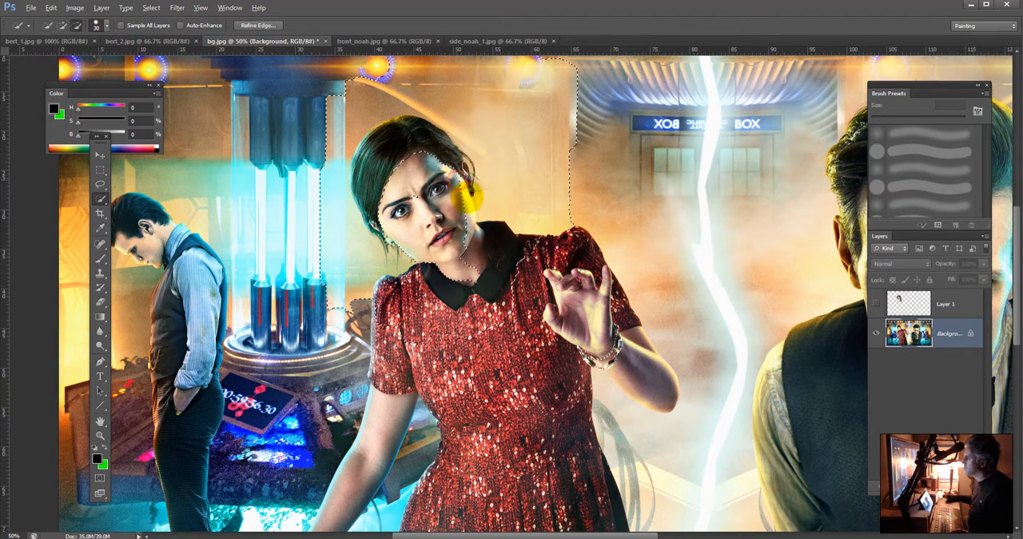
left_click_drag(472, 268, 473, 275)
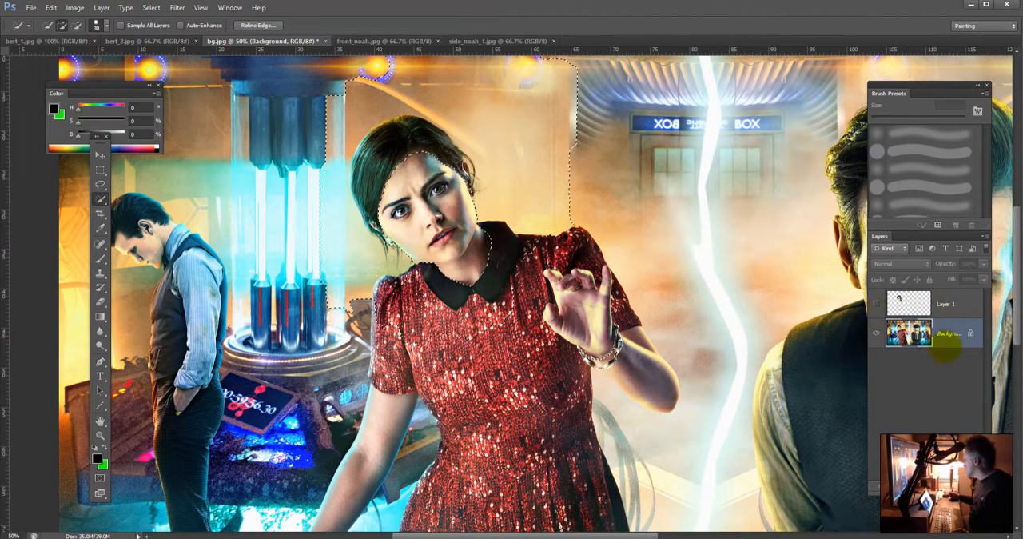
Step: Show and activate Layer 1, invert the selection, and add a layer mask so only the man's face shows inside her hairline
left_click(876, 303)
left_click(957, 304)
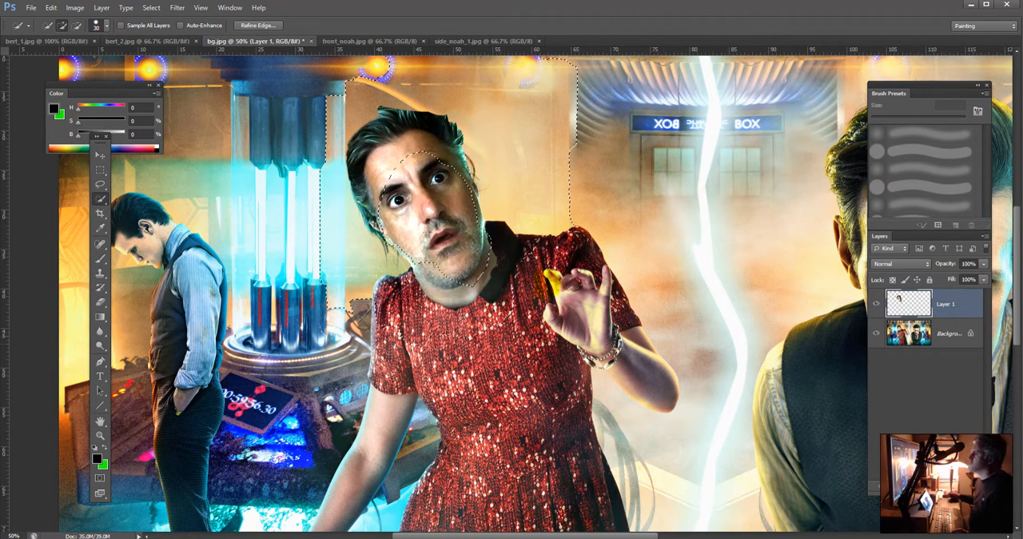
left_click(151, 7)
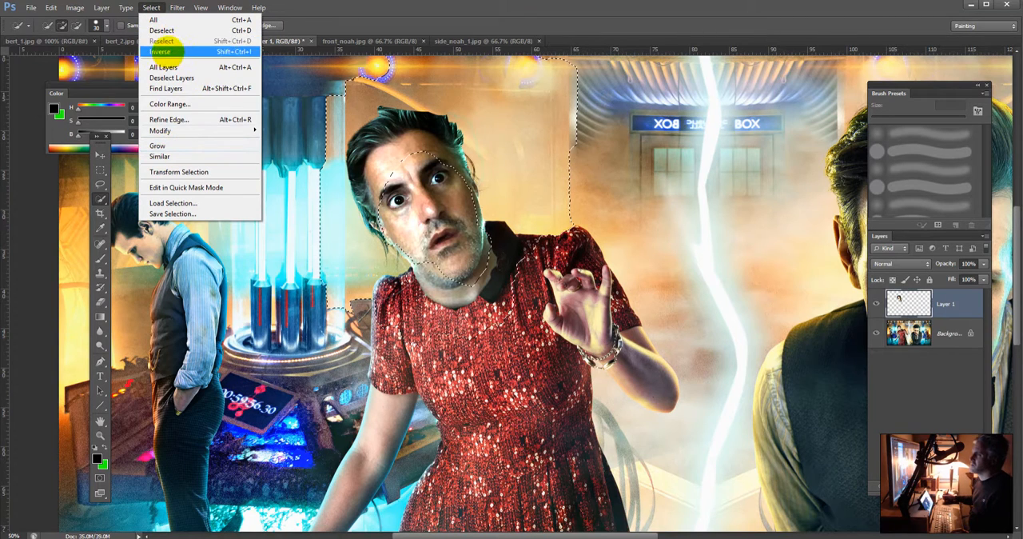
left_click(175, 51)
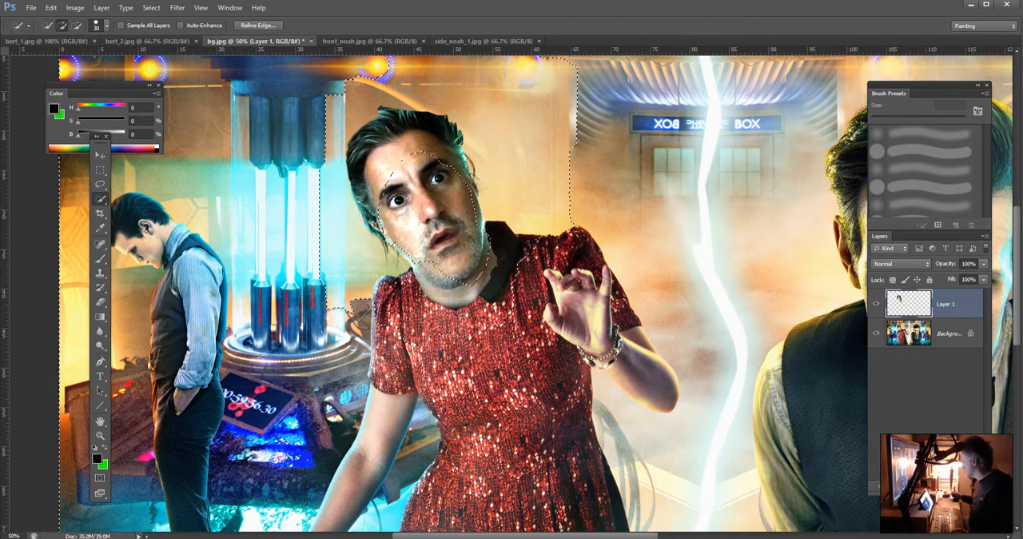
left_click(910, 485)
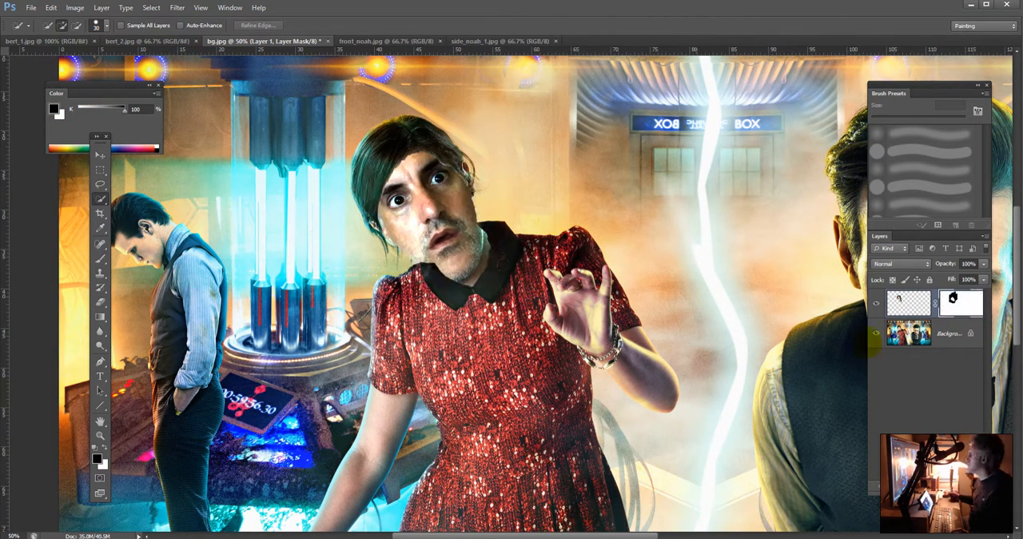
Step: Unlink Layer 1's mask and transform the man's face to about 94% width and 86% height, rotated about -0.9°, fitting it under the woman's hair
left_click(911, 300)
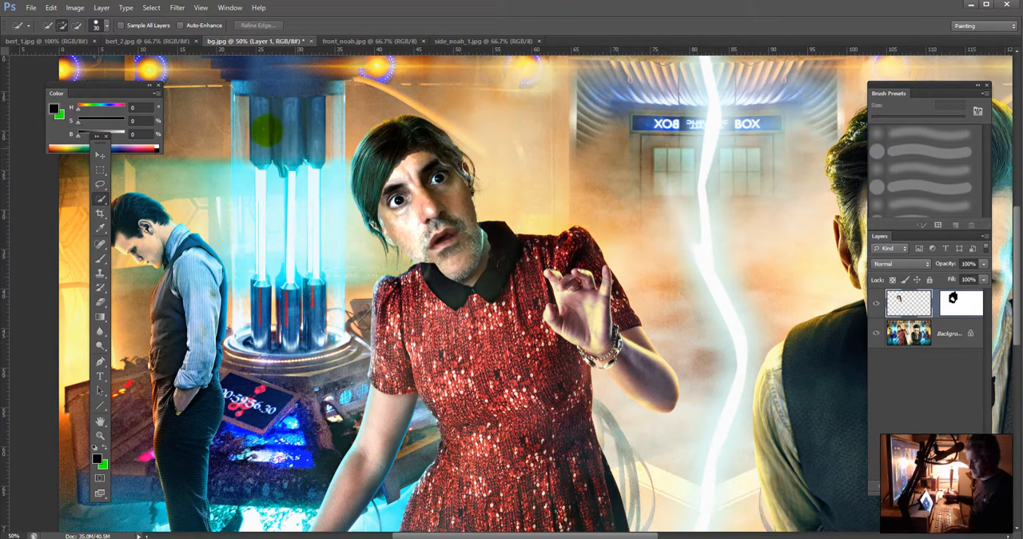
key("ctrl+t")
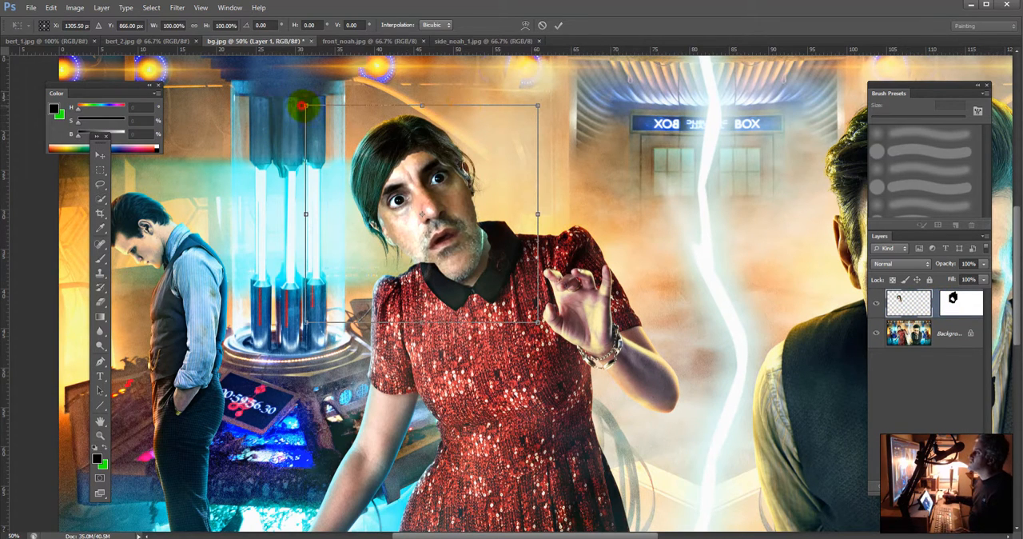
left_click_drag(304, 105, 357, 148)
left_click_drag(467, 221, 440, 196)
left_click_drag(510, 127, 560, 106)
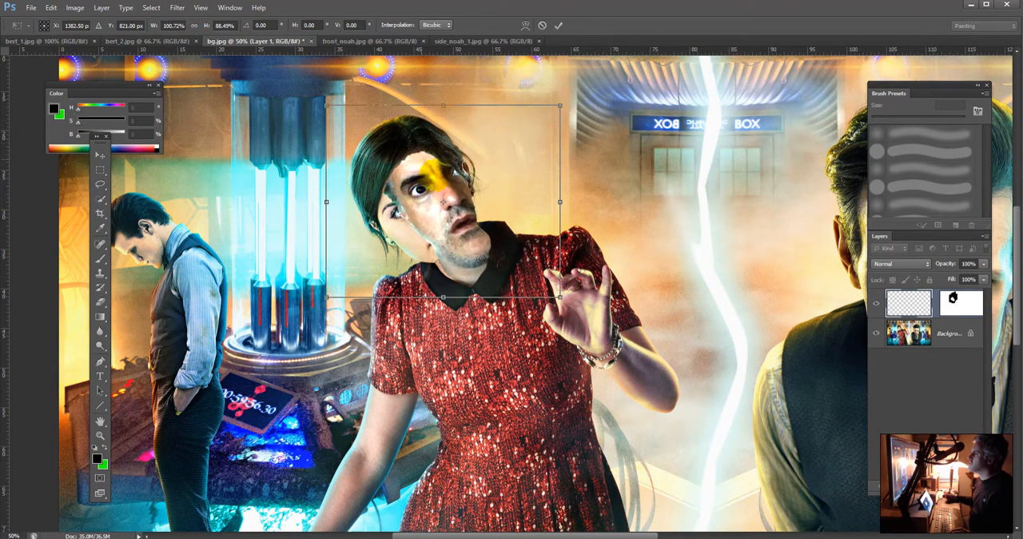
left_click_drag(423, 171, 395, 174)
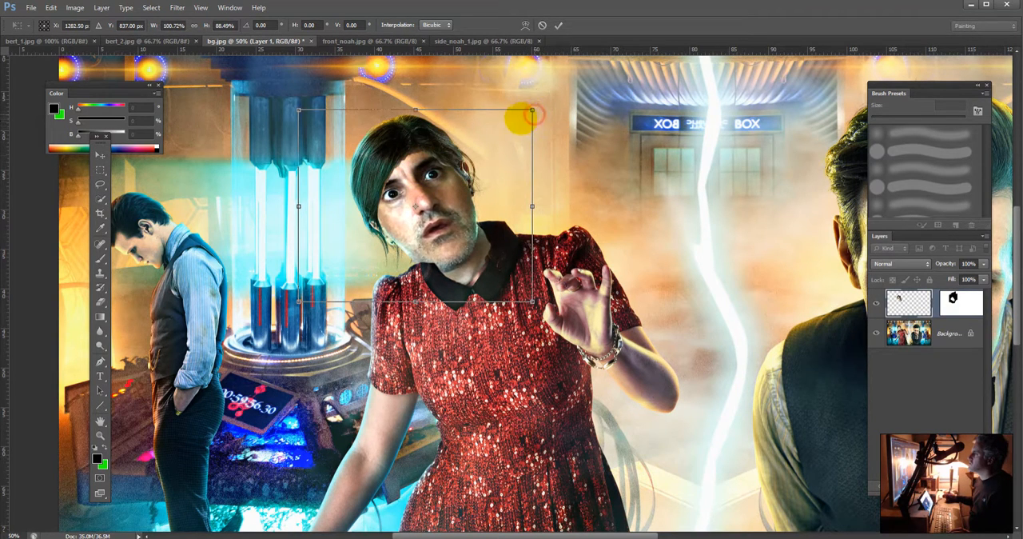
left_click_drag(533, 112, 516, 120)
left_click_drag(366, 188, 402, 186)
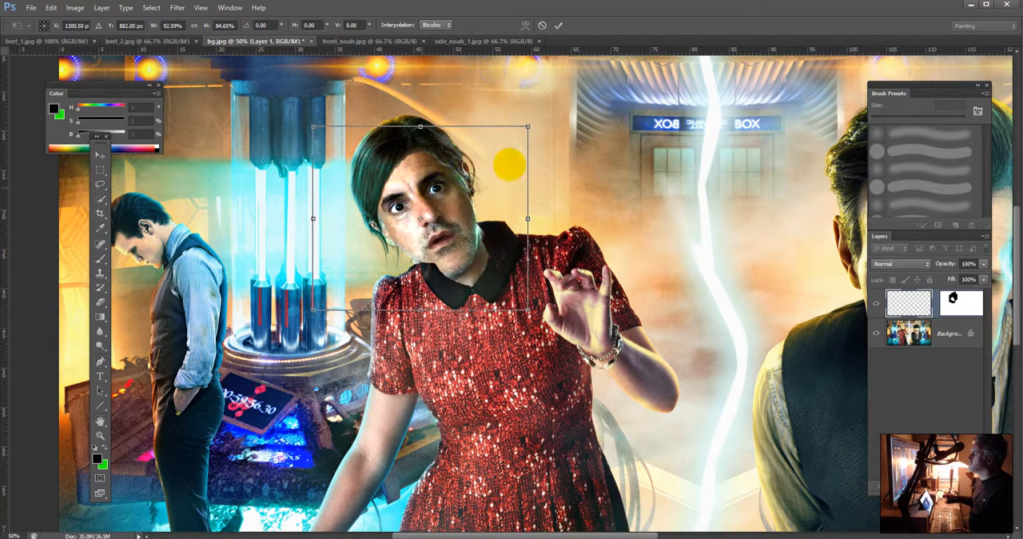
left_click_drag(539, 120, 531, 122)
left_click_drag(449, 154, 447, 156)
key("Return")
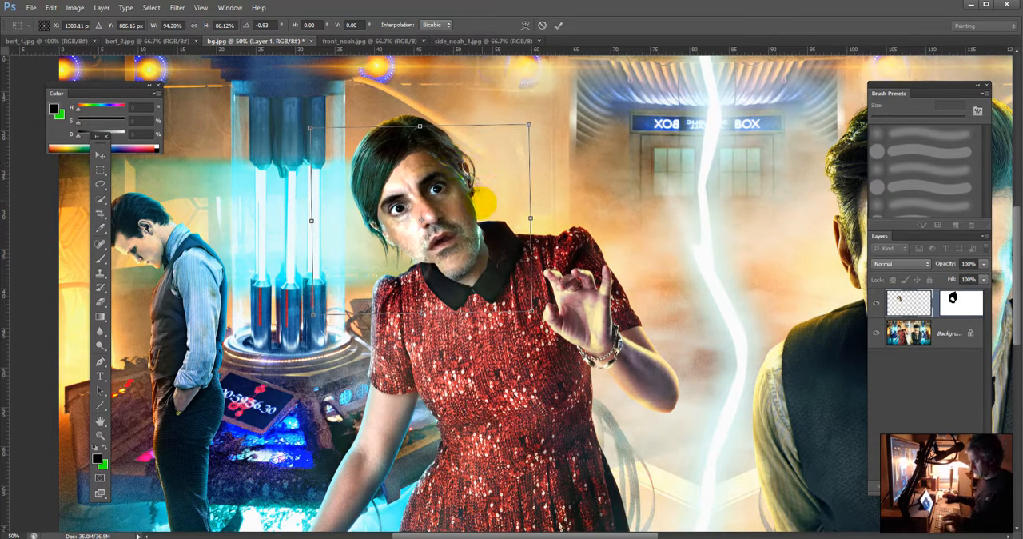
Step: Paint white on Layer 1's mask with a 45 px brush at 99% opacity to reveal the man's chin and jawline
key("w")
left_click(960, 302)
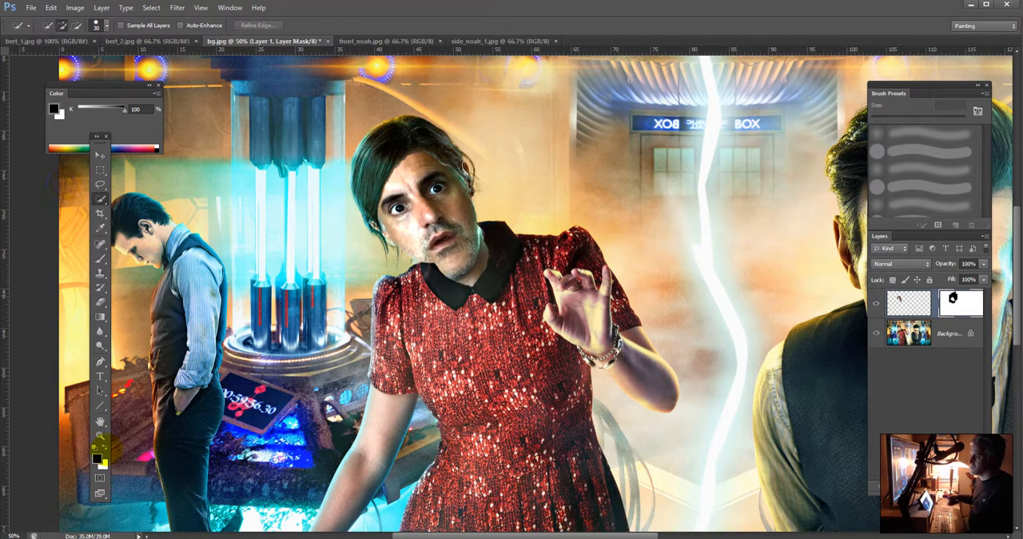
left_click(104, 450)
key("b")
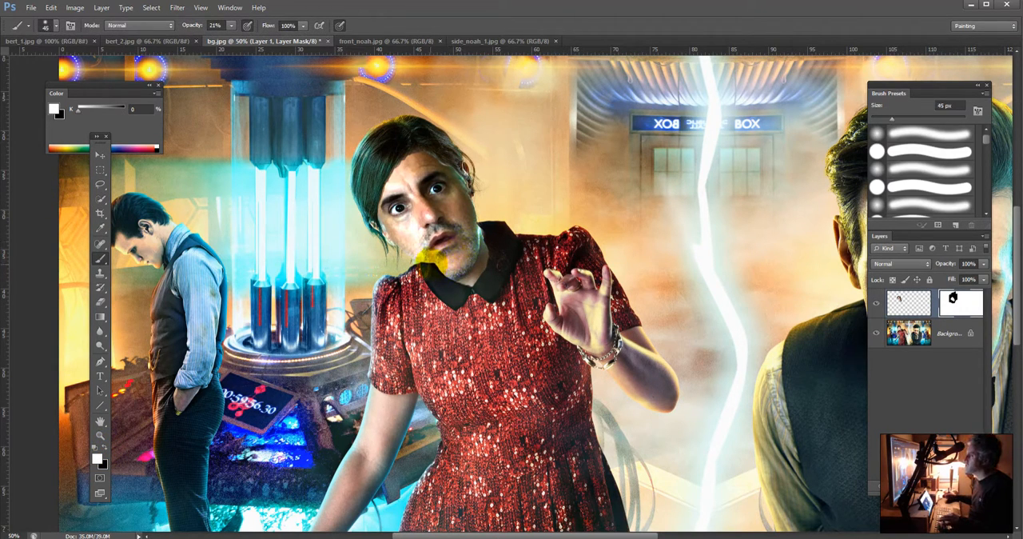
left_click_drag(430, 258, 452, 270)
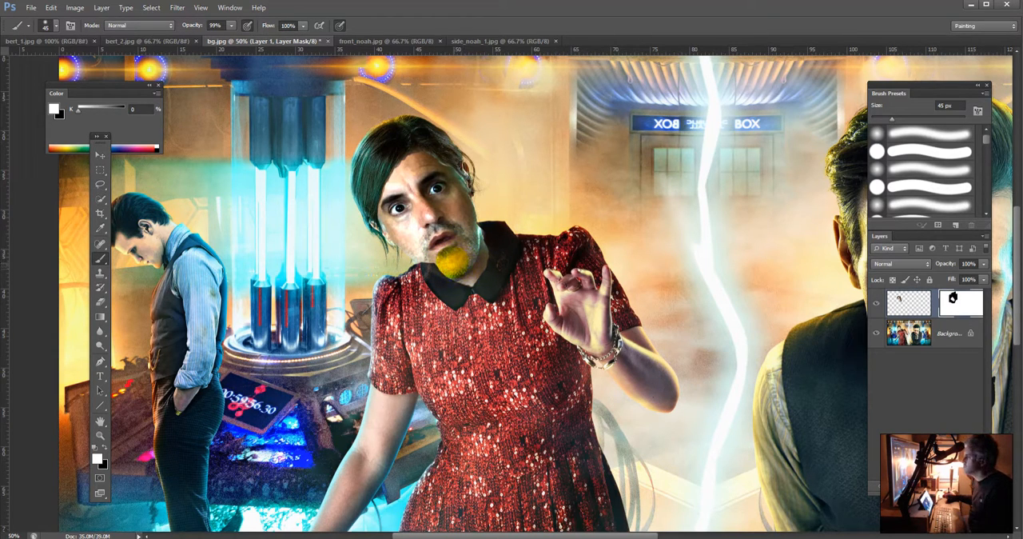
left_click_drag(424, 259, 457, 273)
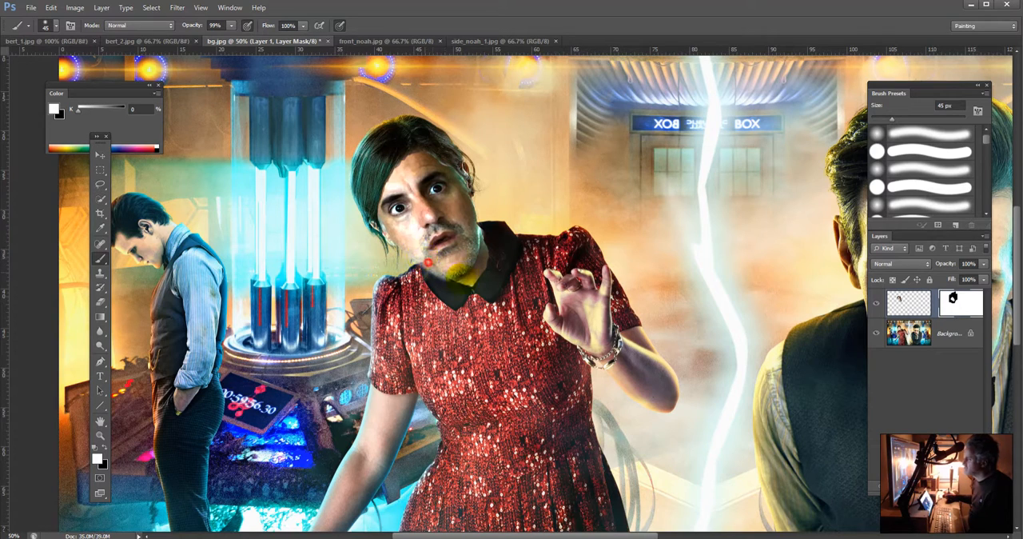
left_click_drag(406, 235, 446, 266)
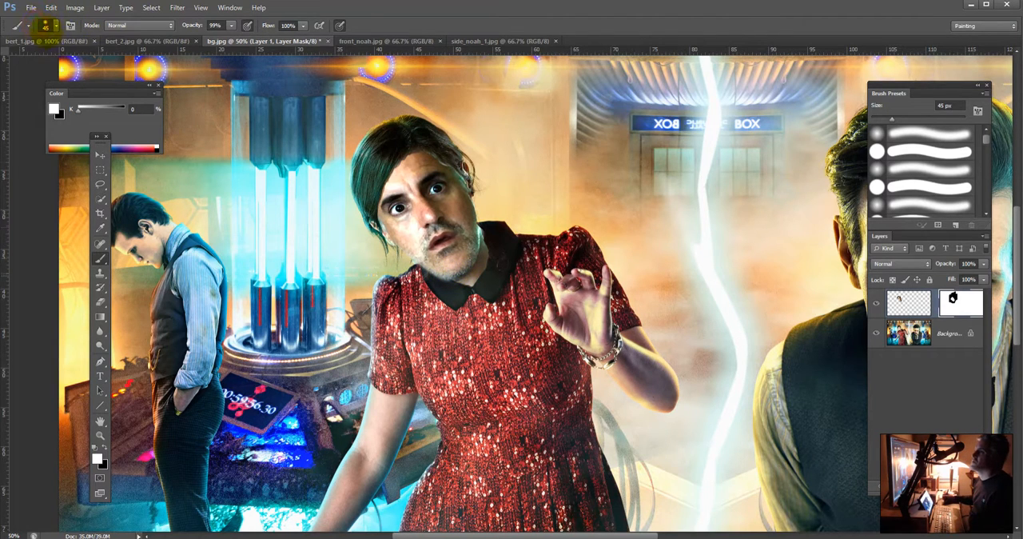
Step: Check the brush's hardness settings, touch up the mask along the chin's lower edge, and toggle Layer 1's visibility to compare with the original
left_click(46, 25)
left_click(33, 80)
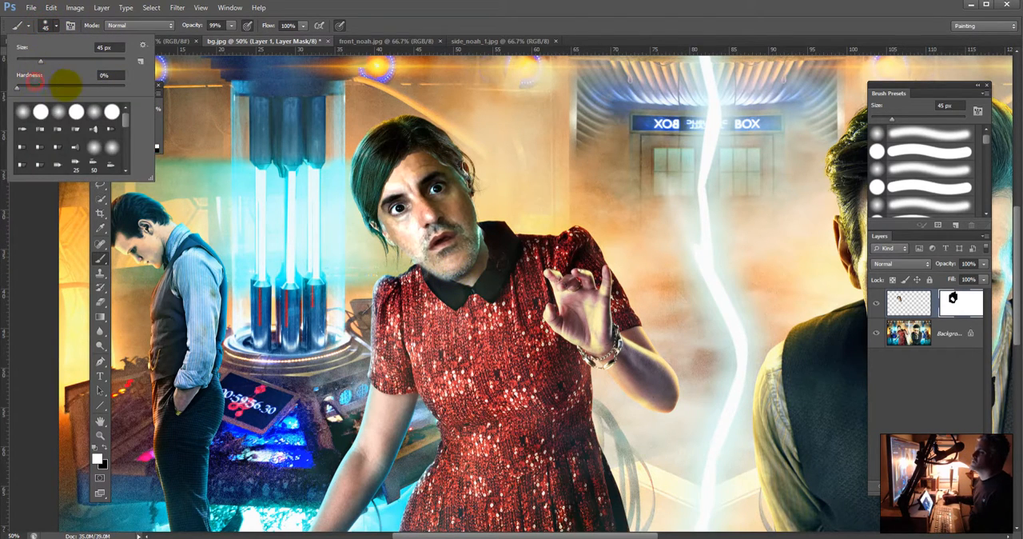
left_click(18, 206)
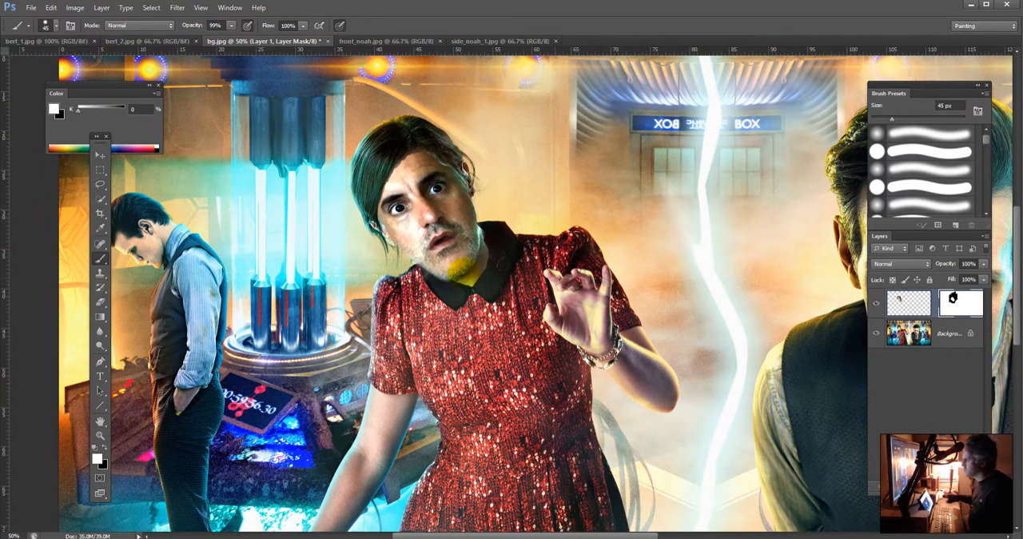
left_click(437, 269)
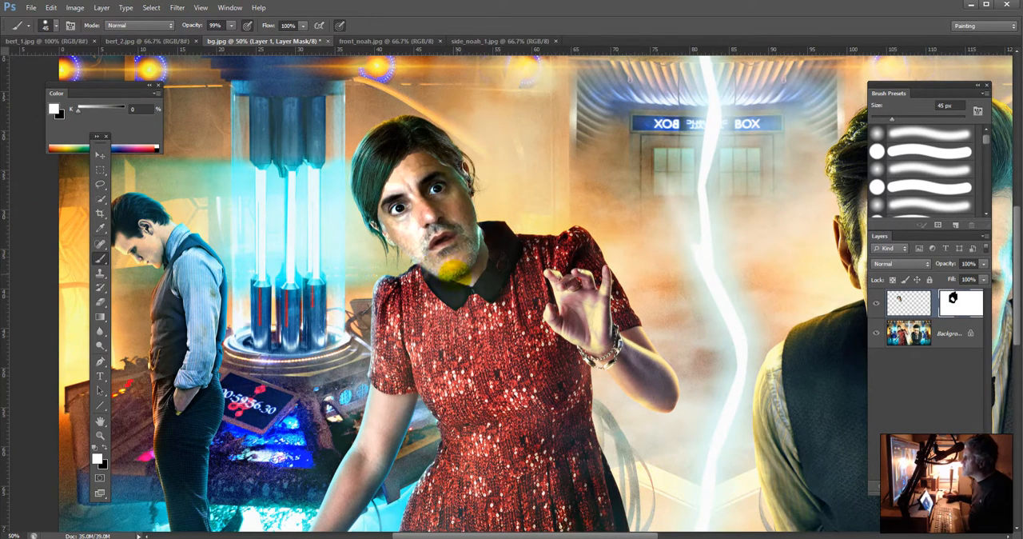
mouse_move(447, 267)
left_mouse_down()
mouse_move(410, 245)
mouse_move(424, 248)
left_mouse_up()
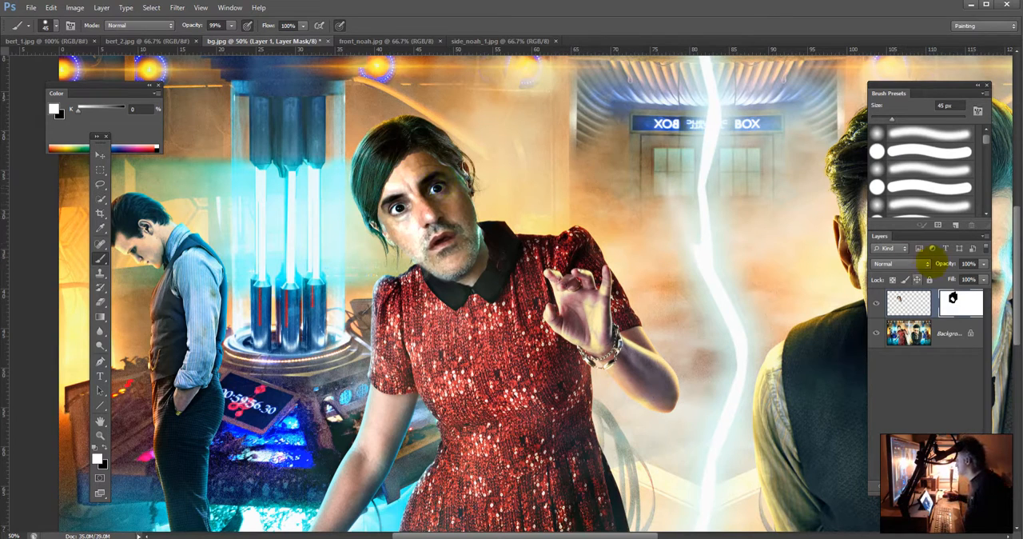
left_click(876, 304)
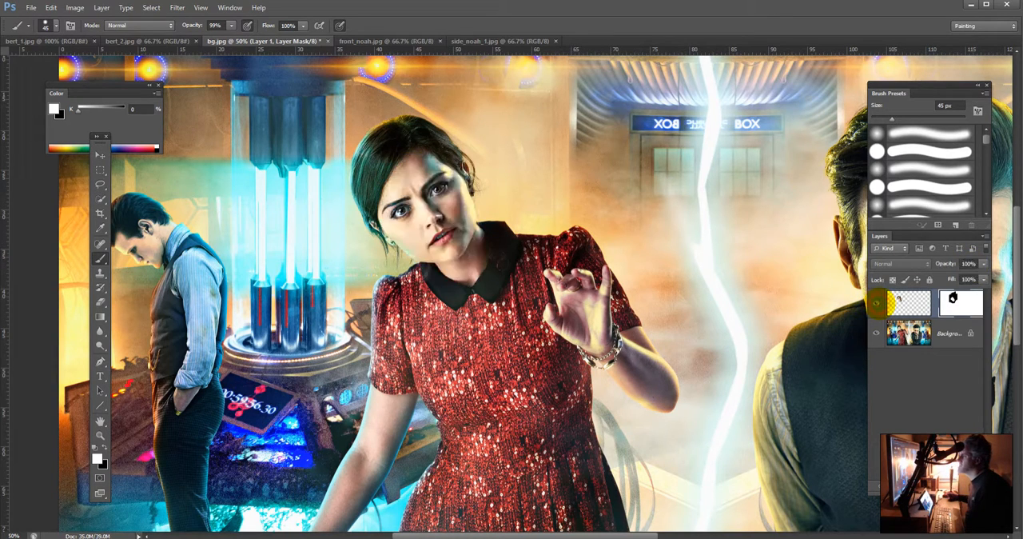
left_click(876, 304)
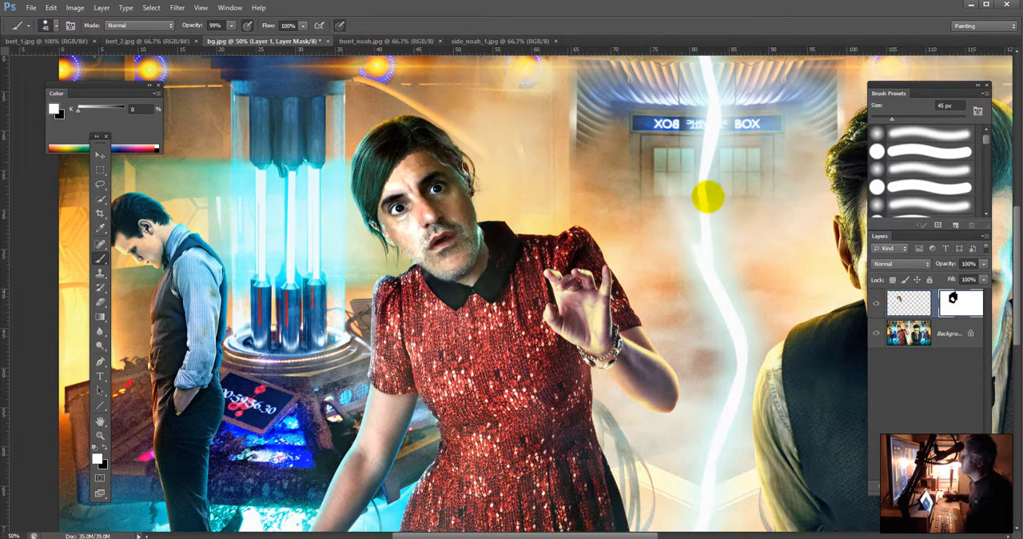
Step: Paint black on Layer 1's mask with a 45 px brush at 20% opacity to blend the man's forehead into the woman's hairline
left_click(966, 303)
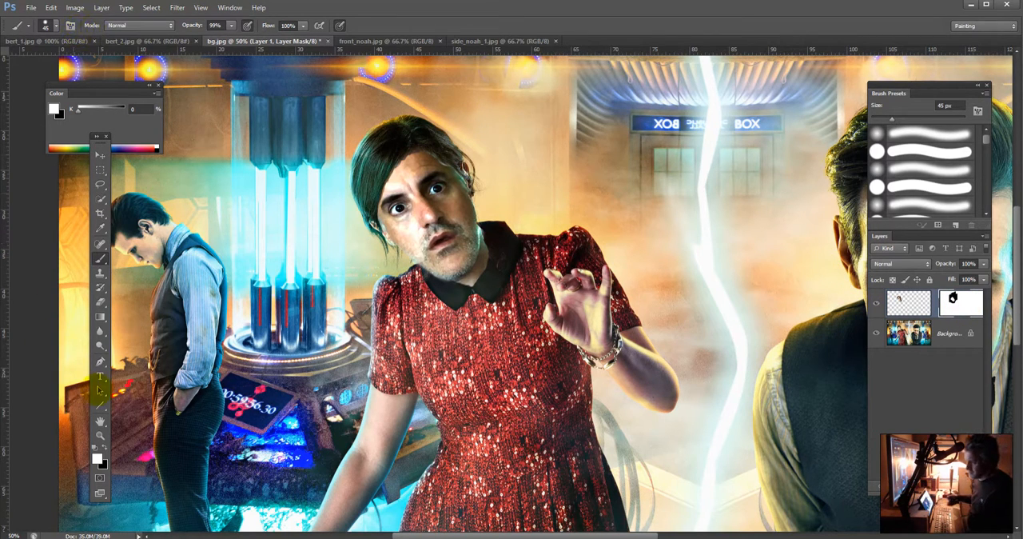
key("2")
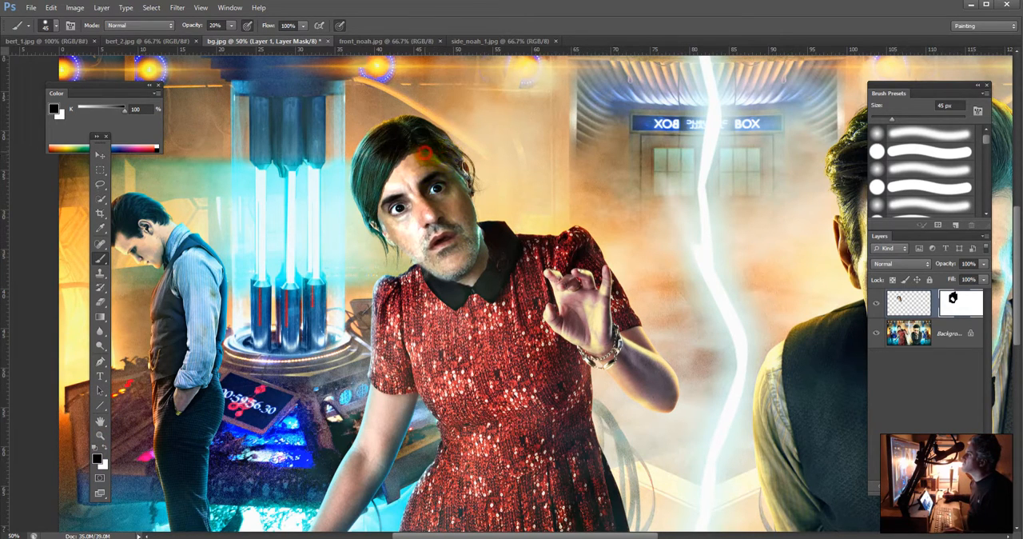
left_click(477, 150)
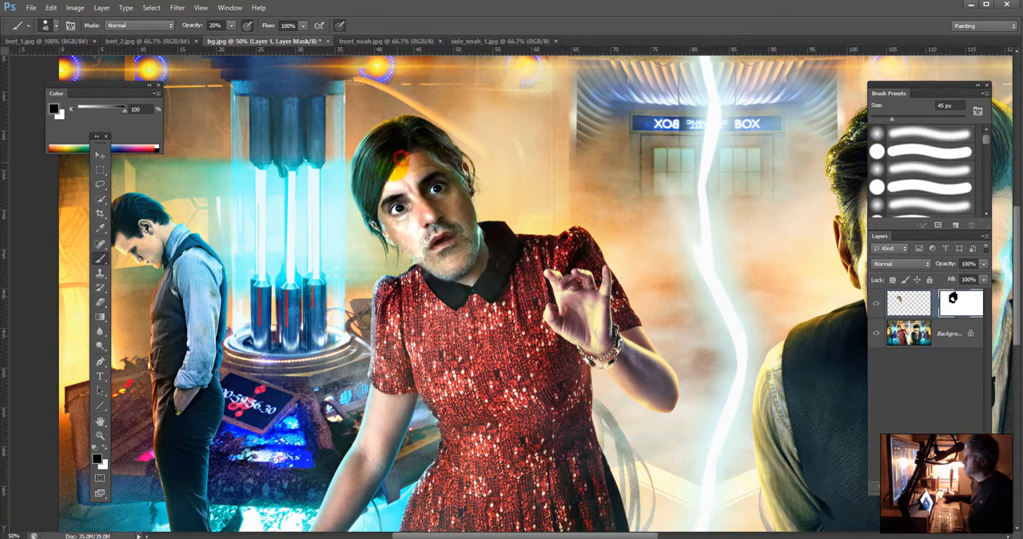
left_click_drag(402, 157, 374, 189)
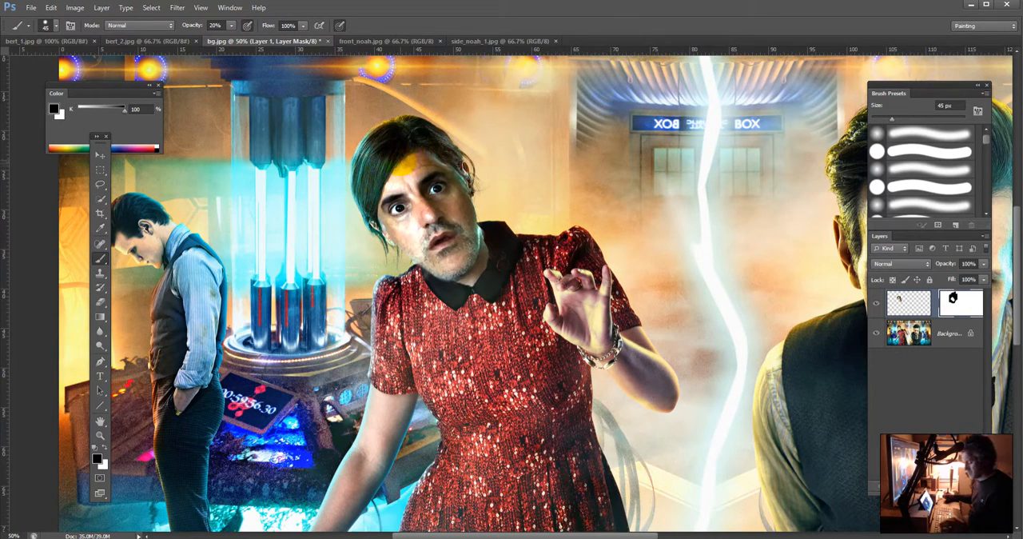
mouse_move(404, 164)
left_mouse_down()
mouse_move(390, 183)
mouse_move(410, 167)
left_mouse_up()
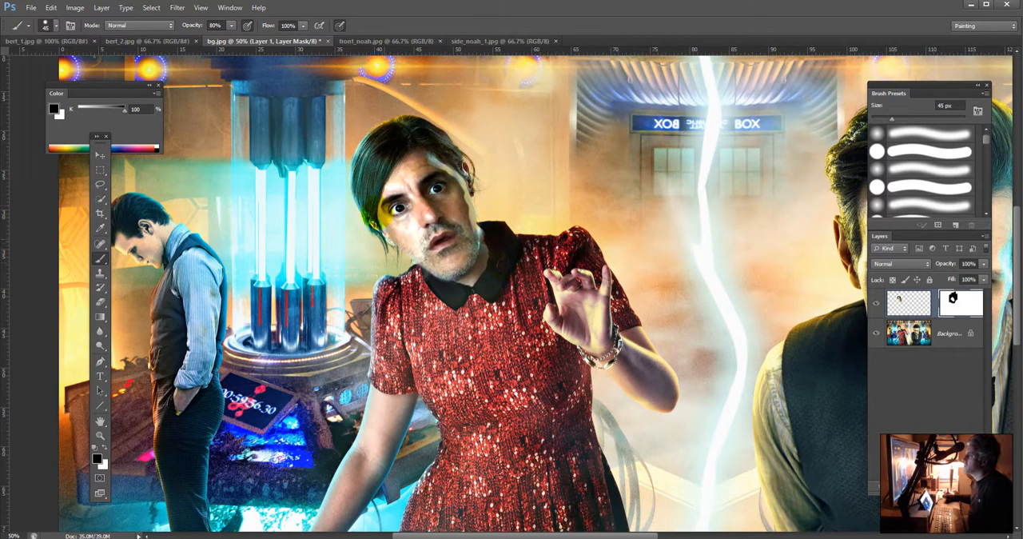
Step: Soften the brush by lowering its hardness, and paint black at 80% opacity on the mask along the hairline and the face's sides
left_click(46, 25)
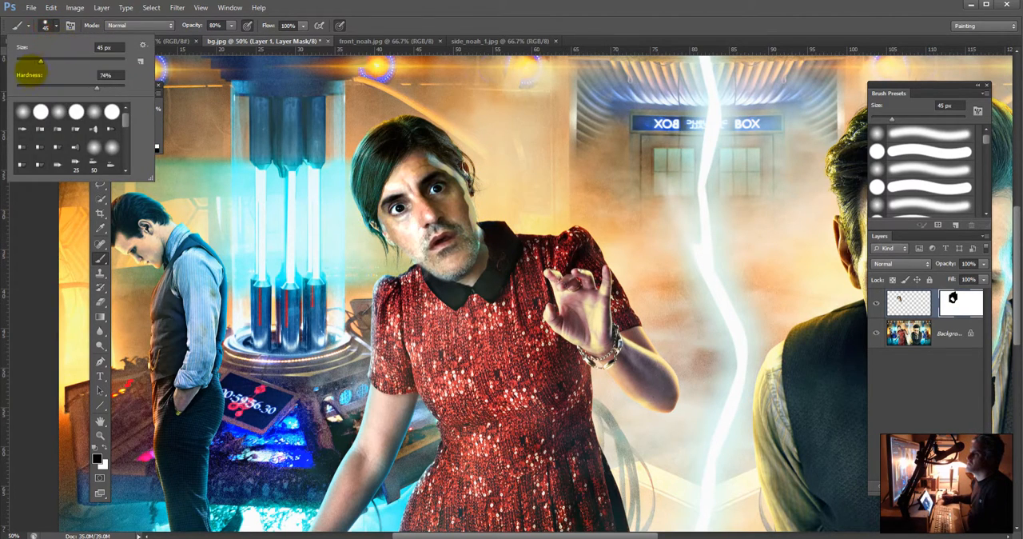
left_click_drag(24, 87, 16, 86)
left_click(397, 29)
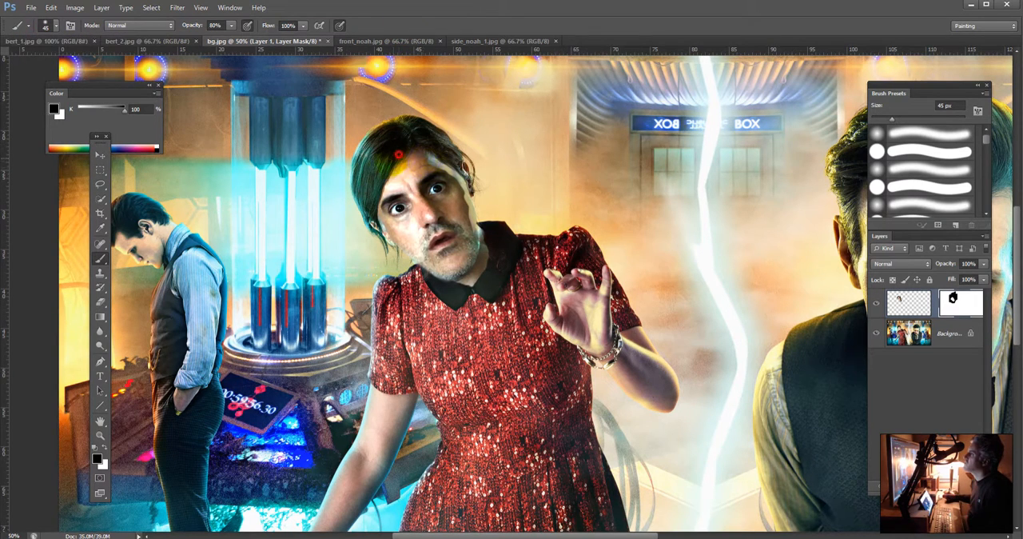
mouse_move(399, 154)
left_mouse_down()
mouse_move(371, 216)
mouse_move(374, 190)
left_mouse_up()
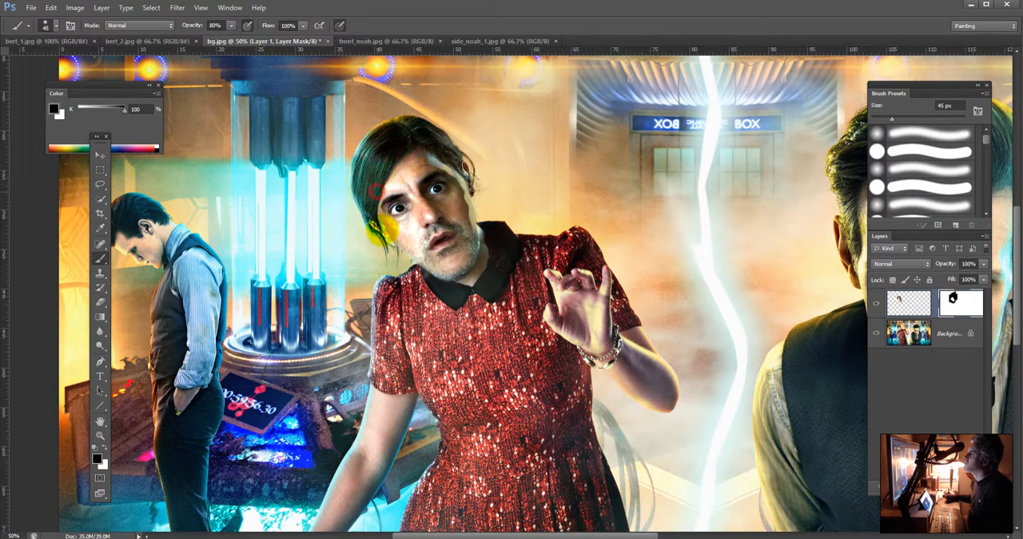
mouse_move(379, 226)
left_mouse_down()
mouse_move(363, 195)
mouse_move(387, 182)
mouse_move(377, 198)
mouse_move(381, 178)
mouse_move(423, 163)
mouse_move(402, 160)
mouse_move(430, 160)
mouse_move(467, 171)
mouse_move(455, 170)
mouse_move(470, 183)
mouse_move(478, 232)
left_mouse_up()
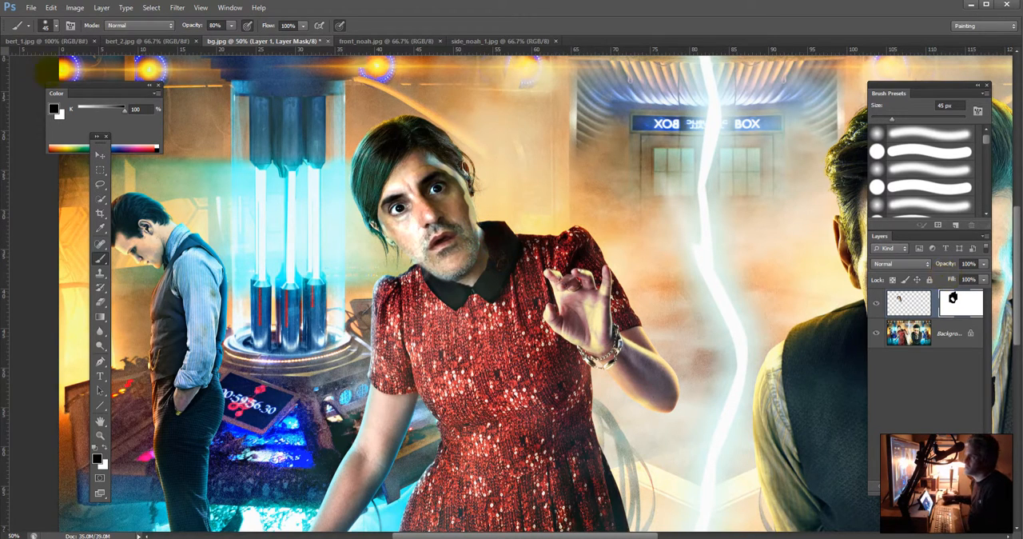
Step: Paint white on Layer 1's mask at 80% opacity over the cheek, forehead and jaw, and toggle the layer's visibility to compare with the original
key("x")
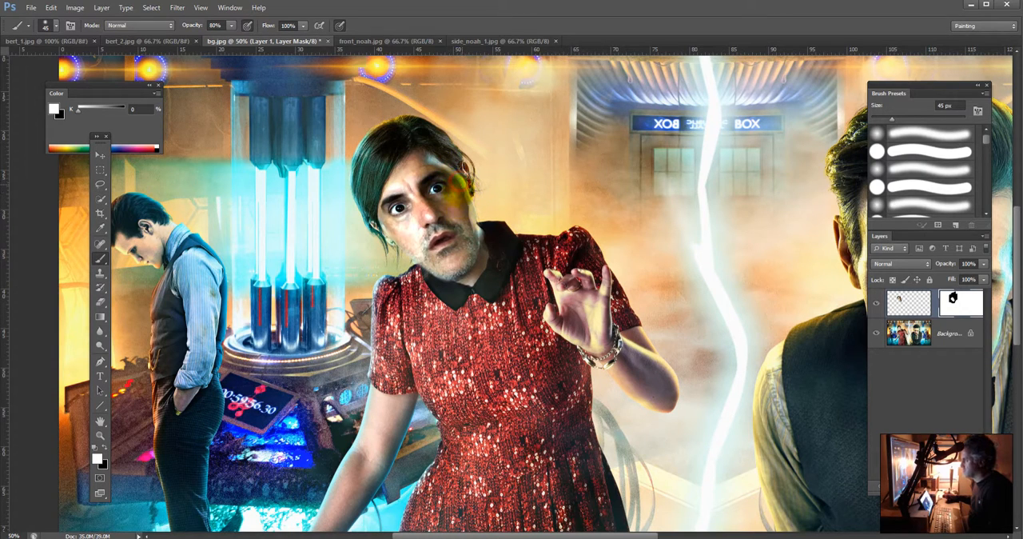
mouse_move(469, 218)
left_mouse_down()
mouse_move(468, 203)
mouse_move(468, 230)
left_mouse_up()
left_click_drag(429, 164, 446, 171)
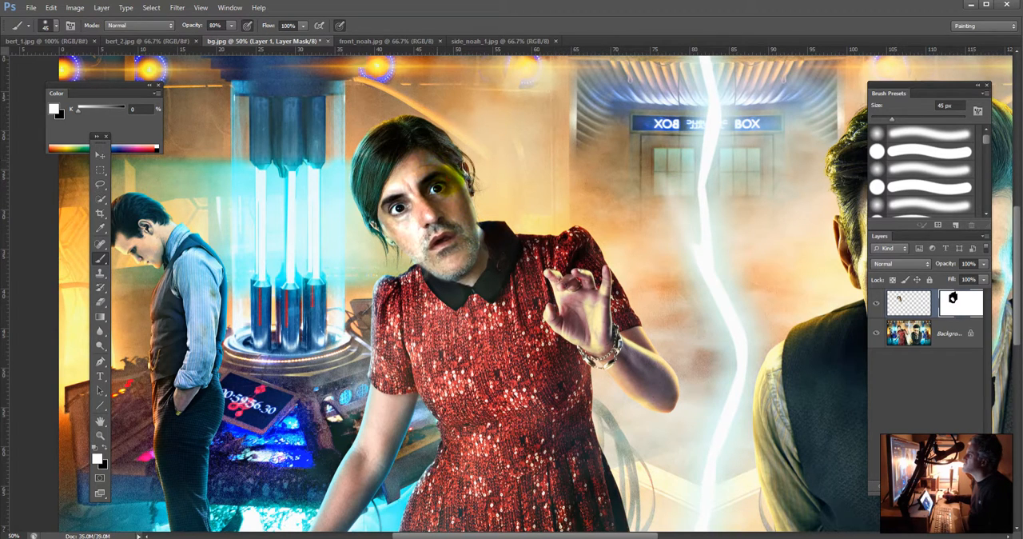
mouse_move(454, 236)
left_mouse_down()
mouse_move(453, 273)
mouse_move(442, 112)
mouse_move(331, 203)
mouse_move(403, 264)
mouse_move(467, 256)
left_mouse_up()
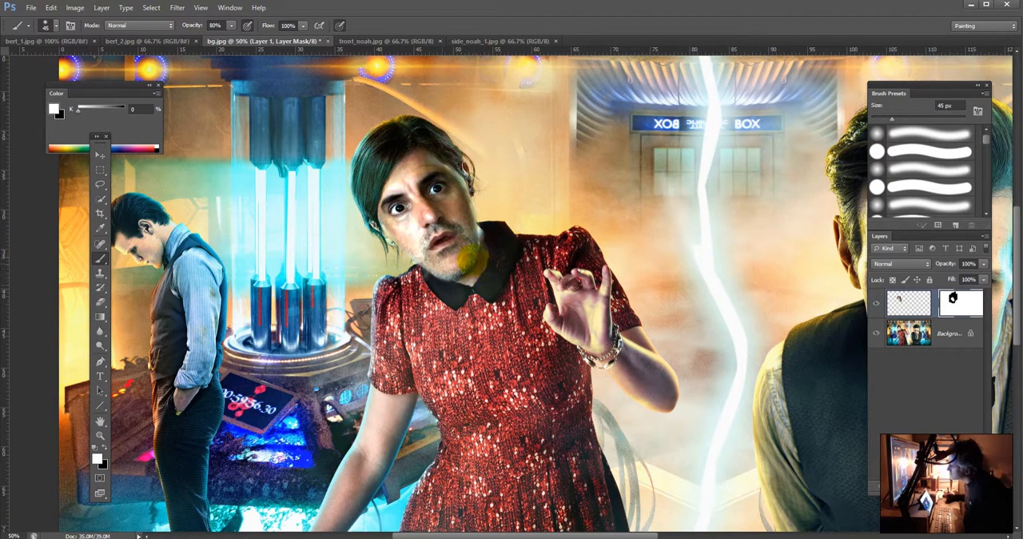
left_click(877, 305)
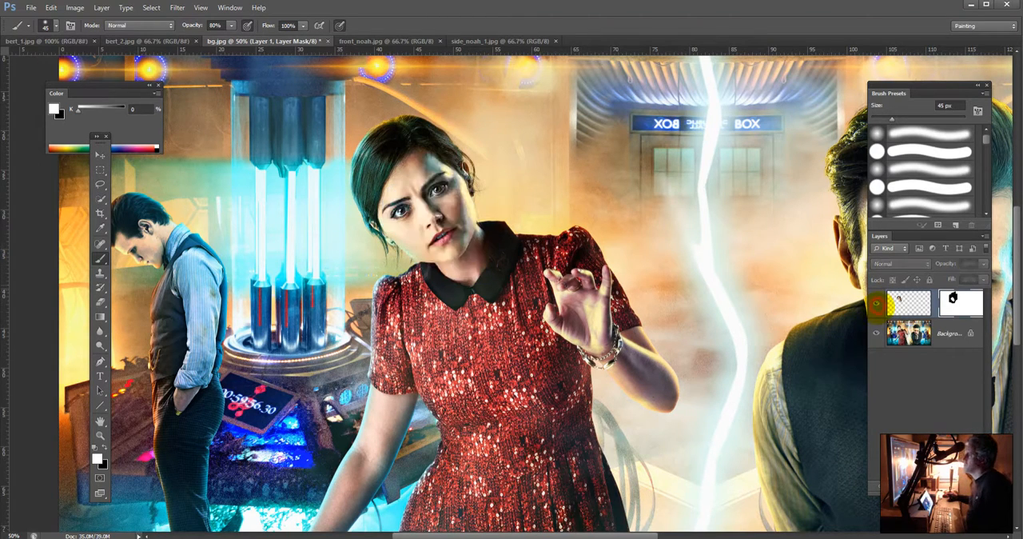
left_click(877, 305)
left_click(955, 301)
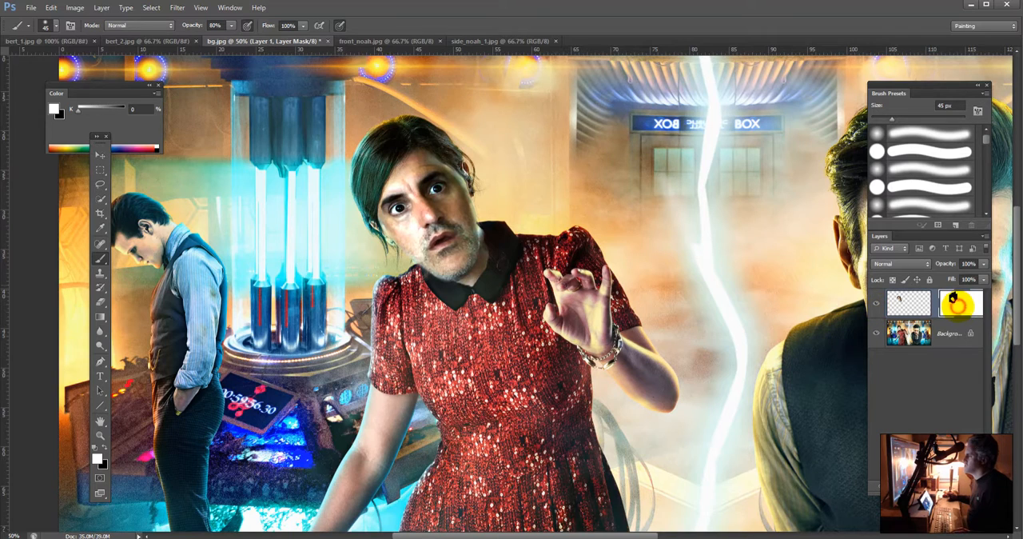
left_click(953, 299, "shift")
left_click(953, 298, "shift")
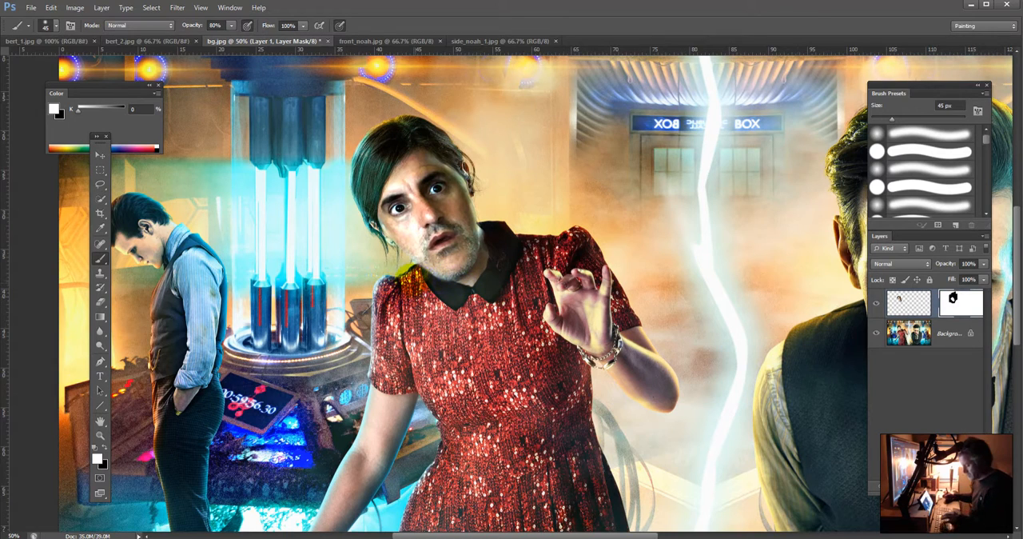
Step: Turn off pen pressure for brush size and opacity, and paint white on the mask at 20 px and 99% opacity over the cheek and forehead
key("bracketleft")
key("bracketleft")
key("bracketleft")
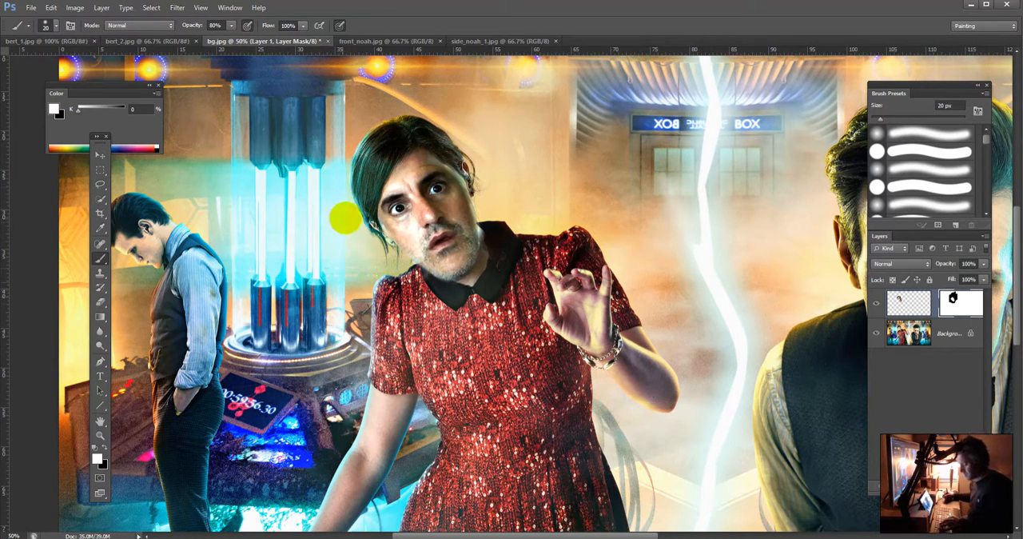
left_click(340, 26)
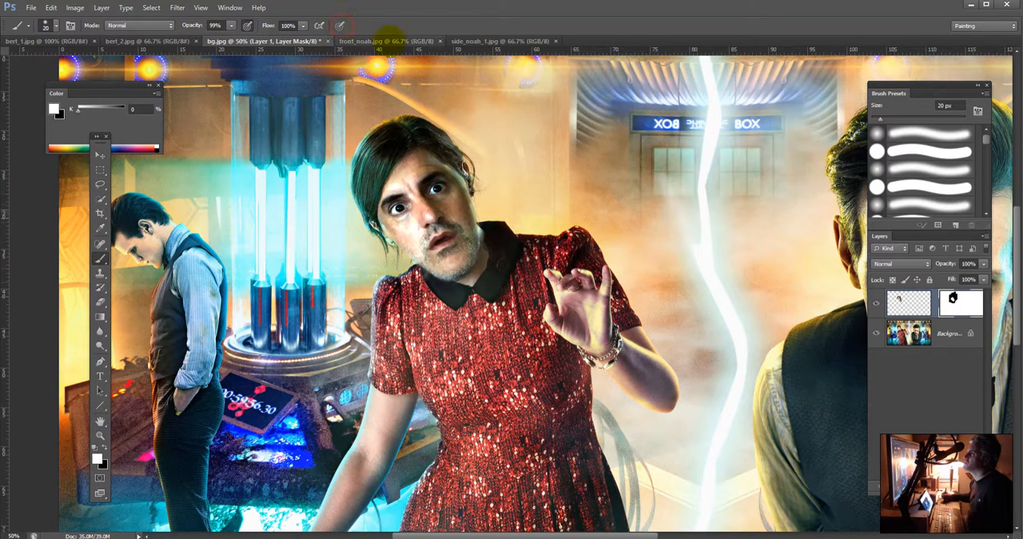
key("9")
key("9")
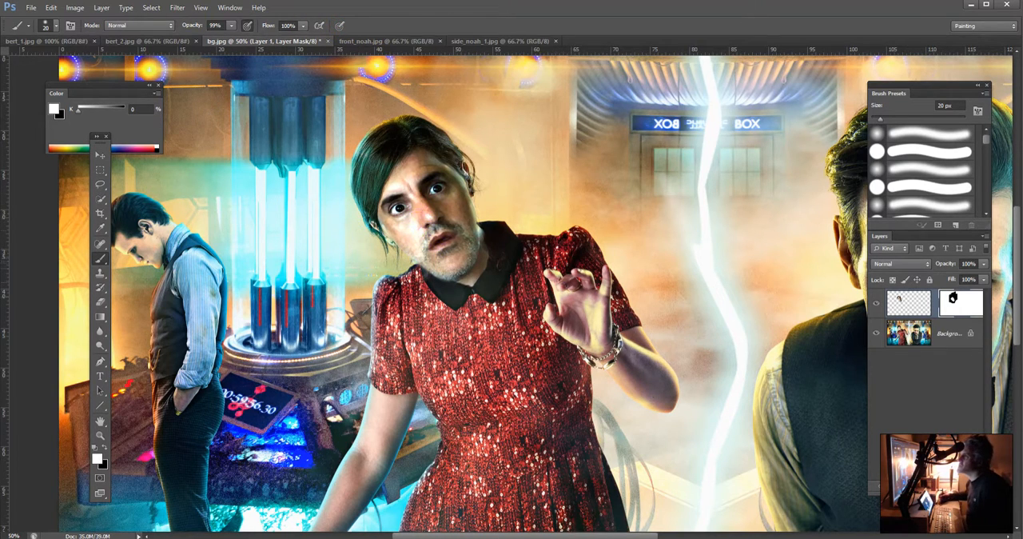
left_click(246, 26)
mouse_move(415, 233)
left_mouse_down()
mouse_move(416, 254)
mouse_move(441, 267)
mouse_move(410, 254)
mouse_move(383, 222)
mouse_move(399, 238)
mouse_move(530, 205)
mouse_move(456, 205)
left_mouse_up()
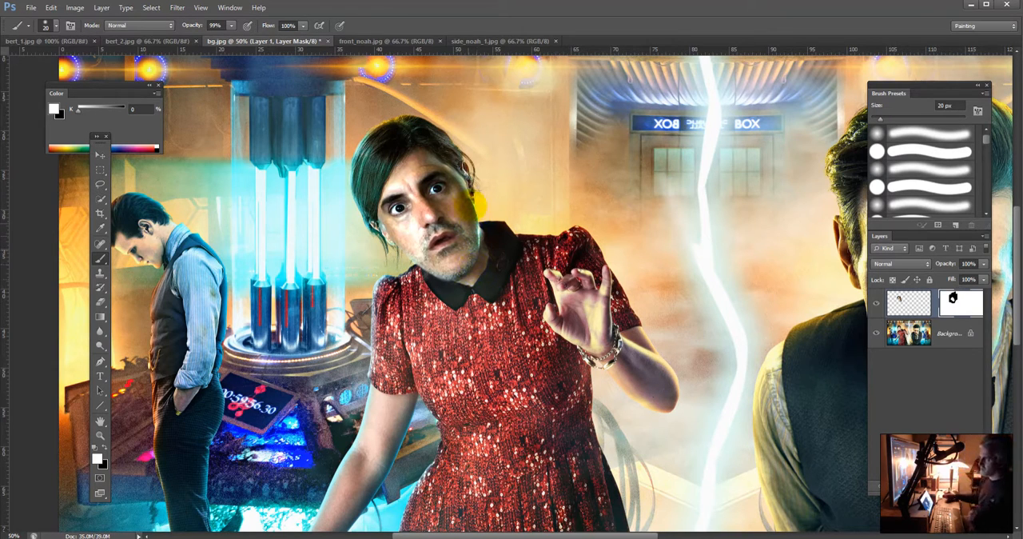
left_click_drag(432, 162, 437, 168)
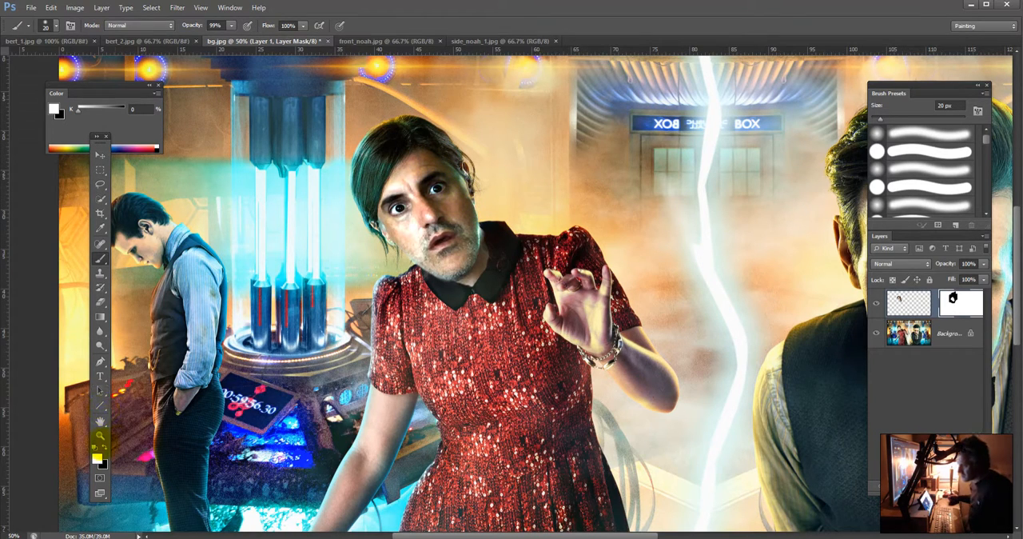
Step: Paint black on Layer 1's mask with a 40 px brush at 20% opacity to soften the face's edge beside the ear
left_click(104, 447)
key("bracketright")
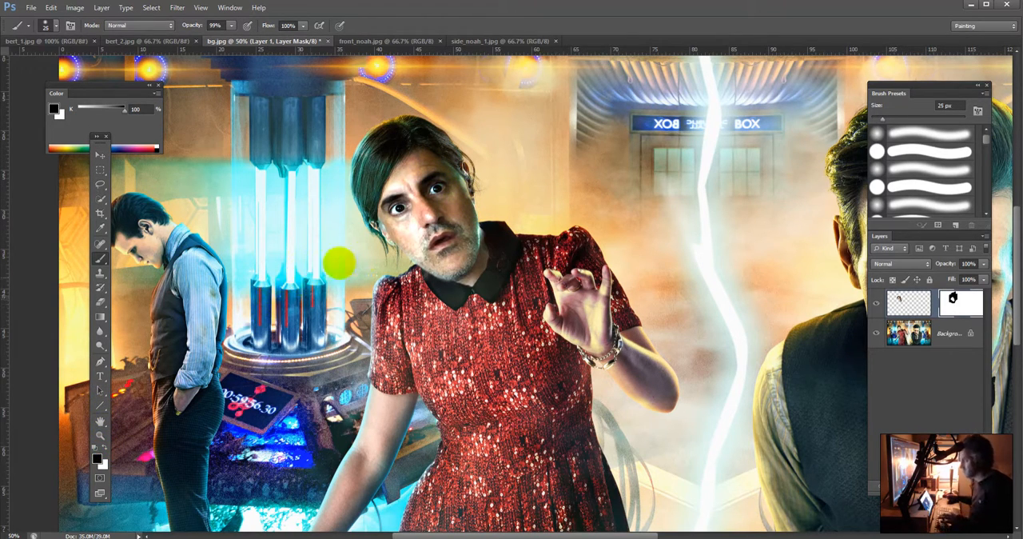
key("bracketright")
key("bracketright")
key("2")
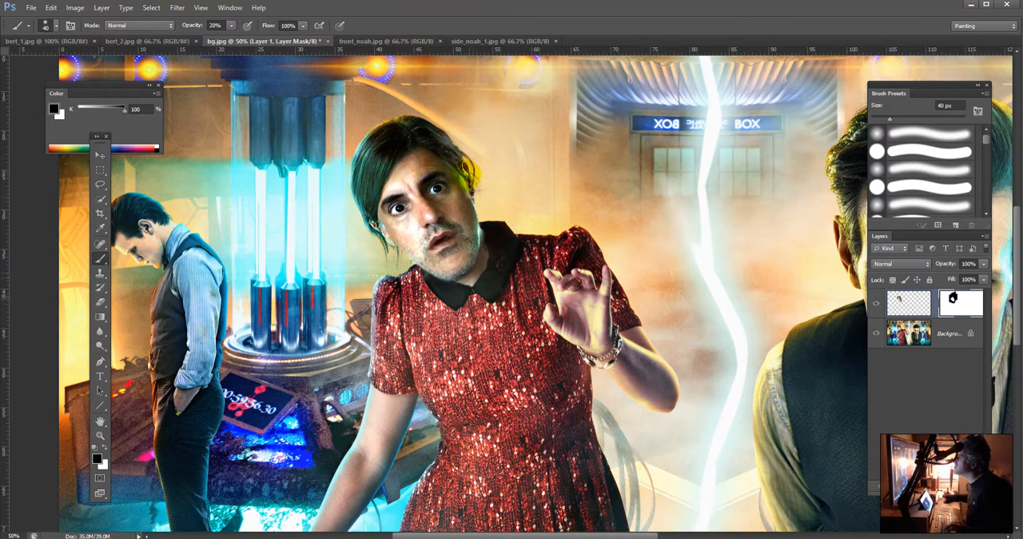
left_click_drag(454, 171, 472, 201)
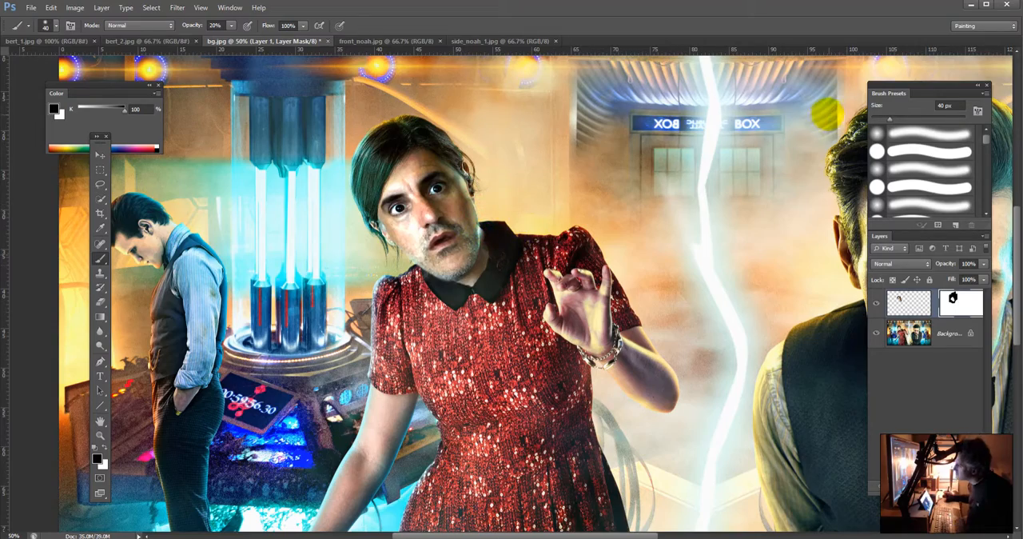
Step: Review the whole composite and save it as the layered Photoshop file noah.psd in the noah folder
key("ctrl+minus")
key("ctrl+minus")
key("ctrl+minus")
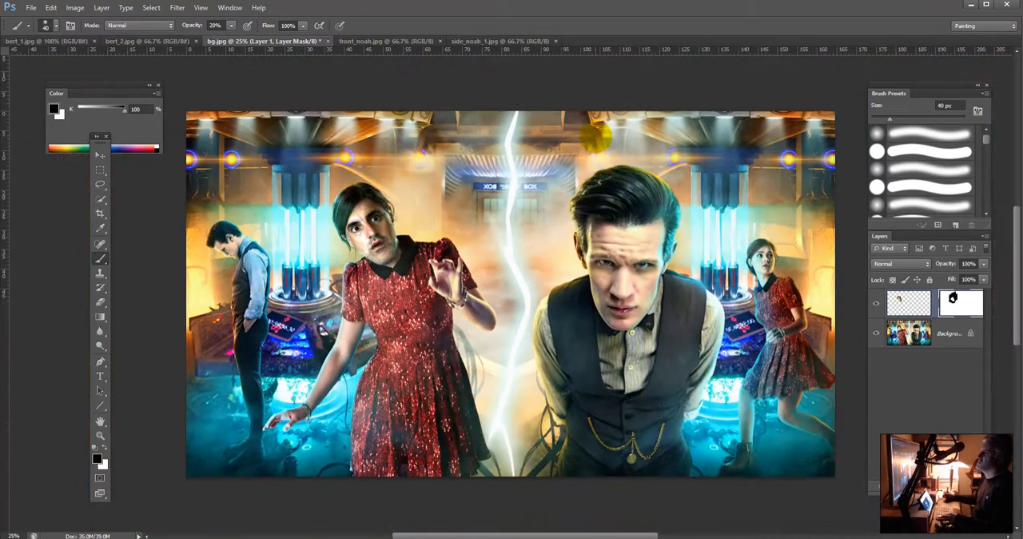
key("ctrl+plus")
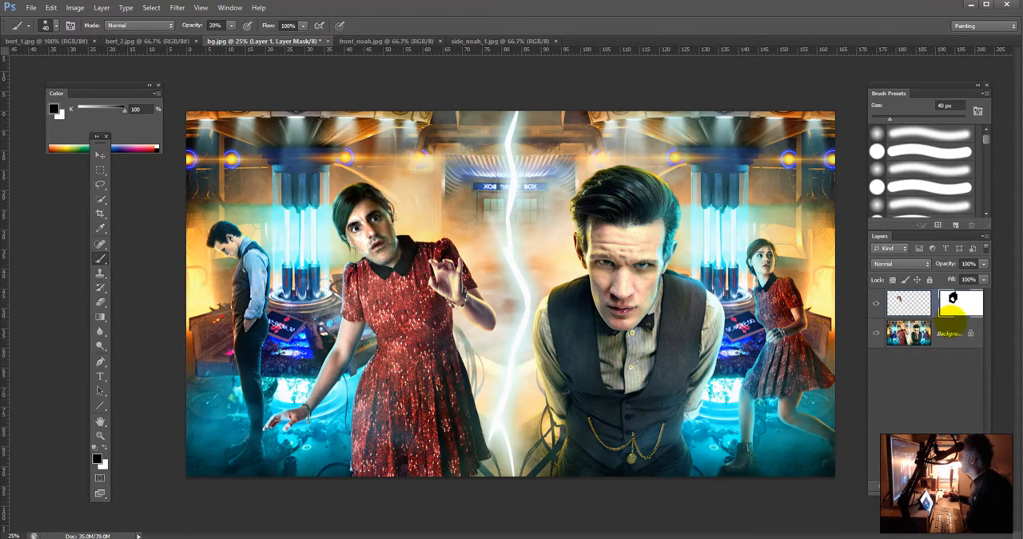
key("ctrl+shift+s")
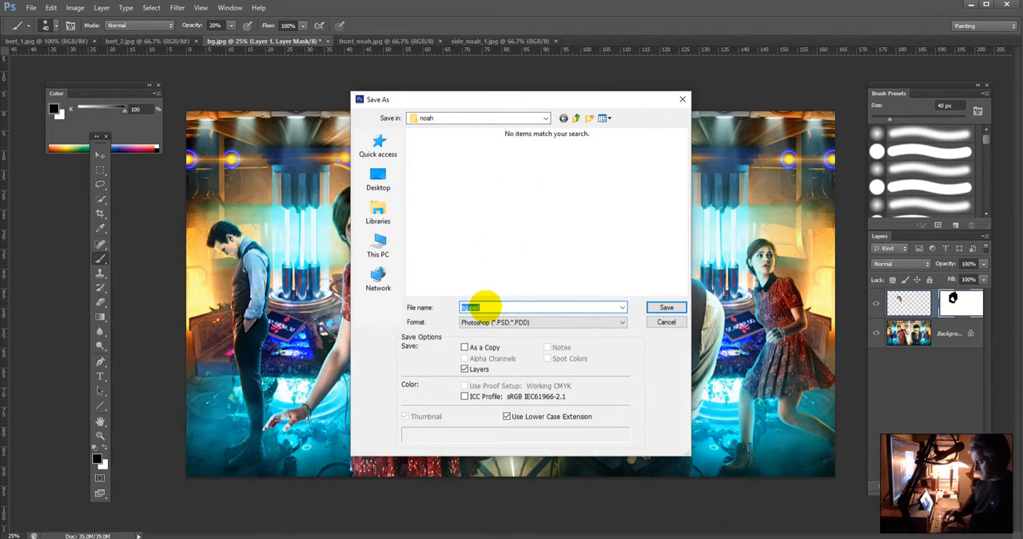
type("noah.psd")
key("Return")
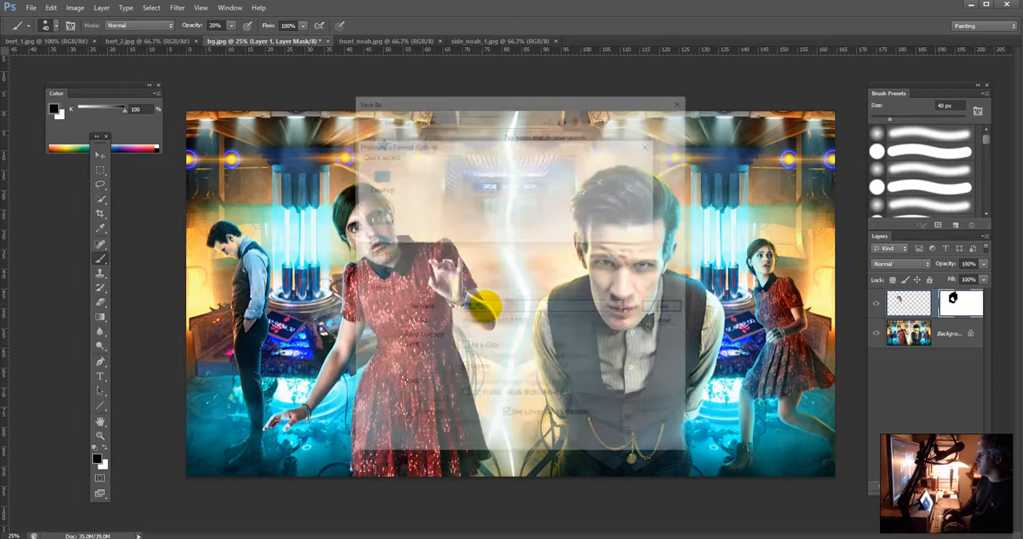
key("Return")
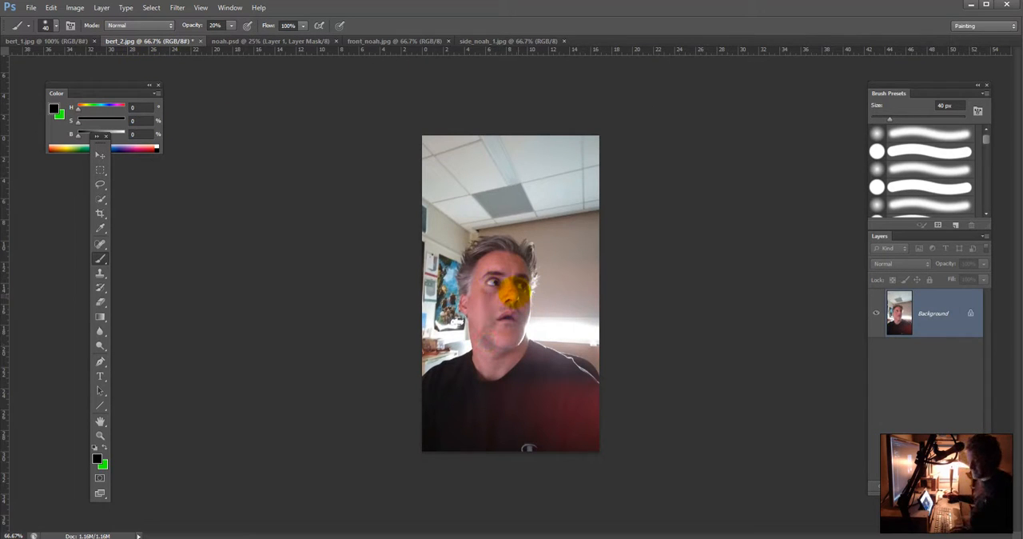
Step: In bert_2.jpg, undo the stray brush mark and select the man's head and neck with the Quick Selection tool, excluding the wall
key("ctrl+z")
left_click(100, 200)
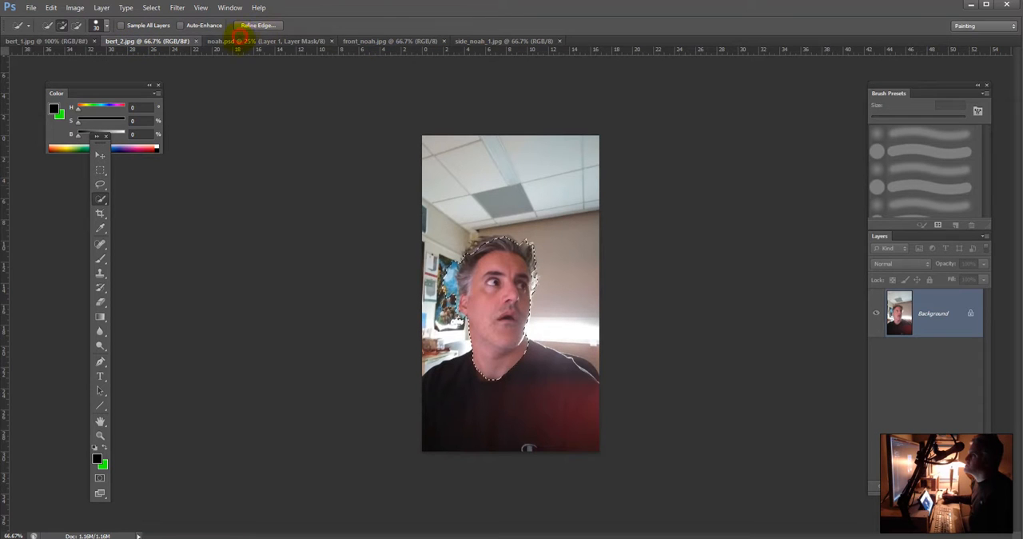
left_click(216, 41)
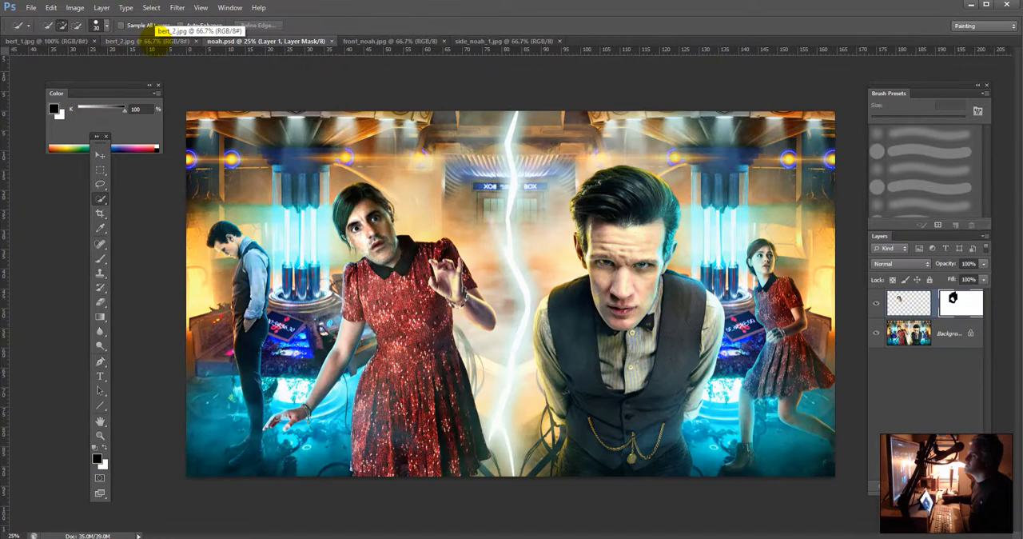
left_click(147, 41)
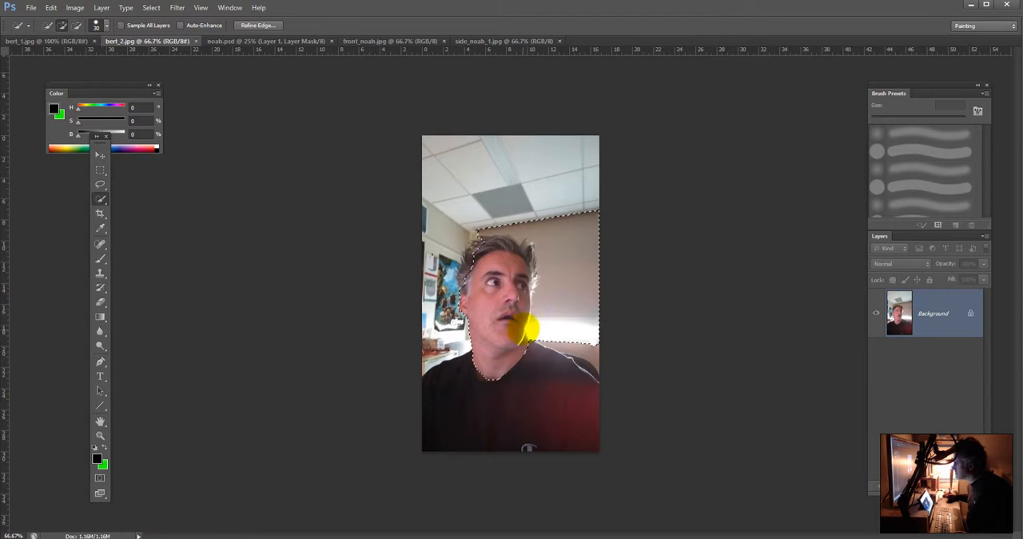
left_click_drag(550, 331, 563, 231)
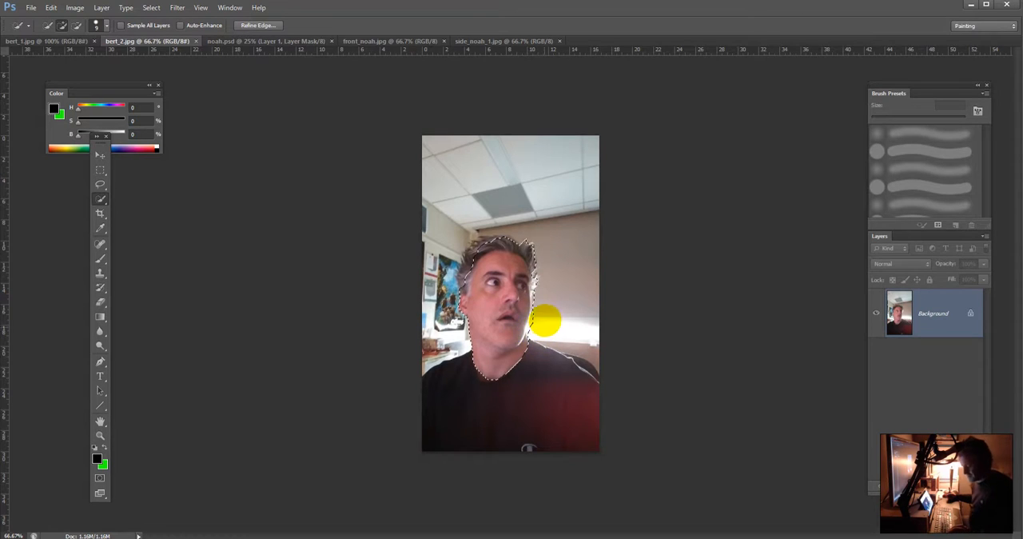
Step: Paste the man's head as a new layer in noah.psd and place it over the small woman's head
left_click(236, 41)
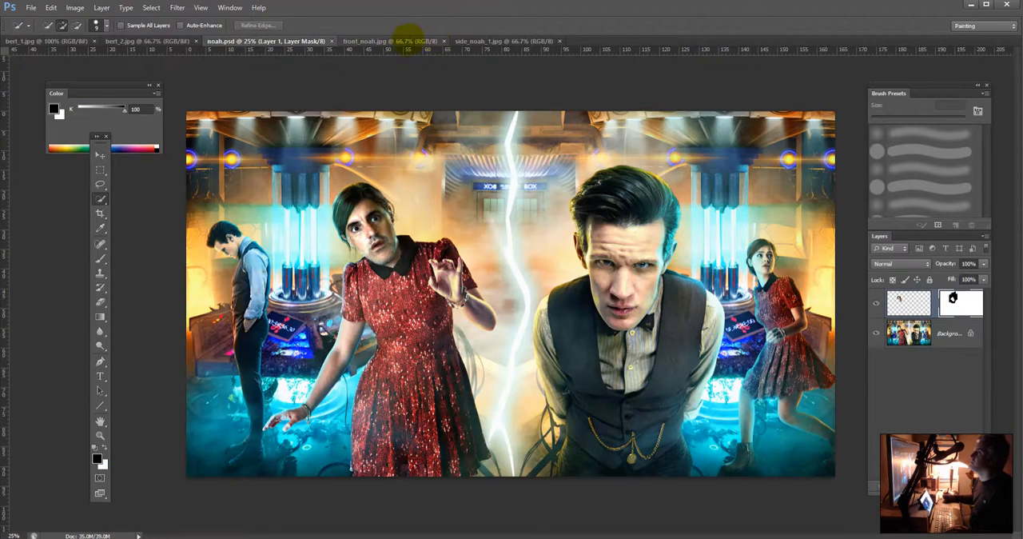
key("ctrl+v")
key("ctrl+t")
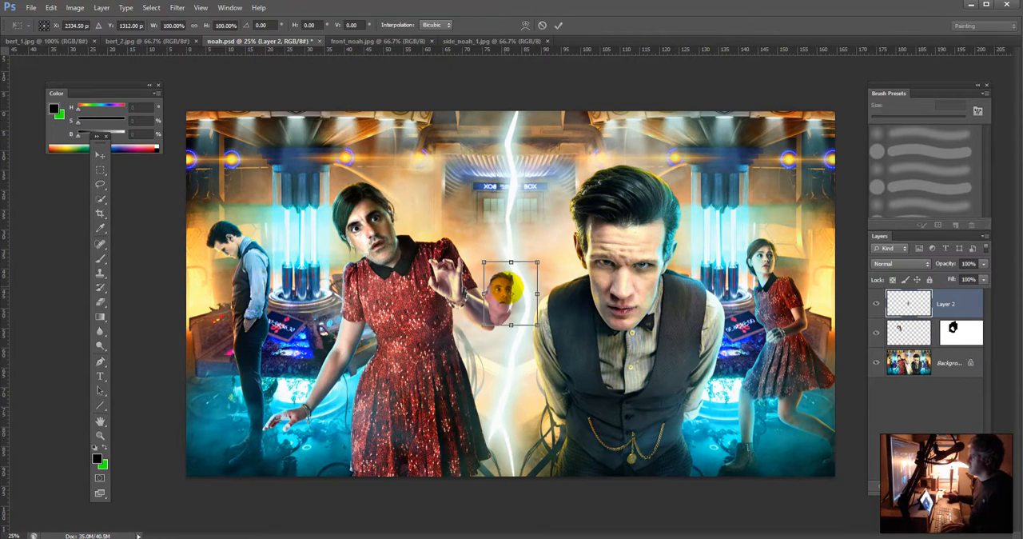
left_click_drag(502, 290, 534, 247)
key("ctrl+plus")
key("ctrl+plus")
key("ctrl+plus")
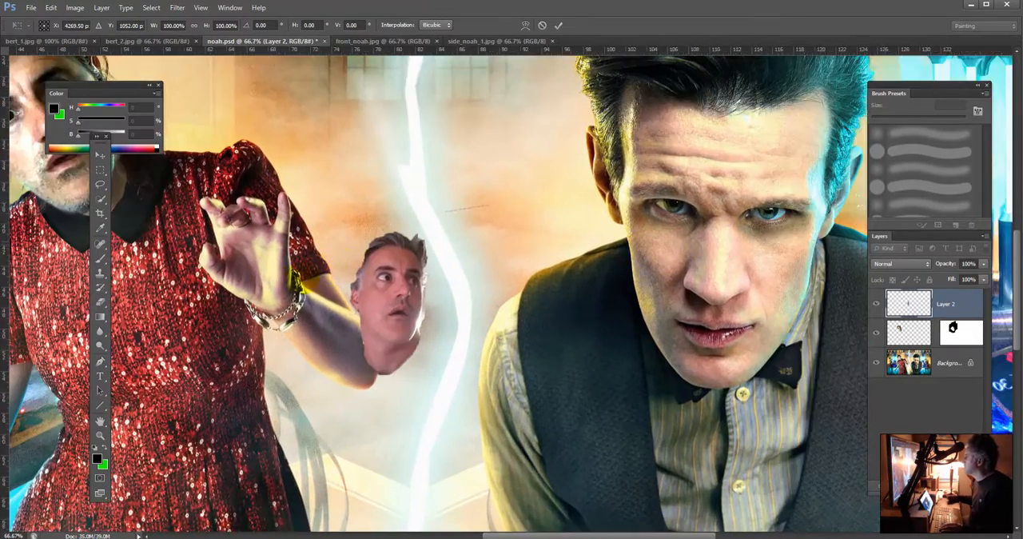
left_click_drag(725, 248, 530, 245)
left_click_drag(731, 232, 430, 232)
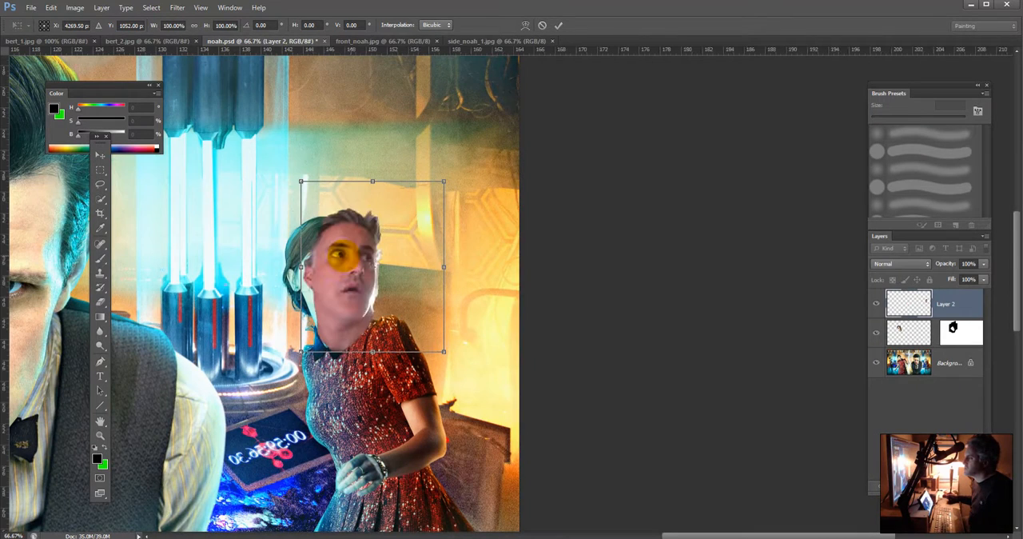
Step: Align the pasted head with the small woman's hair and collar, scale it down slightly, and commit the transform
left_click_drag(357, 255, 336, 261)
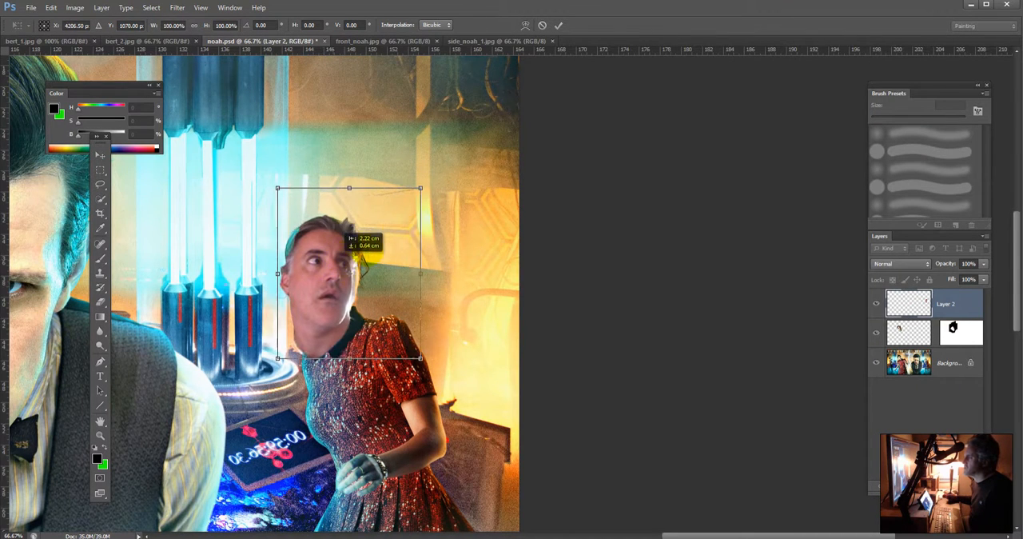
mouse_move(422, 187)
left_mouse_down()
mouse_move(361, 228)
mouse_move(416, 222)
mouse_move(406, 201)
mouse_move(416, 199)
left_mouse_up()
left_click_drag(336, 225, 344, 212)
key("Return")
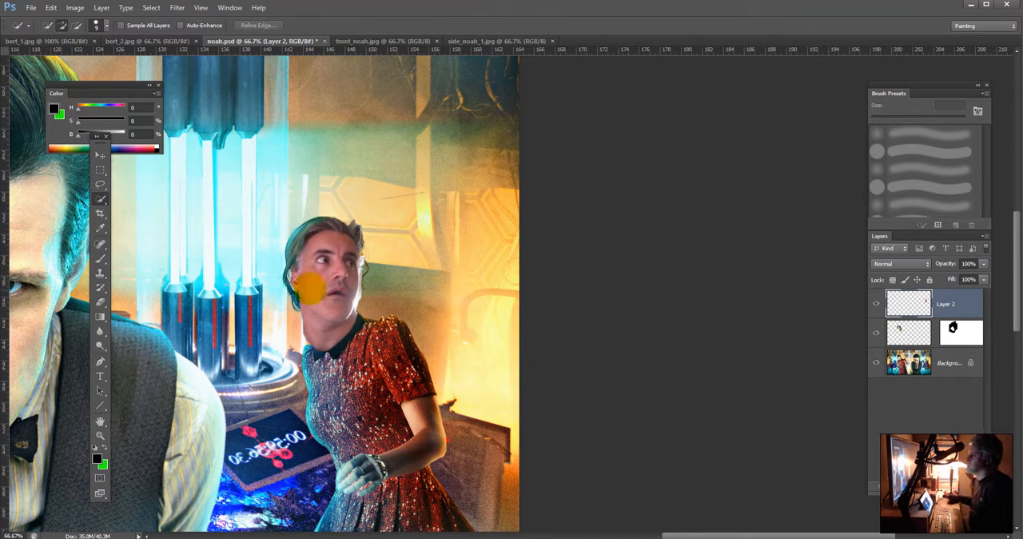
Step: Compare Layer 2 with the original woman's face and reduce the layer's saturation to -41 using Hue/Saturation
left_click(908, 362)
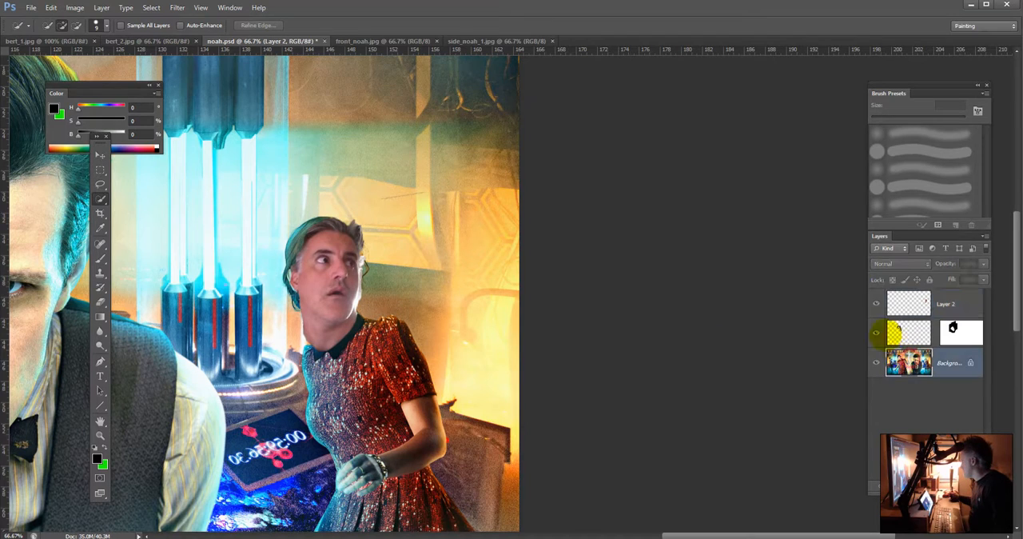
left_click(876, 304)
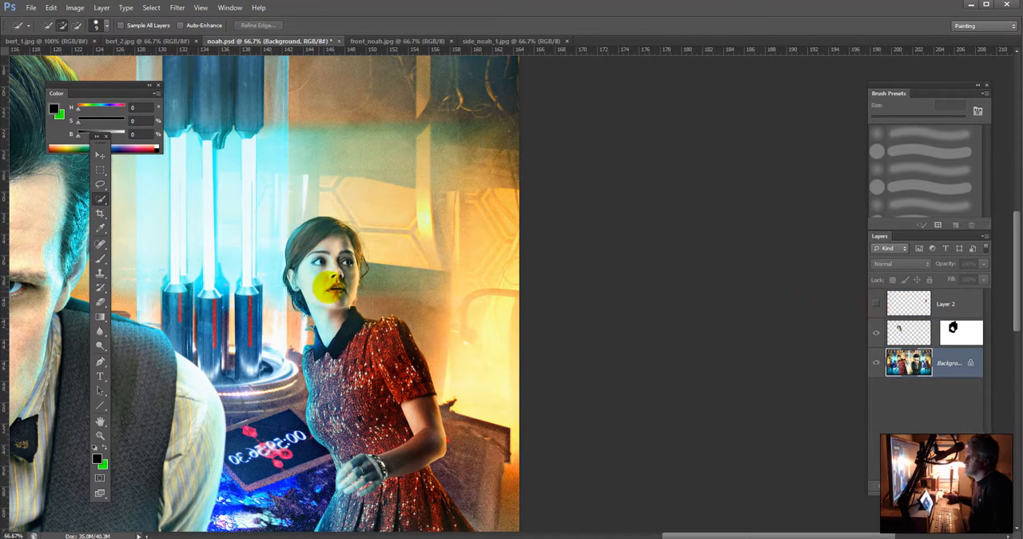
left_click(876, 303)
left_click(921, 303)
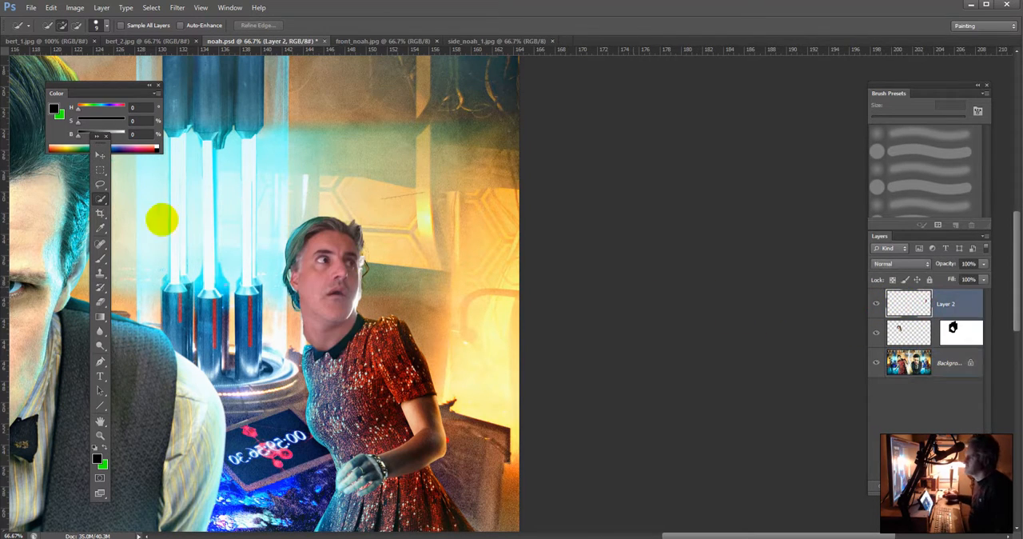
left_click(100, 343)
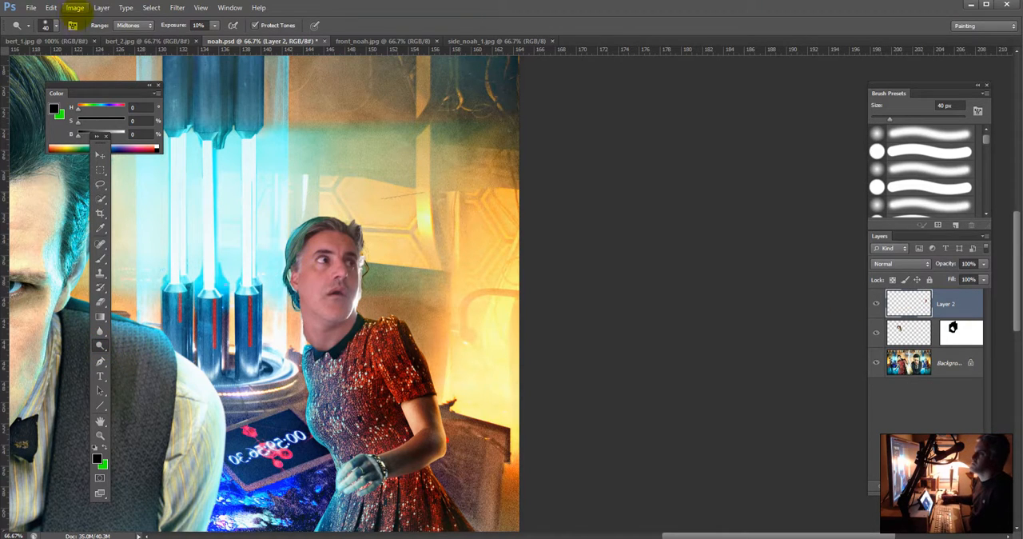
left_click(75, 7)
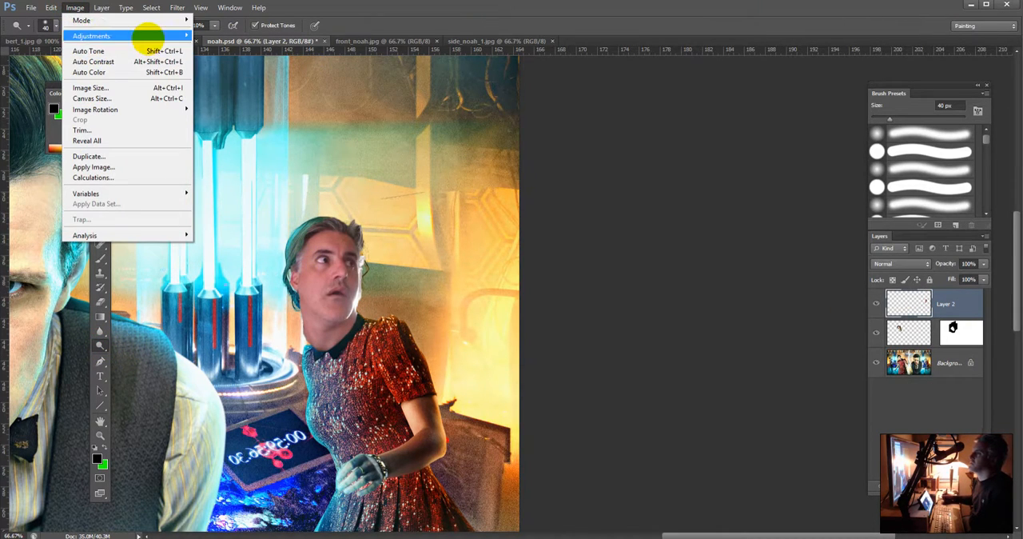
mouse_move(160, 36)
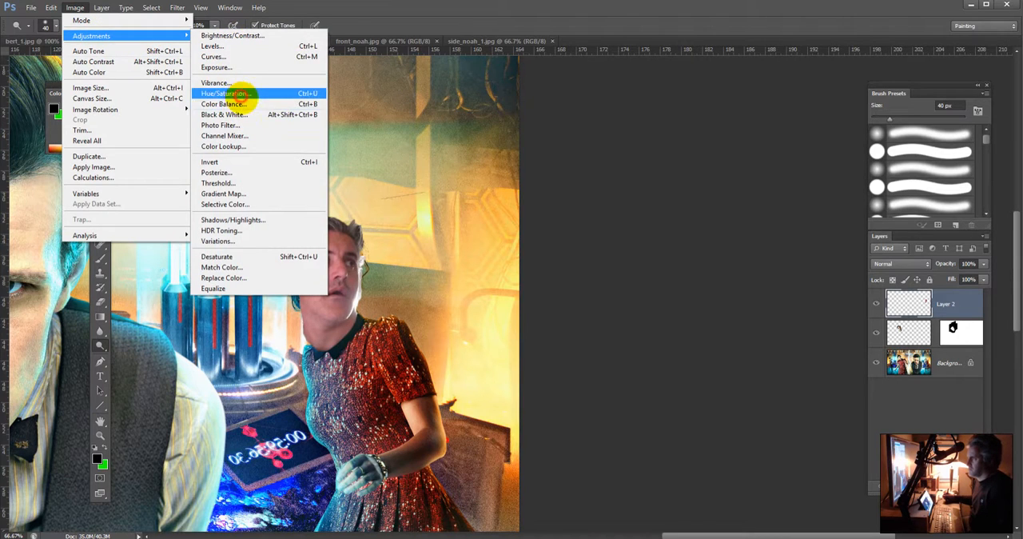
left_click(228, 94)
left_click_drag(152, 88, 129, 88)
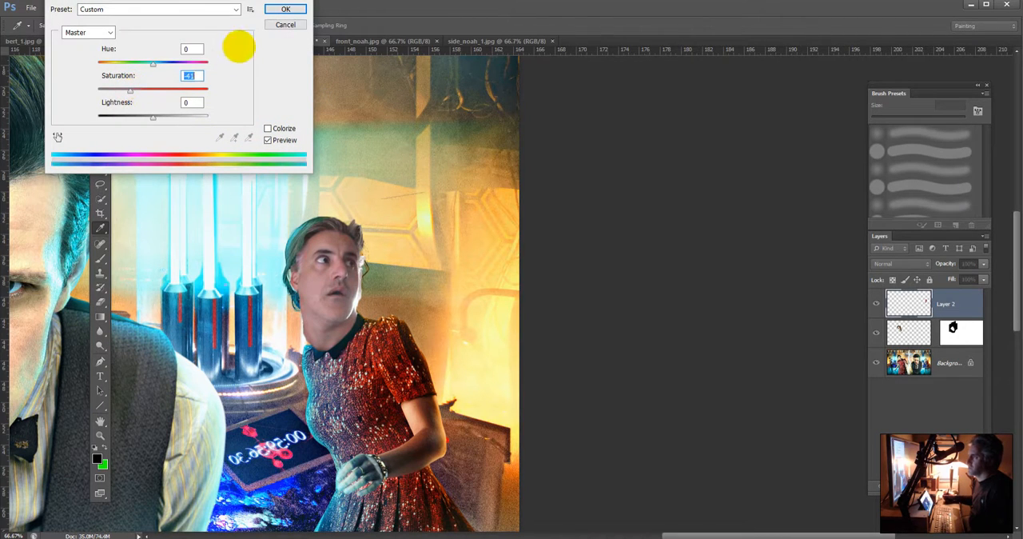
left_click(286, 9)
Step: Apply a contrast curve to Layer 2, darkening the shadows and lifting the midtones from input 116 to output 152
left_click(76, 7)
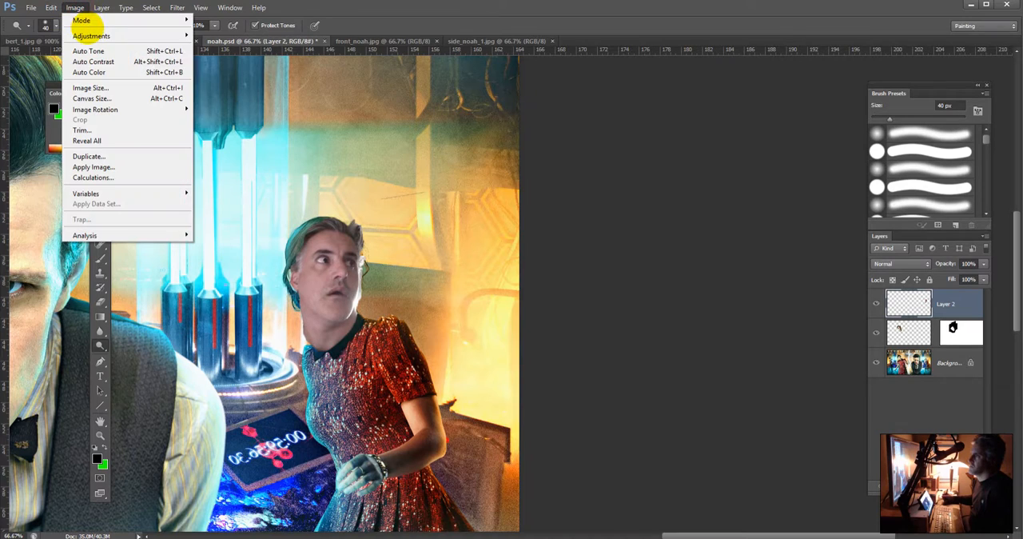
mouse_move(91, 36)
left_click(264, 57)
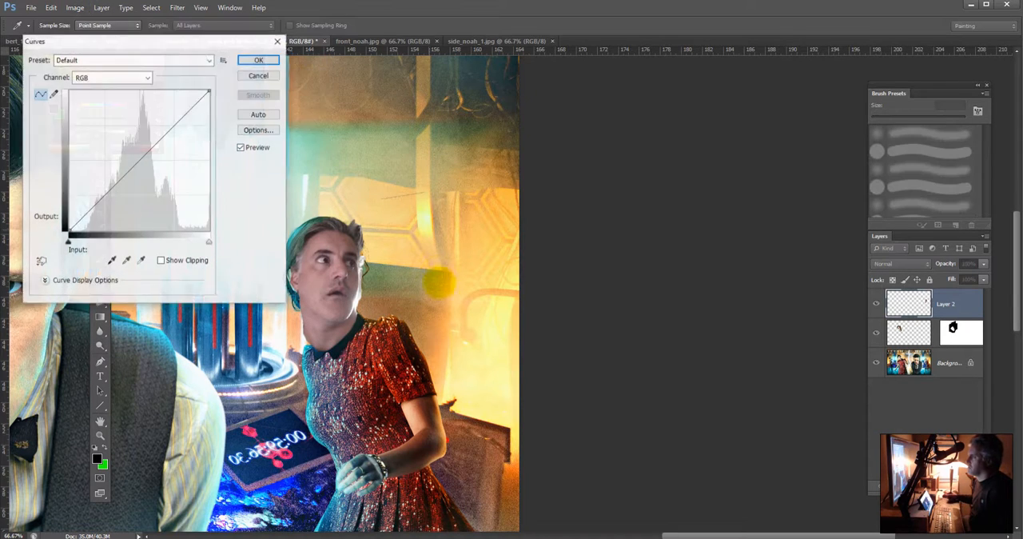
left_click_drag(125, 171, 134, 144)
left_click_drag(87, 182, 99, 209)
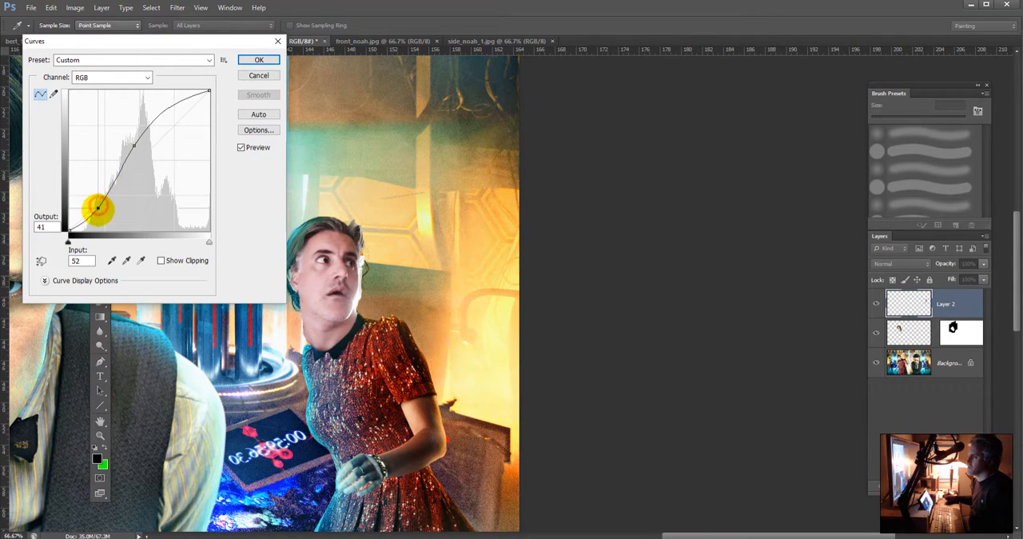
left_click_drag(134, 144, 132, 146)
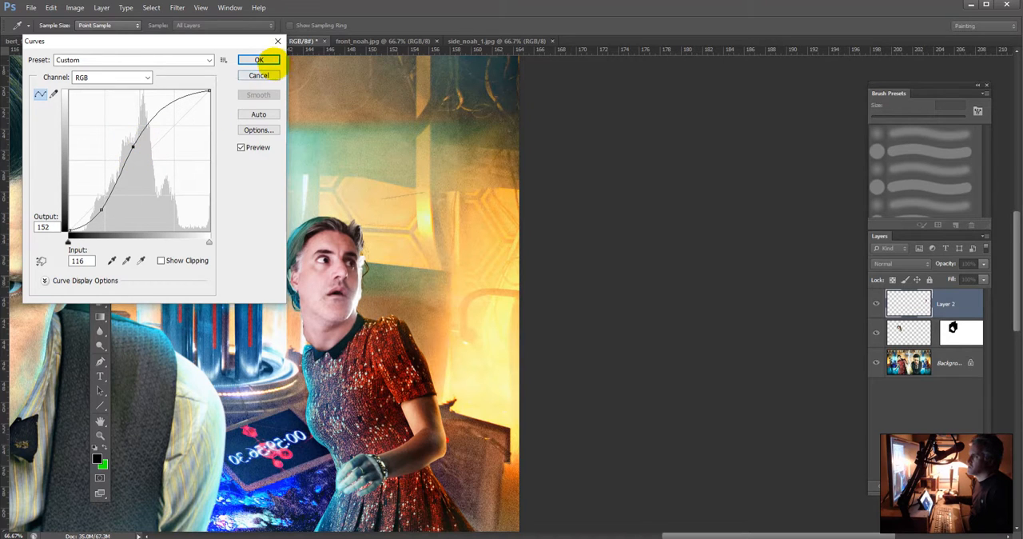
left_click(262, 62)
Step: Hide Layer 2 and select the small woman's head and neck on the Background layer with Quick Selection
left_click(876, 303)
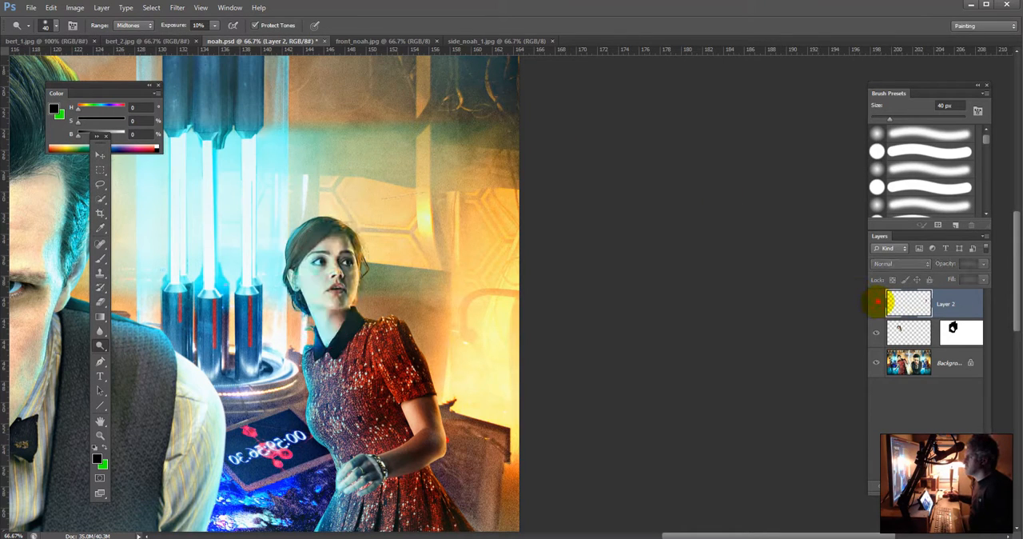
left_click(877, 303)
left_click(877, 303)
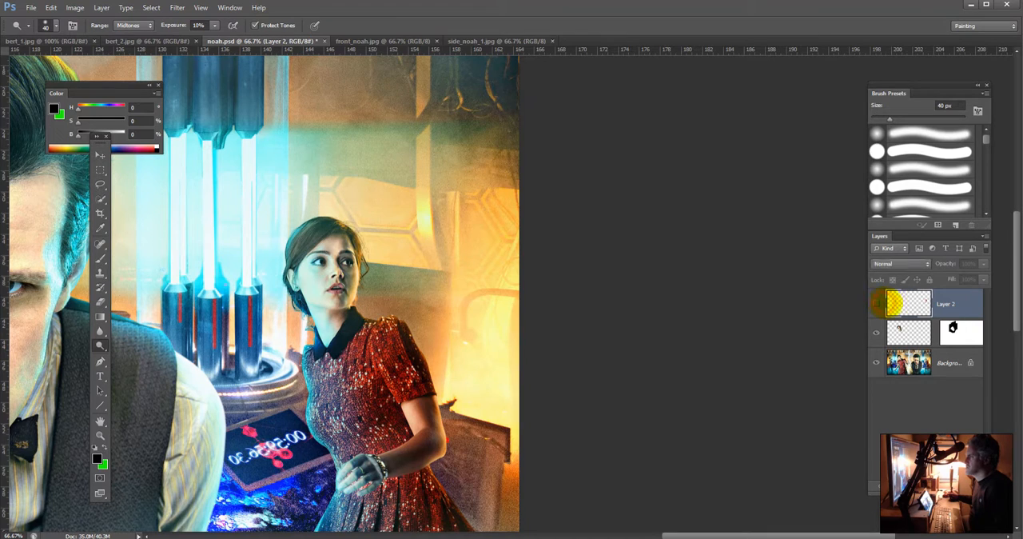
left_click(877, 303)
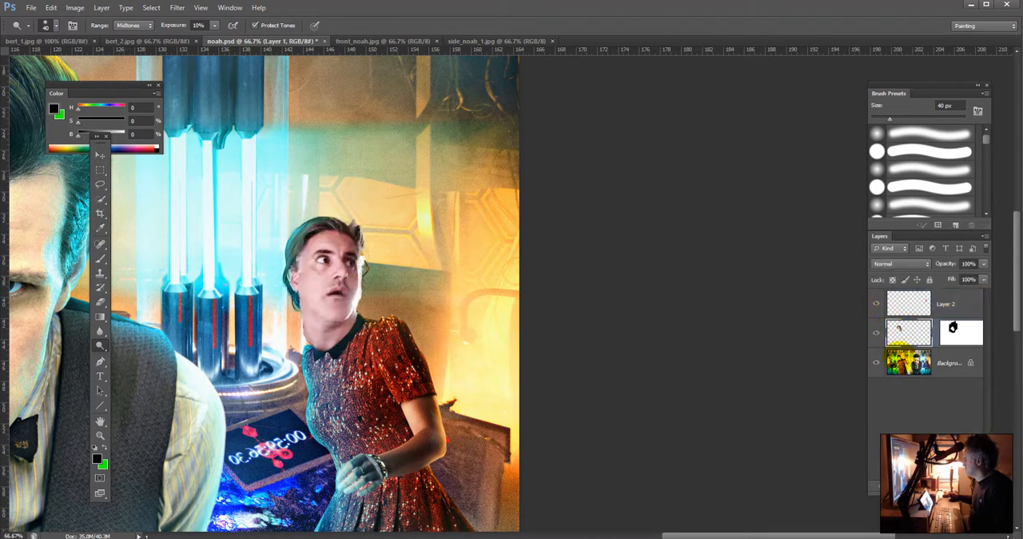
left_click(898, 361)
left_click(877, 303)
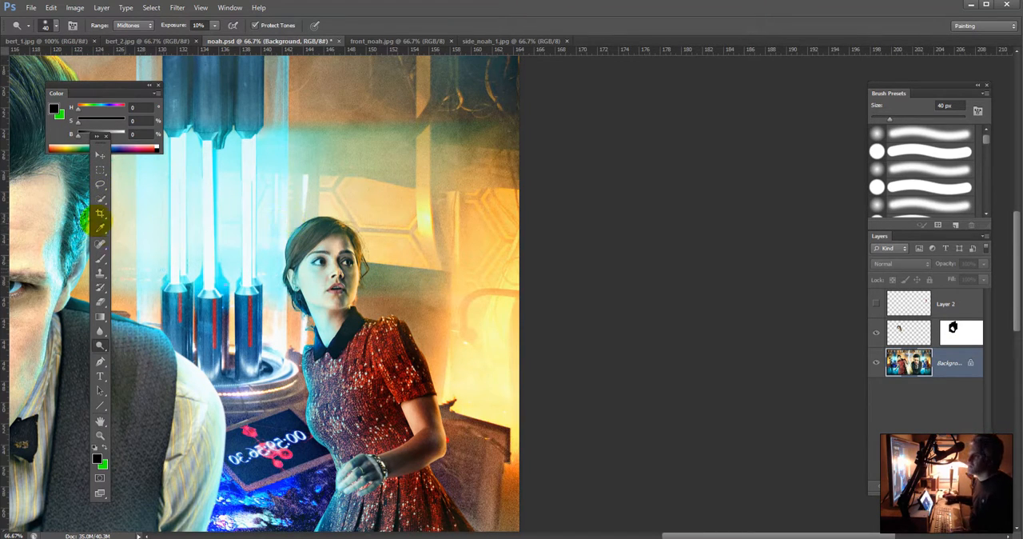
left_click(100, 199)
mouse_move(323, 309)
left_mouse_down()
mouse_move(321, 270)
mouse_move(329, 258)
mouse_move(340, 294)
mouse_move(341, 240)
mouse_move(299, 241)
mouse_move(290, 279)
left_mouse_up()
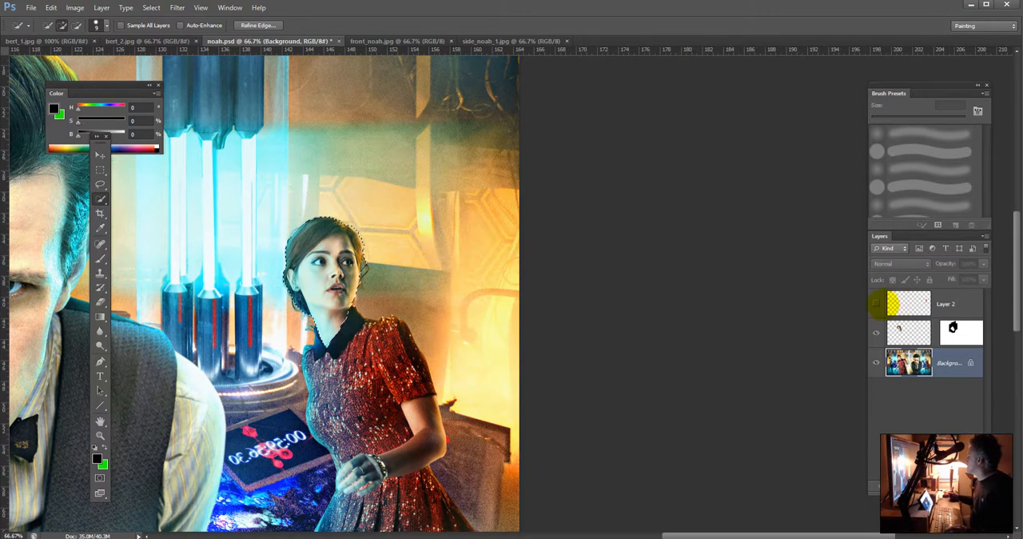
Step: Show Layer 2, paste the woman's head as a separate layer directly beneath it, and make Layer 2 active again
left_click(877, 304)
left_click(906, 304)
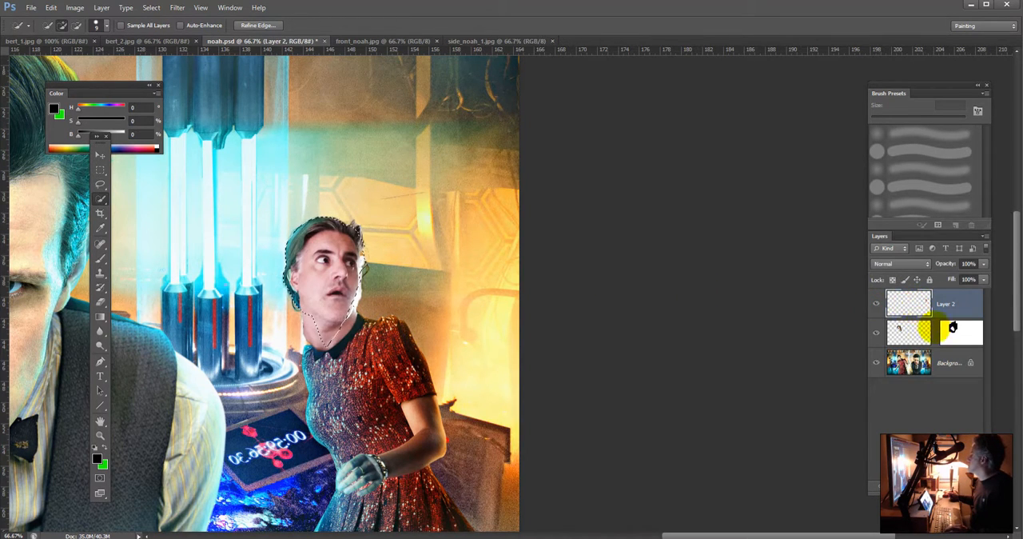
key("ctrl+v")
left_click_drag(953, 305, 953, 331)
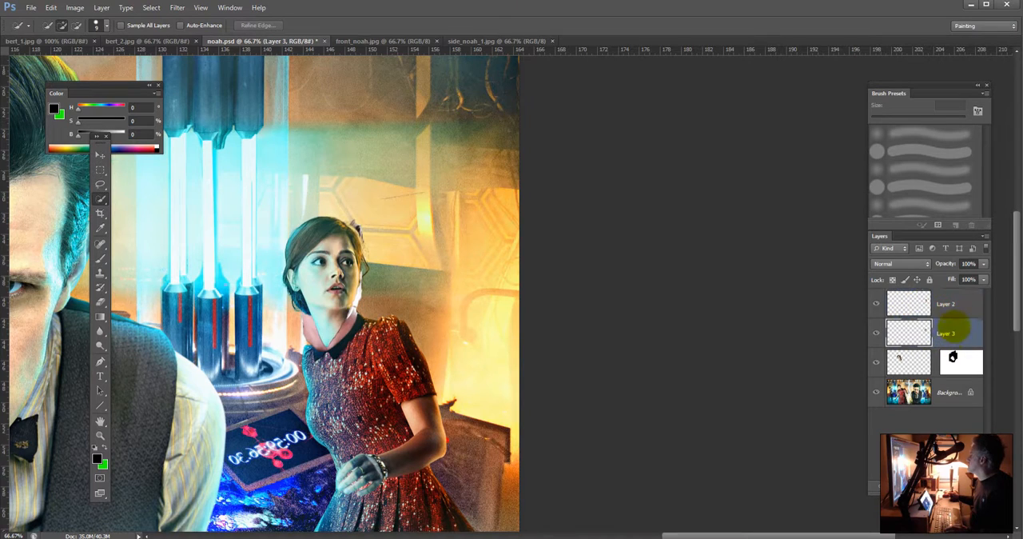
left_click(957, 302)
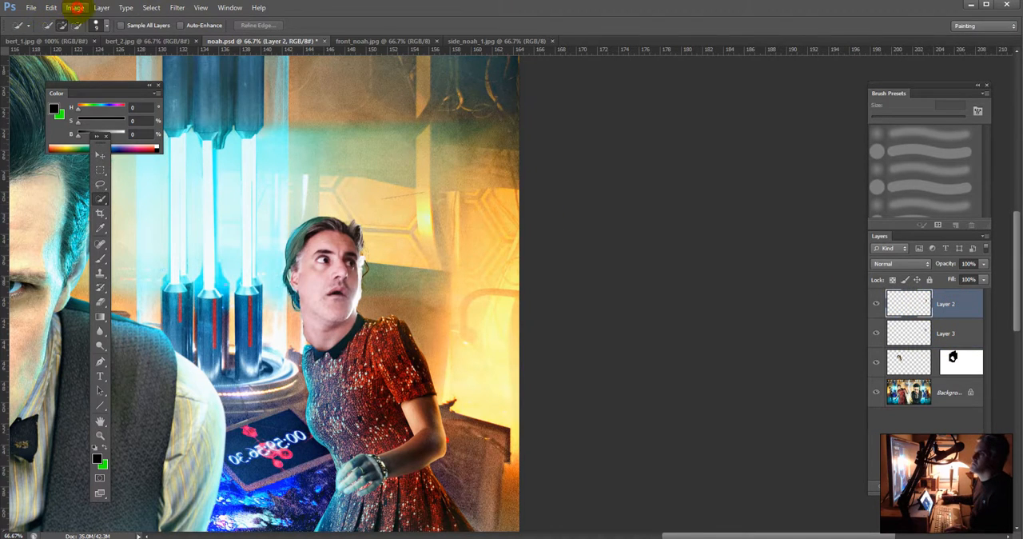
Step: Start Match Color on Layer 2 with noah.psd as the source and Layer 3 as the reference layer
left_click(76, 7)
mouse_move(103, 37)
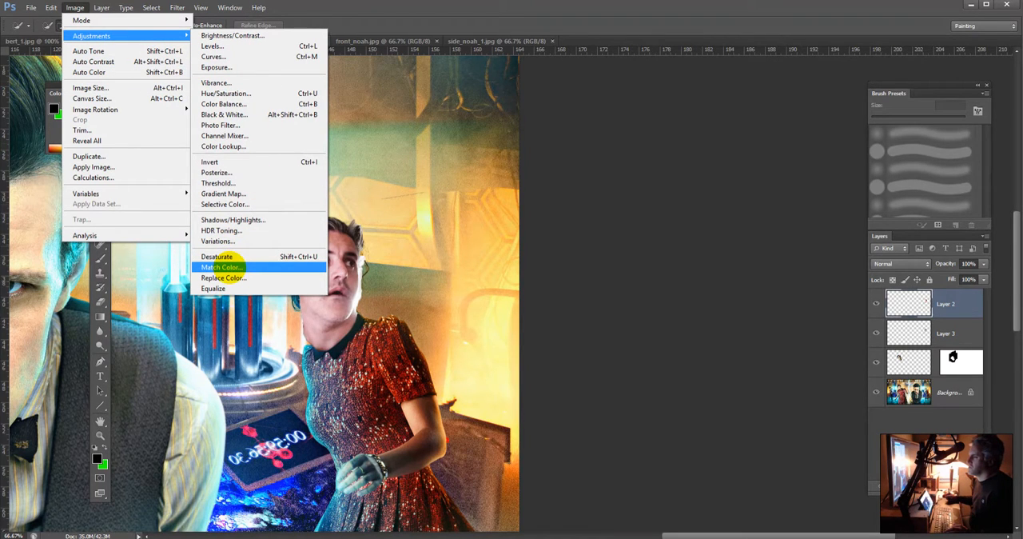
left_click(227, 267)
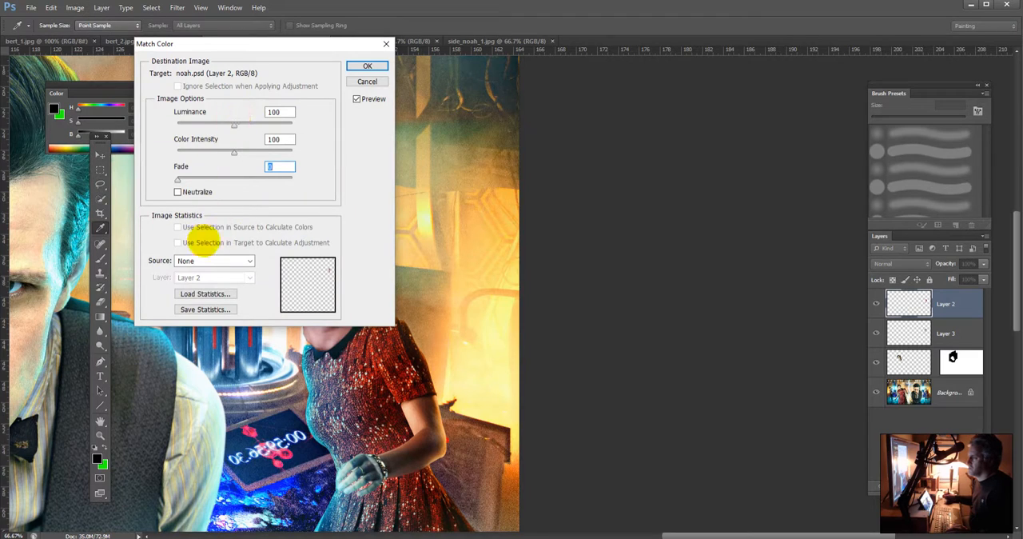
left_click(194, 259)
left_click(206, 286)
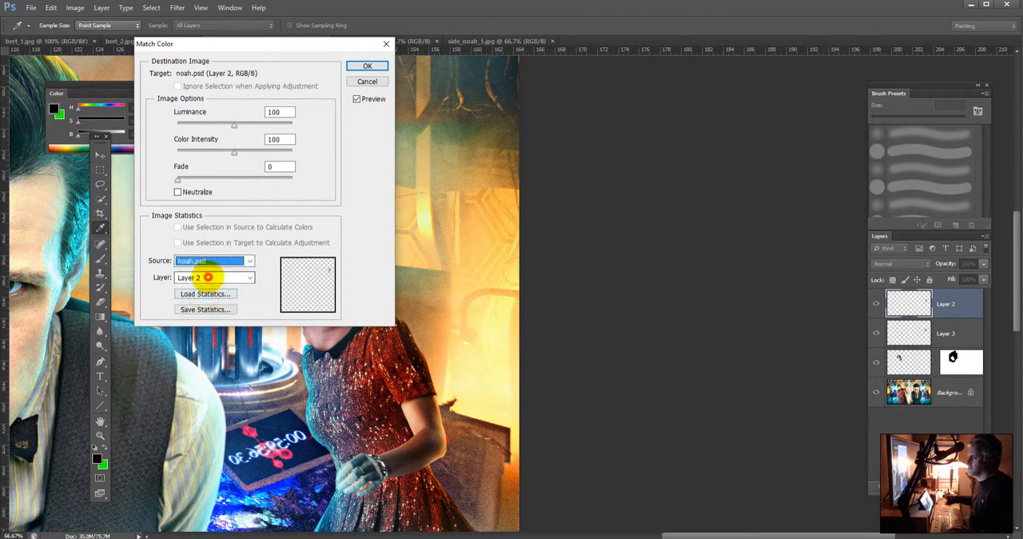
left_click(206, 278)
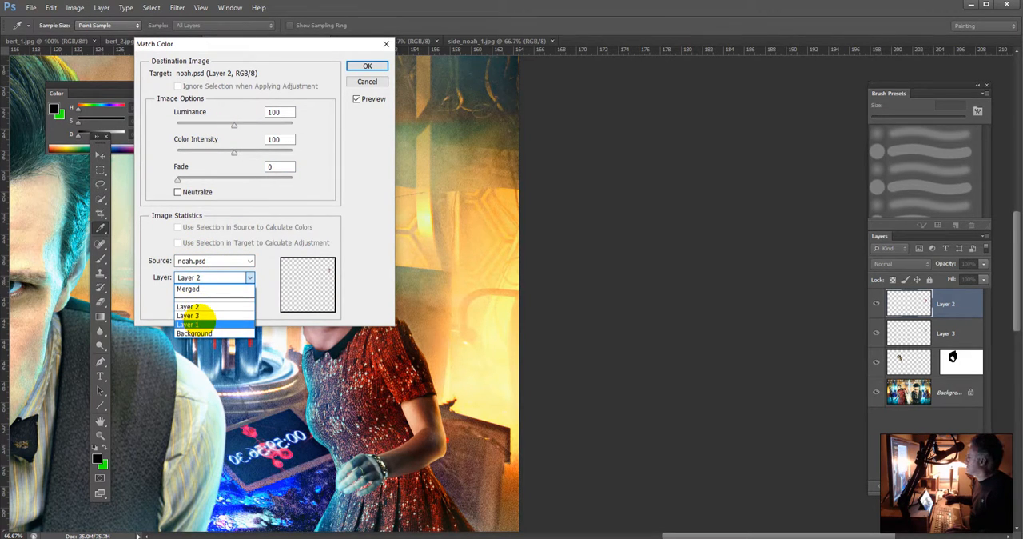
left_click(196, 315)
left_click(199, 310)
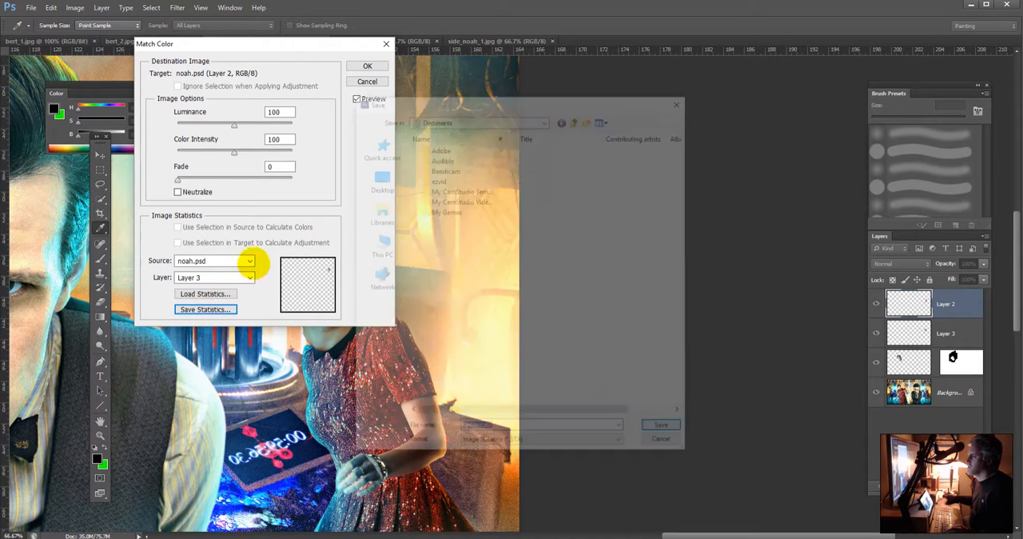
left_click(662, 438)
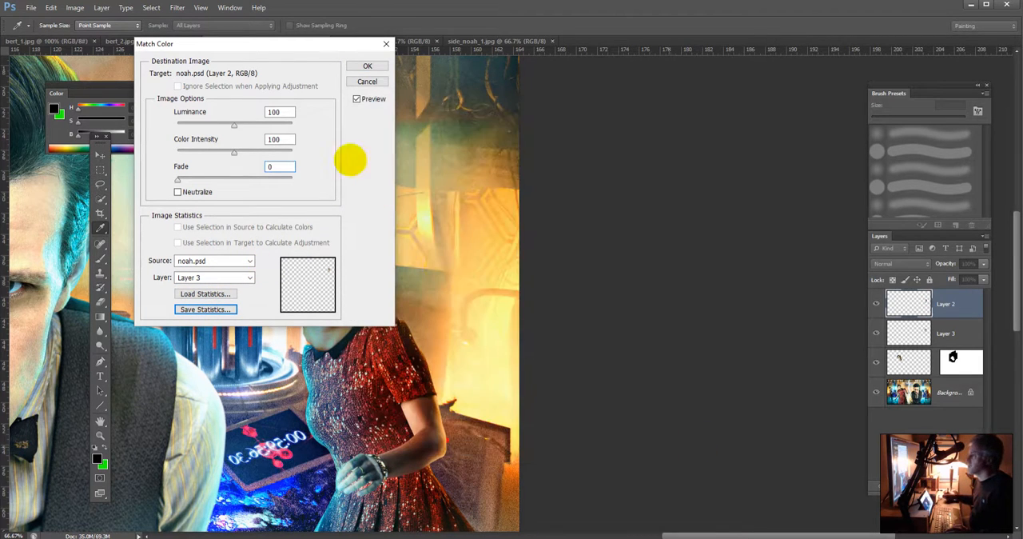
Step: Apply the colour match to Layer 2 with luminance 127, color intensity 91 and fade 7
left_click_drag(316, 46, 202, 55)
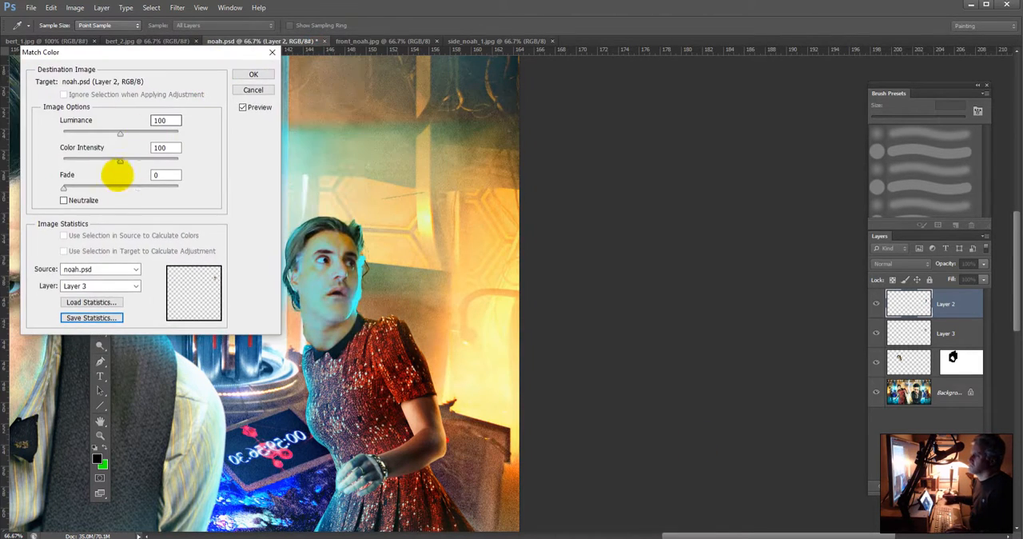
left_click_drag(120, 160, 96, 161)
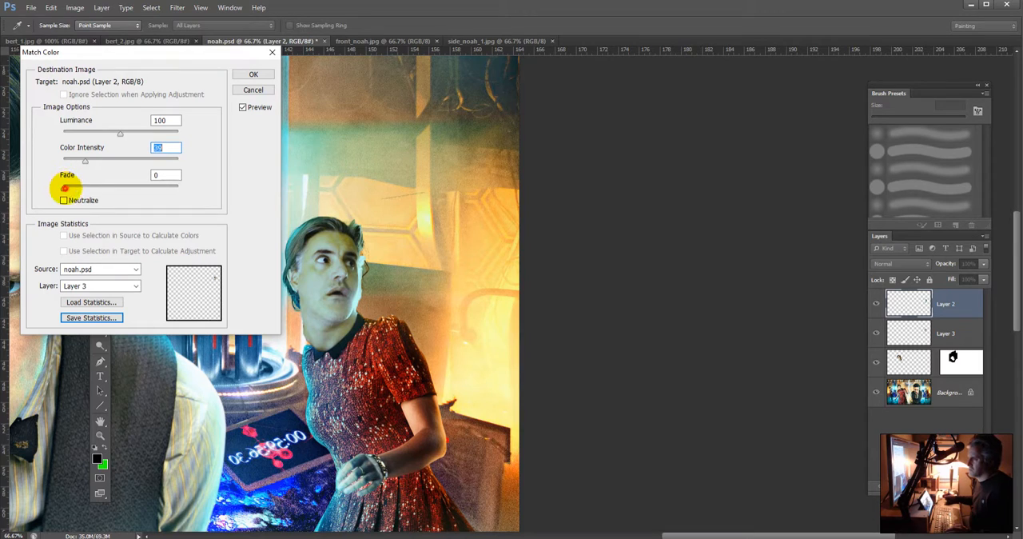
left_click_drag(65, 188, 116, 134)
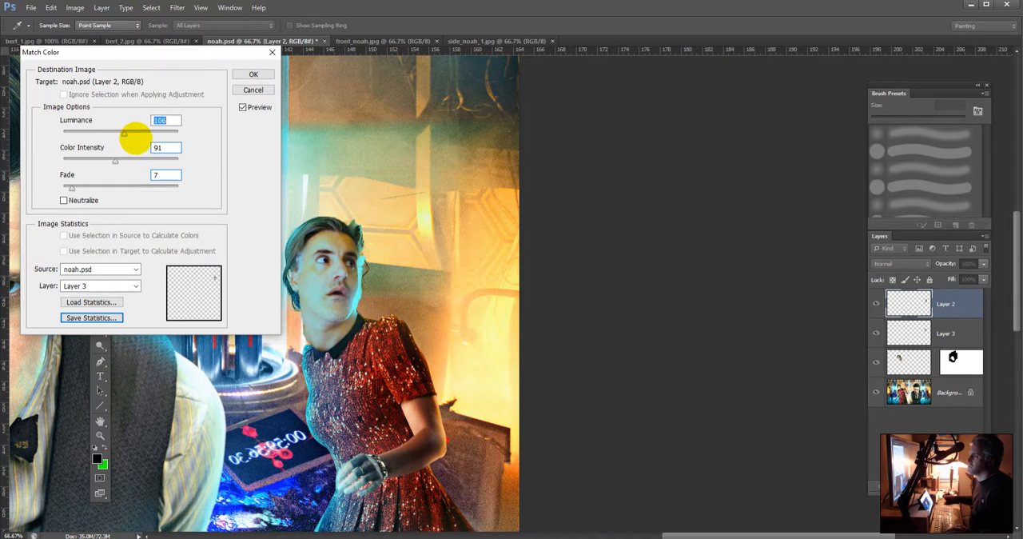
left_click(254, 73)
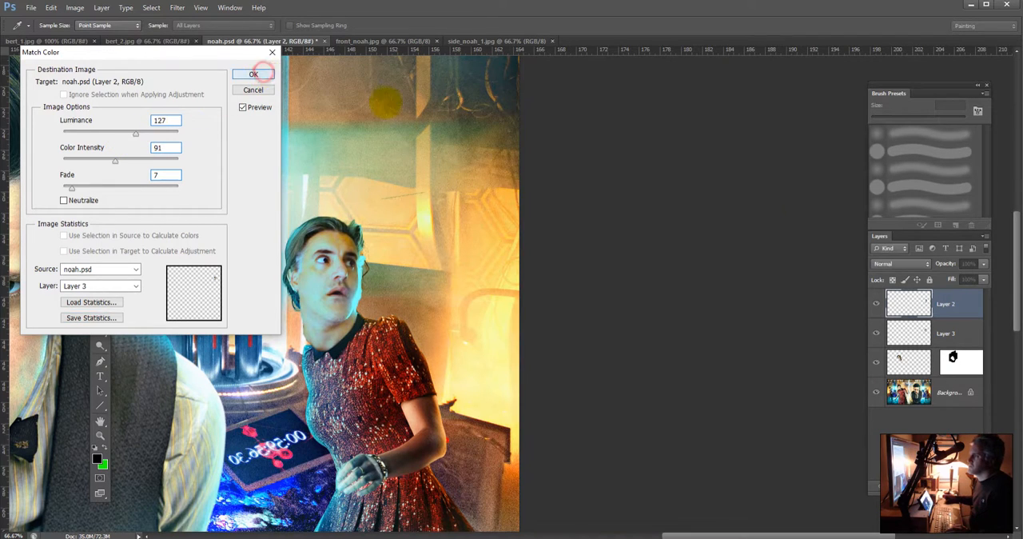
Step: Brush a pale warm tone (H 40, S 31, B 97) in Hue mode at 20% opacity along the right side of the man's face on Layer 2
left_click(911, 331)
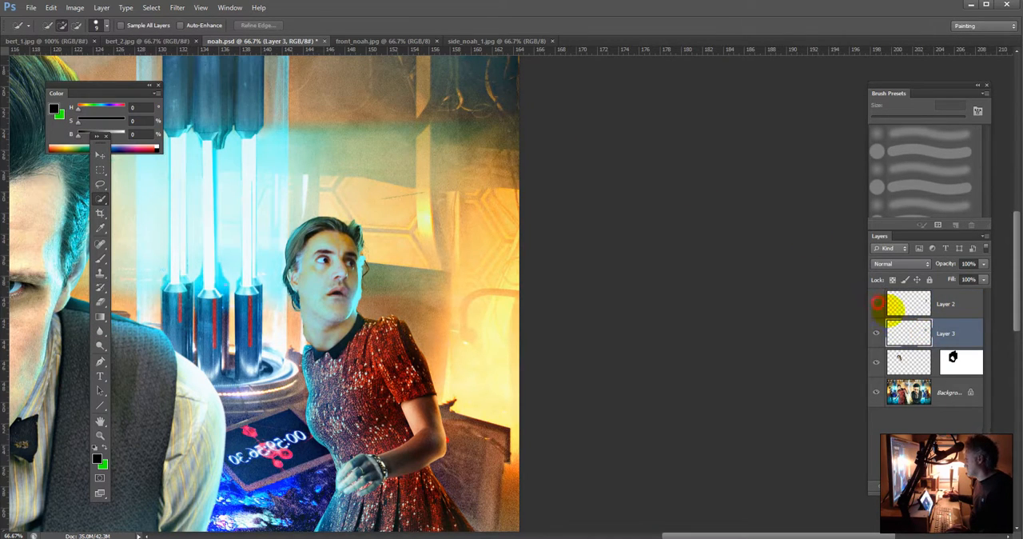
left_click(877, 303)
key("b")
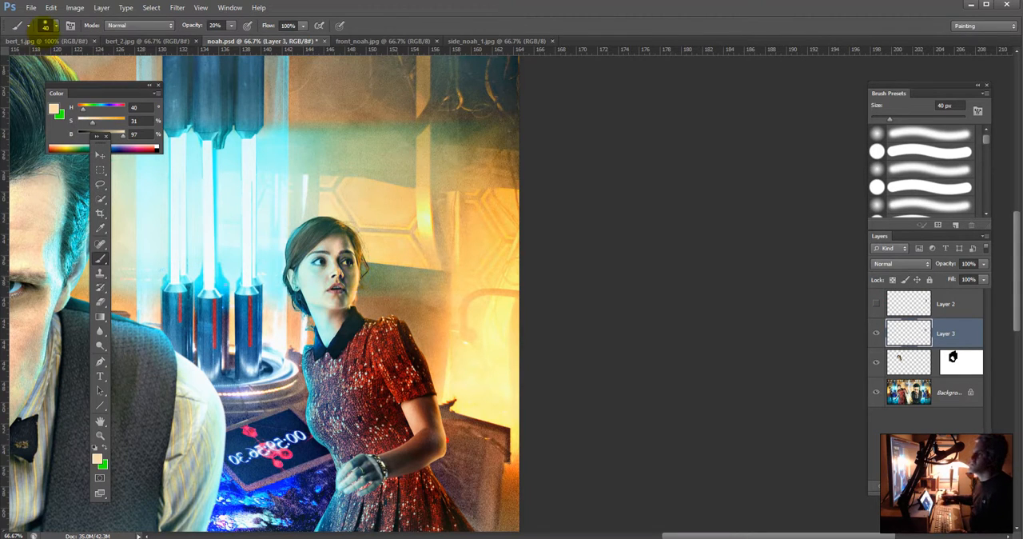
left_click(138, 24)
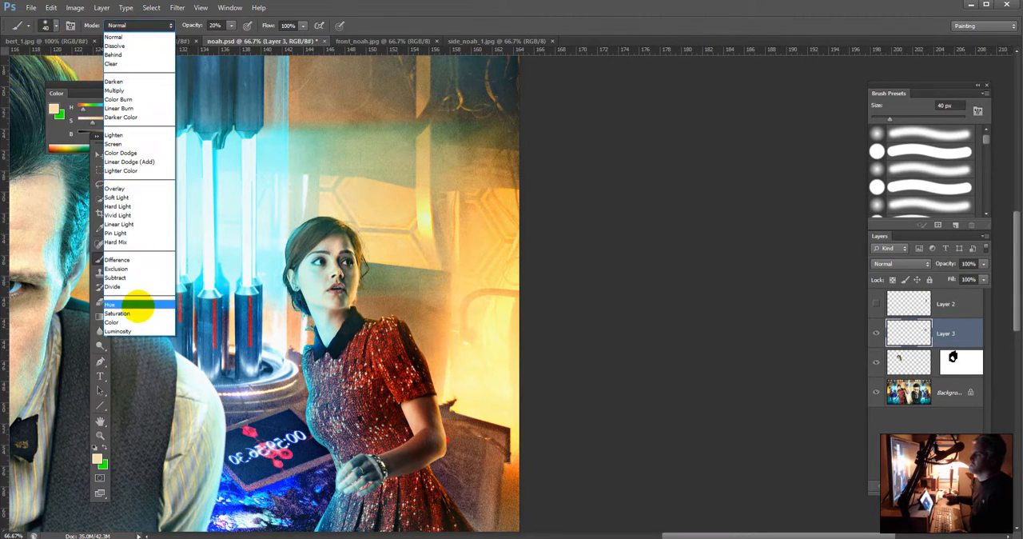
left_click(138, 304)
left_click(876, 304)
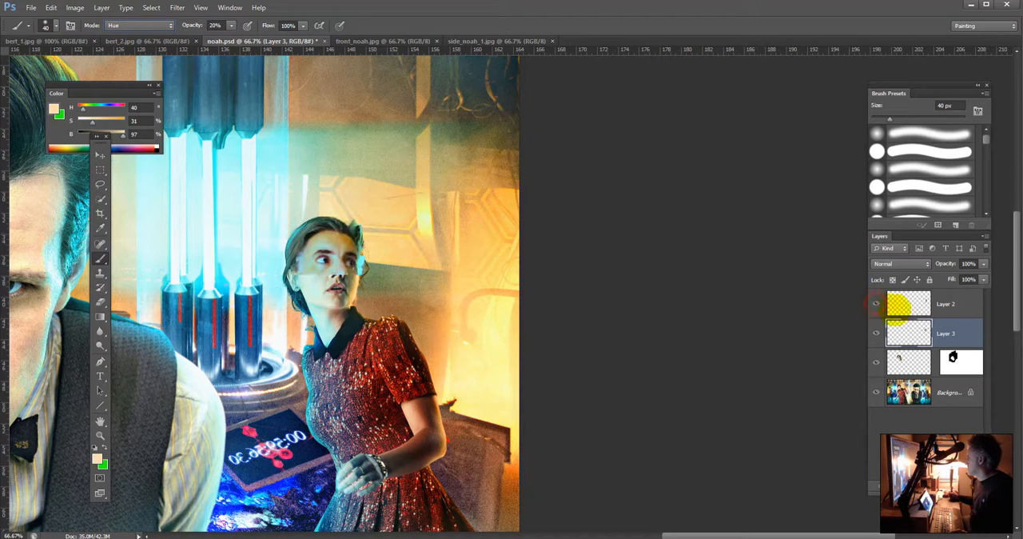
left_click(915, 304)
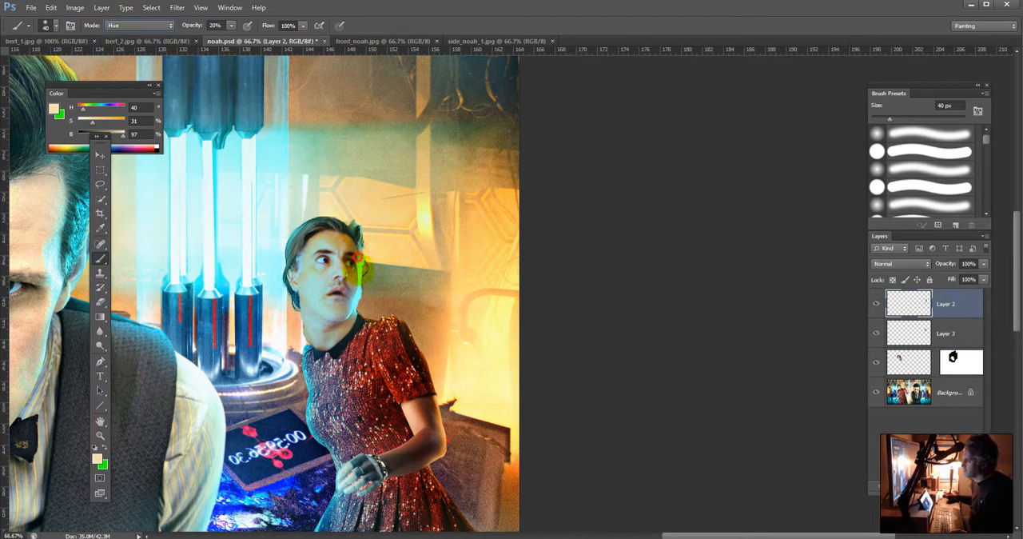
left_click_drag(353, 274, 358, 299)
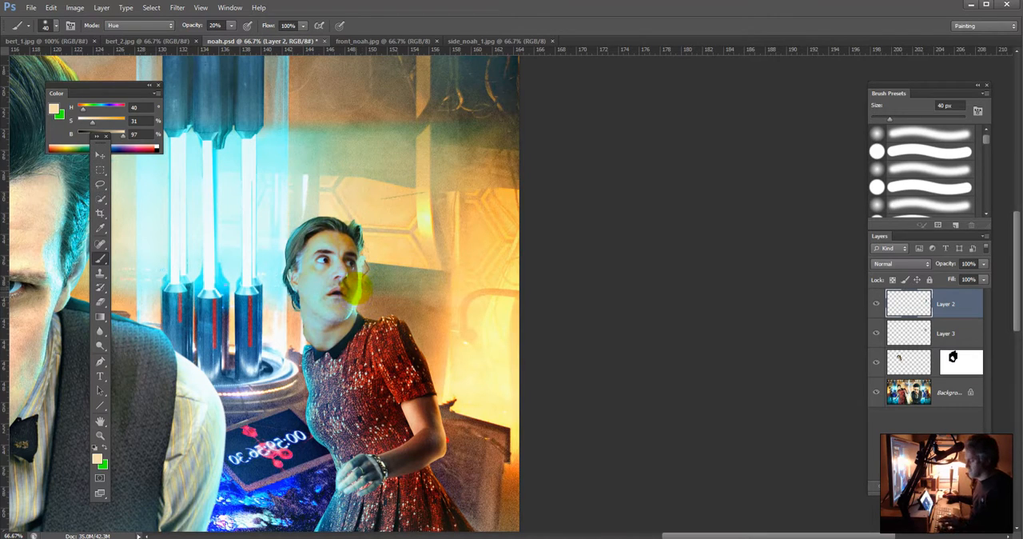
key("bracketleft")
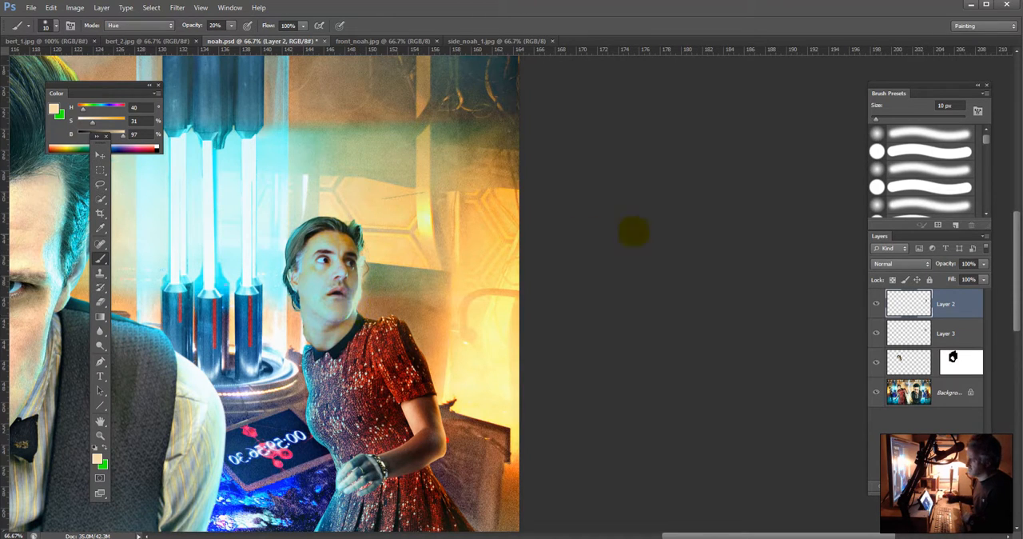
Step: Hide Layer 2 and delete the reference head layer, Layer 3
left_click(950, 329)
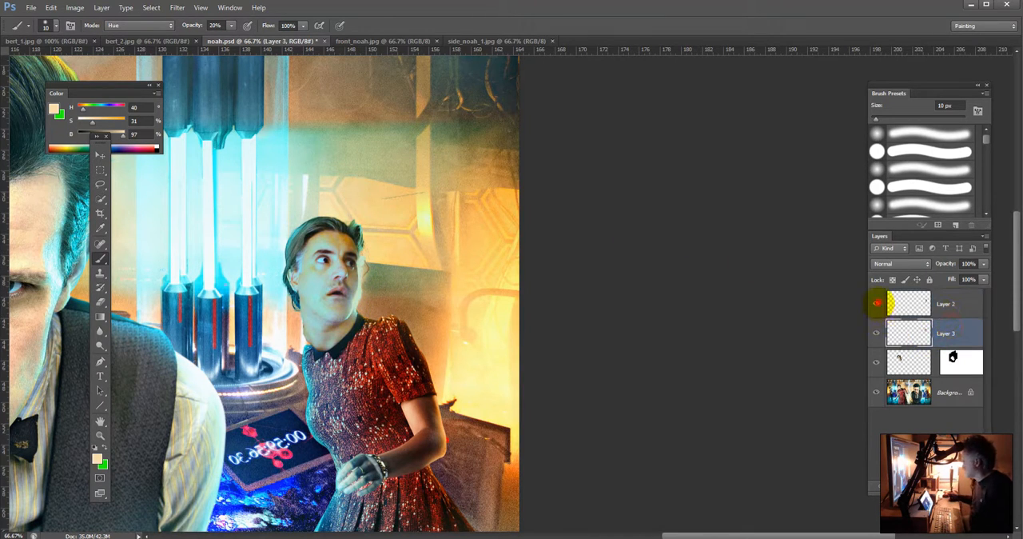
left_click(876, 303)
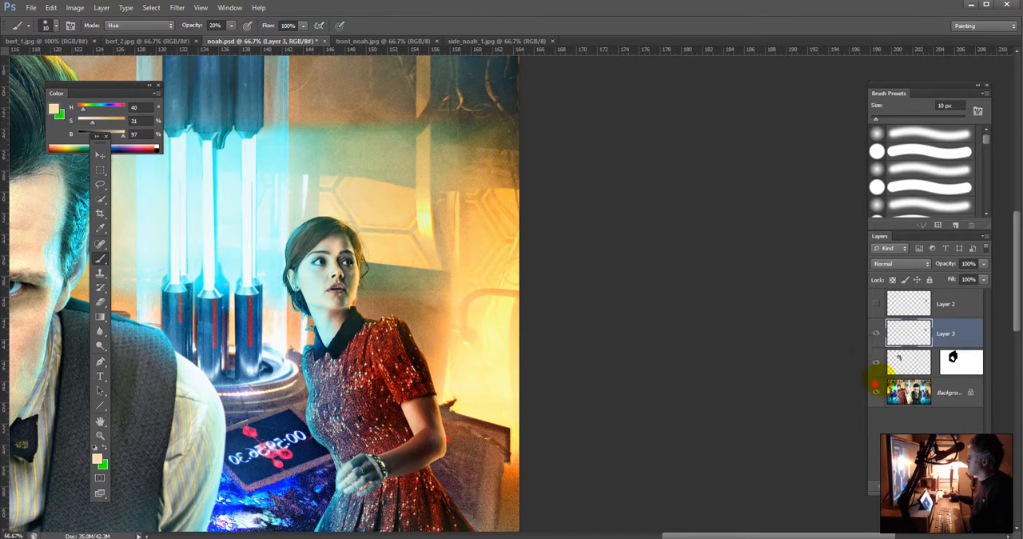
left_click(877, 387)
left_click(876, 390)
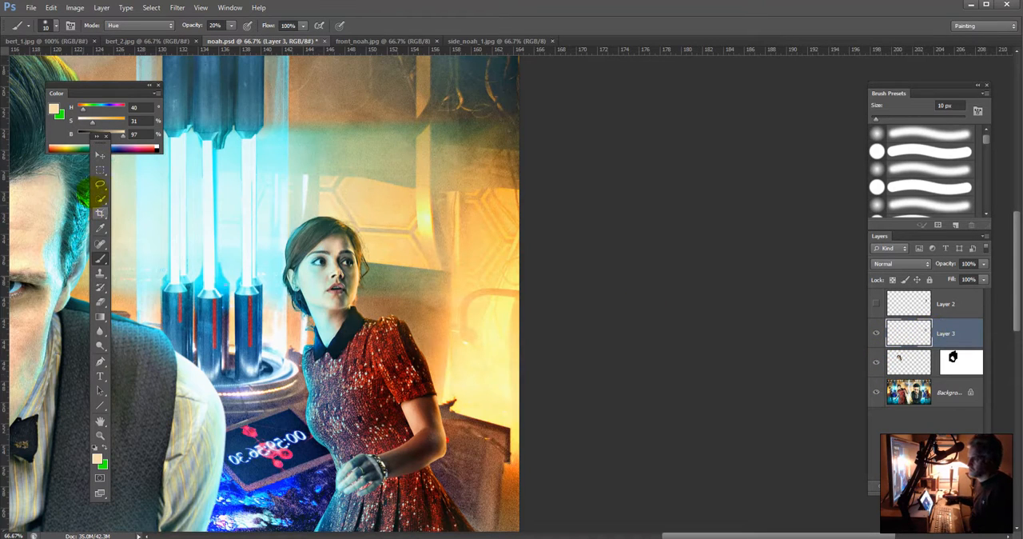
left_click(100, 198)
mouse_move(956, 334)
left_mouse_down()
mouse_move(966, 410)
mouse_move(957, 483)
mouse_move(977, 481)
left_mouse_up()
Step: Select the small woman's head and neck on the Background layer with Quick Selection, leaving out her dark collar
left_click(943, 362)
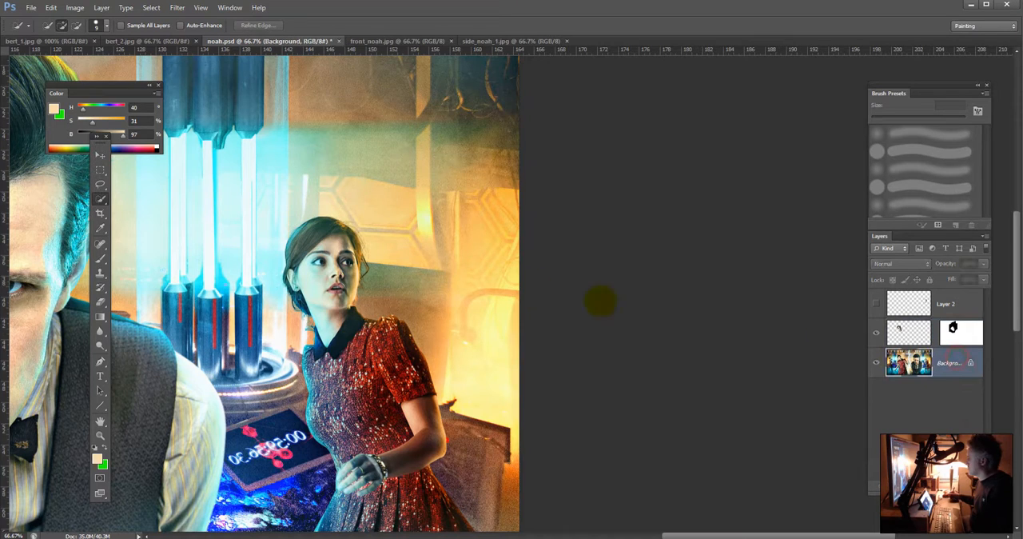
mouse_move(352, 292)
left_mouse_down()
mouse_move(334, 239)
mouse_move(344, 244)
mouse_move(324, 289)
mouse_move(335, 314)
left_mouse_up()
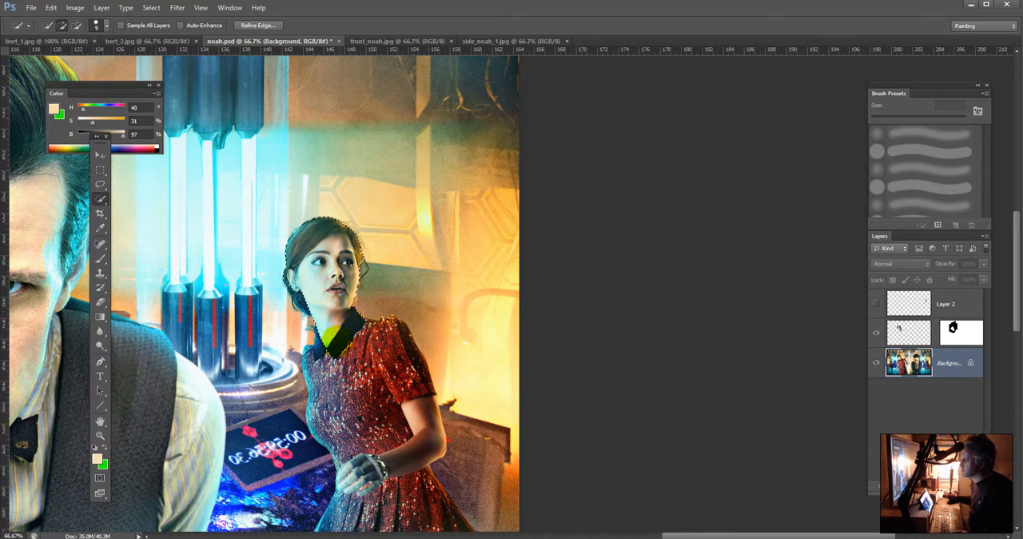
left_click(338, 342, "alt")
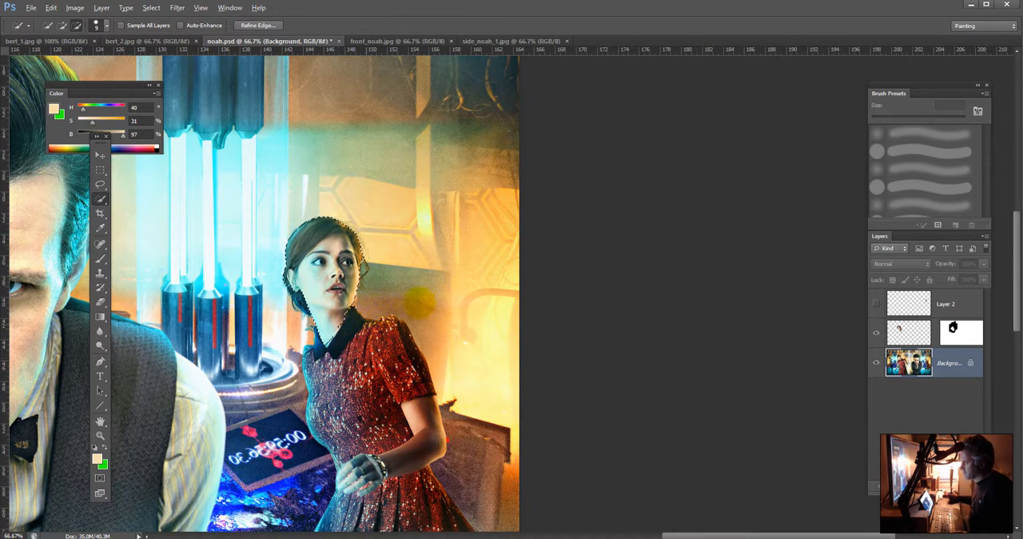
Step: Show Layer 2 to compare the man's head with the selection, and return to the Background layer with Layer 2 hidden
left_click(958, 299)
left_click(876, 303)
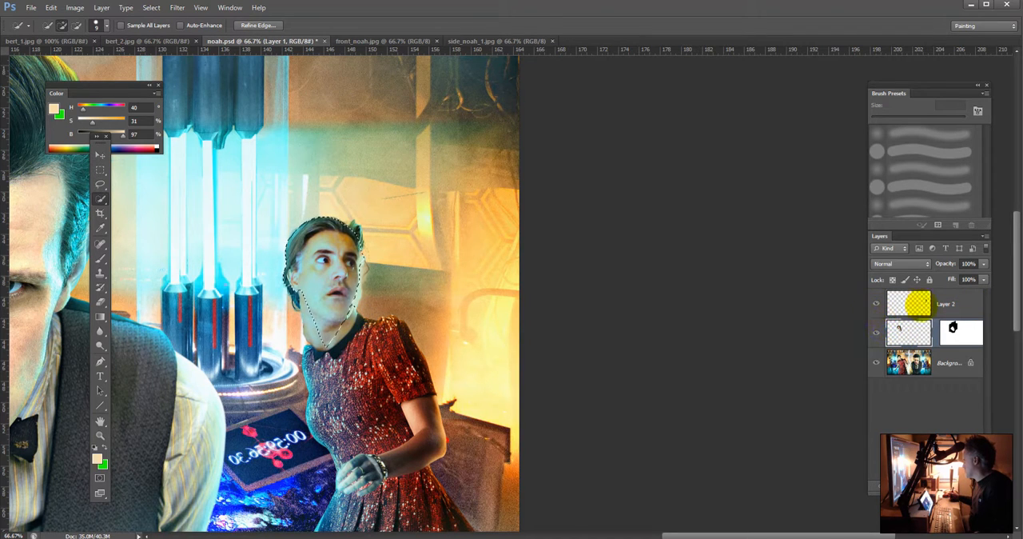
left_click(907, 332)
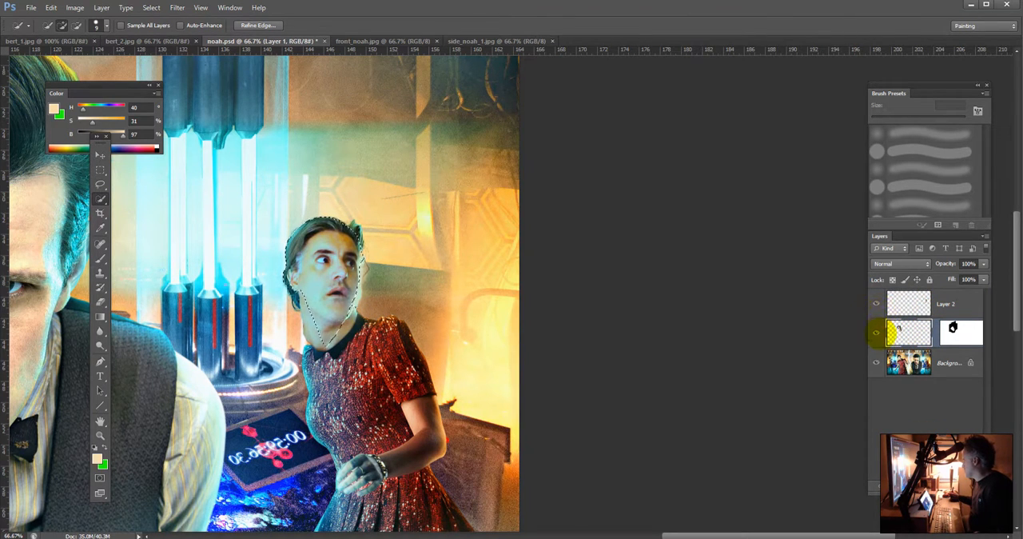
left_click(903, 303)
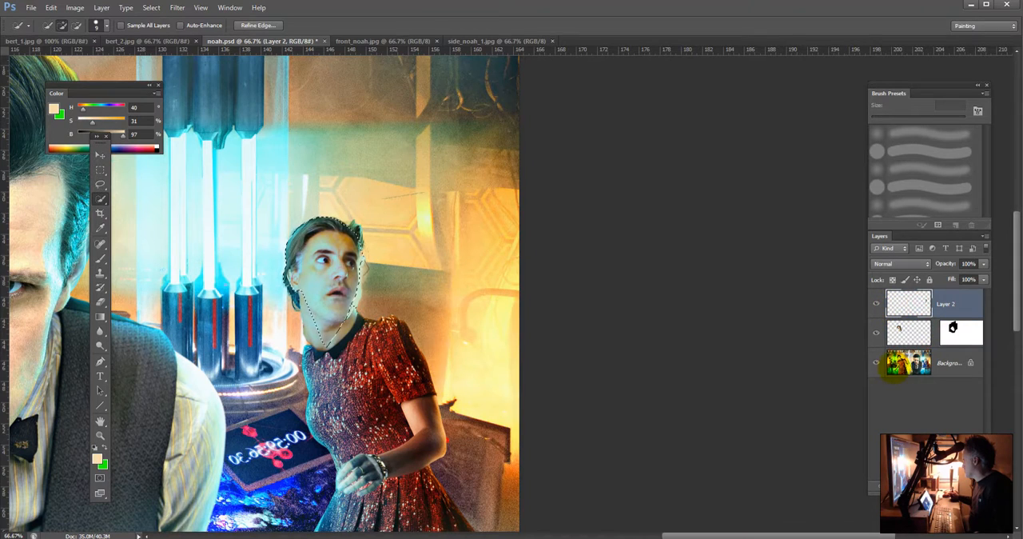
left_click(918, 360)
left_click(876, 303)
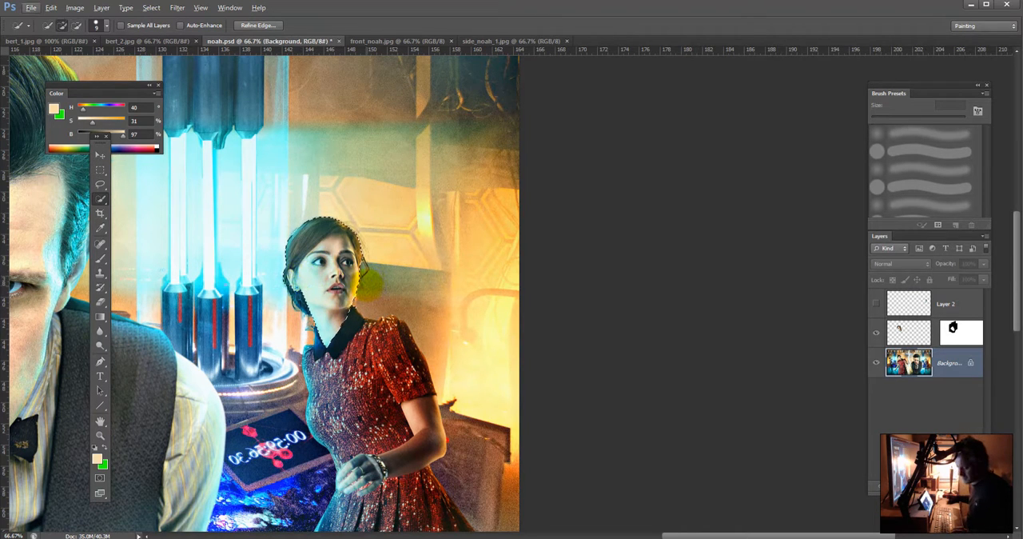
Step: Quick-select the woman's hair and the backdrop around her on the Background layer, excluding her face and neck
key("ctrl+d")
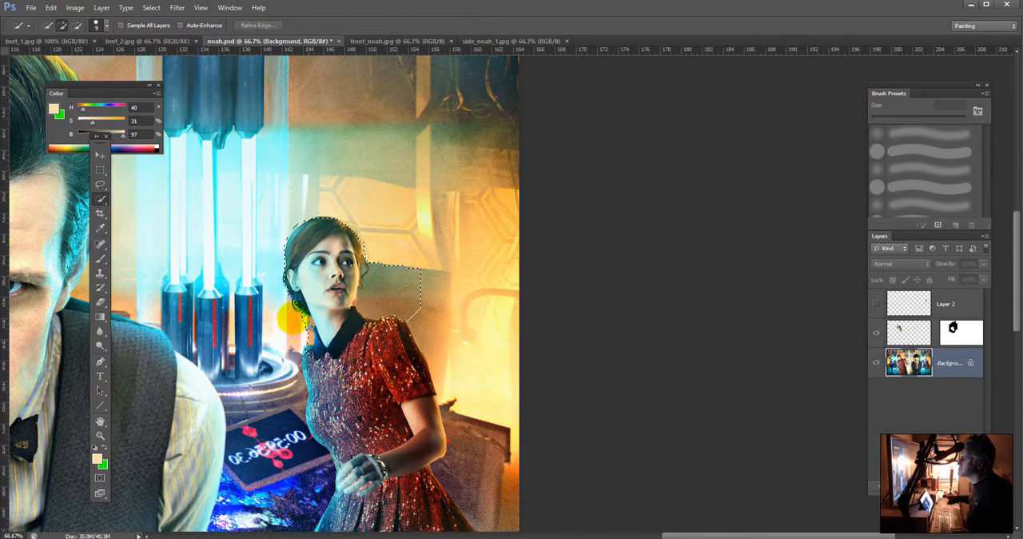
mouse_move(292, 318)
left_mouse_down()
mouse_move(268, 261)
mouse_move(281, 236)
mouse_move(333, 211)
mouse_move(297, 214)
mouse_move(356, 209)
mouse_move(392, 246)
left_mouse_up()
mouse_move(330, 308)
left_mouse_down()
mouse_move(314, 266)
mouse_move(334, 247)
left_mouse_up()
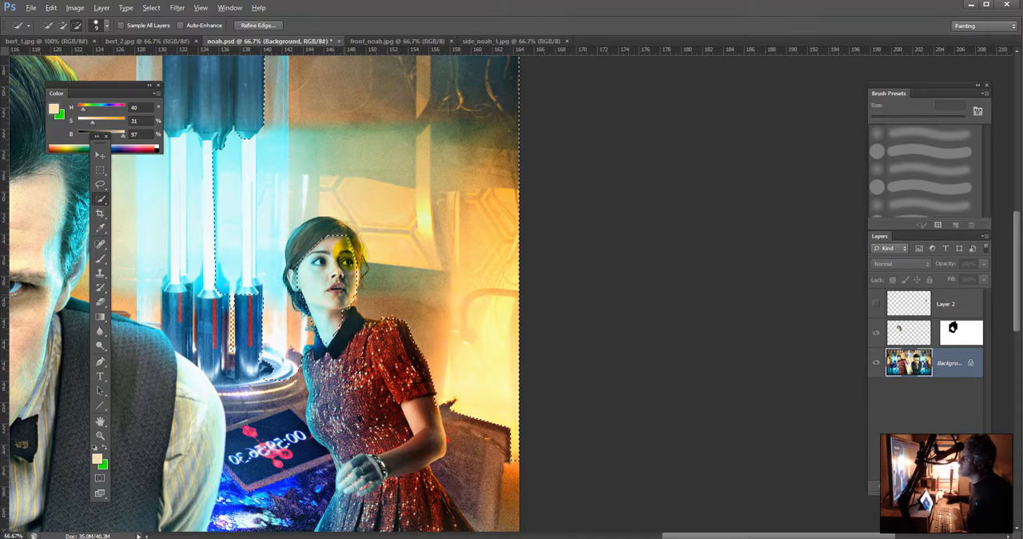
left_click(350, 245)
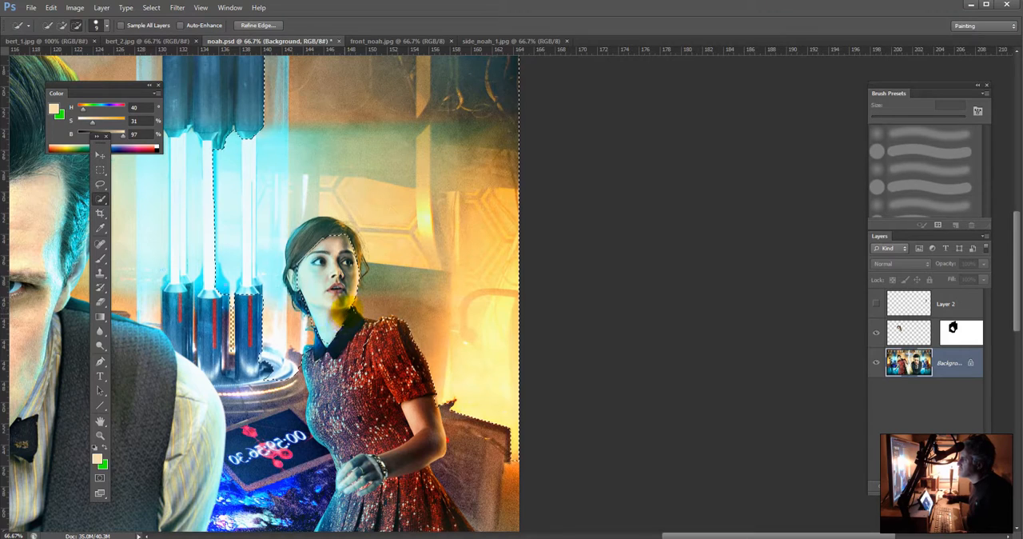
left_click(346, 322)
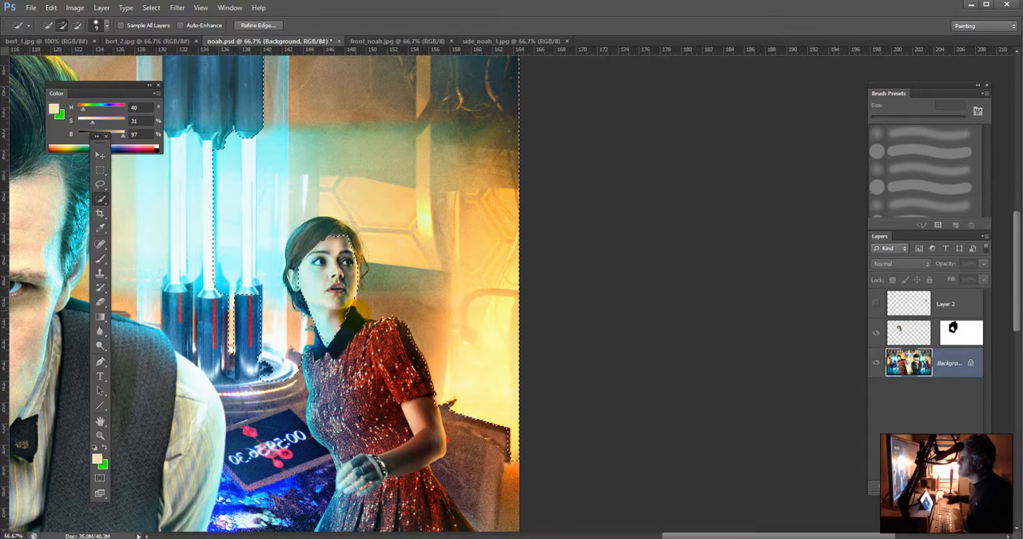
left_click(350, 308, "alt")
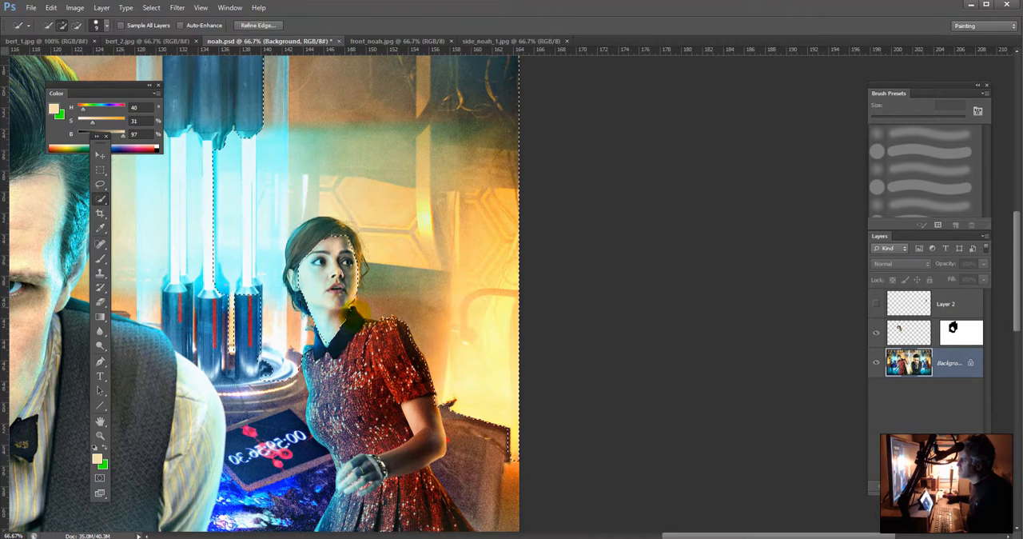
left_click(348, 307, "alt")
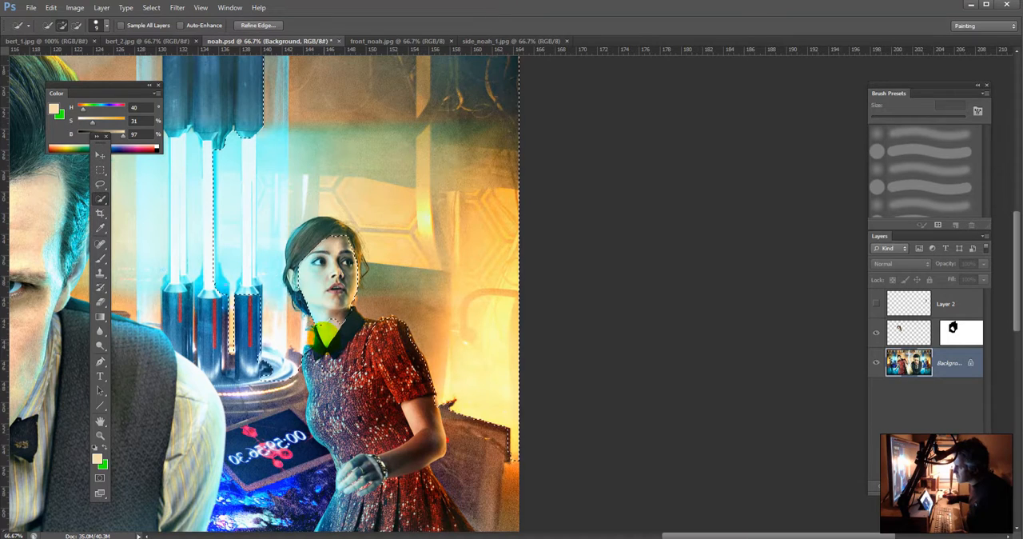
left_click(323, 337, "alt")
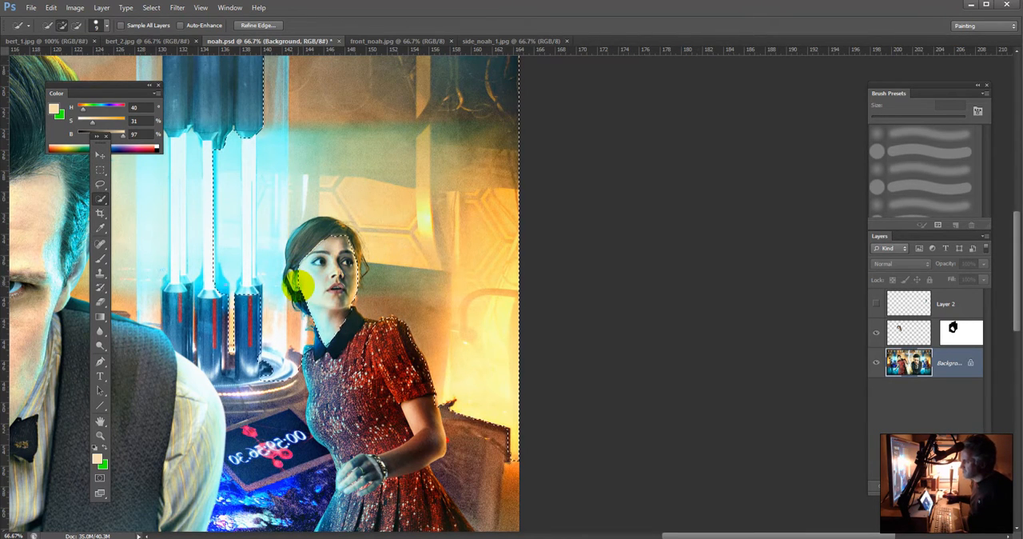
left_click(297, 285, "alt")
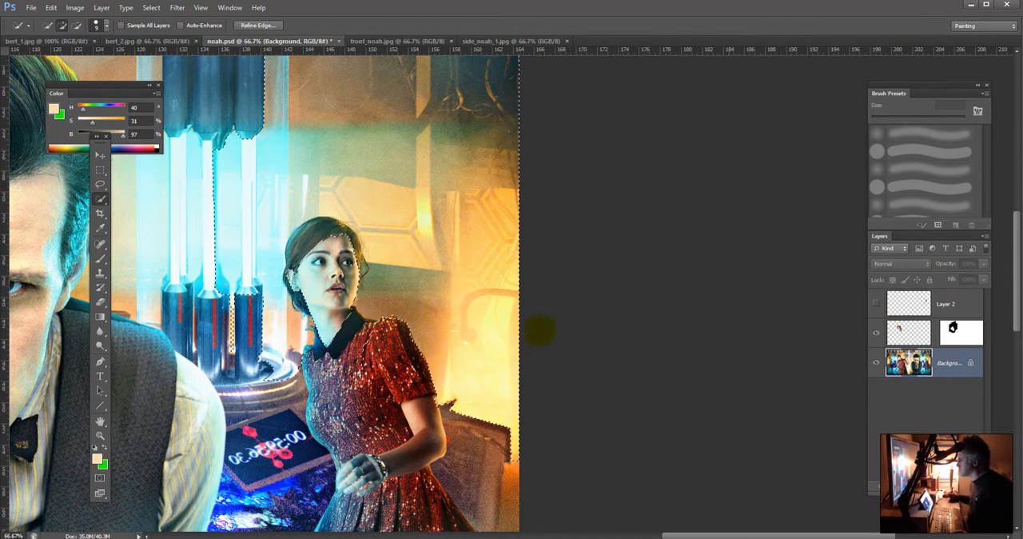
Step: Show and activate Layer 2, and add a layer mask to it from the inverted selection
left_click(928, 304)
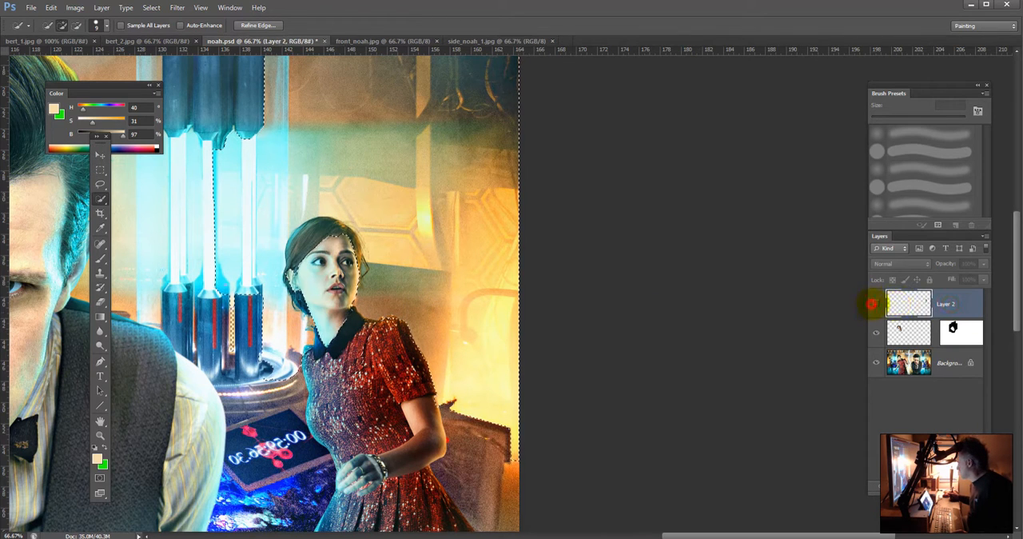
left_click(876, 303)
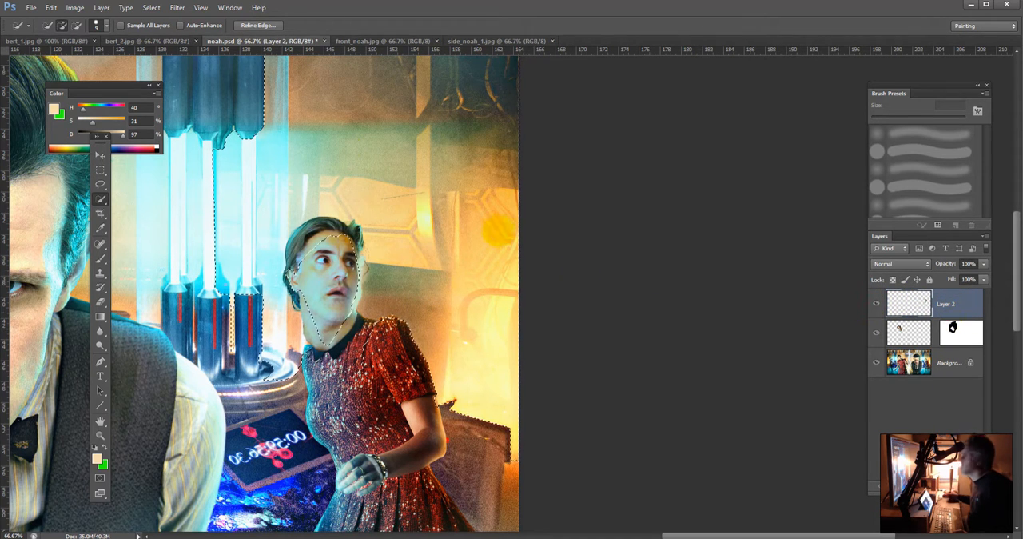
left_click(151, 8)
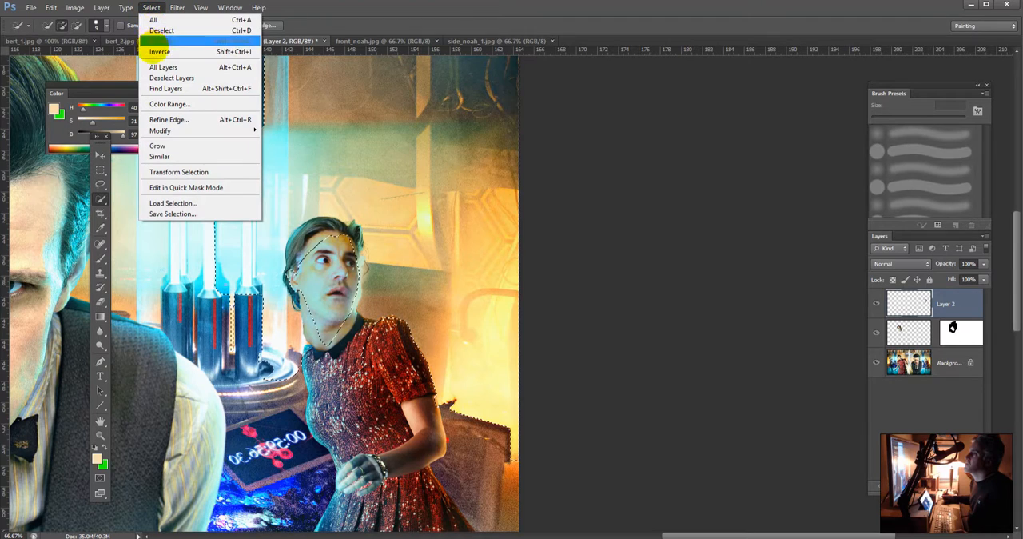
left_click(160, 52)
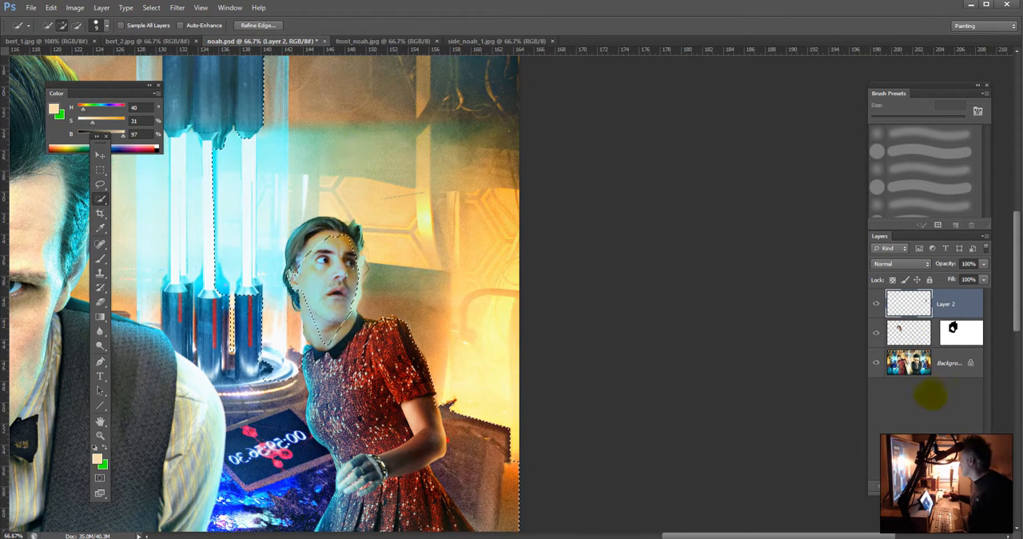
left_click(909, 486)
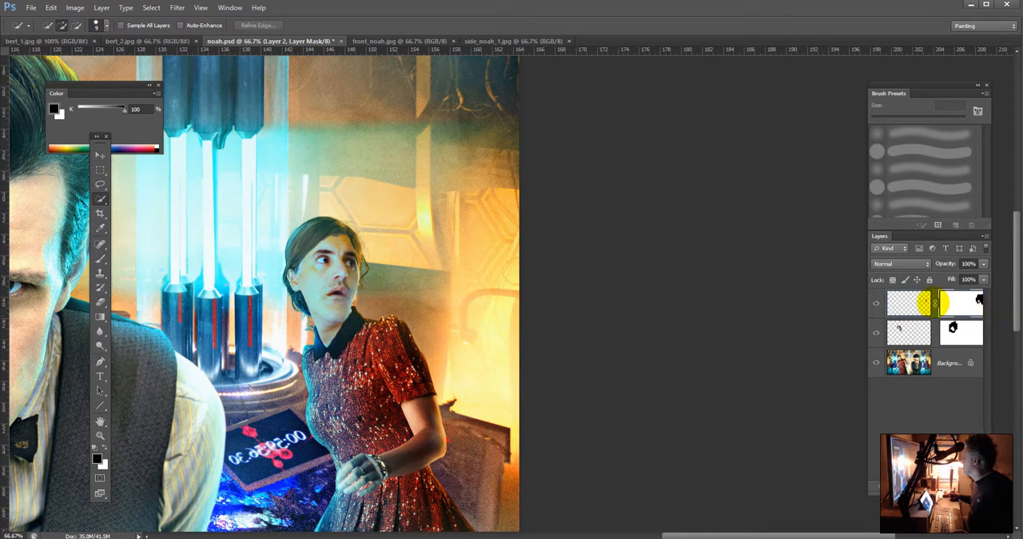
Step: Scale the man's face on Layer 2 to about 95% independently of its mask and reposition it within the woman's face
left_click(906, 303)
key("ctrl+t")
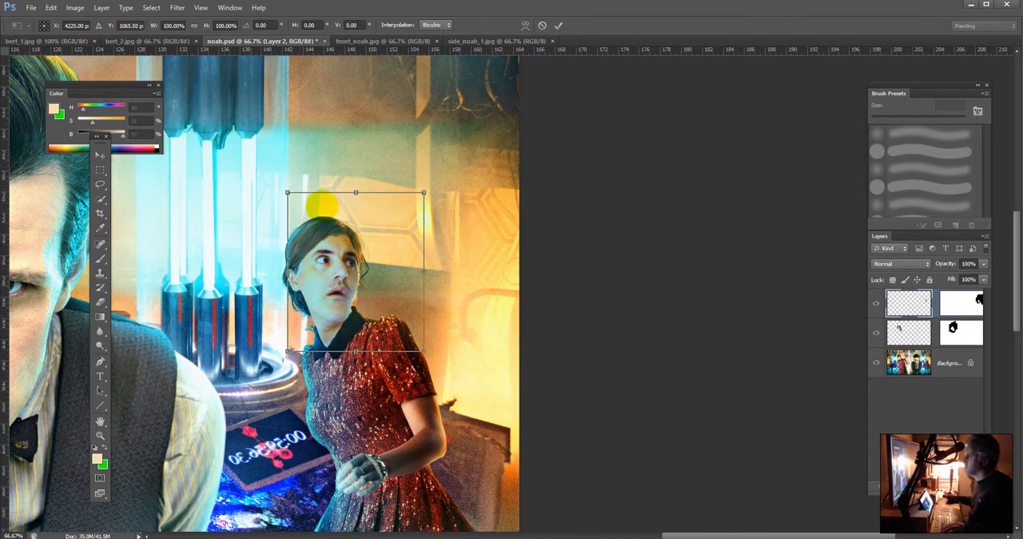
left_click_drag(423, 193, 410, 206)
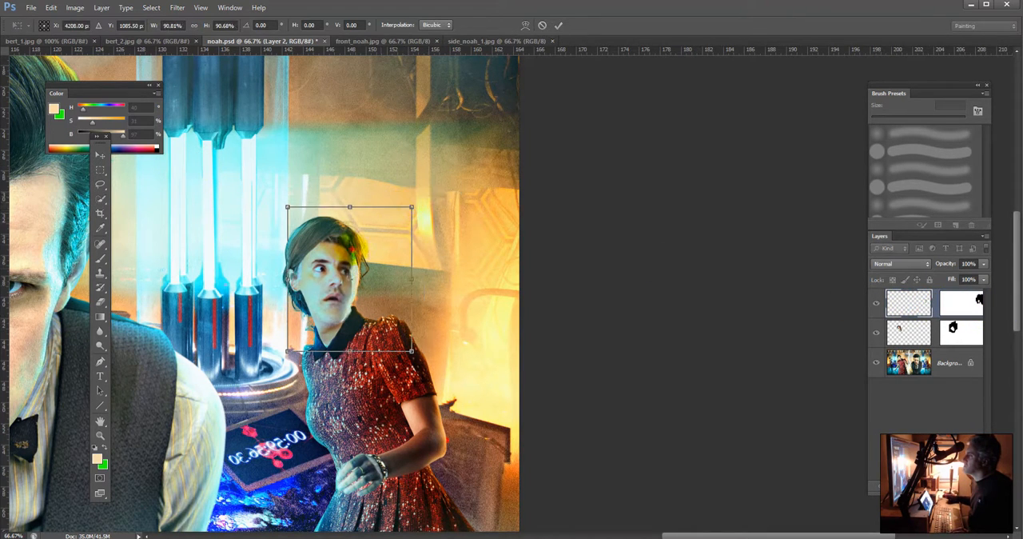
left_click_drag(358, 242, 357, 239)
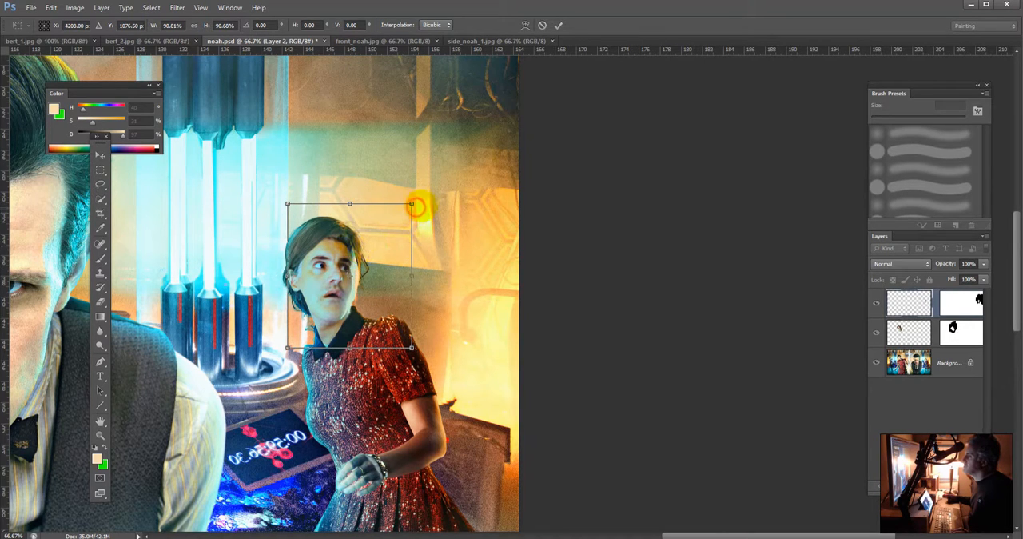
left_click_drag(412, 204, 396, 220)
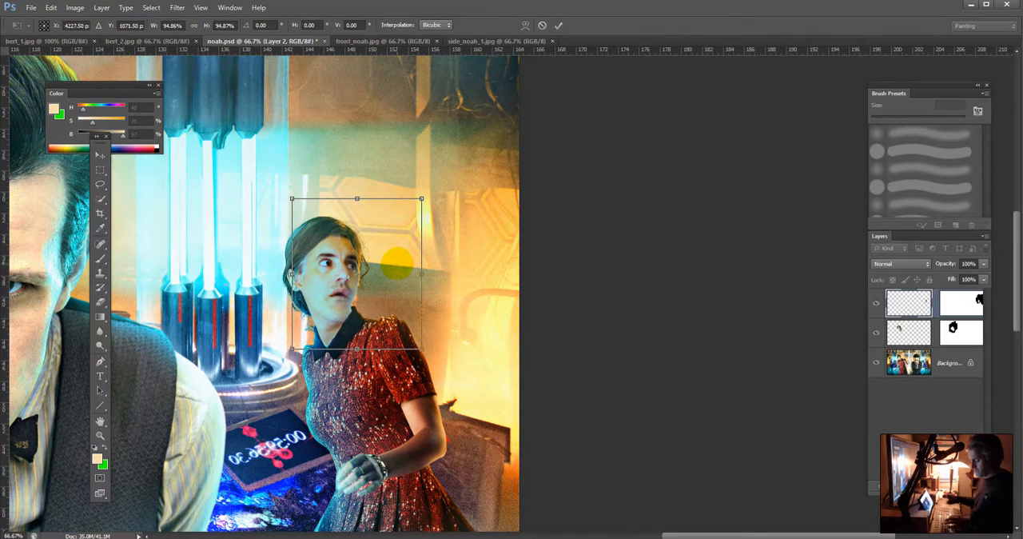
key("Return")
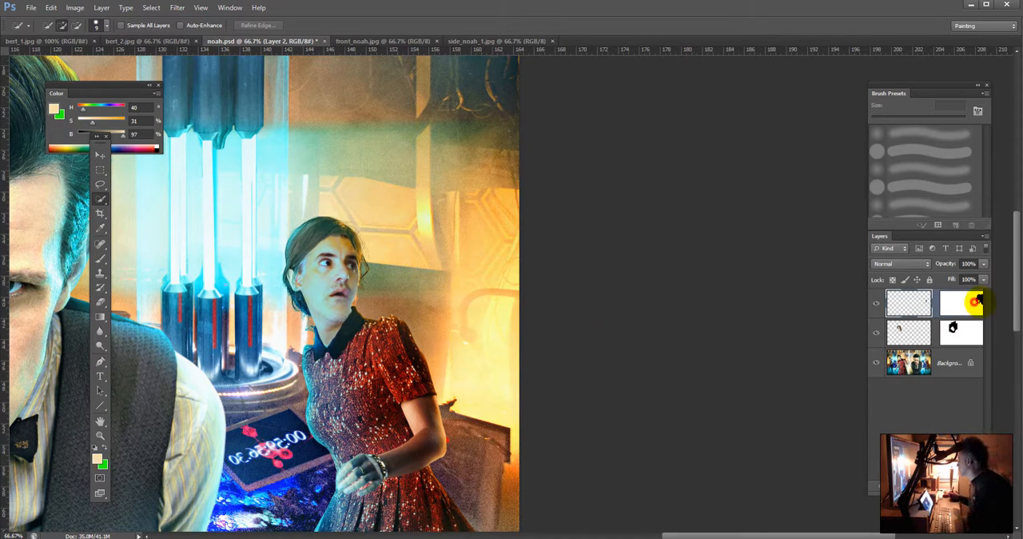
Step: Activate Layer 2's mask and set up a 35 px brush with black as the painting colour
left_click(962, 302)
key("b")
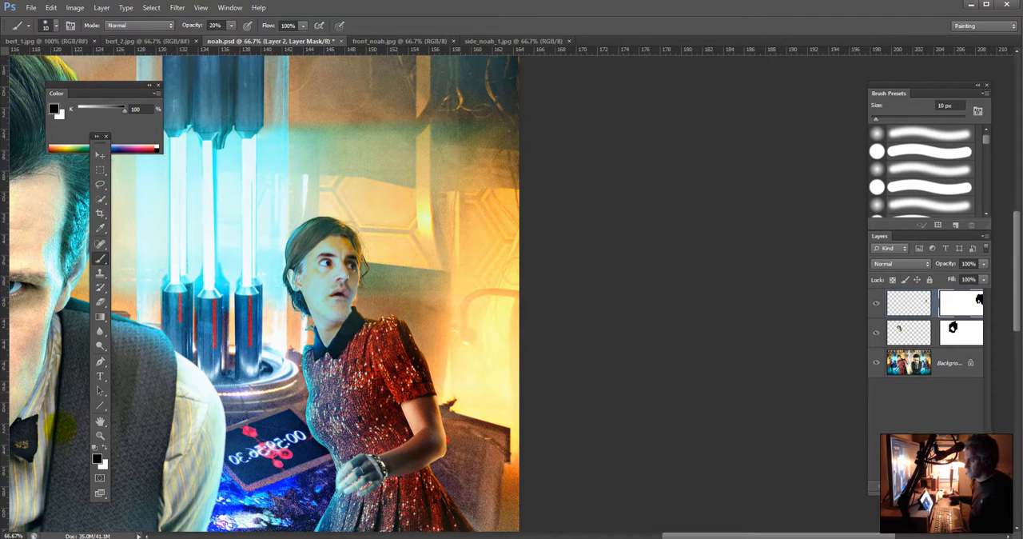
left_click(104, 448)
key("9")
key("9")
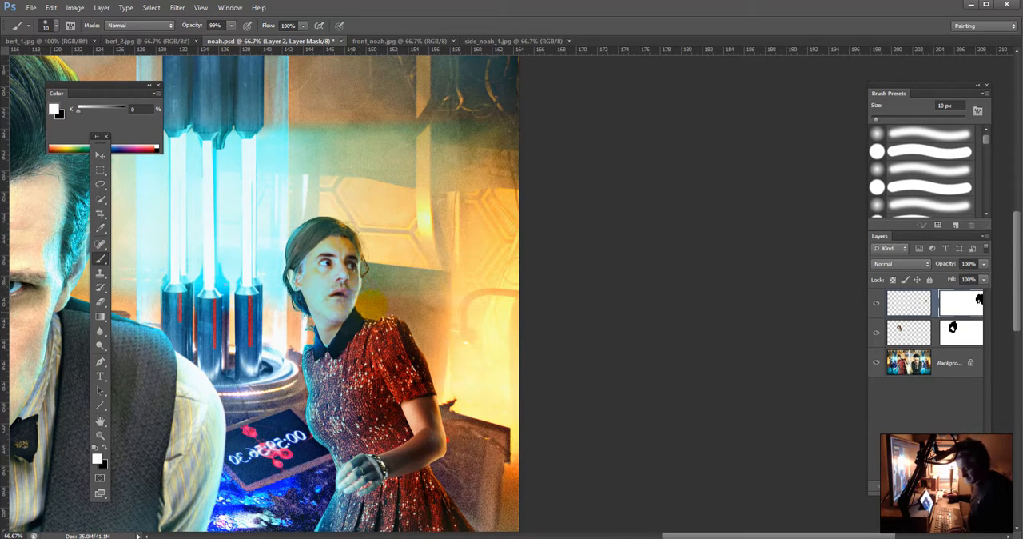
left_click(104, 446)
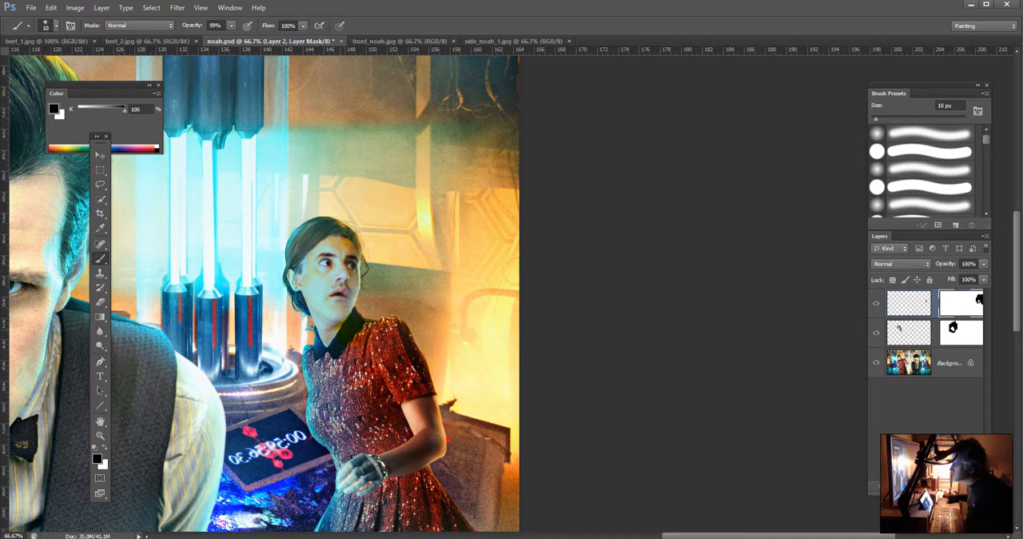
key("bracketright")
key("bracketright")
key("bracketright")
key("bracketright")
key("bracketright")
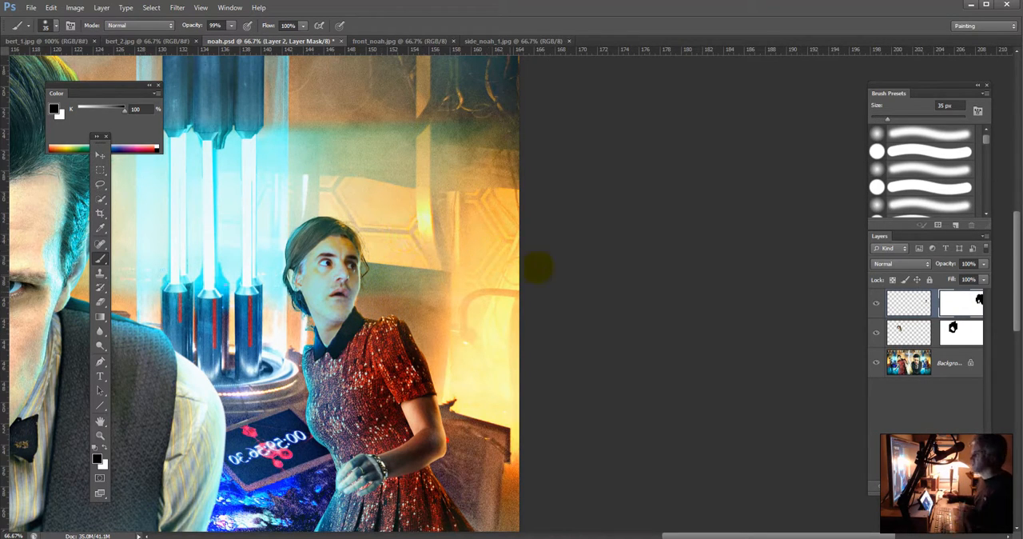
Step: Blend the man's face into the hair at the temple on Layer 2's mask, painting black and then white at 20% opacity
key("5")
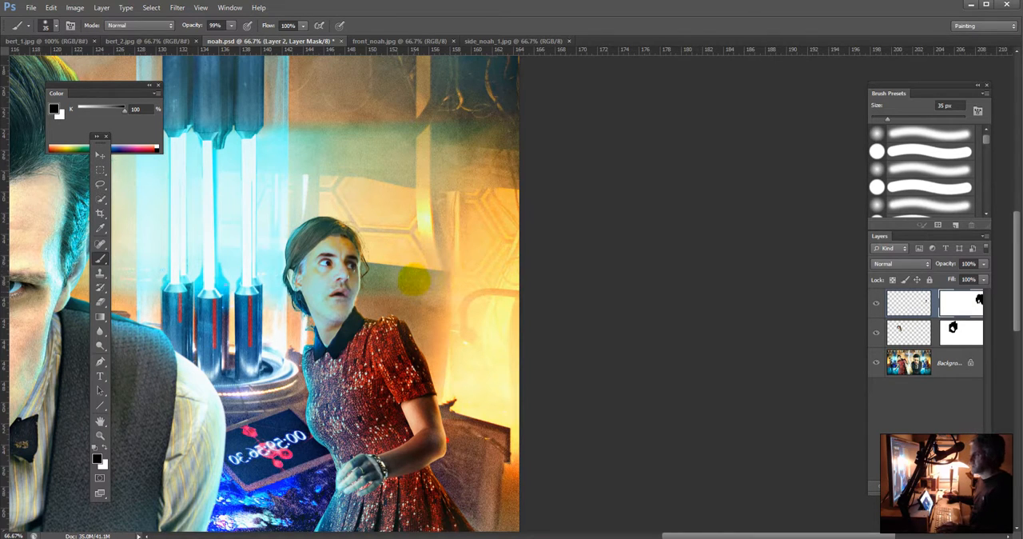
left_click(105, 447)
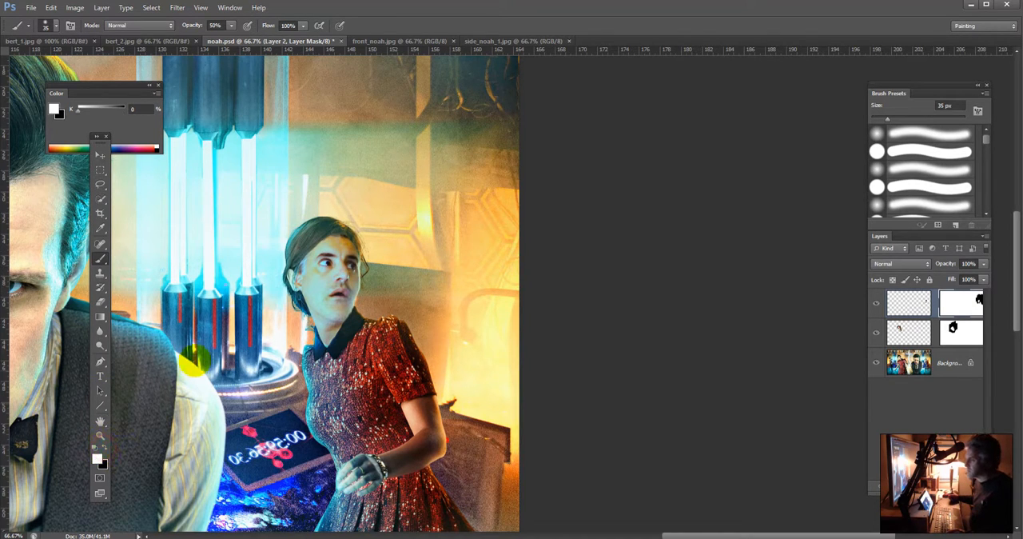
left_click(105, 447)
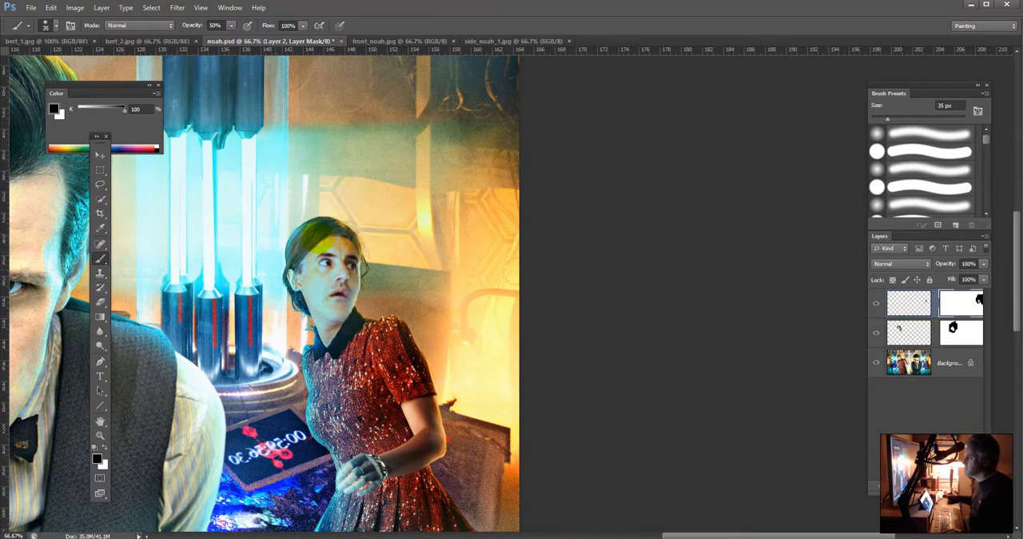
key("2")
mouse_move(311, 245)
left_mouse_down()
mouse_move(331, 233)
mouse_move(295, 276)
mouse_move(290, 268)
mouse_move(297, 281)
mouse_move(316, 254)
left_mouse_up()
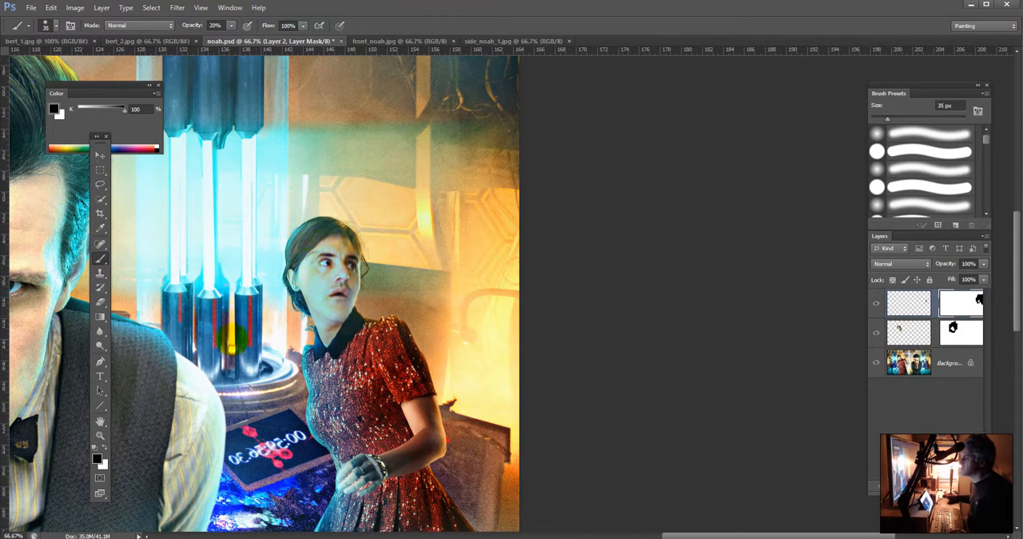
left_click(105, 448)
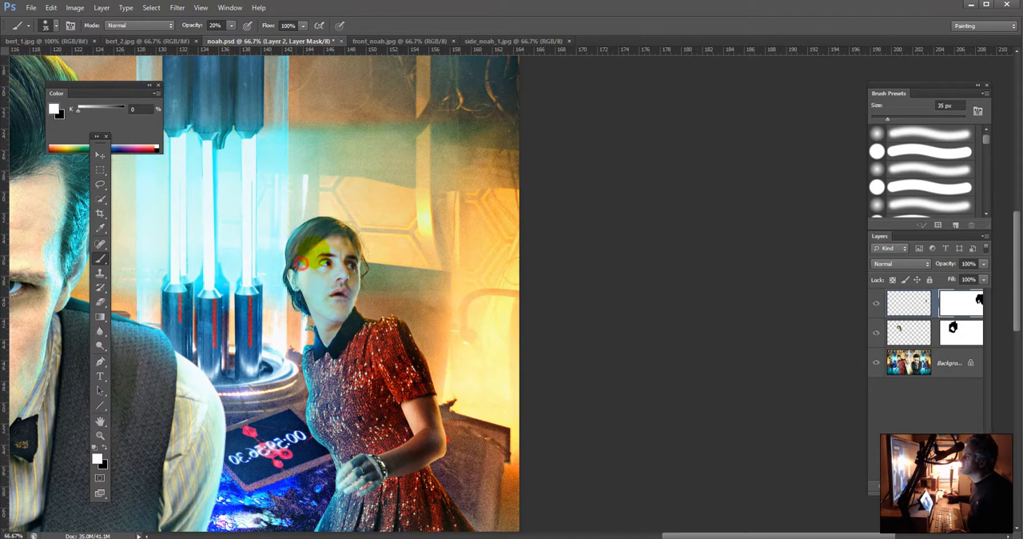
left_click_drag(309, 257, 288, 289)
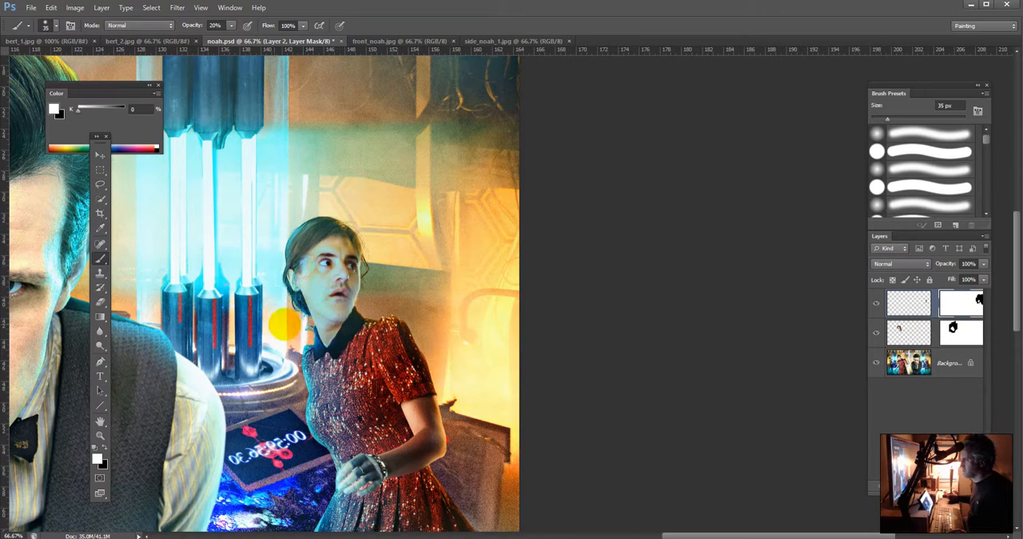
Step: Reposition the man's face on Layer 2 within its mask and widen it to about 106%
left_click(101, 153)
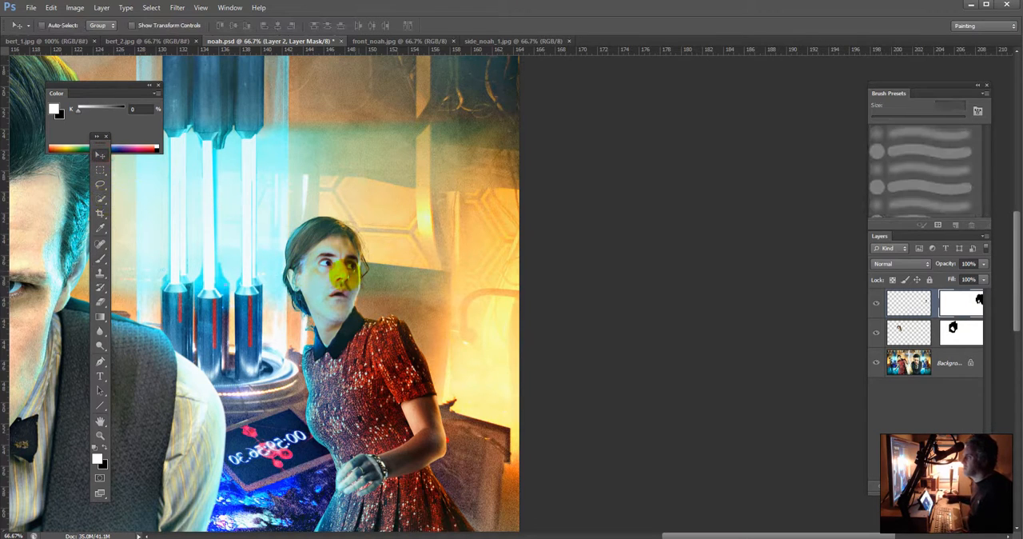
left_click(904, 303)
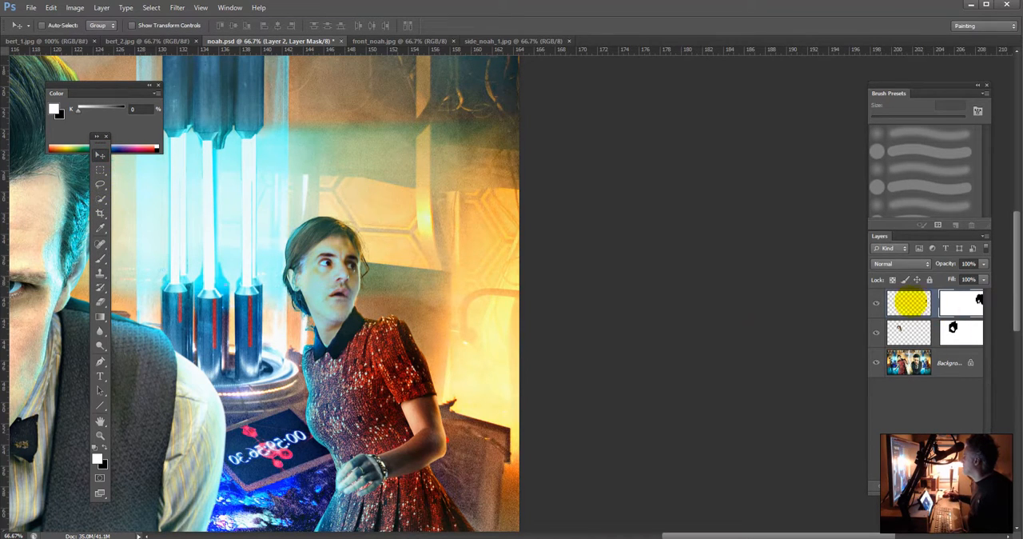
mouse_move(334, 268)
left_mouse_down()
mouse_move(343, 244)
mouse_move(339, 266)
left_mouse_up()
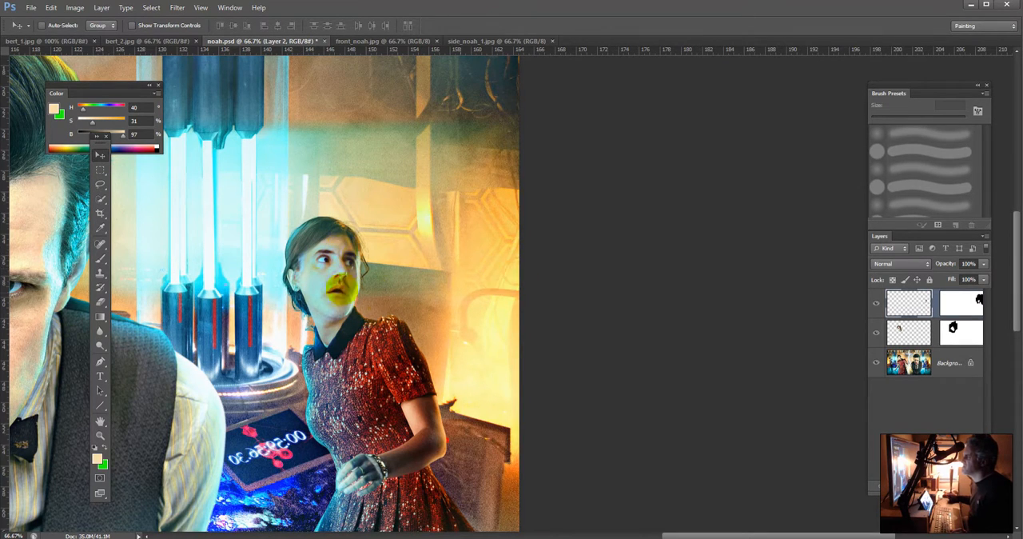
left_click_drag(327, 274, 320, 284)
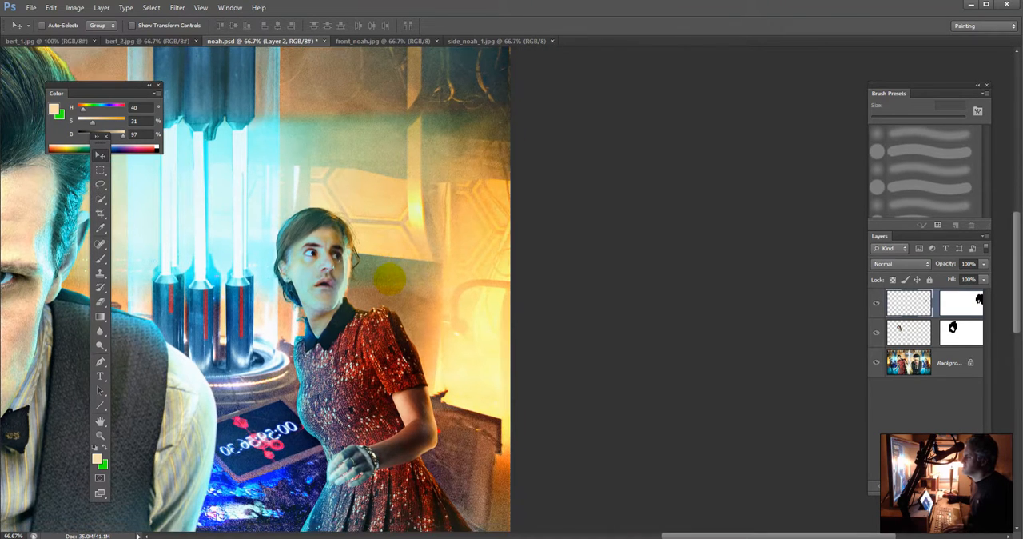
key("ctrl+t")
left_click_drag(414, 273, 424, 275)
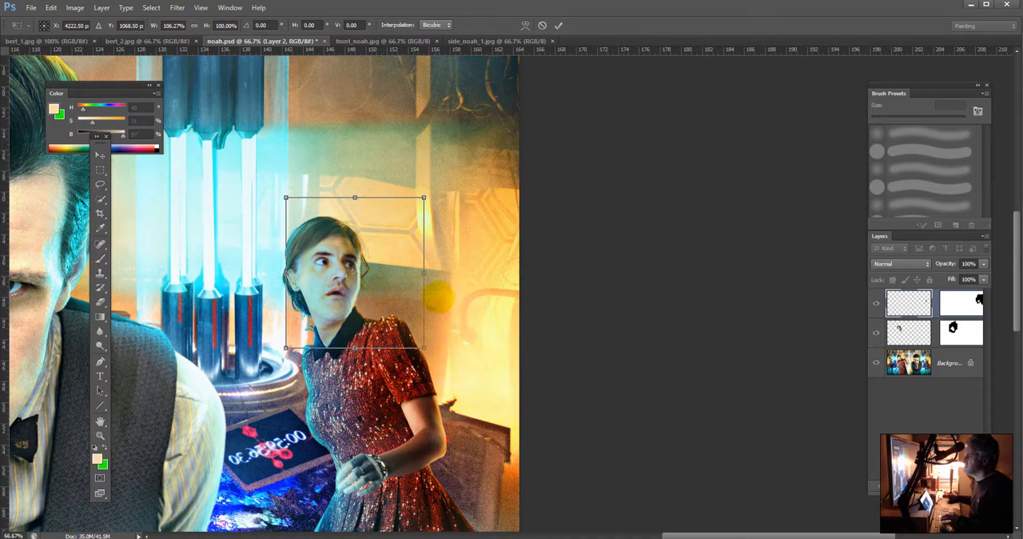
key("Return")
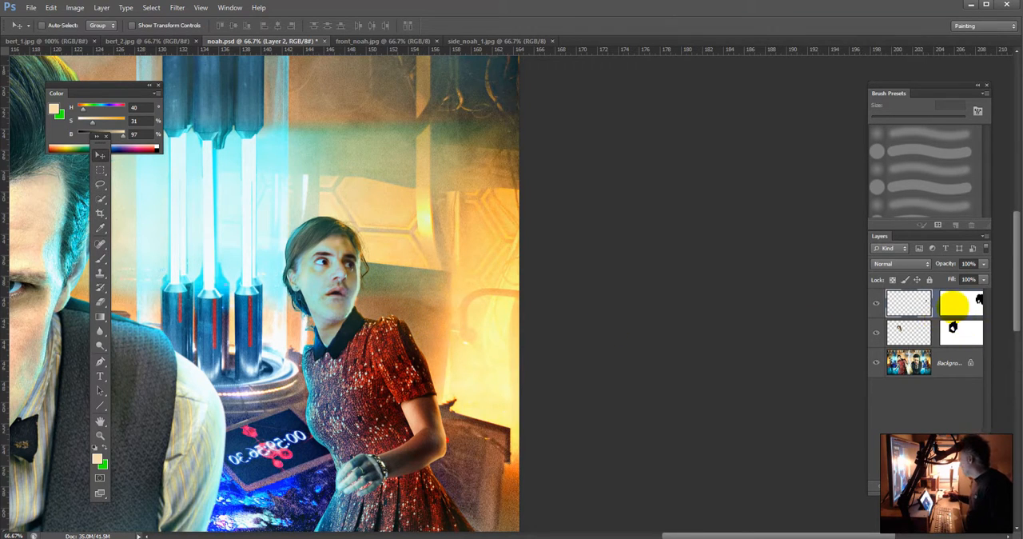
Step: Reveal more of the man's jaw and neck below the hair by painting white on Layer 2's mask with a 10 px brush at 99% opacity
left_click(961, 302)
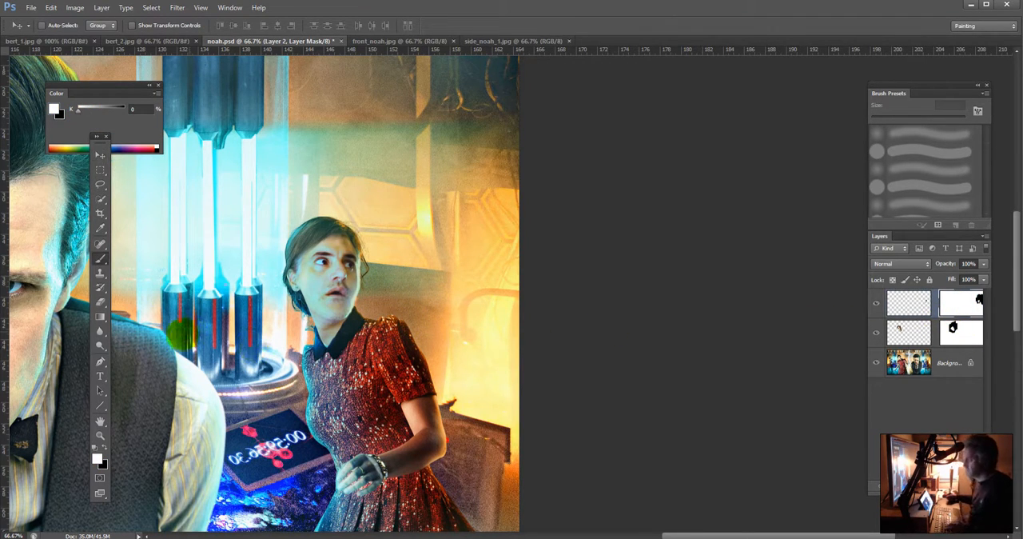
key("b")
key("bracketleft")
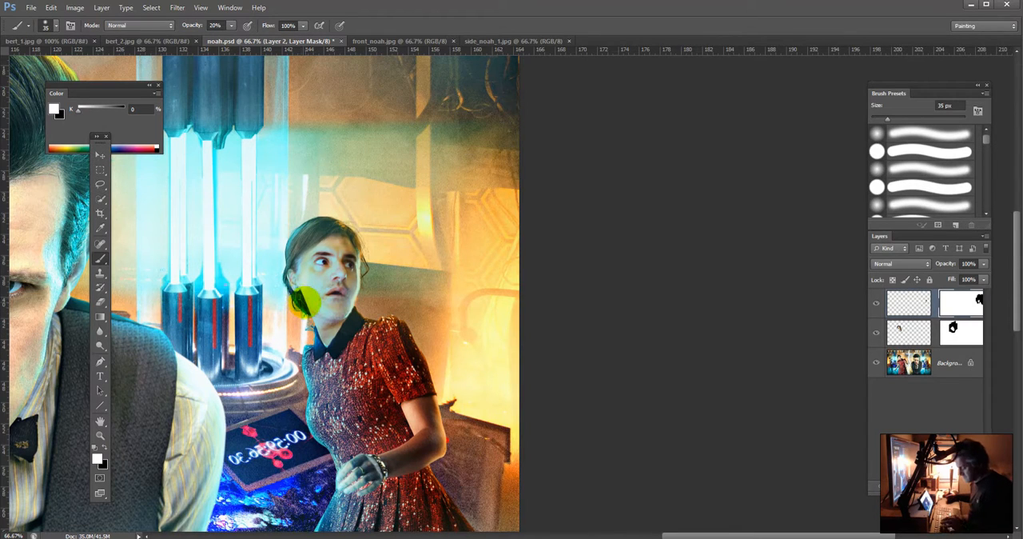
key("bracketleft")
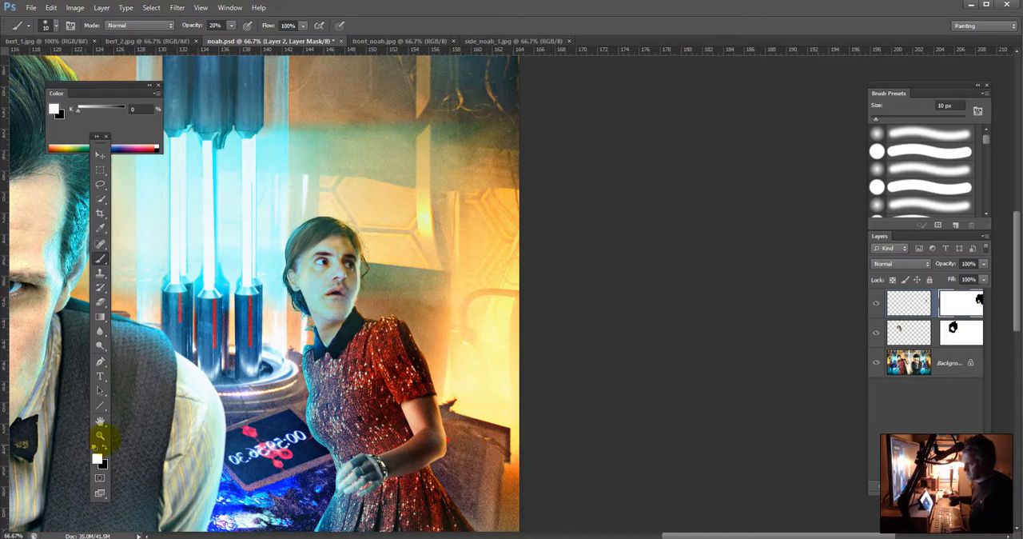
left_click(105, 445)
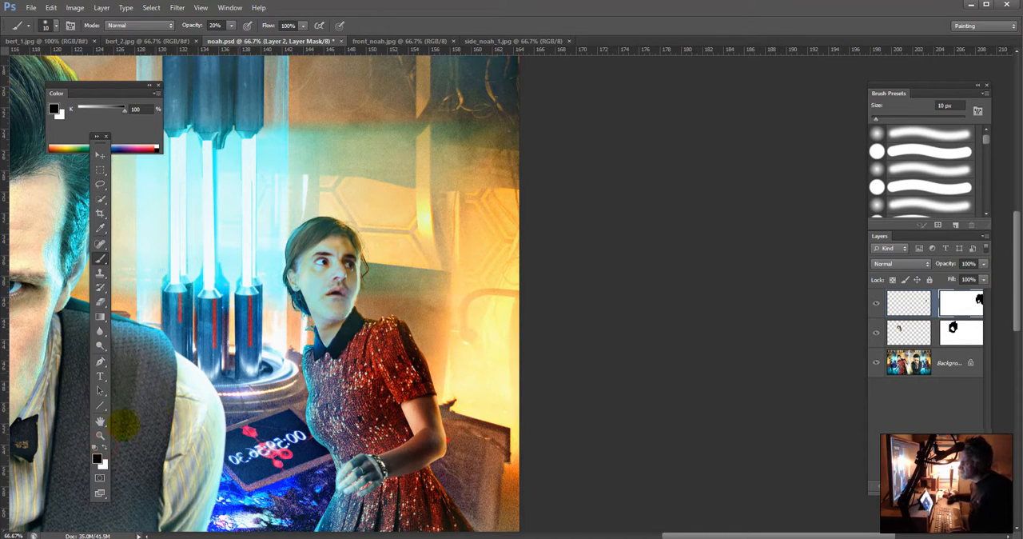
left_click(104, 444)
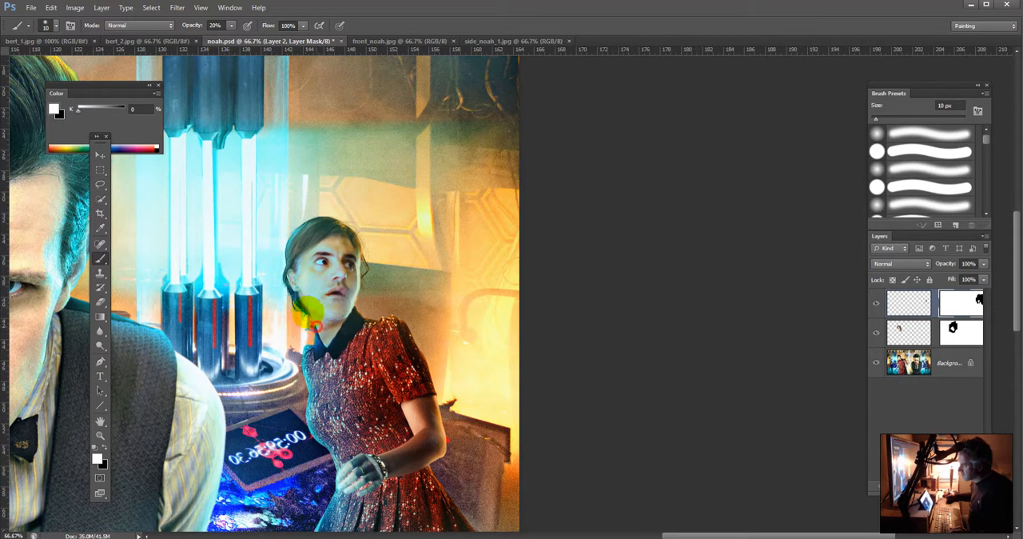
key("9")
key("9")
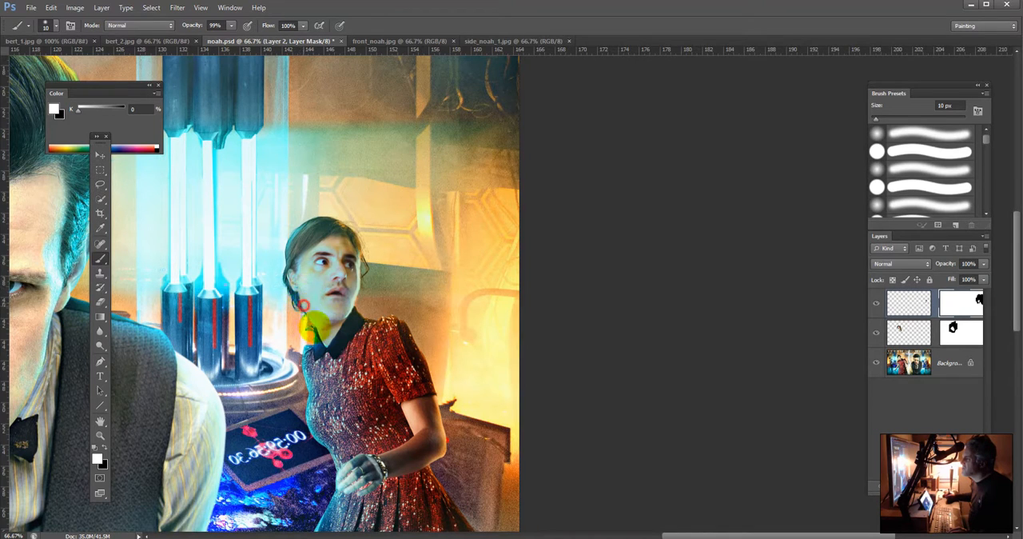
left_click_drag(304, 305, 312, 317)
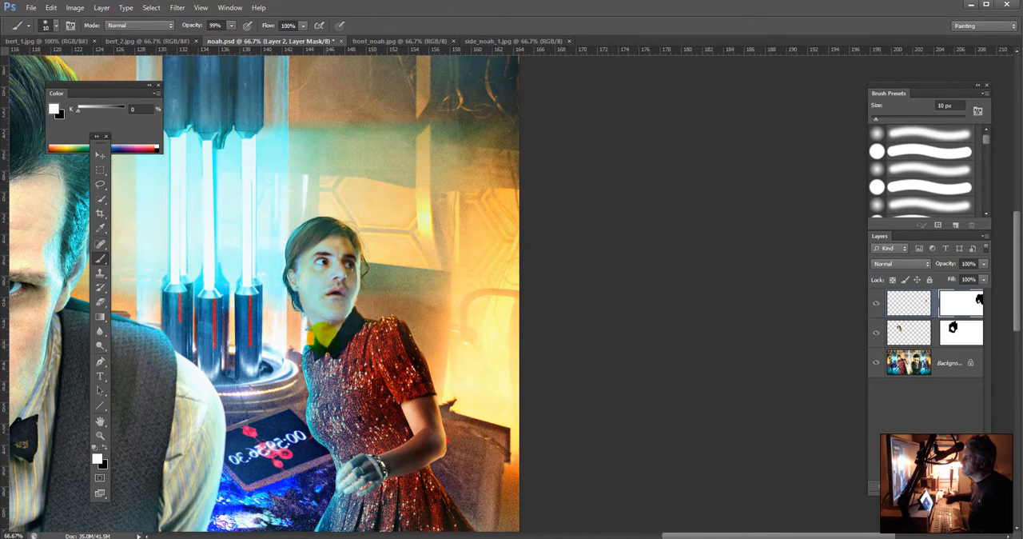
left_click_drag(312, 317, 320, 322)
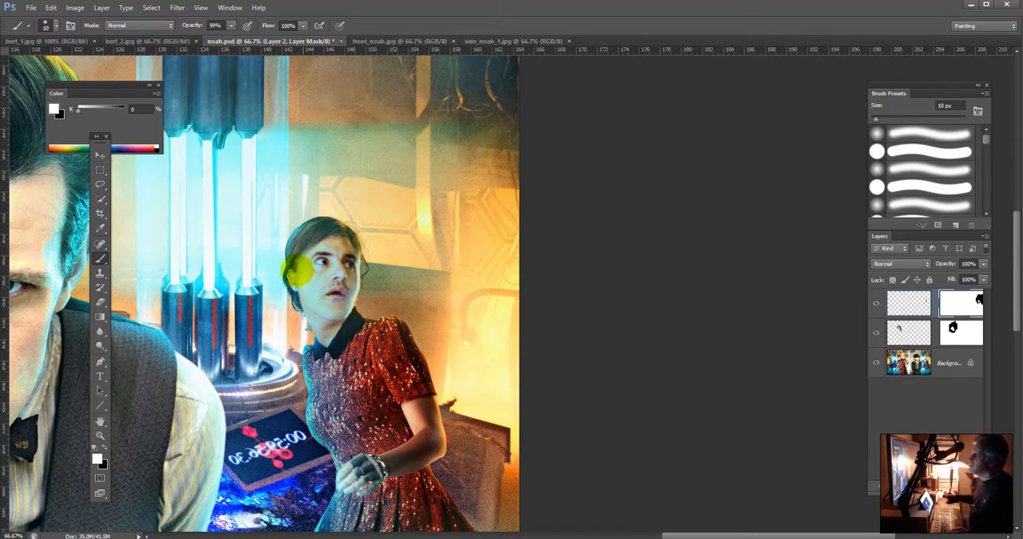
Step: Soften the face edges near the ear and far temple by painting black on Layer 2's mask at 30% opacity, enlarging the brush to 30 px
left_click(105, 448)
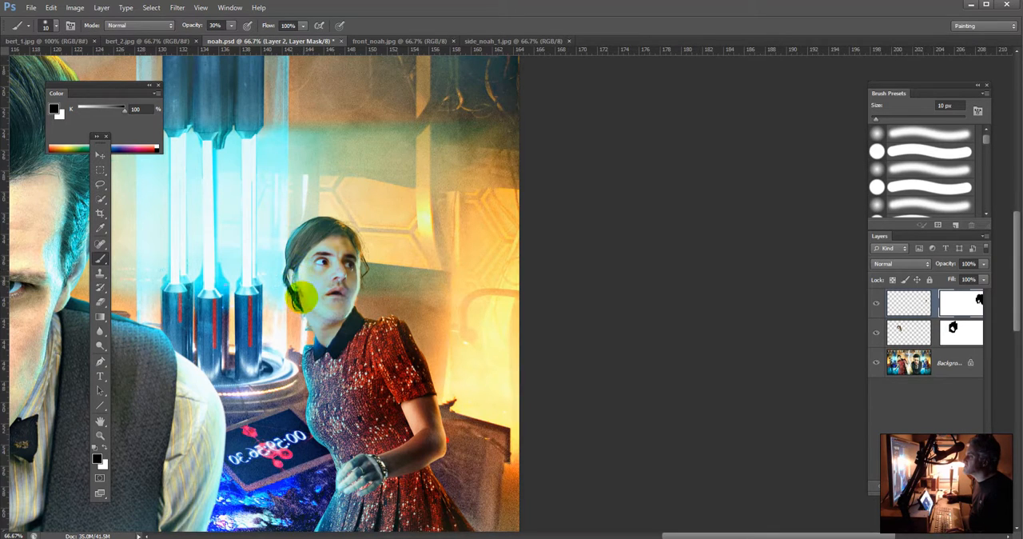
left_click(300, 289)
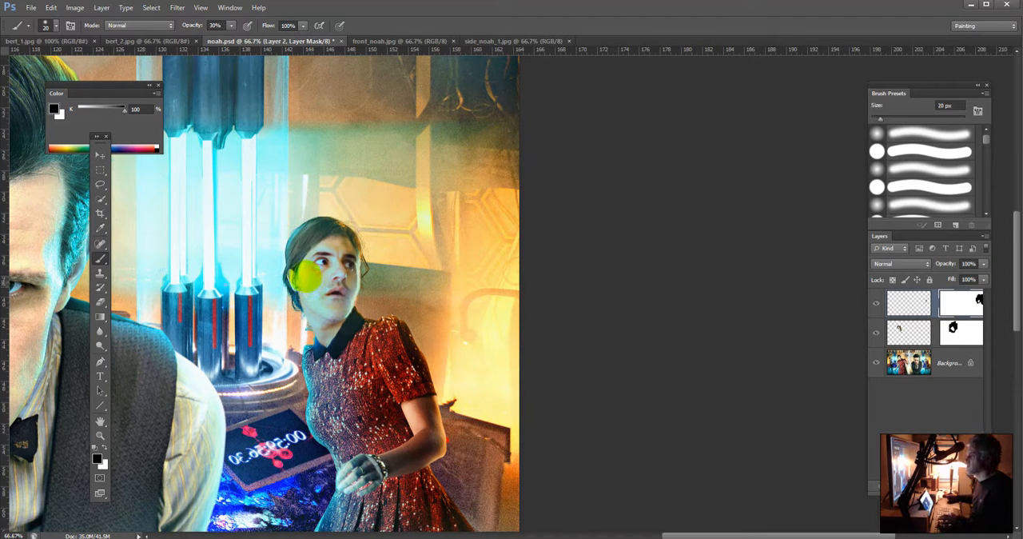
key("bracketright")
key("bracketright")
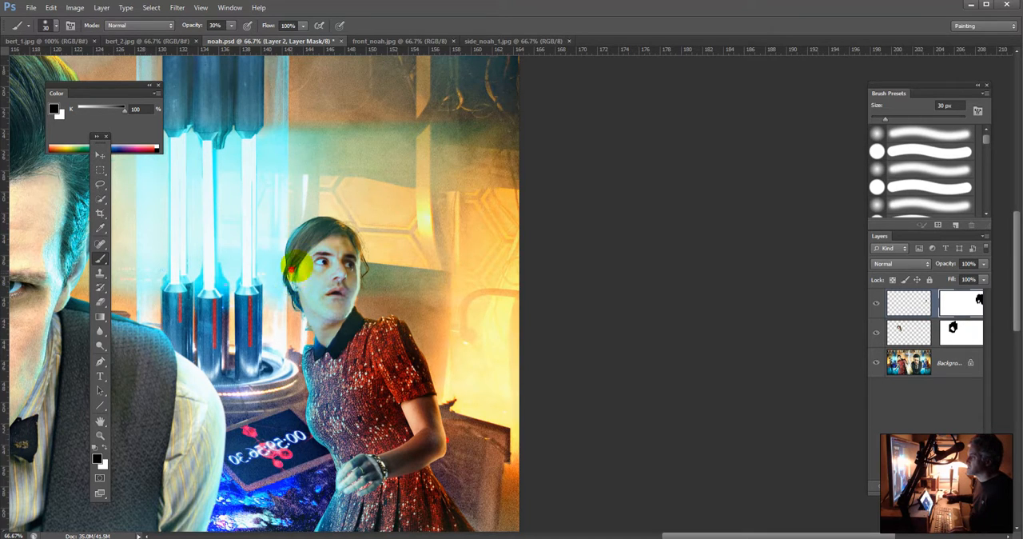
left_click_drag(347, 244, 370, 272)
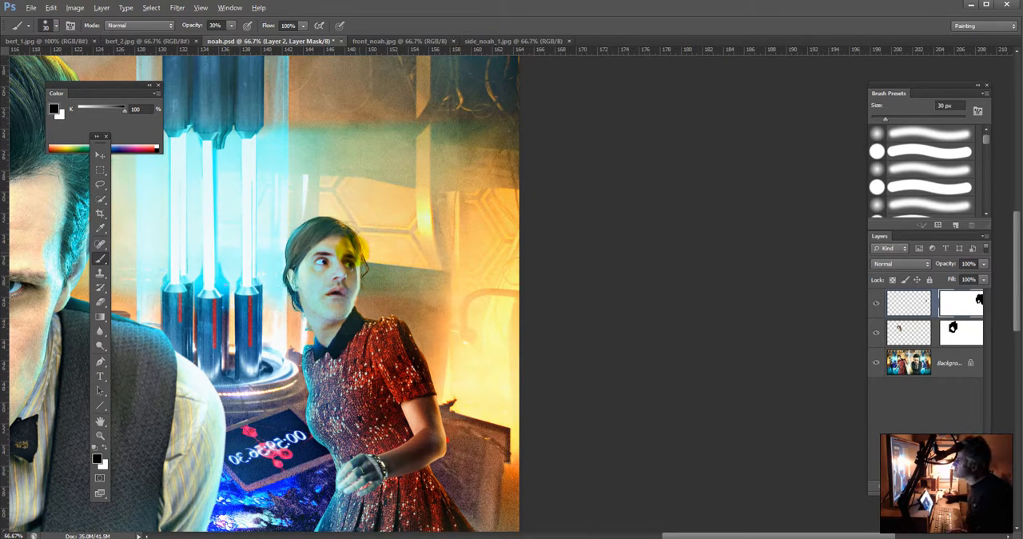
Step: Touch up the forehead above the far eyebrow with a sampled golden skin tone and a 7 px brush, and add a new layer above Layer 2
left_click(352, 249, "alt")
left_click(353, 249, "alt")
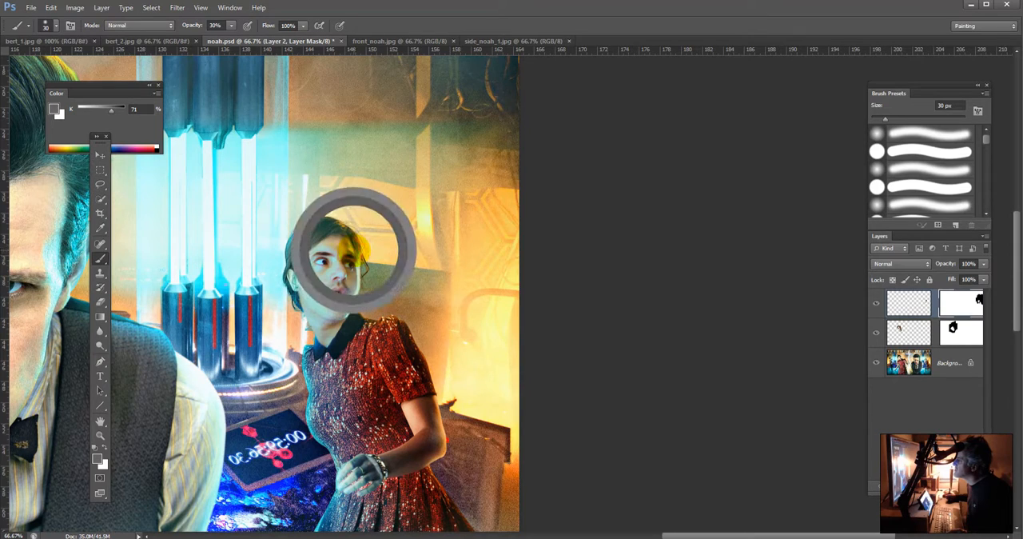
left_click(909, 303)
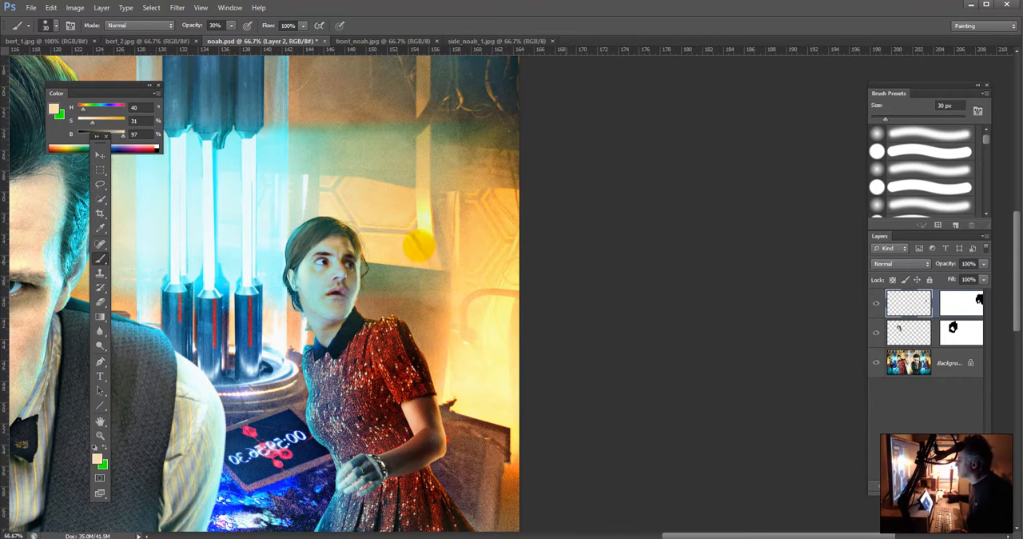
left_click(351, 250, "alt")
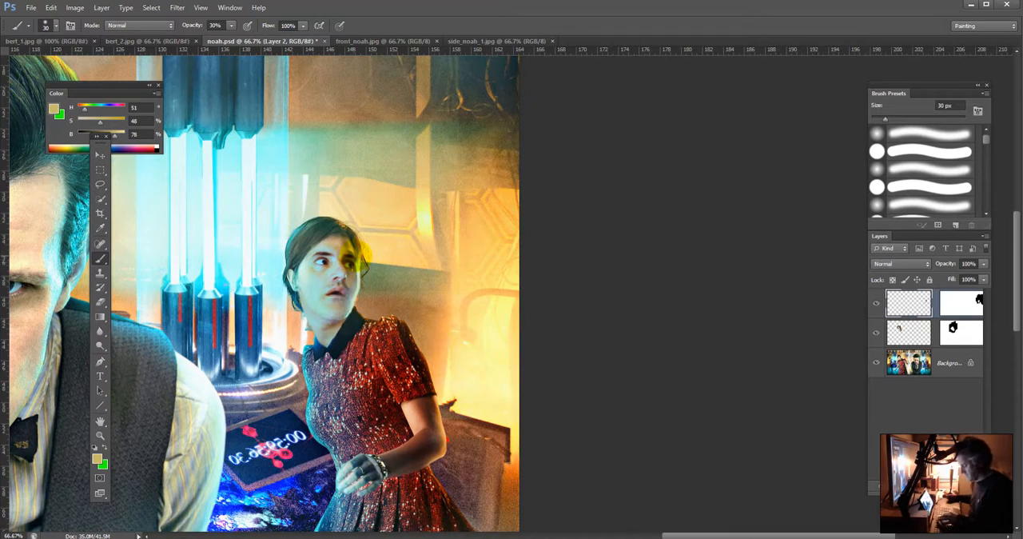
key("ctrl+plus")
key("ctrl+plus")
left_click_drag(252, 226, 533, 241)
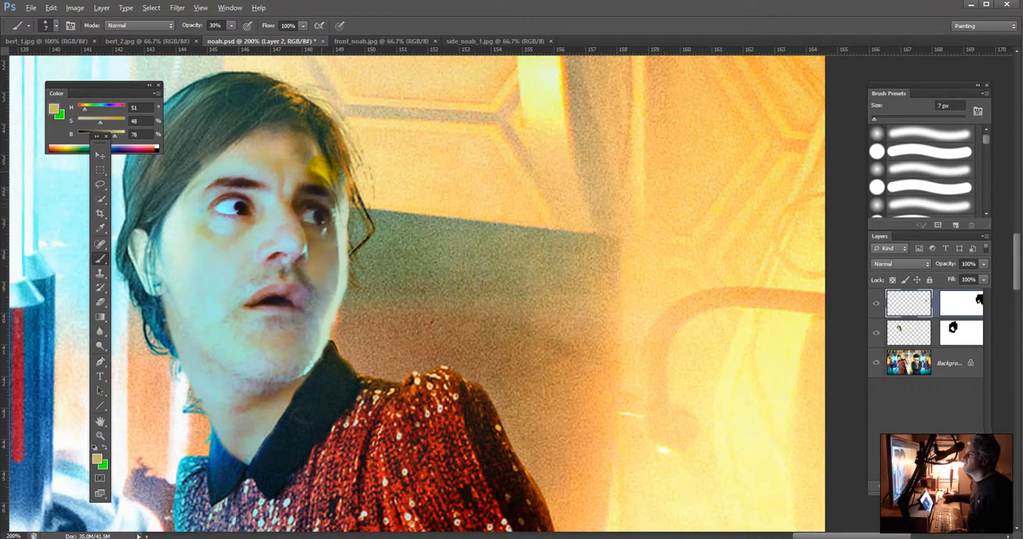
left_click(322, 172, "alt")
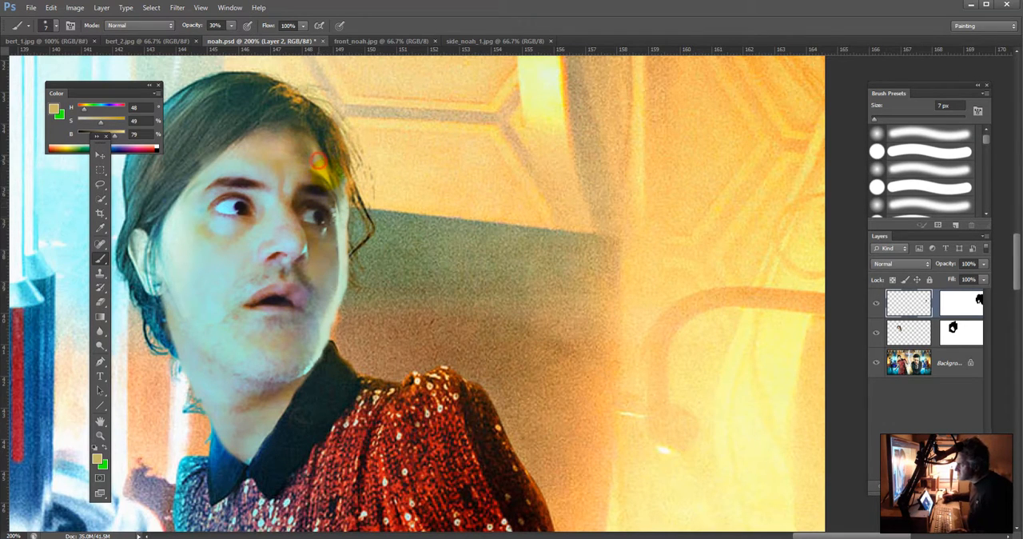
left_click_drag(325, 180, 320, 169)
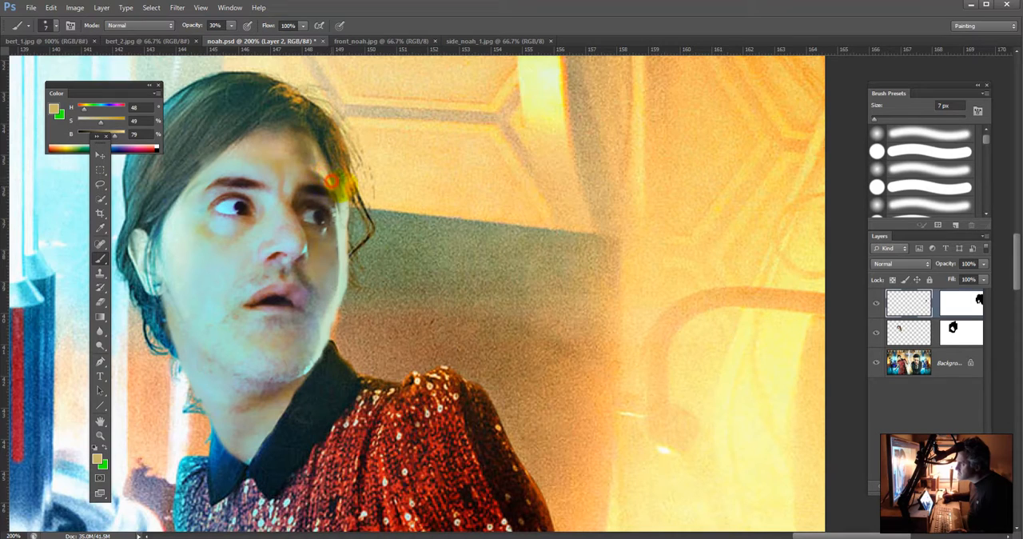
left_click(956, 486)
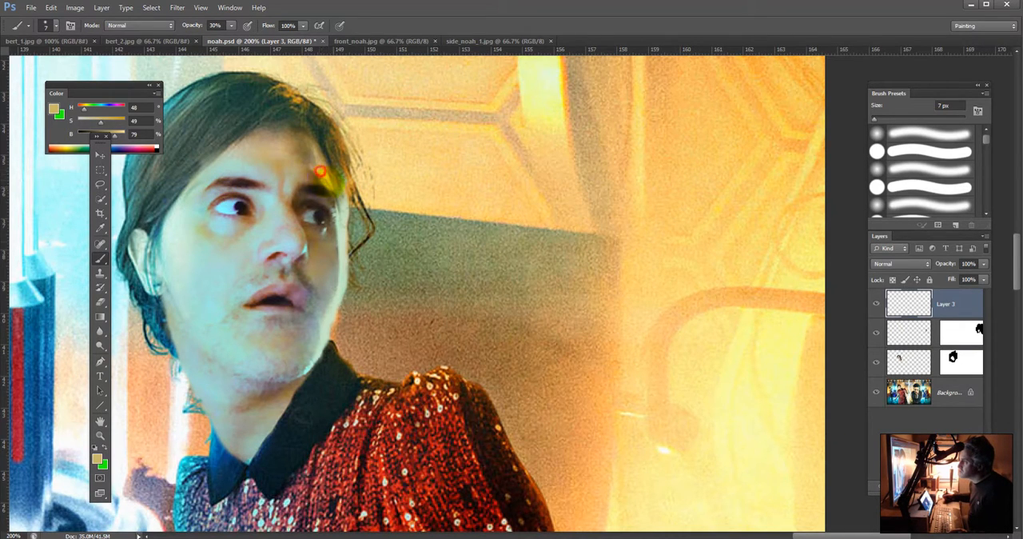
Step: Paint sampled golden skin tone on Layer 3 over the man's far temple and cheek edge, reducing the brush to 4 px
left_click_drag(338, 194, 321, 205)
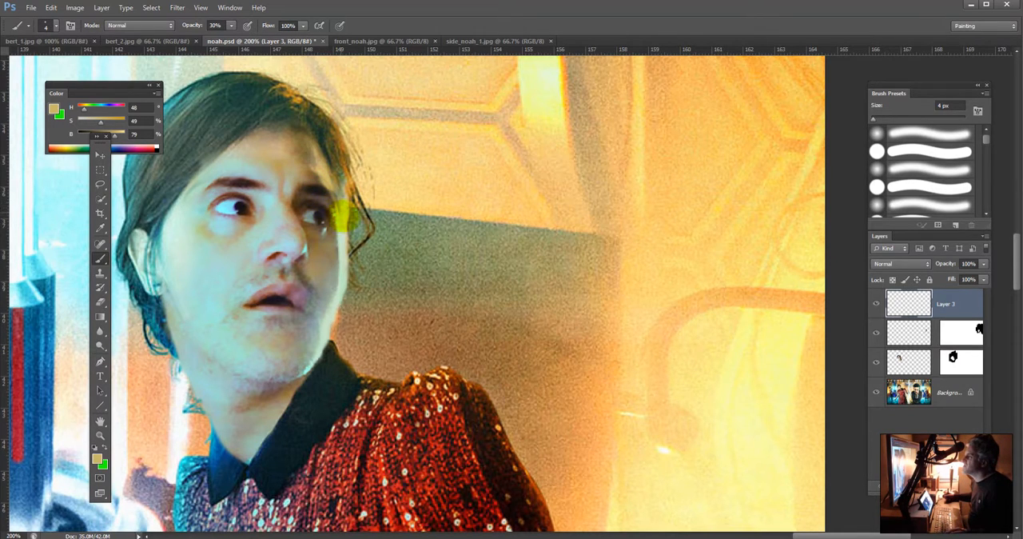
left_click(336, 185)
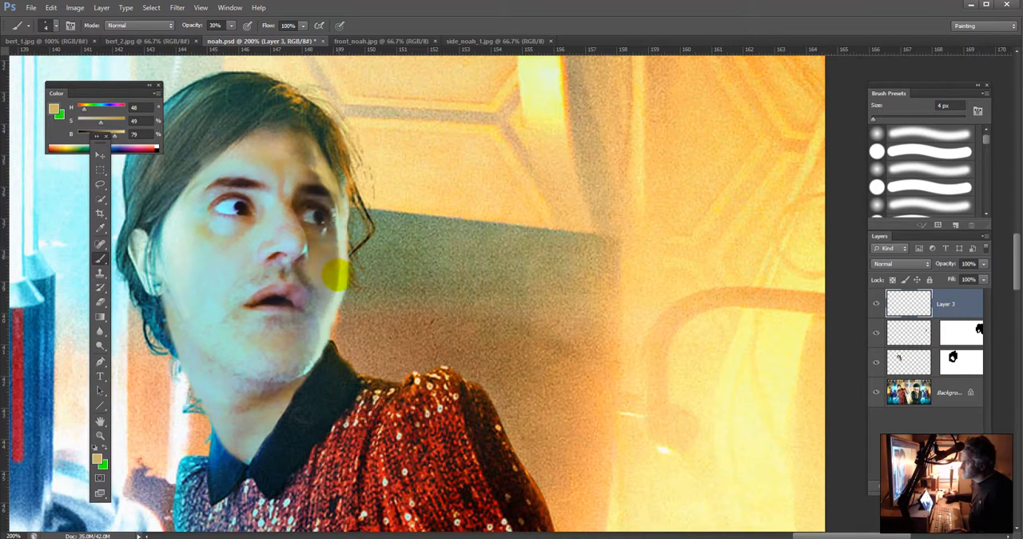
left_click_drag(337, 275, 338, 294)
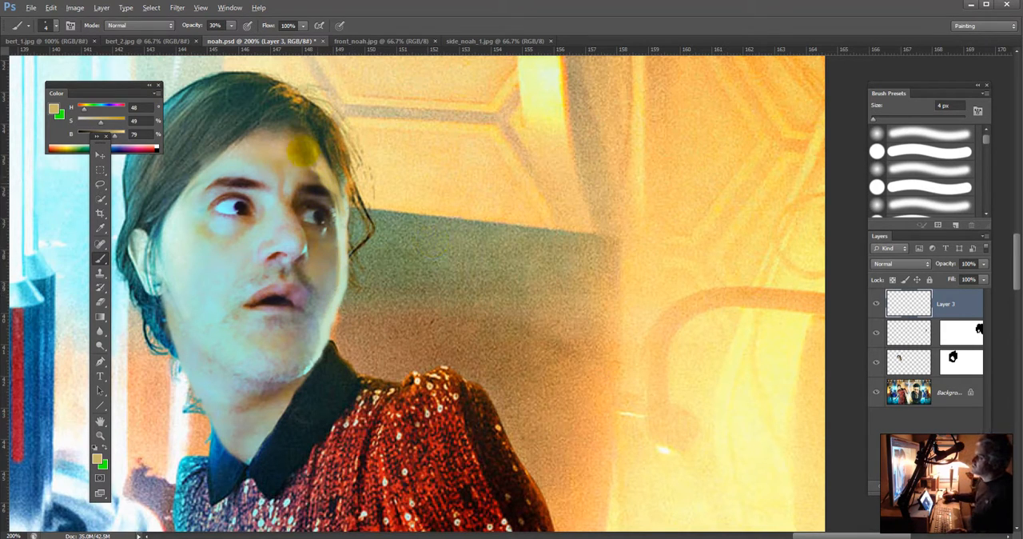
Step: Extend the outer end of the man's far eyebrow on Layer 3 with a sampled dark brown
left_click(312, 168, "alt")
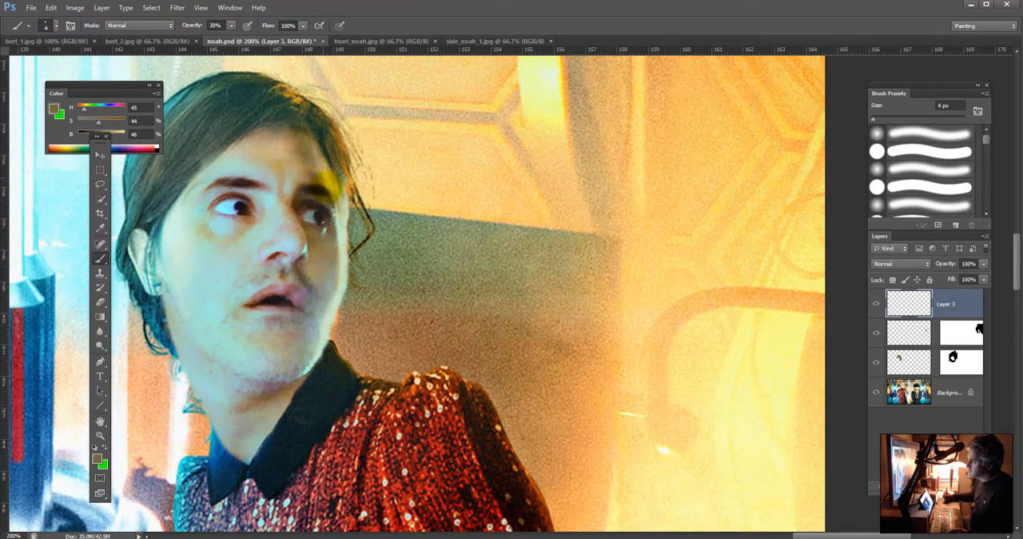
left_click(322, 191, "alt")
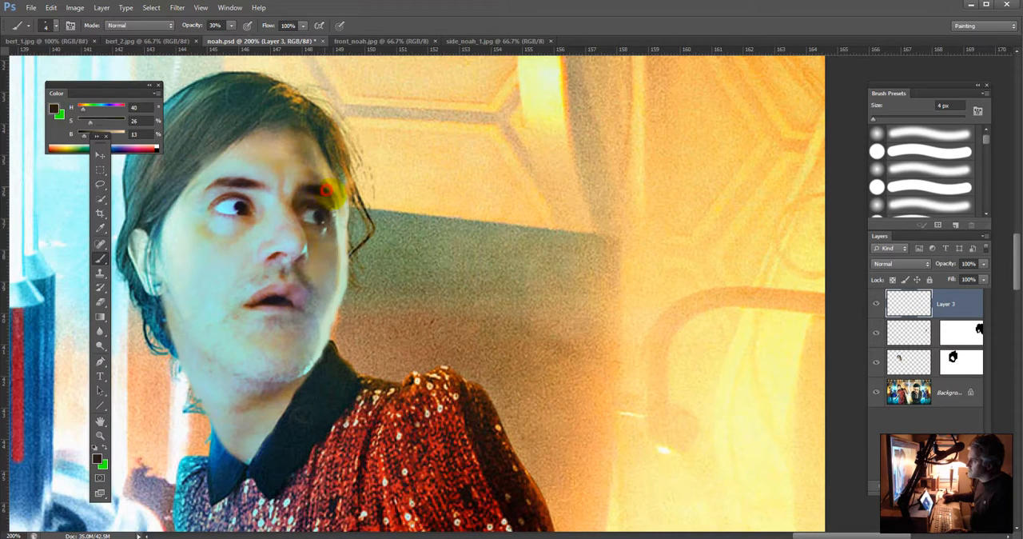
left_click_drag(331, 198, 337, 204)
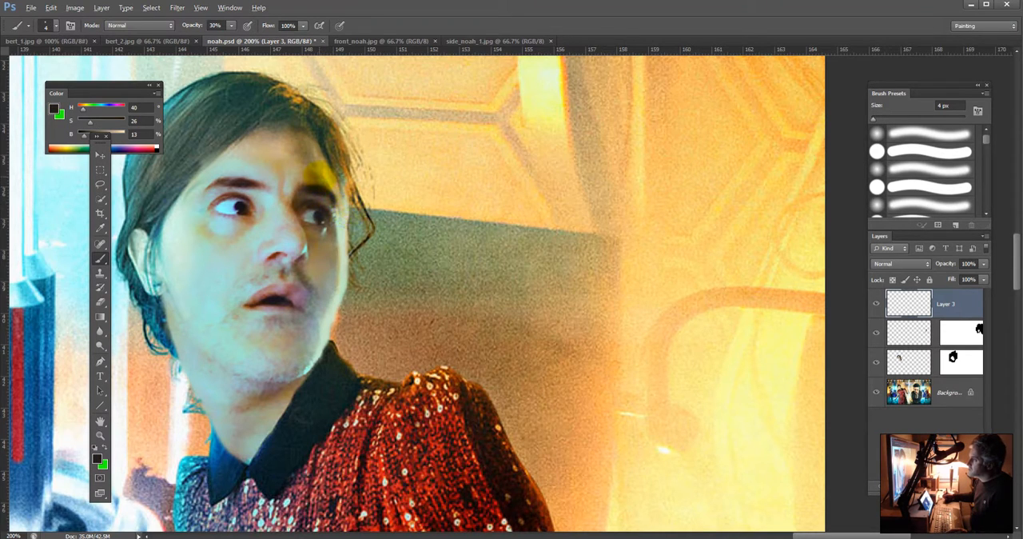
Step: Sample the golden skin tone beside the far eyebrow and paint it along the cheek edge below the eye
left_click(331, 186, "alt")
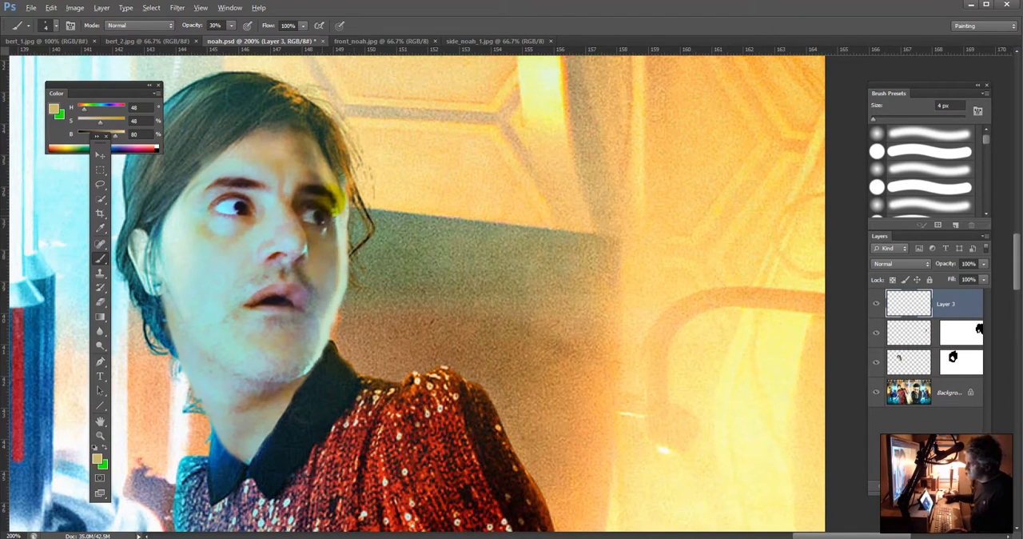
left_click(334, 179, "alt")
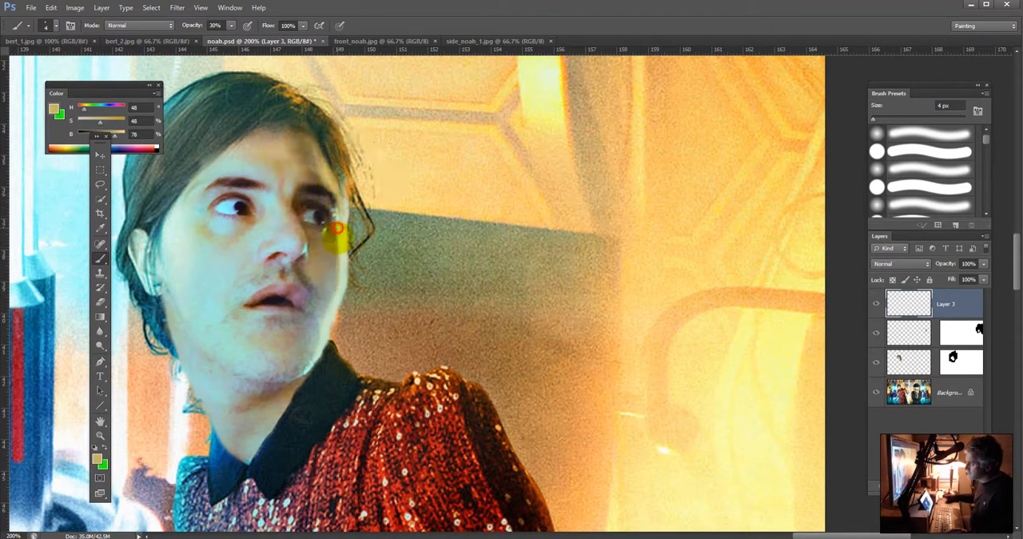
left_click_drag(339, 228, 334, 294)
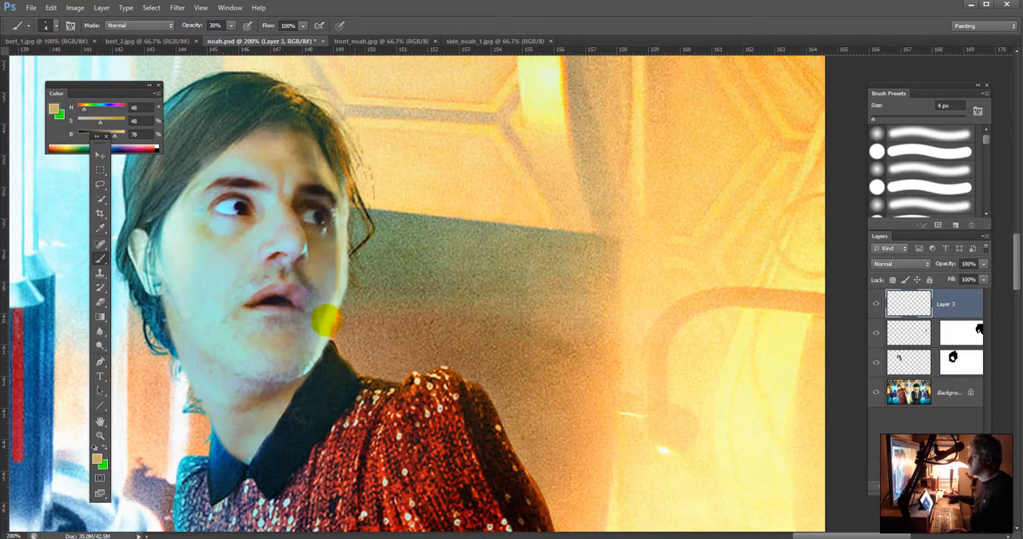
Step: Sample a grey skin tone from the far cheek and paint it along the edge from cheek to jaw
left_click(333, 289, "alt")
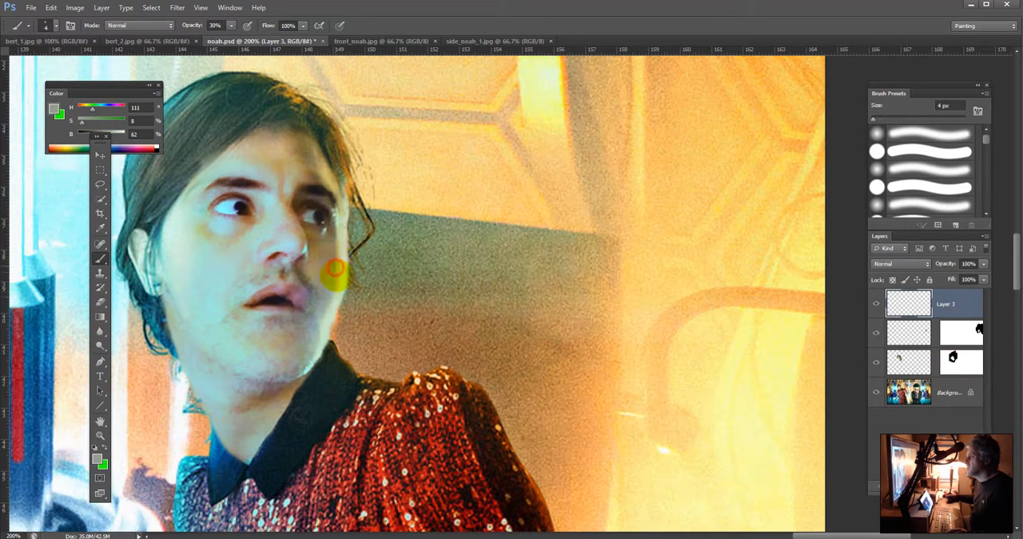
left_click_drag(336, 272, 318, 339)
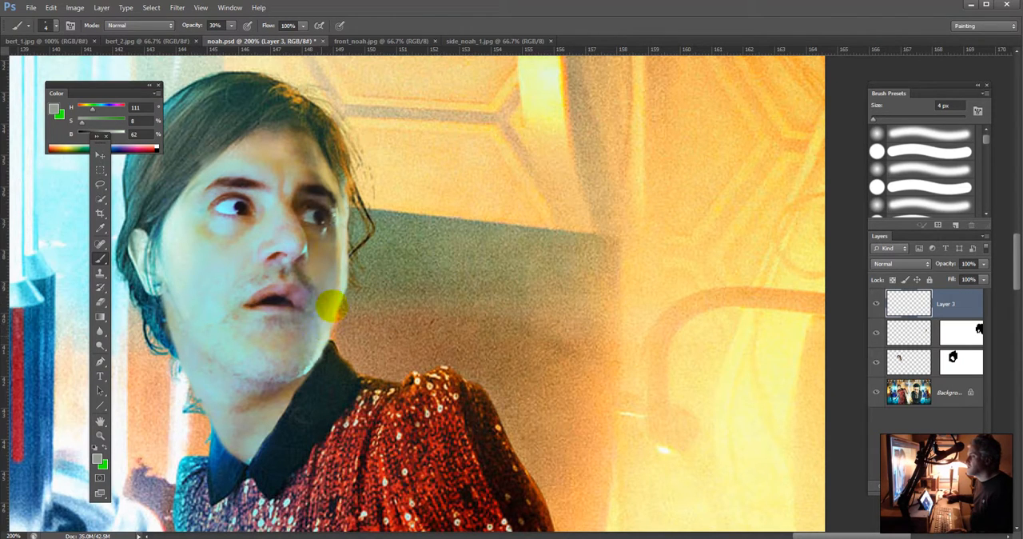
left_click_drag(332, 305, 321, 321)
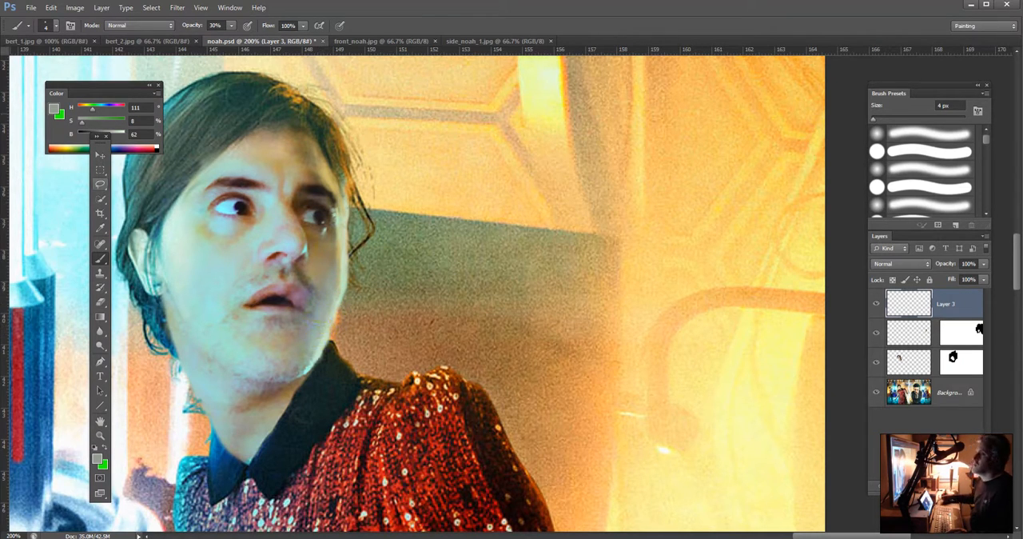
Step: Enlarge the brush to 8 px and blend sampled skin tones into the man's far cheek below the eye
left_click(46, 24)
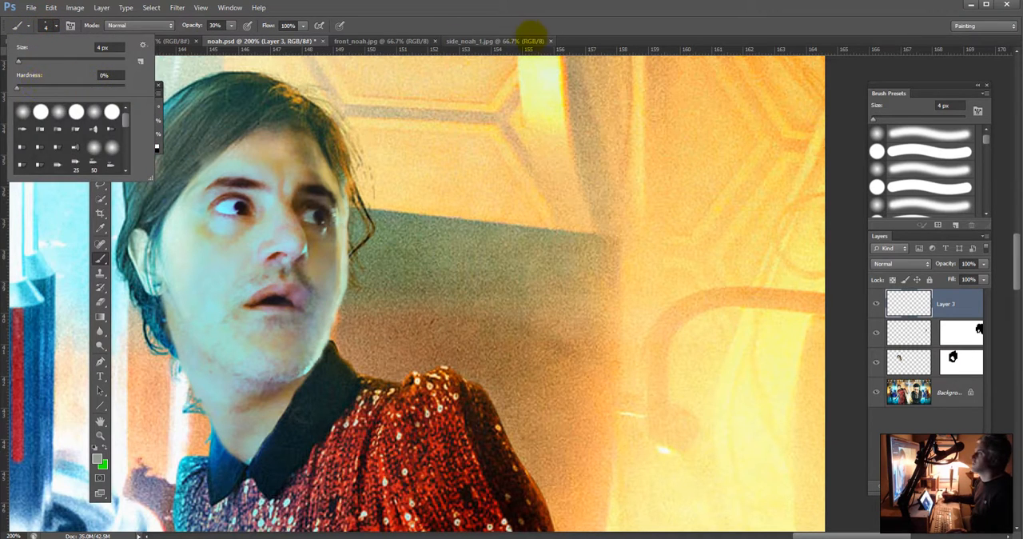
left_click(486, 25)
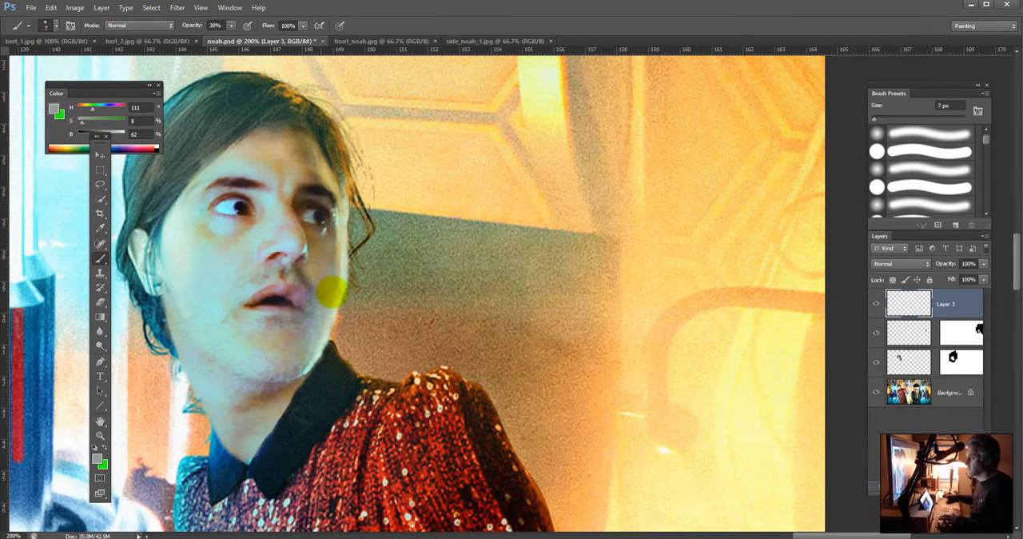
key("bracketright")
key("bracketright")
key("bracketright")
key("bracketright")
left_click(329, 267, "alt")
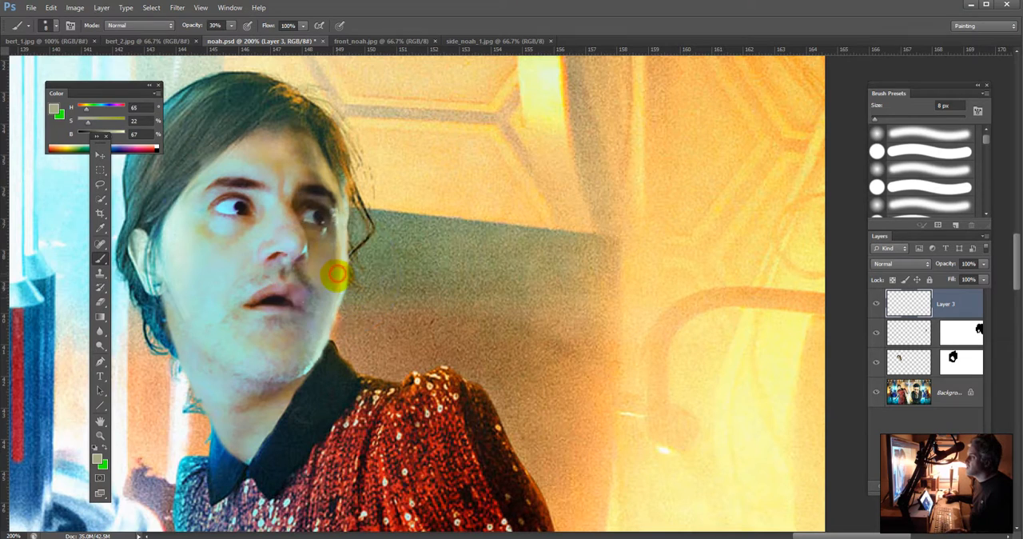
mouse_move(336, 281)
left_mouse_down()
mouse_move(336, 241)
mouse_move(329, 250)
mouse_move(339, 247)
left_mouse_up()
left_click(330, 251, "alt")
left_click(330, 238, "alt")
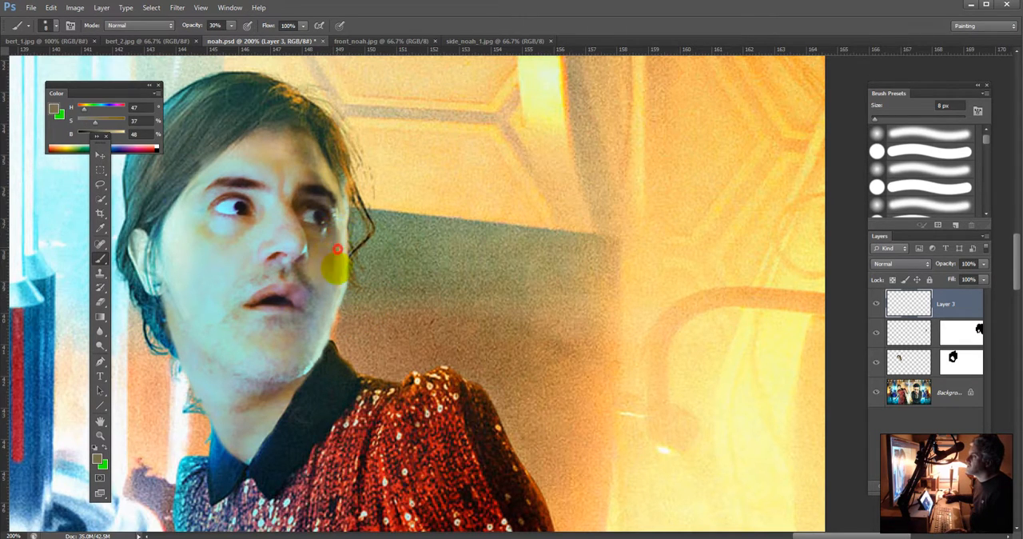
Step: Blend the jawline just above the dark collar with sampled grey-green skin tones
left_click(312, 334, "alt")
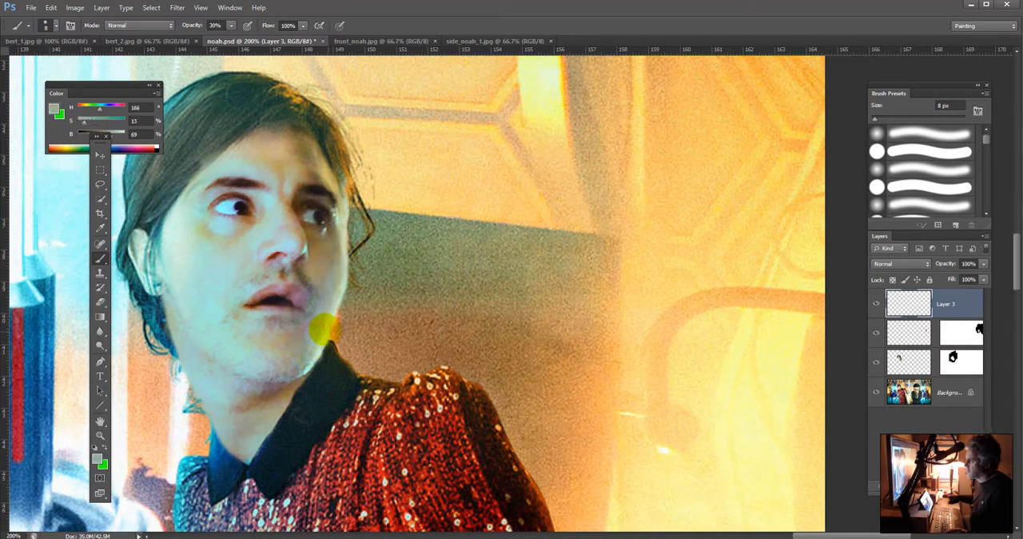
left_click(304, 364, "alt")
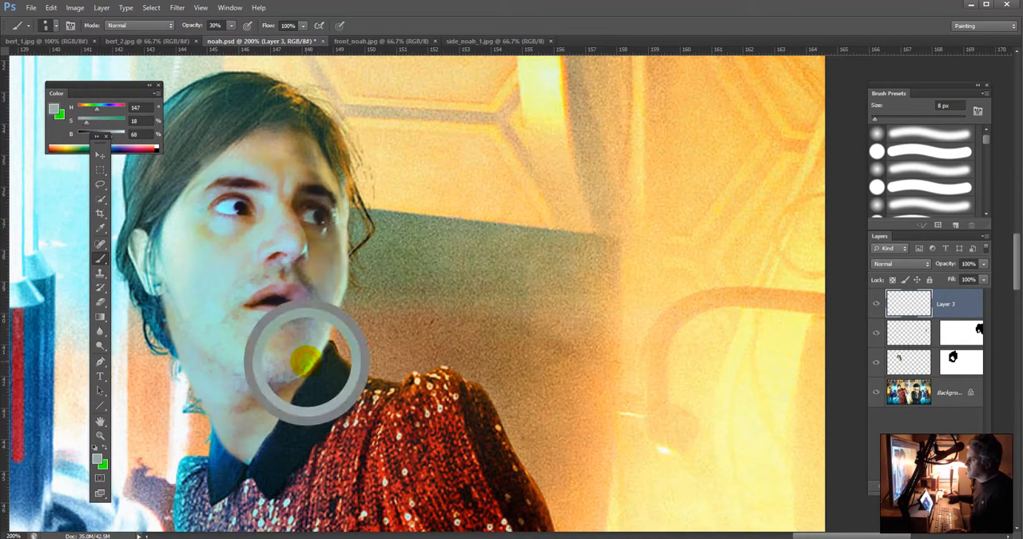
left_click_drag(298, 368, 318, 341)
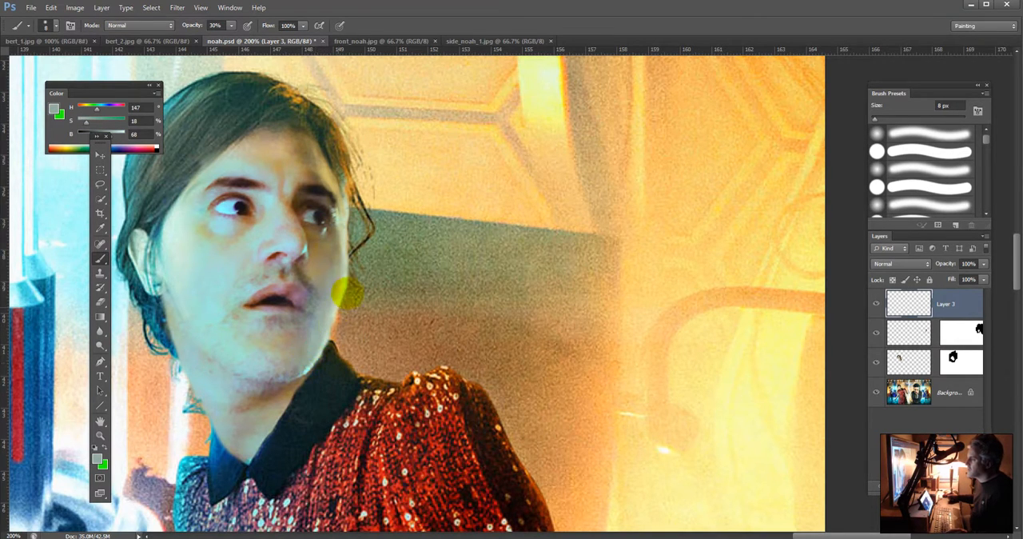
Step: Paint a golden tone sampled above the far eyebrow down the cheek edge to the jaw, and check the whole composite
left_click(329, 179, "alt")
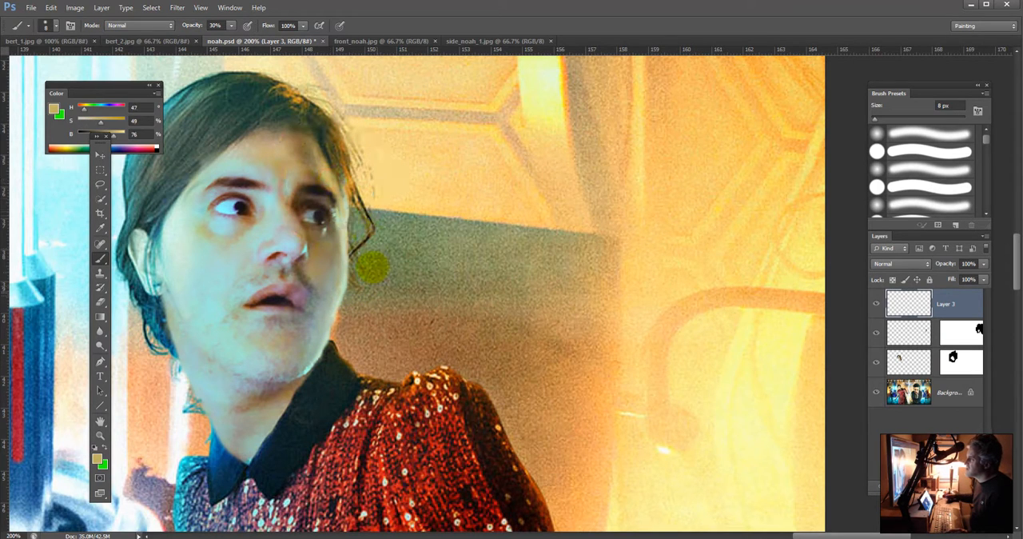
left_click_drag(338, 254, 326, 334)
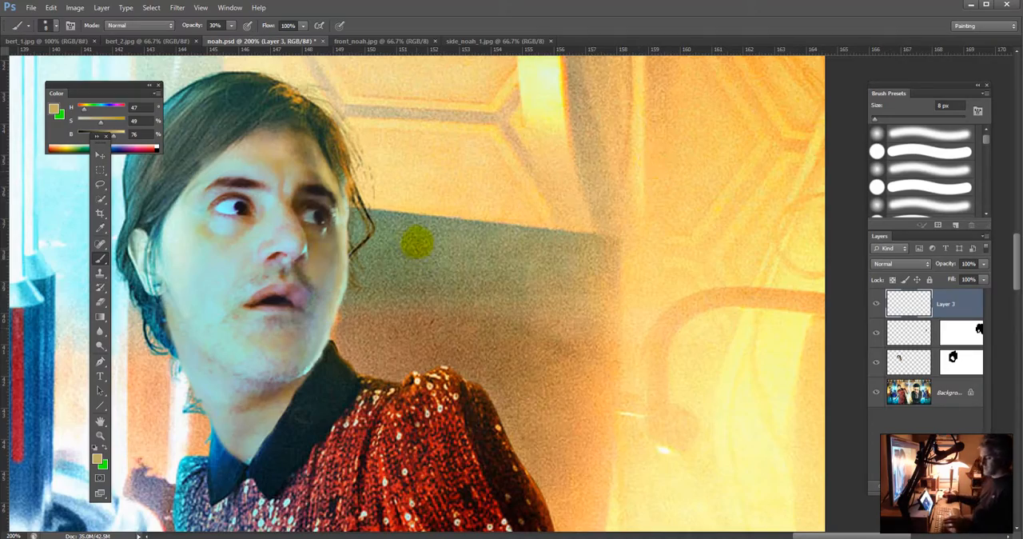
key("ctrl+minus")
key("ctrl+minus")
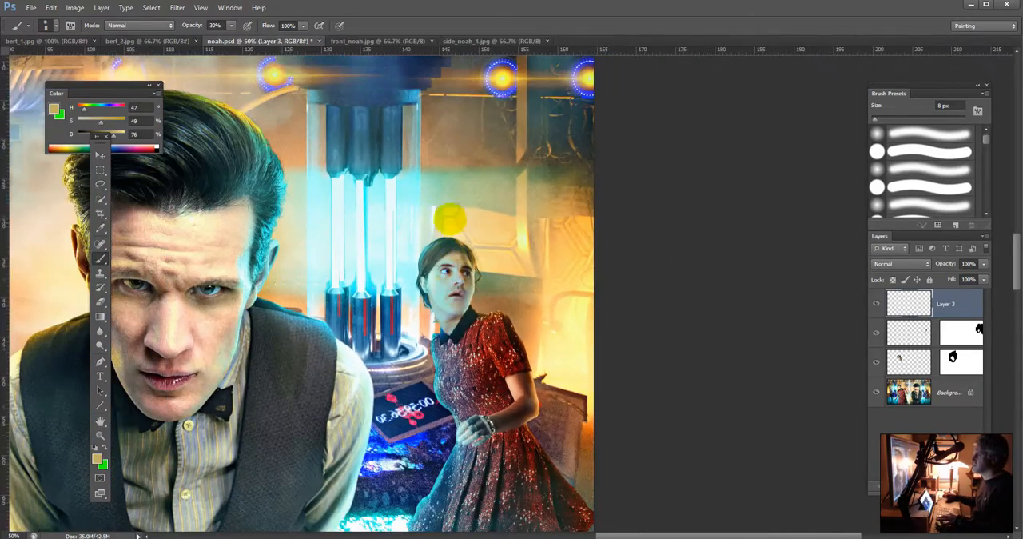
key("ctrl+minus")
key("ctrl+minus")
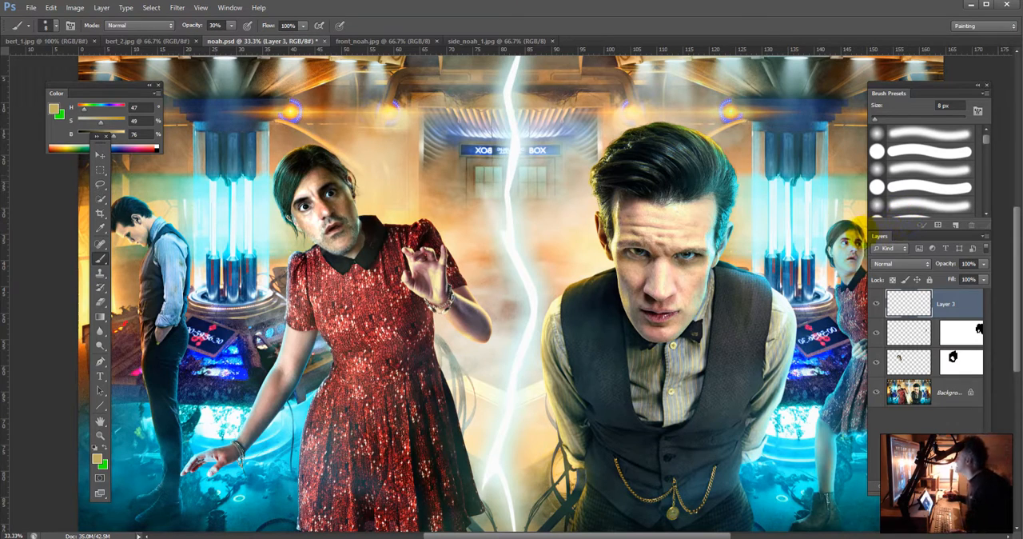
key("alt")
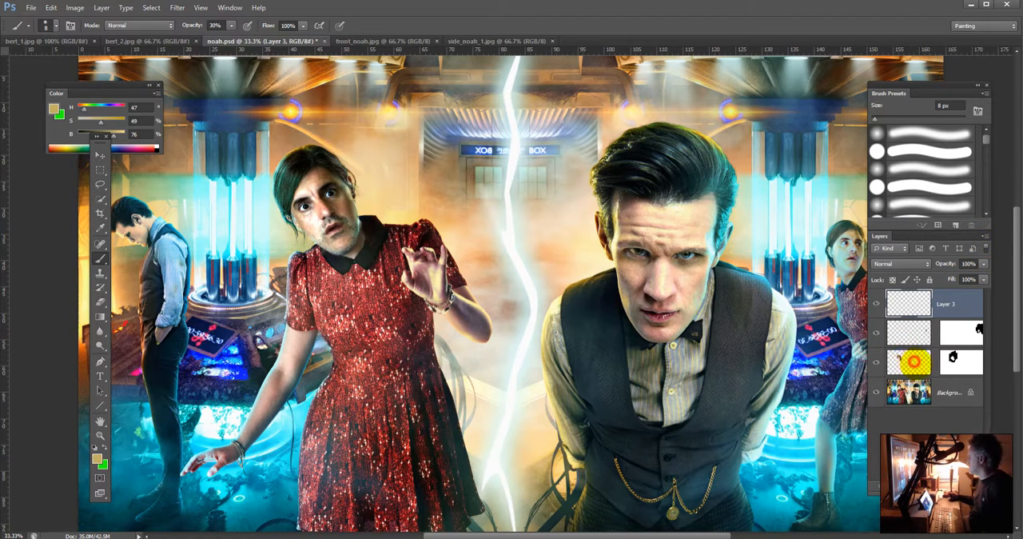
Step: Make Layer 1's image active and set up the Dodge tool with the Shadows range and a 125 px brush
left_click(909, 362)
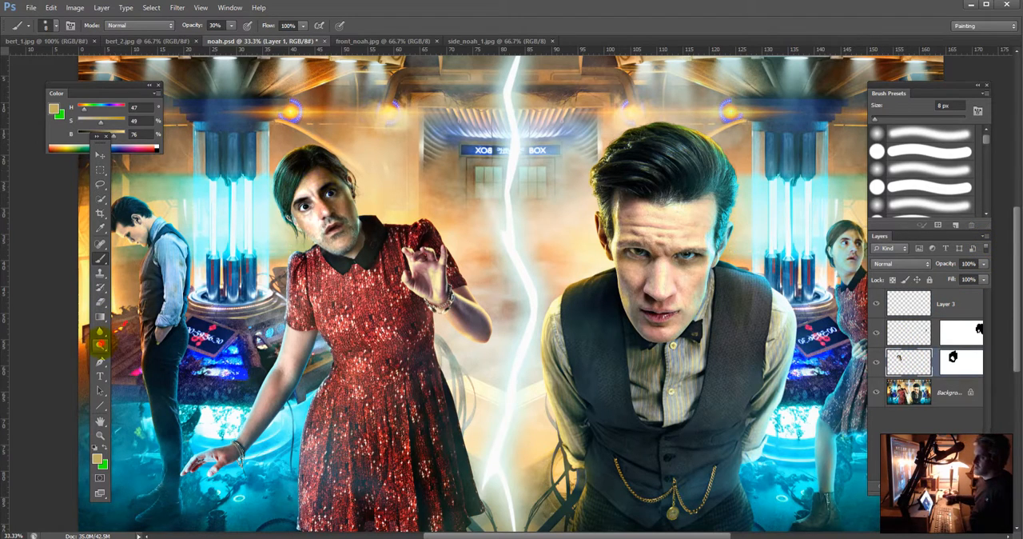
left_click_drag(100, 344, 128, 343)
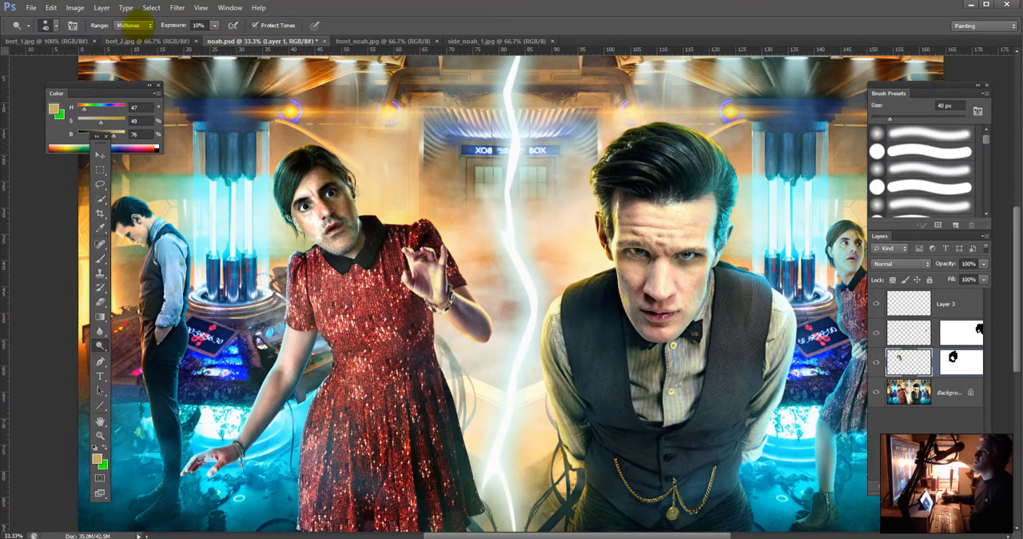
left_click(132, 24)
left_click(132, 37)
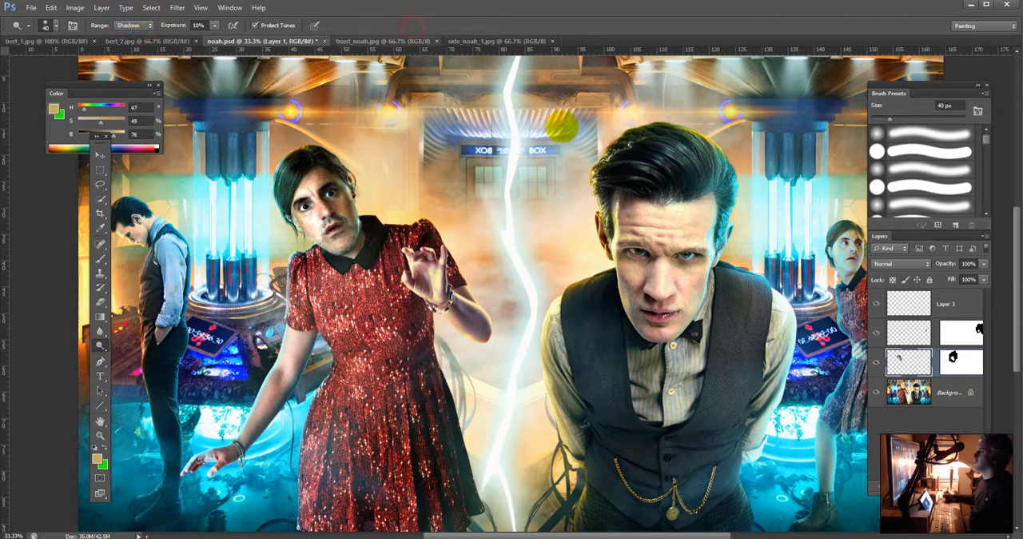
key("bracketright")
key("bracketright")
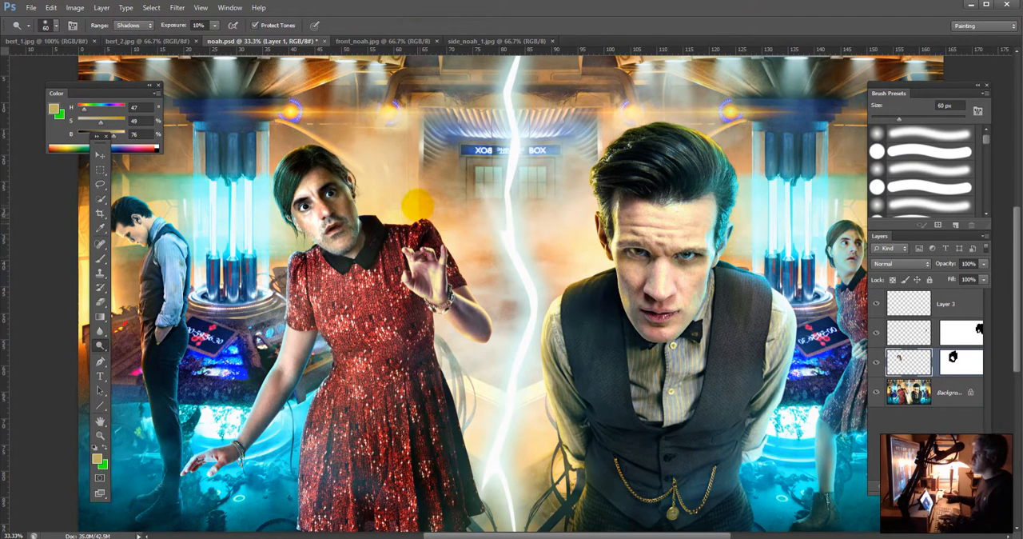
key("bracketright")
key("bracketright")
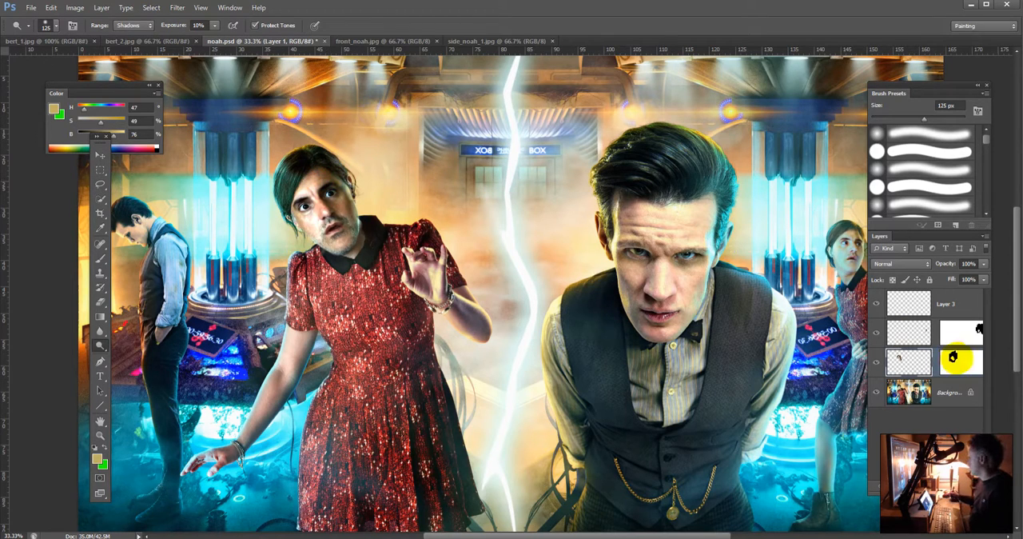
left_click(911, 363)
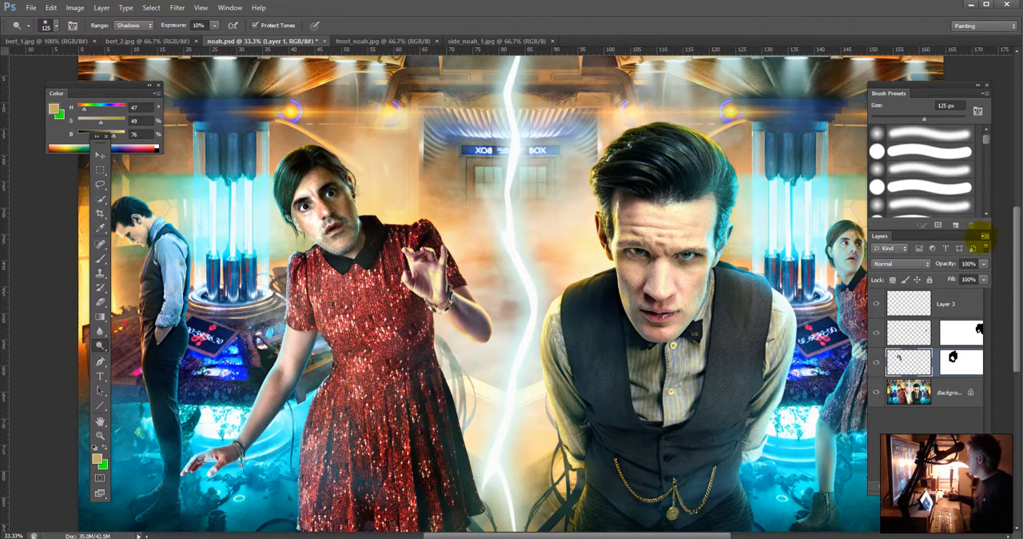
Step: Make Layer 3 active, switch to front_noah.jpg, and select the man's capped head with the Quick Selection tool
left_click(932, 304)
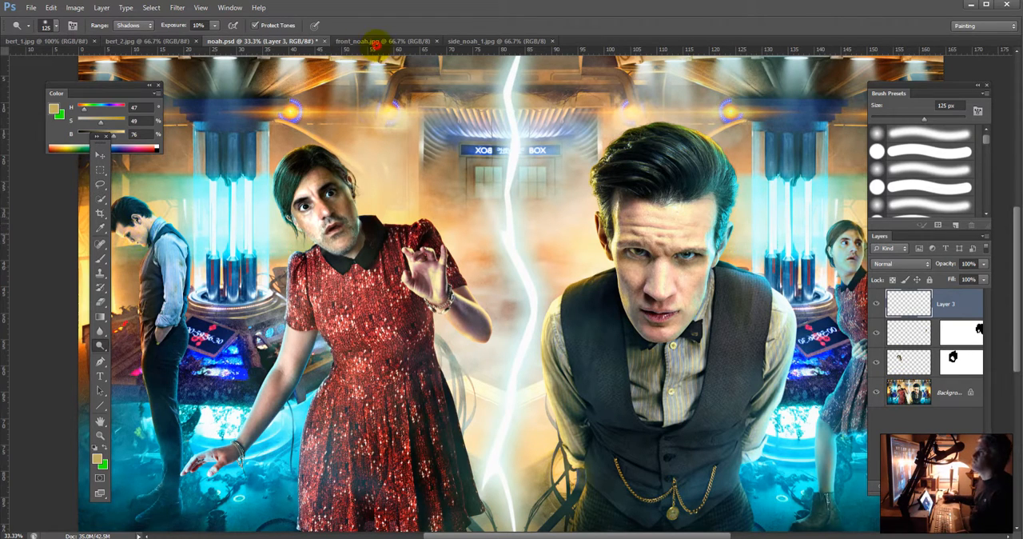
left_click(374, 43)
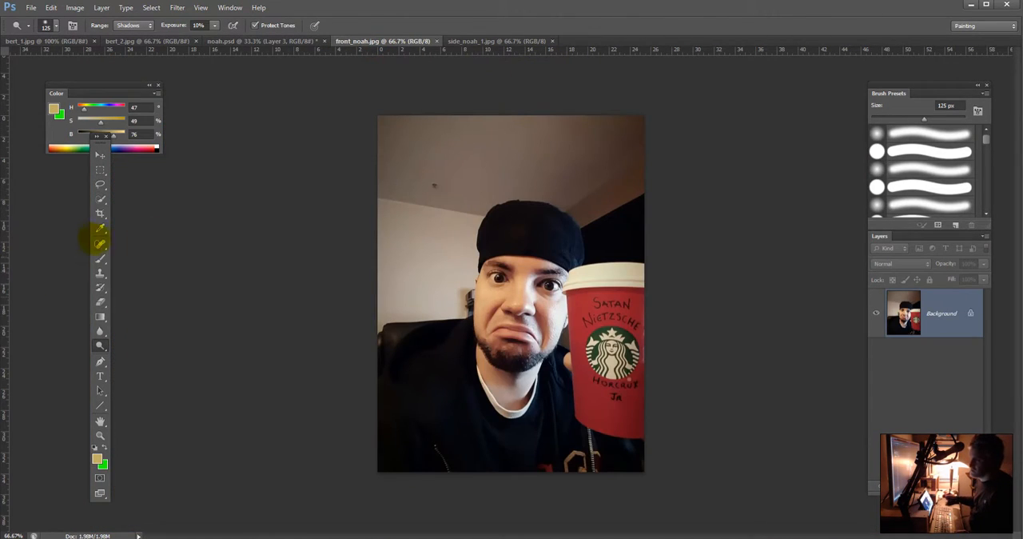
left_click(100, 199)
mouse_move(487, 319)
left_mouse_down()
mouse_move(530, 228)
mouse_move(535, 315)
mouse_move(560, 277)
mouse_move(552, 324)
left_mouse_up()
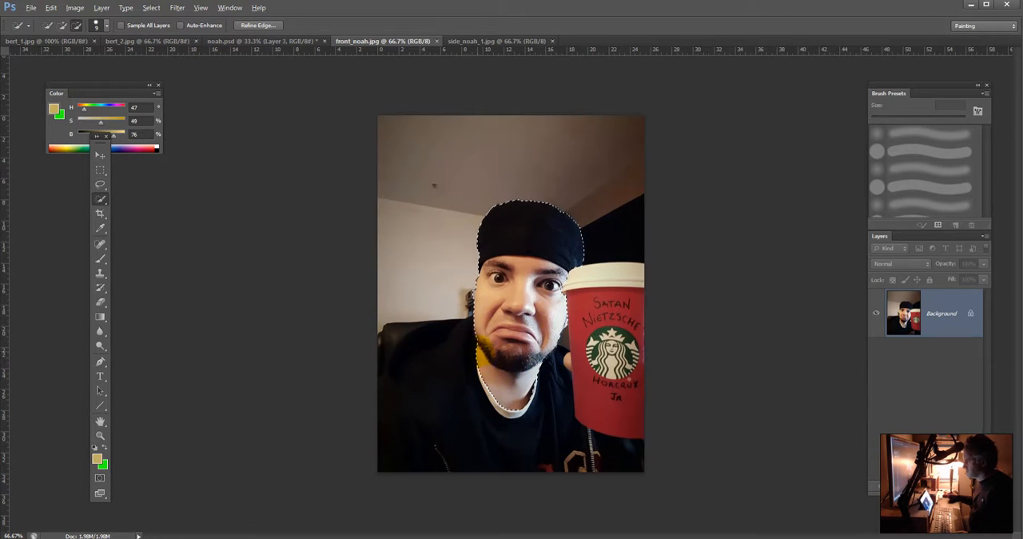
Step: Remove the neck from the head selection and refine its edge along the cheek and bearded jaw with the Refine Radius brush
left_click_drag(489, 376, 524, 388)
left_click(513, 374)
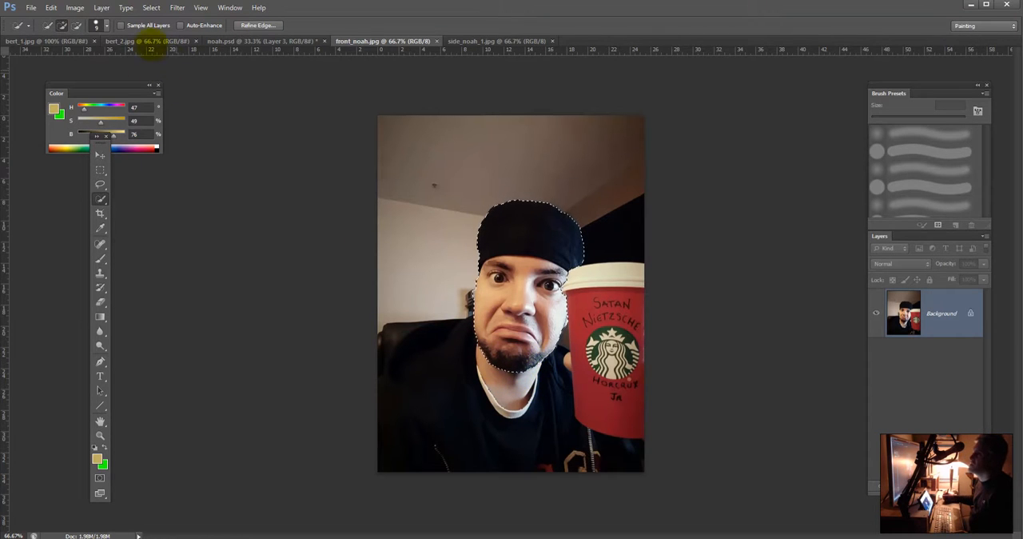
left_click(257, 25)
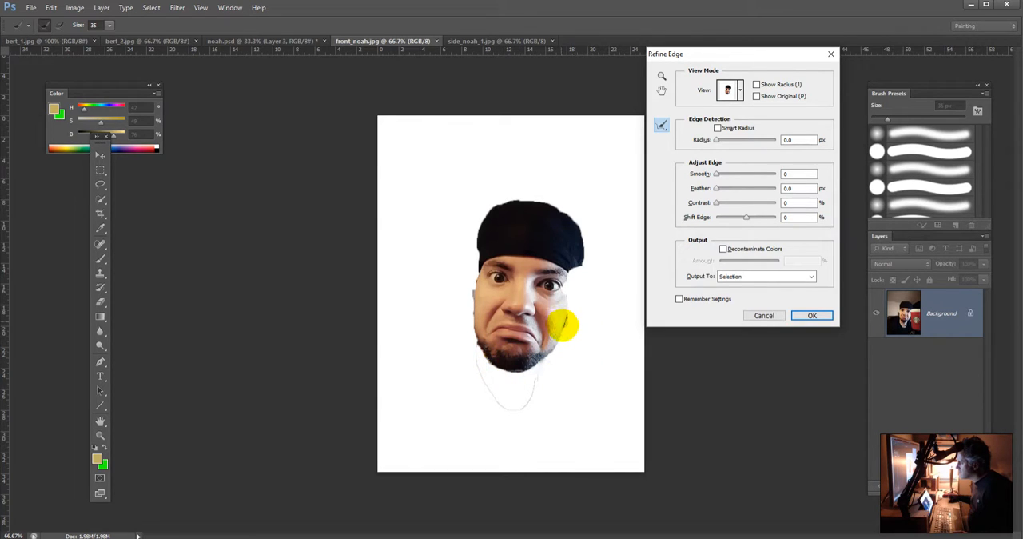
left_click_drag(473, 280, 477, 302)
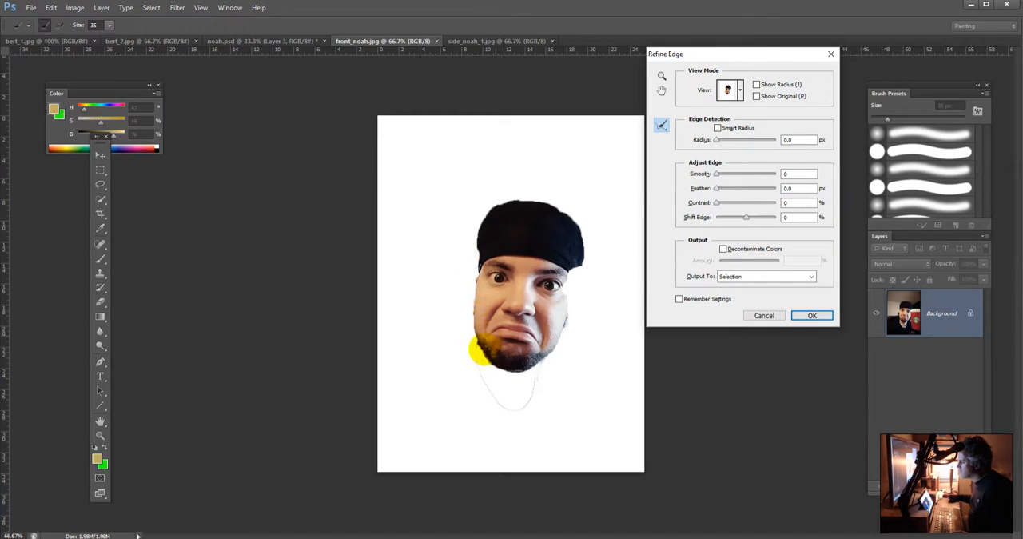
mouse_move(483, 350)
left_mouse_down()
mouse_move(478, 290)
mouse_move(475, 338)
mouse_move(489, 366)
left_mouse_up()
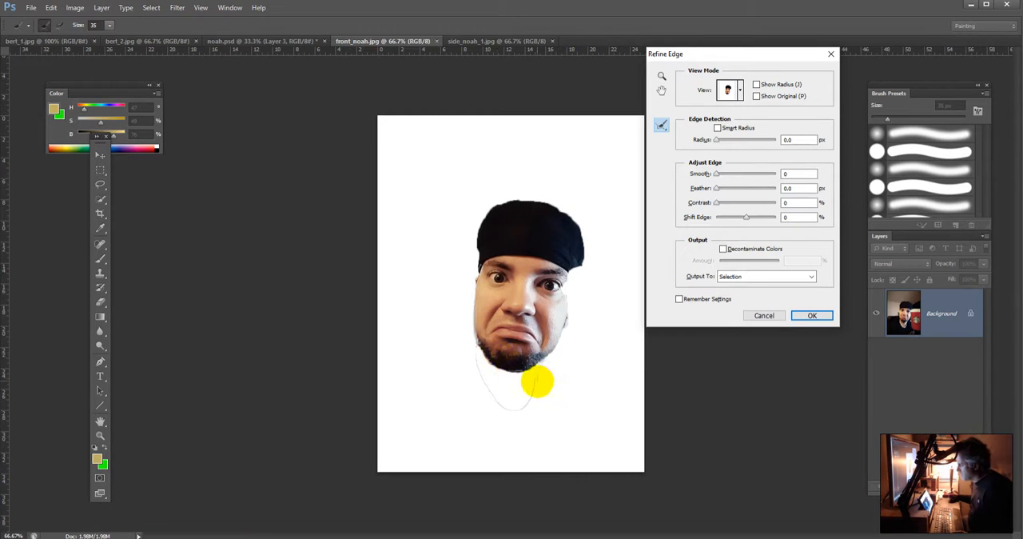
left_click(821, 314)
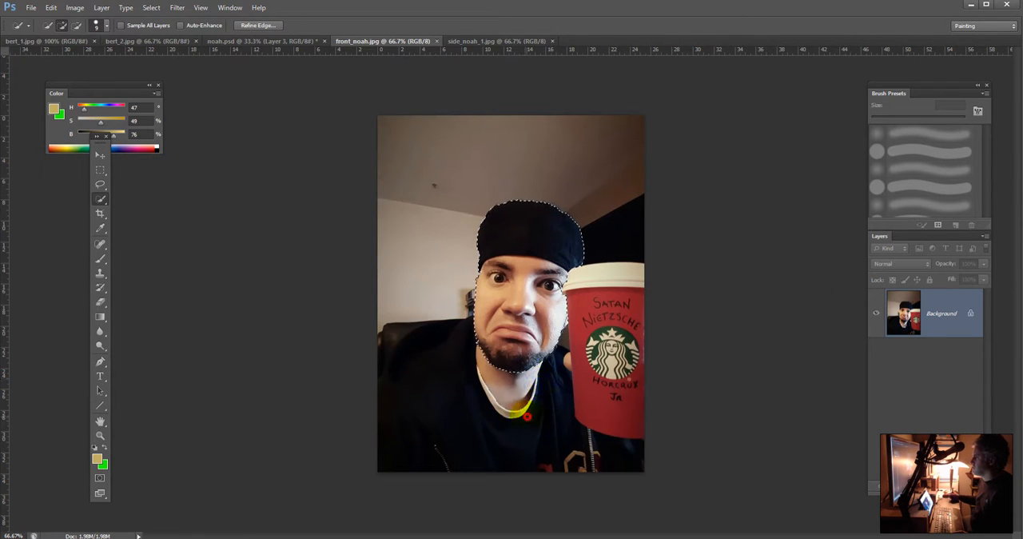
Step: Remove the stray selection fragment by the shirt collar with the Lasso tool, and copy the head into noah.psd
left_click(100, 184)
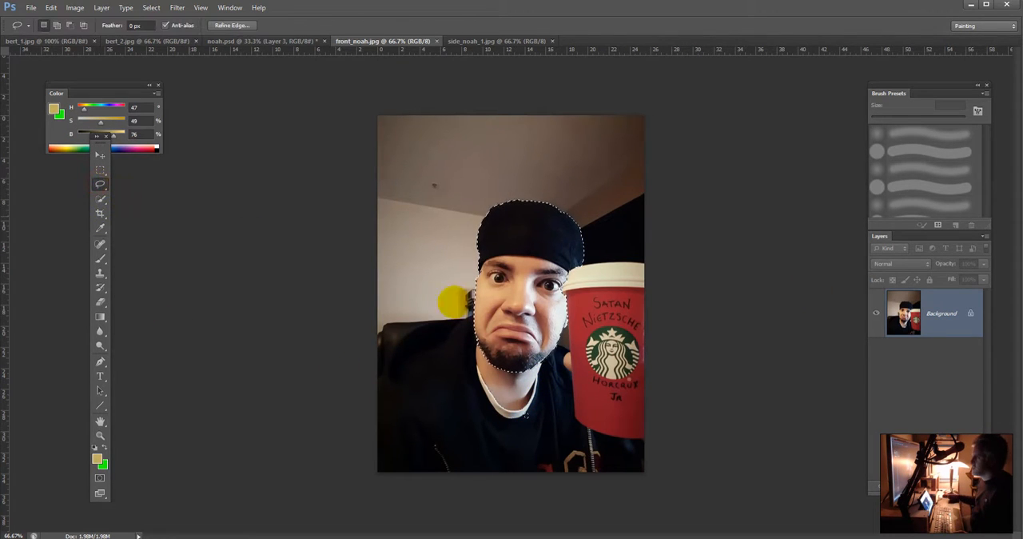
key("alt")
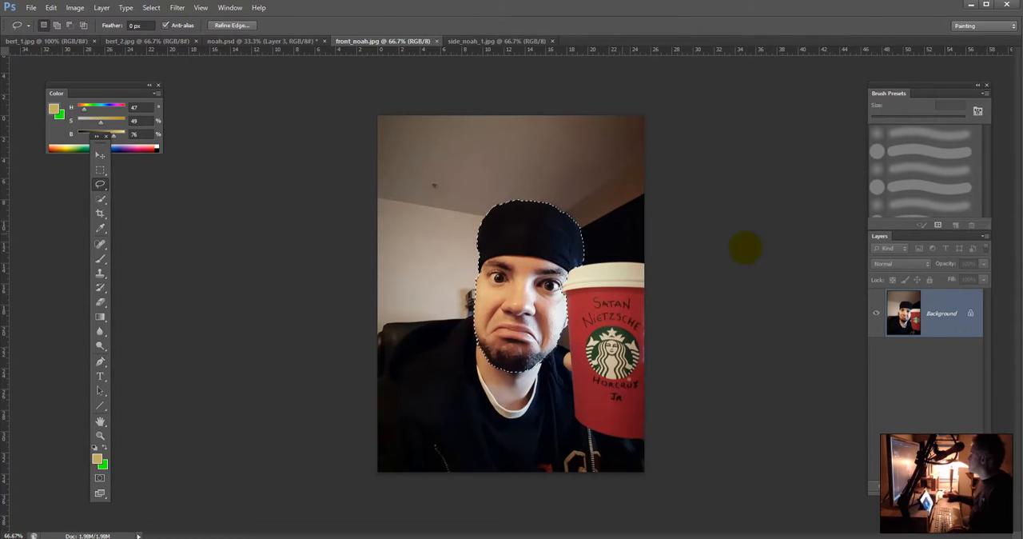
left_click(232, 41)
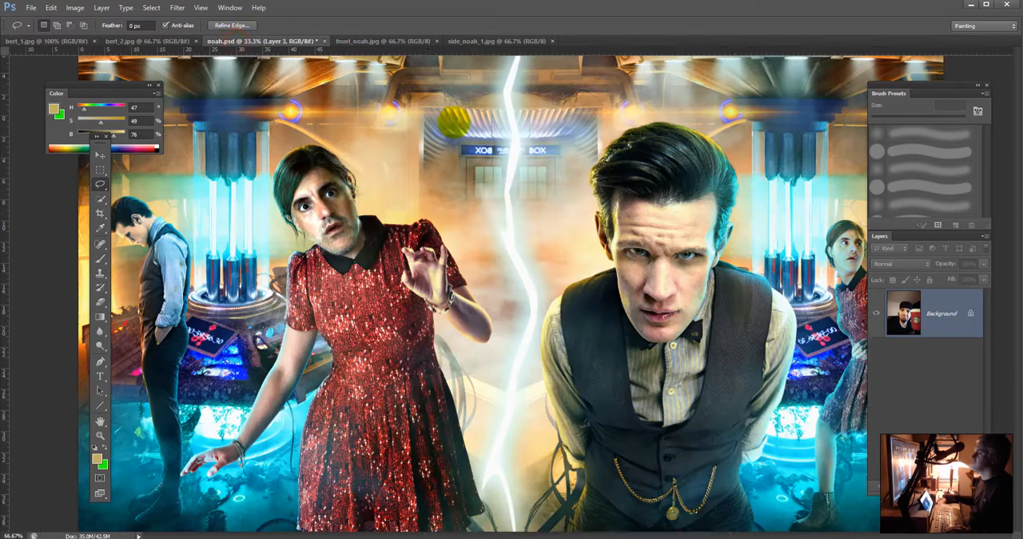
key("ctrl+v")
key("ctrl+t")
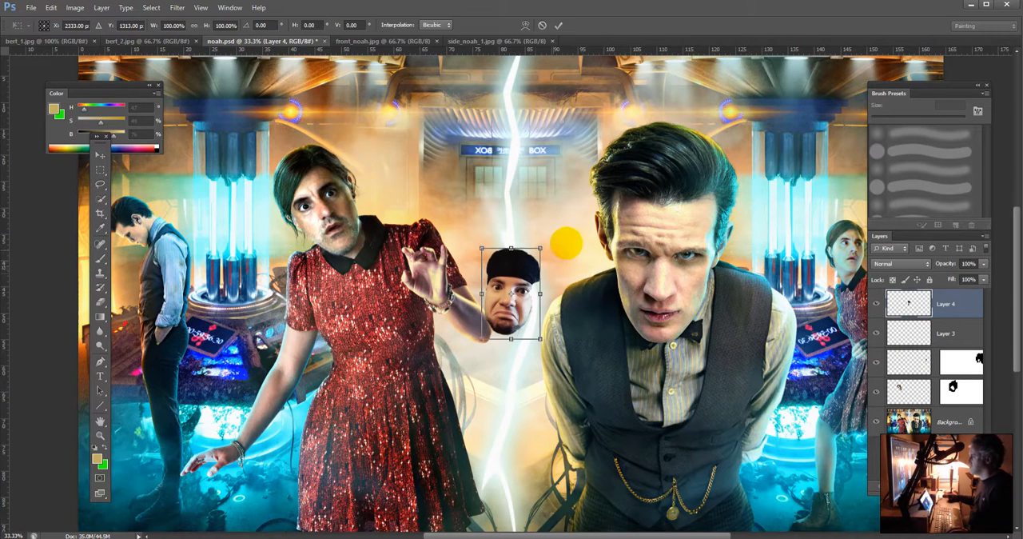
left_click_drag(535, 231, 723, 177)
left_click_drag(545, 196, 578, 195)
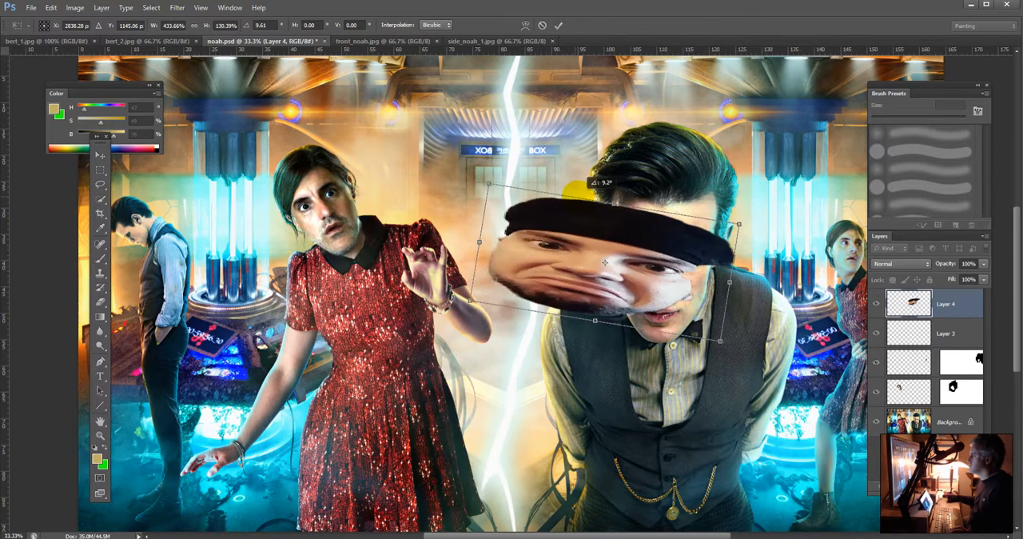
key("Escape")
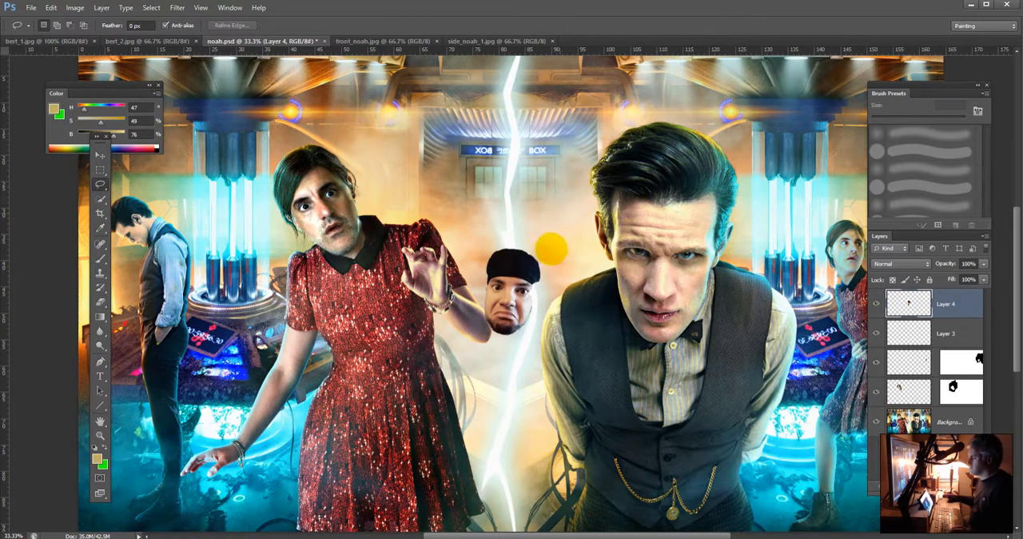
Step: Scale the pasted head proportionally to about 247.5% and place it over the vest-wearing man's face
key("ctrl+t")
left_click_drag(540, 248, 663, 206)
left_click_drag(556, 214, 671, 200)
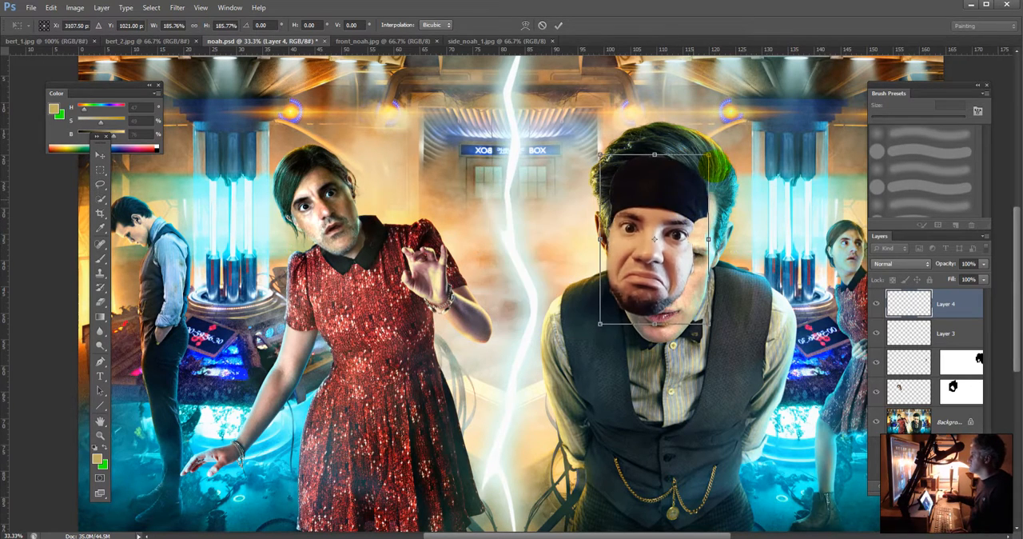
left_click_drag(711, 157, 784, 126)
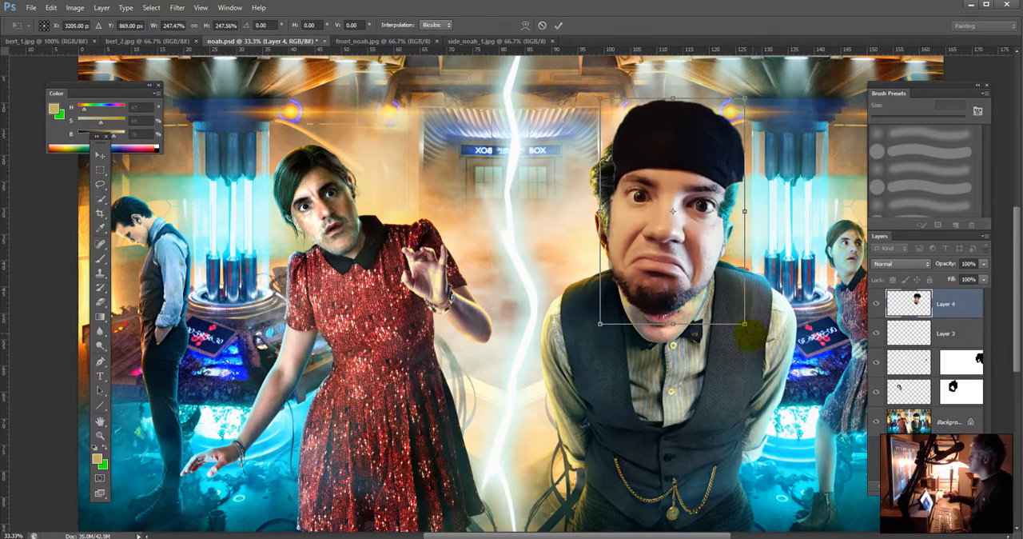
Step: Rotate the pasted head to about -9.2°, align it with the man's face below, and apply the transform
left_click_drag(751, 334, 787, 320)
left_click_drag(705, 297, 728, 305)
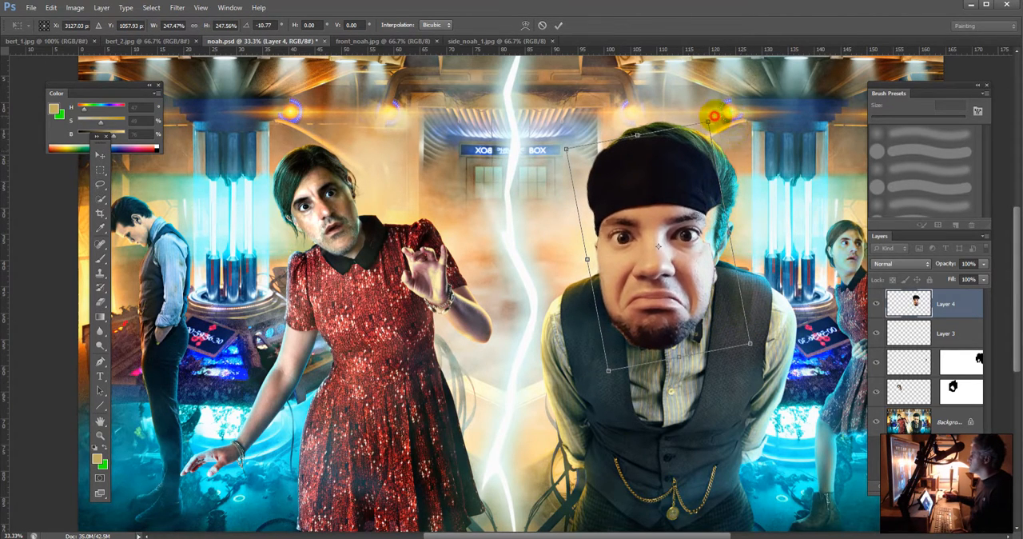
left_click_drag(715, 118, 724, 114)
key("ctrl+z")
left_click_drag(616, 233, 628, 231)
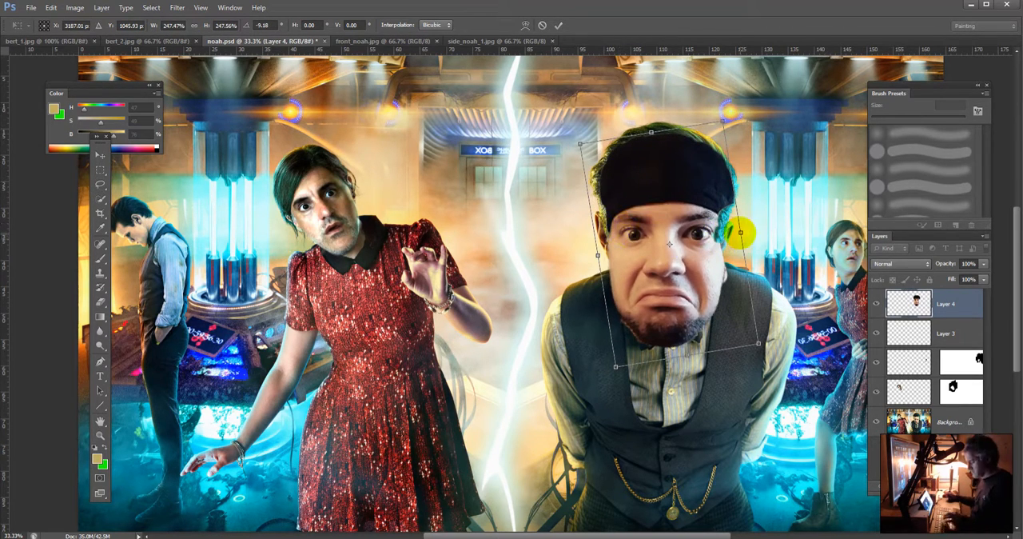
key("Return")
key("l")
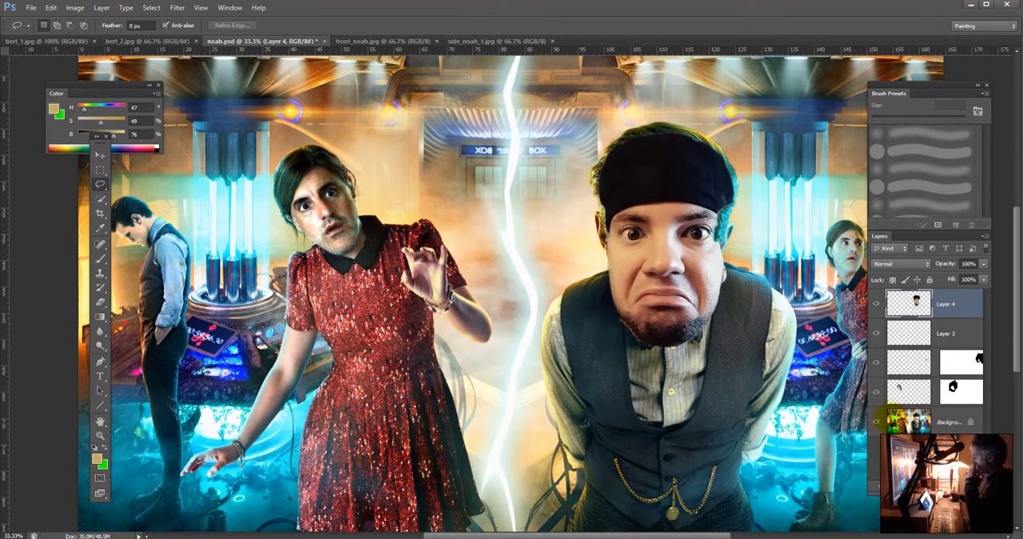
Step: Make the Background layer active, hide all layers above it, and select the large man's original head with the Quick Selection tool
left_click(946, 422)
left_click_drag(876, 304, 878, 392)
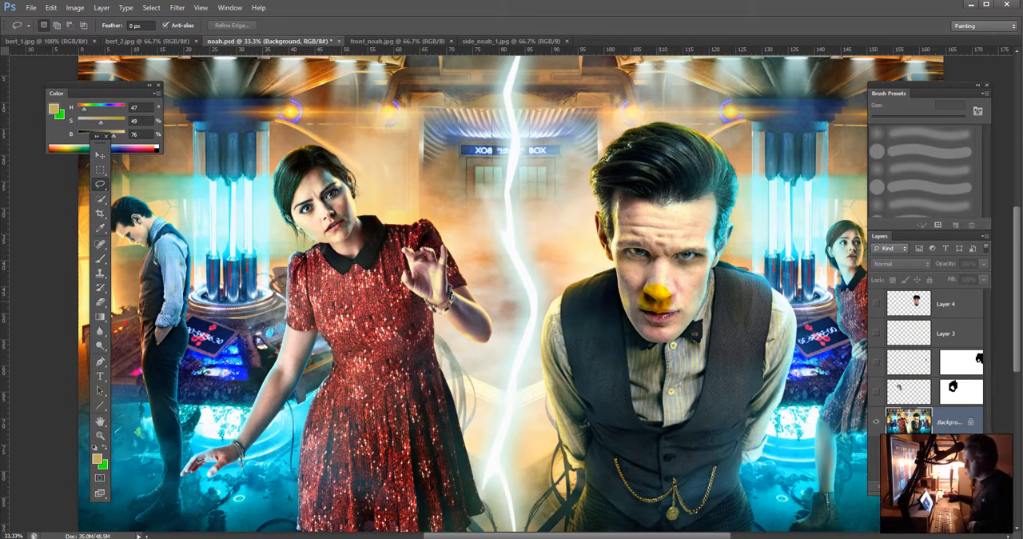
left_click(101, 198)
mouse_move(646, 286)
left_mouse_down()
mouse_move(659, 327)
mouse_move(643, 262)
mouse_move(674, 324)
mouse_move(661, 328)
mouse_move(684, 314)
mouse_move(697, 196)
left_mouse_up()
mouse_move(617, 195)
left_mouse_down()
mouse_move(595, 232)
mouse_move(604, 190)
mouse_move(588, 172)
left_mouse_up()
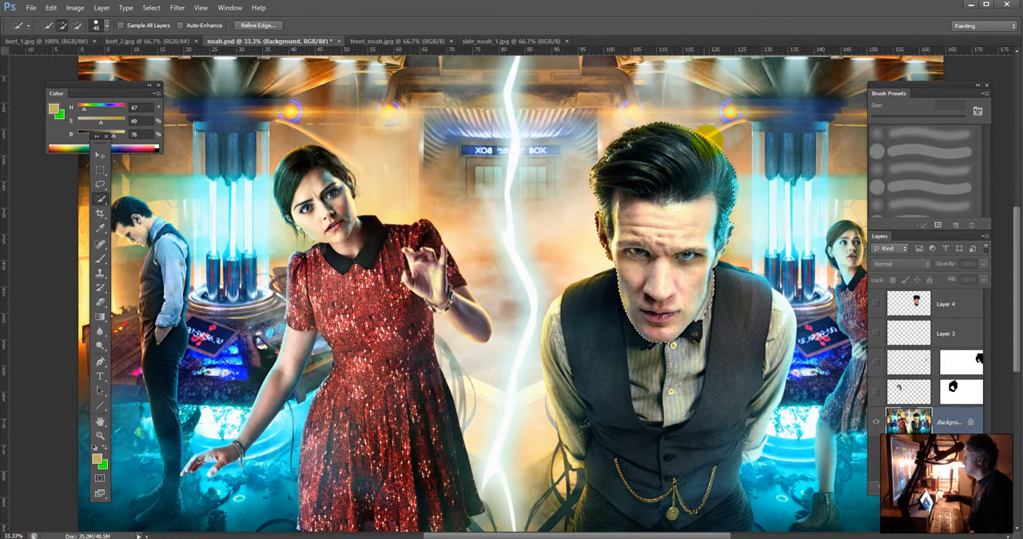
mouse_move(700, 127)
left_mouse_down()
mouse_move(721, 142)
mouse_move(726, 193)
left_mouse_up()
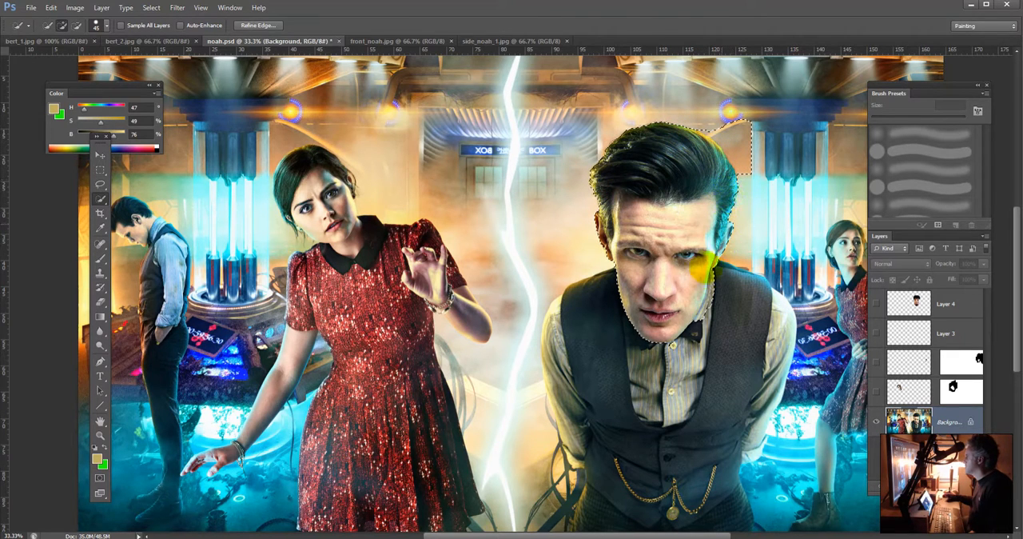
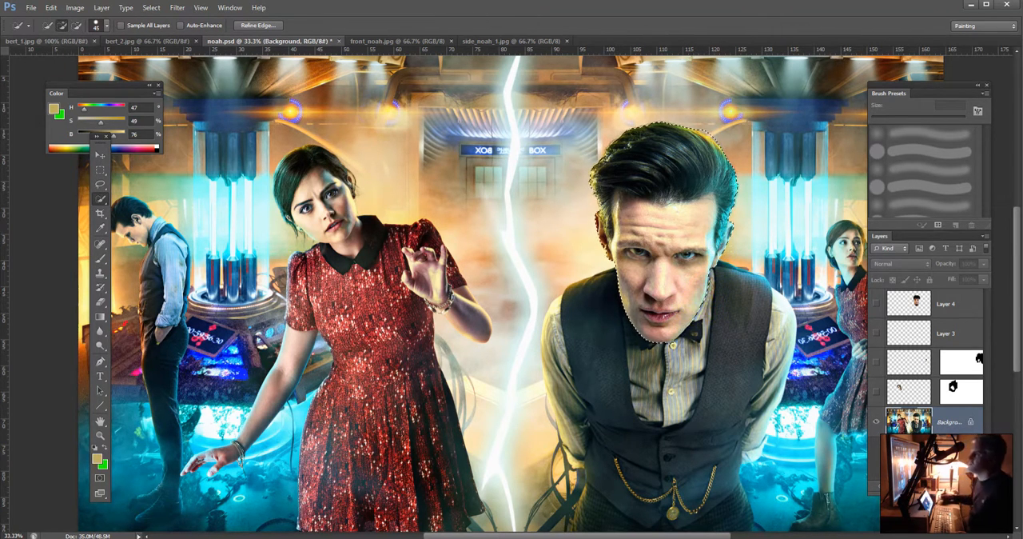
Step: Expand the selection around the large man's head by 8 pixels
left_click(151, 7)
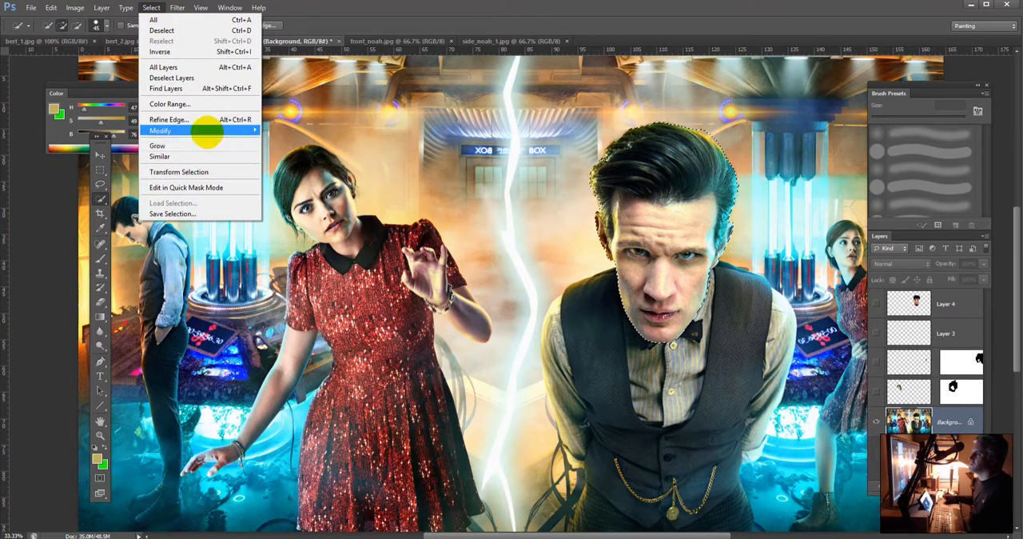
mouse_move(215, 130)
left_click(104, 155)
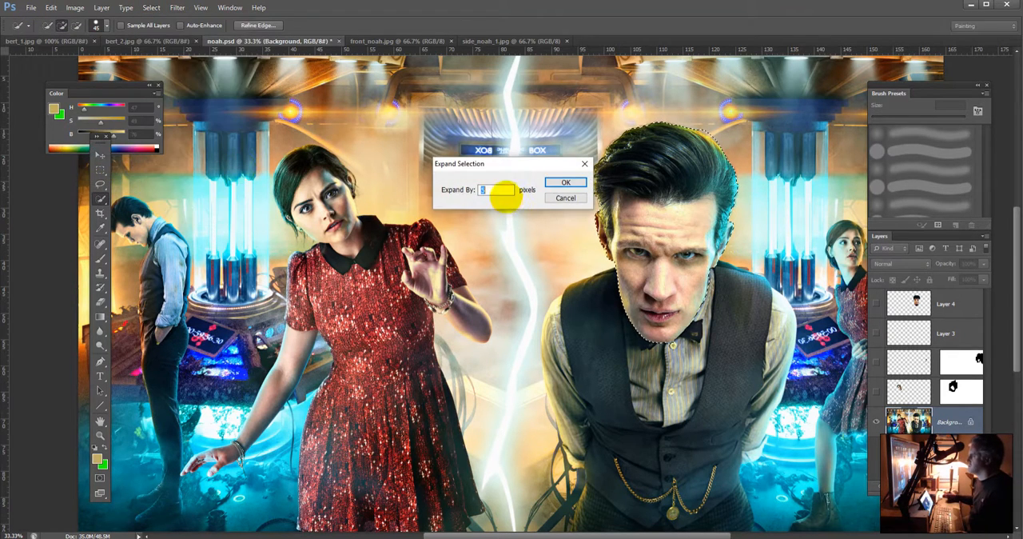
type("10")
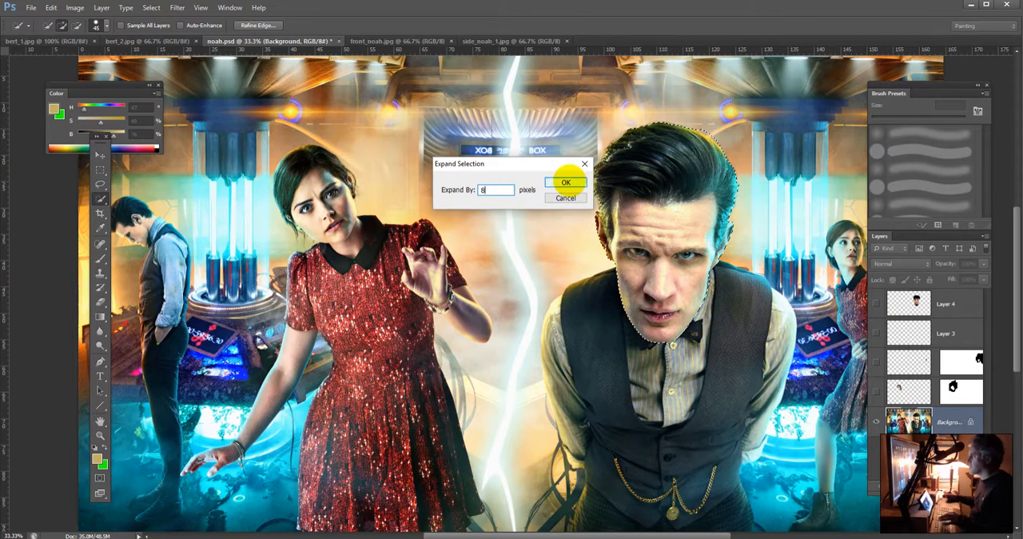
left_click(566, 181)
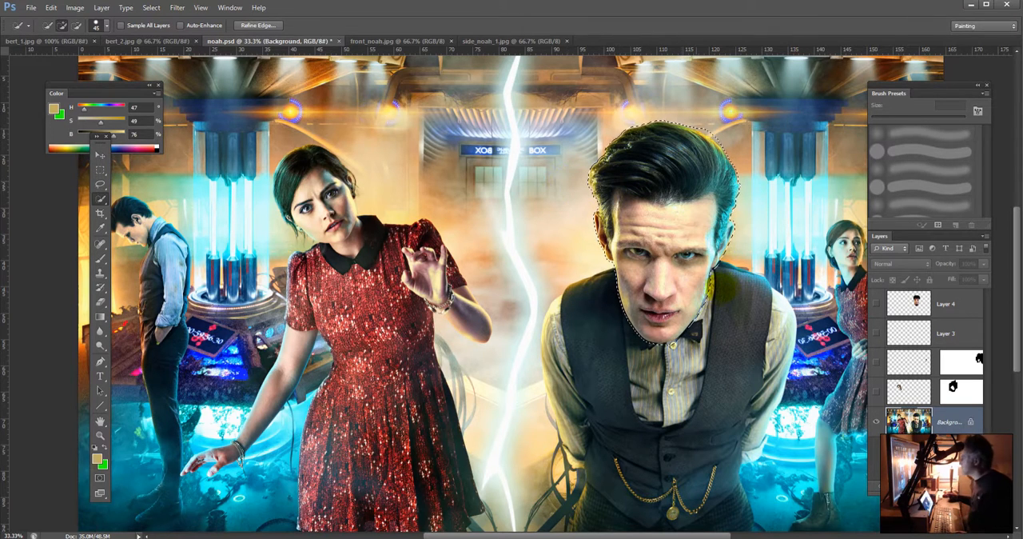
Step: Duplicate the Background layer and copy the selected head from the duplicate onto a new layer
key("alt")
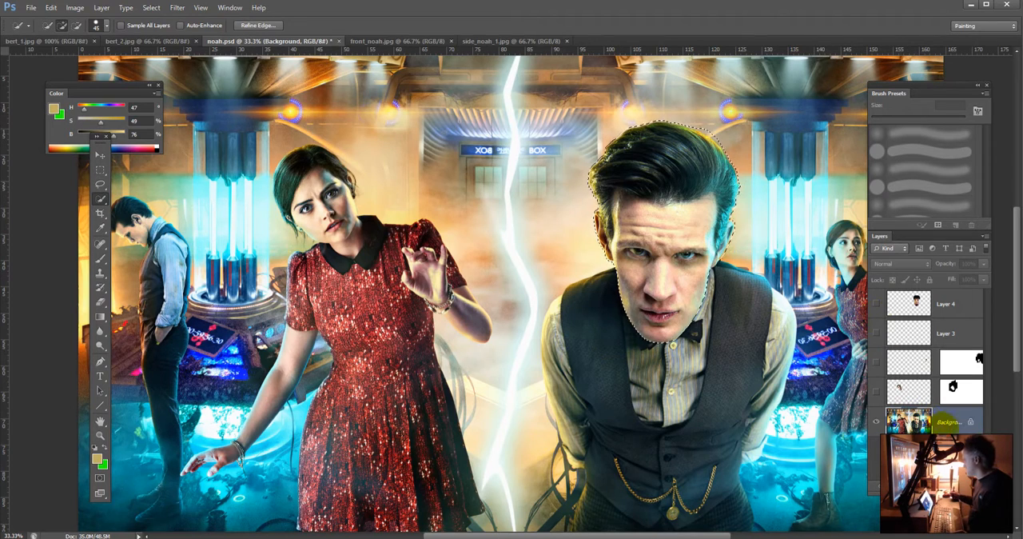
left_click_drag(954, 423, 956, 518)
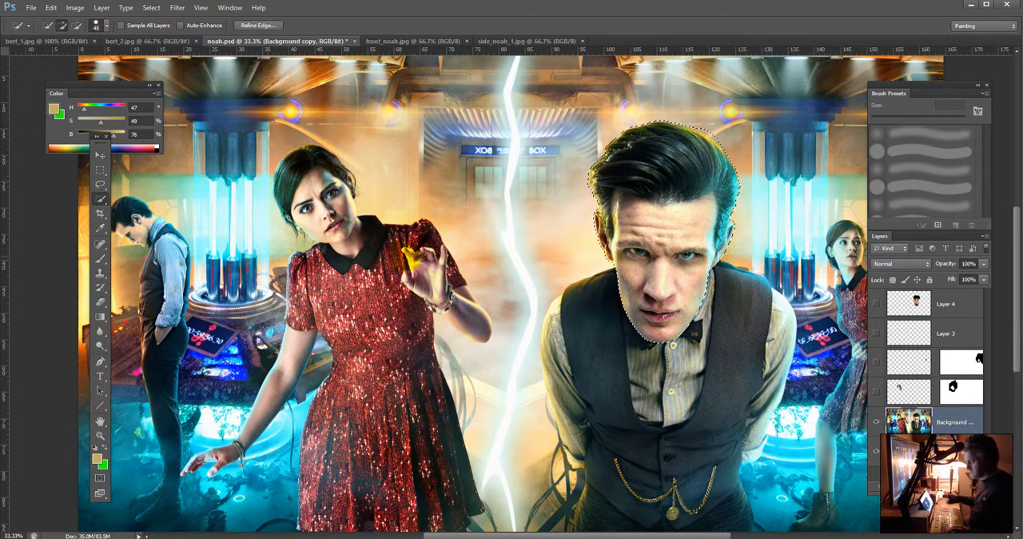
key("ctrl+j")
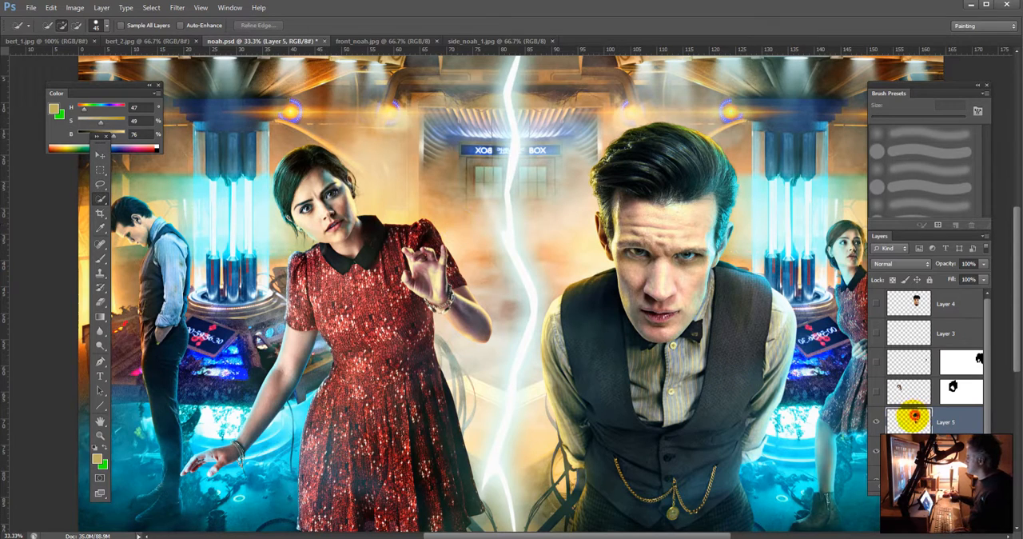
Step: Reload the head's outline as a selection, hide Layer 5, and fill the selection on Background copy with Content-Aware
left_click(918, 417, "ctrl")
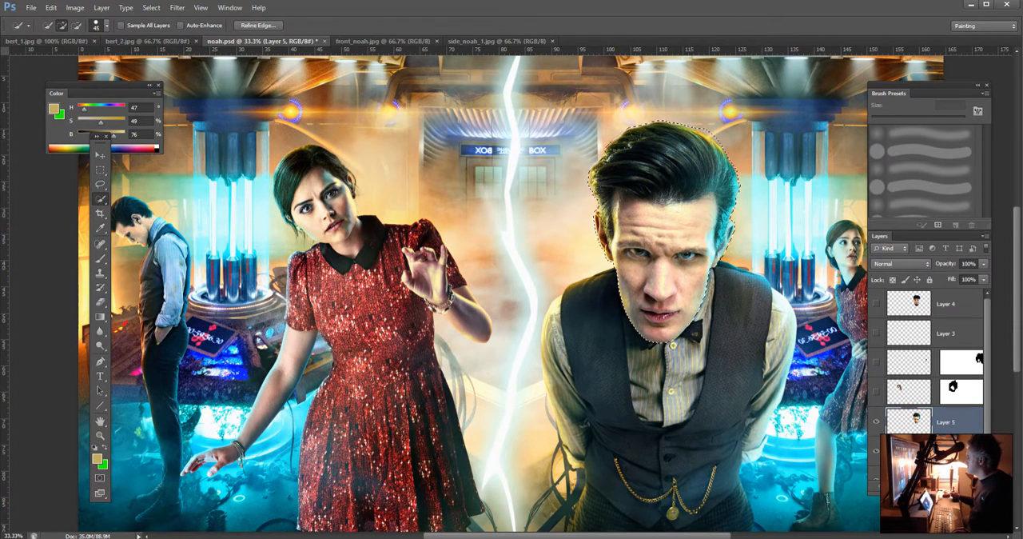
left_click(937, 451)
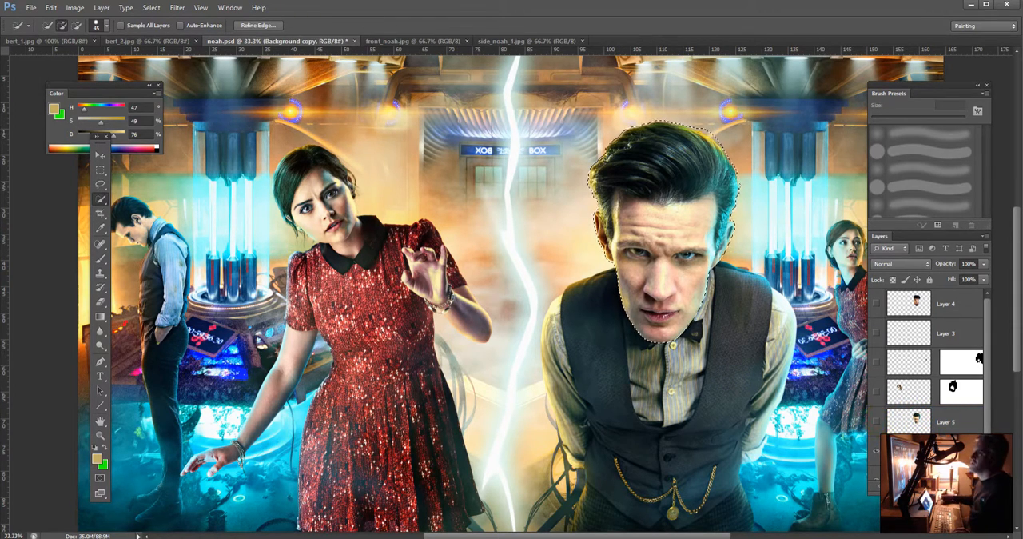
left_click(50, 7)
left_click(96, 164)
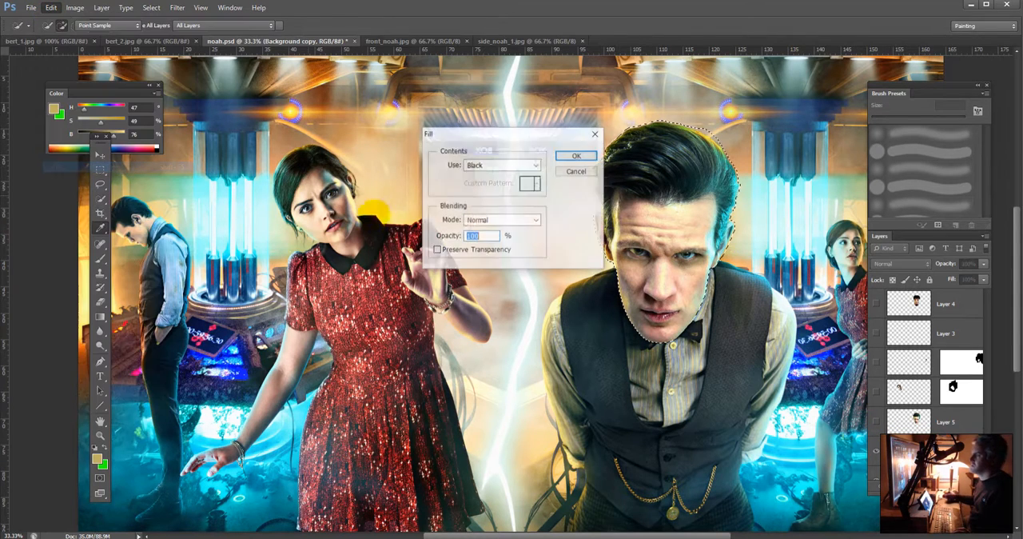
left_click(520, 164)
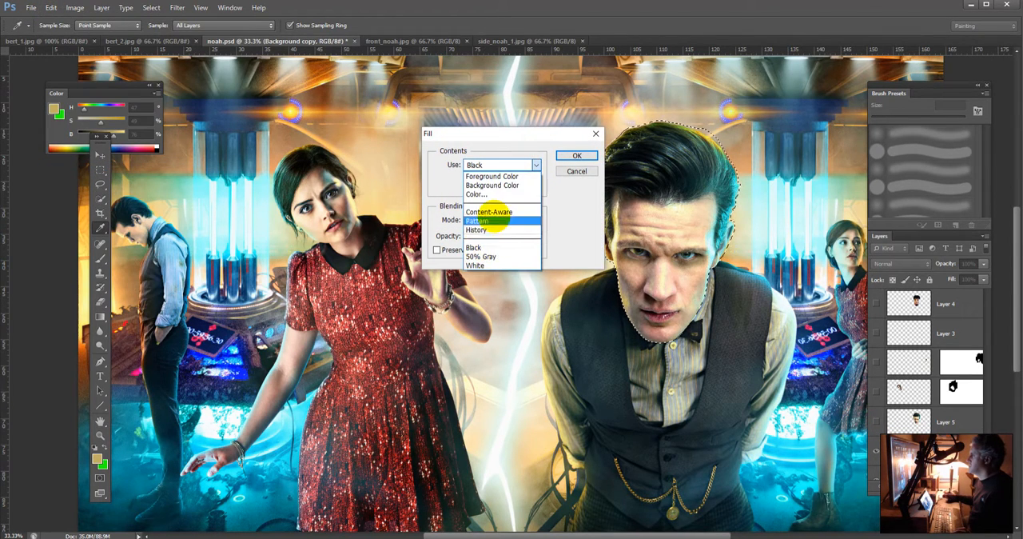
left_click(497, 211)
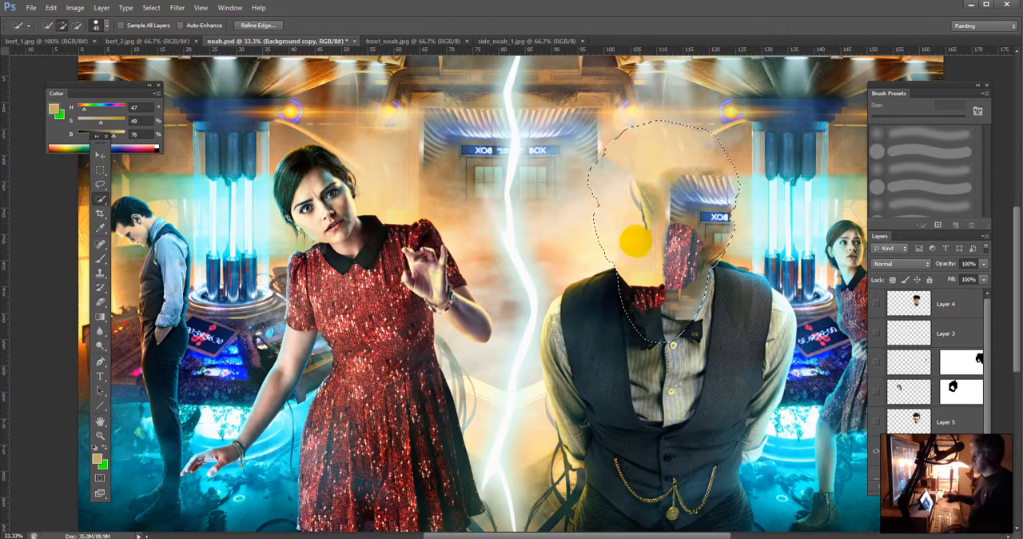
Step: Paint over the fill's leftover fragments inside the head selection with a soft 400 px brush at 30% opacity, using colors sampled nearby
key("b")
left_click(614, 232, "alt")
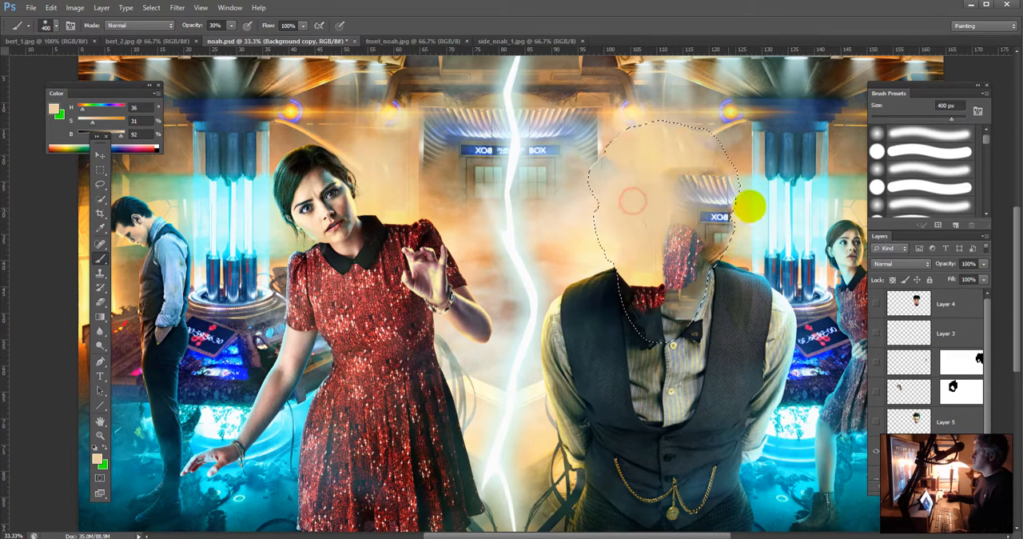
left_click(731, 201, "alt")
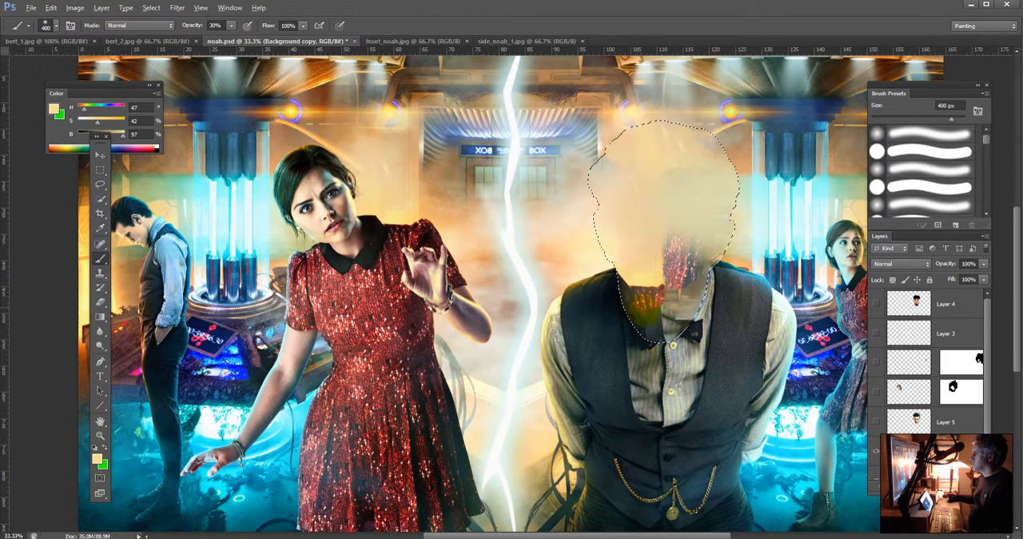
left_click(635, 280, "alt")
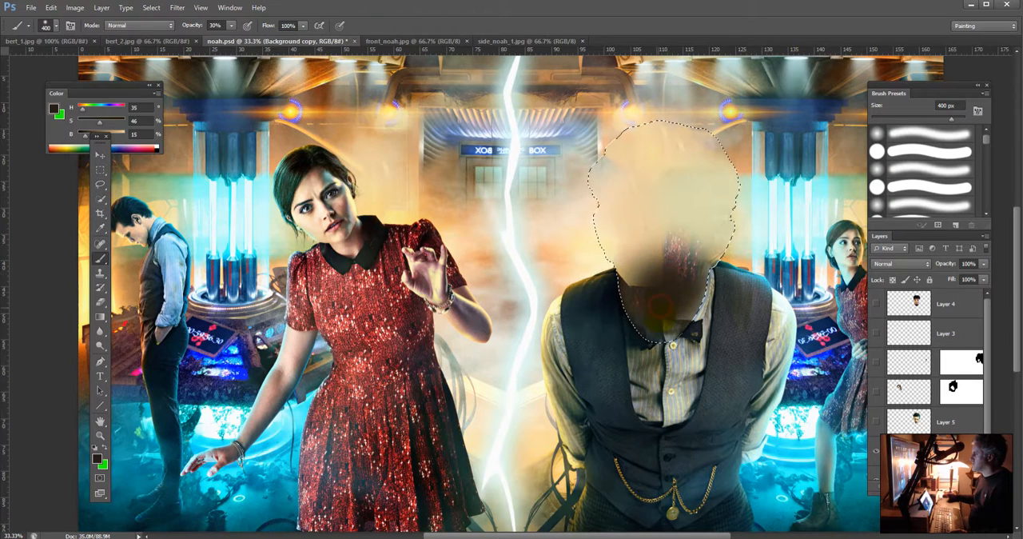
left_click(672, 344, "alt")
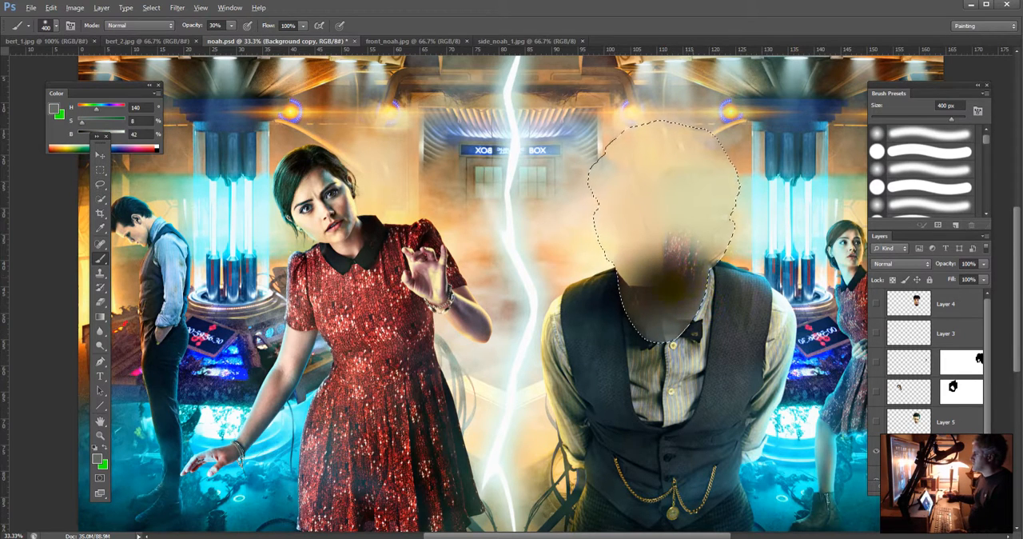
left_click(624, 284, "alt")
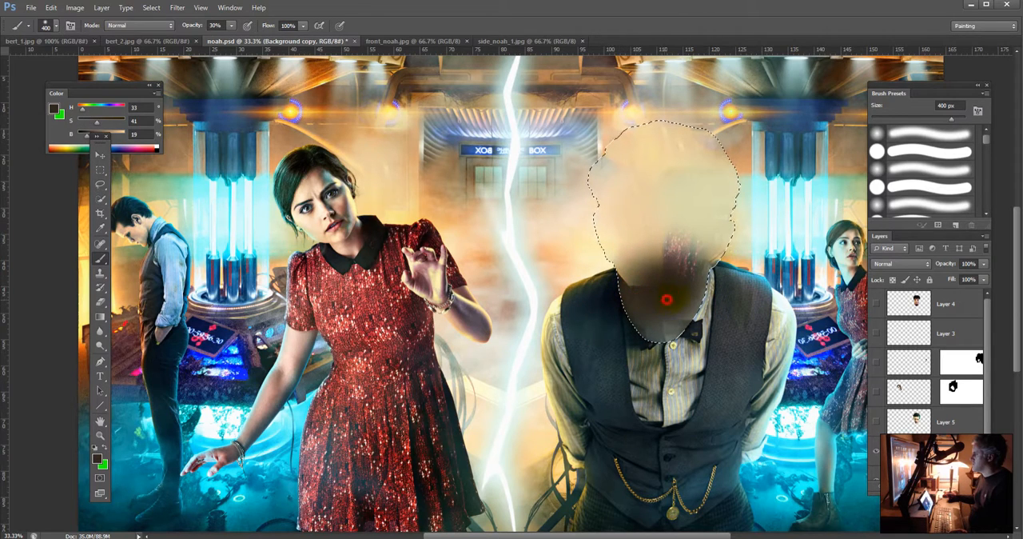
left_click(721, 194, "alt")
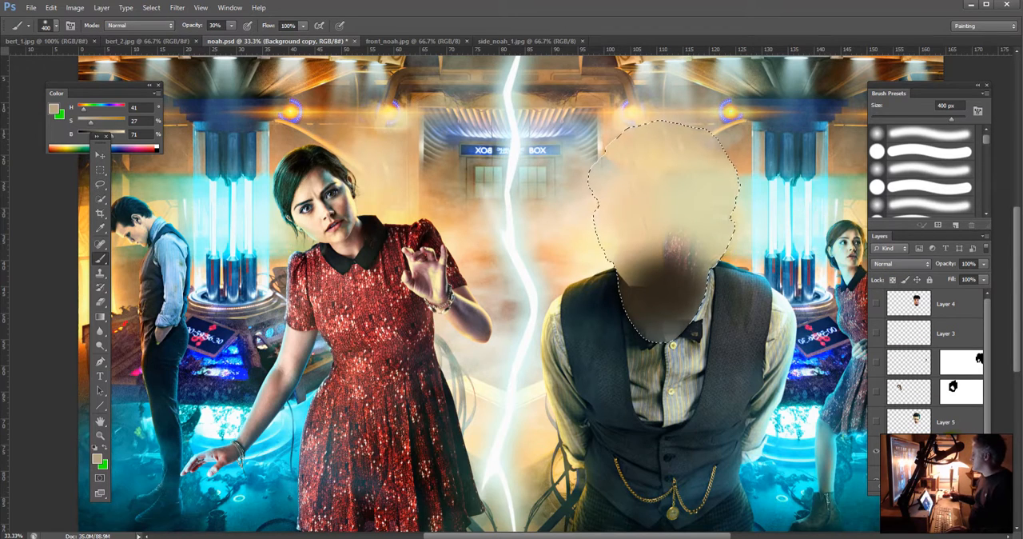
Step: Show Layer 5 with the original head again, and make Layer 4 with the pasted head visible and active
left_click(946, 421)
left_click(876, 421)
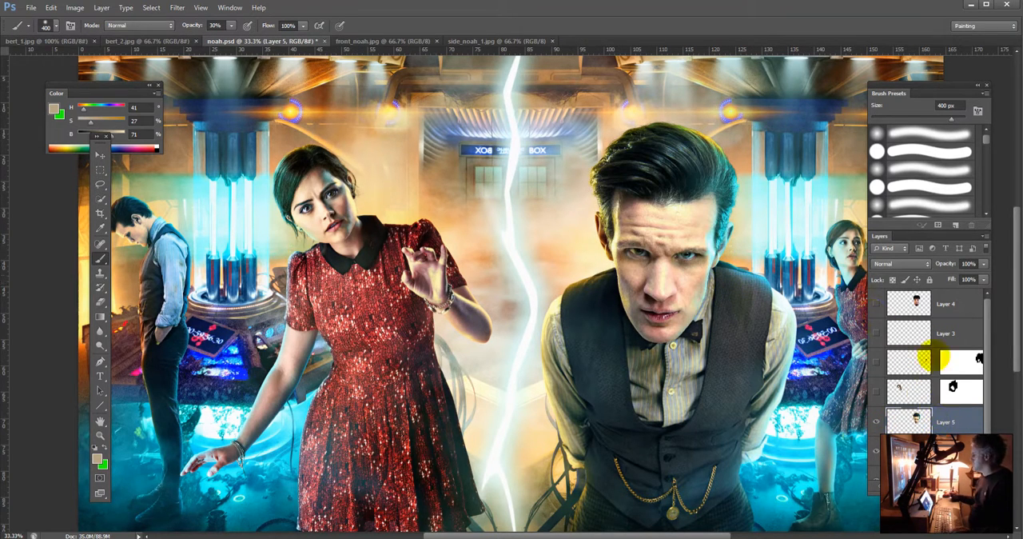
left_click(956, 304)
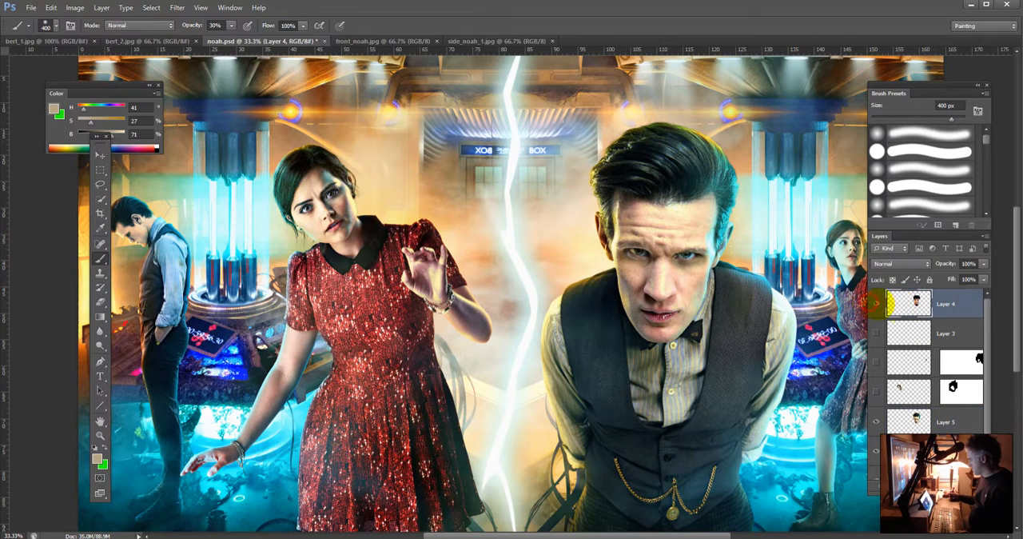
left_click(876, 304)
Step: Match the pasted head's colors to Layer 5 of noah.psd with Match Color
left_click(50, 8)
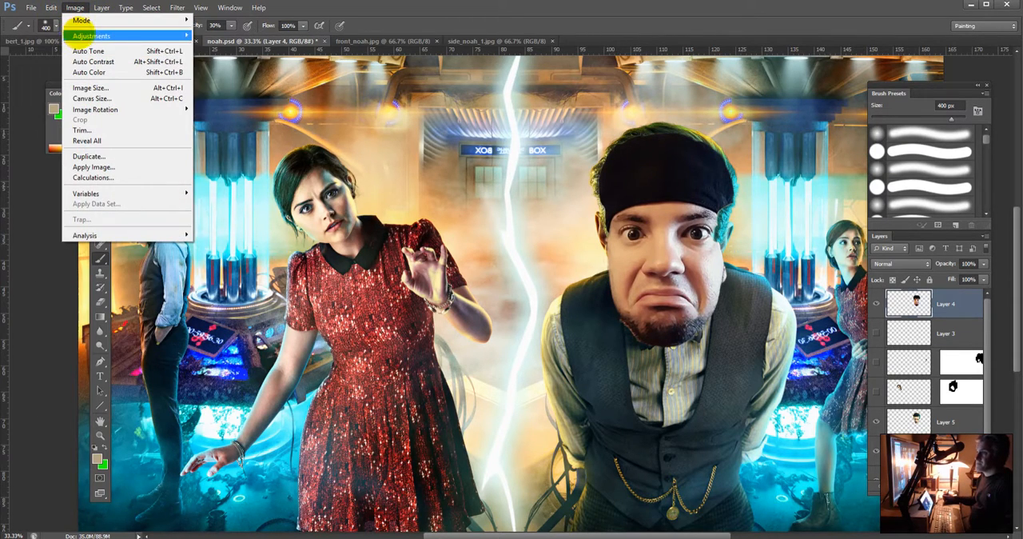
mouse_move(112, 36)
left_click(239, 264)
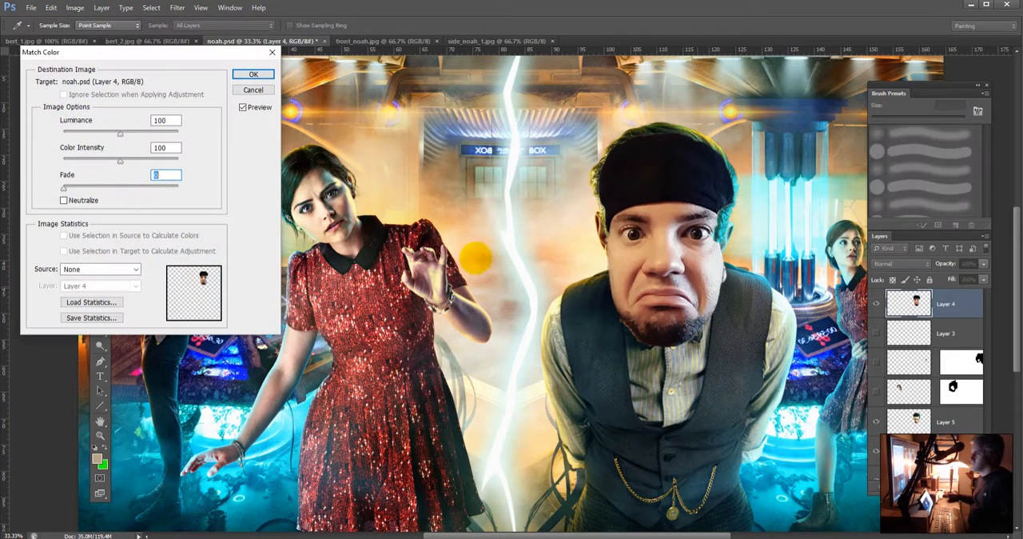
left_click(121, 269)
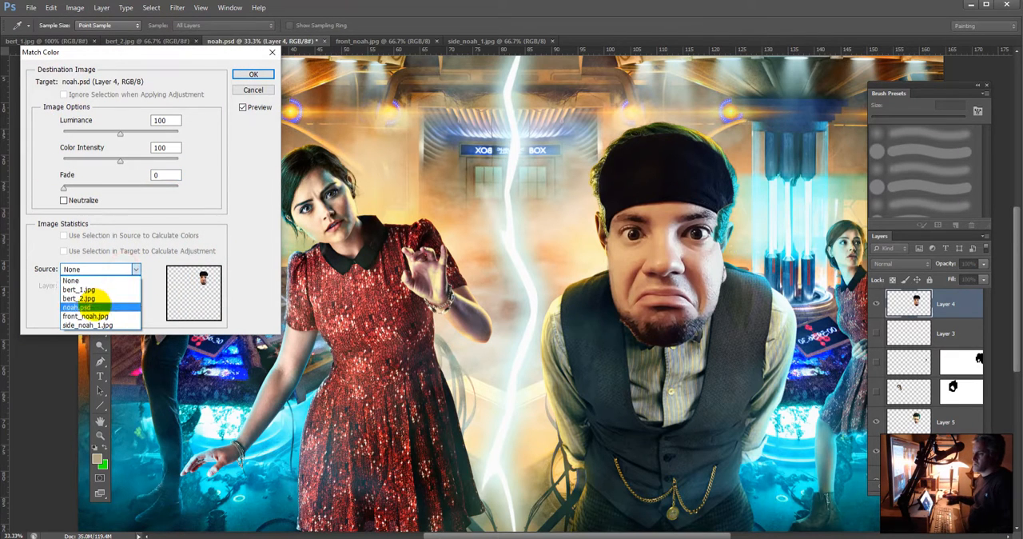
left_click(92, 307)
left_click(104, 285)
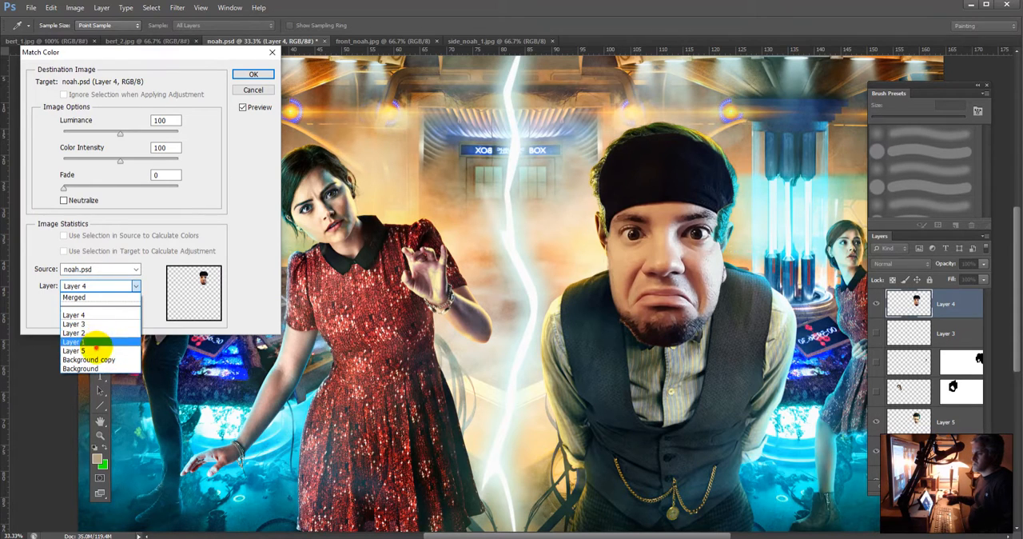
left_click(92, 350)
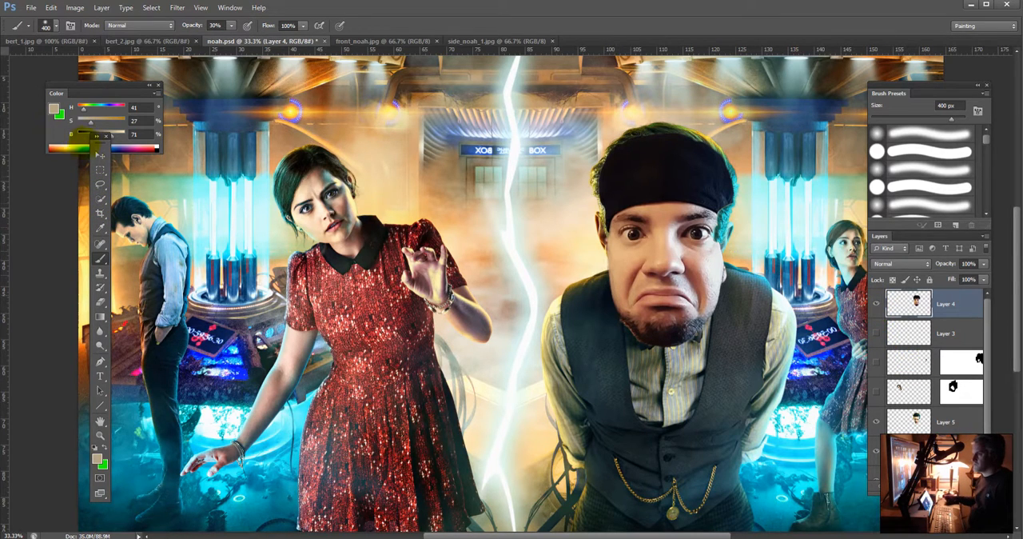
Step: Move the pasted head into the gap between the two large figures and dodge its left cheek edge in Midtones at 80 px
key("v")
mouse_move(729, 283)
left_mouse_down()
mouse_move(582, 276)
mouse_move(599, 270)
left_mouse_up()
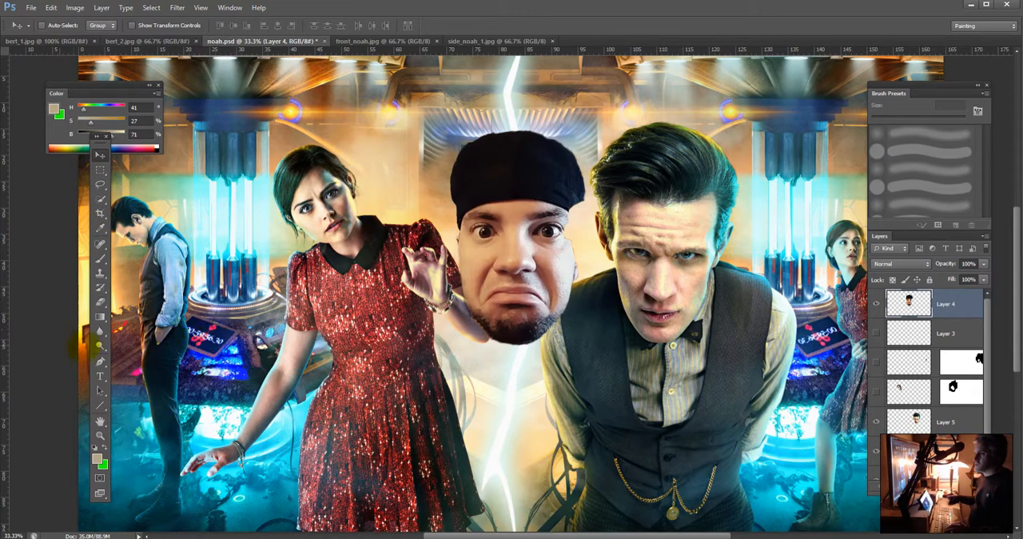
left_click(100, 345)
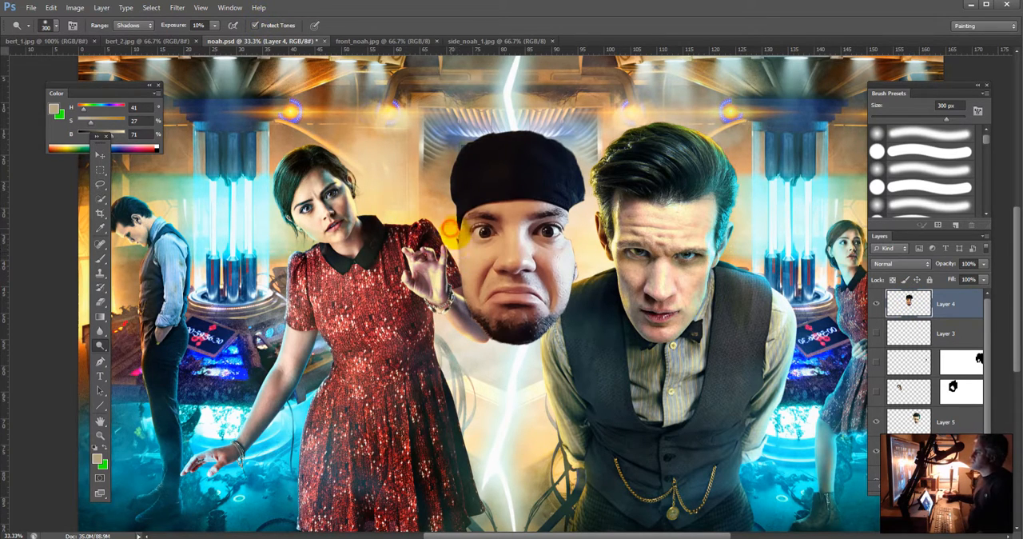
left_click(133, 24)
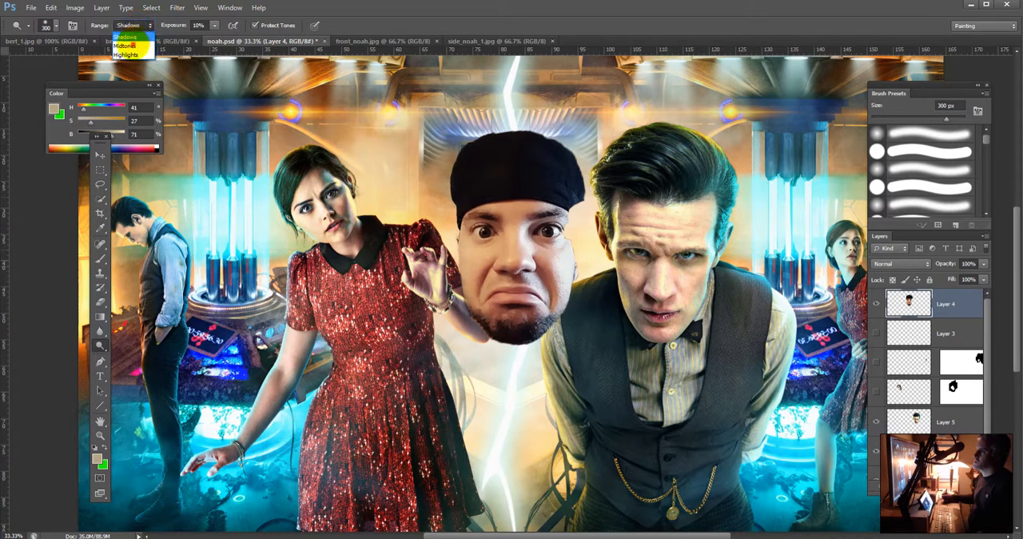
left_click(128, 40)
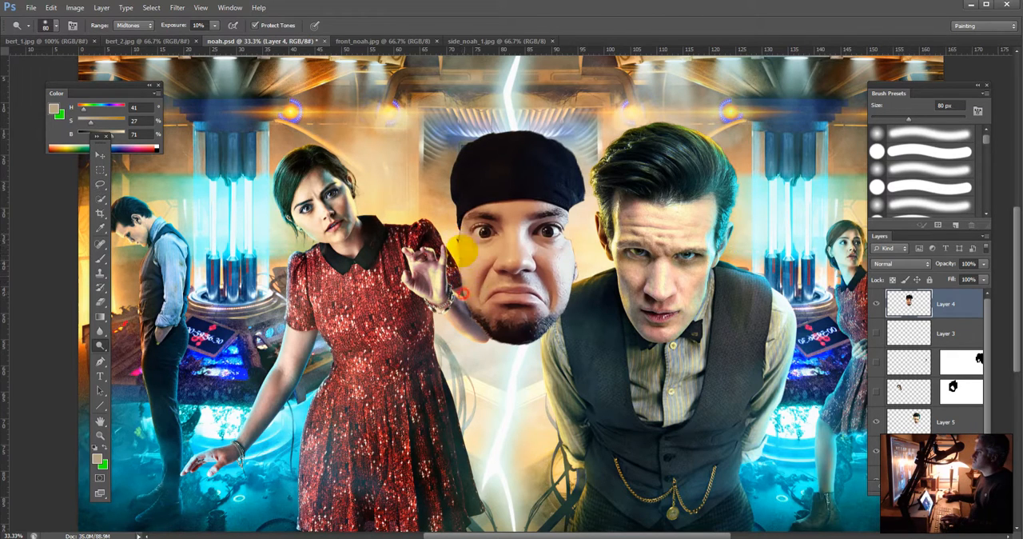
left_click_drag(461, 251, 461, 269)
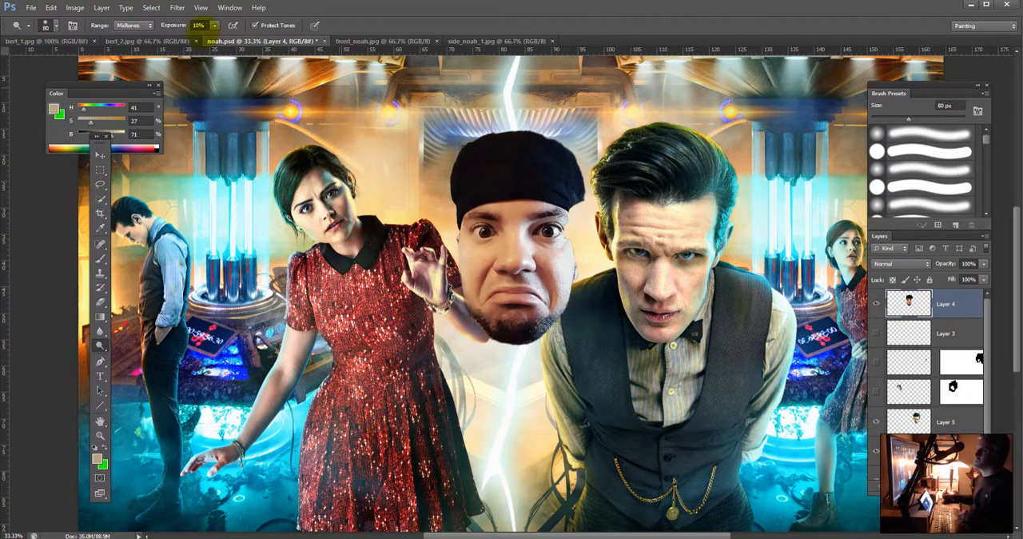
Step: Turn off Protect Tones and dodge the pasted face's side edges and the areas below both eyes
left_click(255, 25)
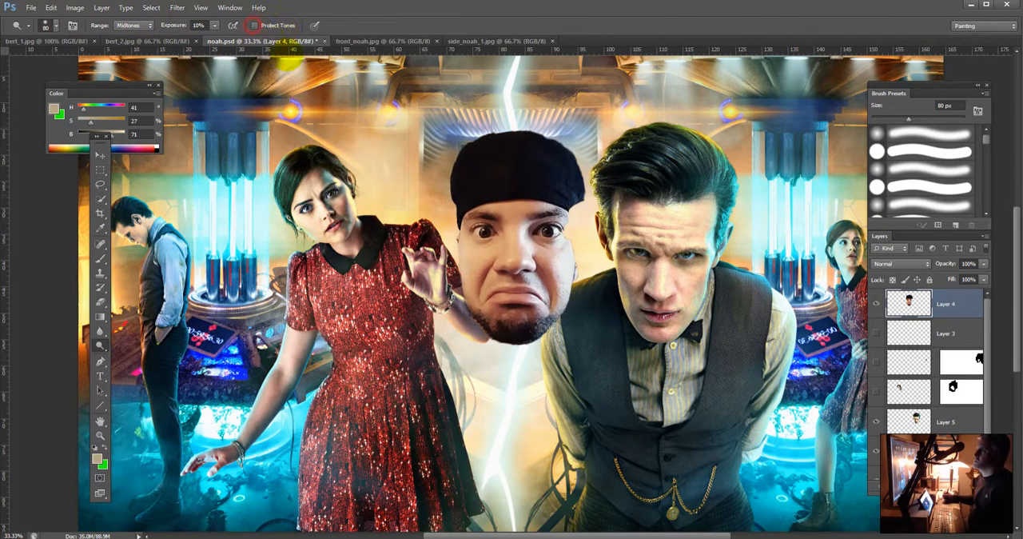
mouse_move(456, 247)
left_mouse_down()
mouse_move(462, 235)
mouse_move(465, 275)
mouse_move(463, 260)
mouse_move(458, 267)
left_mouse_up()
mouse_move(575, 259)
left_mouse_down()
mouse_move(556, 264)
mouse_move(566, 256)
mouse_move(571, 285)
left_mouse_up()
mouse_move(573, 261)
left_mouse_down()
mouse_move(563, 318)
mouse_move(549, 326)
mouse_move(556, 299)
left_mouse_up()
mouse_move(491, 255)
left_mouse_down()
mouse_move(495, 270)
mouse_move(498, 255)
mouse_move(474, 260)
left_mouse_up()
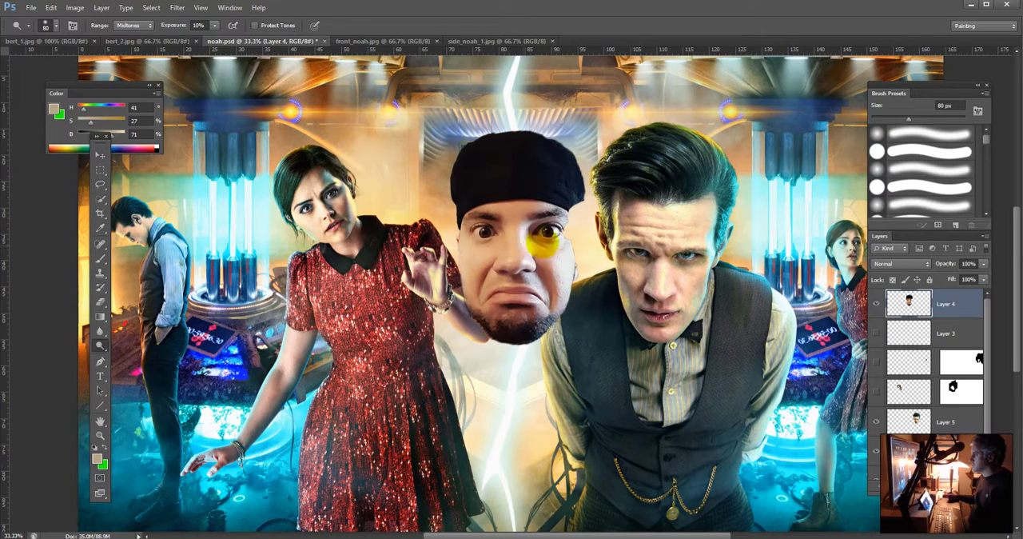
mouse_move(543, 245)
left_mouse_down()
mouse_move(567, 253)
mouse_move(512, 245)
left_mouse_up()
Step: Dodge the middle of the pasted face around the nose, enlarging the brush up to 175 px and raising exposure to 30%
key("bracketright")
key("bracketright")
key("bracketright")
key("bracketright")
key("bracketright")
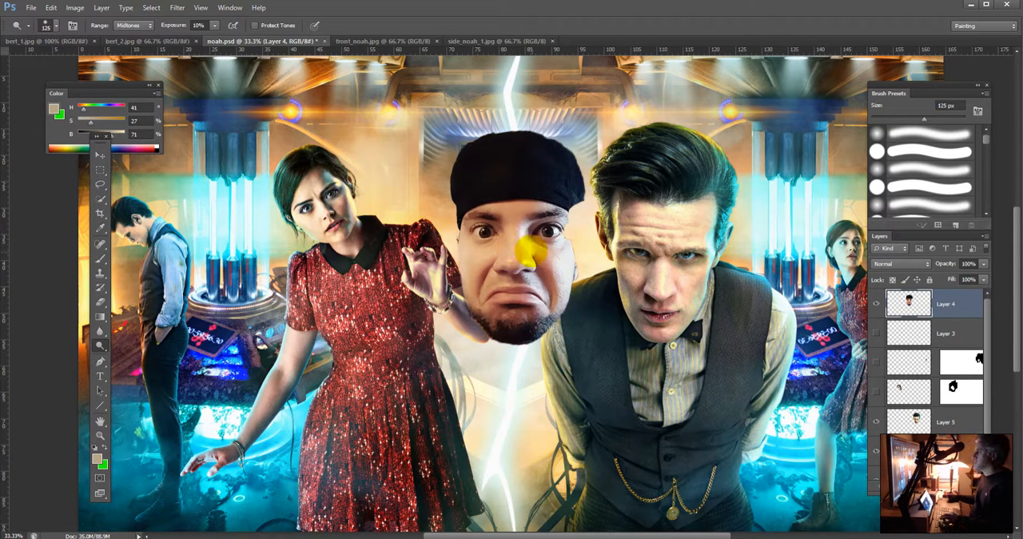
left_click_drag(519, 232, 527, 248)
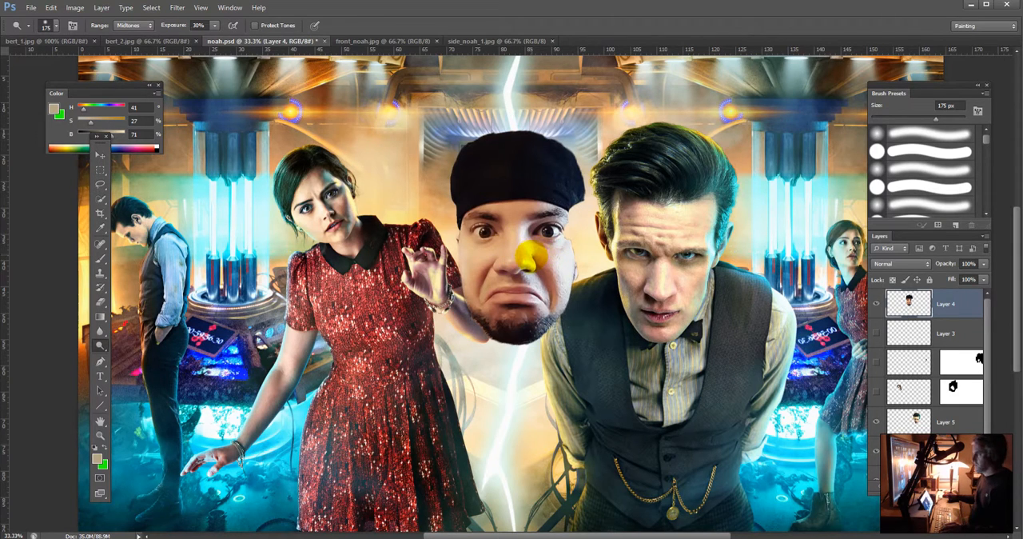
mouse_move(521, 247)
left_mouse_down()
mouse_move(508, 230)
mouse_move(534, 210)
mouse_move(510, 228)
mouse_move(524, 268)
mouse_move(541, 278)
left_mouse_up()
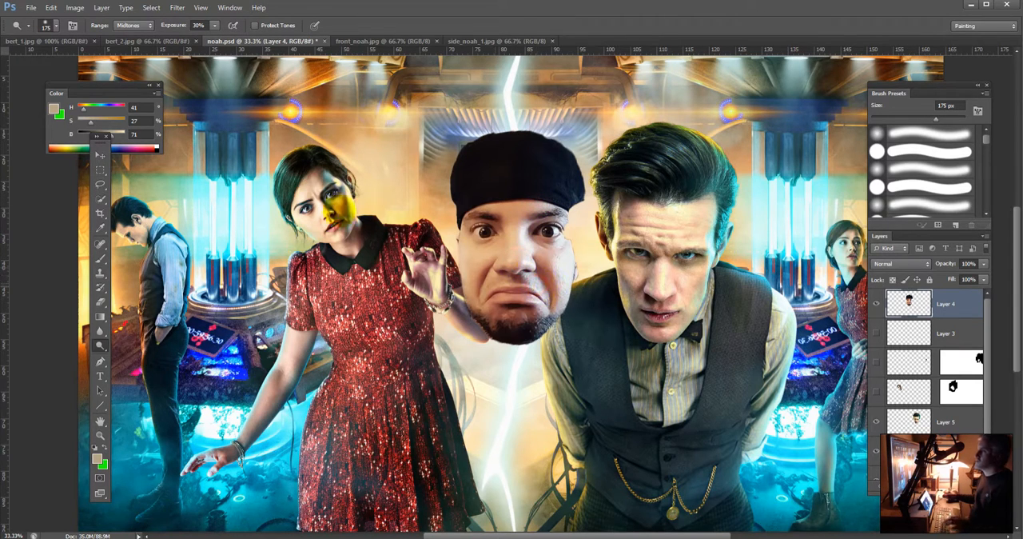
Step: Turn on Protect Tones, set the exposure to 80%, and dodge the pasted face's cheek and forehead at 175 px
left_click(254, 24)
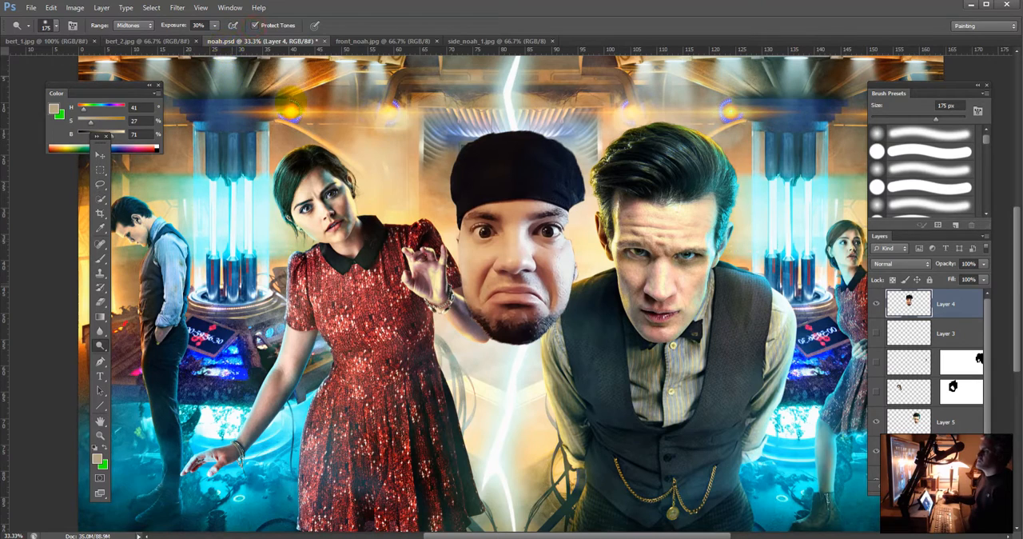
key("8")
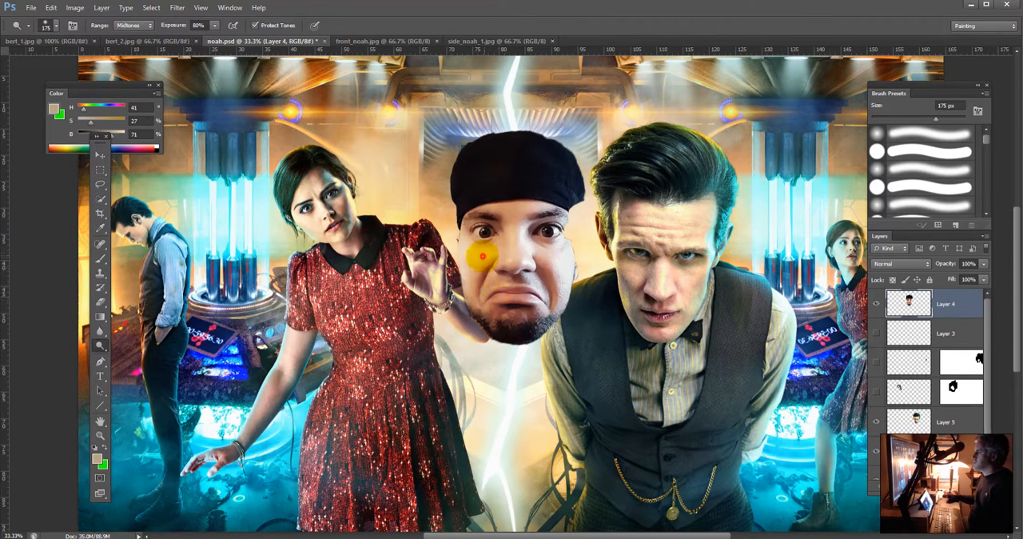
left_click(482, 256)
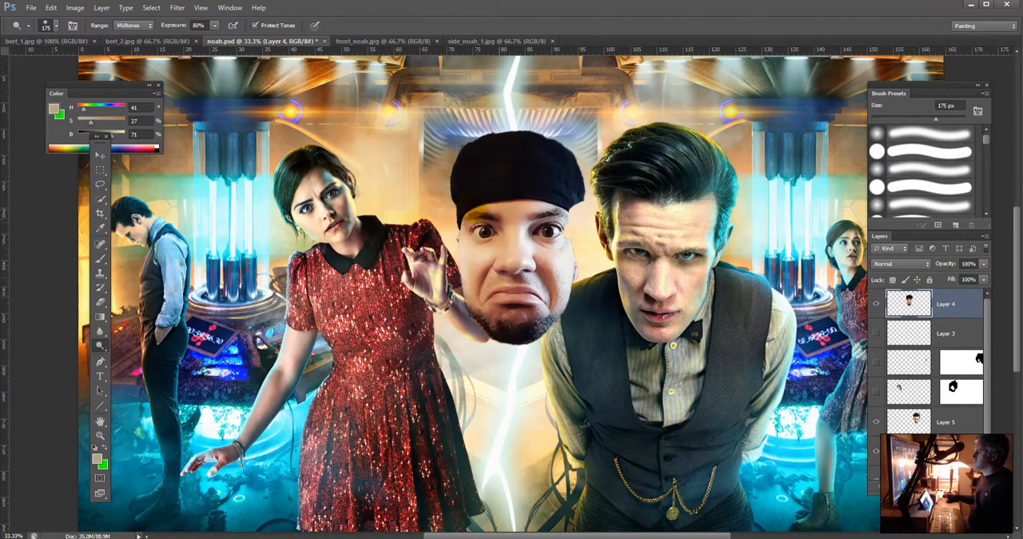
left_click(509, 210)
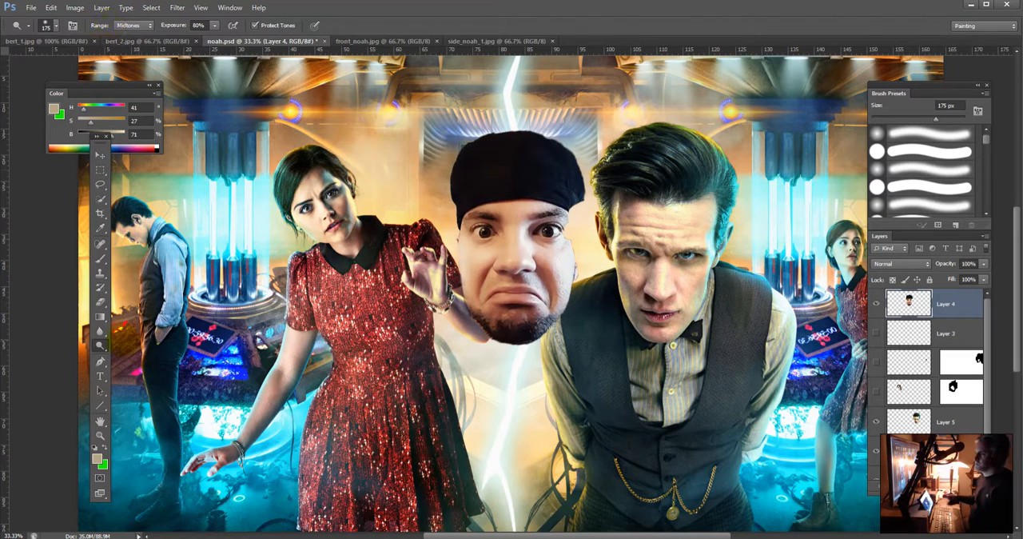
Step: Switch to the Burn tool in Midtones at 30% exposure, with a 200 px brush and Protect Tones turned on
right_click(100, 345)
left_click(140, 356)
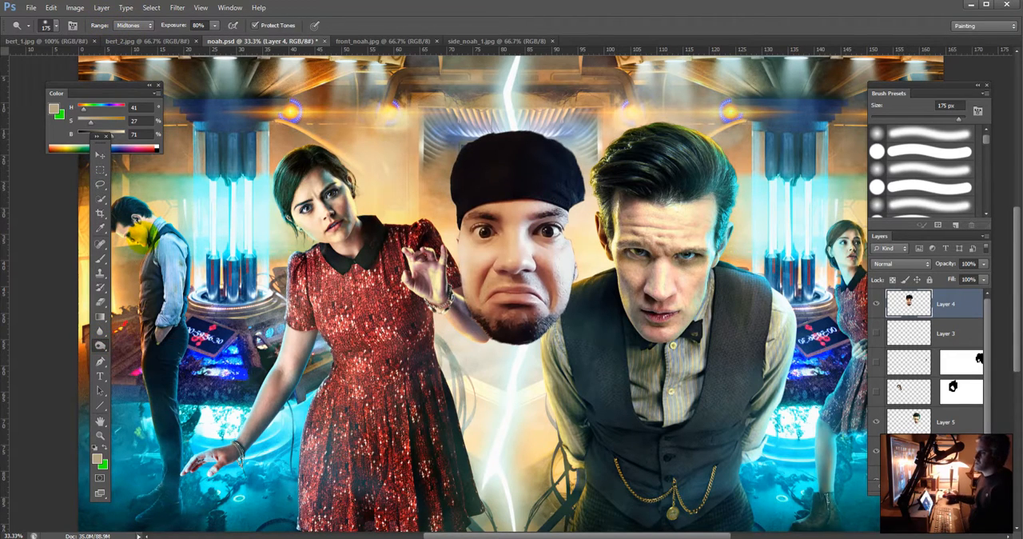
left_click(128, 25)
left_click(126, 44)
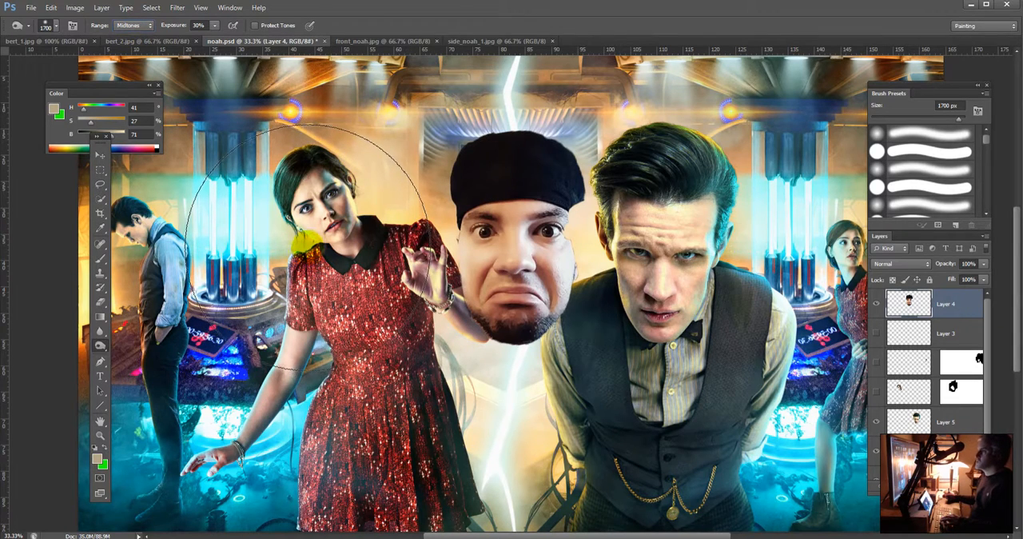
left_click(51, 256)
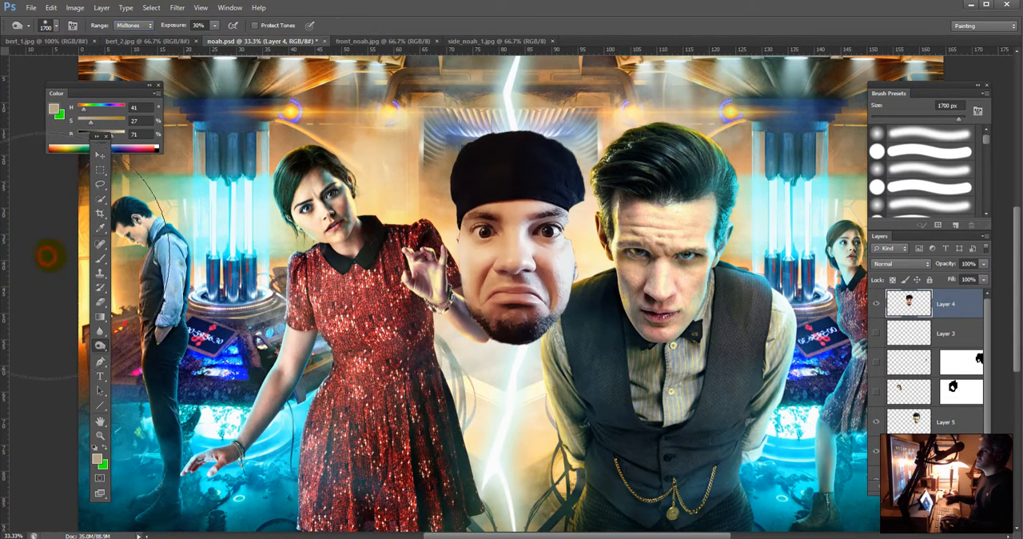
key("[")
key("[")
key("[")
key("[")
key("[")
key("[")
key("[")
key("[")
key("[")
key("[")
key("[")
key("[")
key("[")
key("[")
key("[")
key("[")
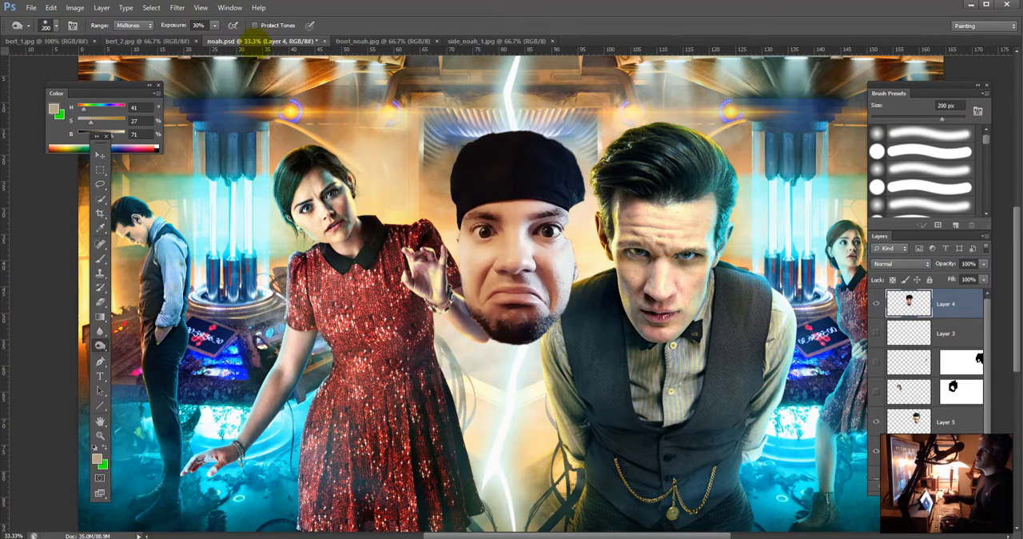
left_click(255, 25)
Step: Burn the pasted face's nose, cheeks and jaw at 200 px, and refine the cheeks at 125 px
left_click_drag(516, 218, 521, 257)
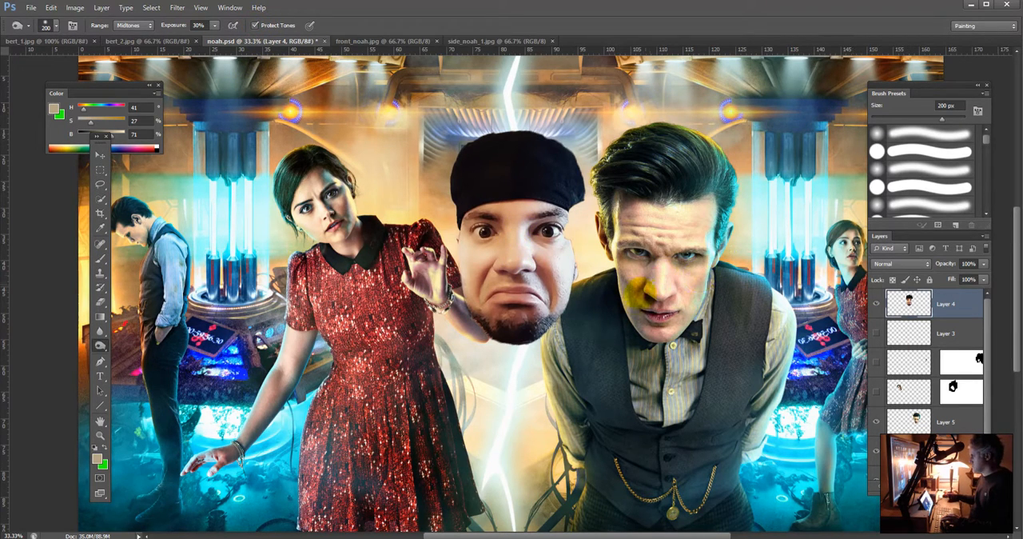
left_click_drag(470, 276, 488, 274)
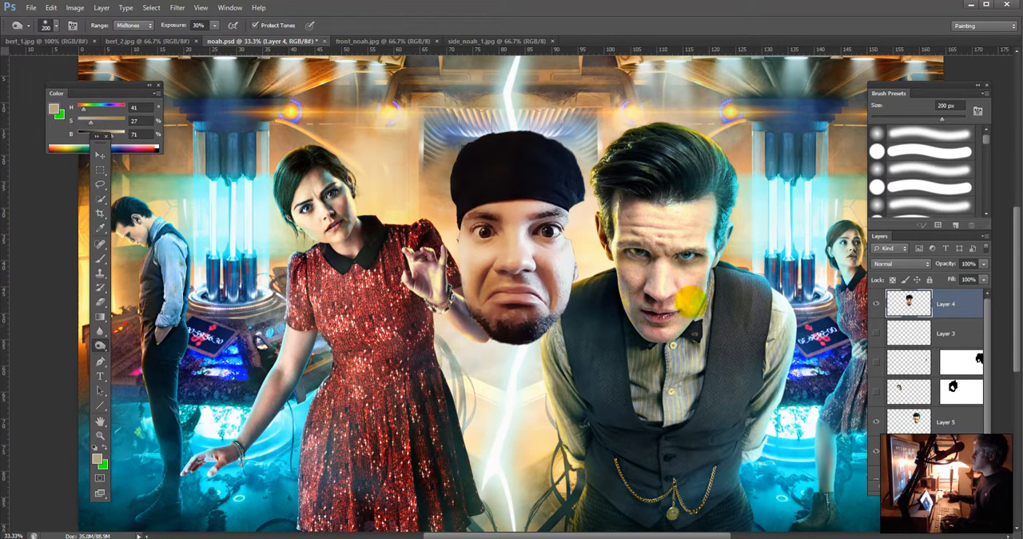
left_click_drag(502, 308, 491, 310)
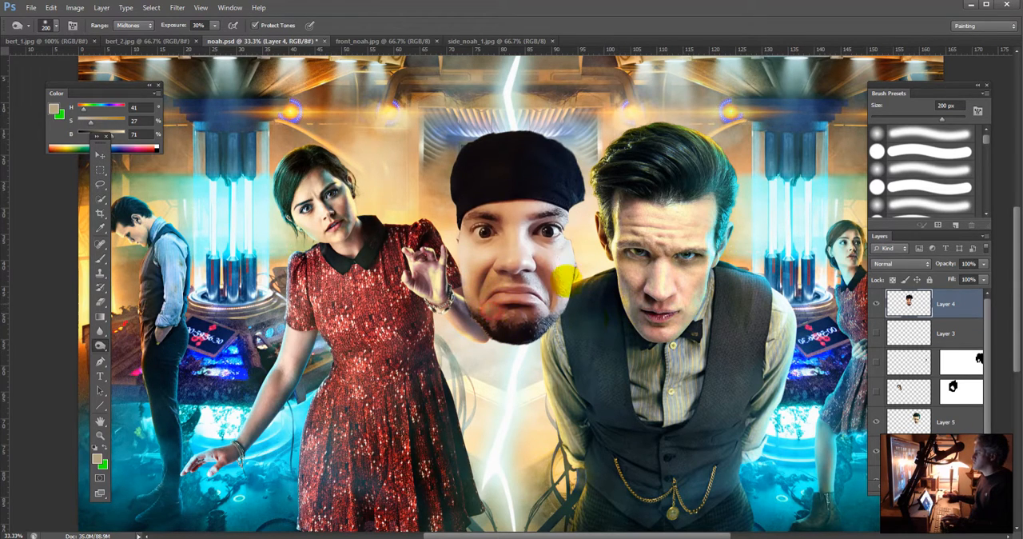
key("bracketleft")
key("bracketleft")
left_click_drag(507, 277, 506, 279)
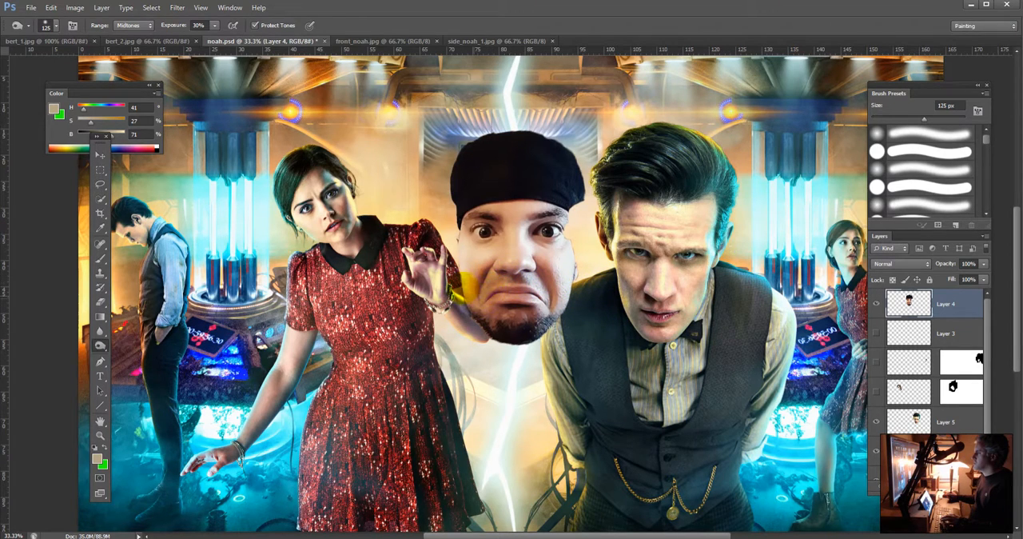
left_click_drag(468, 256, 468, 260)
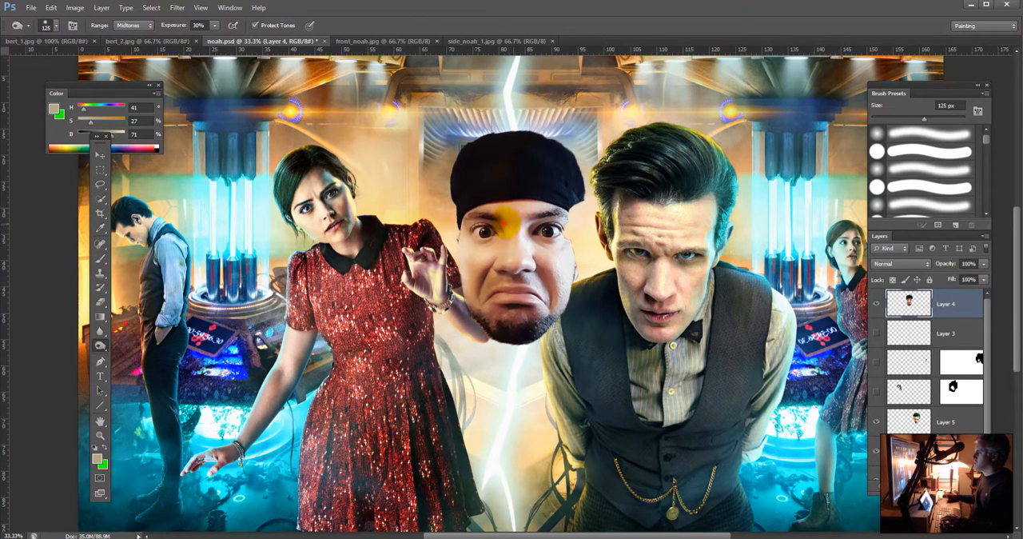
Step: Burn around both eyes and brows of the pasted face at 125 px, and touch up the area beneath one eye at 80 px
left_click(534, 231)
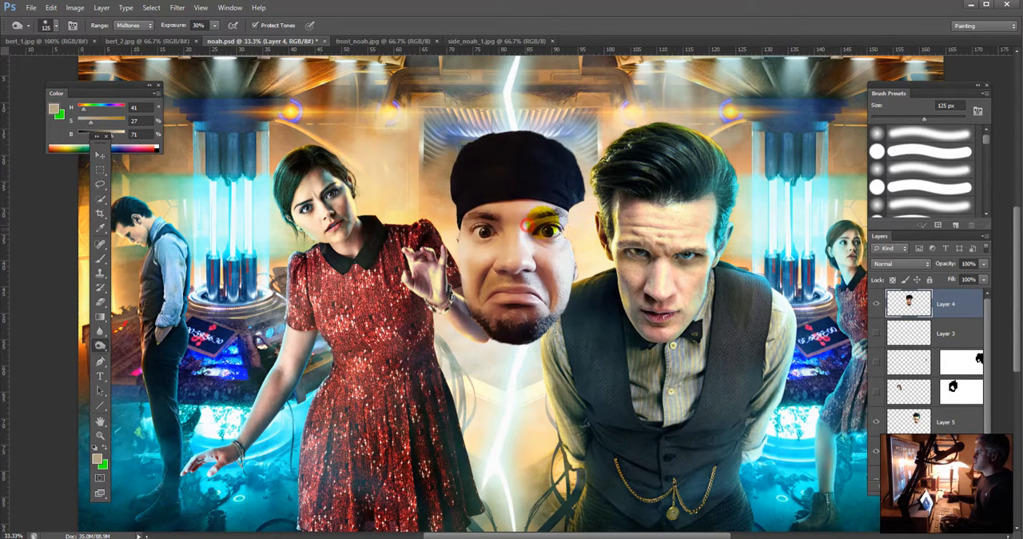
left_click_drag(556, 222, 534, 230)
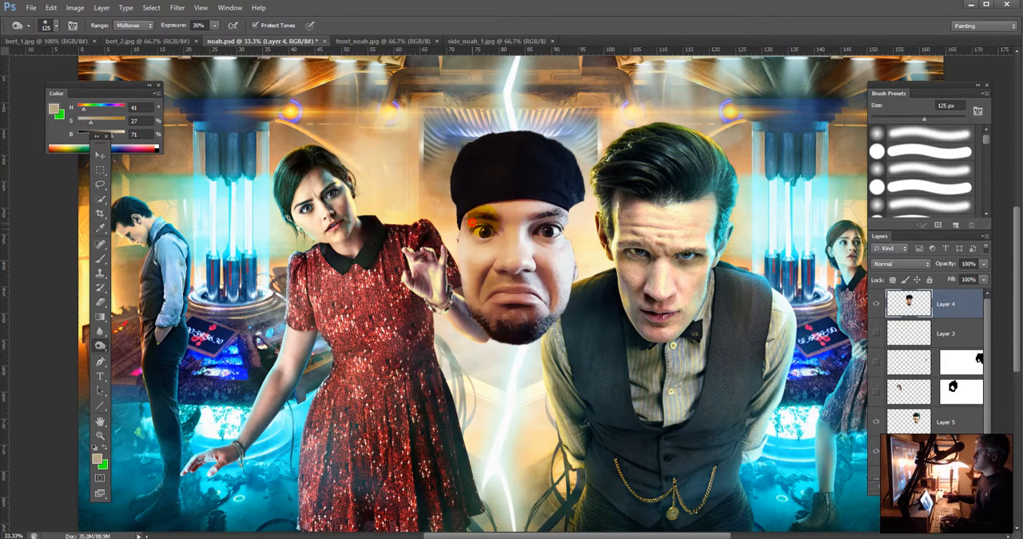
left_click_drag(494, 229, 474, 229)
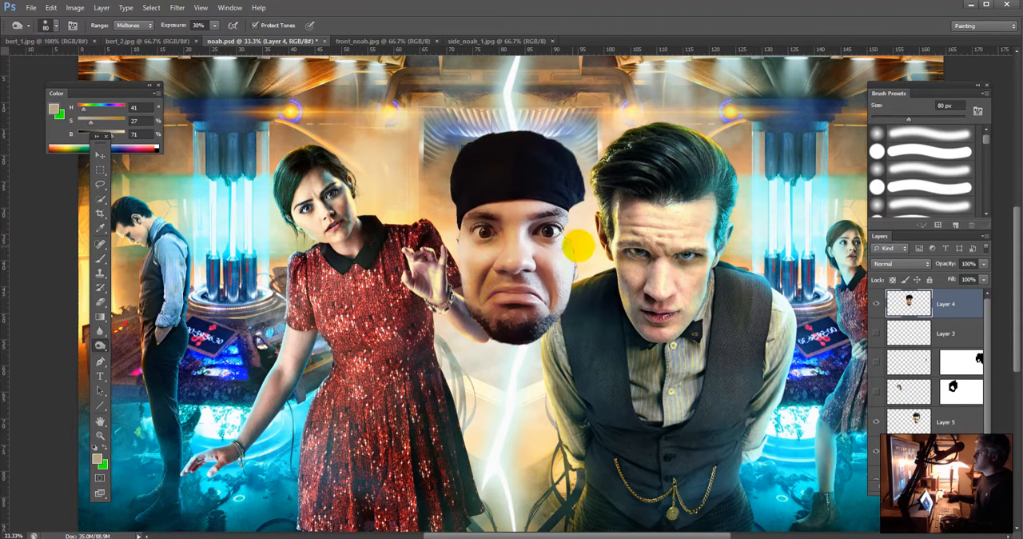
left_click(548, 261)
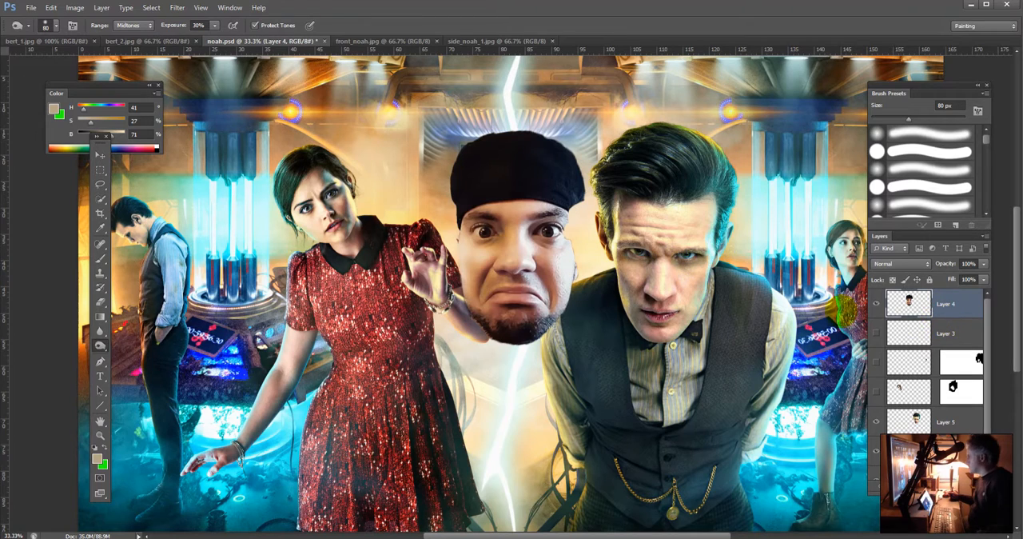
Step: Start Match Color on Layer 4 with noah.psd as the source and Layer 5 as the reference layer
left_click(75, 7)
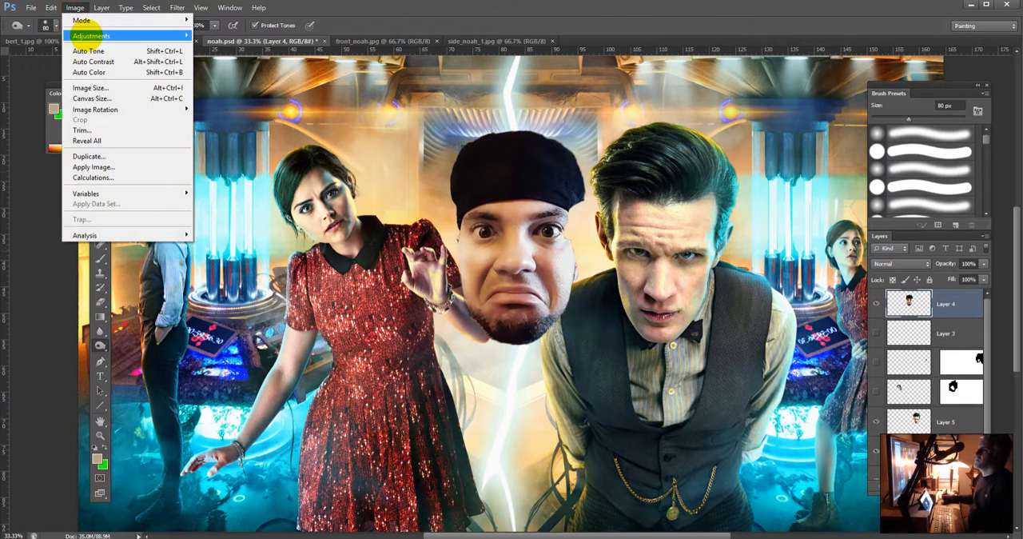
mouse_move(88, 35)
left_click(272, 267)
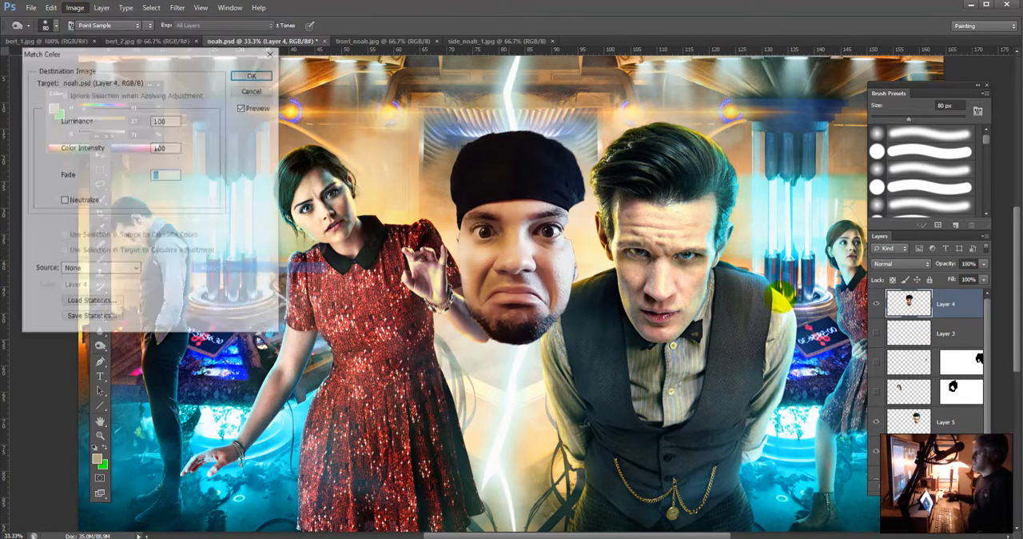
left_click(100, 269)
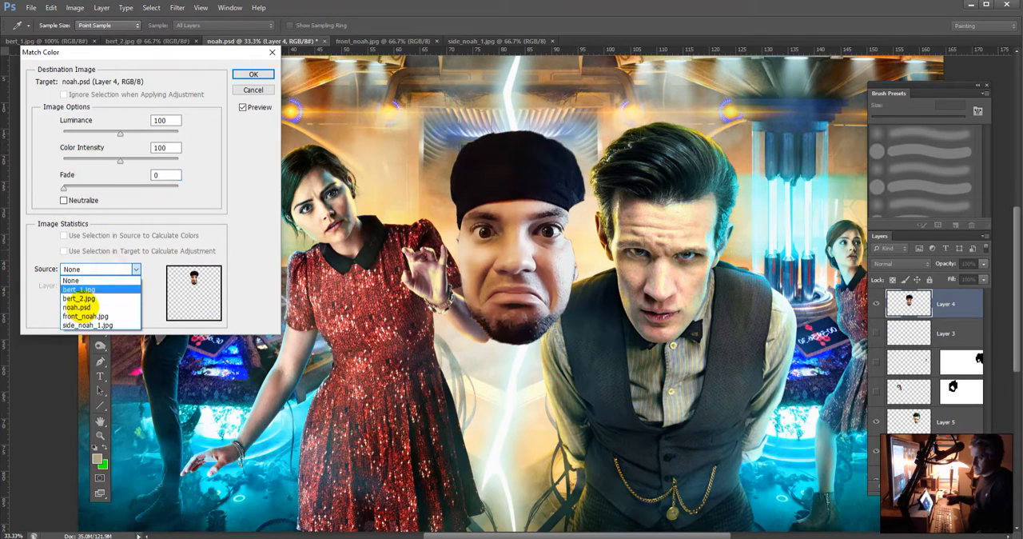
left_click(80, 307)
left_click(100, 286)
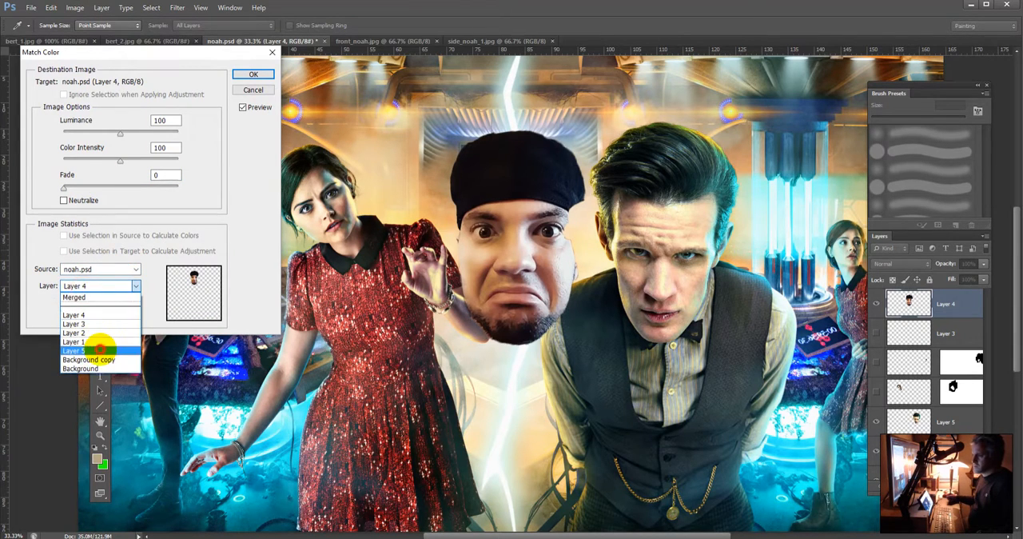
left_click(100, 344)
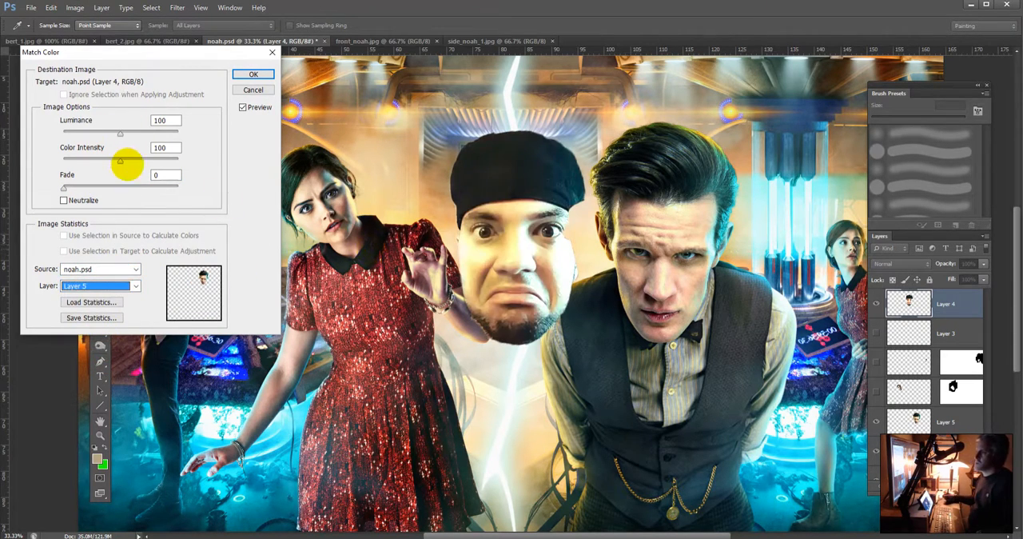
Step: Apply the color match with Luminance 42, Color Intensity 103 and Fade 18
mouse_move(120, 161)
left_mouse_down()
mouse_move(96, 162)
mouse_move(101, 133)
mouse_move(86, 132)
mouse_move(117, 161)
left_mouse_up()
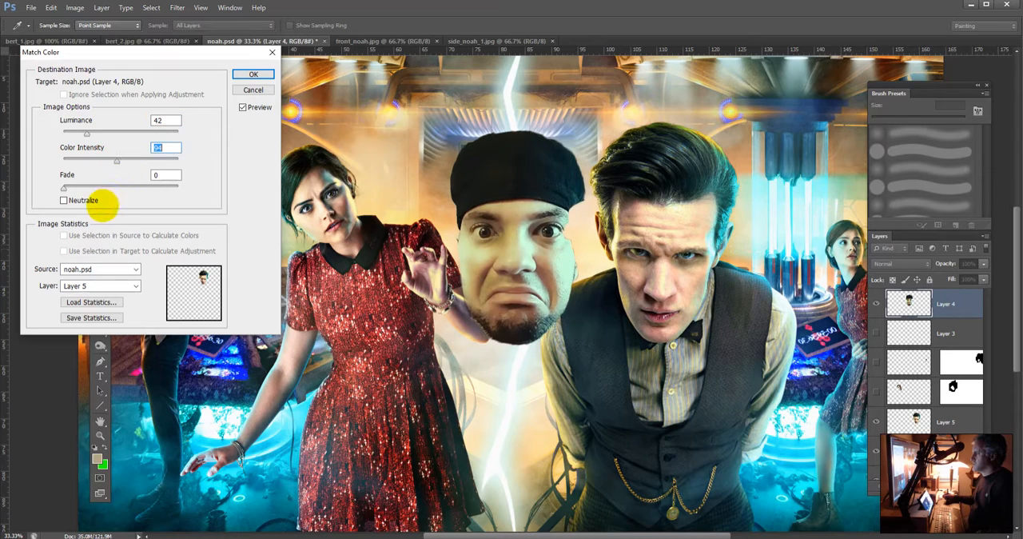
left_click_drag(64, 188, 102, 190)
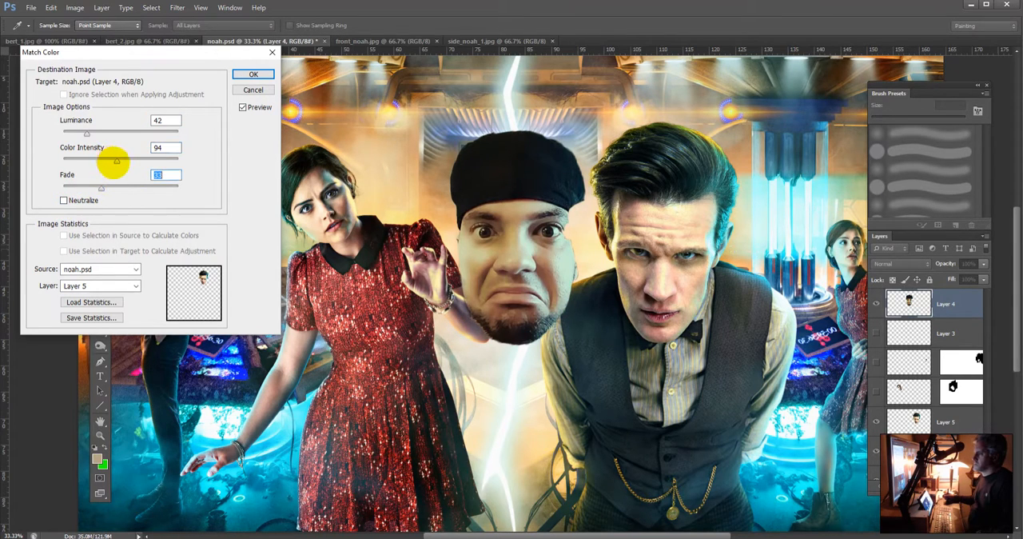
mouse_move(119, 162)
left_mouse_down()
mouse_move(108, 163)
mouse_move(129, 166)
left_mouse_up()
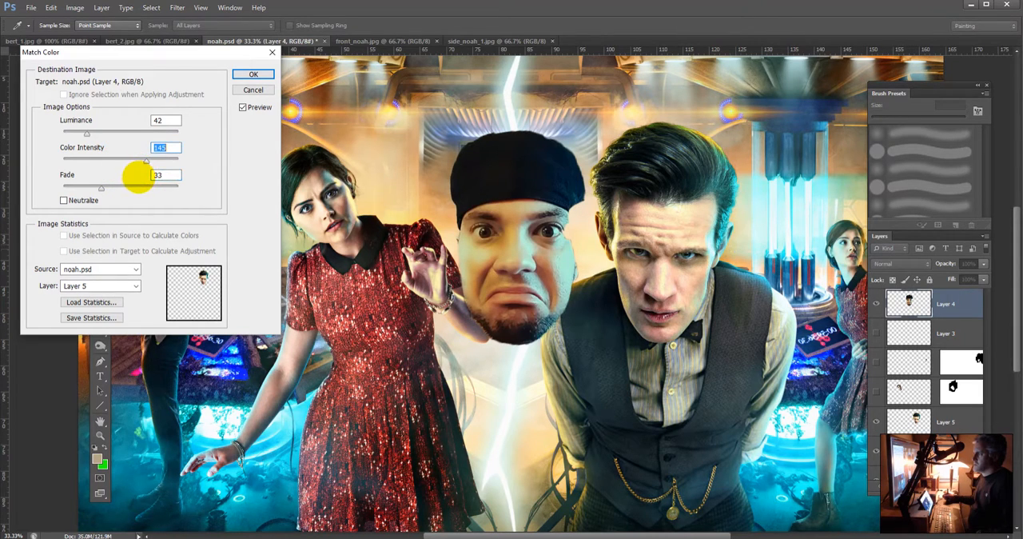
mouse_move(130, 169)
left_mouse_down()
mouse_move(138, 160)
mouse_move(126, 163)
left_mouse_up()
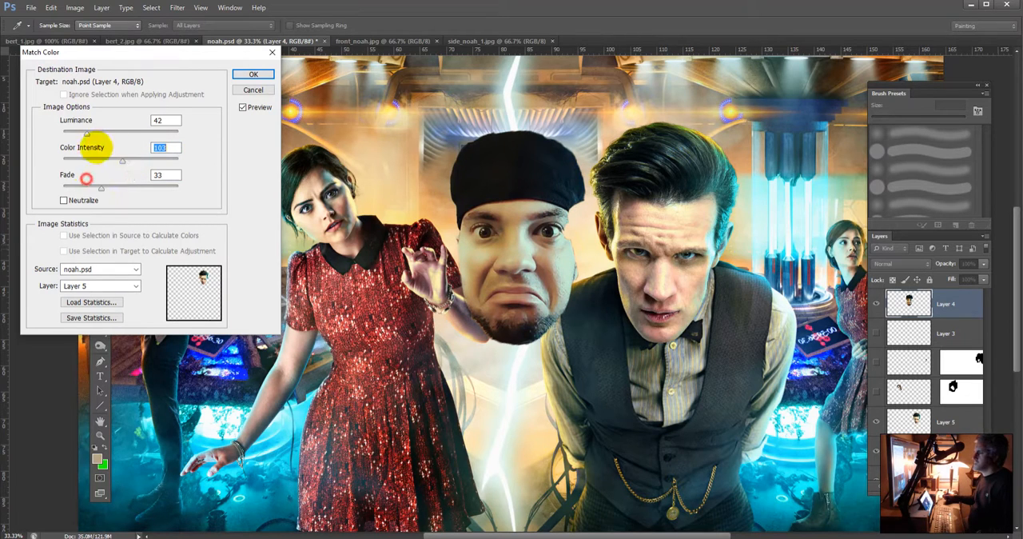
left_click_drag(98, 187, 91, 187)
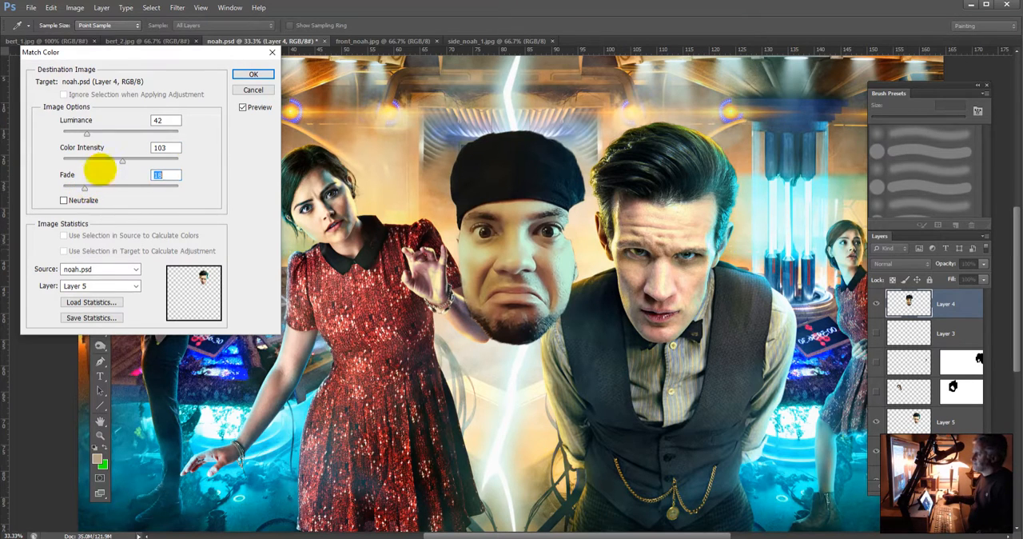
left_click(252, 73)
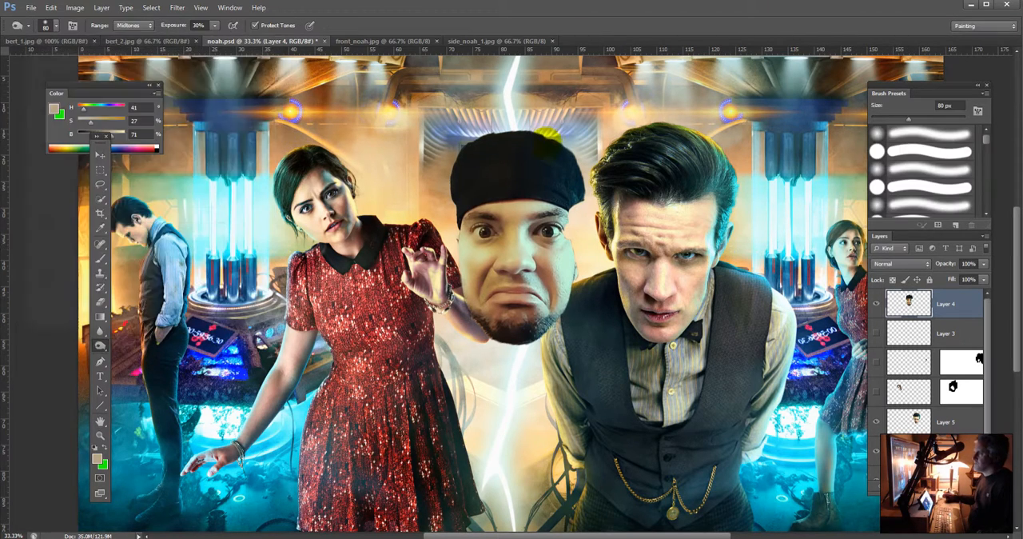
Step: Add a new empty layer above Layer 4, and place Layer 5 between the two
key("ctrl+shift+alt+n")
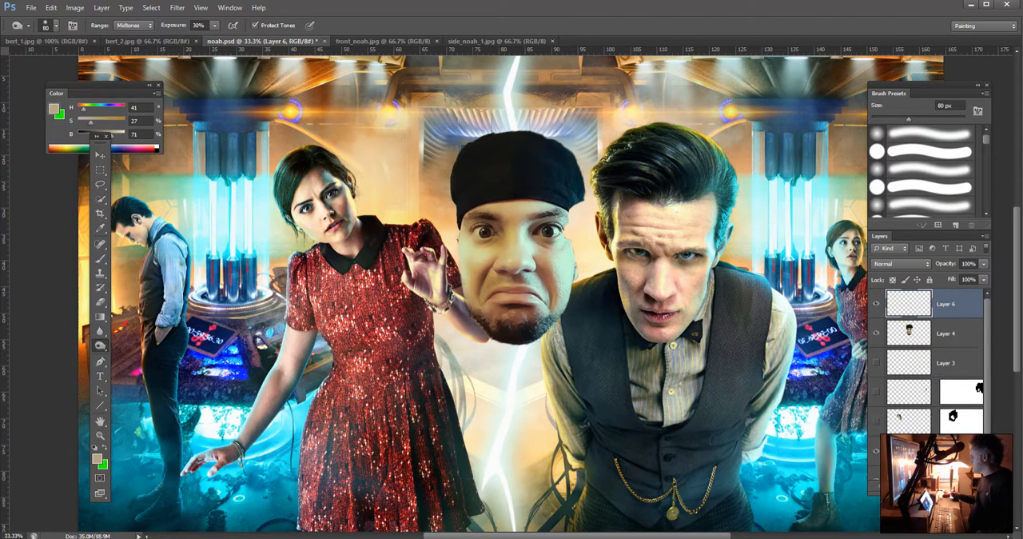
left_click_drag(946, 448, 953, 341)
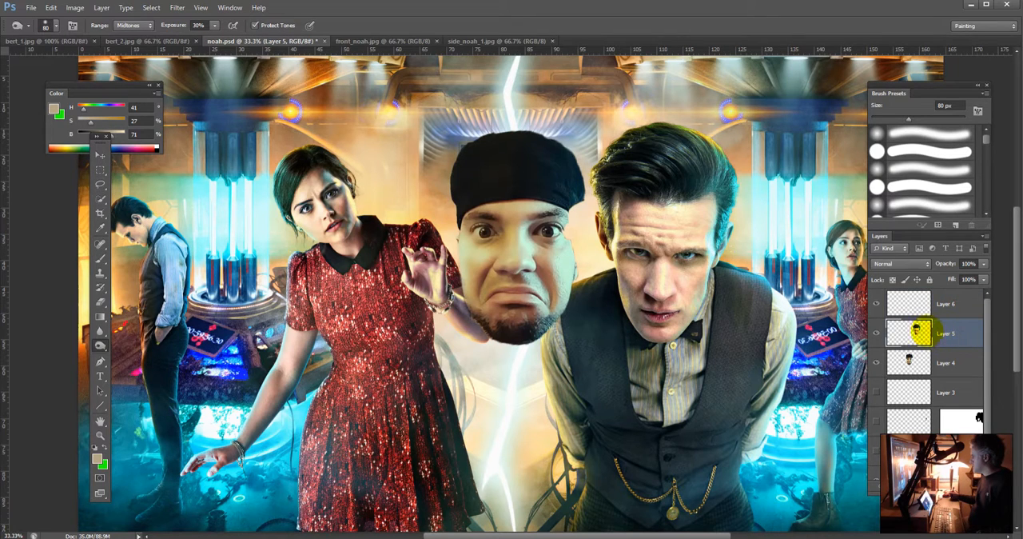
Step: Move Layer 5's original head off the man in the vest and over the pasted head between the two large figures
left_click(100, 154)
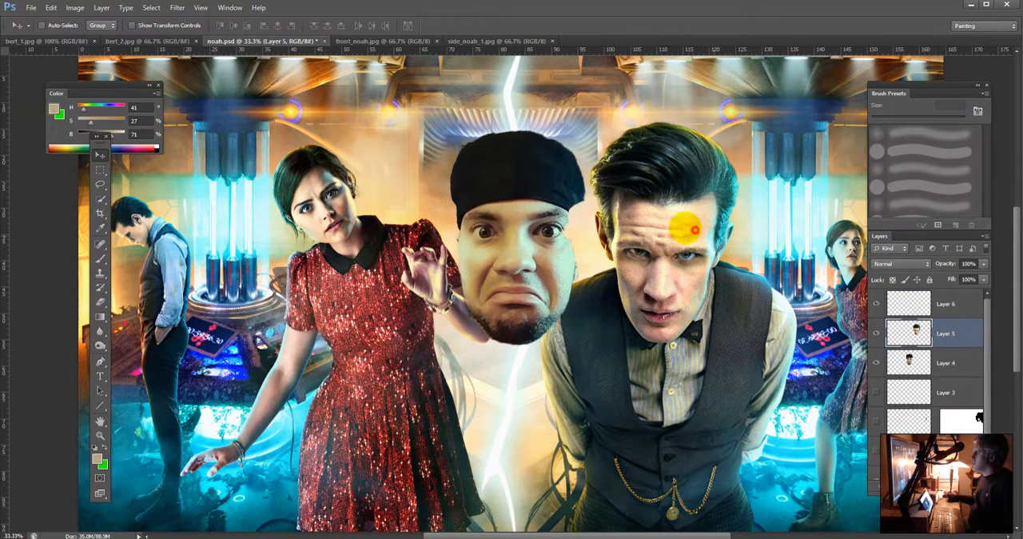
left_click_drag(681, 230, 522, 237)
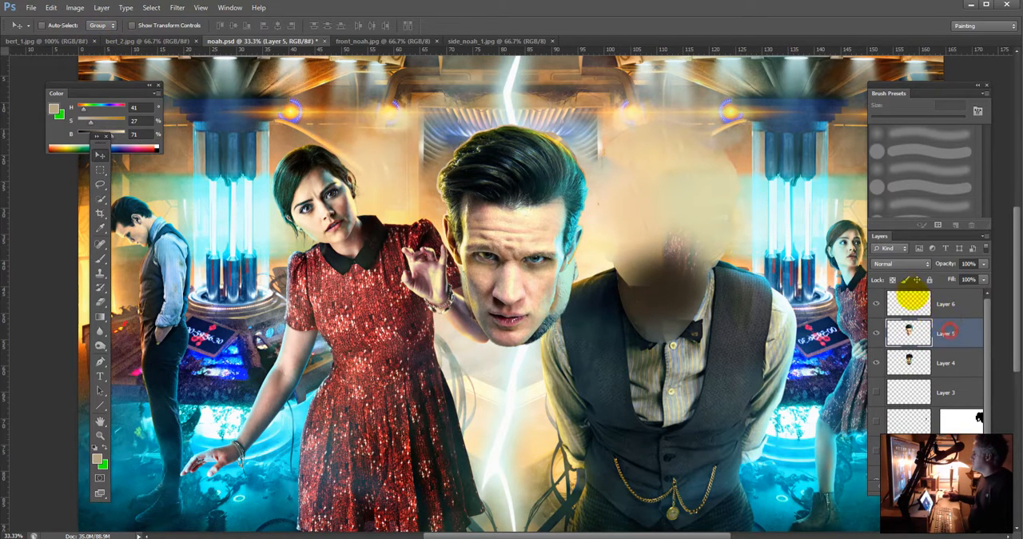
Step: Try the Color blend mode on Layer 5 over the pasted head, and return the layer to Normal
left_click(906, 263)
left_click(877, 530)
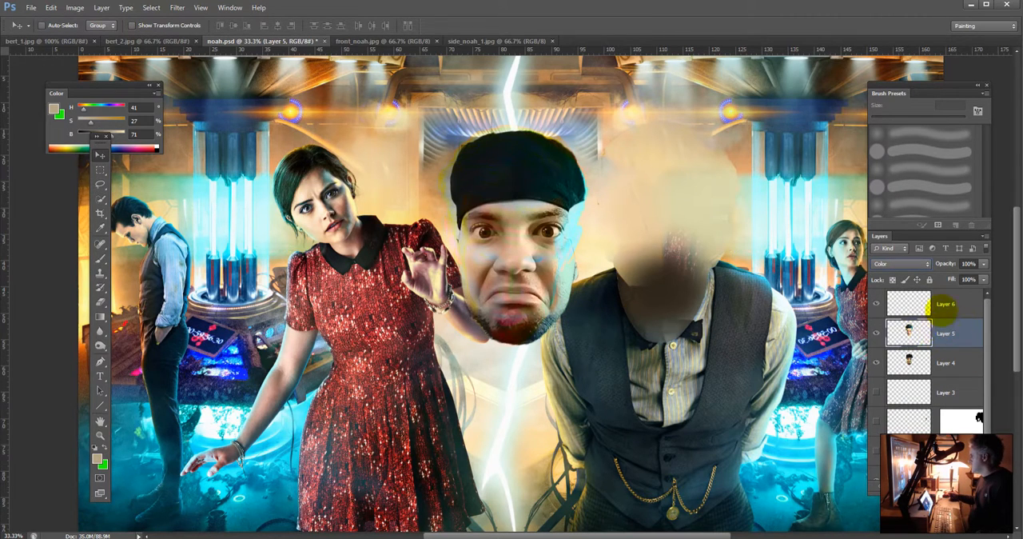
left_click(900, 265)
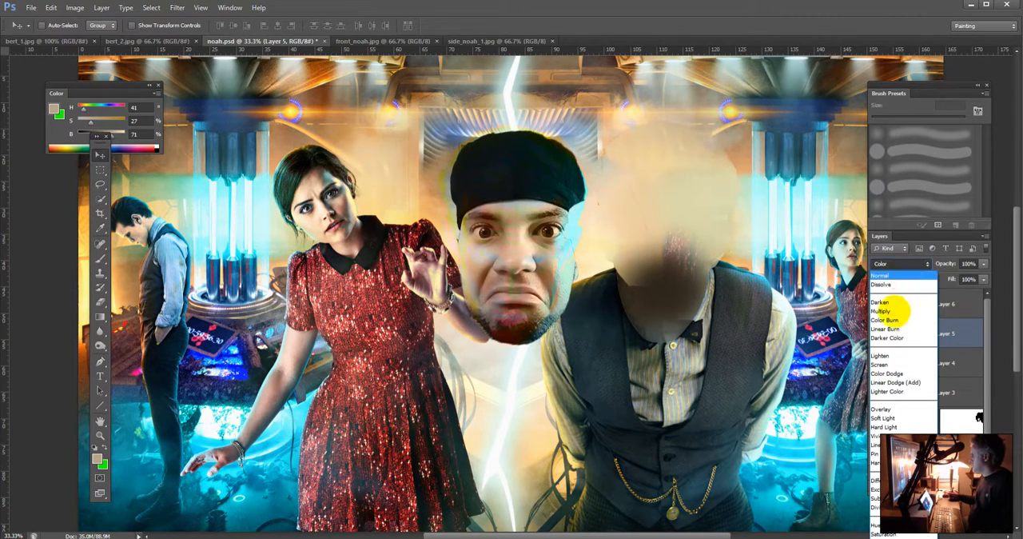
left_click(894, 276)
Step: Move Layer 5's original head back onto the man in the vest, sample its forehead tone and set the Brush to Color mode
left_click_drag(605, 229, 684, 221)
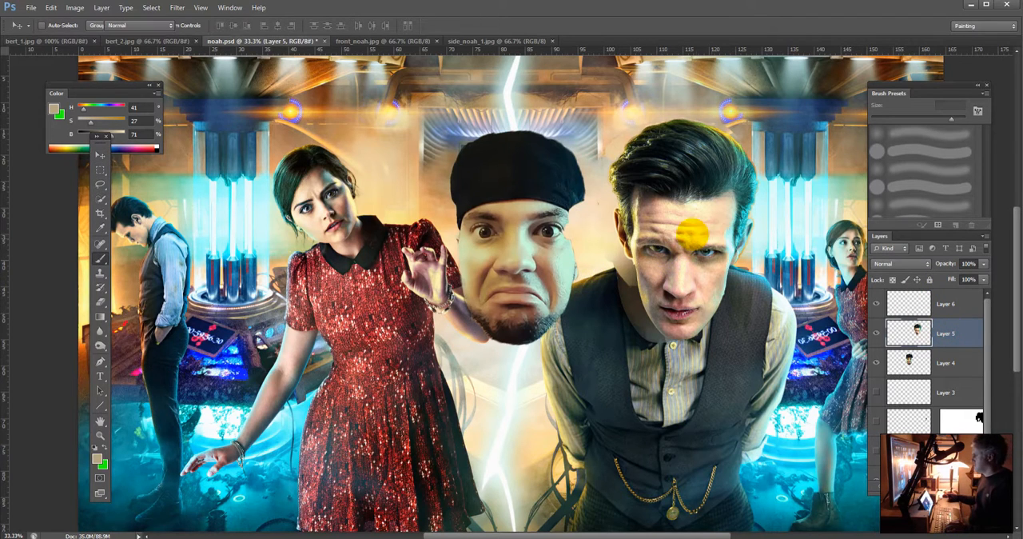
key("b")
left_click(708, 217, "alt")
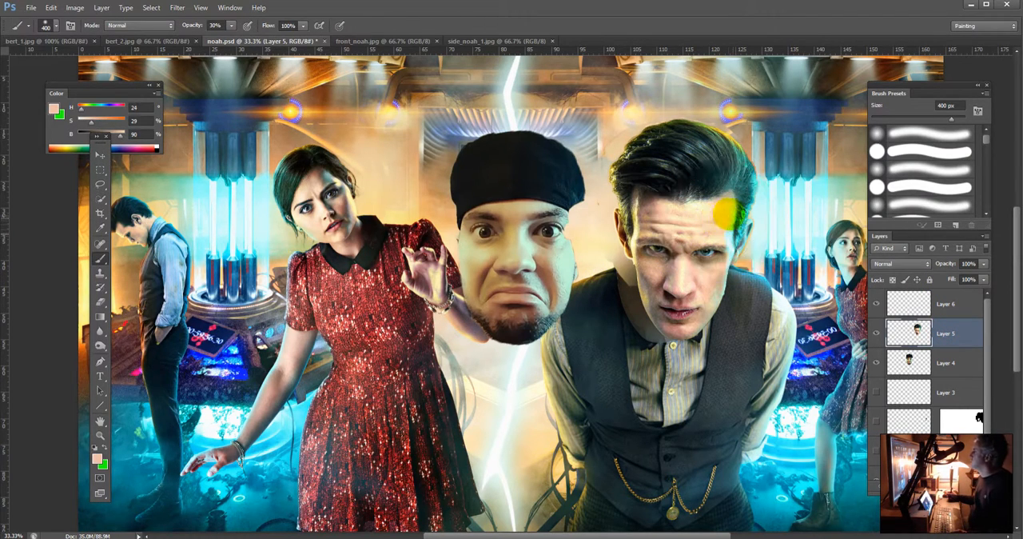
left_click(706, 214, "alt")
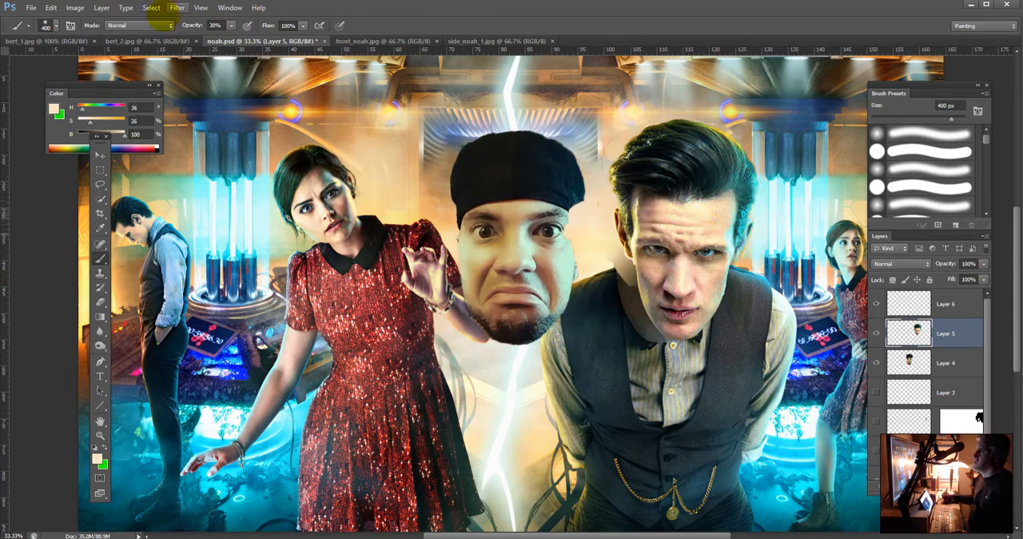
left_click(148, 25)
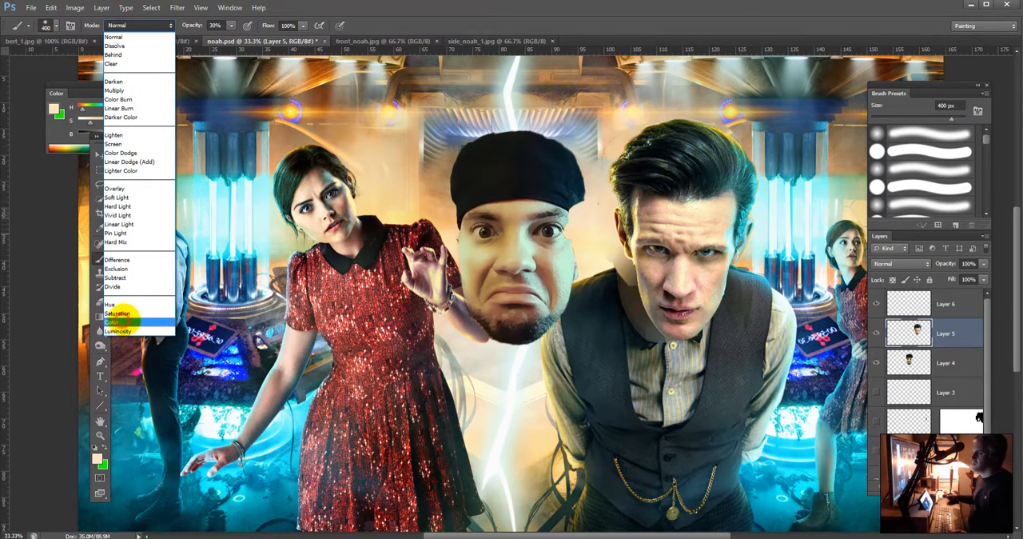
left_click(125, 319)
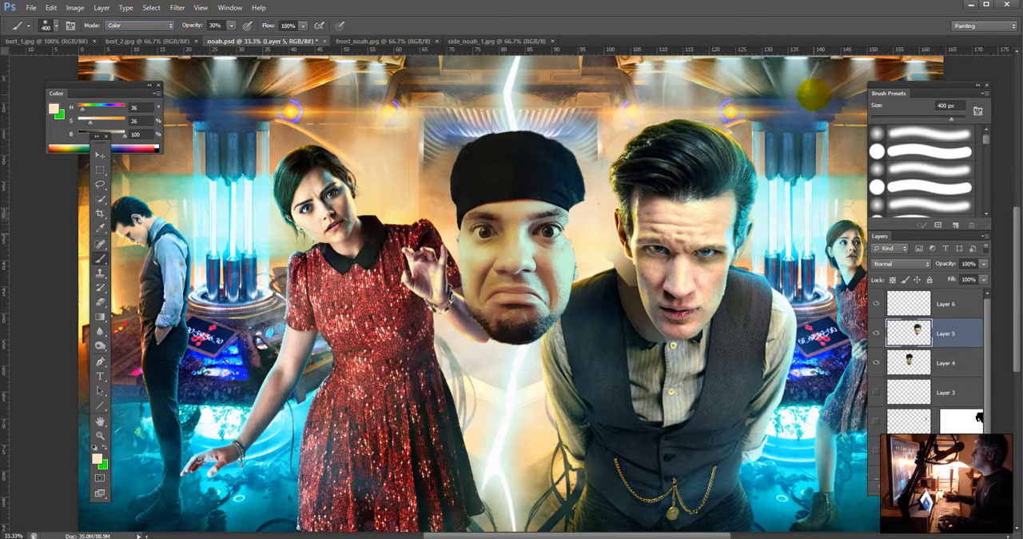
key("ctrl+z")
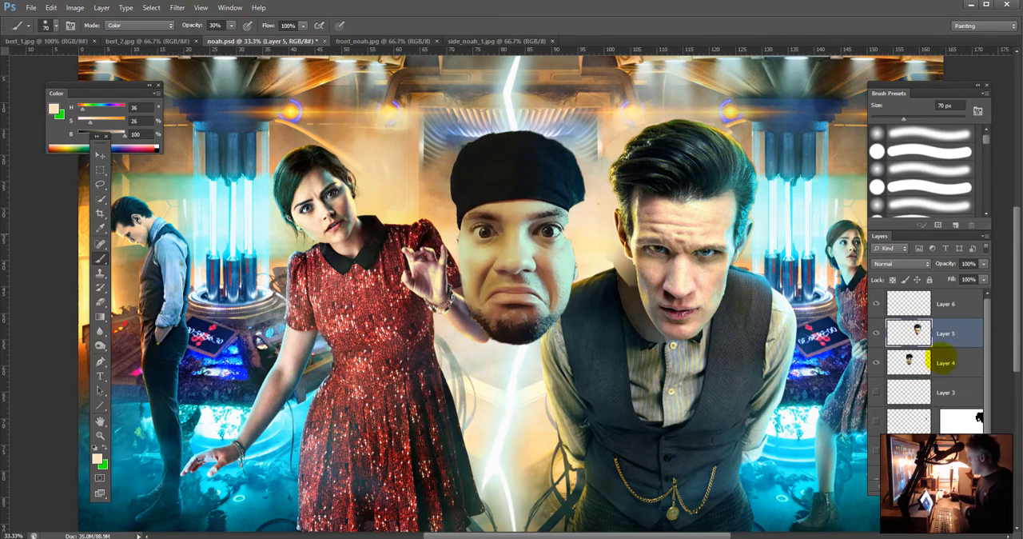
Step: On Layer 4, tint the pasted face's nose and forehead with a tone sampled from the original nose, using a 70 px brush at 20% opacity
left_click(941, 361)
key("bracketleft")
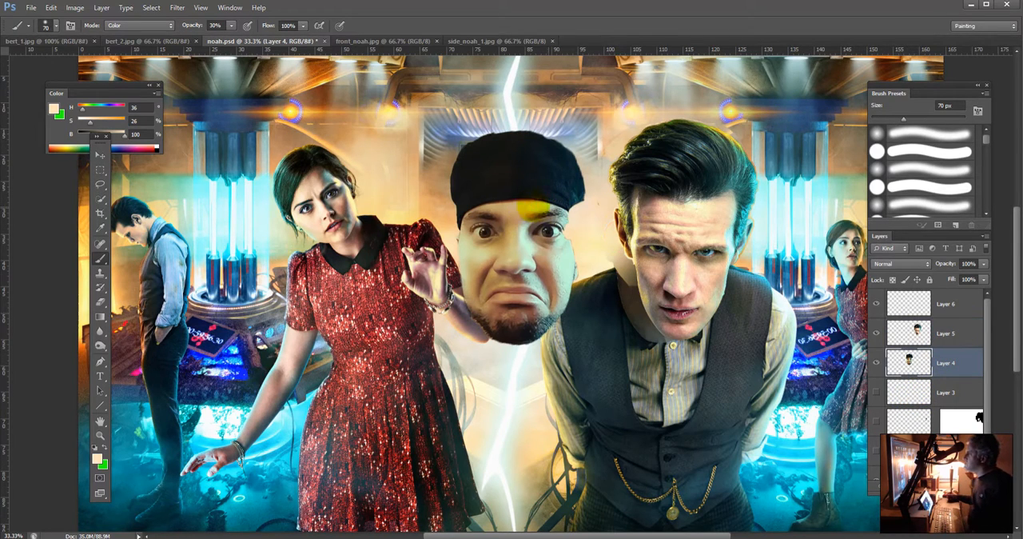
key("6")
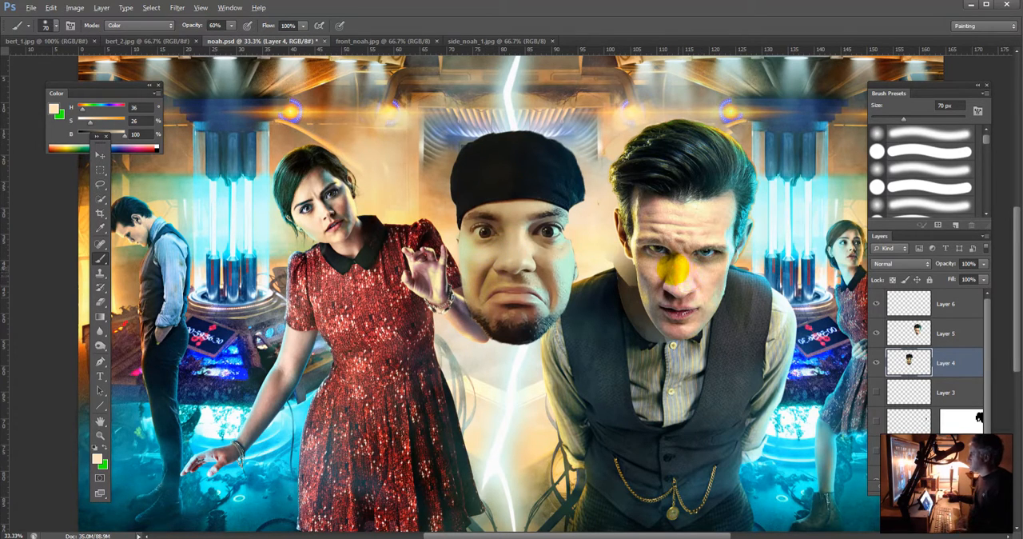
left_click(668, 269, "alt")
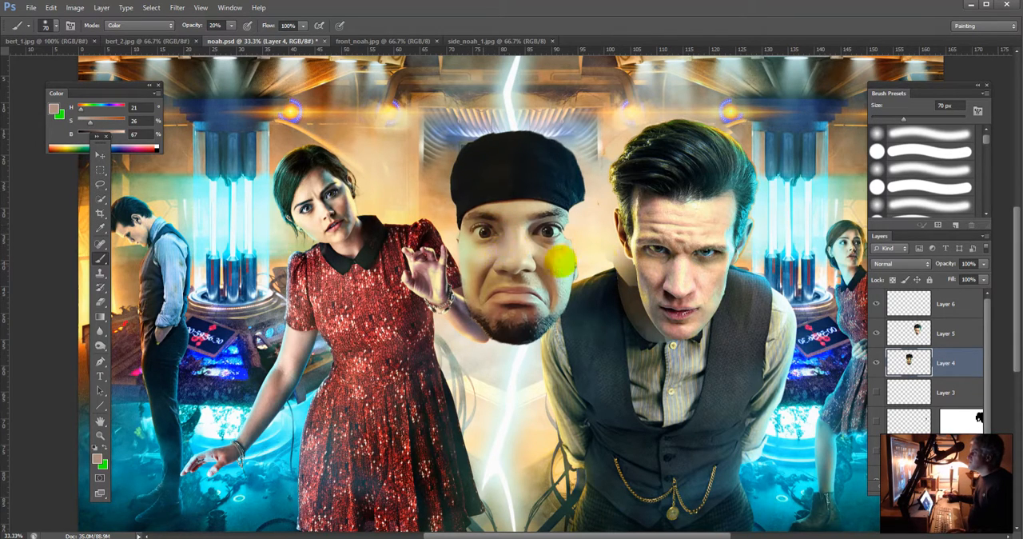
left_click(678, 283, "alt")
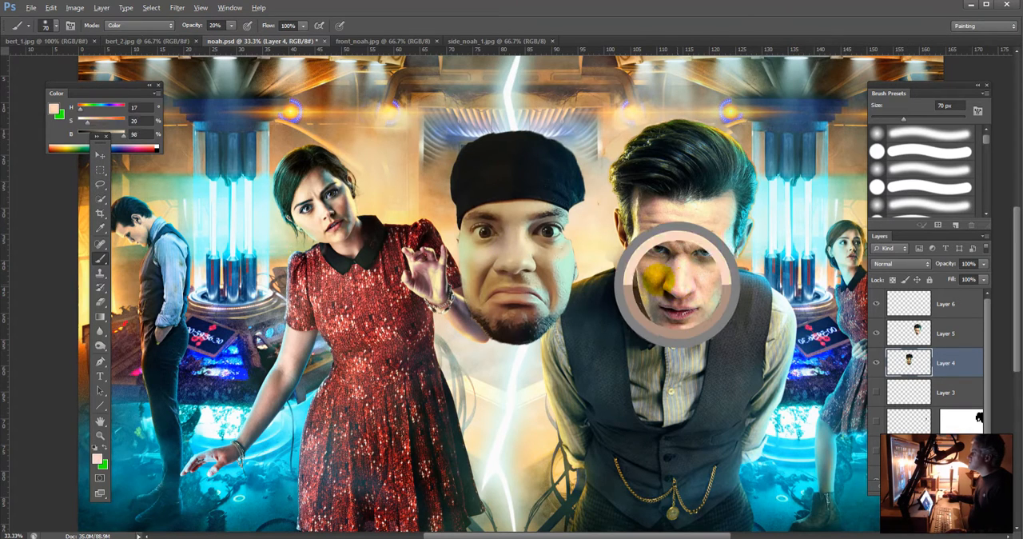
mouse_move(502, 260)
left_mouse_down()
mouse_move(515, 245)
mouse_move(505, 262)
mouse_move(525, 258)
mouse_move(517, 221)
left_mouse_up()
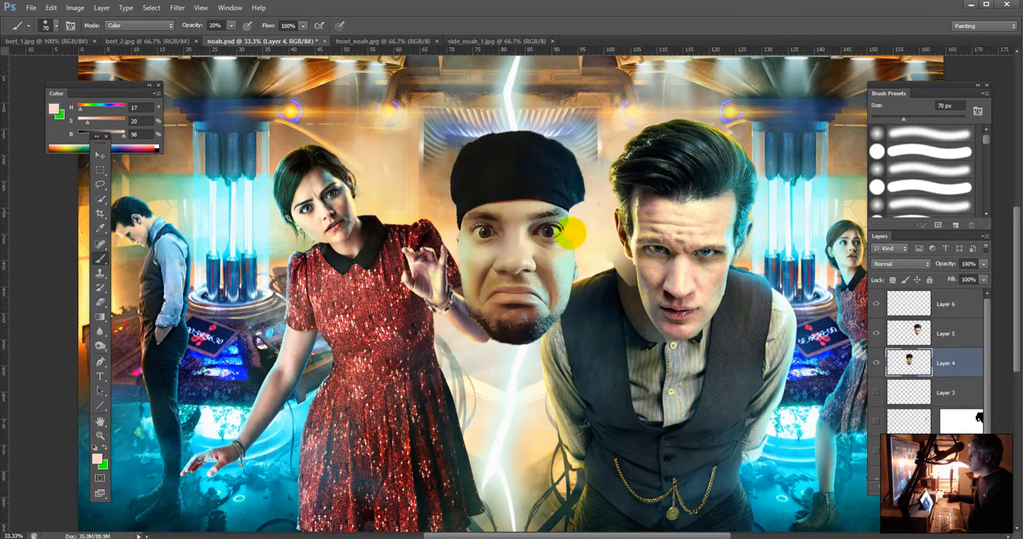
Step: Tint the pasted face's forehead, nose and blue-lit cheek with skin tones sampled from the original's forehead and cheek
left_click(654, 210, "alt")
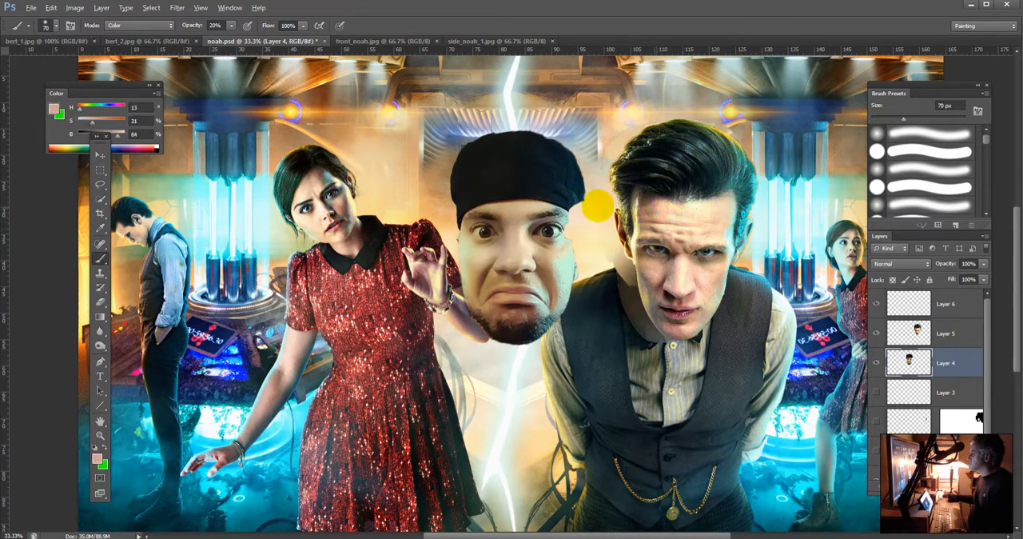
mouse_move(501, 205)
left_mouse_down()
mouse_move(528, 209)
mouse_move(500, 215)
mouse_move(507, 250)
left_mouse_up()
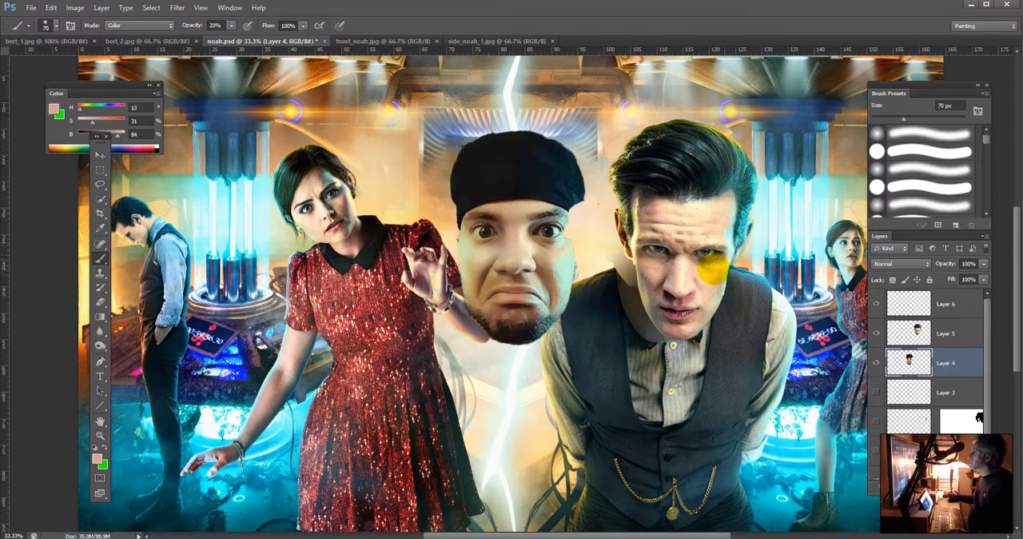
left_click(697, 272, "alt")
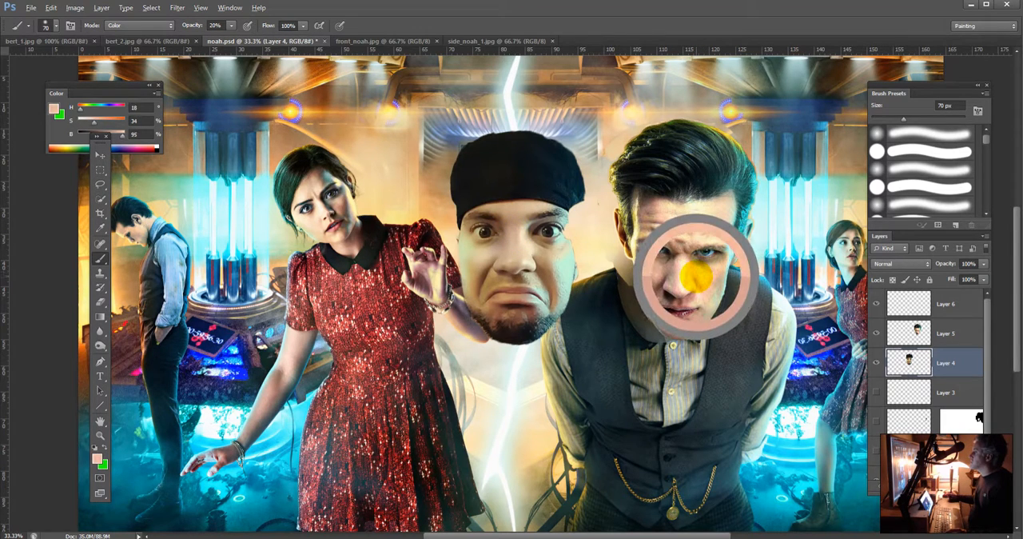
mouse_move(551, 254)
left_mouse_down()
mouse_move(536, 262)
mouse_move(554, 291)
left_mouse_up()
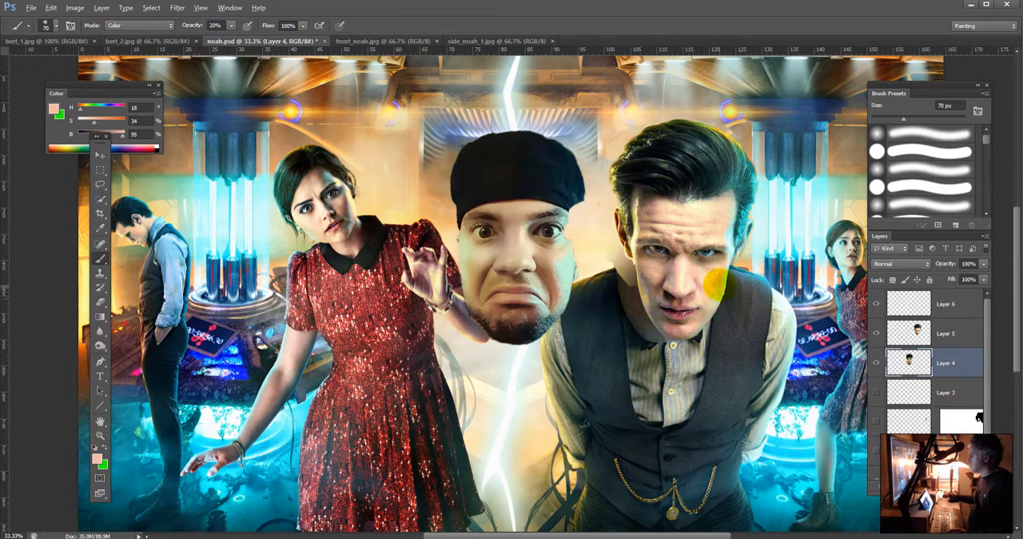
mouse_move(557, 278)
left_mouse_down()
mouse_move(567, 265)
mouse_move(546, 299)
left_mouse_up()
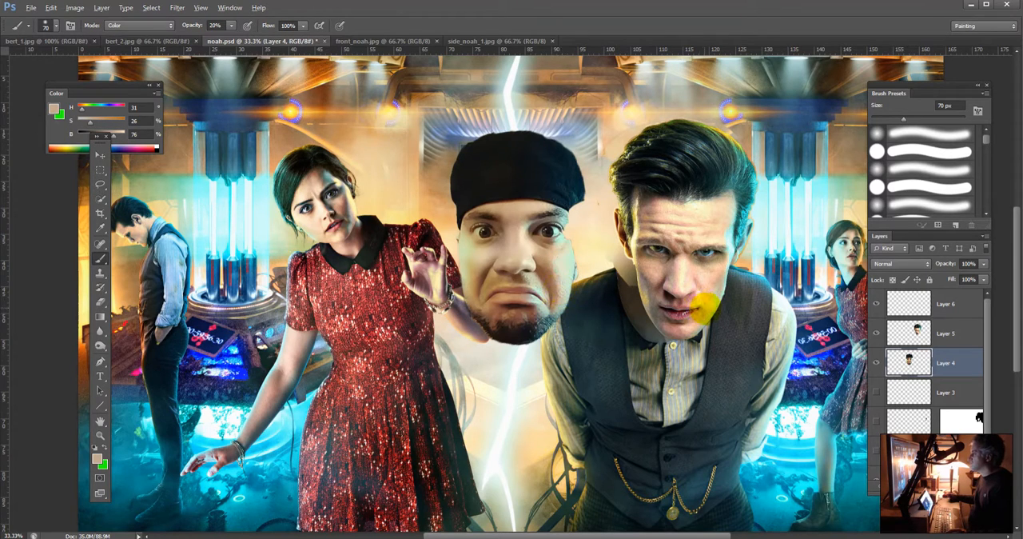
Step: Paint yellow sampled from the original's temple down the pasted face's matching side, within a hidden-edge selection of Layer 4's outline
left_click(631, 240, "alt")
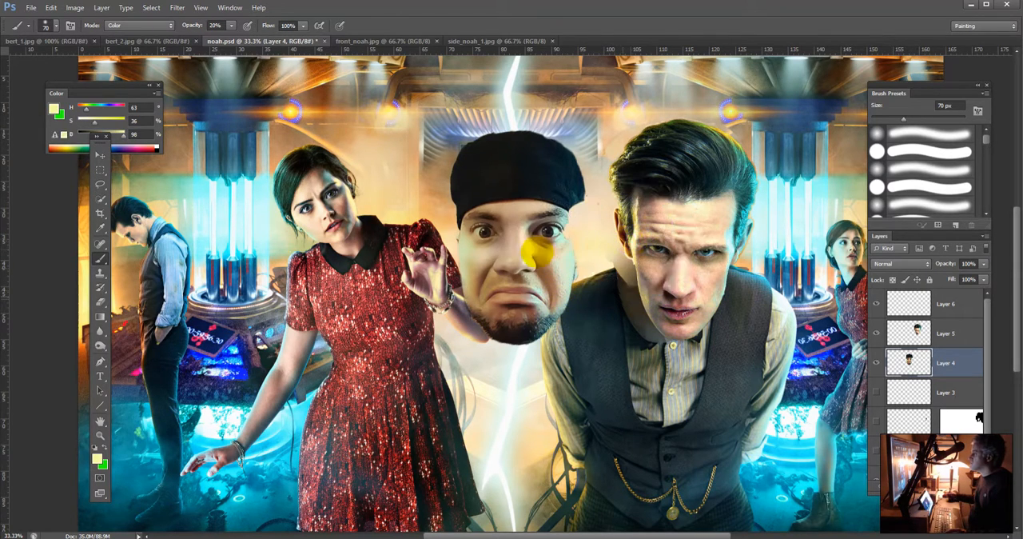
left_click_drag(465, 244, 477, 309)
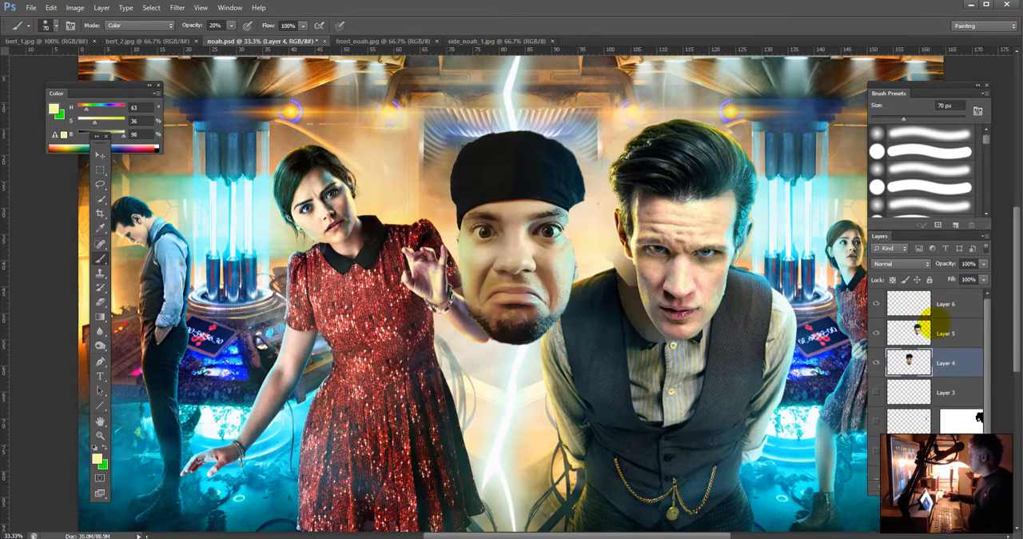
left_click(909, 362, "ctrl")
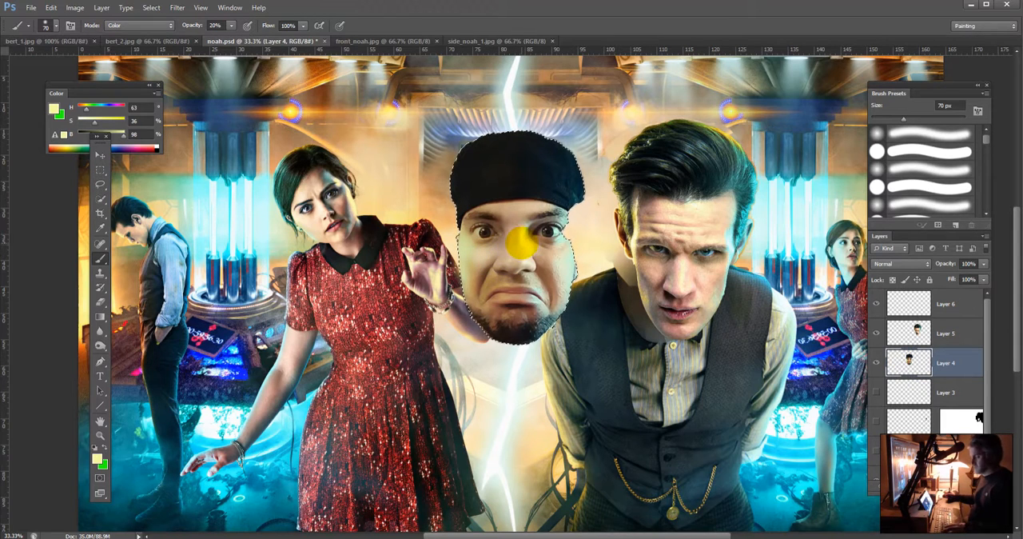
key("ctrl+h")
left_click_drag(463, 236, 476, 310)
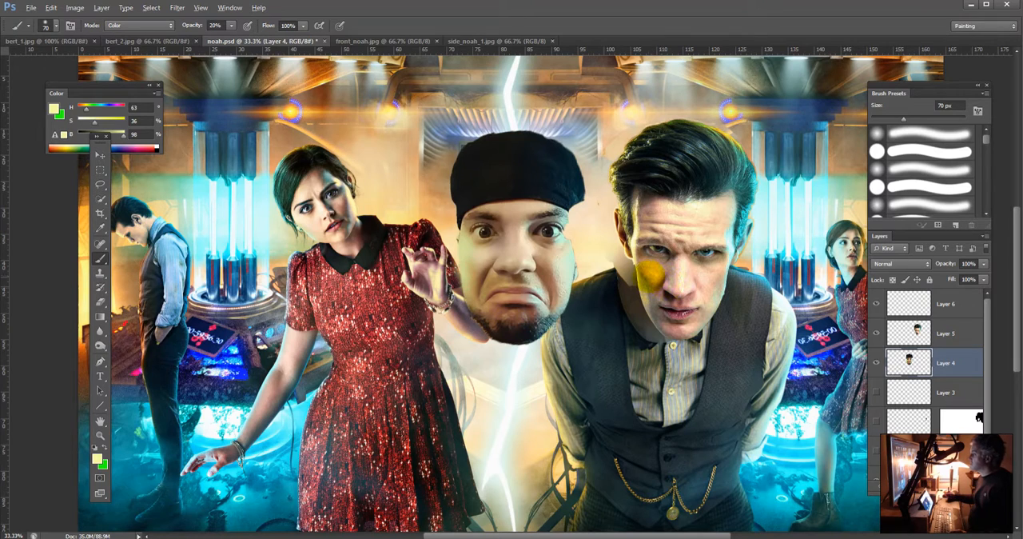
Step: Tint the pasted face's yellow-lit cheek and under-eye area with tones sampled from the original's matching cheek
left_click(644, 278, "alt")
left_click(470, 249)
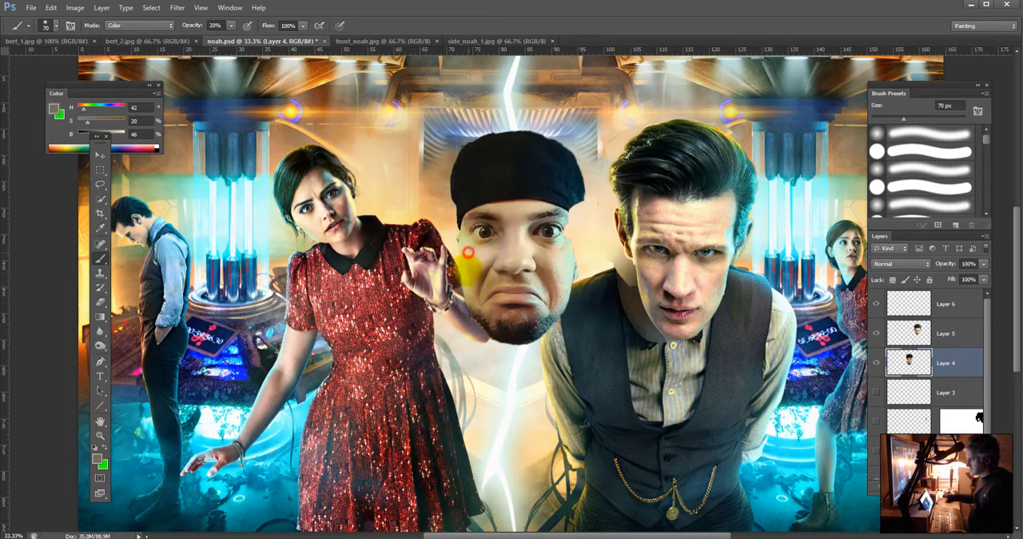
mouse_move(471, 269)
left_mouse_down()
mouse_move(475, 298)
mouse_move(472, 249)
mouse_move(469, 270)
left_mouse_up()
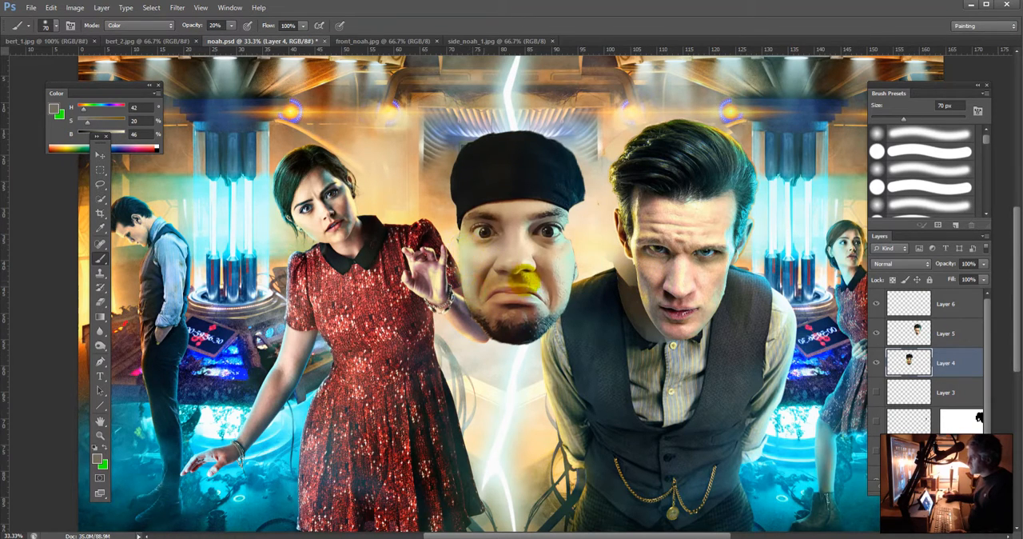
left_click(642, 258, "alt")
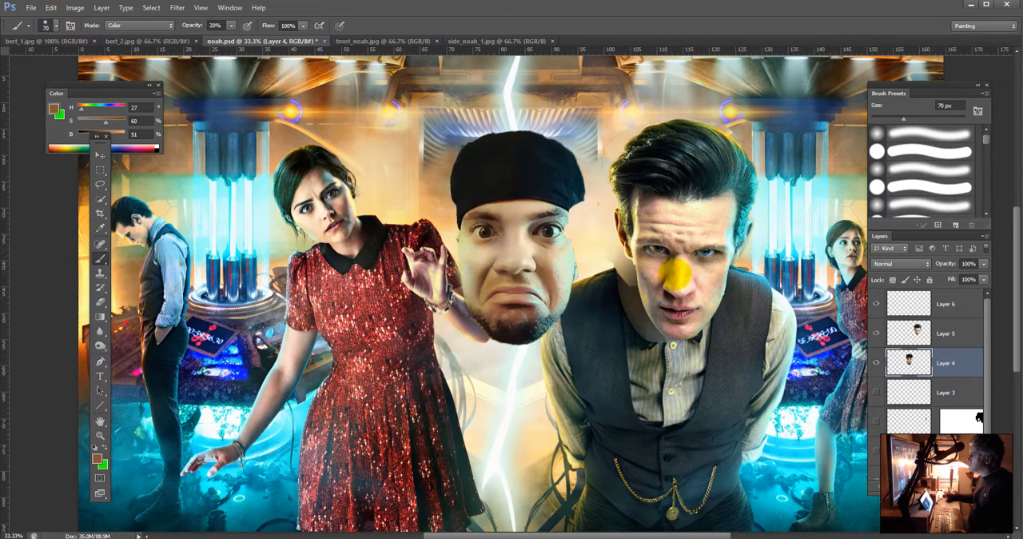
left_click(657, 268, "alt")
left_click(463, 248)
left_click_drag(463, 248, 495, 252)
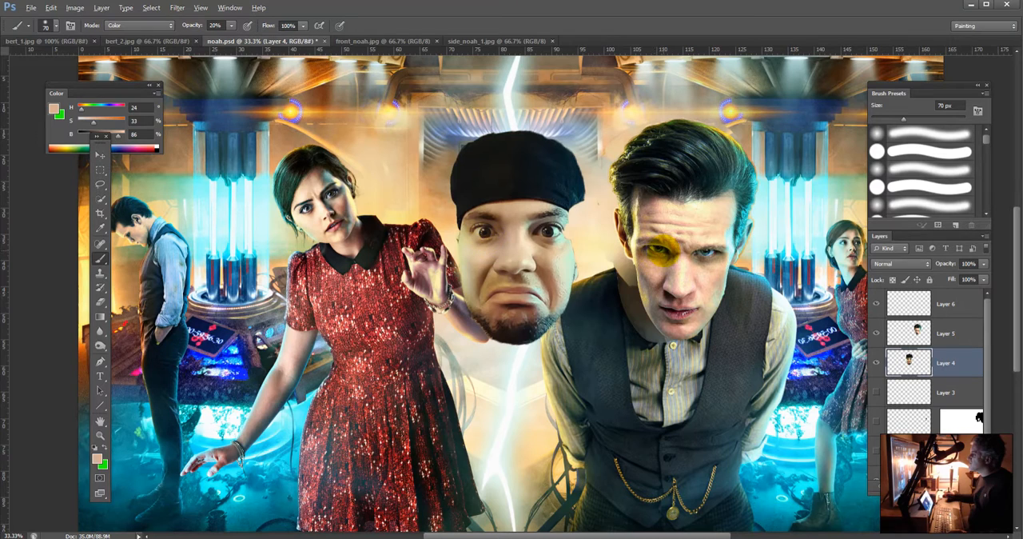
Step: Recolor both eyes of the pasted face with tones sampled from the original's eyes
left_click(663, 249, "alt")
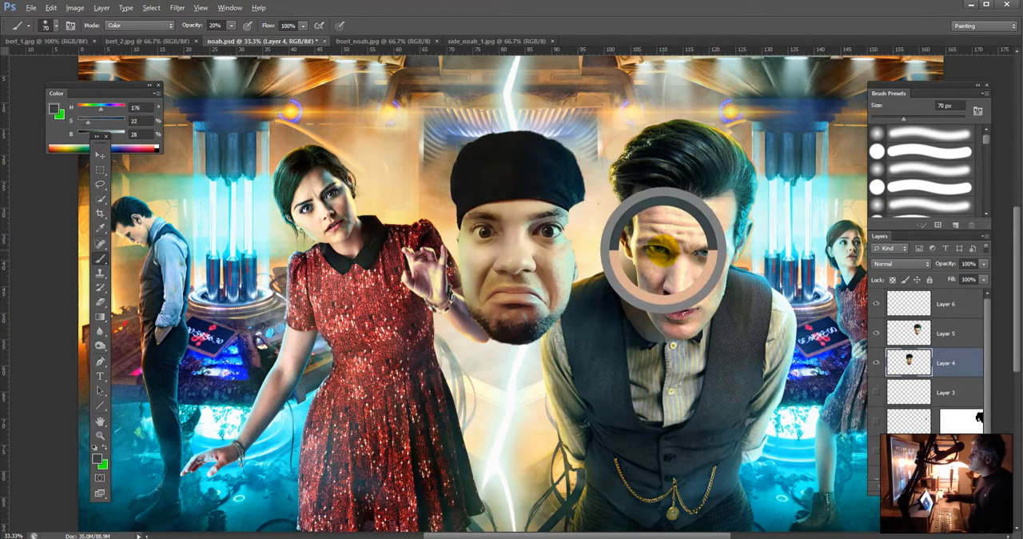
left_click(664, 248, "alt")
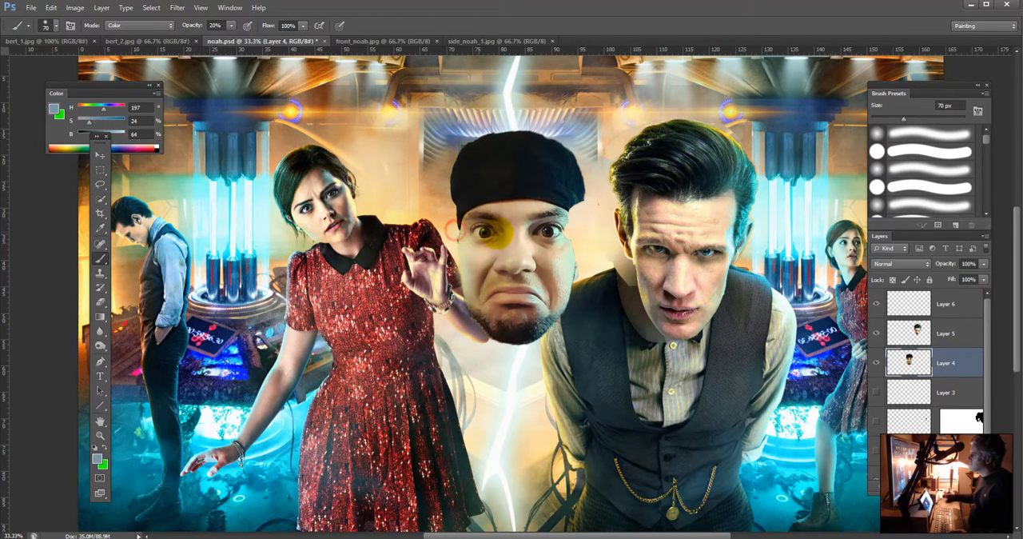
left_click(547, 231)
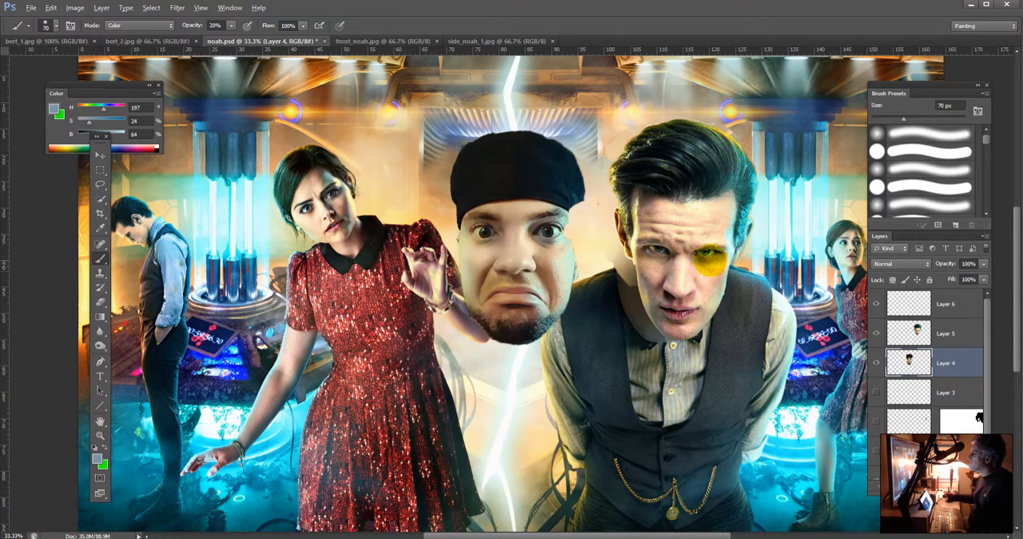
left_click(707, 259, "alt")
left_click(548, 238)
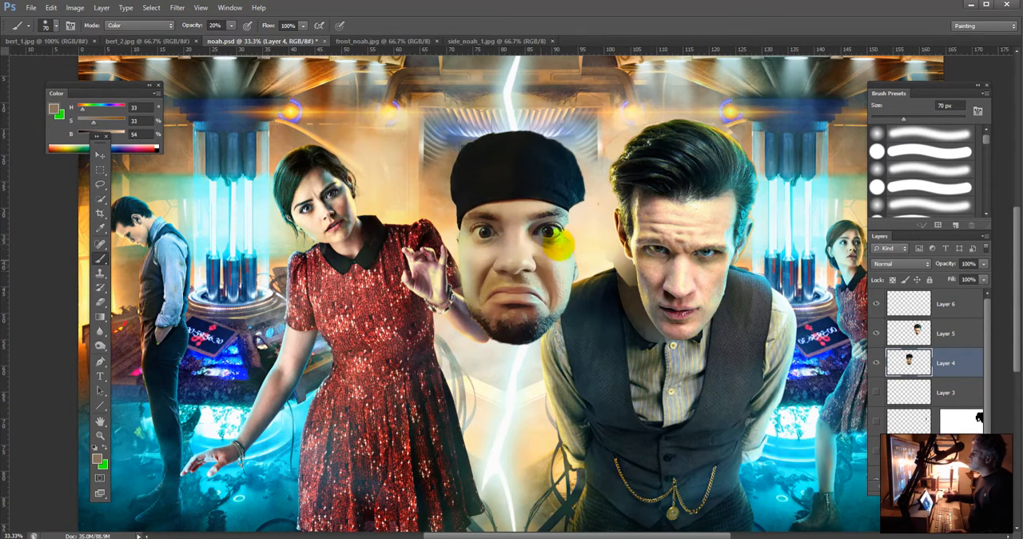
left_click(483, 236)
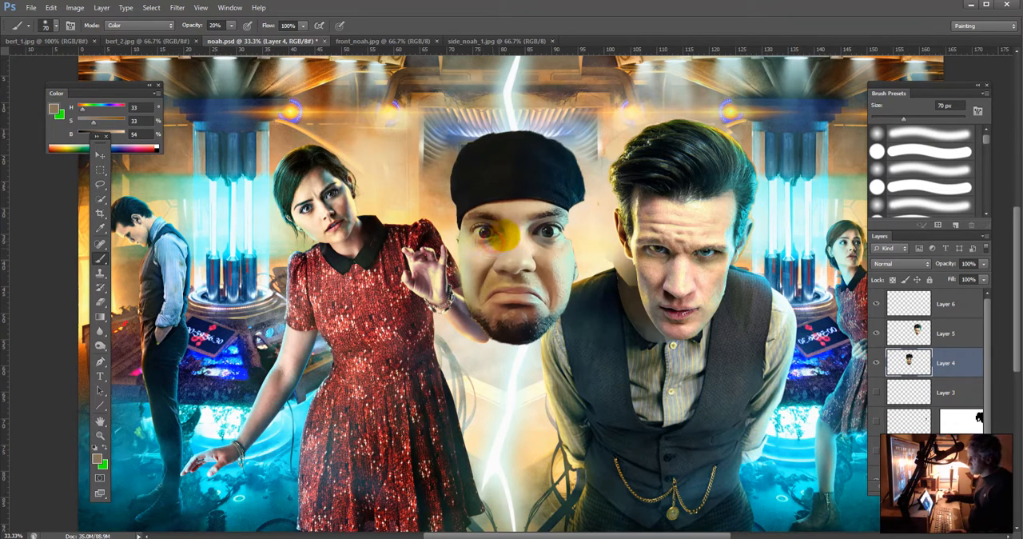
left_click(485, 230)
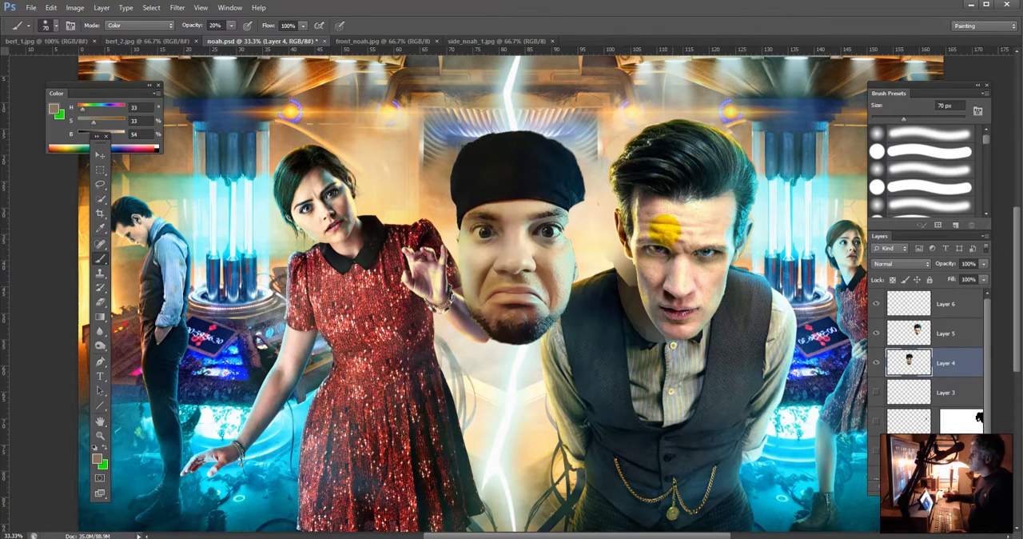
Step: Tint the pasted face's yellow-lit temple and cheek with tones sampled from the original's temple, cheek and area beside the mouth
left_click(637, 216, "alt")
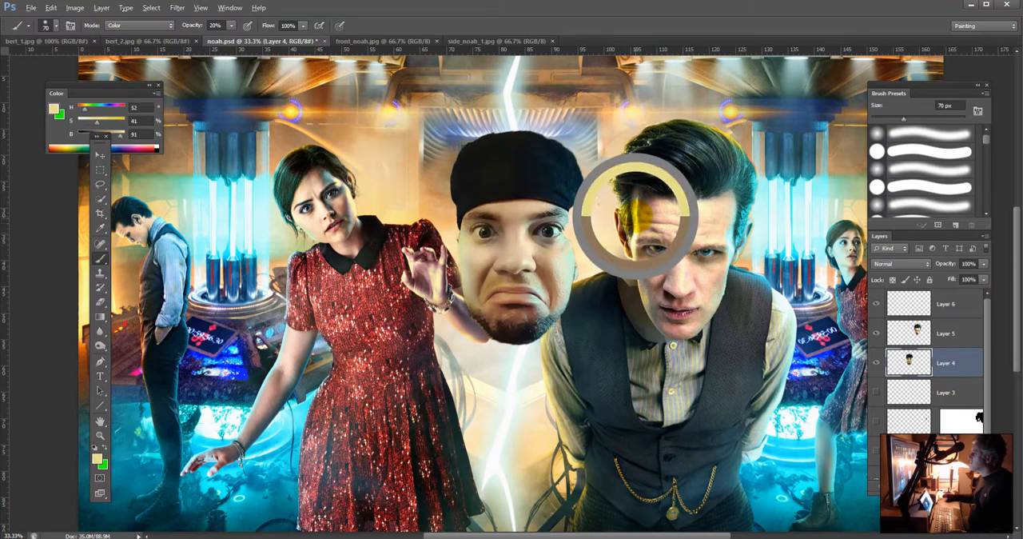
mouse_move(459, 233)
left_mouse_down()
mouse_move(458, 249)
mouse_move(483, 271)
left_mouse_up()
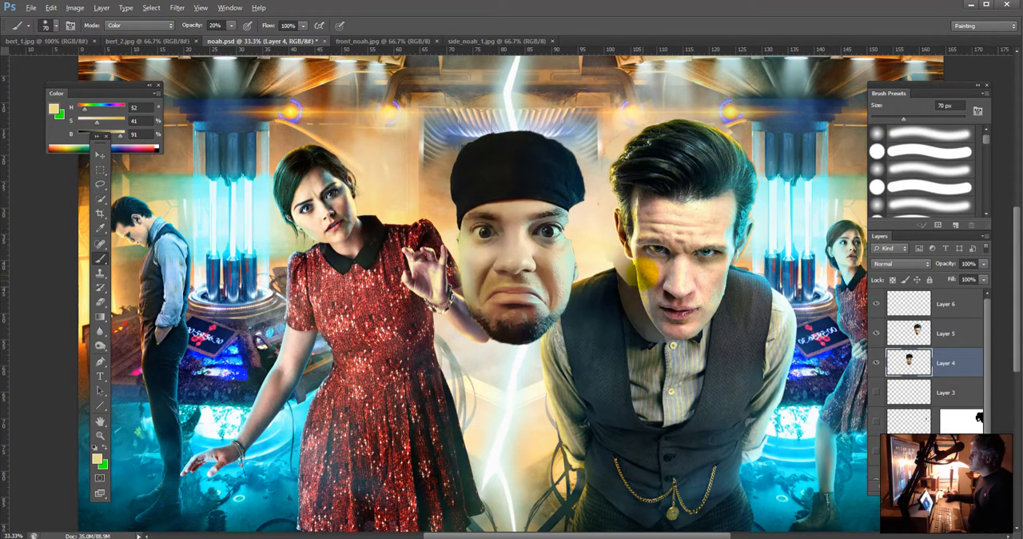
left_click(644, 272, "alt")
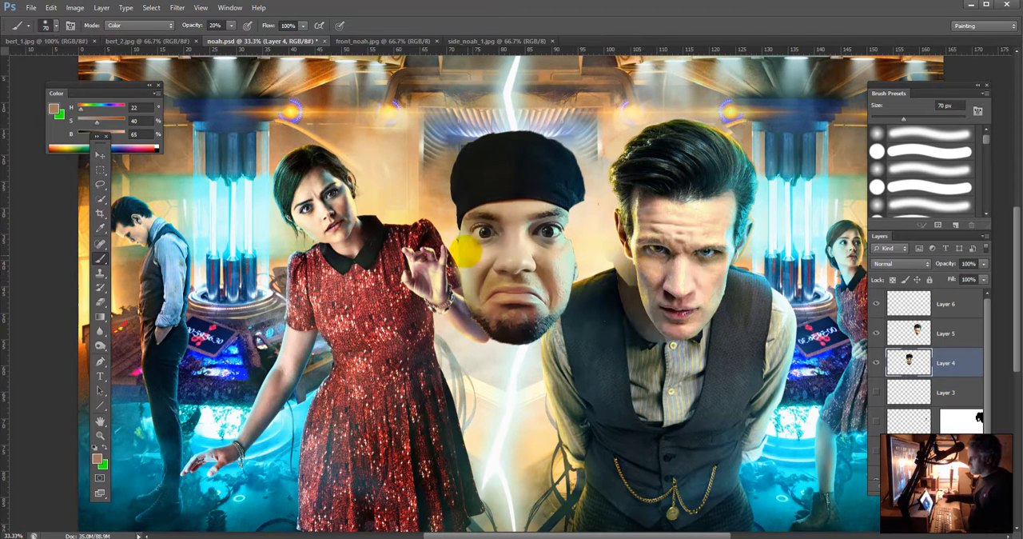
mouse_move(466, 251)
left_mouse_down()
mouse_move(469, 263)
mouse_move(483, 303)
left_mouse_up()
left_click(659, 298, "alt")
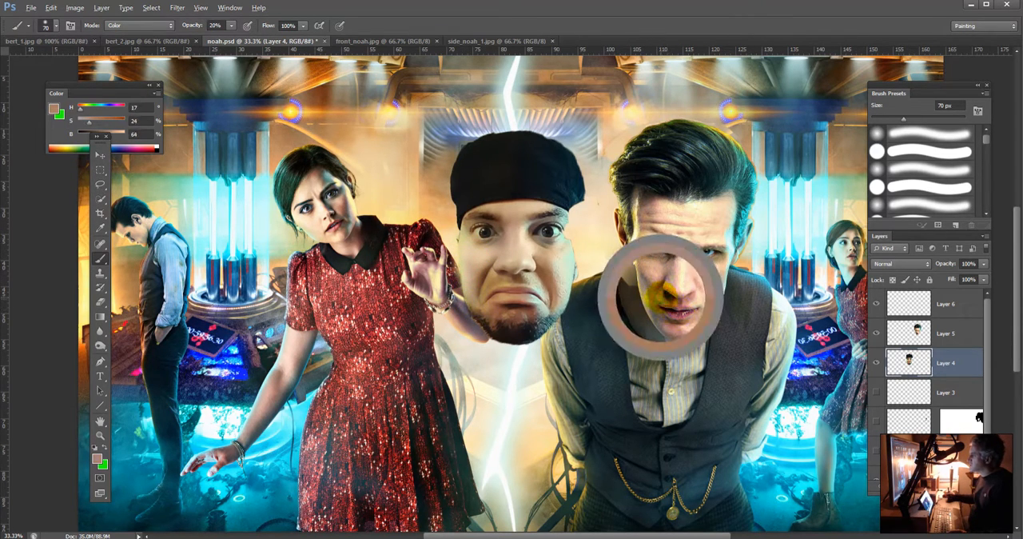
mouse_move(494, 262)
left_mouse_down()
mouse_move(473, 269)
mouse_move(479, 287)
left_mouse_up()
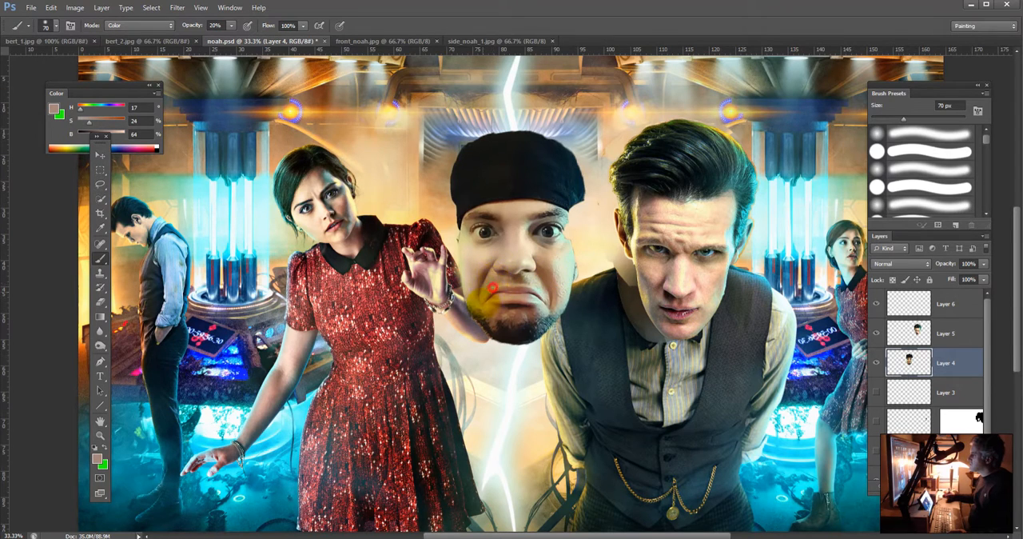
Step: Tint the pasted face's skin beneath the nose and around the mouth with pinkish tones sampled from above the original's lips
left_click(669, 294, "alt")
left_click(566, 278)
left_click_drag(462, 264, 524, 280)
left_click(678, 294, "alt")
left_click(681, 296, "alt")
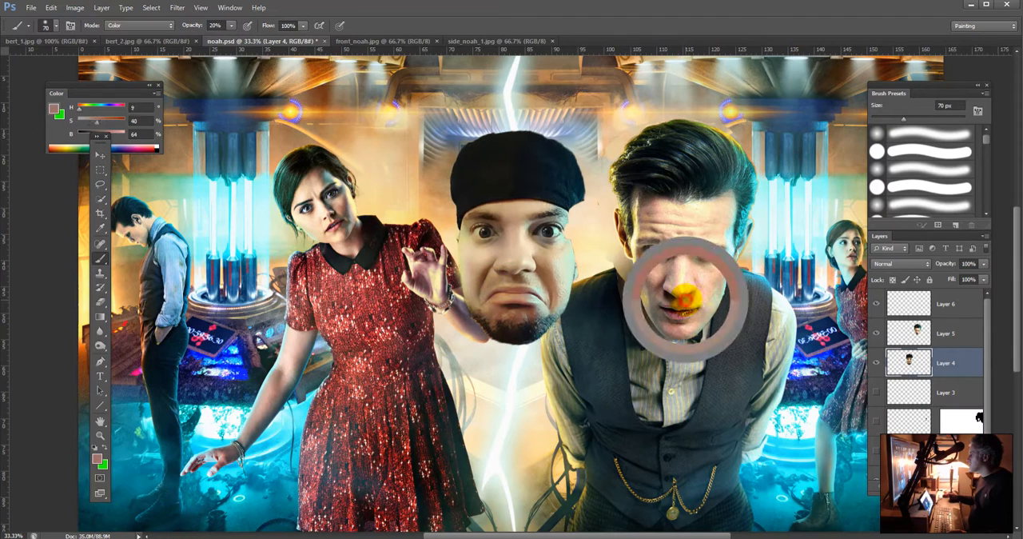
left_click(516, 272)
left_click_drag(518, 273, 510, 284)
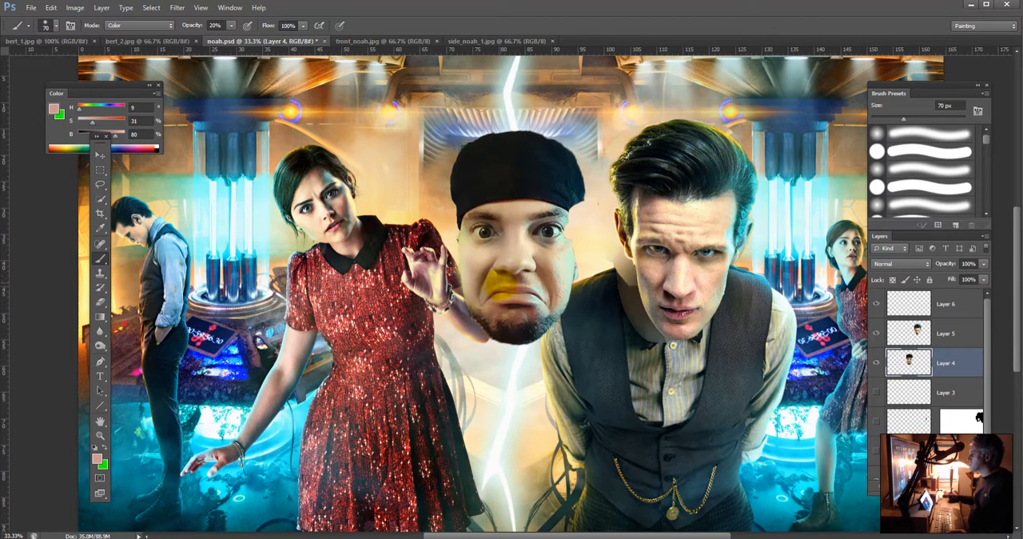
Step: Color the pasted face's lips with the dark pink sampled from the original's lips
left_click(674, 310, "alt")
left_click(490, 293)
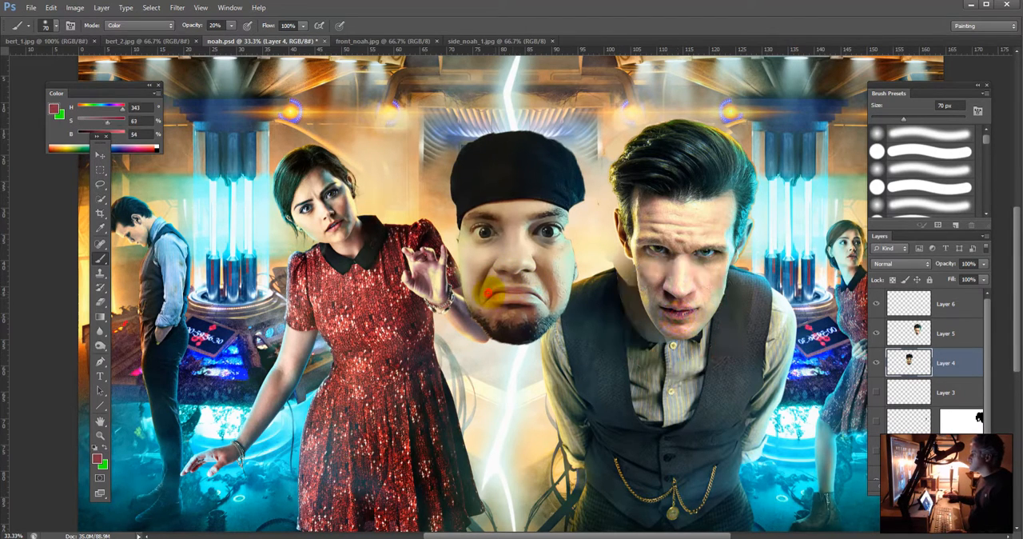
left_click_drag(498, 294, 537, 300)
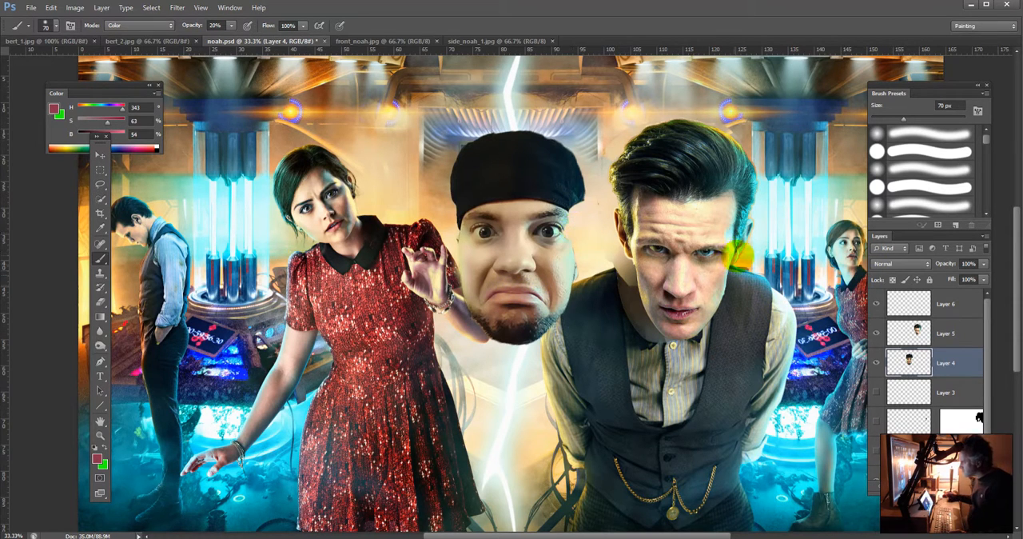
Step: Tint the pasted face's yellow-side eye with blue-green sampled from the original's eye, and sample brown from the original's forehead edge
left_click(709, 252, "alt")
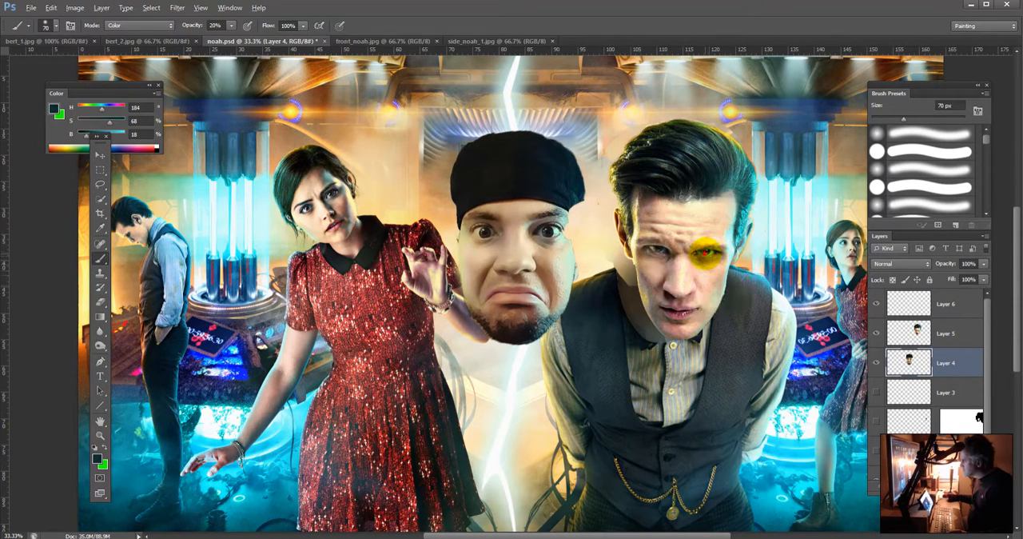
left_click(706, 253, "alt")
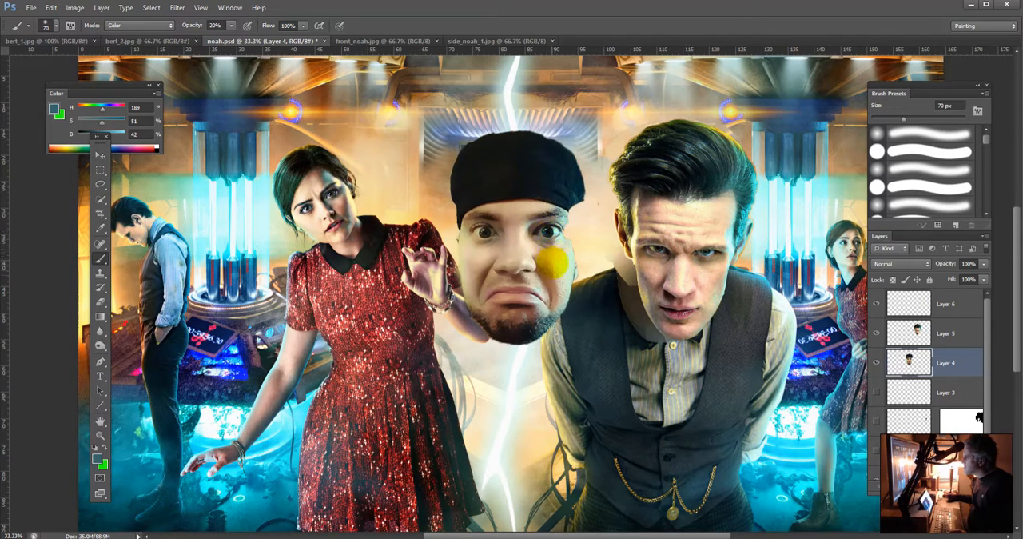
left_click(483, 232)
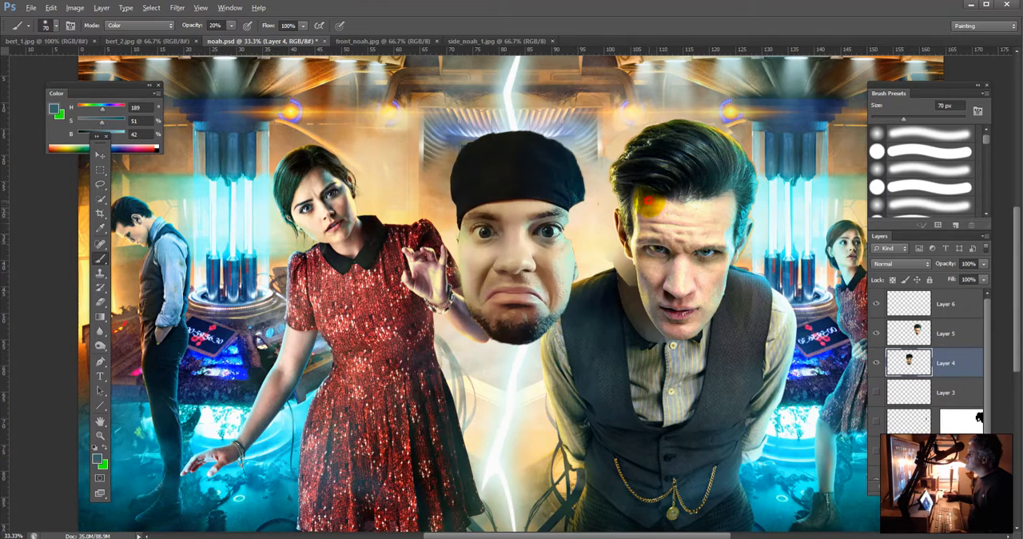
left_click(649, 204, "alt")
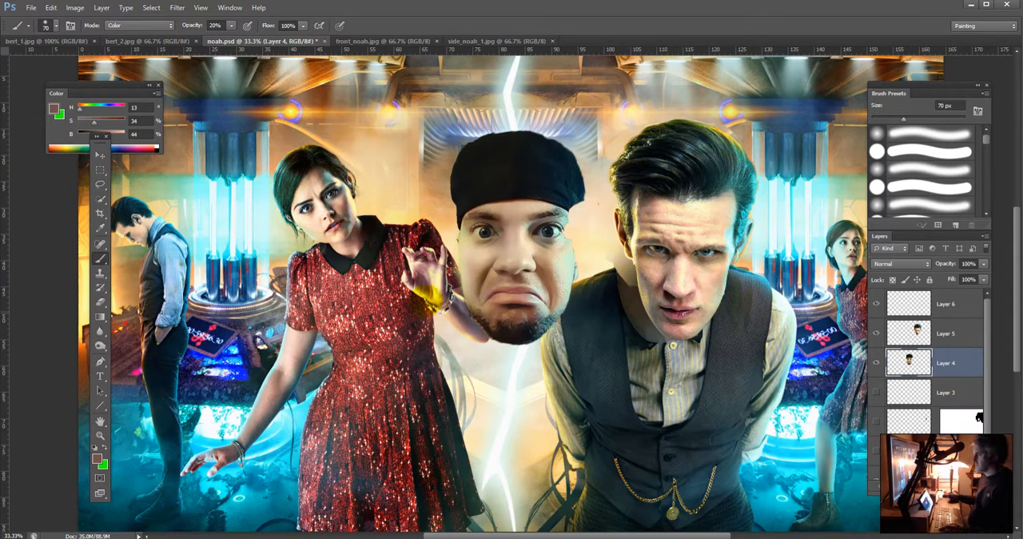
Step: Add a green text line above the pasted head reading "THIS GUY NEEDS TO SHUT UP"
key("t")
left_click(388, 112)
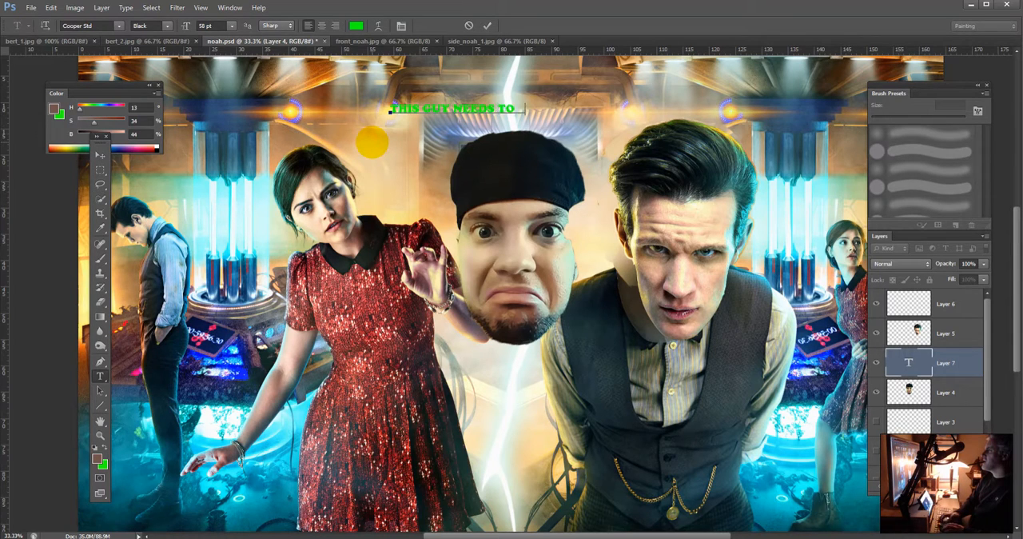
type("THIS GUY NEEDS TO SHUT UP")
Step: Enlarge the whole text line to a font size of 188 pt
key("ctrl+a")
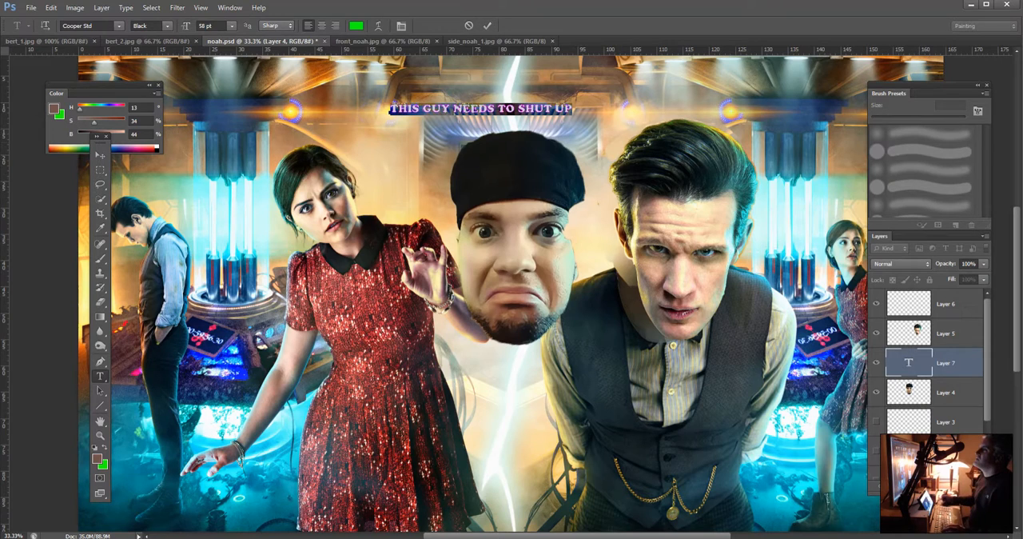
left_click_drag(203, 26, 189, 34)
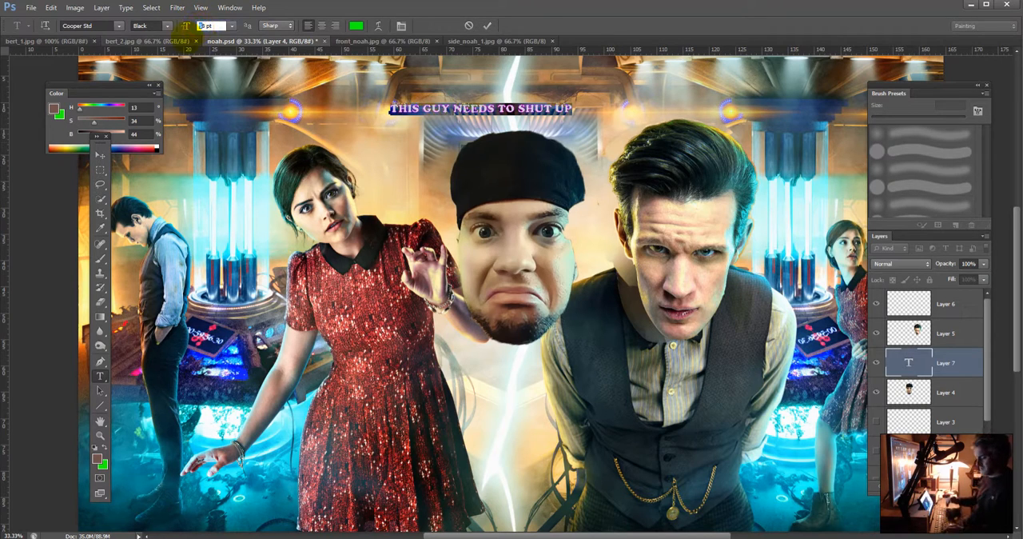
type("1000")
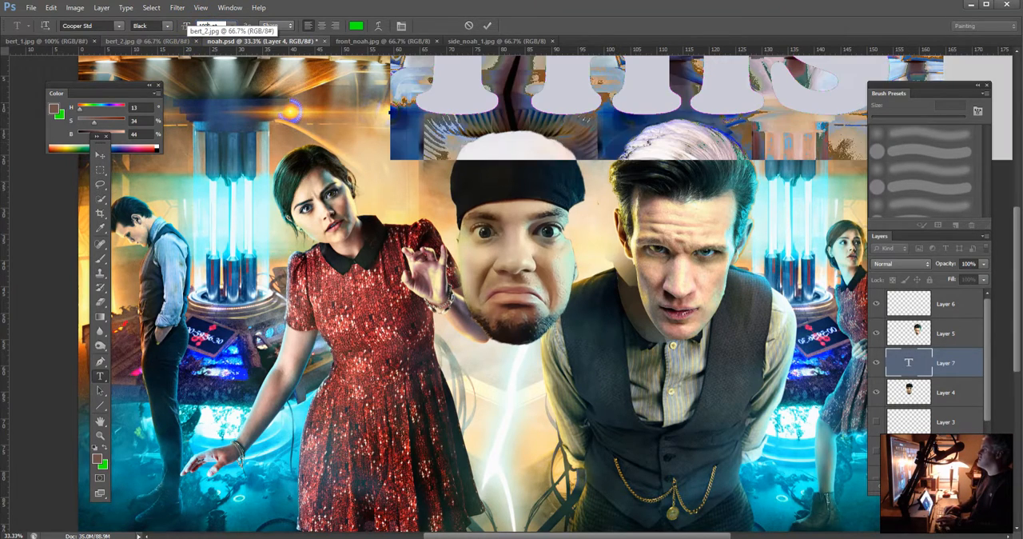
key("BackSpace")
key("BackSpace")
key("BackSpace")
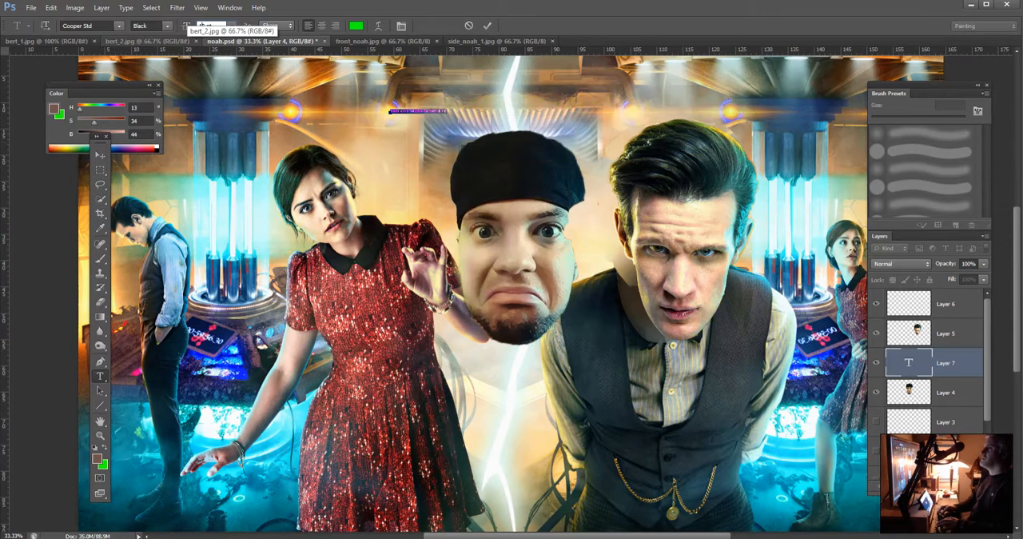
type("50")
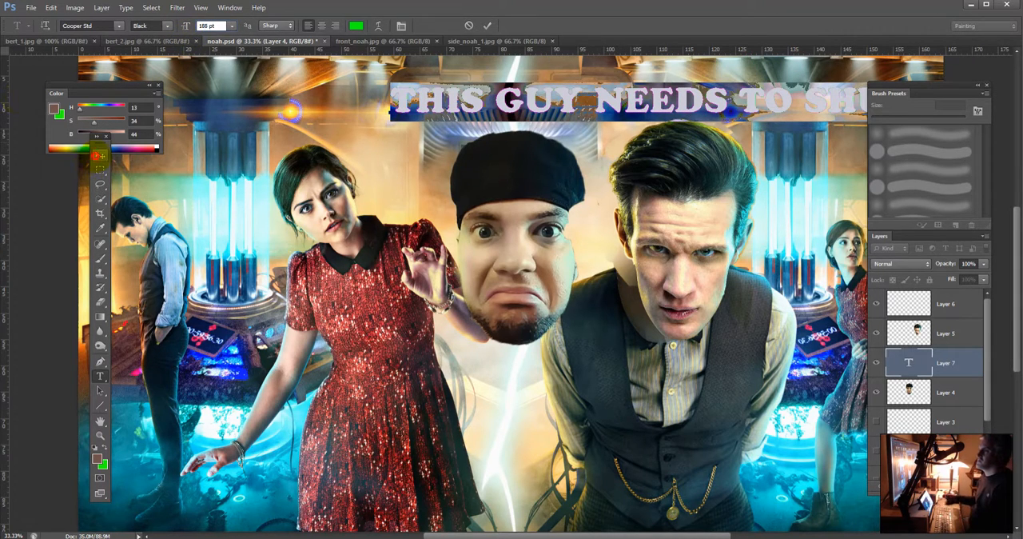
Step: Move the text line down across the characters' bodies, and delete its layer
left_click(100, 154)
left_click_drag(689, 96, 530, 403)
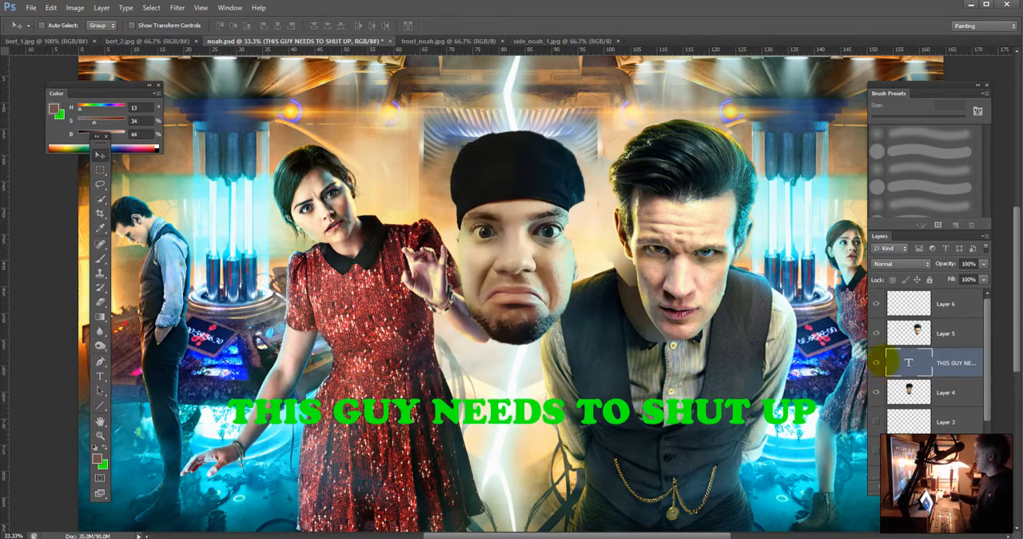
left_click(952, 362)
left_click_drag(955, 372, 972, 486)
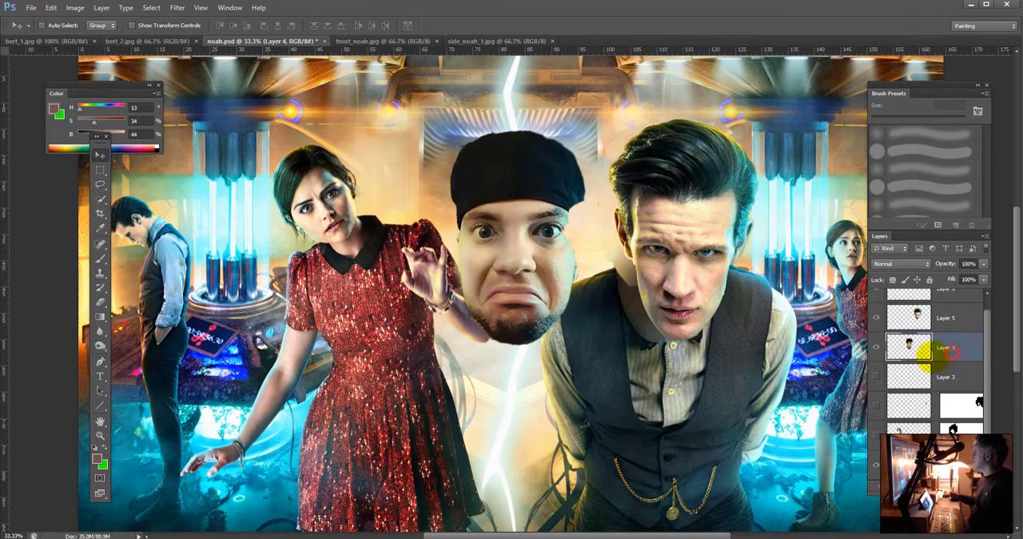
Step: Move the Layer 4 face onto the man's body in the vest, and hide Layer 5
left_click_drag(531, 256, 731, 230)
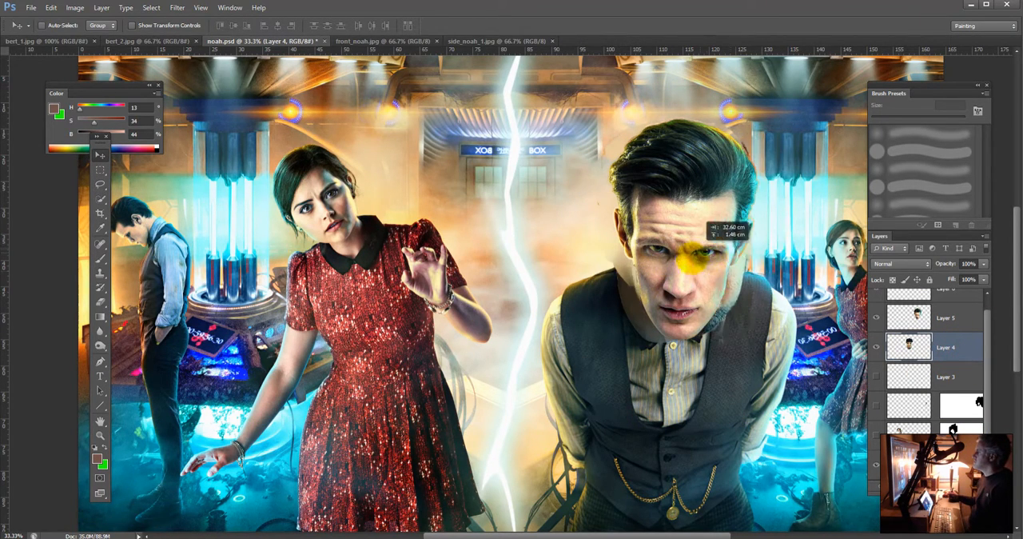
left_click(876, 317)
left_click_drag(679, 199, 694, 222)
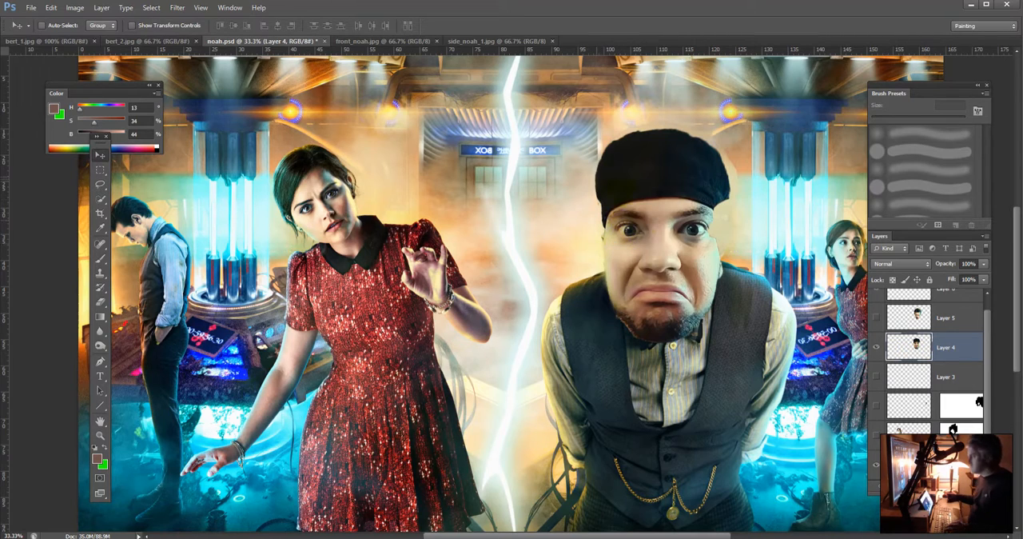
Step: Sample the pale green from the face's blue-lit edge with the Brush tool, and create a new layer above Layer 4
key("b")
left_click(712, 246, "alt")
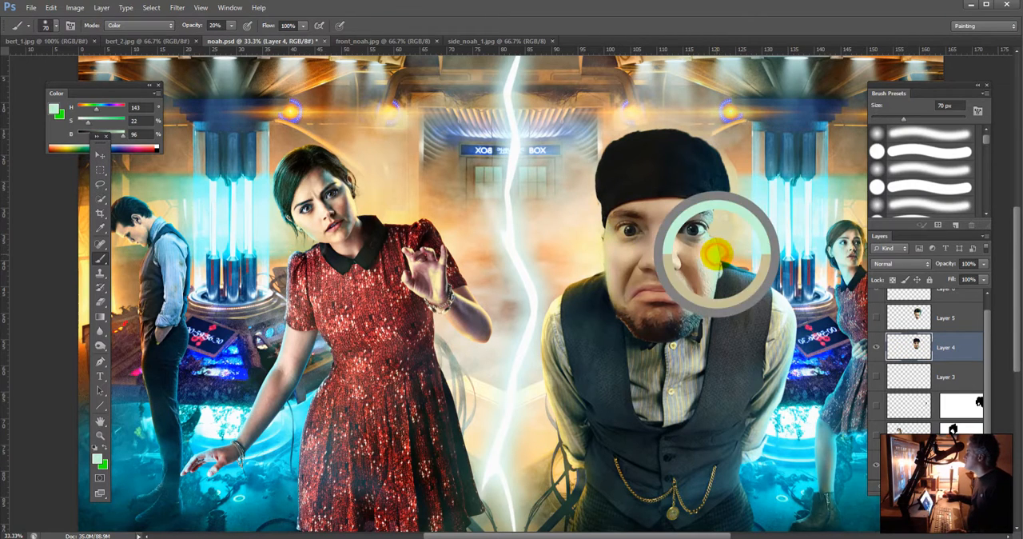
key("ctrl+shift+alt+n")
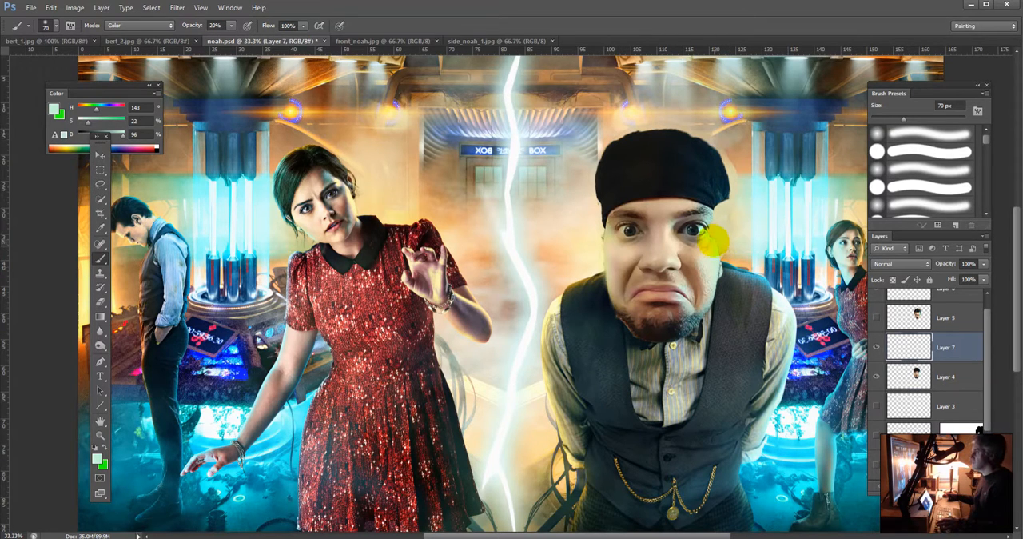
Step: Configure the brush with 80% opacity, Normal blending mode and about 32% hardness
key("8")
left_click(120, 24)
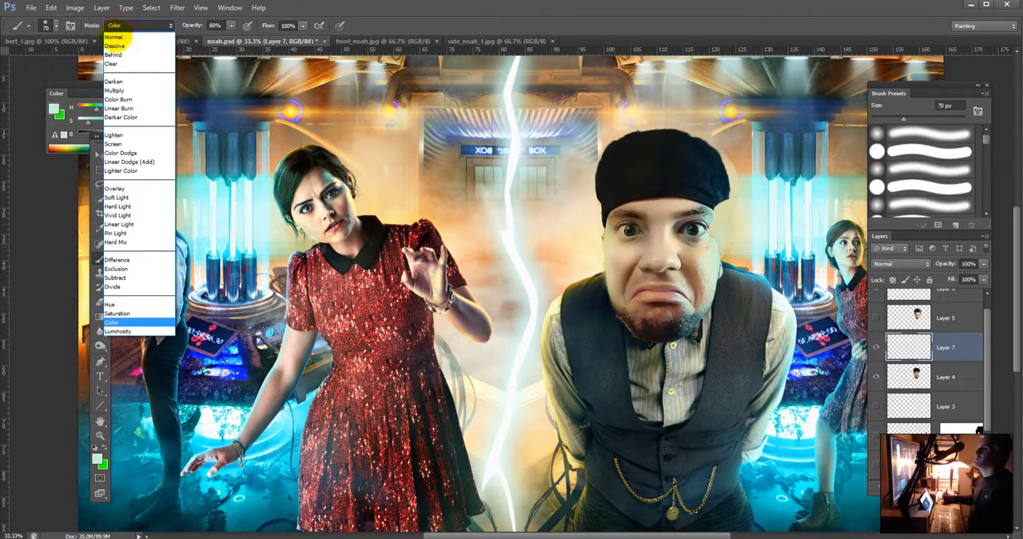
left_click(114, 37)
left_click(49, 25)
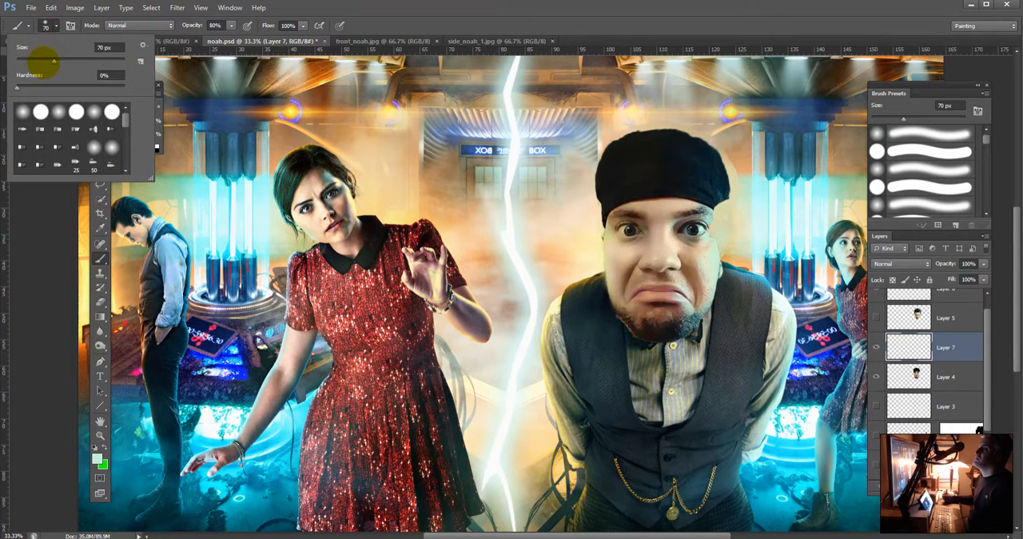
left_click_drag(16, 88, 51, 88)
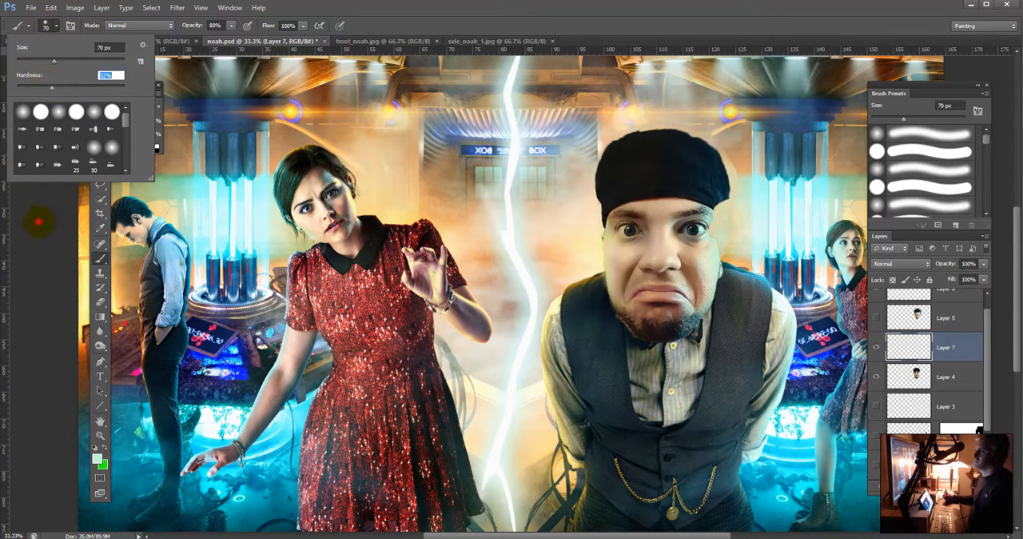
left_click(38, 222)
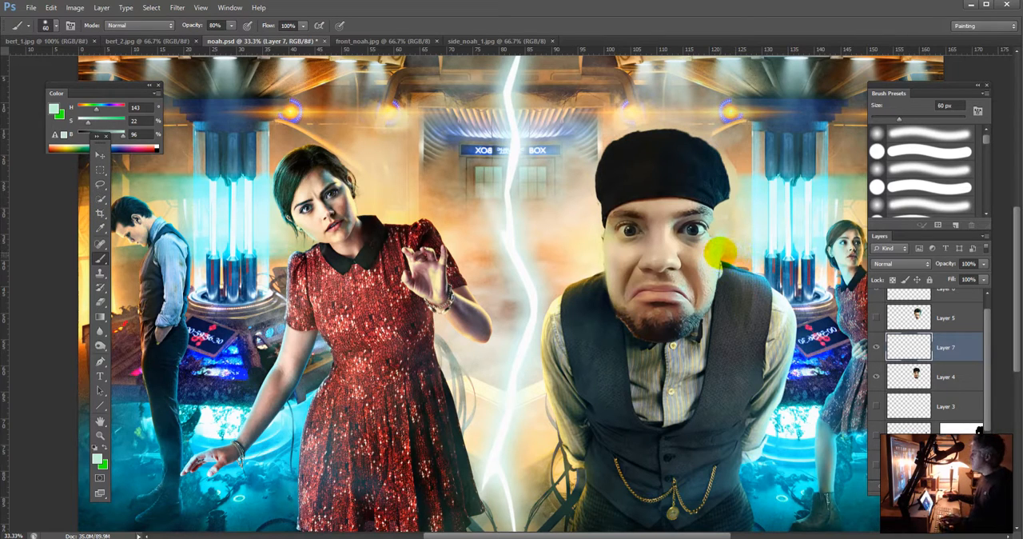
Step: Paint dark blue sampled near the hat's blue-lit edge with a 25 px brush, and move Layer 7 beneath Layer 4
key("bracketleft")
key("bracketleft")
key("bracketleft")
key("bracketleft")
key("bracketleft")
key("bracketleft")
key("bracketleft")
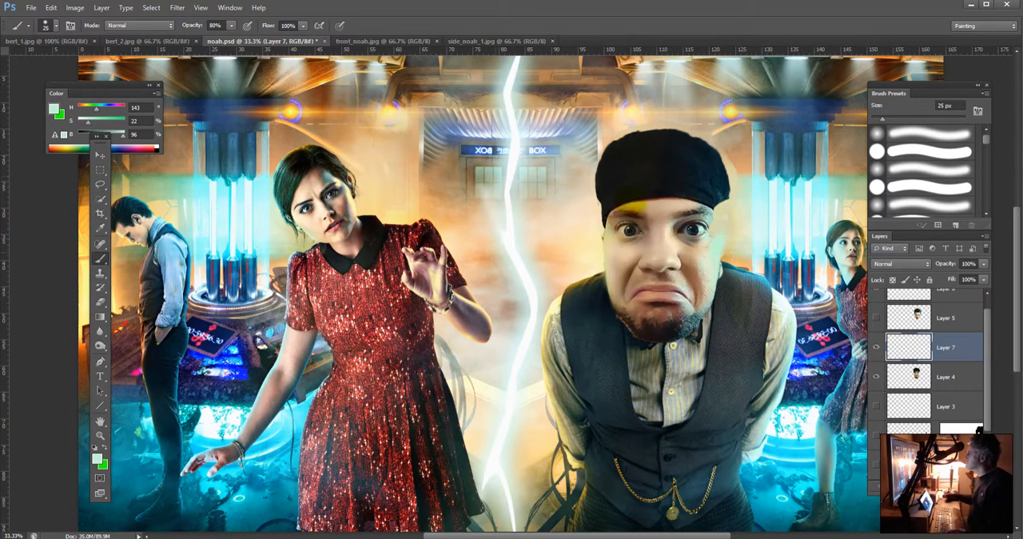
left_click(711, 205, "alt")
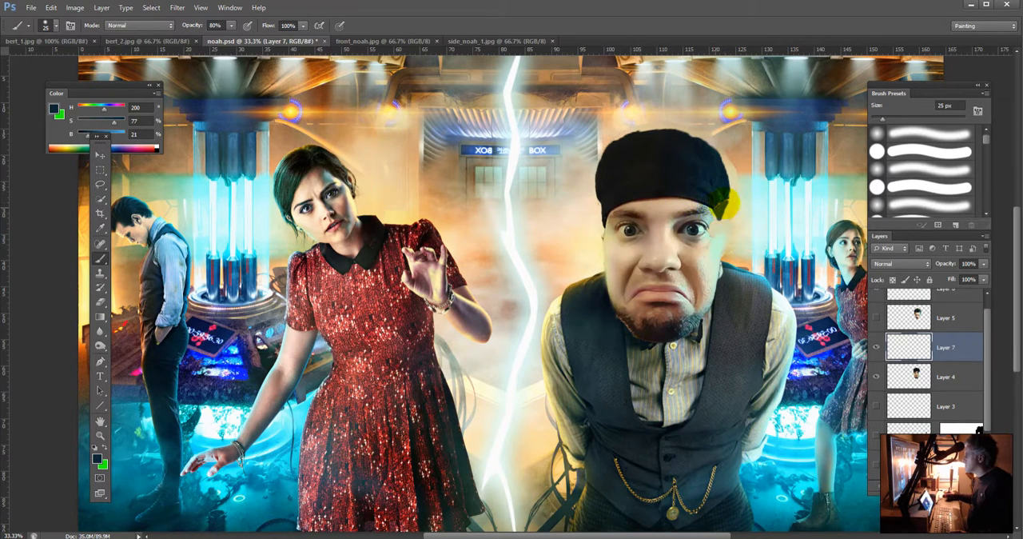
left_click_drag(943, 345, 952, 395)
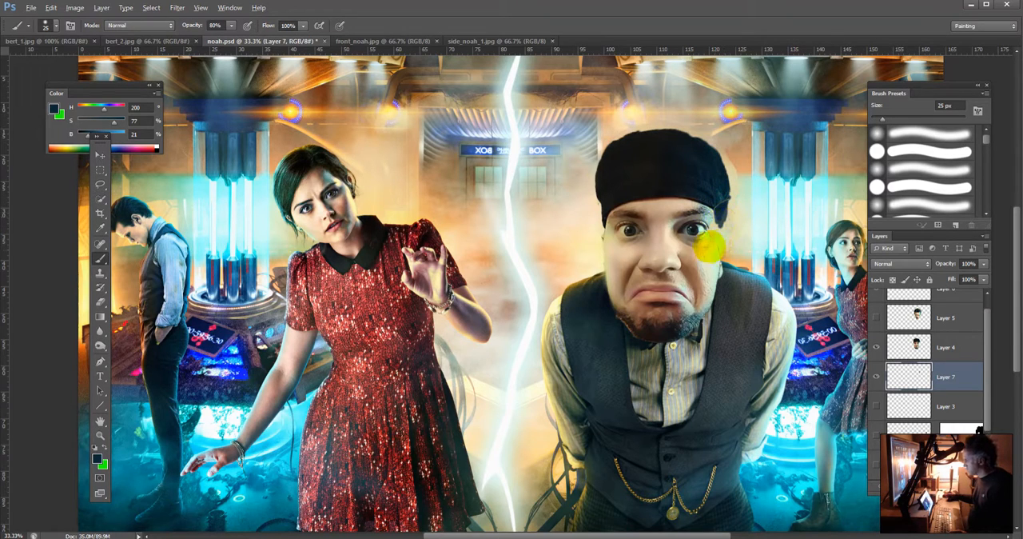
Step: Paint pale green skin tones and the hat's dark blue, sampled nearby, along the face's blue-lit temple on Layer 7
left_click(715, 249, "alt")
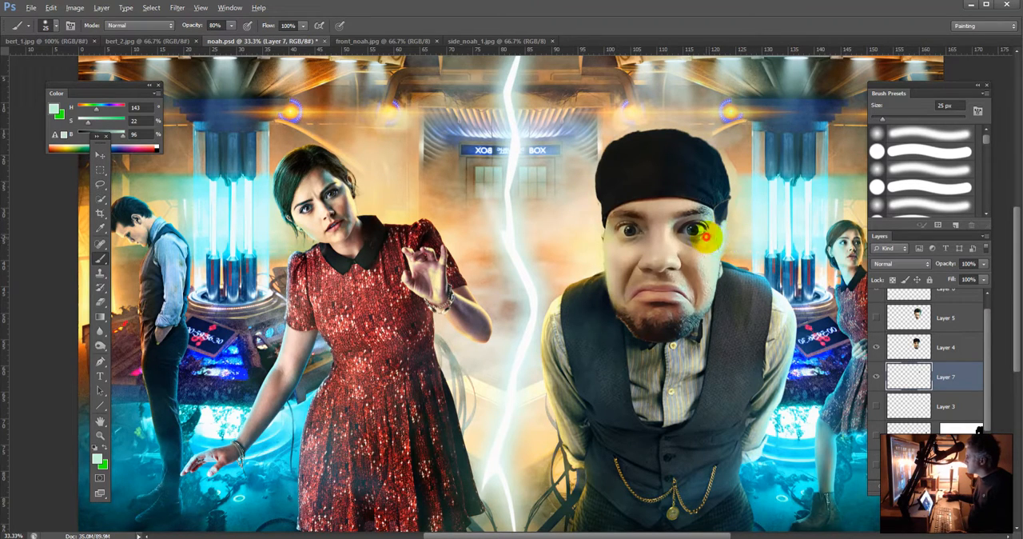
left_click(707, 235, "alt")
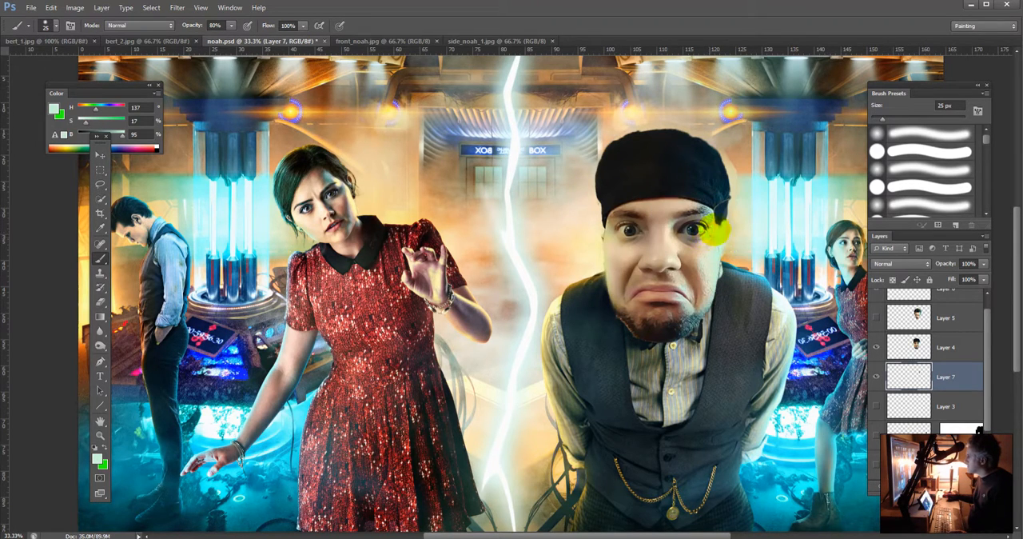
left_click(712, 238, "alt")
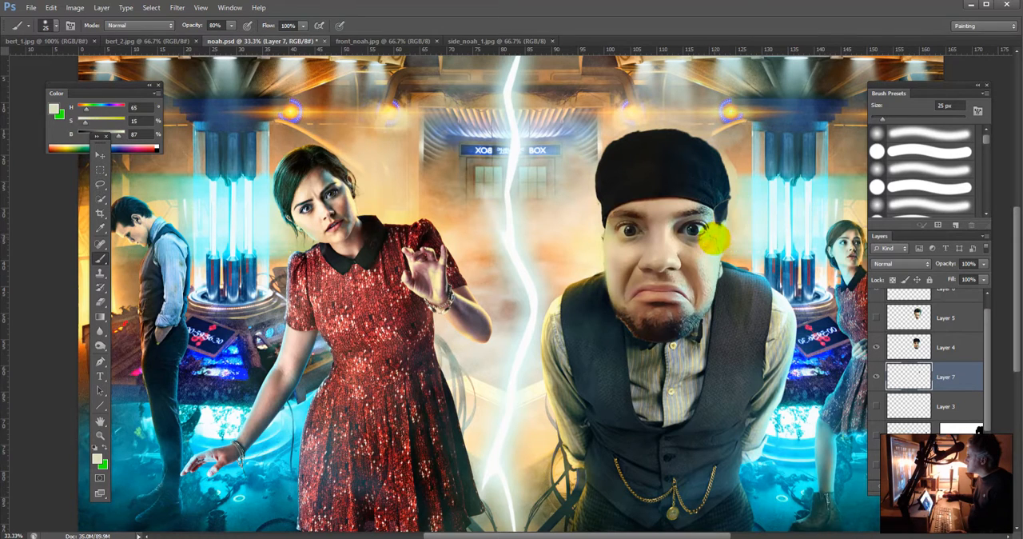
left_click(710, 225, "alt")
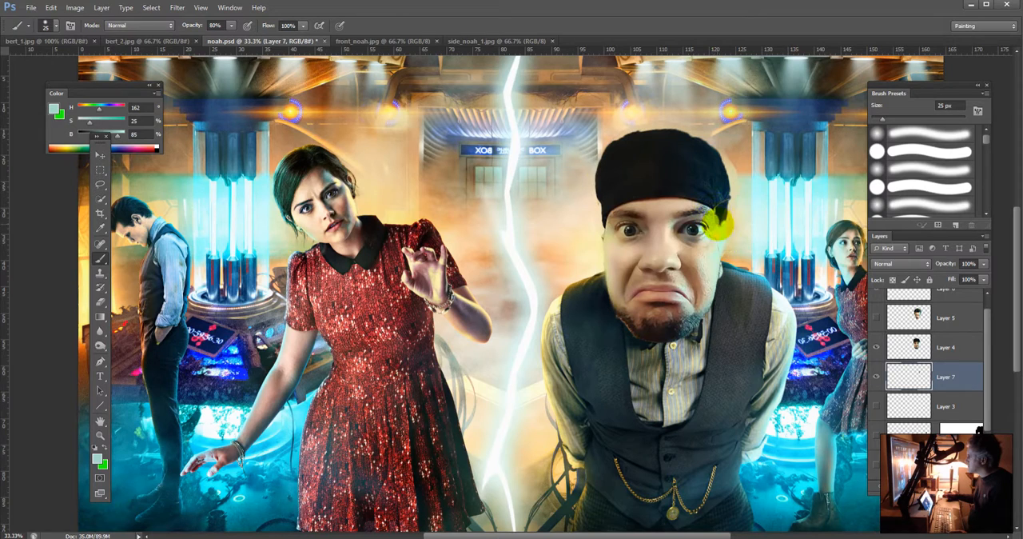
left_click(718, 212, "alt")
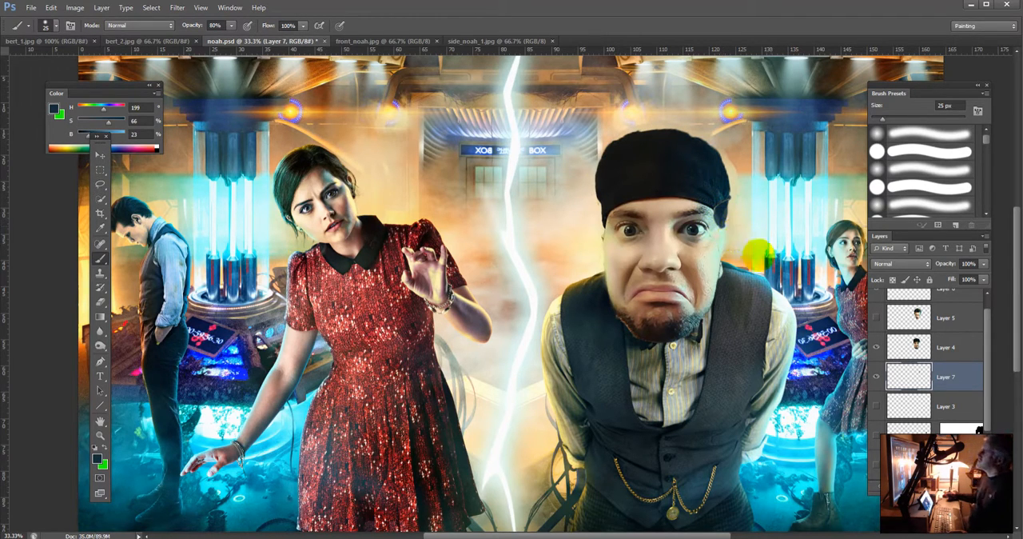
Step: Fill the missing blue-lit cheek edge above the vest collar with pale green sampled from the face
left_click(715, 262, "alt")
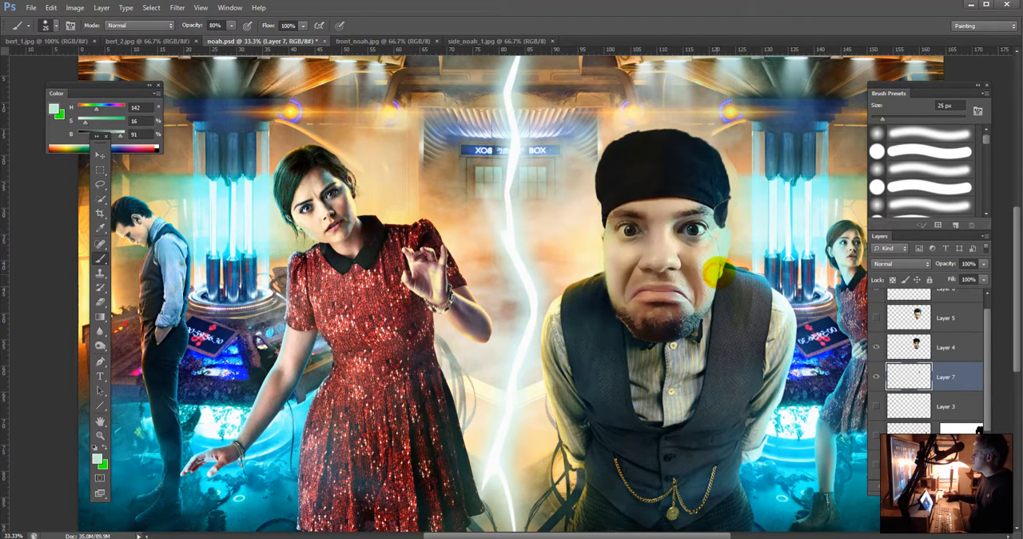
left_click(720, 264, "alt")
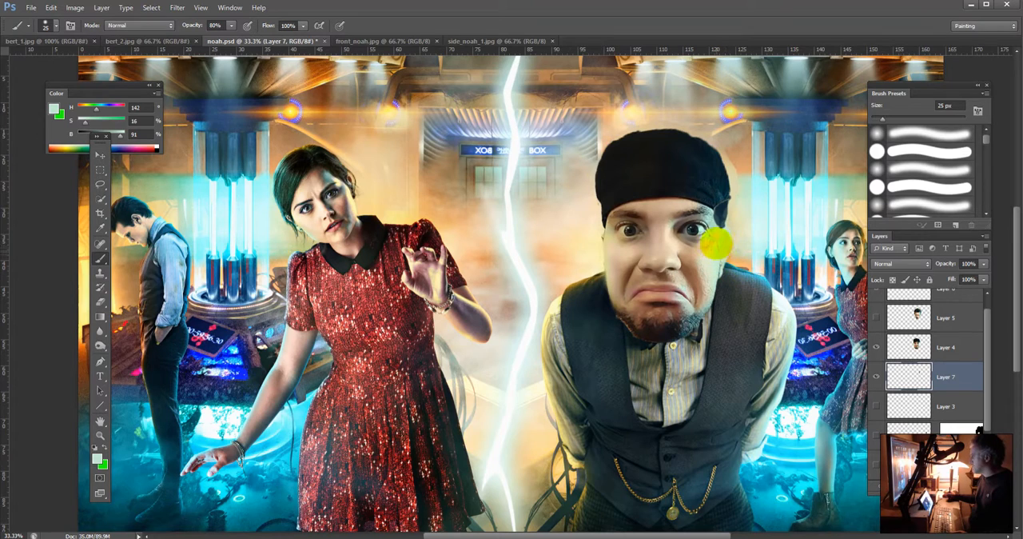
left_click(715, 243, "alt")
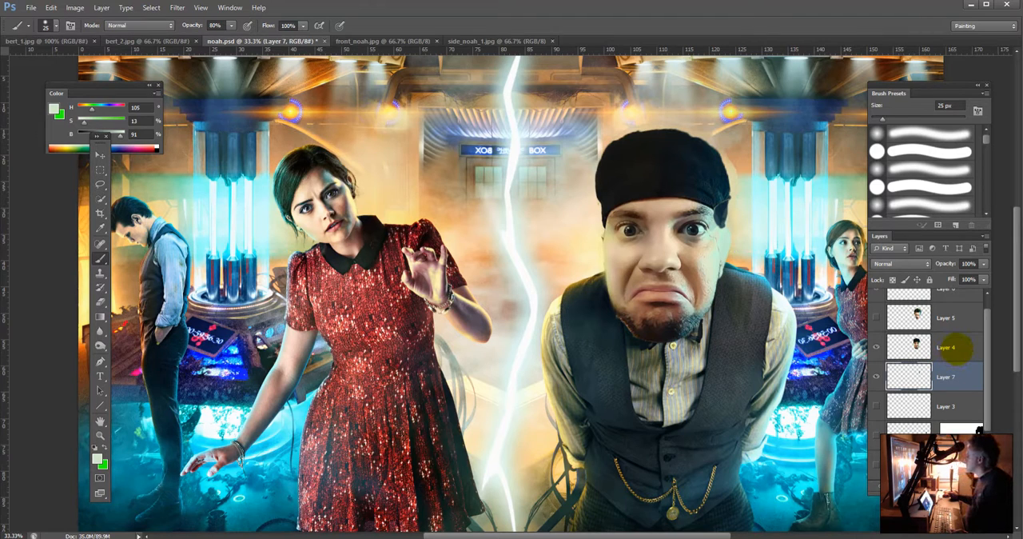
Step: Merge Layer 7 with Layer 4
left_click(960, 346, "shift")
left_click(985, 235)
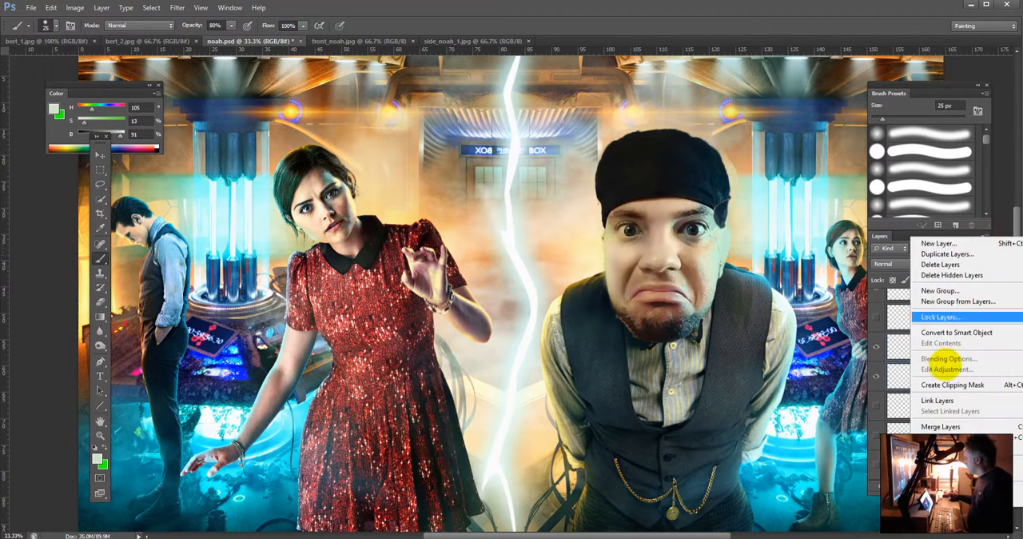
left_click(943, 426)
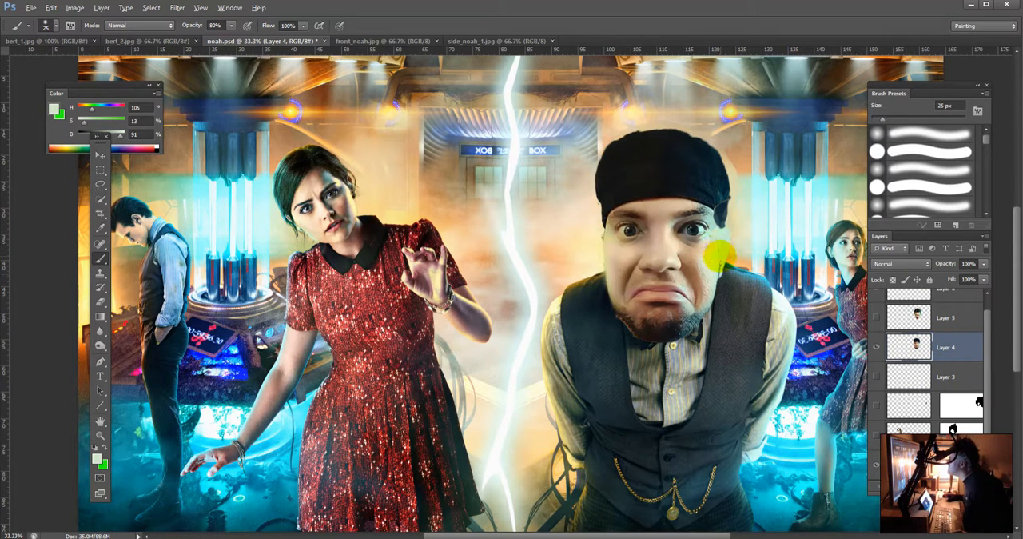
Step: Blend sampled pale green and cream tones over the blue-lit cheek on Layer 4, reducing the brush opacity to 20%
left_click(717, 240, "alt")
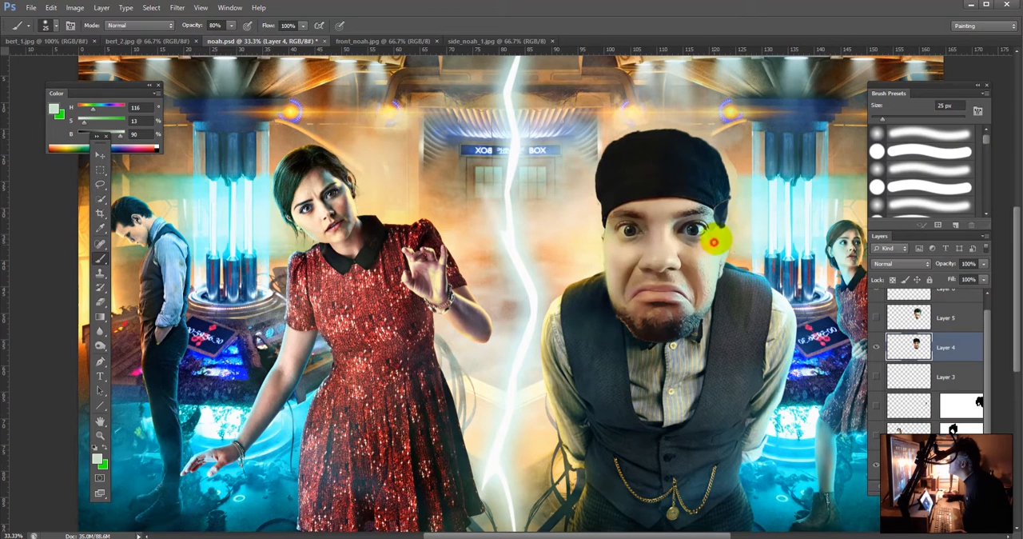
left_click_drag(716, 250, 718, 240)
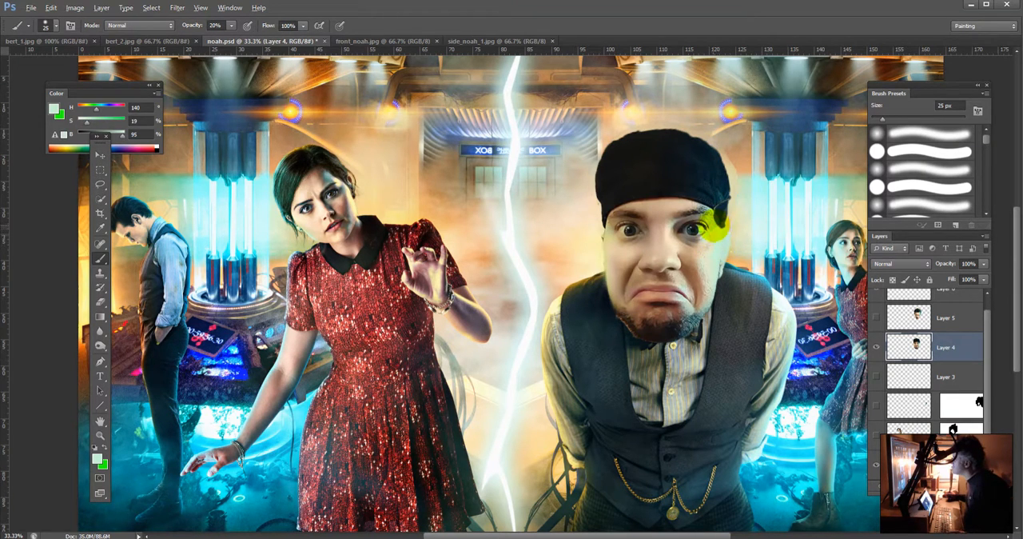
left_click(717, 230, "alt")
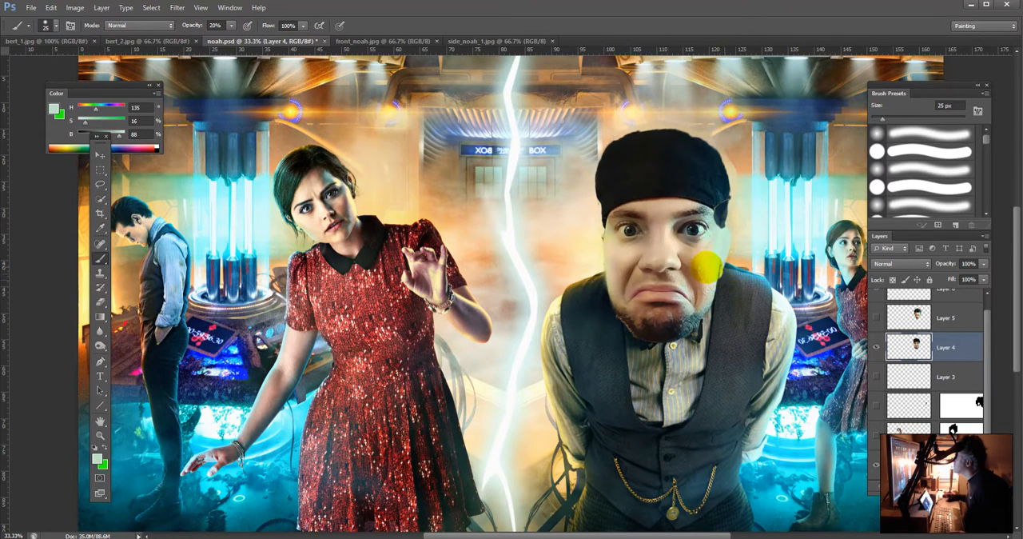
left_click(711, 249, "alt")
left_click(711, 249, "alt")
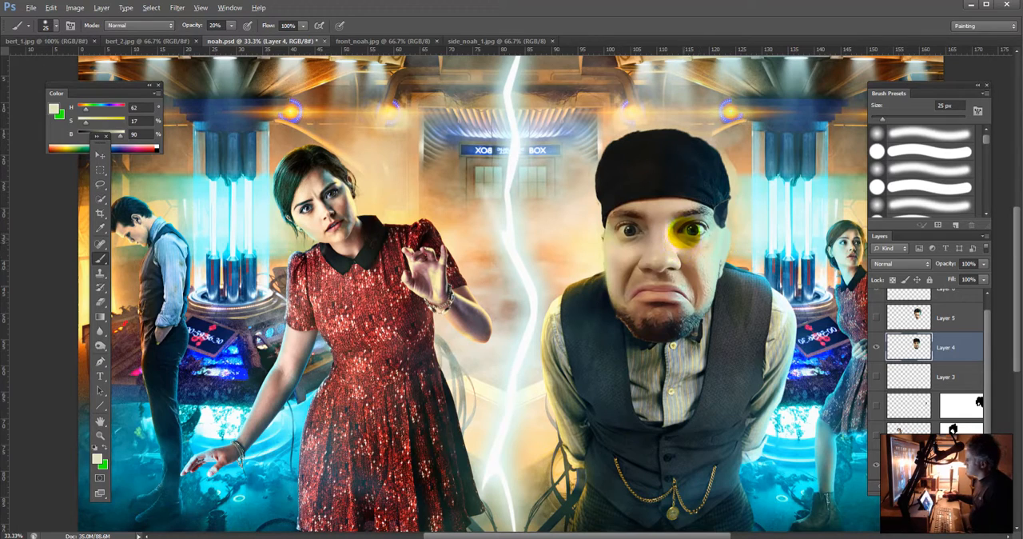
Step: Shade the temple below the hat with dark brown, dark blue and pale green sampled from the face and hat
left_click(675, 228, "alt")
left_click(675, 227, "alt")
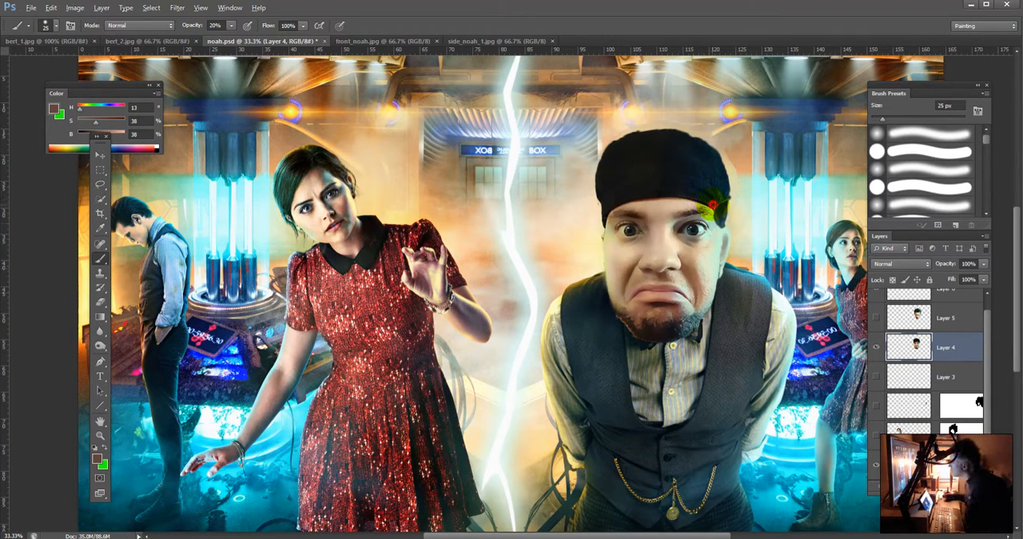
left_click(713, 206, "alt")
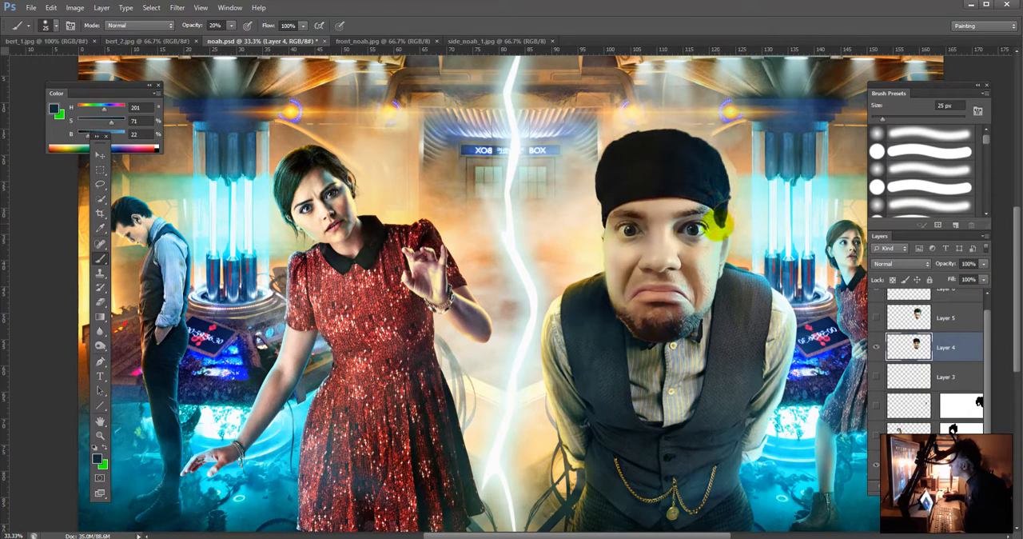
left_click(715, 227, "alt")
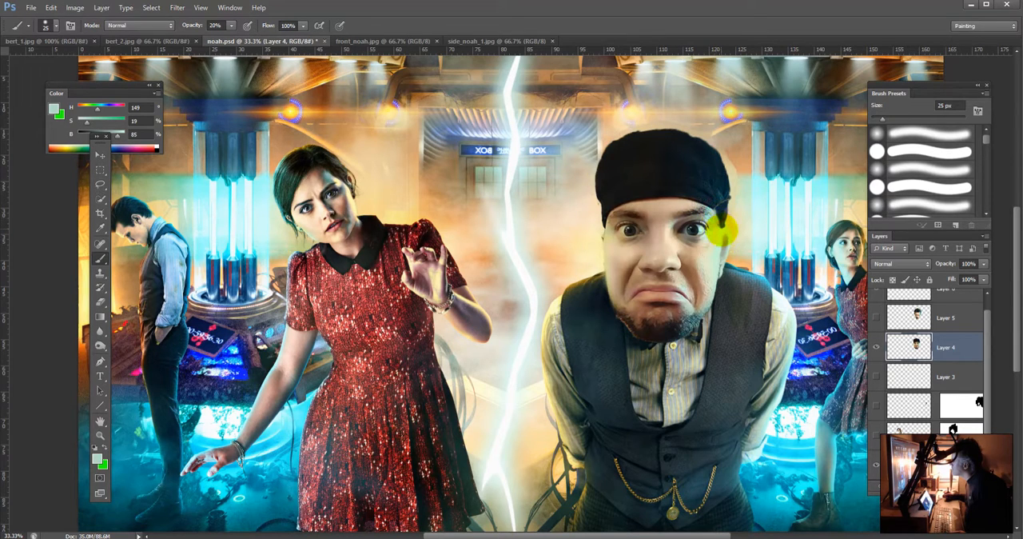
left_click(718, 220, "alt")
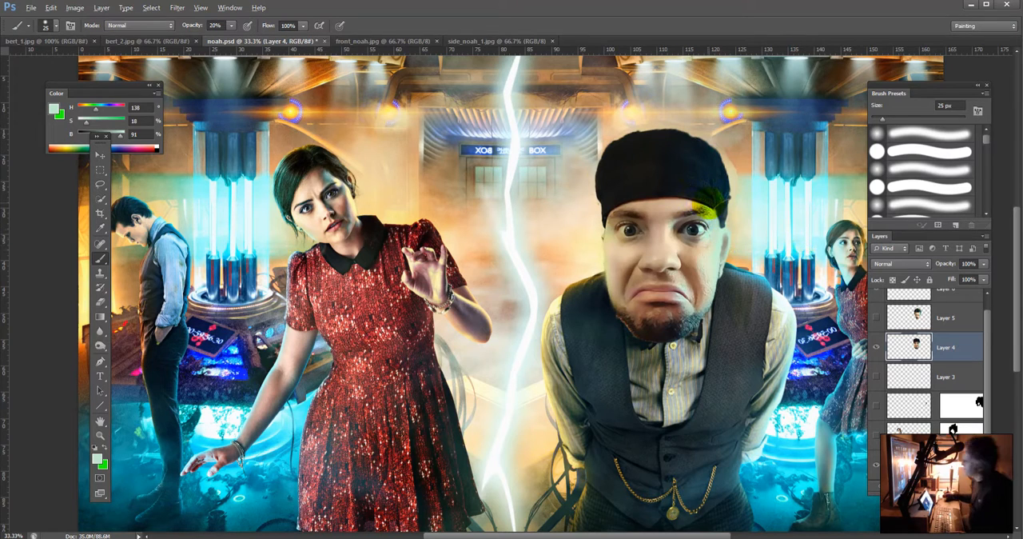
Step: Smooth the hat's lower blue-lit edge above the temple using dark blue tones sampled from the hat
left_click(710, 205, "alt")
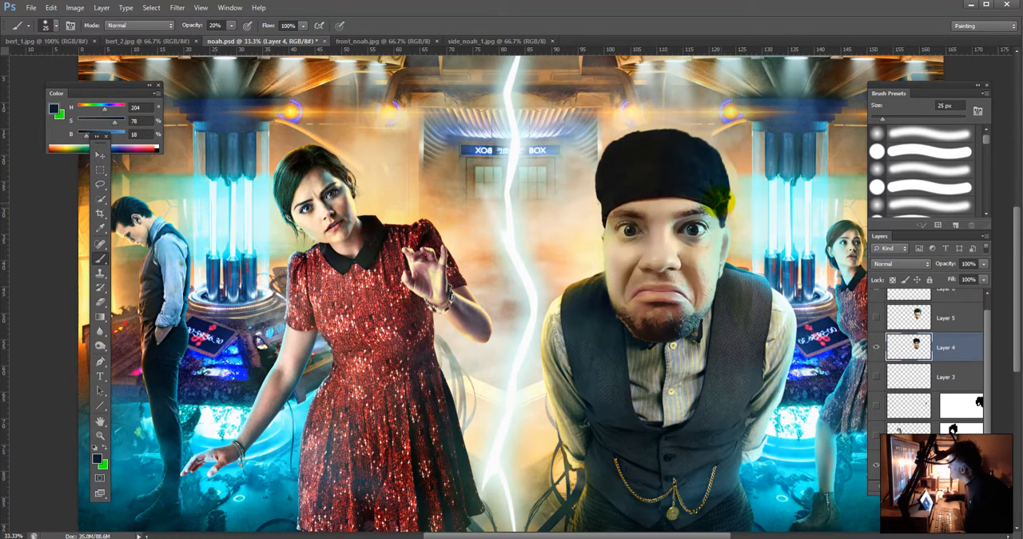
left_click(712, 197, "alt")
left_click(709, 193, "alt")
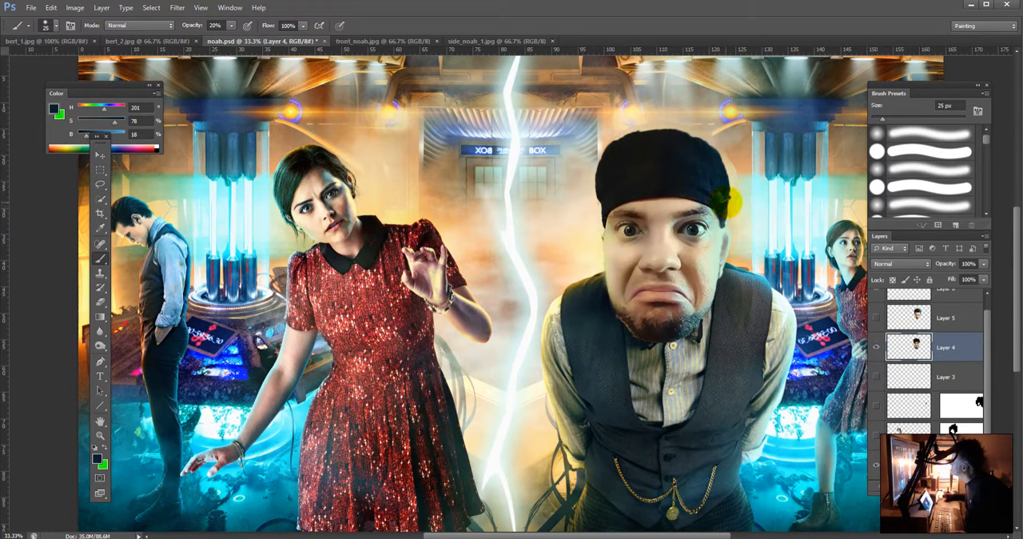
left_click(721, 195, "alt")
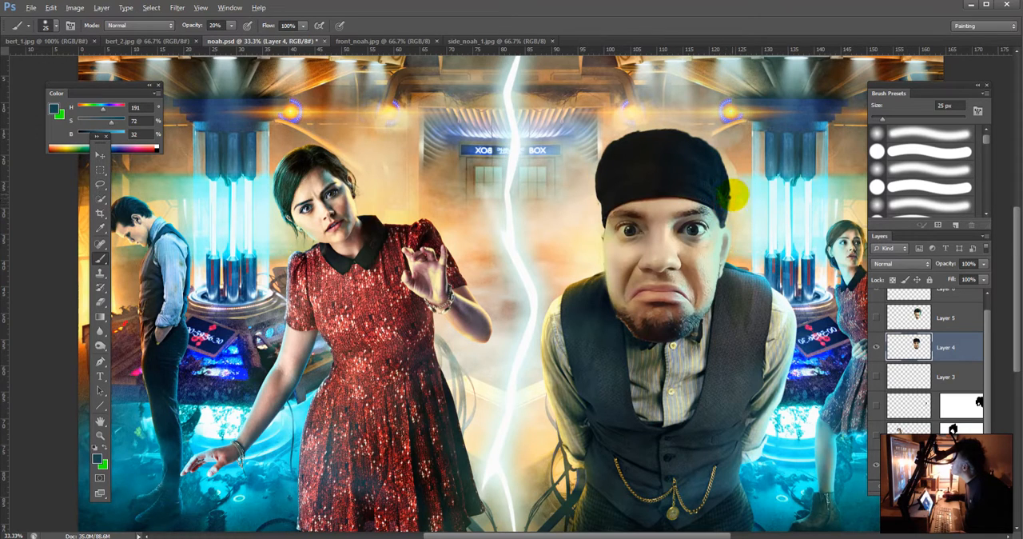
left_click(730, 193, "alt")
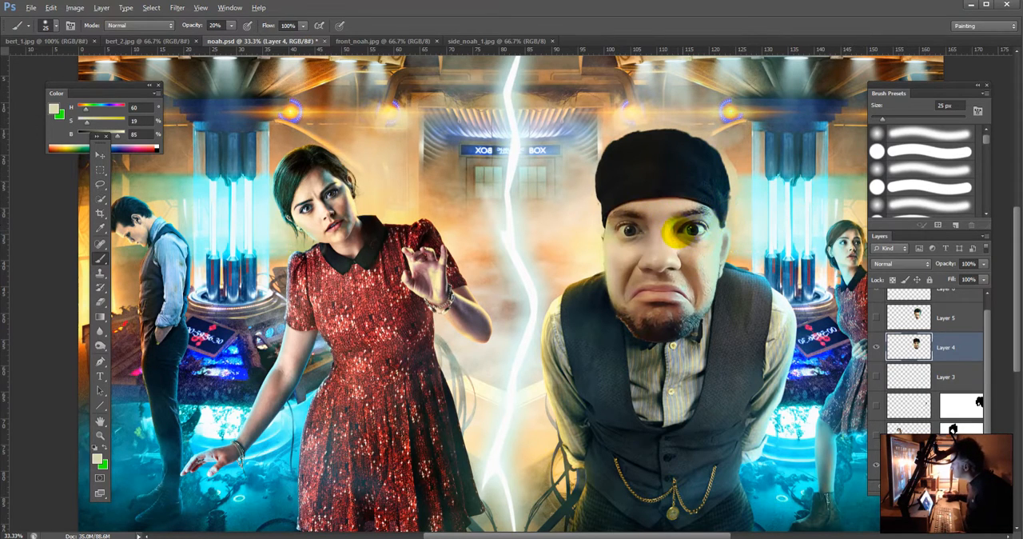
Step: Sample a dark brown beside the man's nearer blue-lit eye and reduce the brush size to 9 px
left_click(675, 230, "alt")
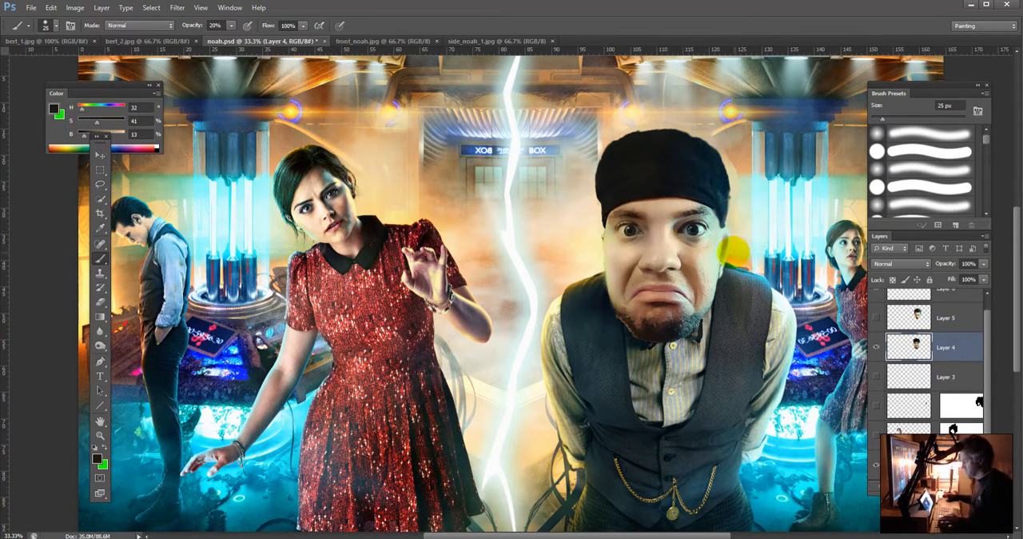
key("bracketleft")
key("bracketleft")
key("bracketleft")
key("bracketleft")
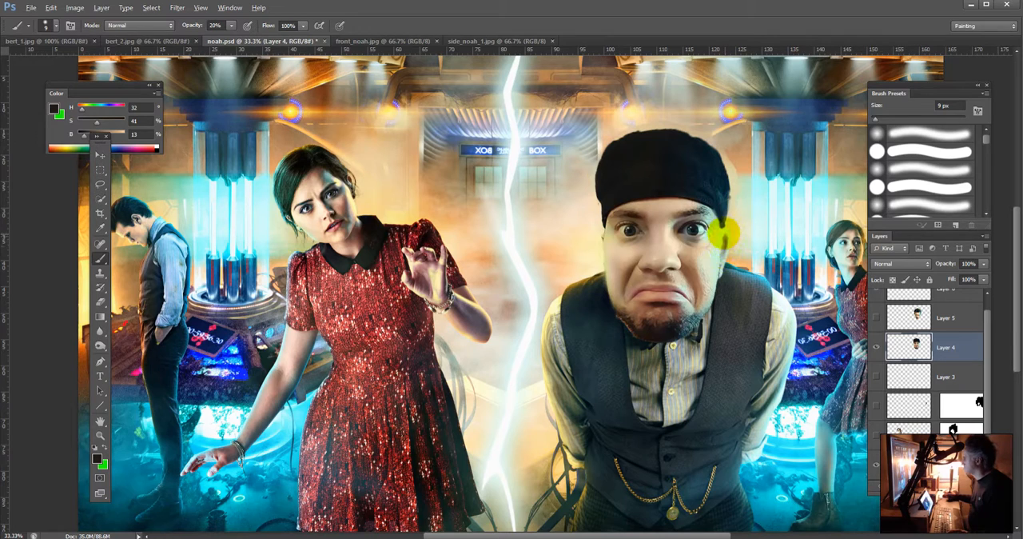
Step: Refine the blue-lit cheek and jaw edge beside the vest collar with sampled pale green tones at 9 px
left_click(718, 256, "alt")
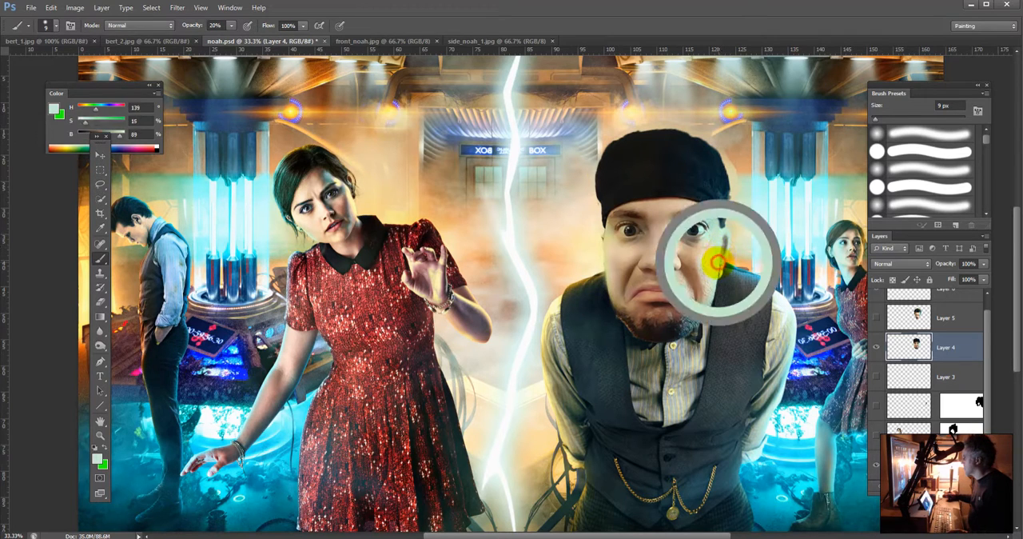
left_click(722, 247, "alt")
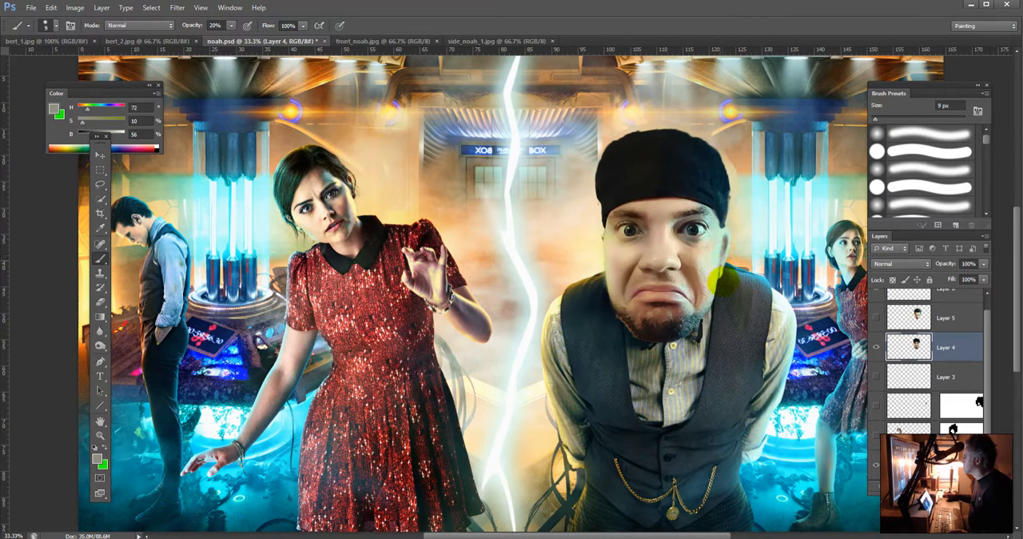
left_click(722, 274, "alt")
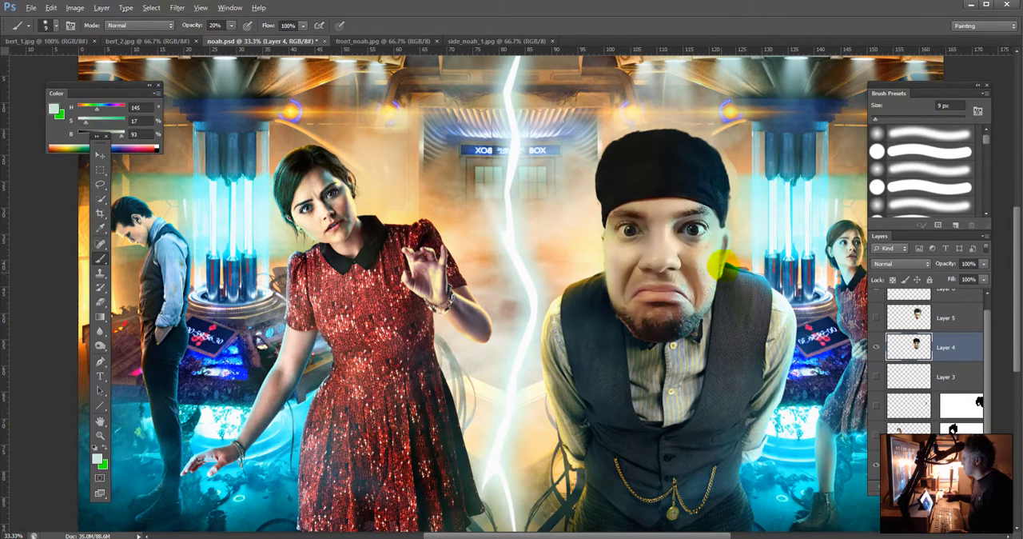
left_click(714, 272, "alt")
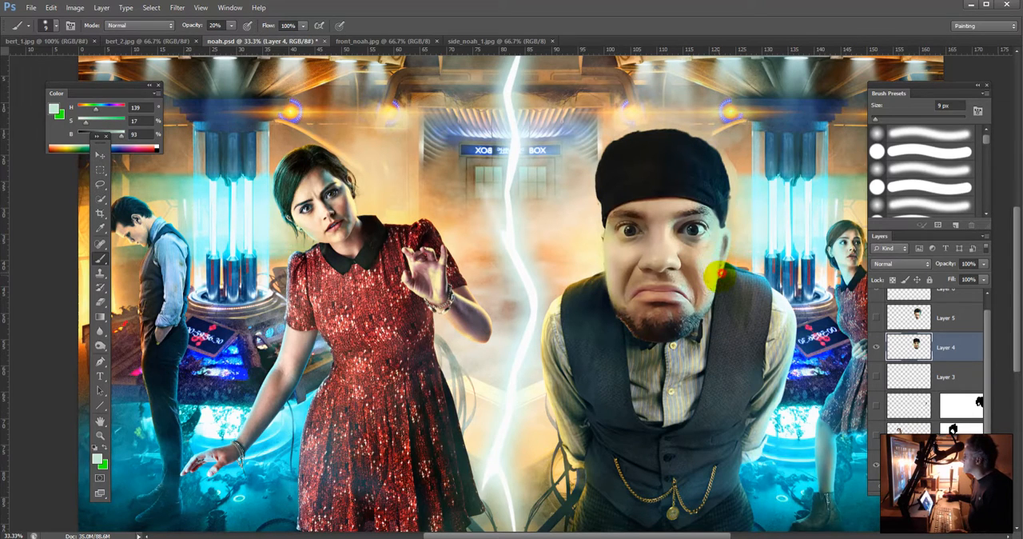
left_click(722, 271, "alt")
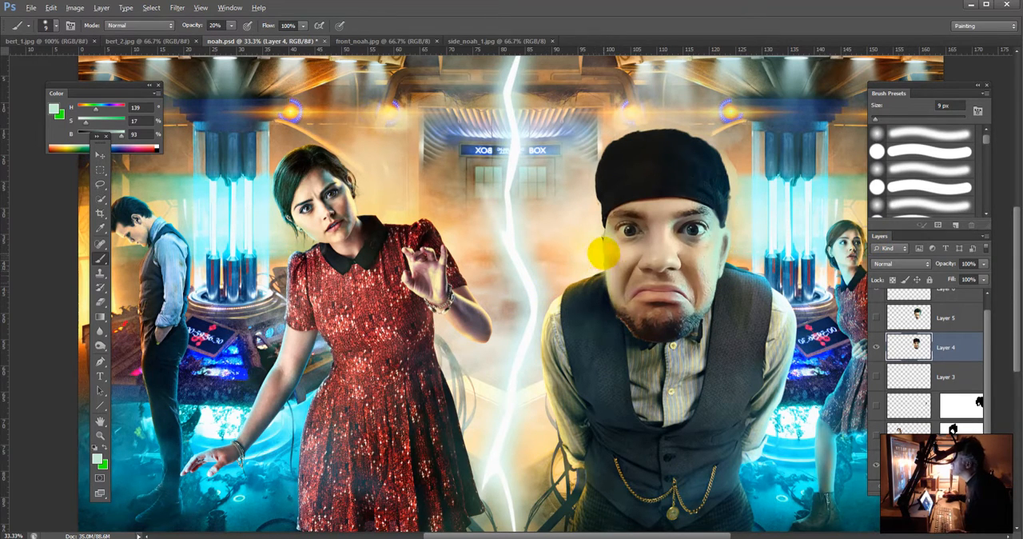
Step: Sample the warm-lit cheek's yellow, raise its brightness to 100%, and paint a highlight along that cheek's outer edge
left_click(606, 256, "alt")
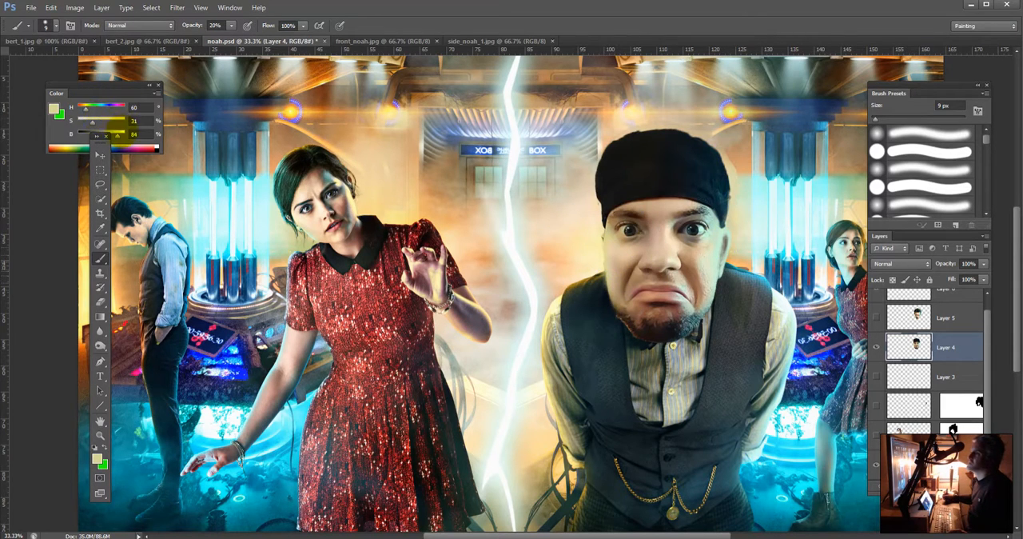
left_click_drag(117, 134, 160, 150)
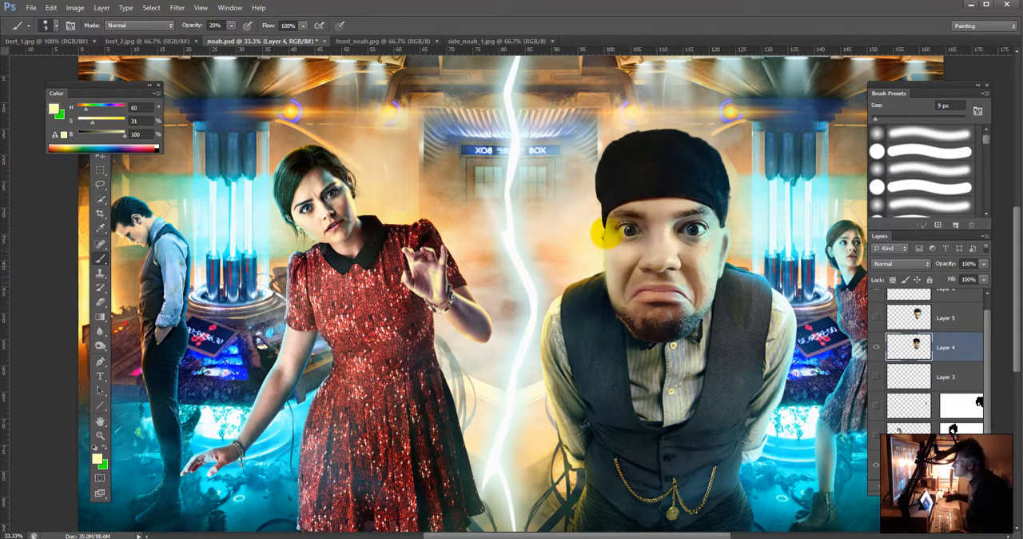
left_click_drag(604, 240, 607, 267)
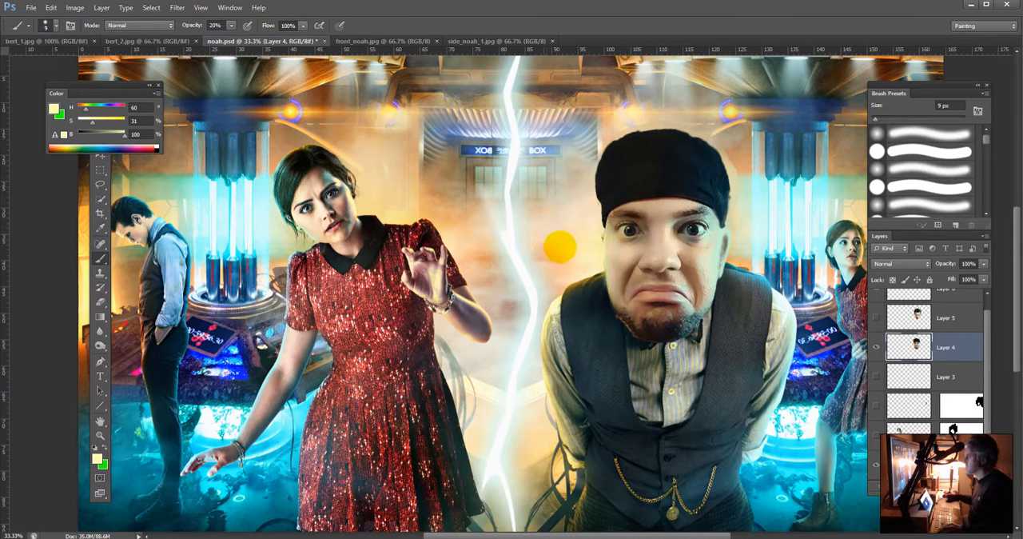
Step: Widen the yellow highlight down the warm-lit cheek with a 25 px brush, and lower the brush opacity to 10%
key("bracketright")
key("bracketright")
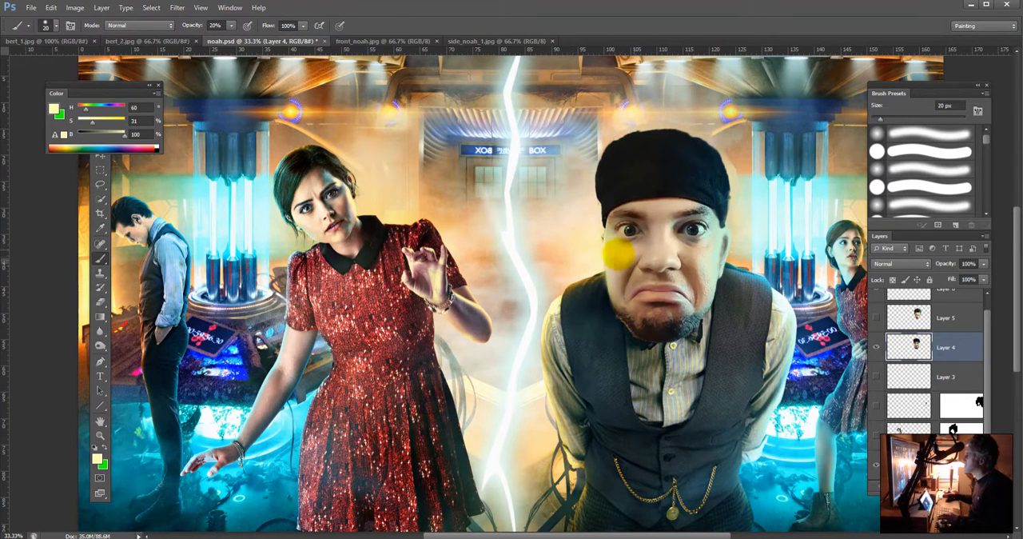
key("bracketright")
mouse_move(606, 240)
left_mouse_down()
mouse_move(604, 253)
mouse_move(620, 303)
mouse_move(694, 352)
mouse_move(678, 303)
mouse_move(609, 294)
left_mouse_up()
key("1")
left_click(602, 295, "alt")
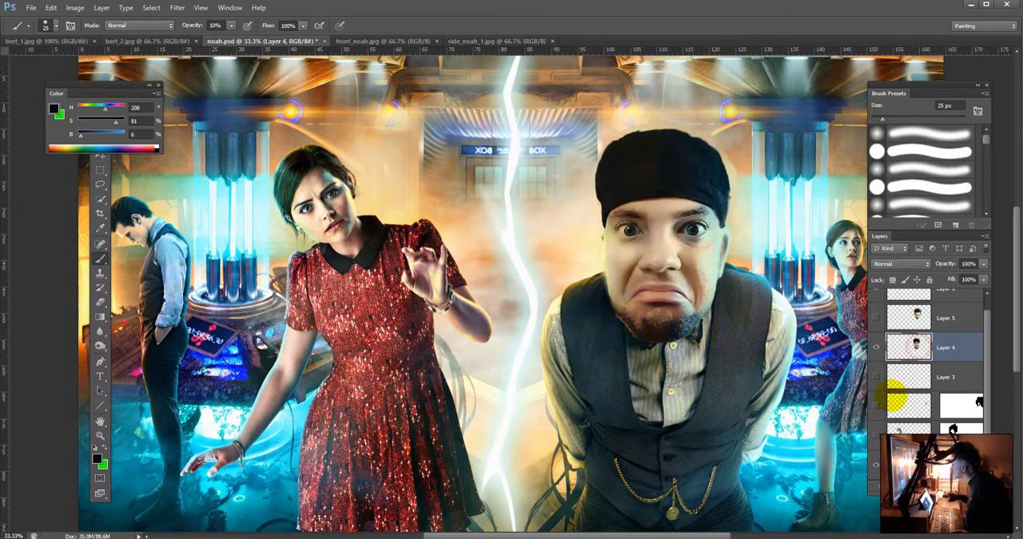
Step: Add a layer mask to Layer 4
left_click(916, 486)
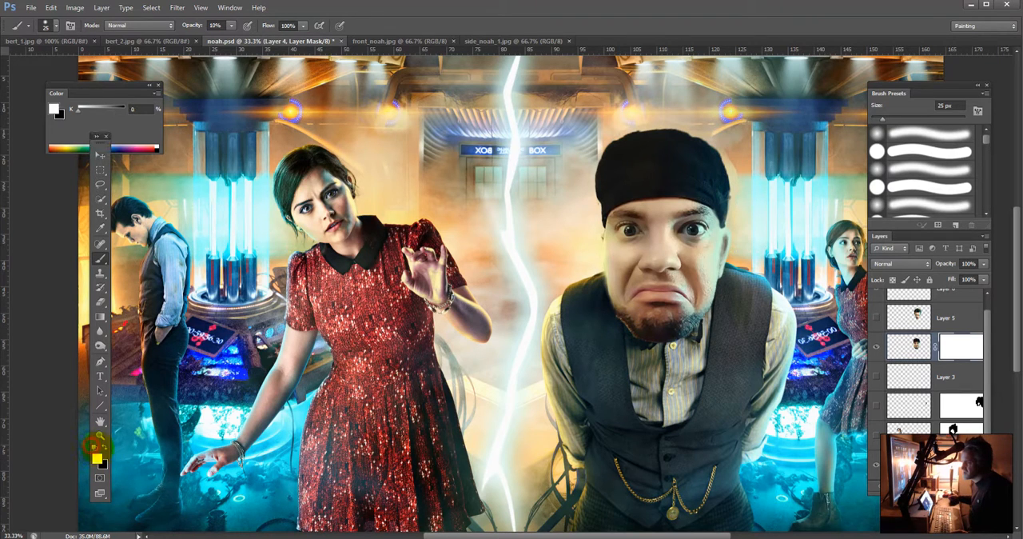
Step: Fade the lower beard edge against the shirt collar by painting black on the Layer 4 mask at 20% opacity
left_click(95, 446)
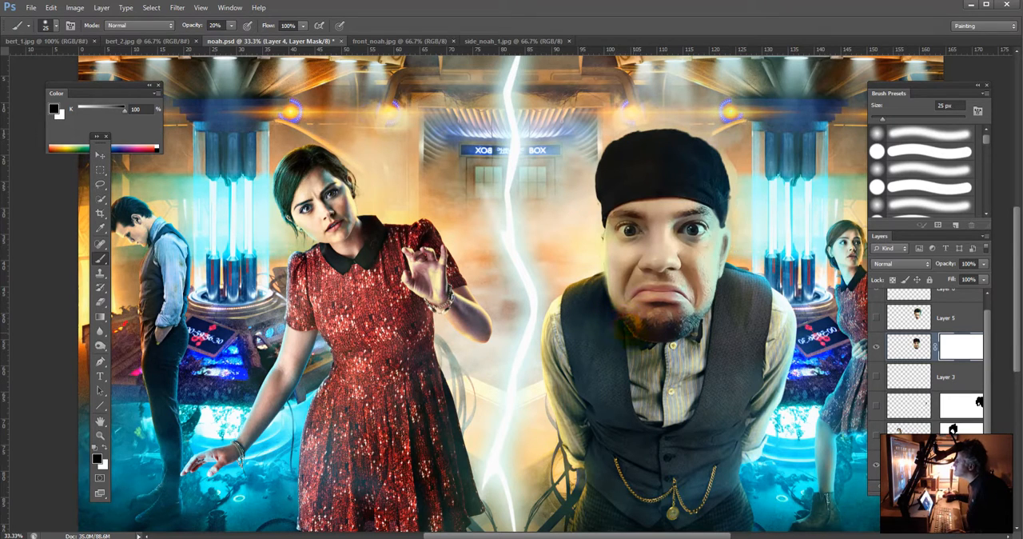
mouse_move(637, 336)
left_mouse_down()
mouse_move(706, 352)
mouse_move(618, 355)
mouse_move(707, 346)
mouse_move(697, 324)
left_mouse_up()
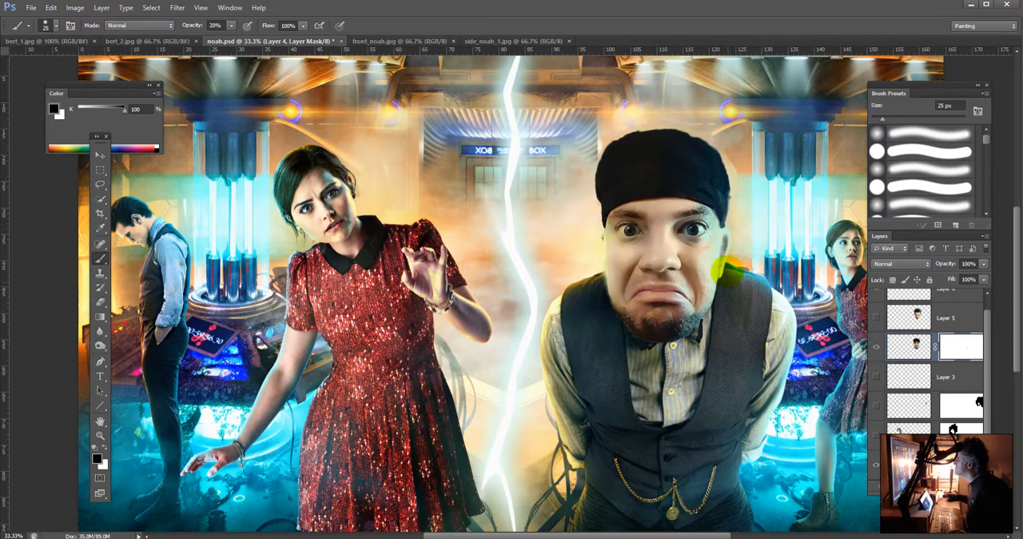
Step: Check the whole composite with the women's masked face layers shown, and compare it with Layer 5 shown and hidden
key("ctrl+minus")
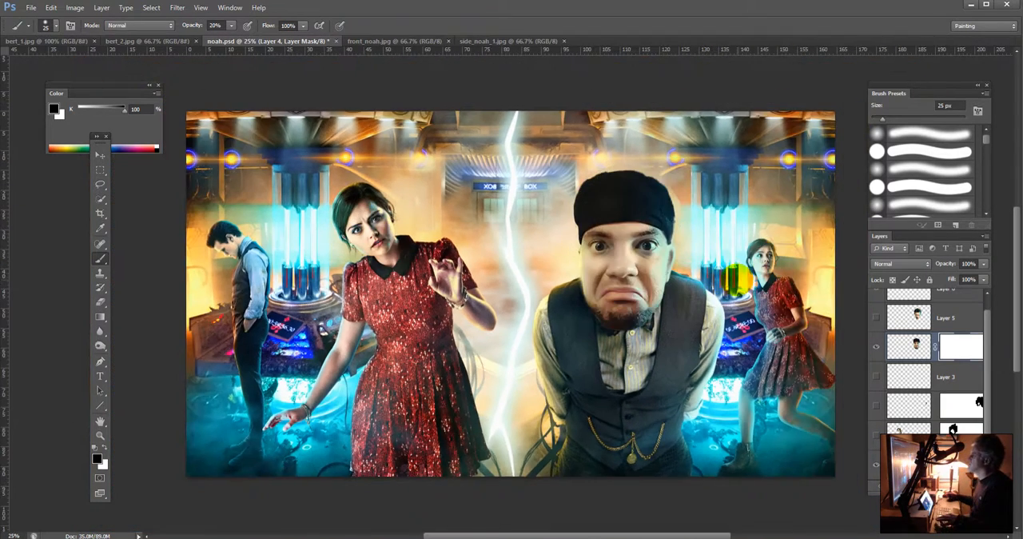
key("ctrl+minus")
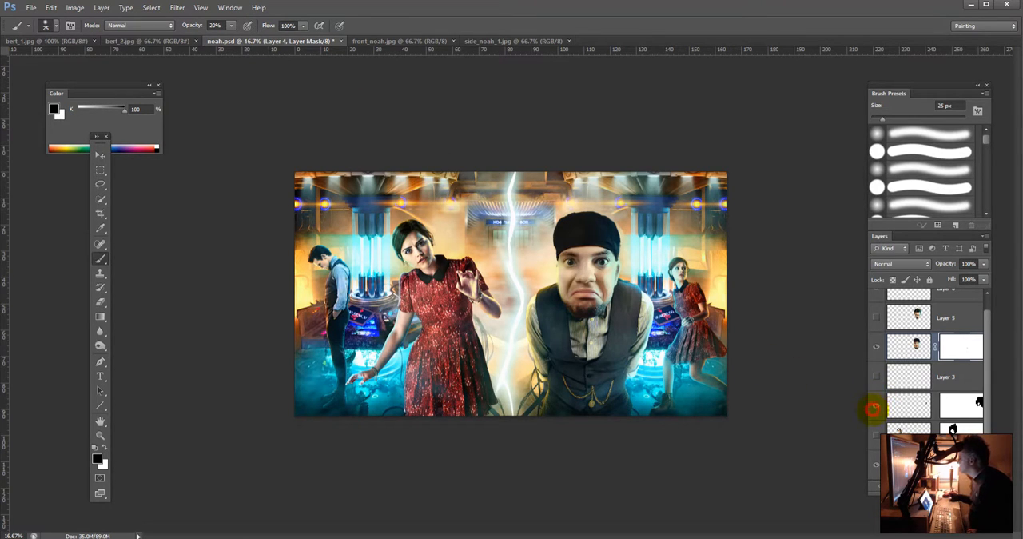
left_click(876, 406)
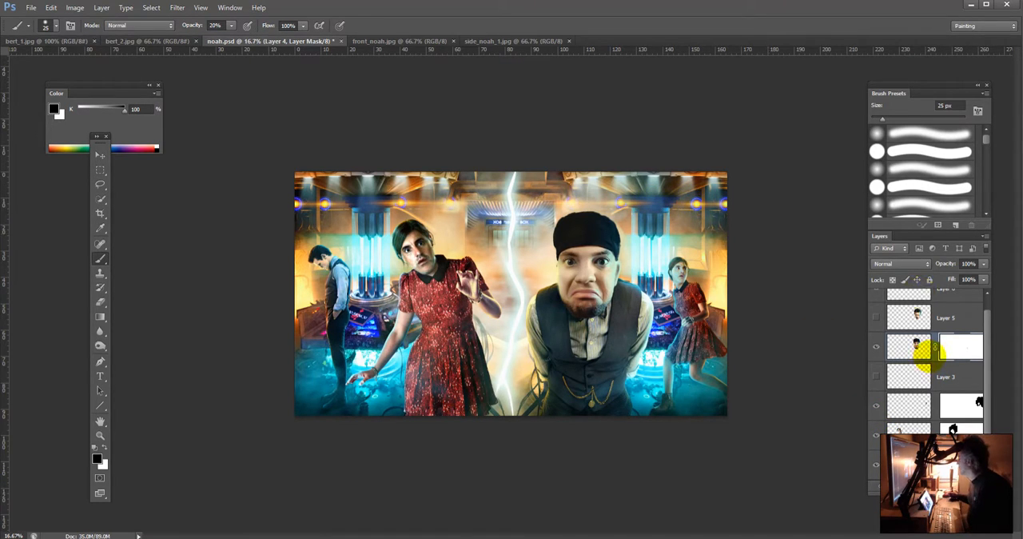
left_click(987, 304)
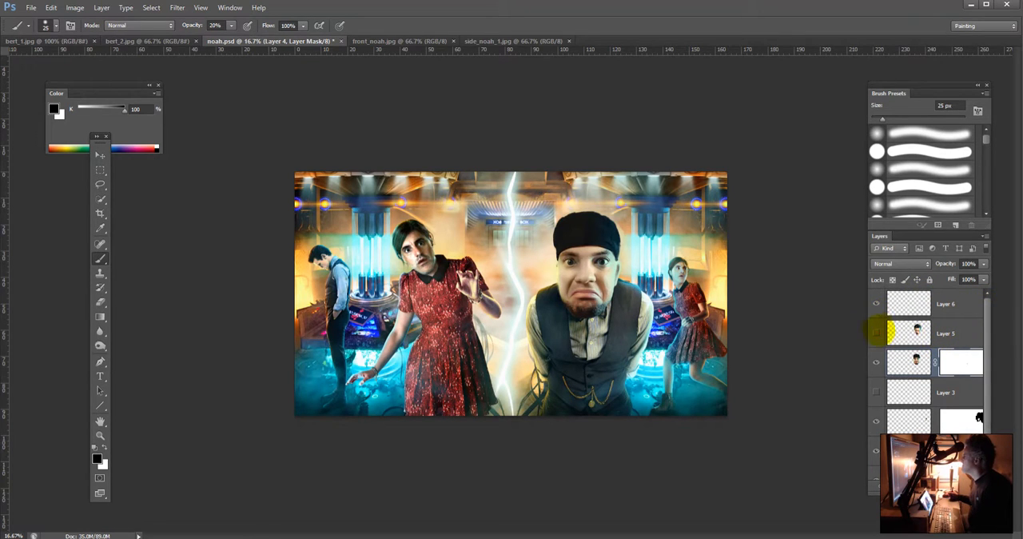
left_click(877, 332)
left_click(878, 333)
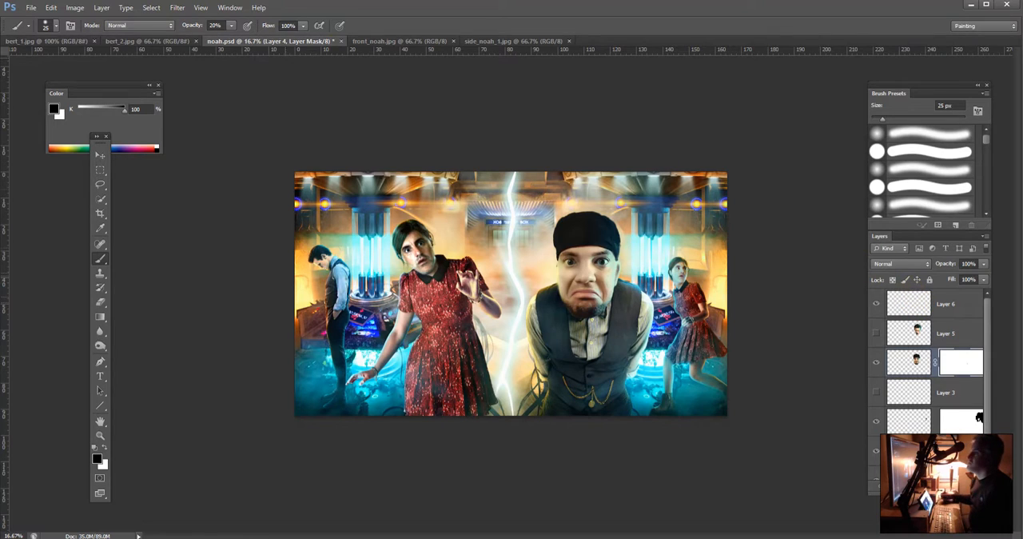
Step: In side_noah_1.jpg, make a Quick Selection of the man's head, neck and straw hat
left_click(383, 40)
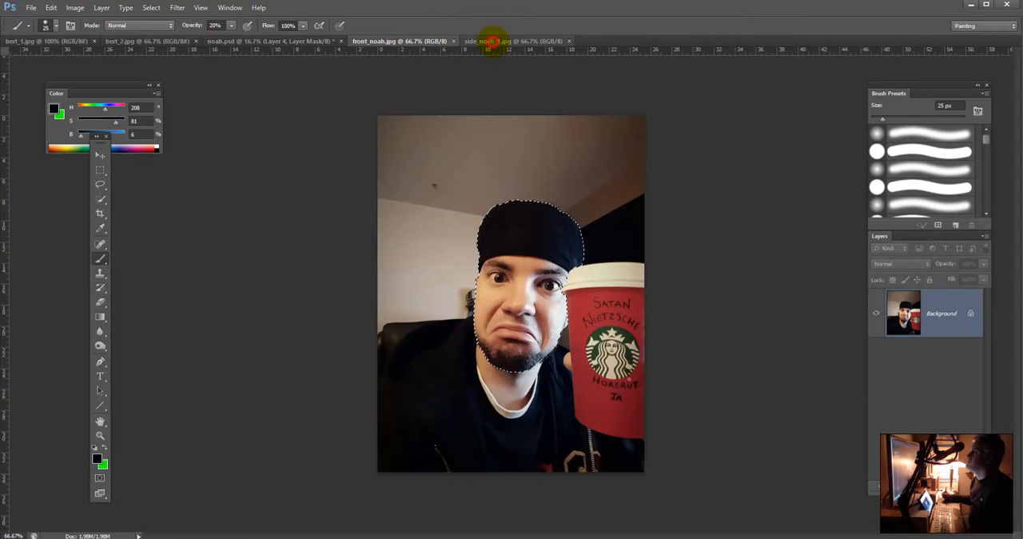
left_click(488, 41)
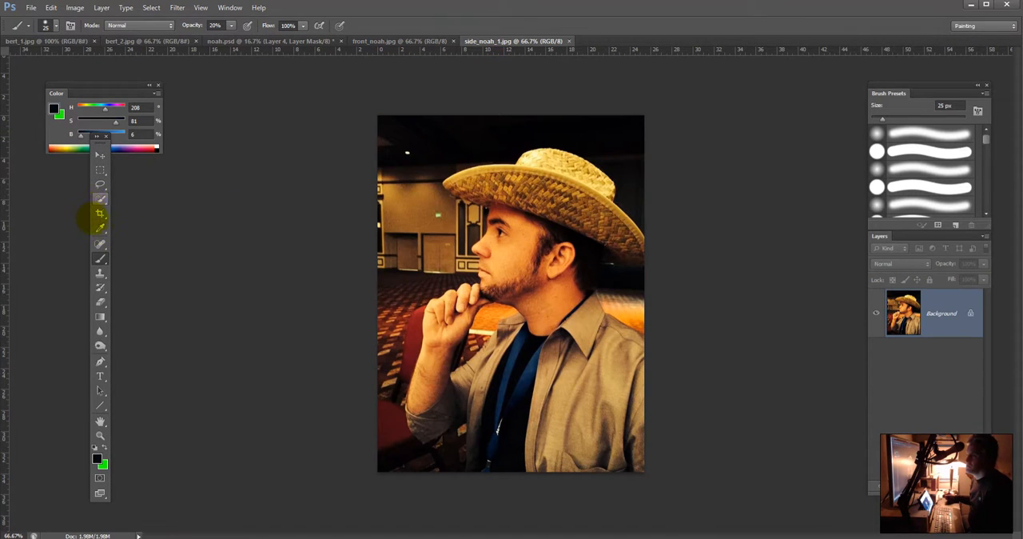
left_click(100, 199)
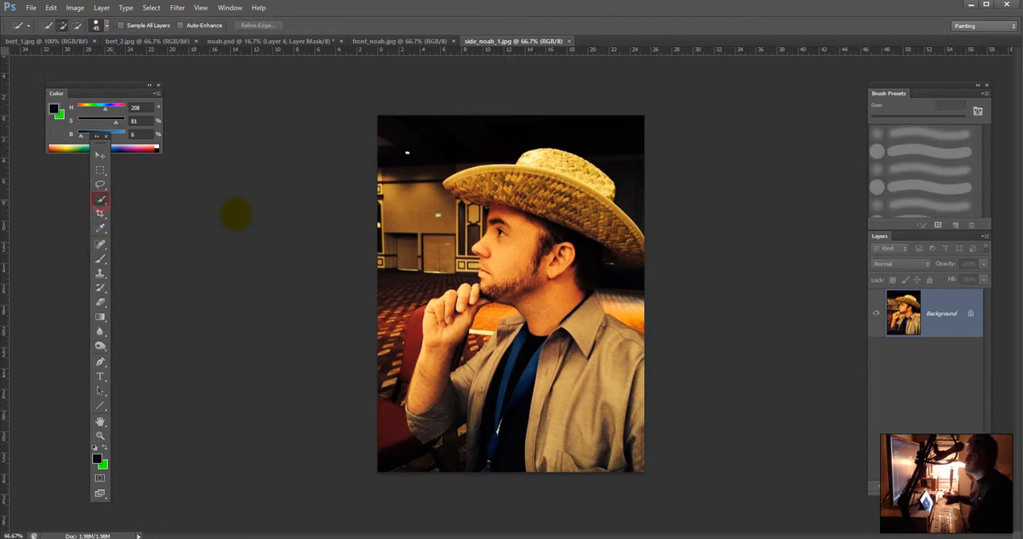
mouse_move(506, 276)
left_mouse_down()
mouse_move(560, 194)
mouse_move(627, 218)
left_mouse_up()
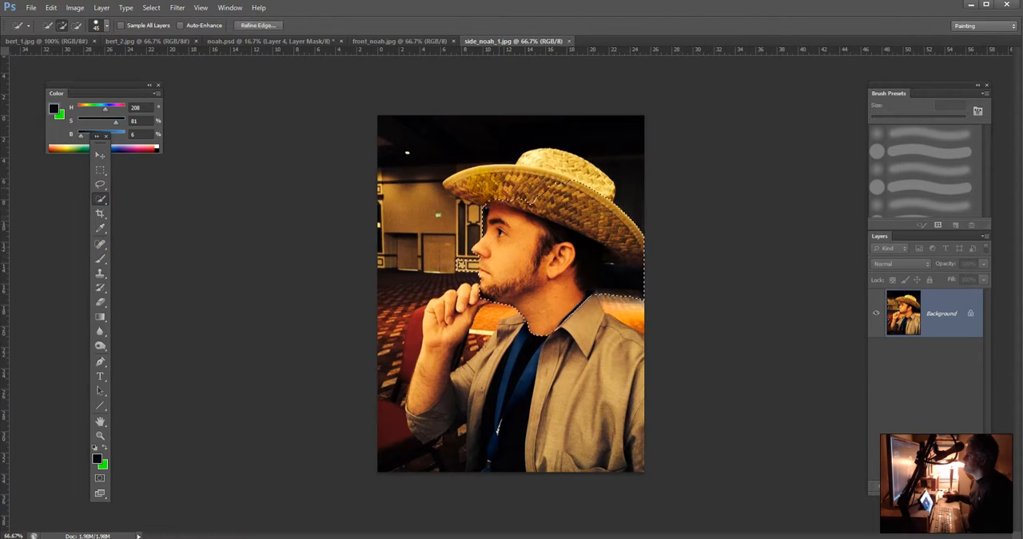
left_click_drag(462, 184, 456, 184)
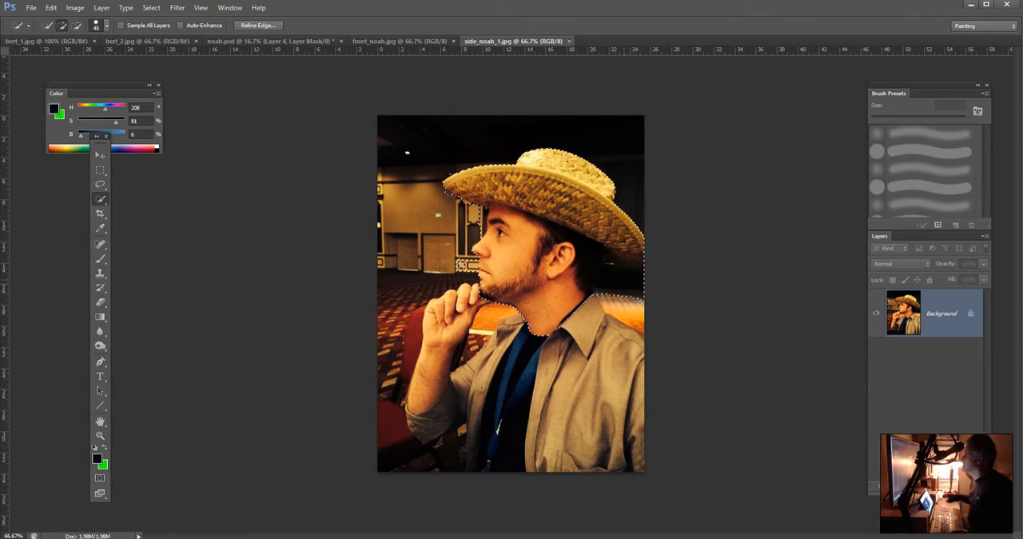
Step: Refine the head selection by subtracting the dark background behind the neck and below the hat brim
key("alt")
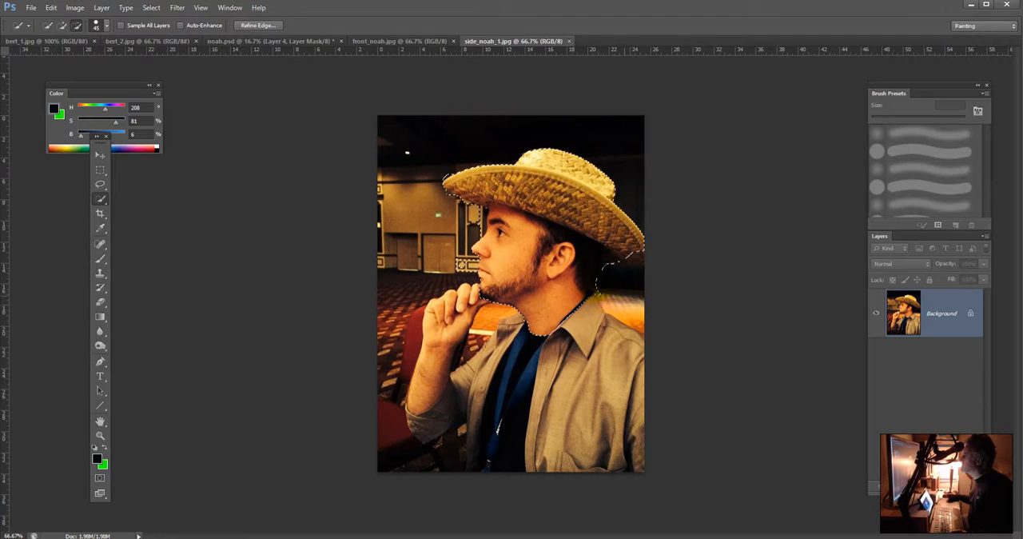
left_click_drag(617, 301, 593, 289)
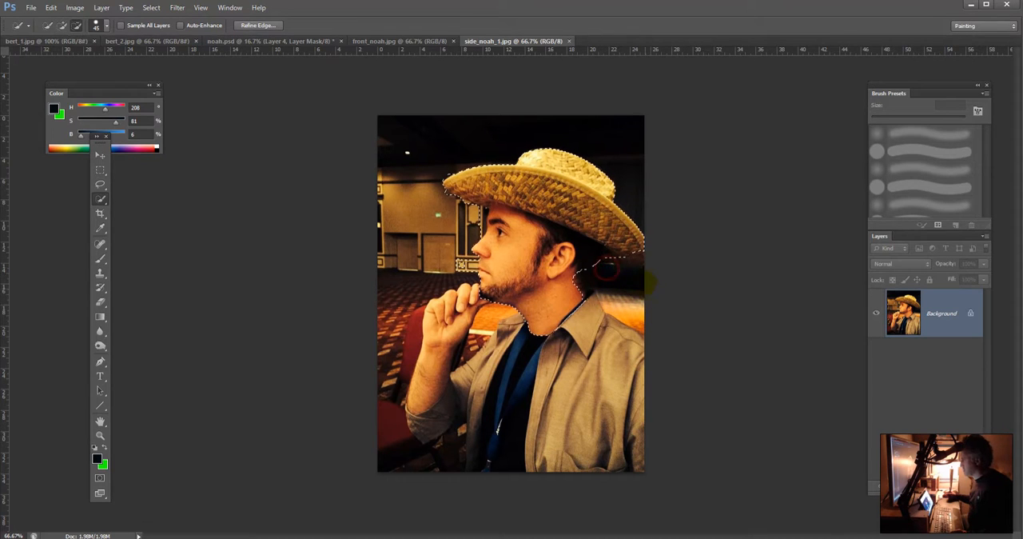
left_click_drag(603, 250, 641, 259)
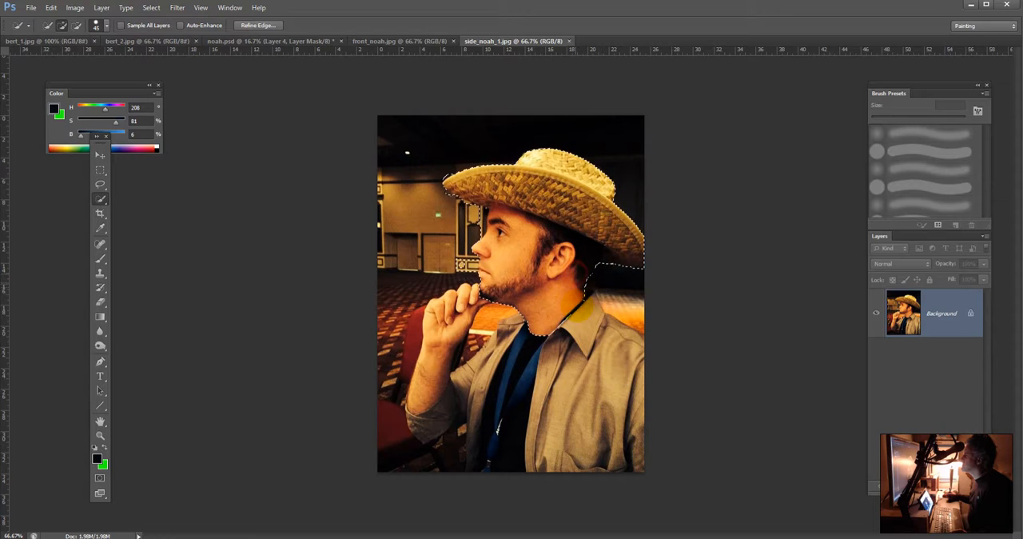
left_click(592, 300, "alt")
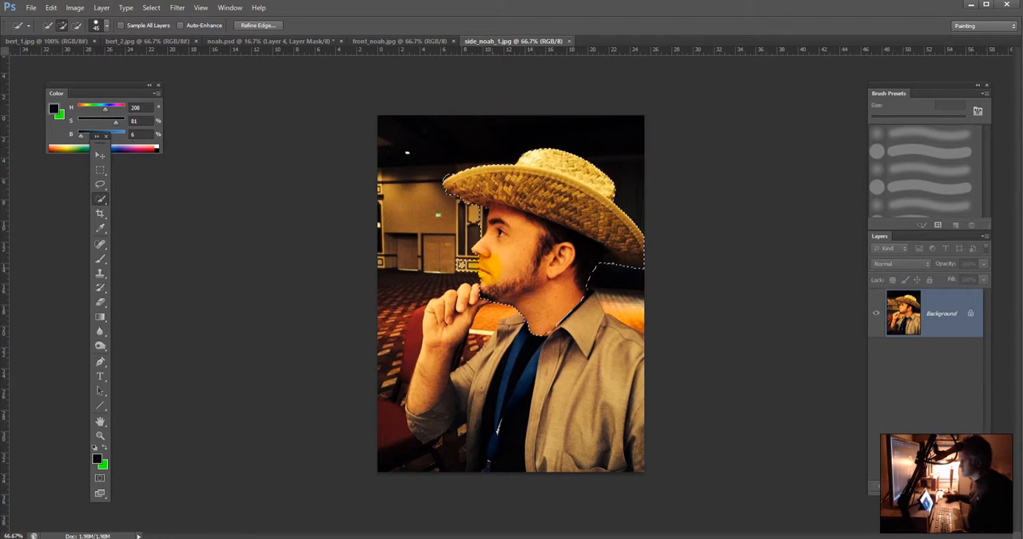
key("alt")
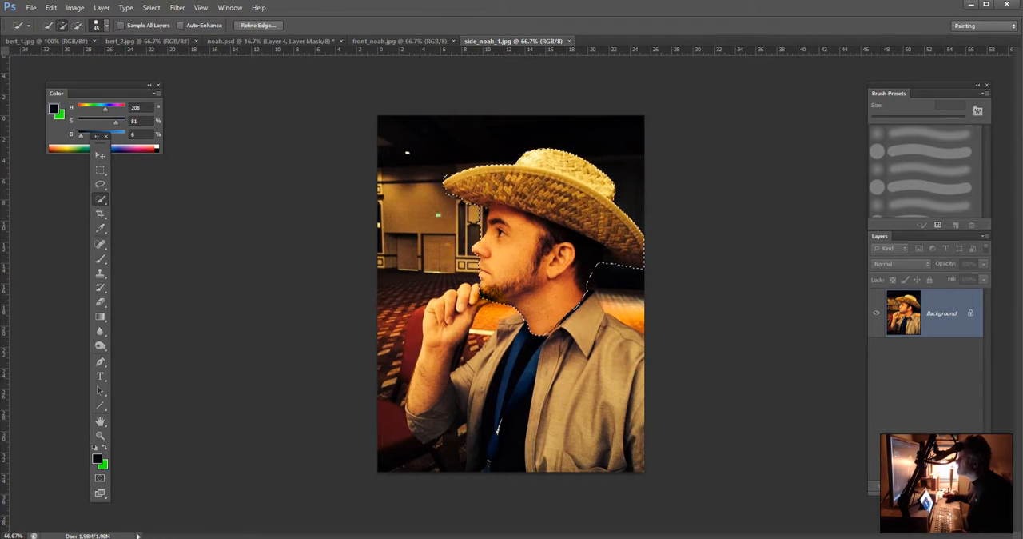
key("alt")
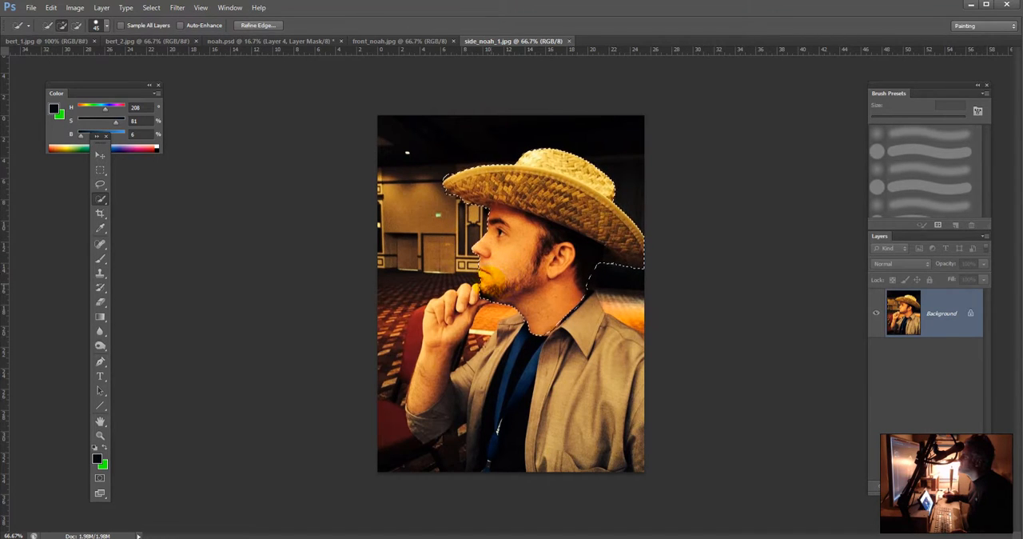
key("alt")
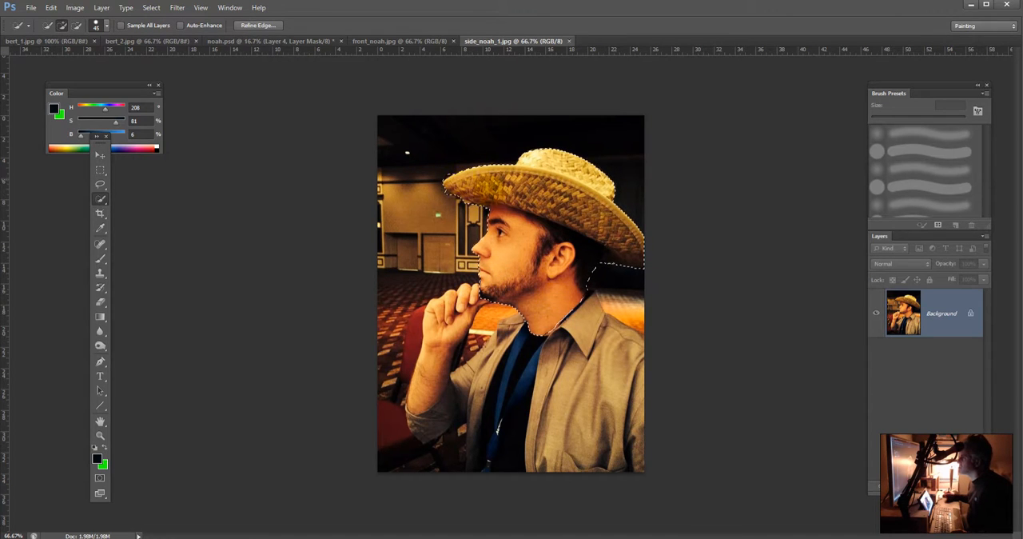
key("alt")
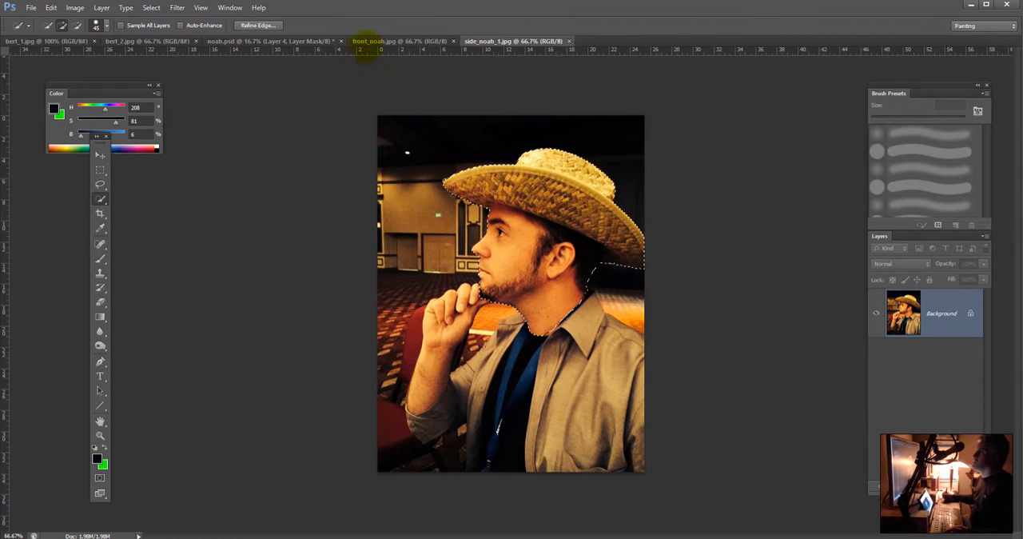
Step: Paste the copied hat-wearing head into noah.psd as a new layer above Layer 4
left_click(377, 42)
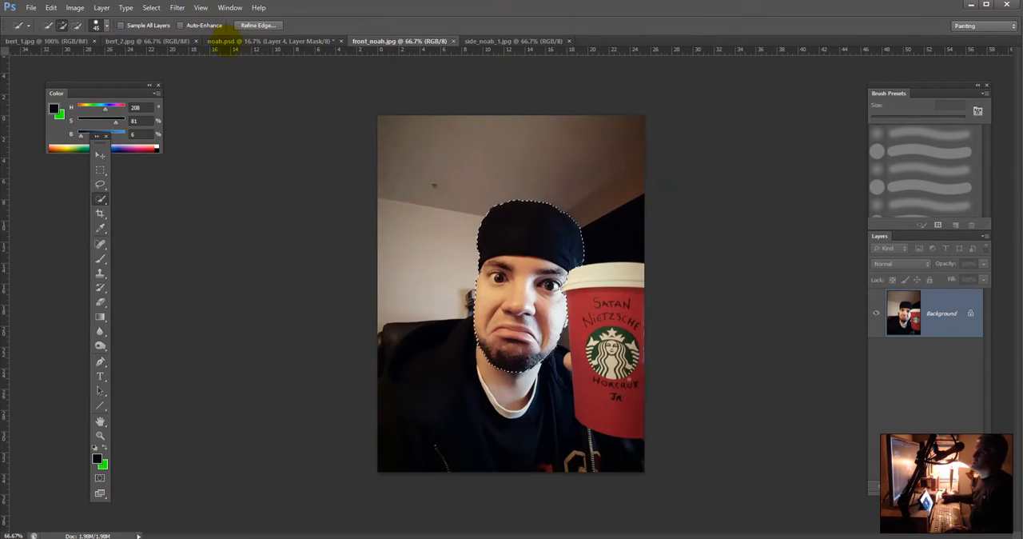
left_click(240, 41)
key("ctrl+v")
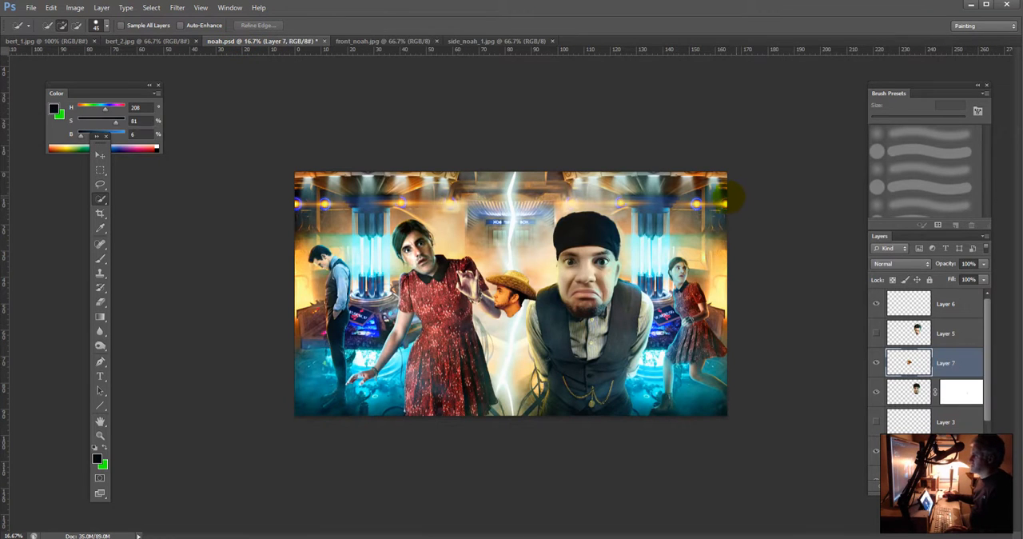
Step: Free-transform the pasted head, rotating it to about -45° and moving it over the small standing man in the vest
key("ctrl+t")
left_click_drag(548, 263, 509, 248)
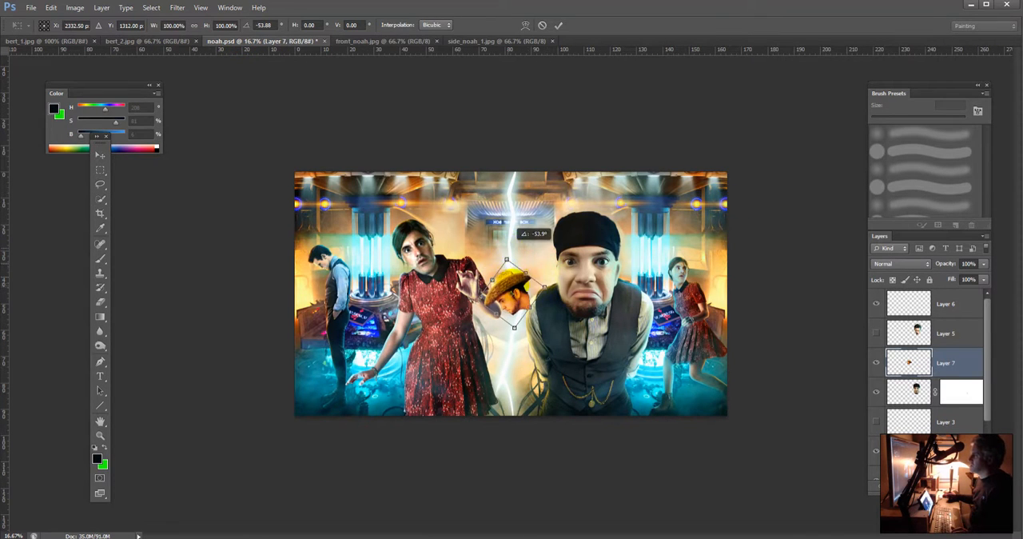
left_click_drag(512, 284, 337, 250)
key("ctrl+plus")
key("ctrl+plus")
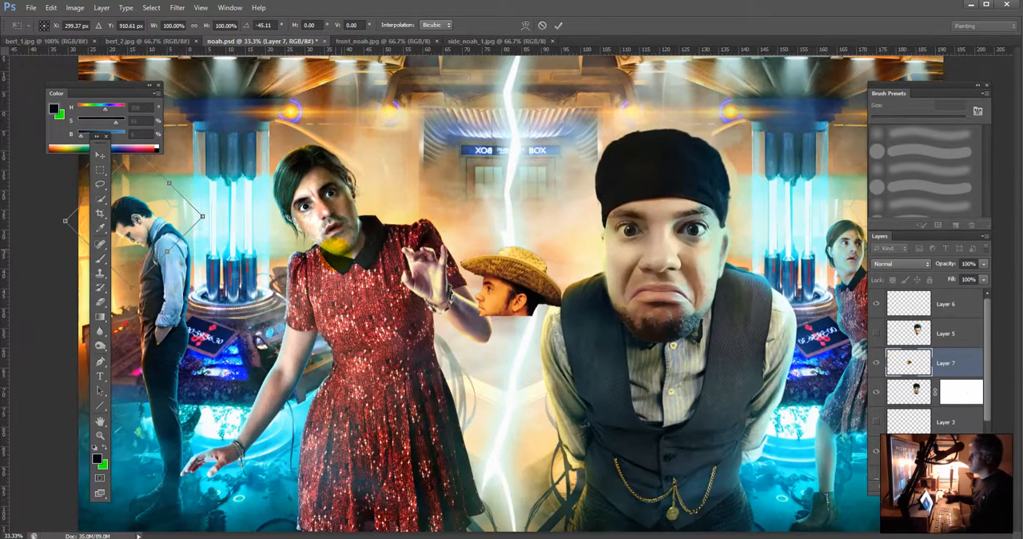
Step: Scale the head to about 68% wide and 71% high, rotate it to about -35°, and seat it on the man's neck
key("ctrl+plus")
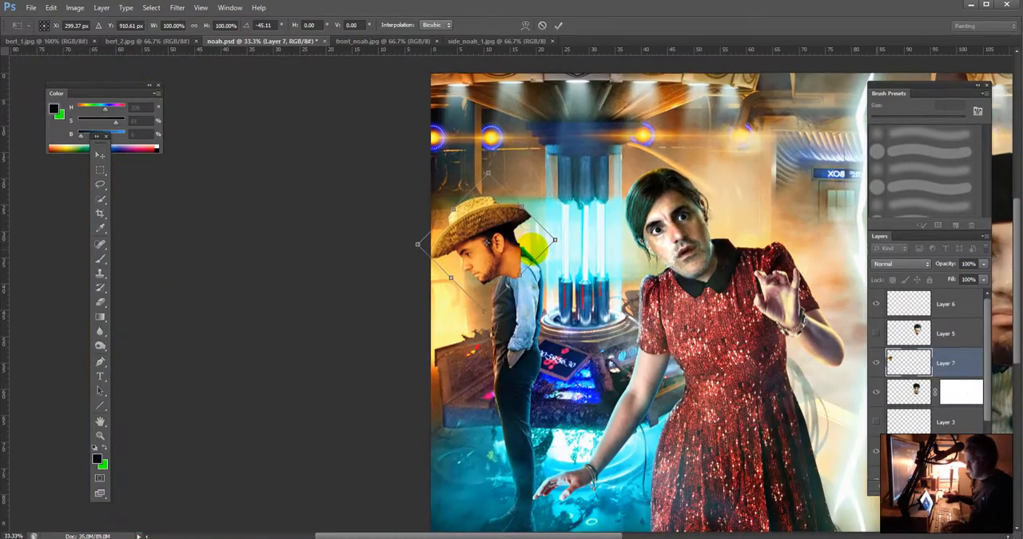
key("ctrl+plus")
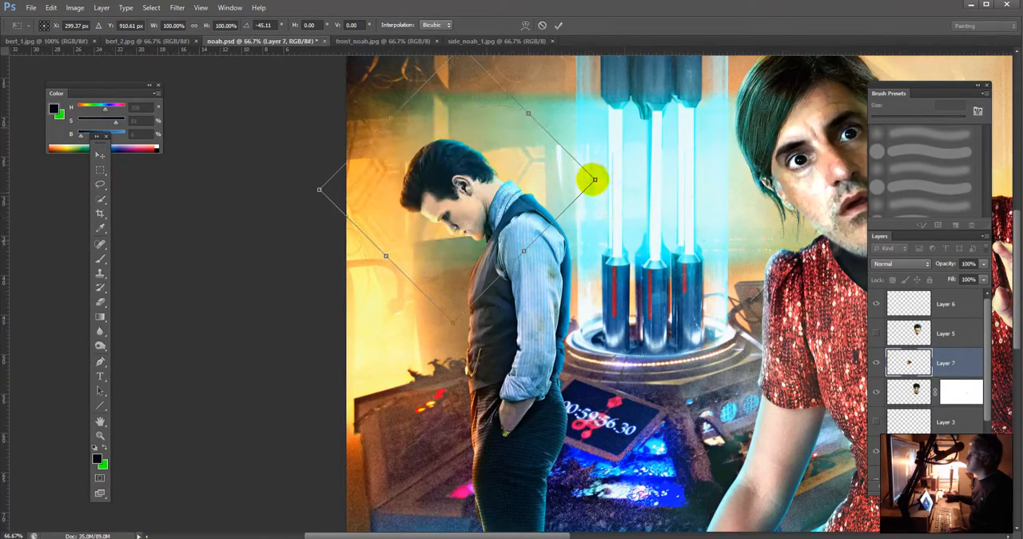
left_click_drag(608, 196, 511, 195)
left_click_drag(449, 192, 494, 180)
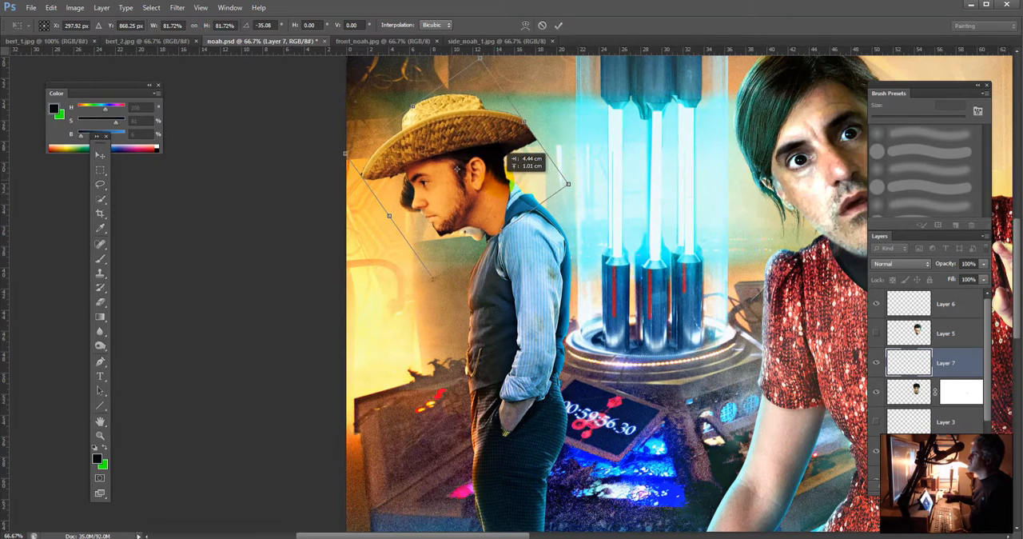
left_click_drag(567, 183, 517, 178)
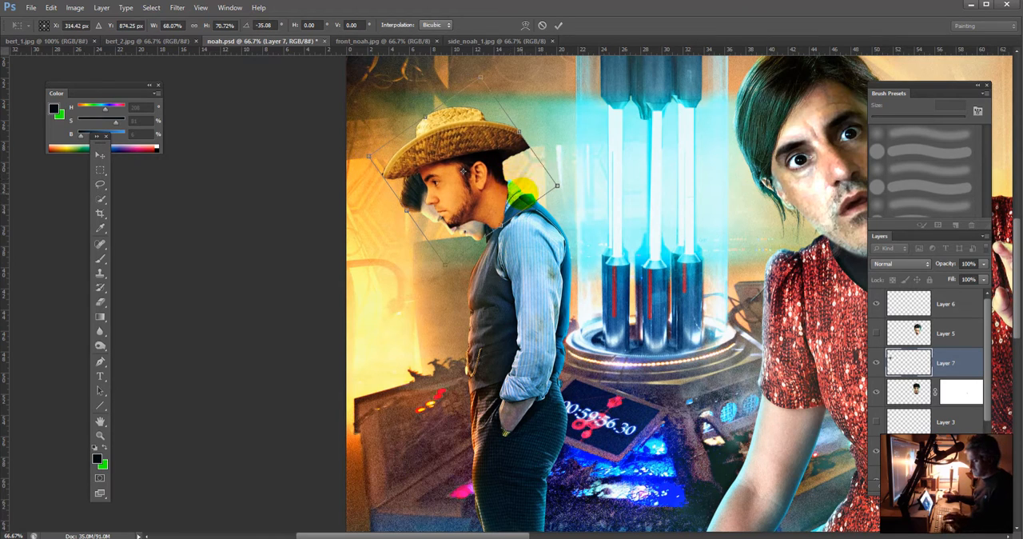
key("Return")
Step: Select the Background copy layer and hide all the head, face and paint layers above it
key("w")
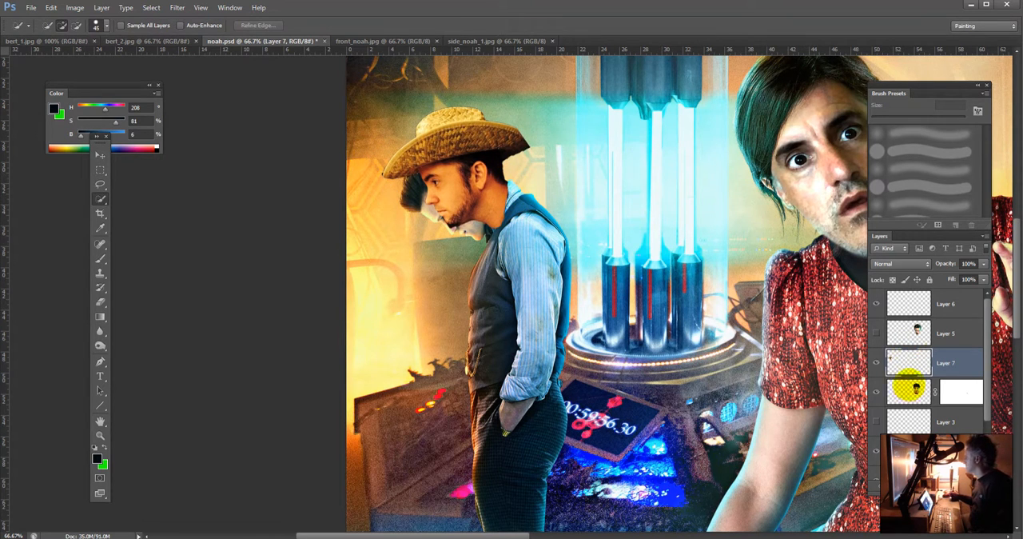
scroll(985, 414, "down", 3)
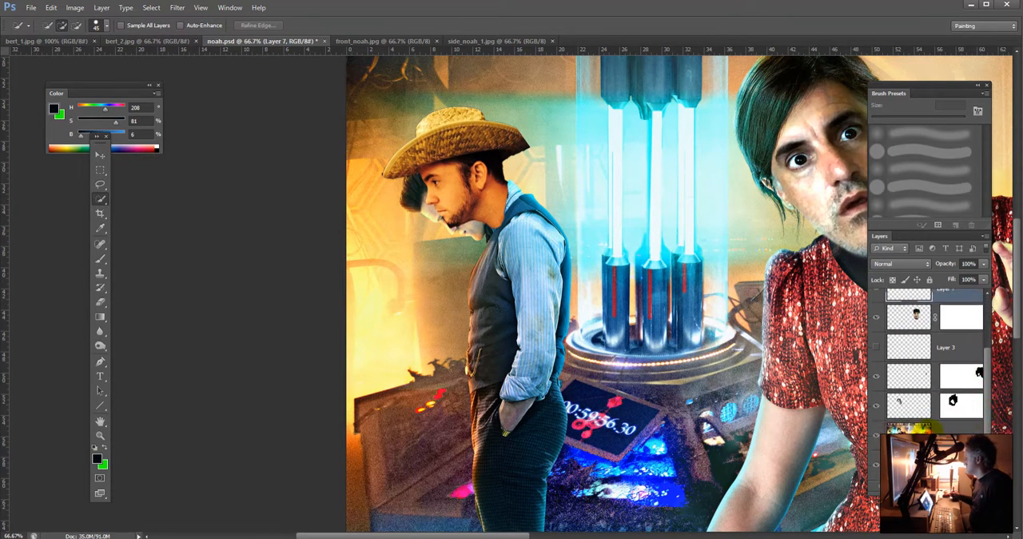
left_click(912, 428)
left_click_drag(876, 405, 879, 327)
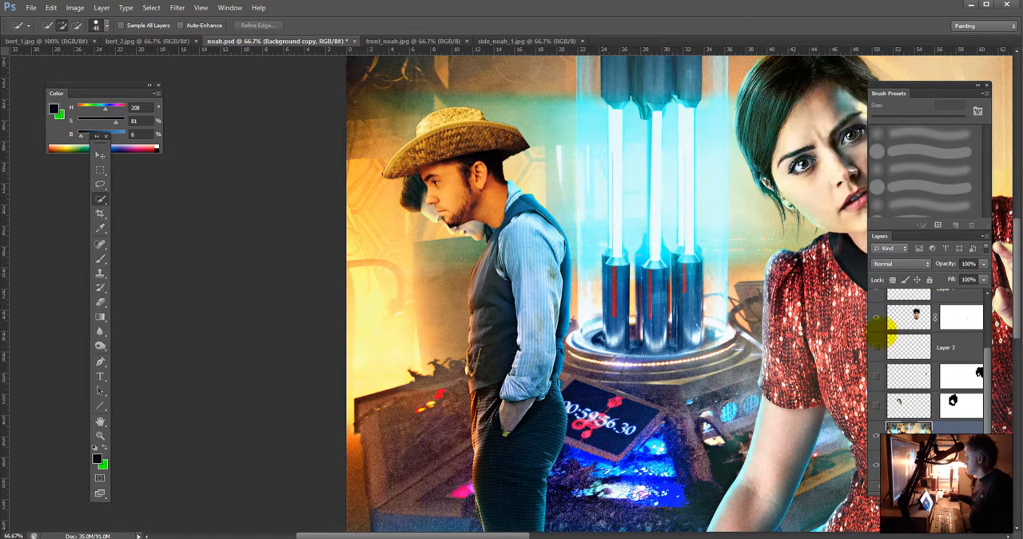
scroll(959, 328, "up", 3)
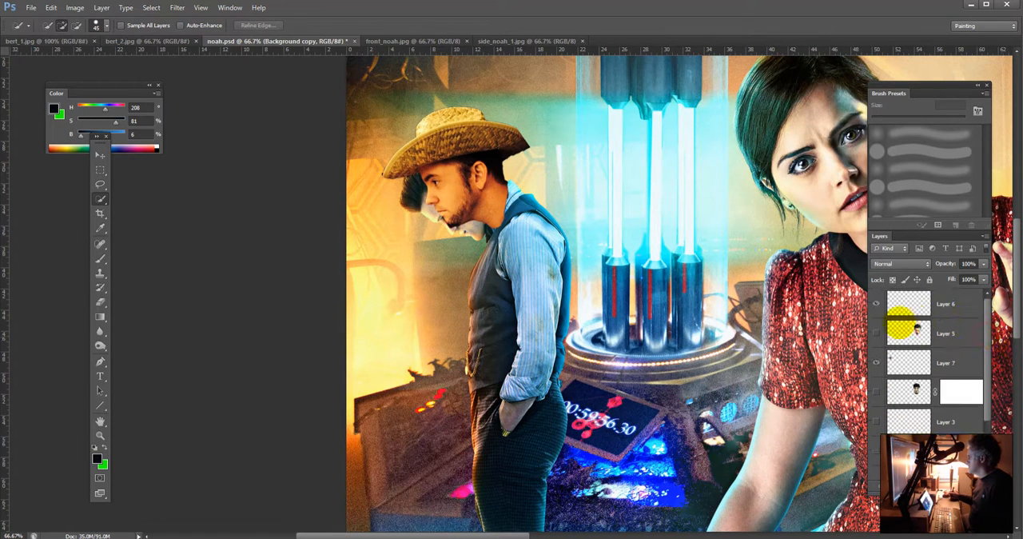
left_click(876, 308)
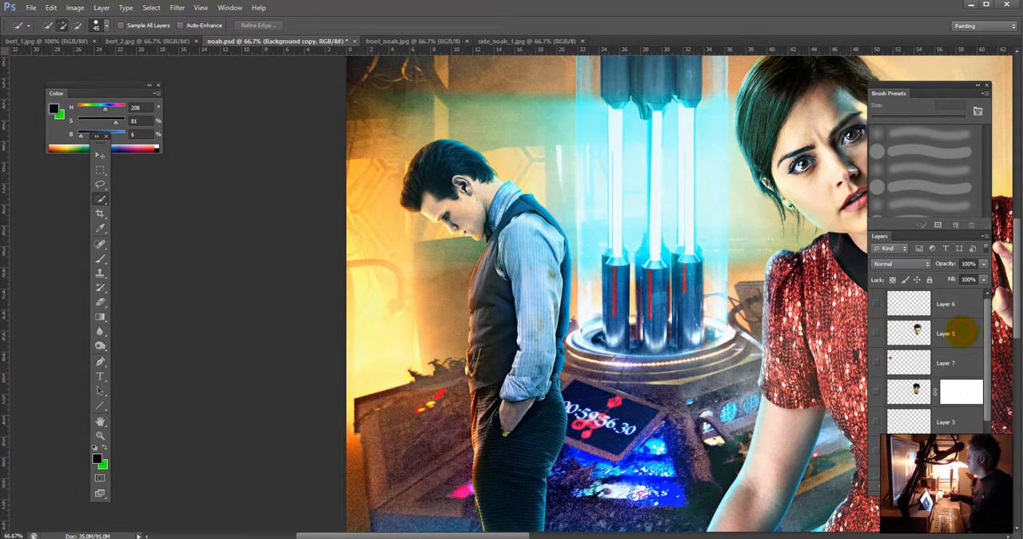
Step: Delete Layer 5 and make Background copy the active layer
left_click(961, 332)
left_click_drag(962, 333, 972, 489)
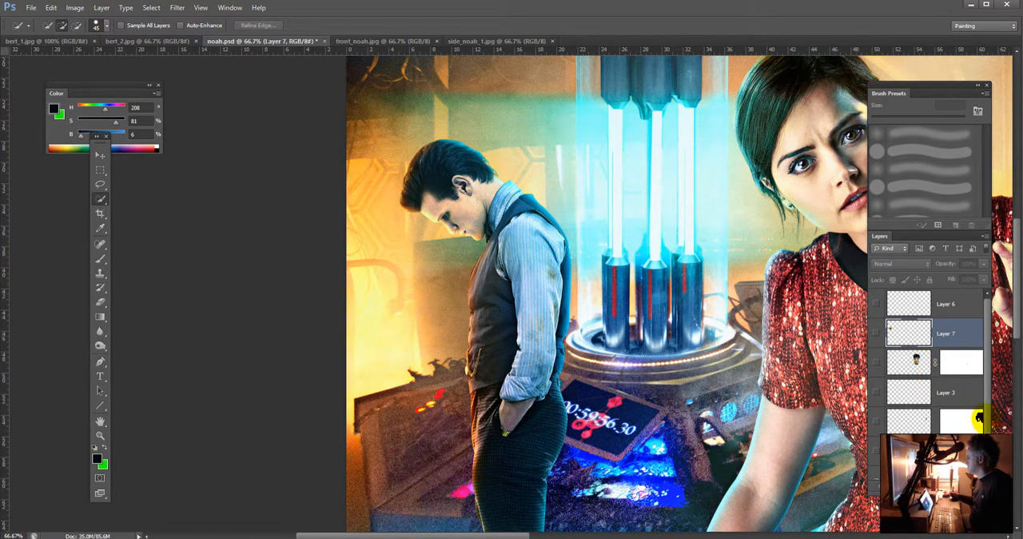
scroll(980, 421, "down", 2)
left_click(919, 429)
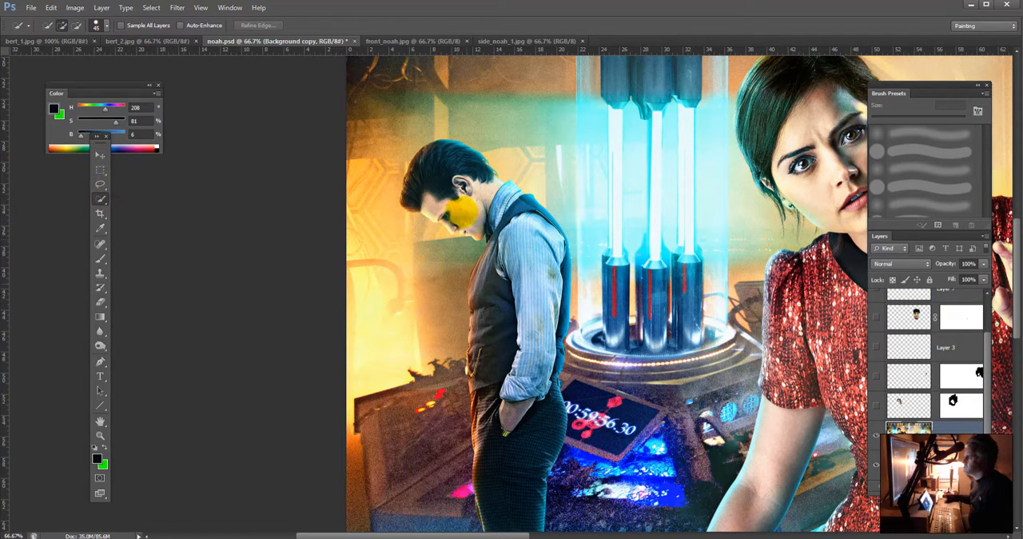
Step: Quick-select the small standing man's head on Background copy, copy it to a new layer, and hide that layer
mouse_move(457, 211)
left_mouse_down()
mouse_move(475, 229)
mouse_move(457, 182)
mouse_move(463, 171)
mouse_move(469, 180)
left_mouse_up()
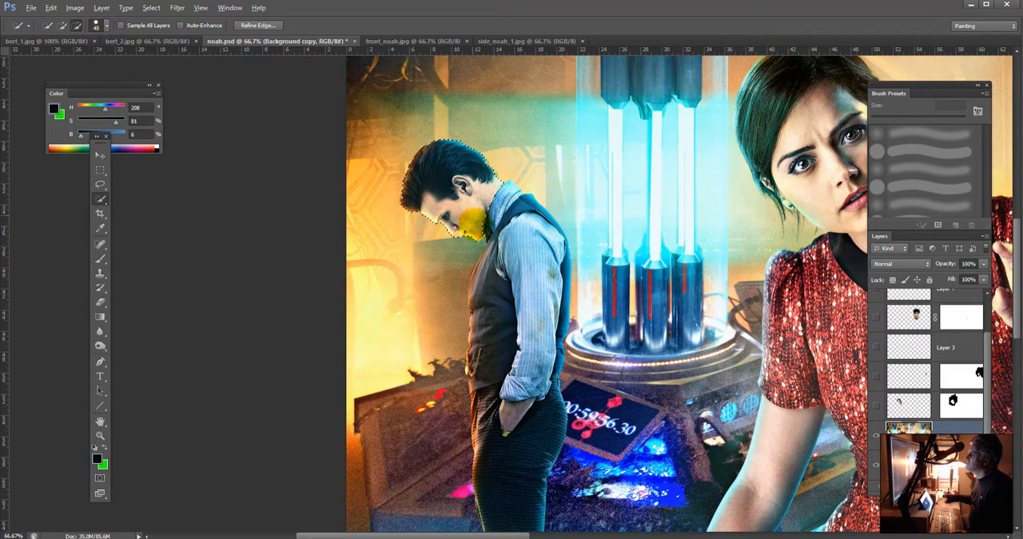
left_click_drag(474, 216, 475, 214)
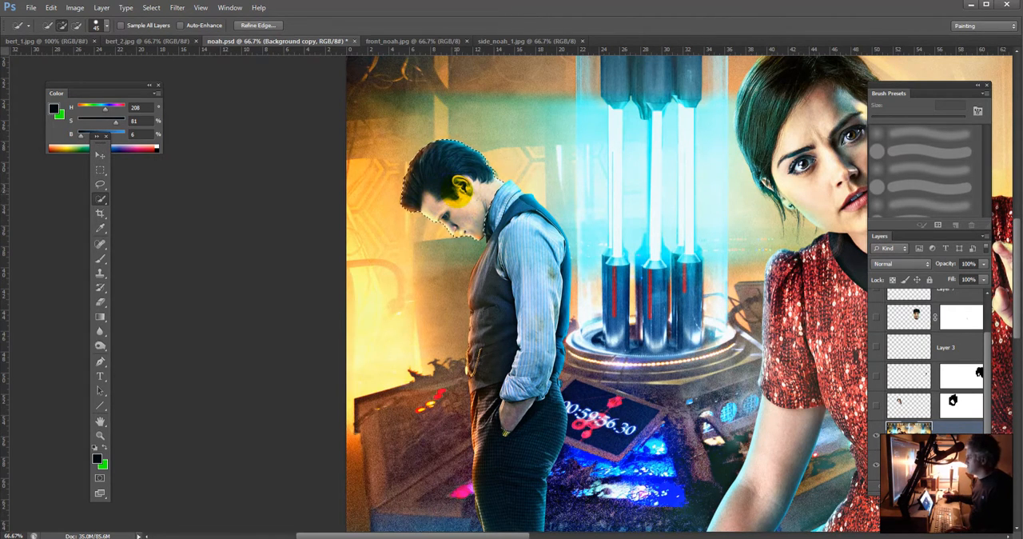
key("ctrl+j")
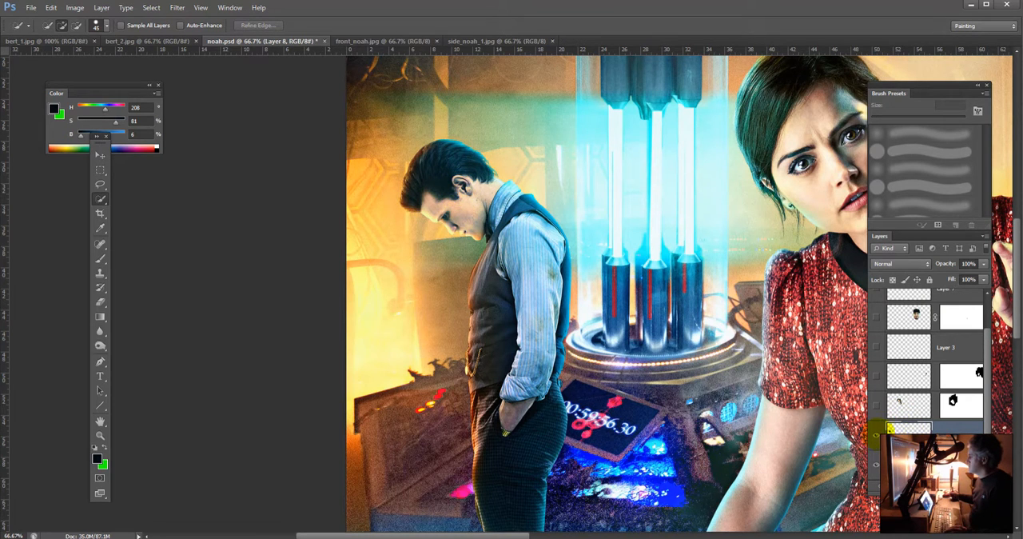
left_click(877, 436)
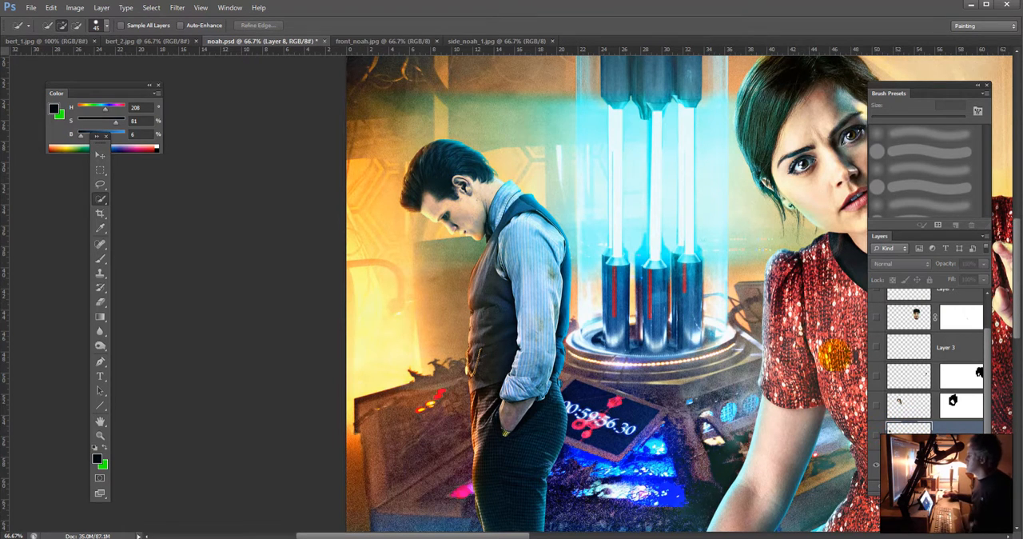
Step: Load the copied head's outline as a selection and expand it by 5 pixels
left_click(909, 428, "ctrl")
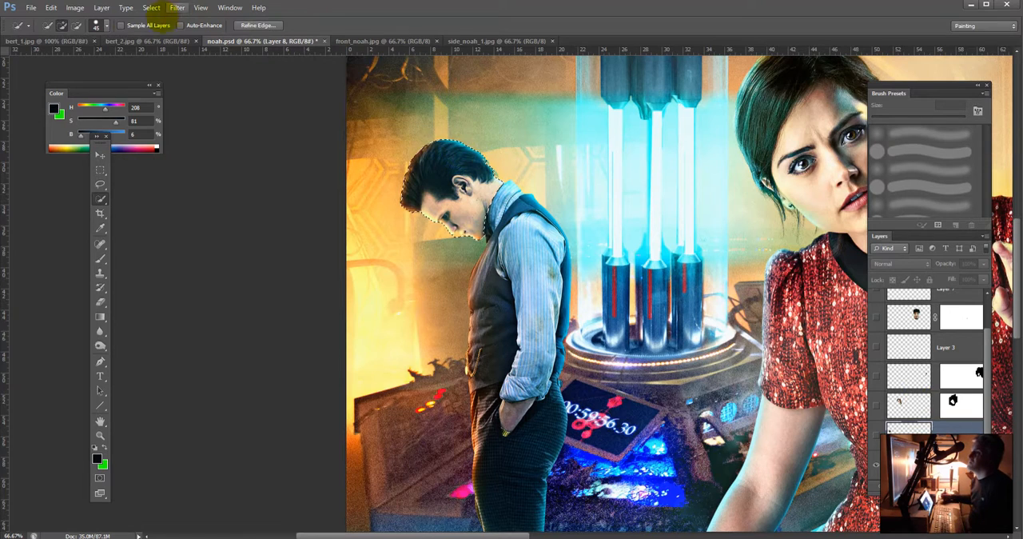
left_click(75, 7)
left_click(74, 8)
left_click(151, 7)
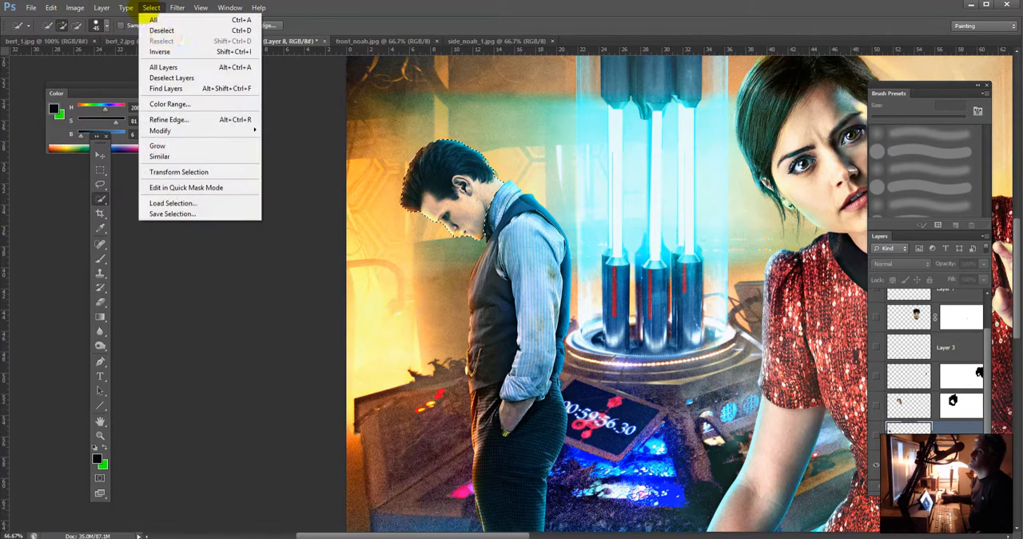
mouse_move(198, 131)
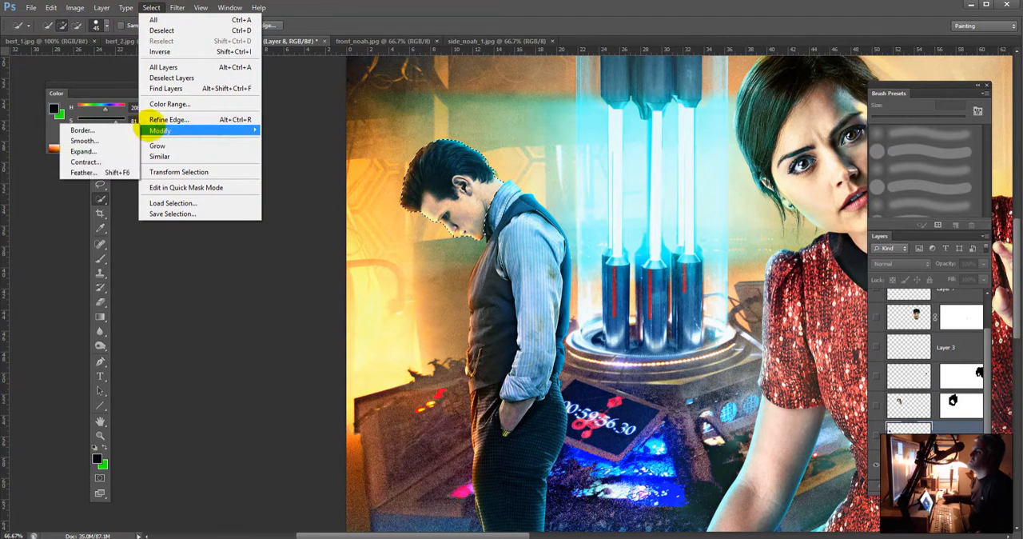
left_click(83, 151)
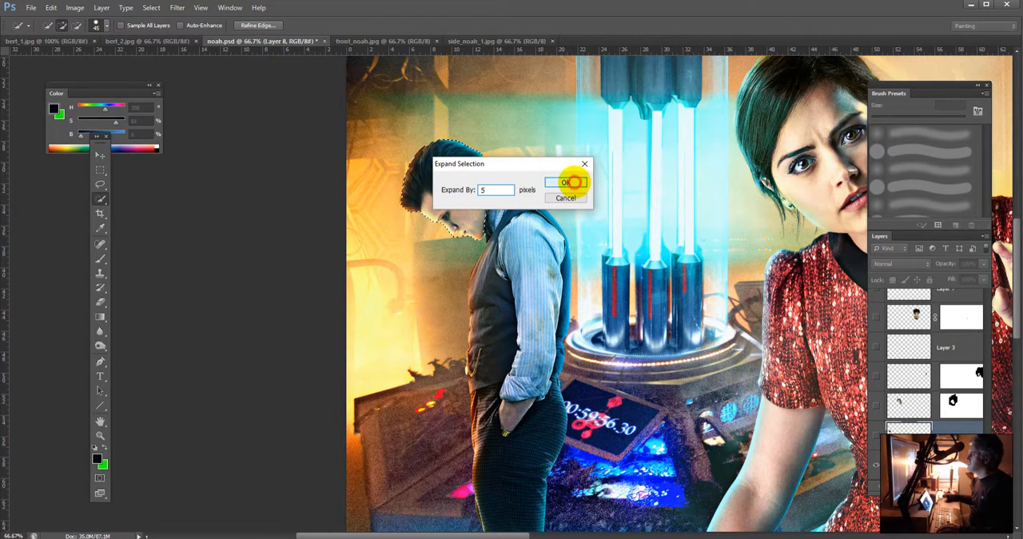
left_click(566, 182)
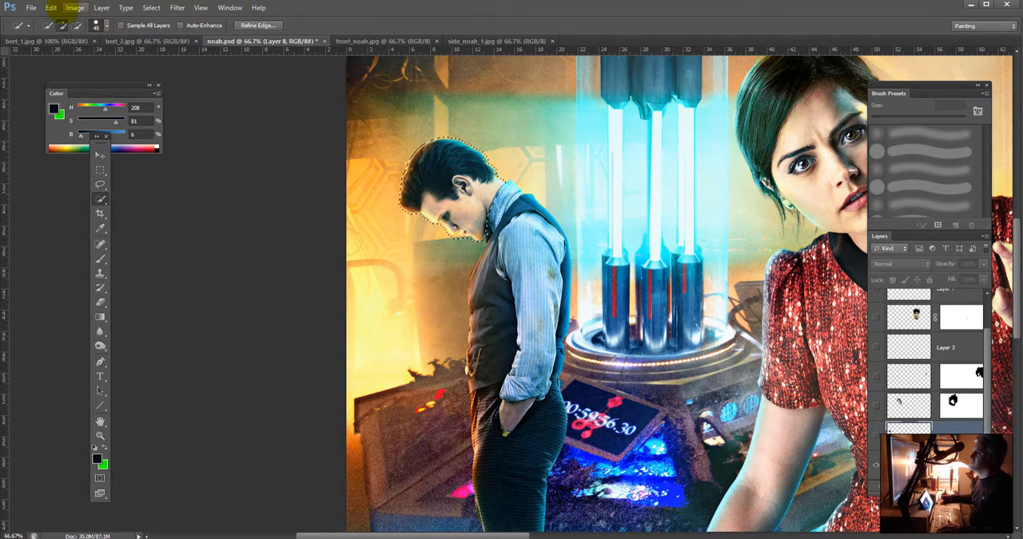
Step: Fill the expanded head selection on Background copy with Content-Aware in Normal mode at 100% opacity
left_click(50, 7)
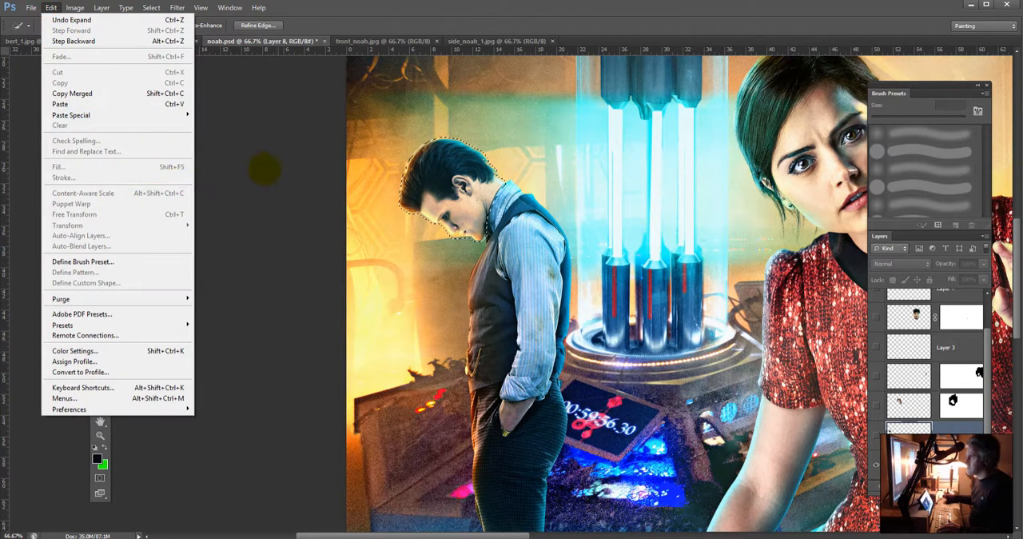
left_click(265, 170)
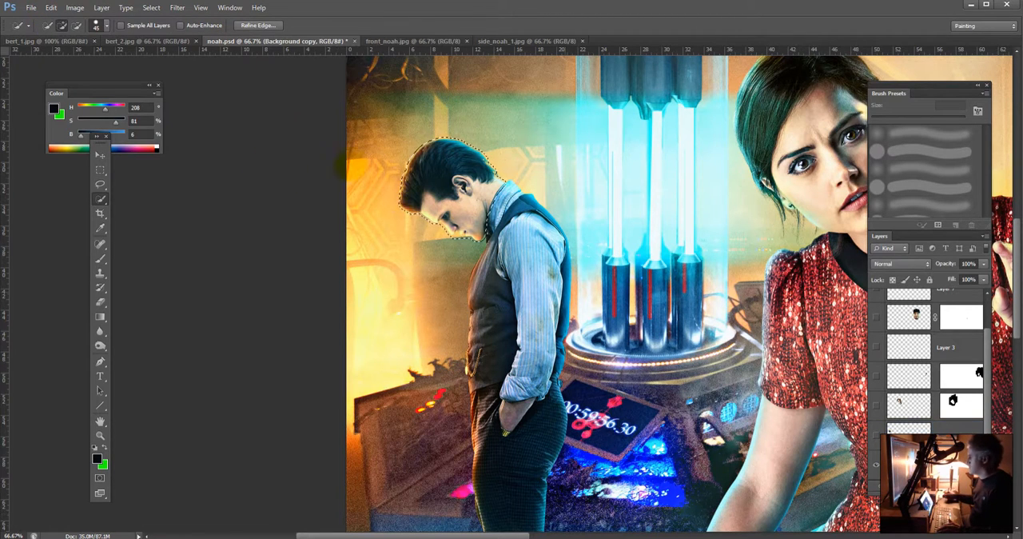
left_click(50, 7)
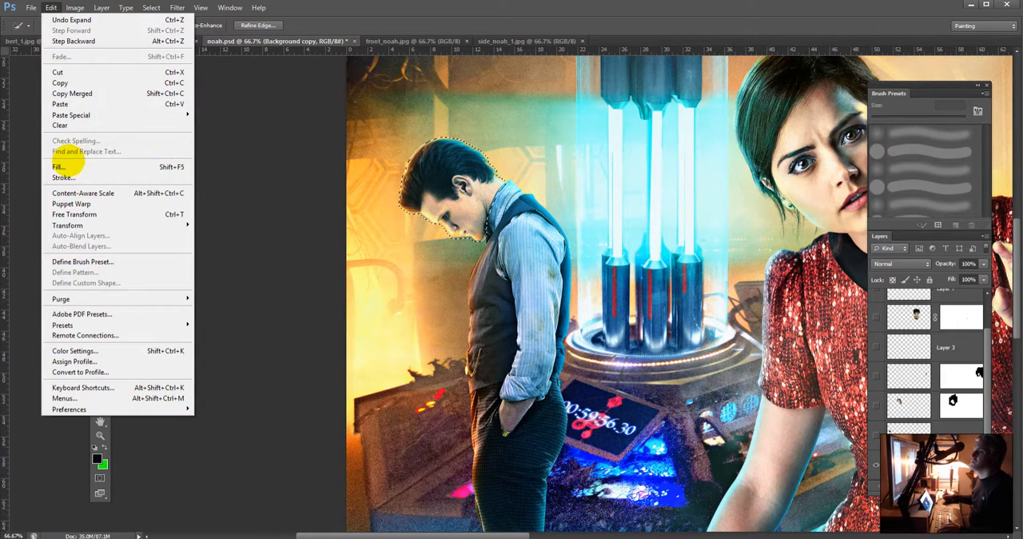
left_click(64, 166)
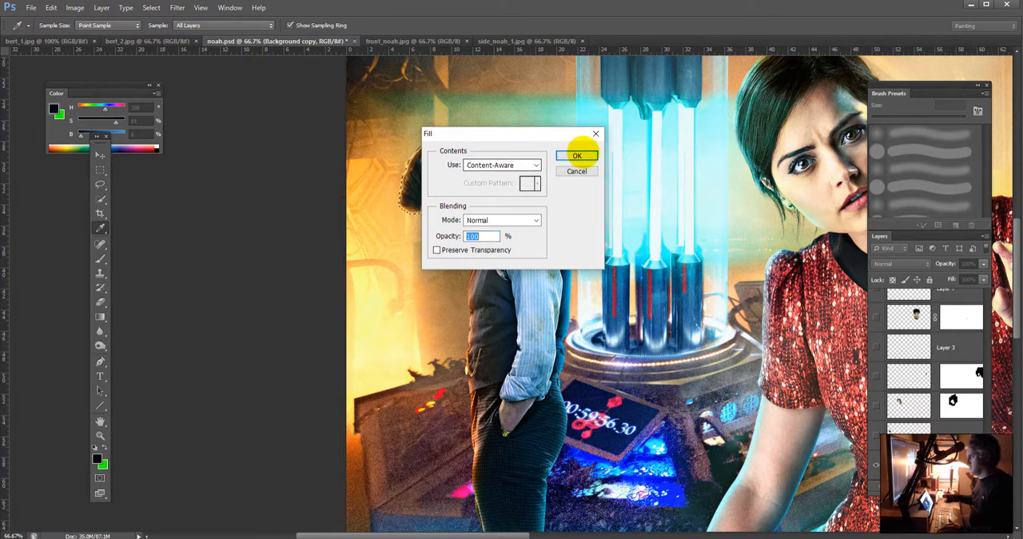
left_click(576, 155)
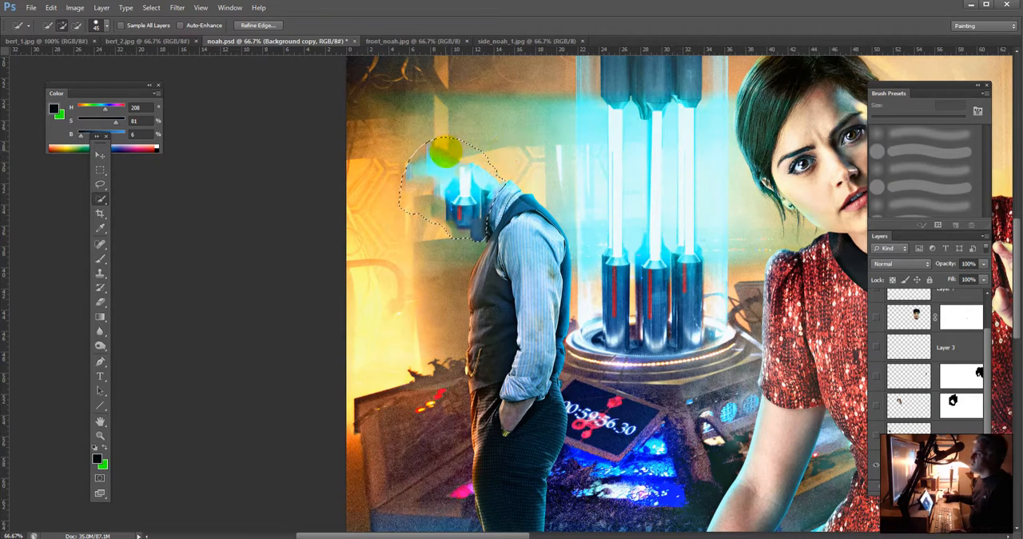
Step: Paint sampled tan tones over the cyan patches at the top of the reselected head area with a 40 px brush at 50% opacity
key("alt")
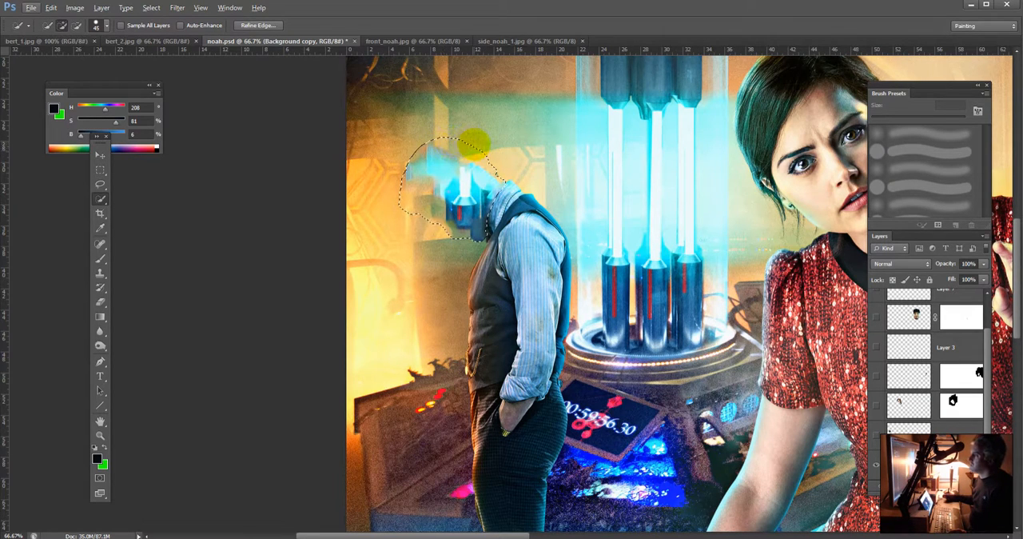
key("ctrl+d")
key("b")
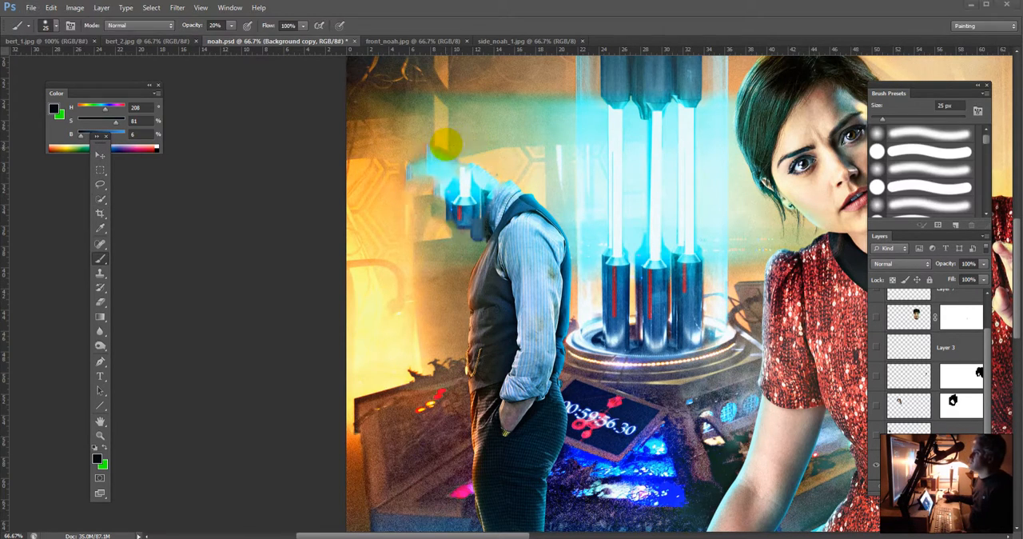
key("super")
key("super")
key("ctrl+shift+d")
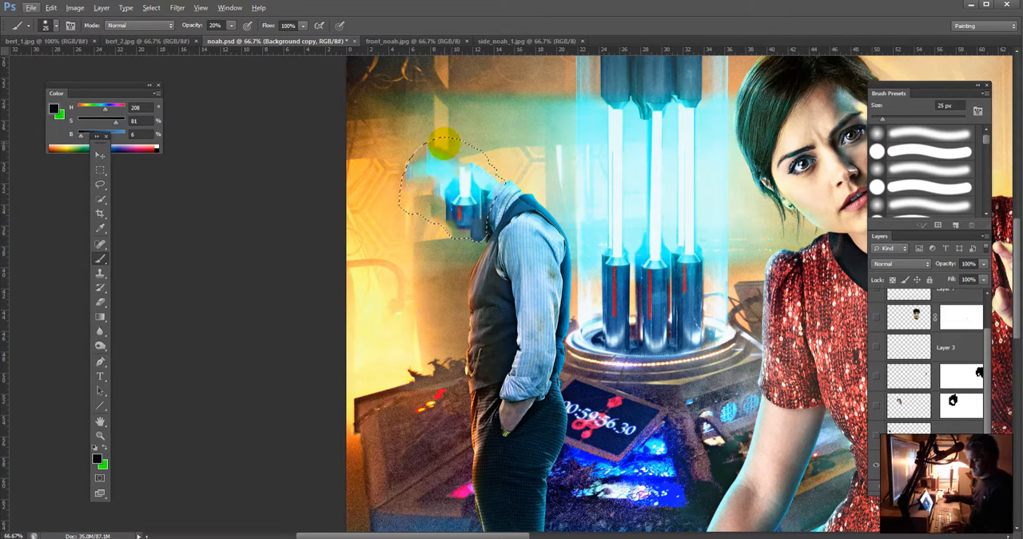
left_click(438, 145, "alt")
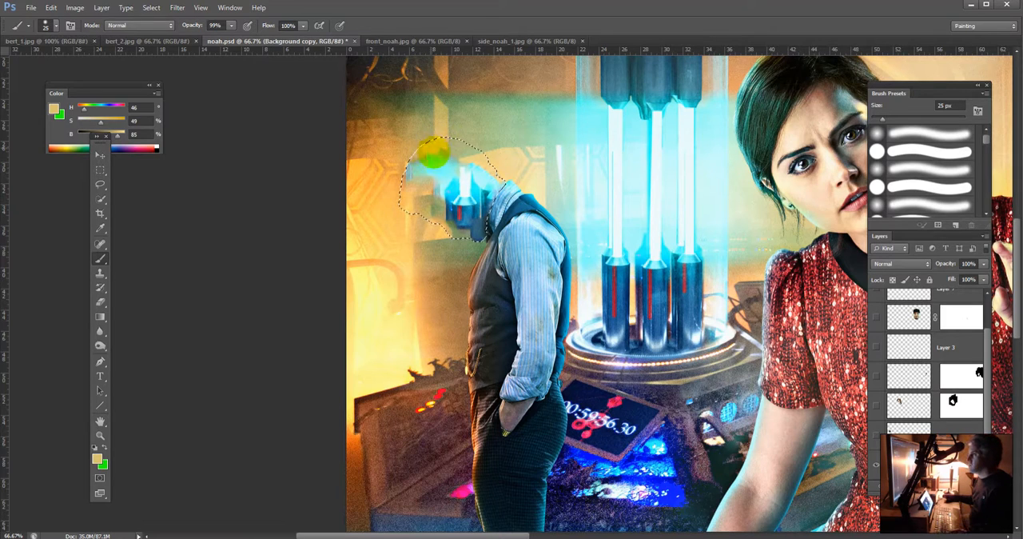
key("bracketright")
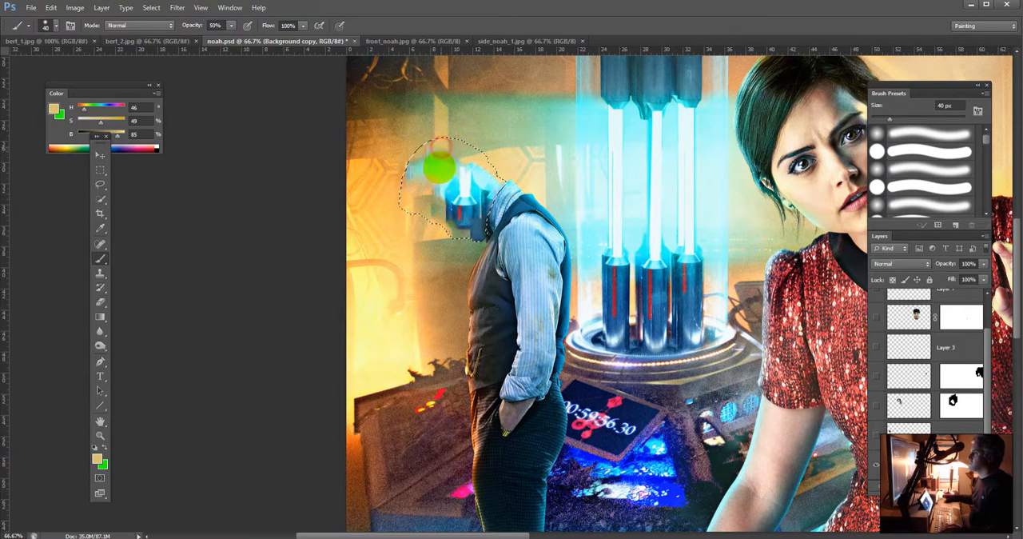
left_click(478, 156, "alt")
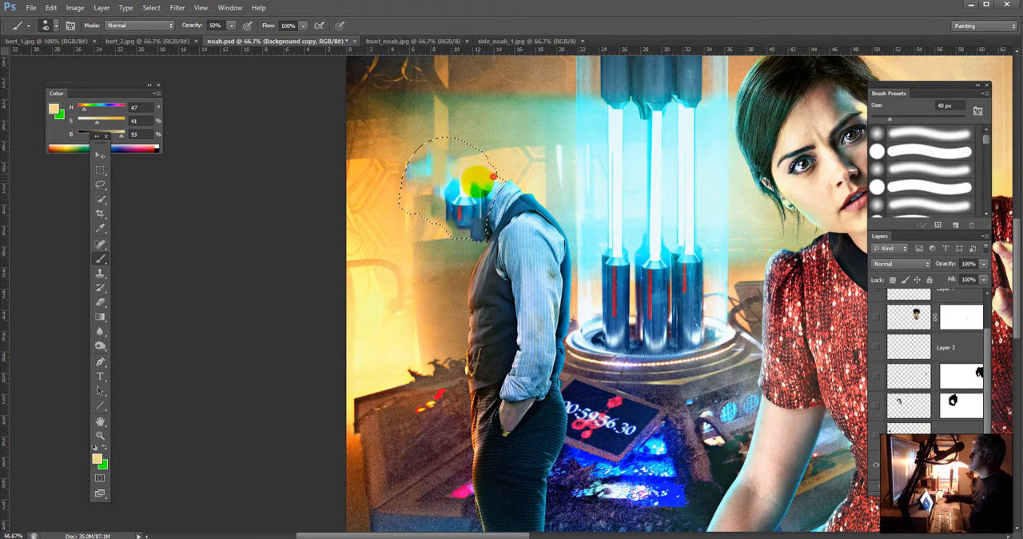
left_click_drag(481, 182, 474, 244)
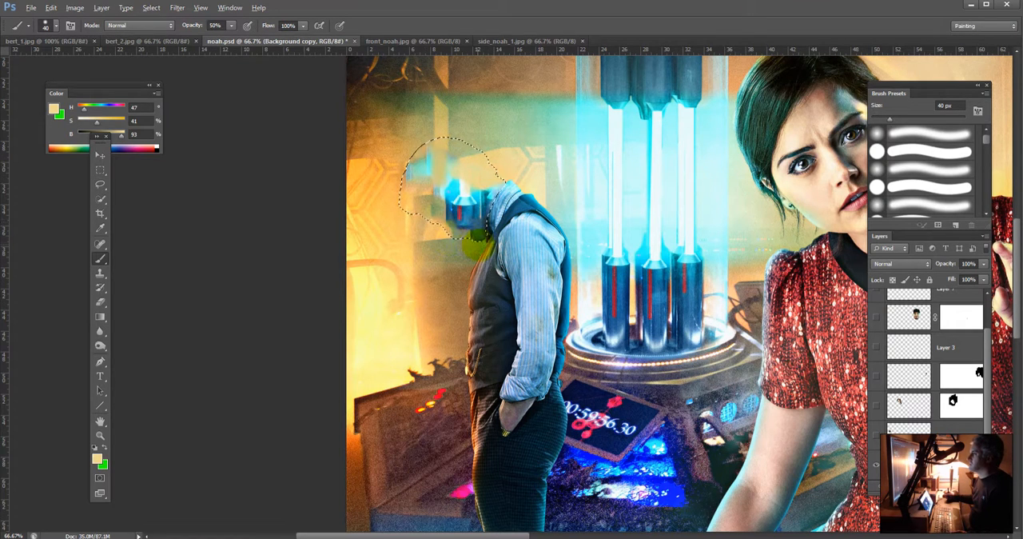
Step: Paint sampled grey-green and orange background tones over the dark blue remnants in the lower head area beside the collar
left_click(473, 237, "alt")
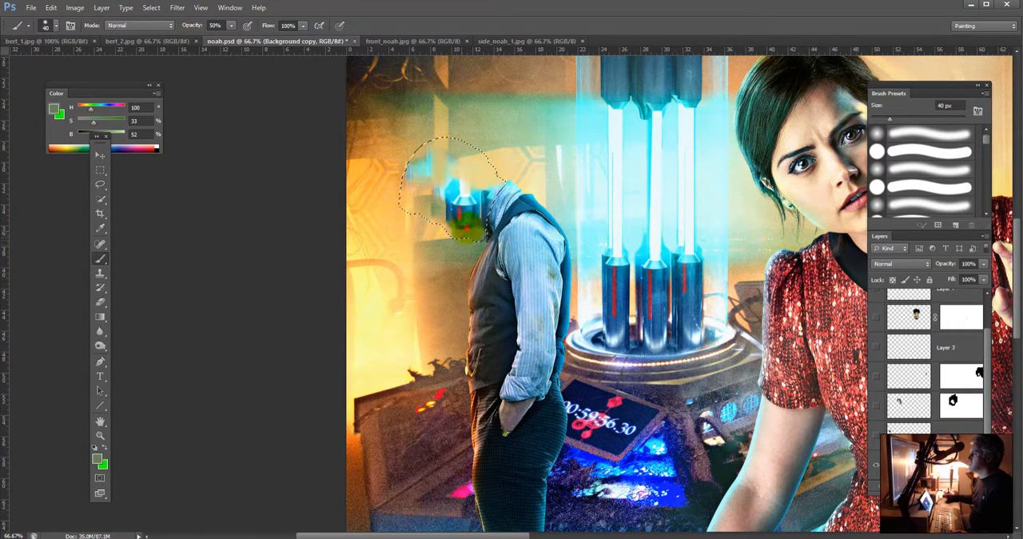
left_click(437, 228, "alt")
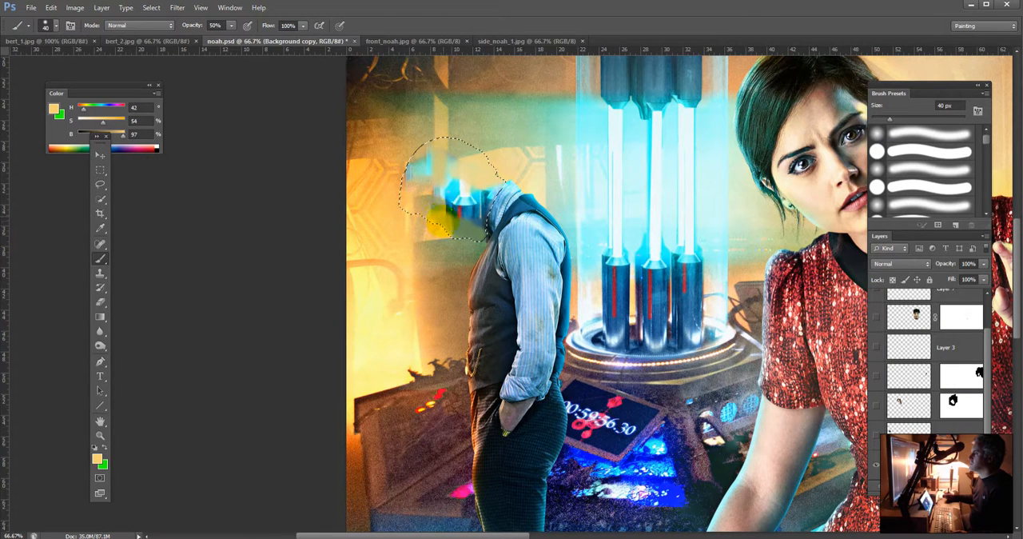
left_click(417, 201, "alt")
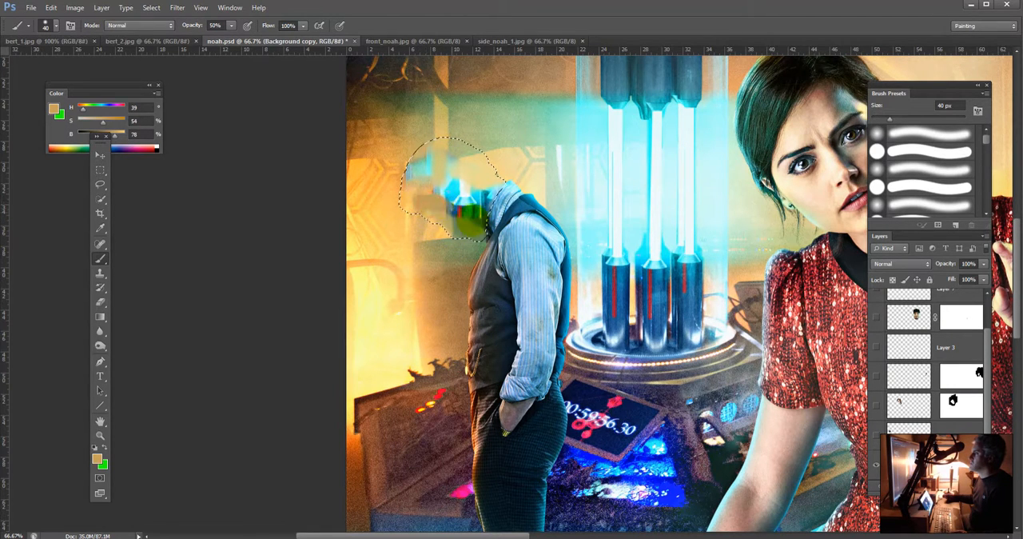
left_click(477, 228, "alt")
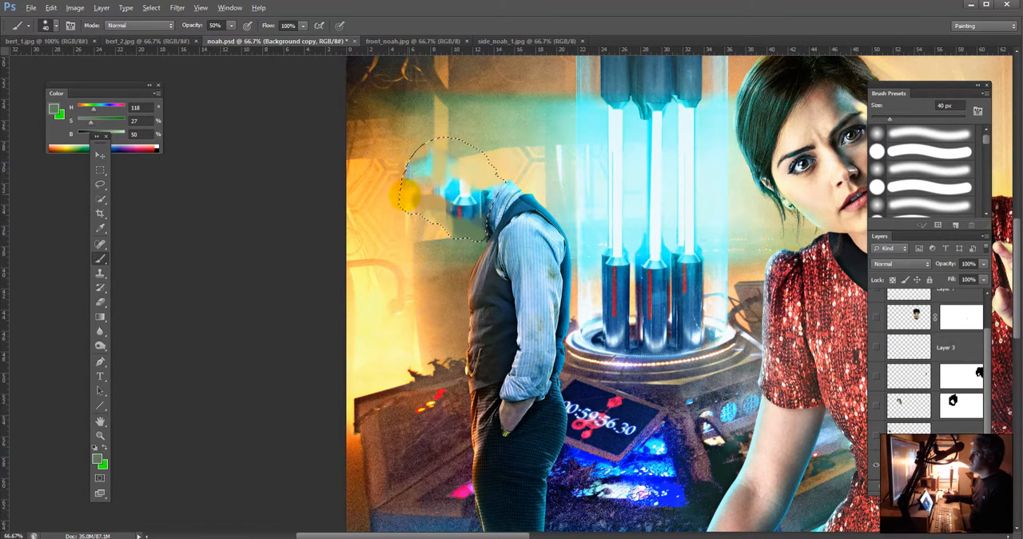
Step: Blend sampled orange and tan tones over the cyan remnants along the head area's outer side, away from the collar
left_click(406, 195, "alt")
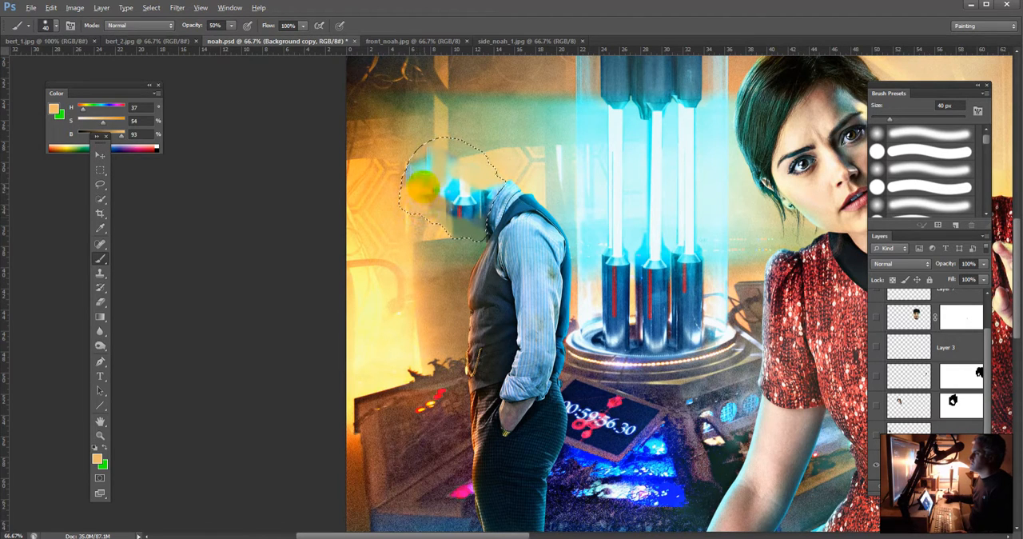
left_click_drag(420, 152, 419, 149)
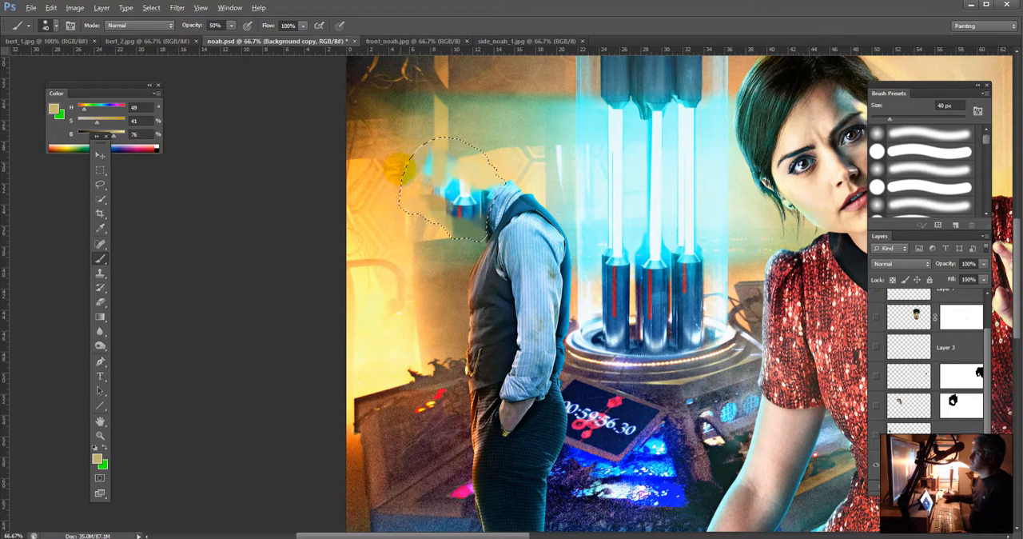
left_click(406, 166, "alt")
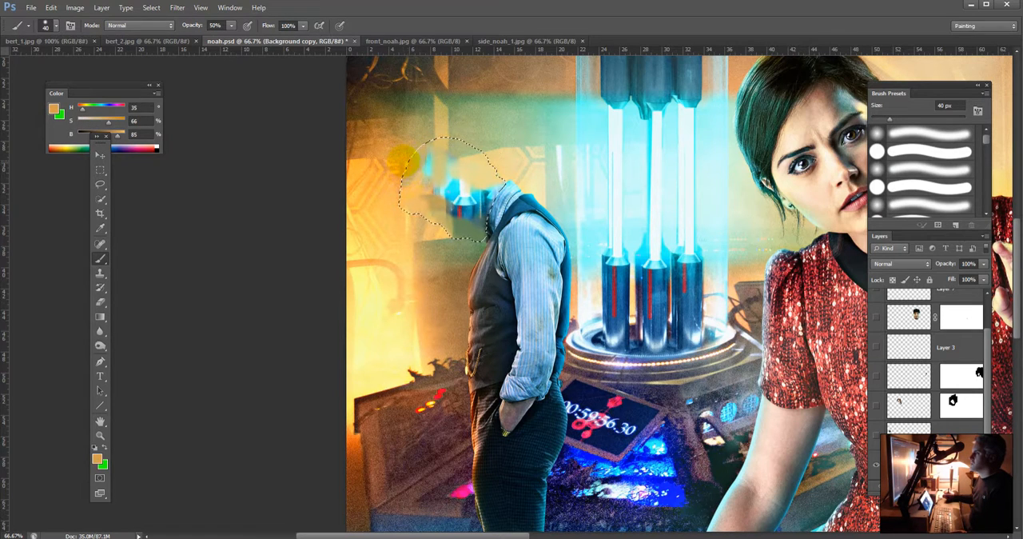
left_click(419, 165, "alt")
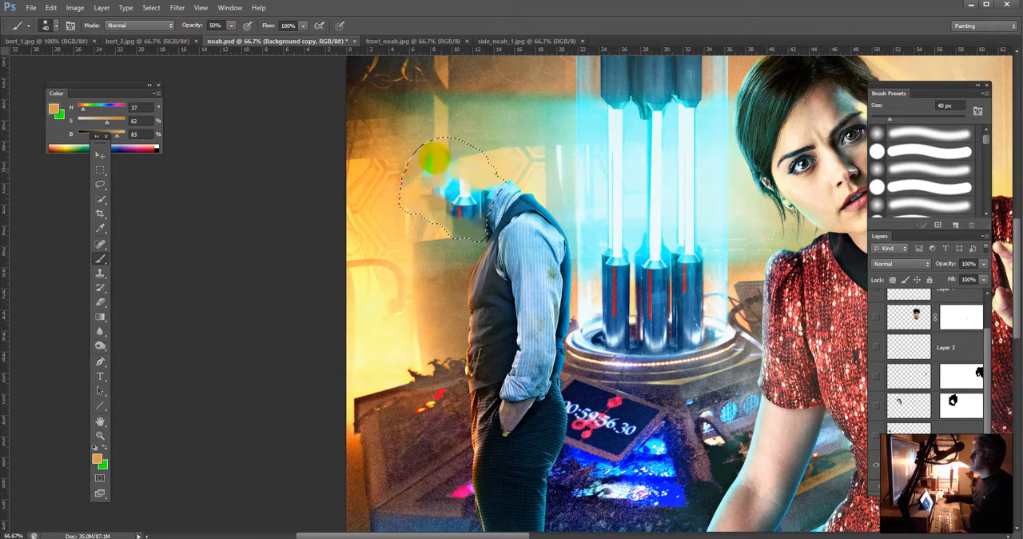
left_click(430, 150, "alt")
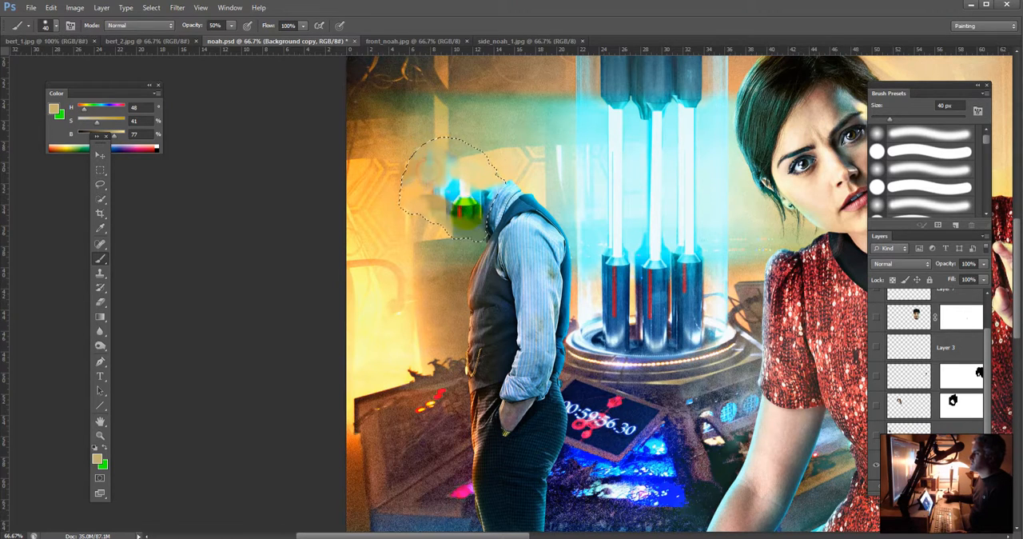
left_click(429, 205, "alt")
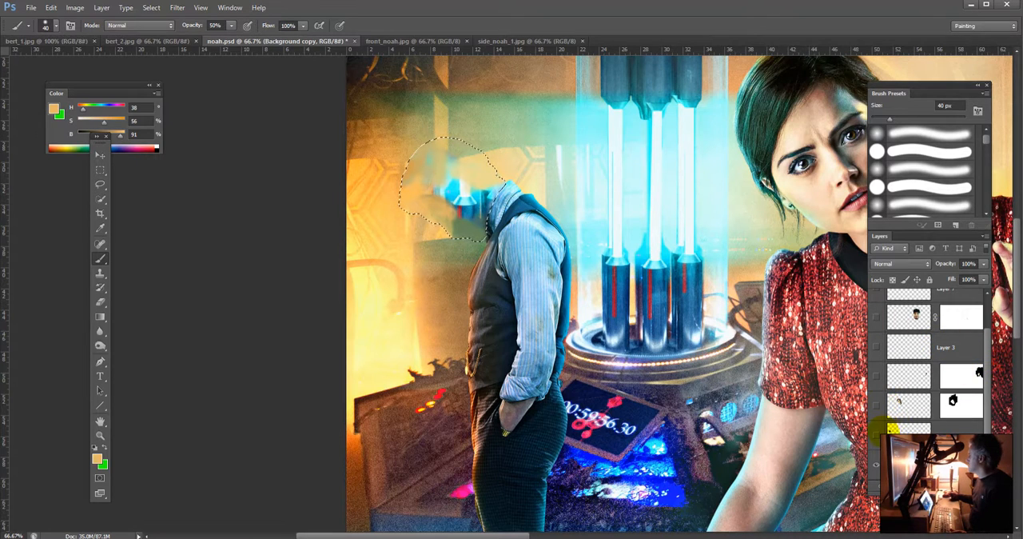
Step: Show Layer 7 to check the straw-hatted head over the painted background, clear the selection, and hide the layer again
left_click(877, 434)
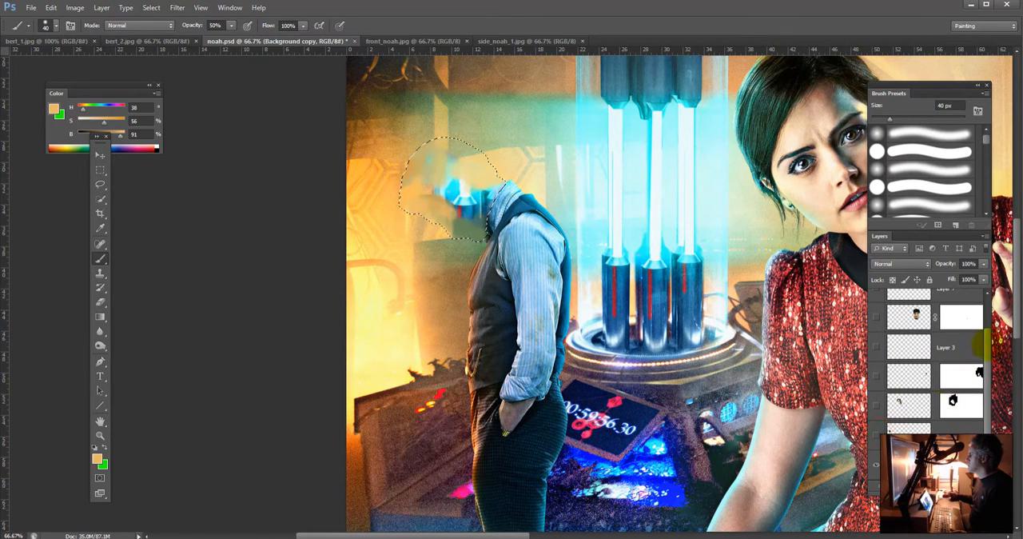
left_click_drag(987, 346, 989, 317)
left_click(877, 332)
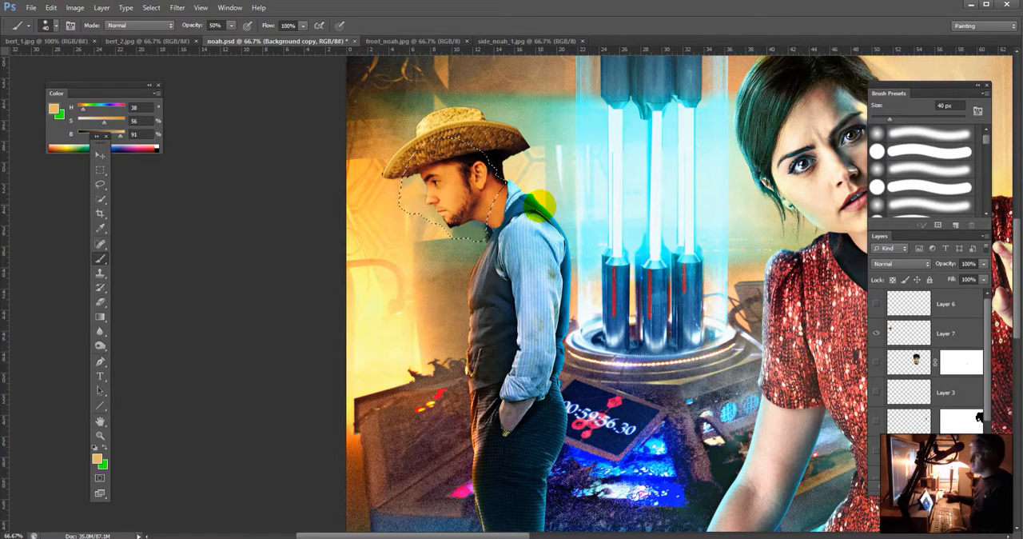
key("ctrl+d")
scroll(971, 420, "down", 3)
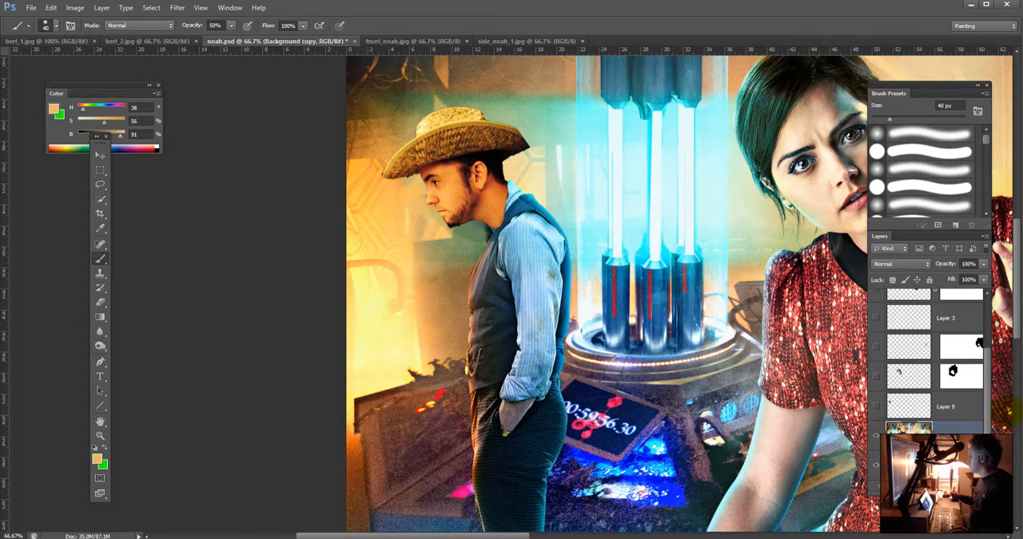
scroll(979, 404, "up", 3)
left_click(876, 331)
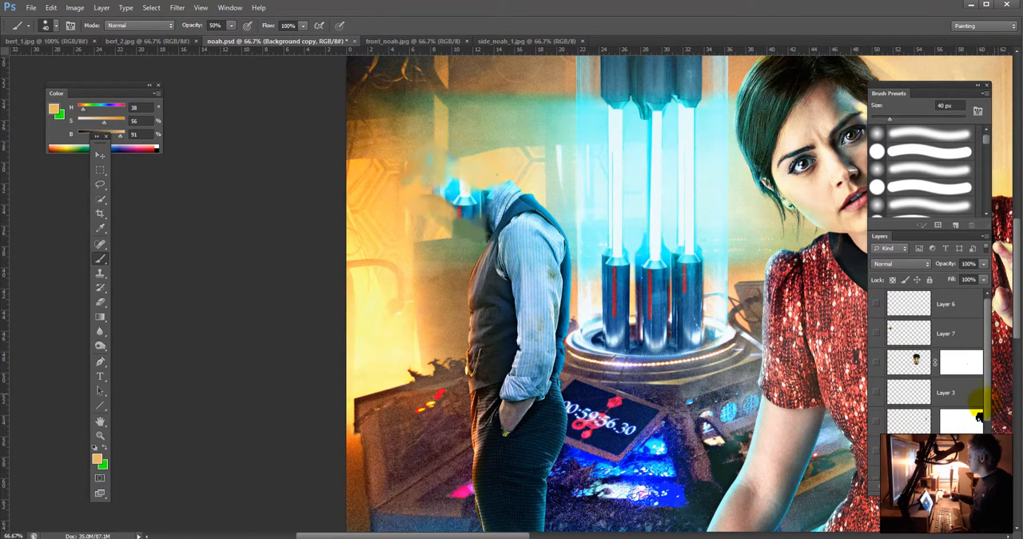
Step: Hide the Background copy and quick-select the standing man's collar, vest and upper shirt on the original Background layer
left_click(977, 419)
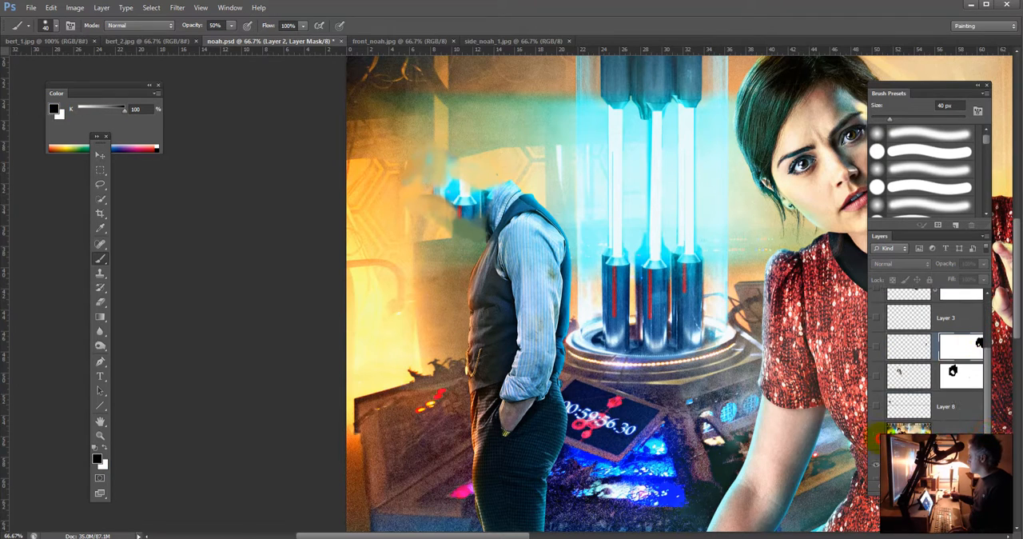
left_click(877, 437)
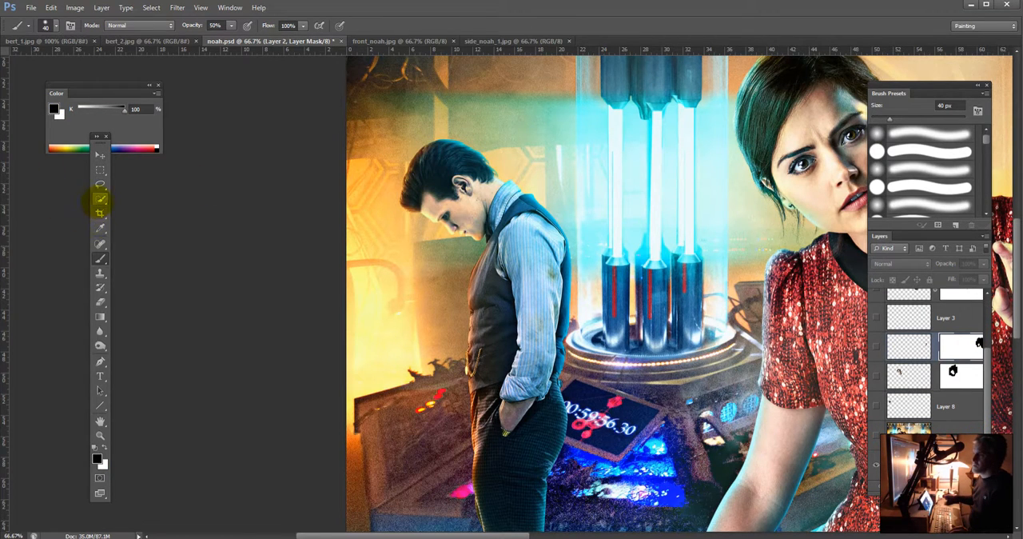
left_click(100, 198)
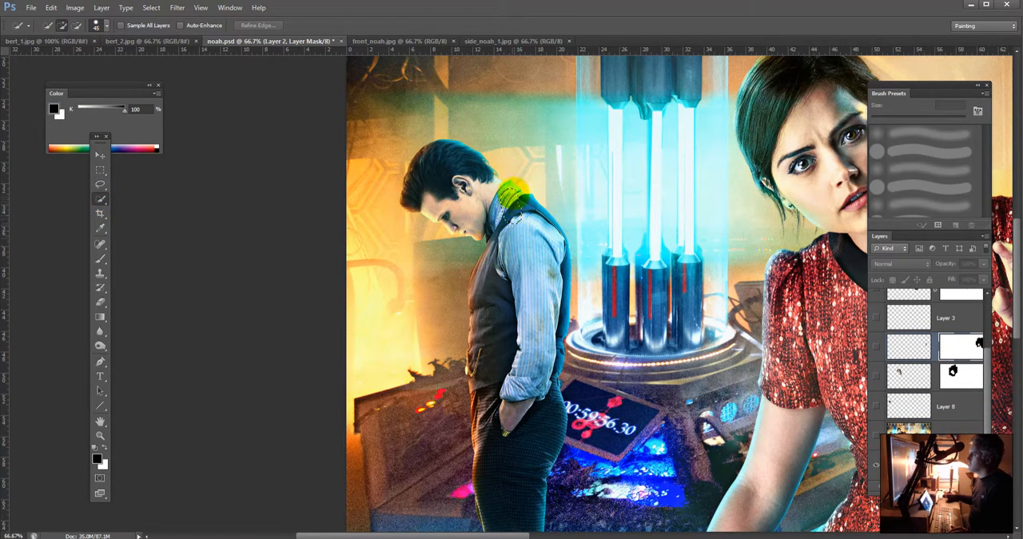
left_click(909, 464)
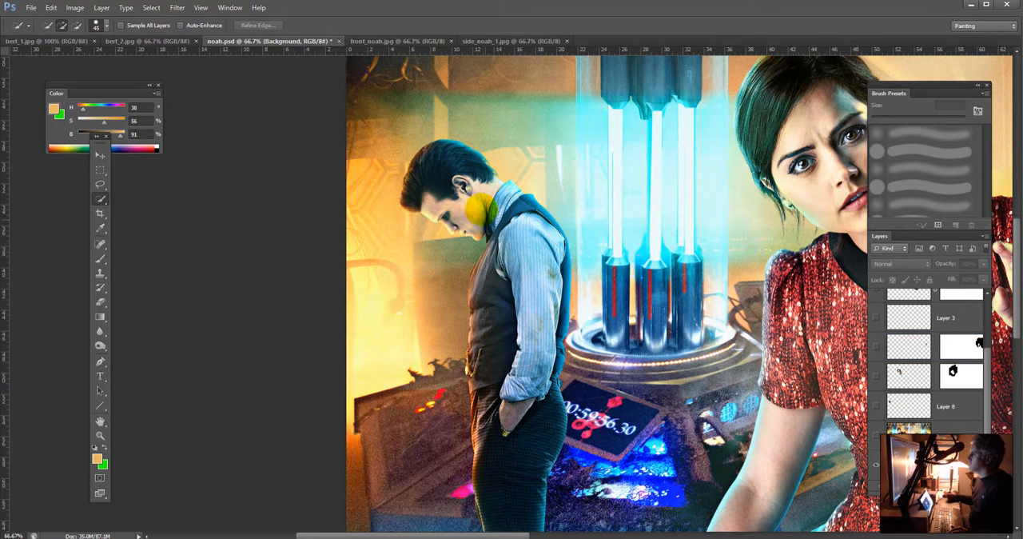
mouse_move(508, 191)
left_mouse_down()
mouse_move(484, 226)
mouse_move(492, 239)
mouse_move(475, 229)
mouse_move(488, 196)
mouse_move(549, 199)
mouse_move(525, 229)
mouse_move(507, 206)
mouse_move(474, 300)
mouse_move(538, 238)
mouse_move(538, 264)
mouse_move(546, 227)
left_mouse_up()
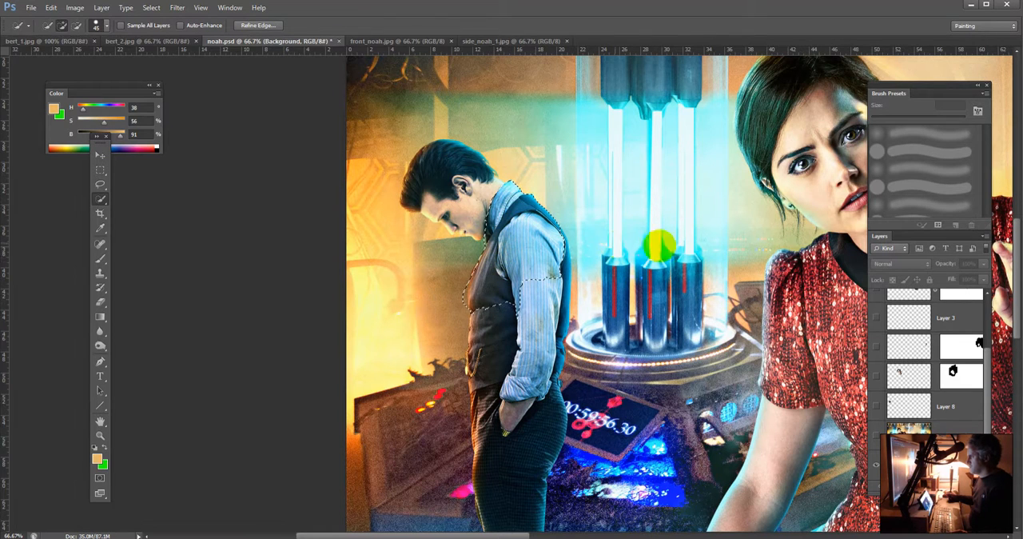
Step: Show Layer 7 with the straw-hatted head and invert the clothing selection
scroll(976, 317, "up", 3)
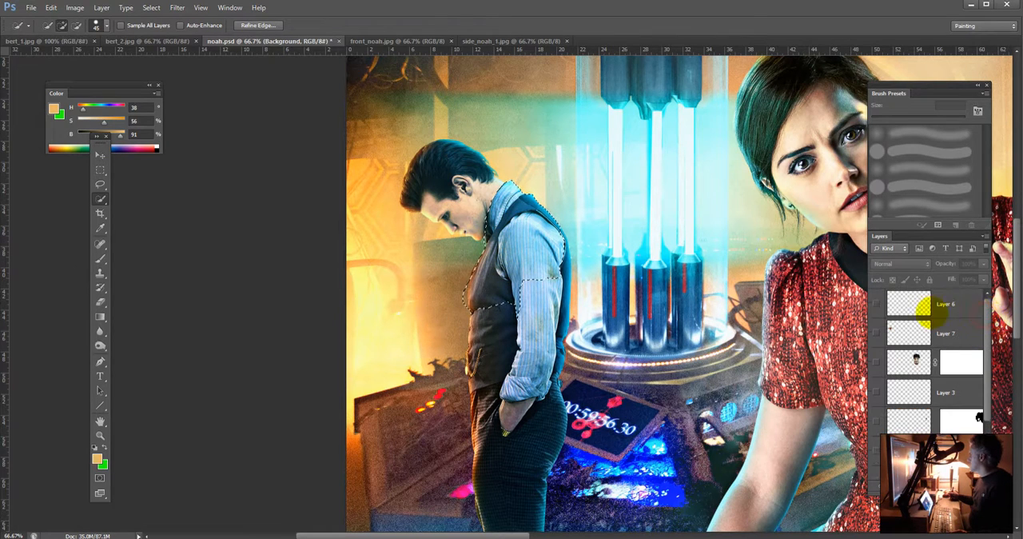
left_click(876, 332)
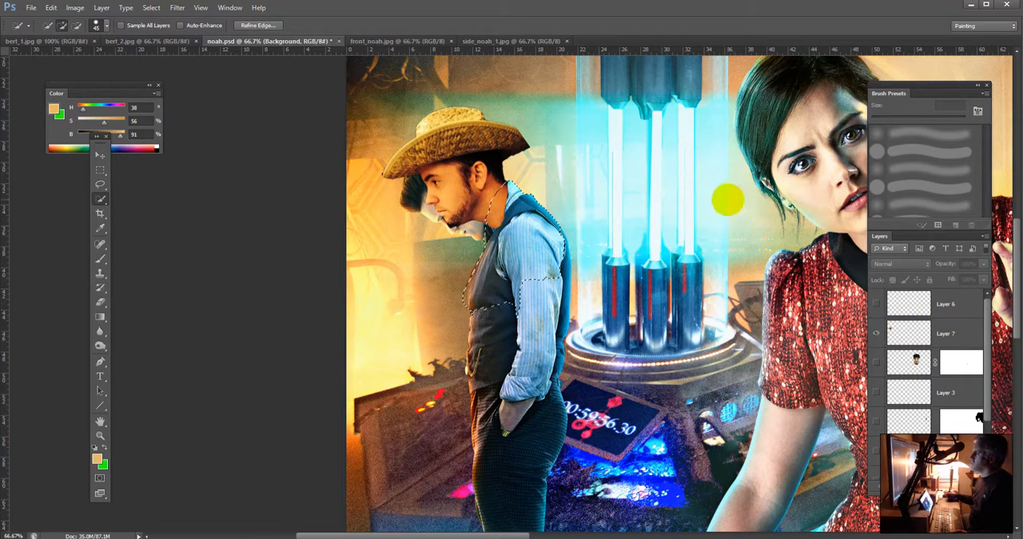
left_click(152, 8)
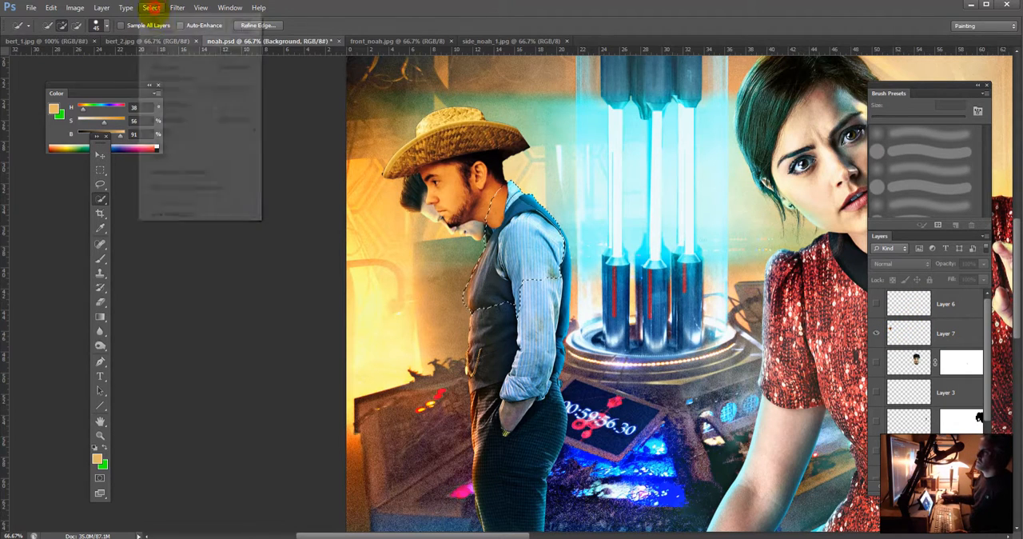
left_click(160, 51)
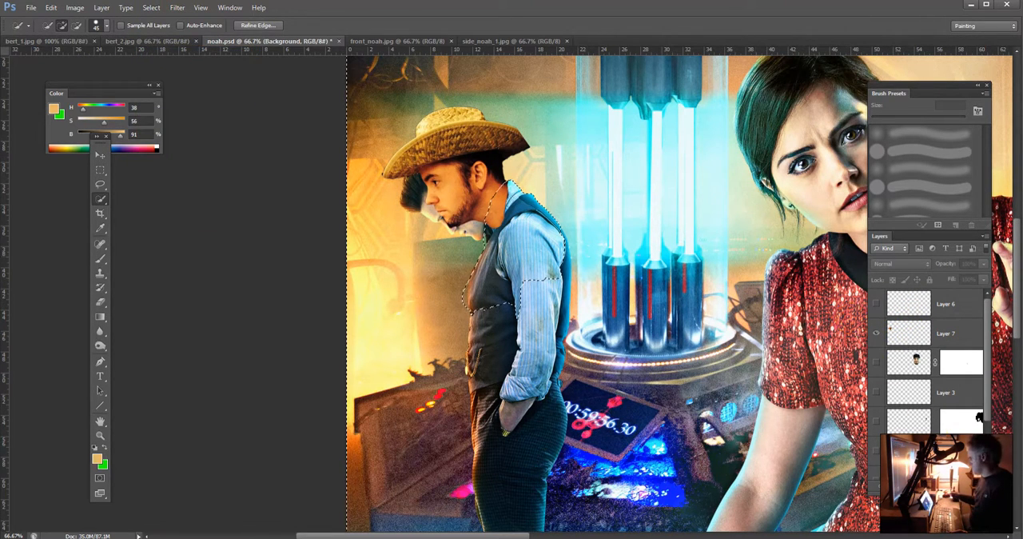
Step: Try masking the original background layer with the inverted selection, show the Background copy again, and undo the mask
left_click(919, 486)
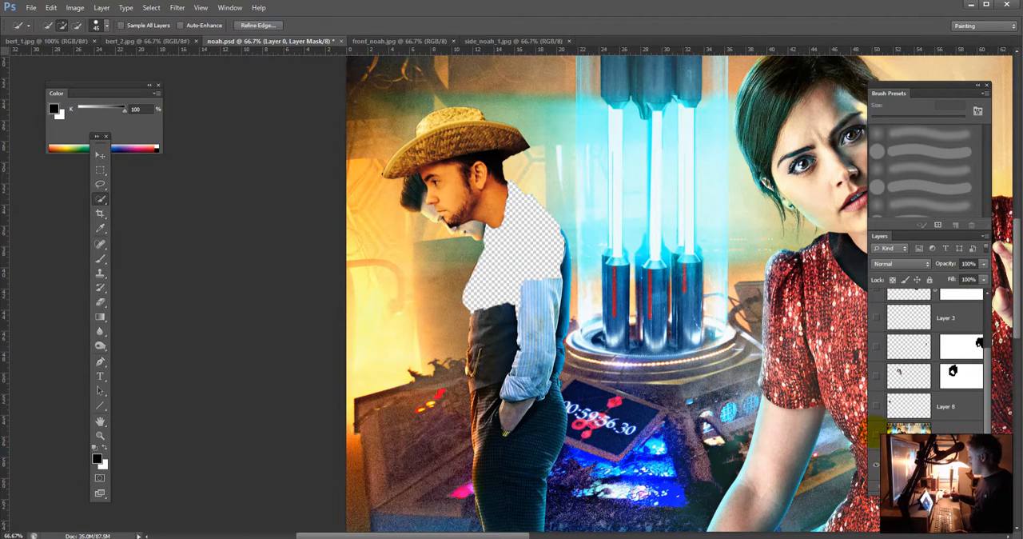
left_click(877, 434)
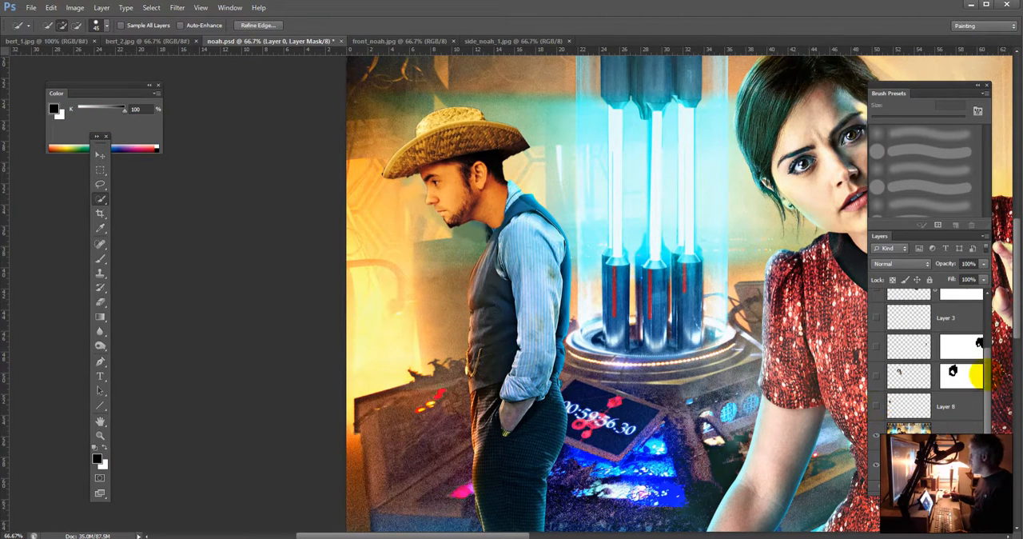
scroll(977, 376, "up", 3)
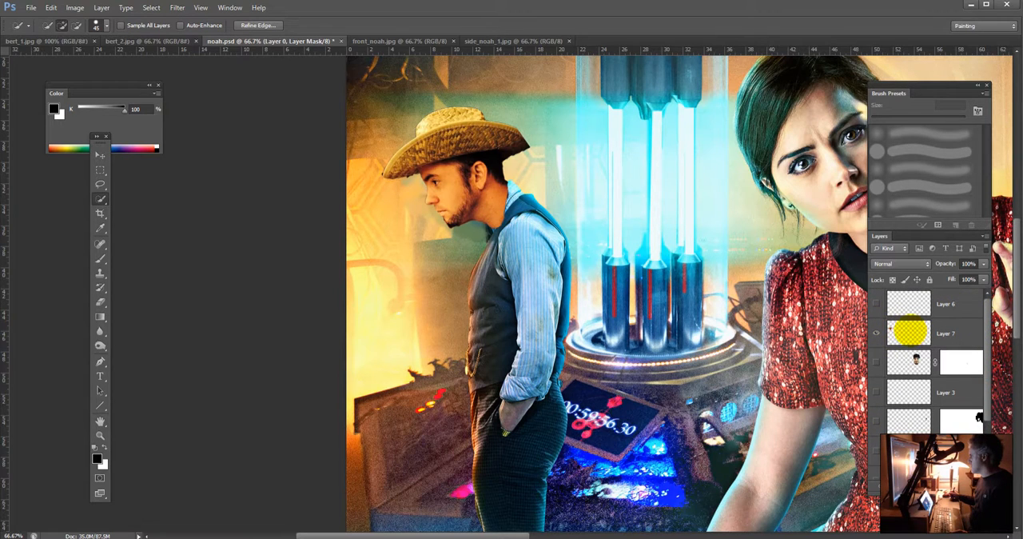
left_click(910, 331)
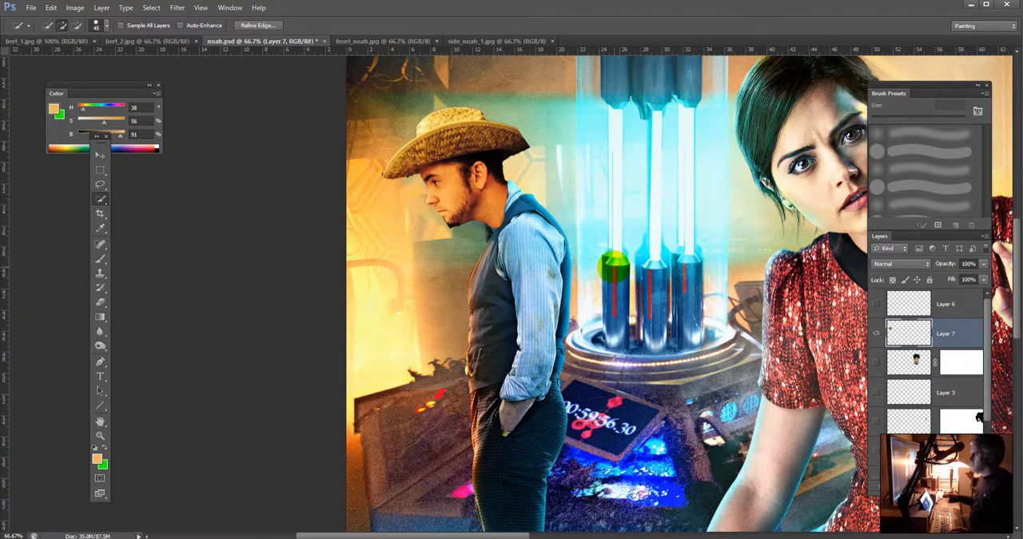
key("ctrl+alt+z")
key("ctrl+alt+z")
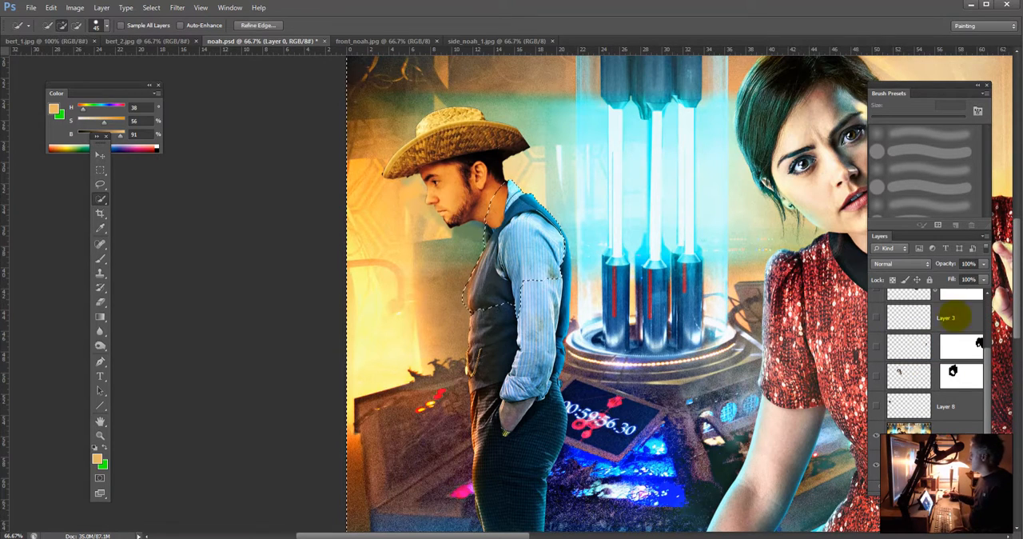
Step: Add a layer mask to Layer 7 from the inverted selection to tuck the straw-hatted man's neck behind the collar
scroll(956, 311, "up", 2)
left_click(958, 328)
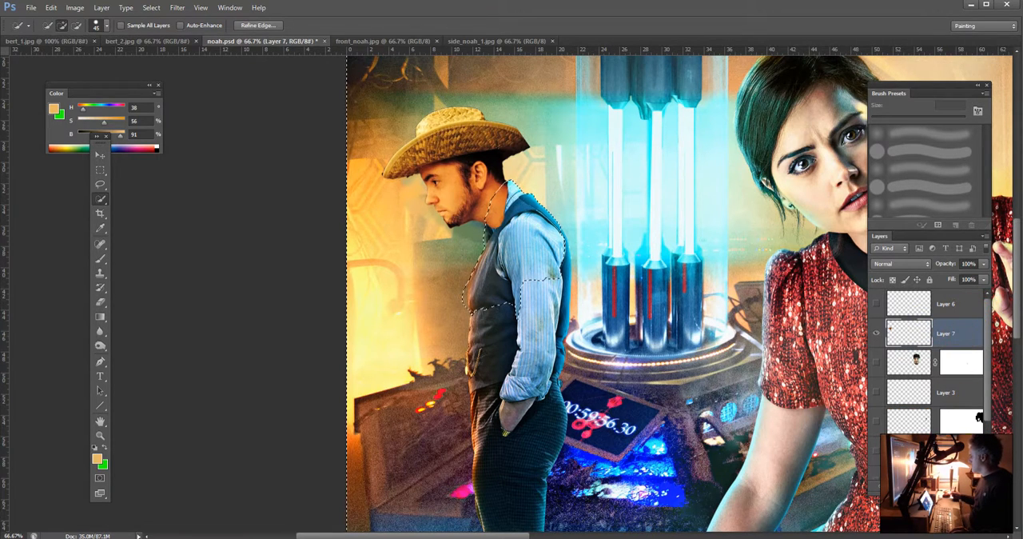
left_click(918, 489)
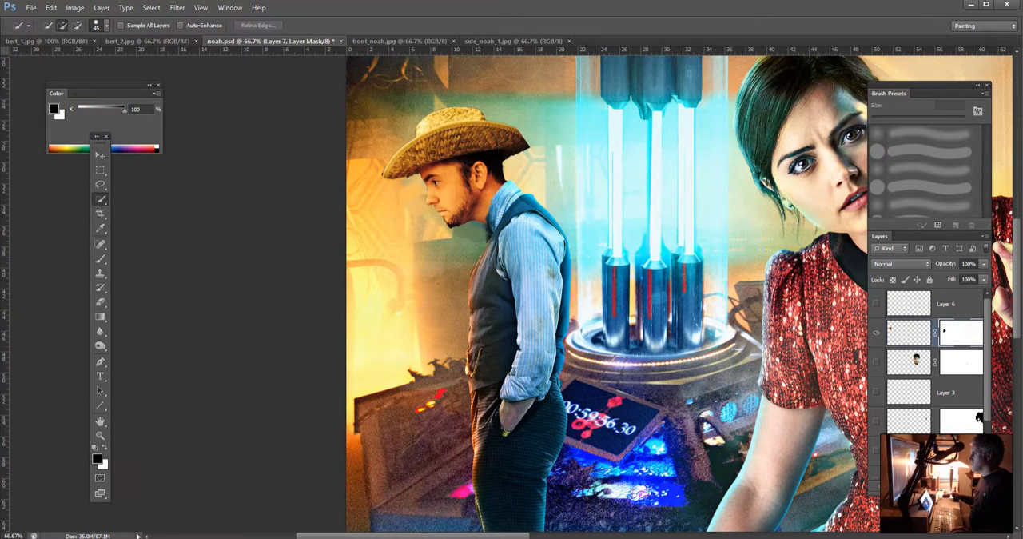
Step: Start a Match Color adjustment on Layer 7's image with noah.psd as source and Layer 8 as source layer
scroll(985, 412, "down", 3)
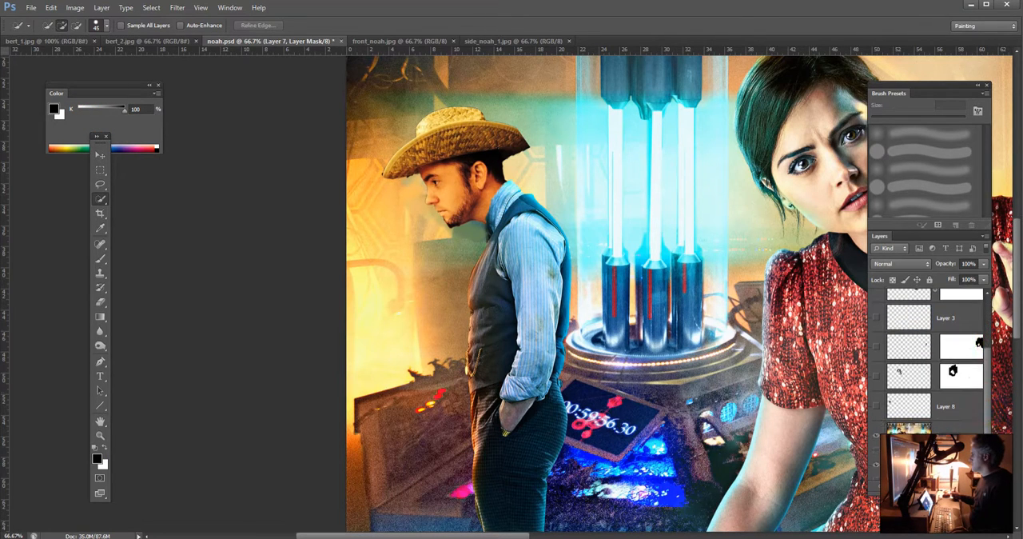
scroll(931, 360, "up", 3)
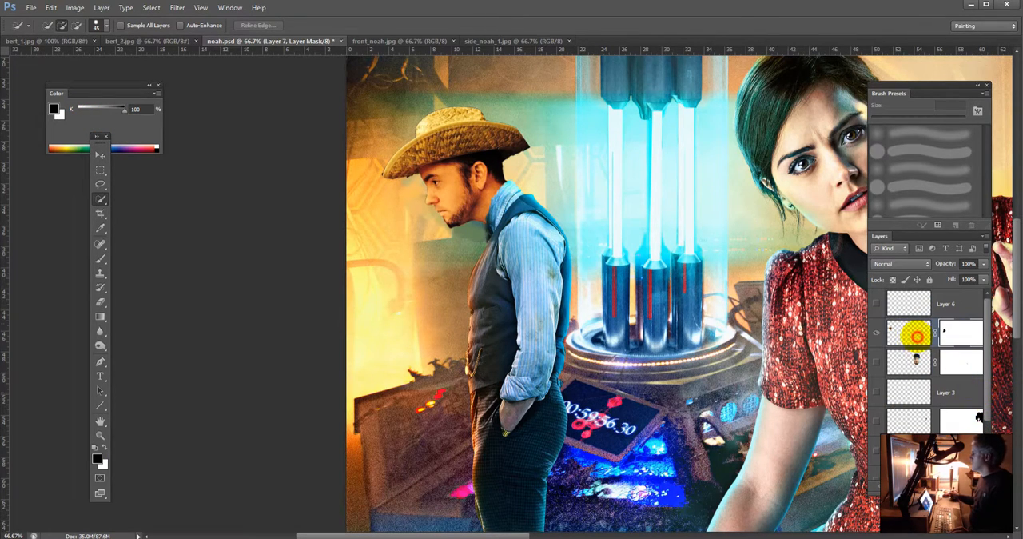
left_click(913, 332)
left_click(75, 9)
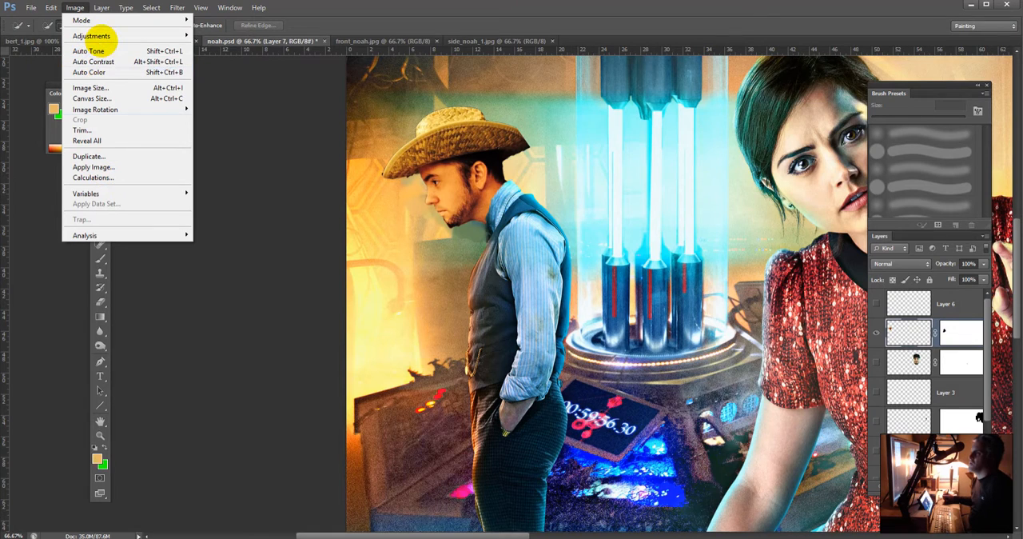
mouse_move(104, 36)
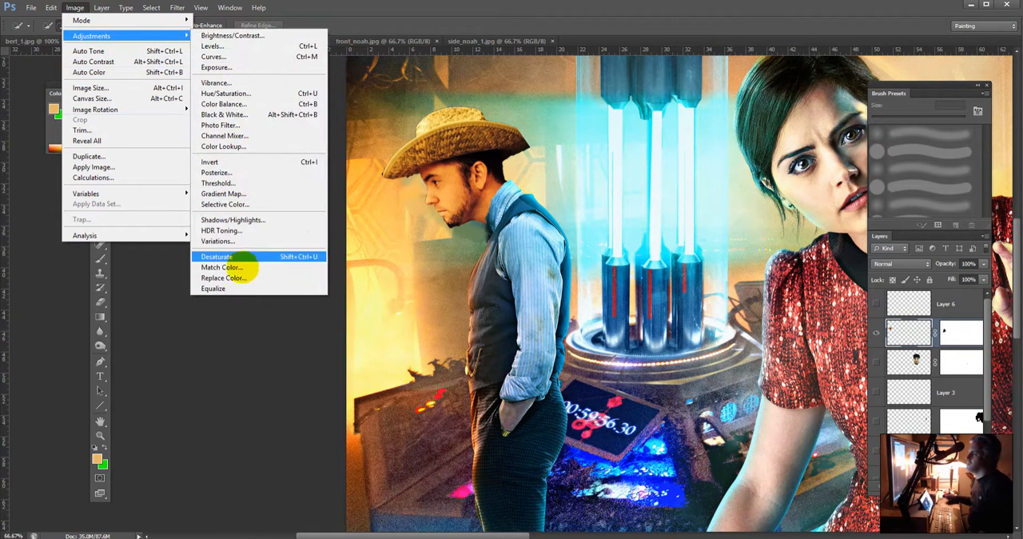
left_click(228, 267)
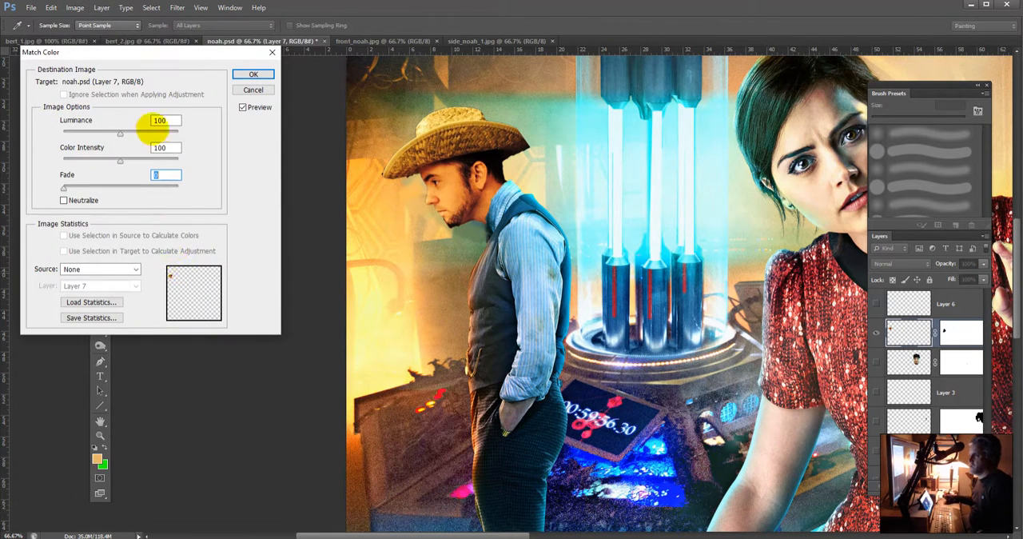
left_click(102, 268)
left_click(80, 288)
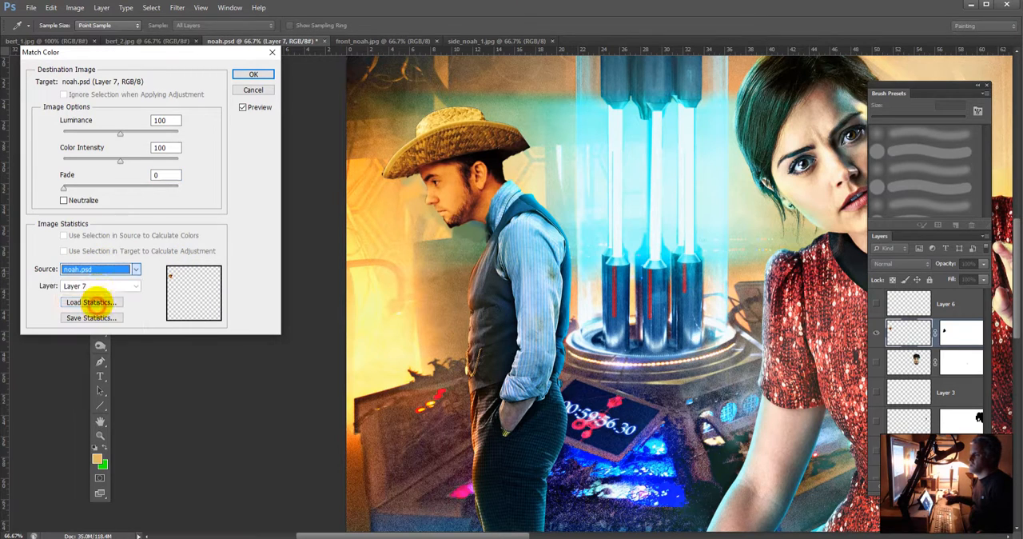
left_click(100, 285)
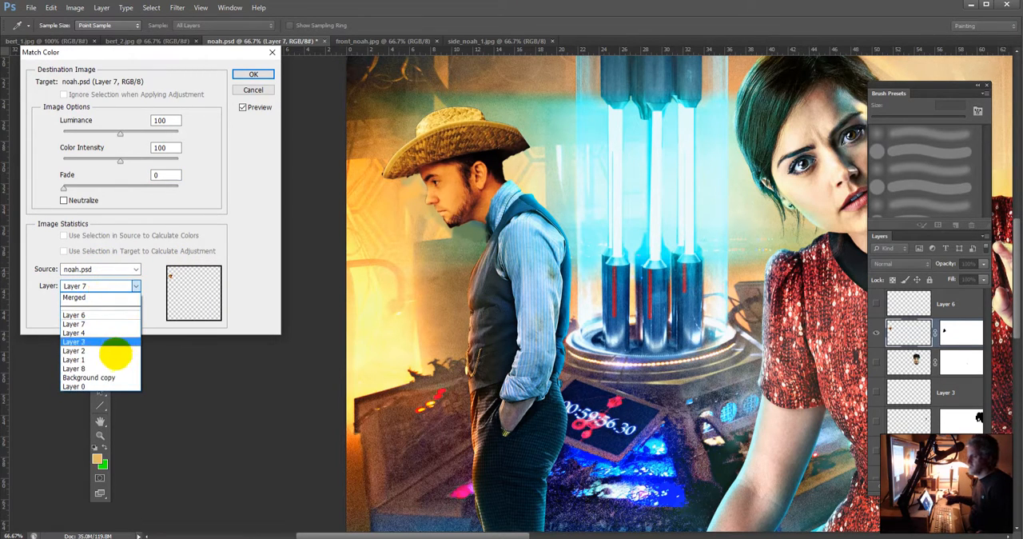
left_click(101, 368)
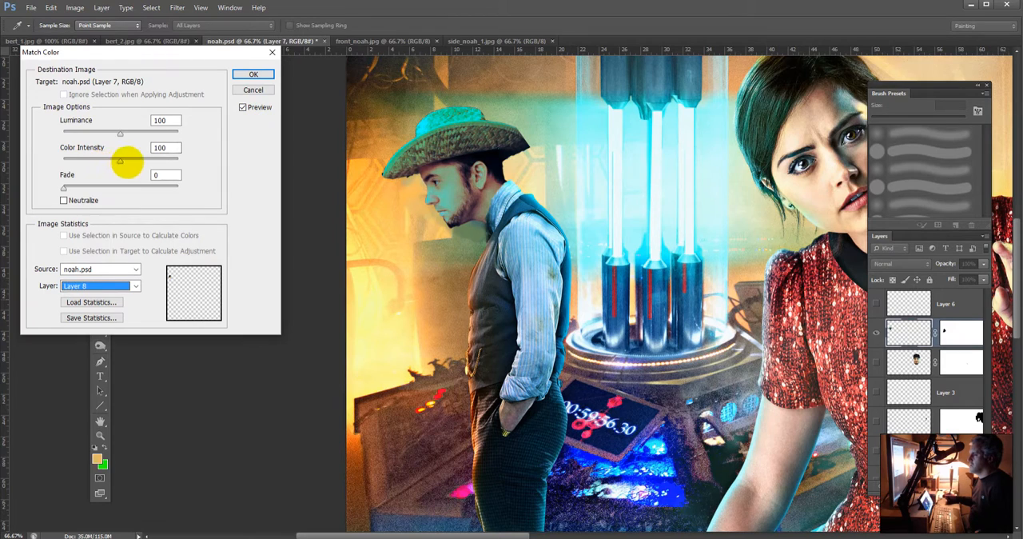
Step: Set Match Color to luminance 87, color intensity 127 and fade 45, and apply it to the straw-hatted head
left_click_drag(107, 159, 93, 162)
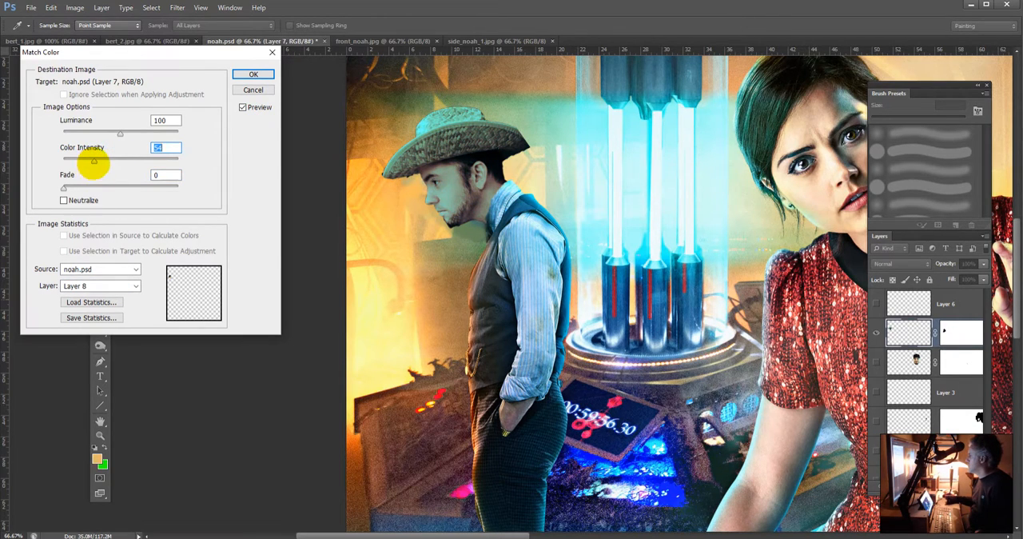
left_click_drag(112, 163, 87, 133)
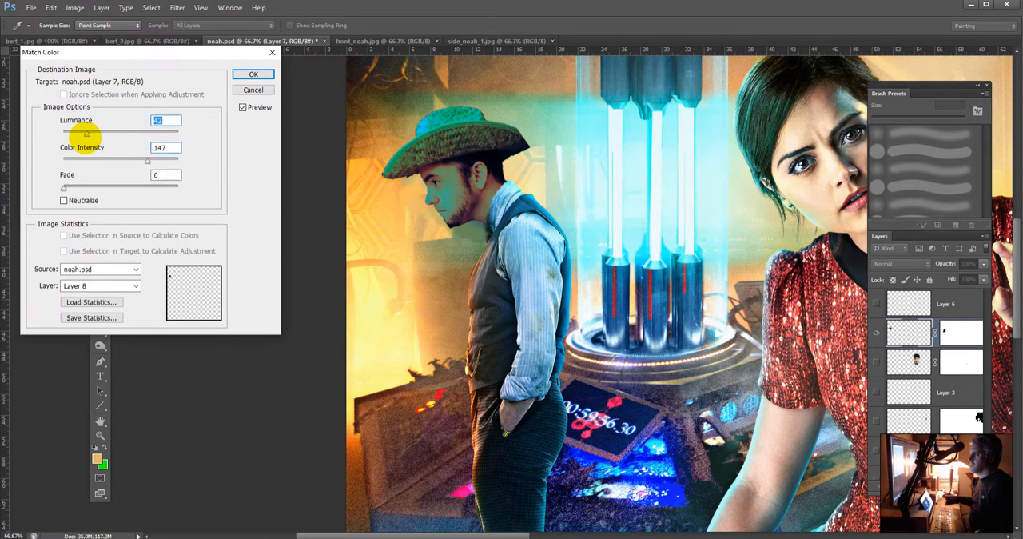
left_click_drag(87, 133, 126, 189)
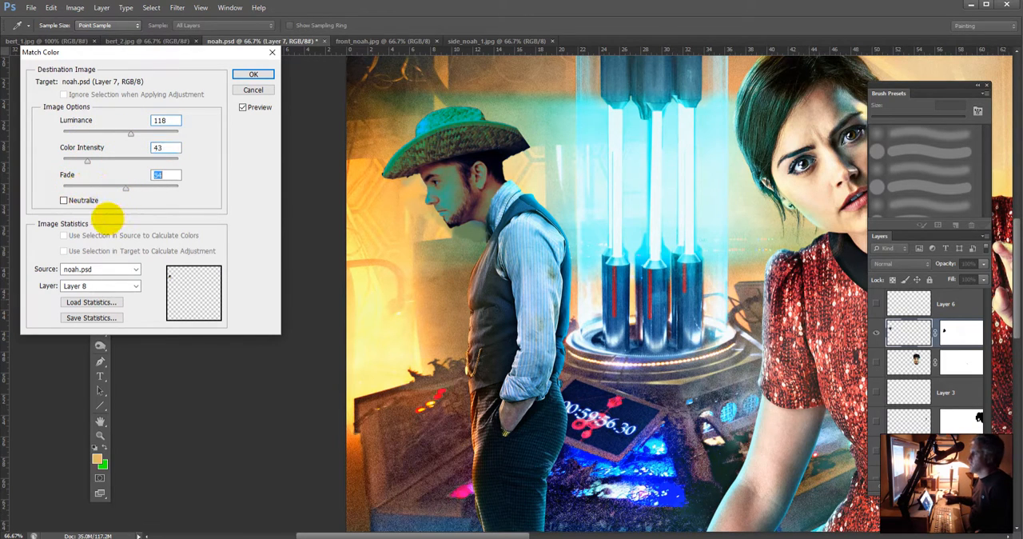
left_click_drag(87, 161, 136, 161)
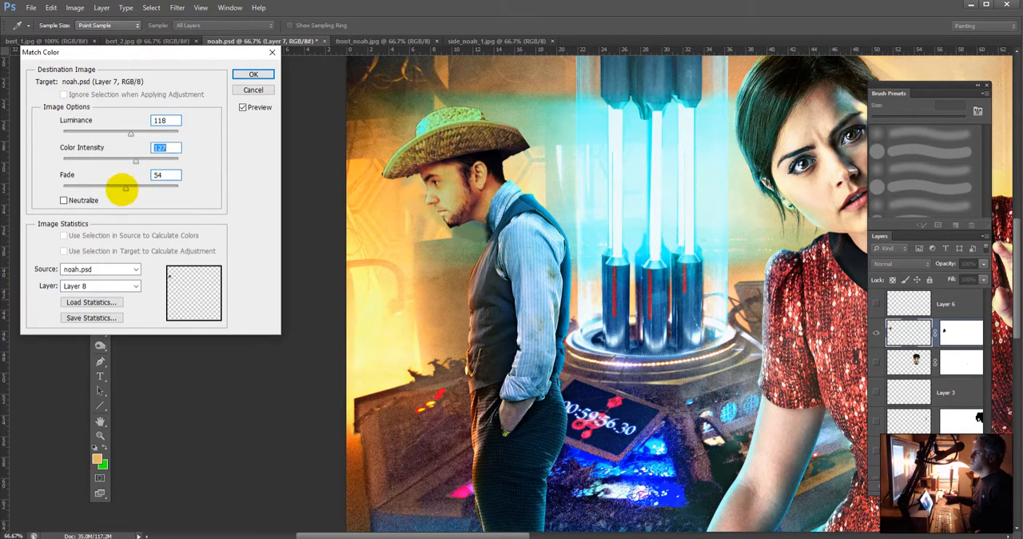
left_click_drag(121, 185, 114, 187)
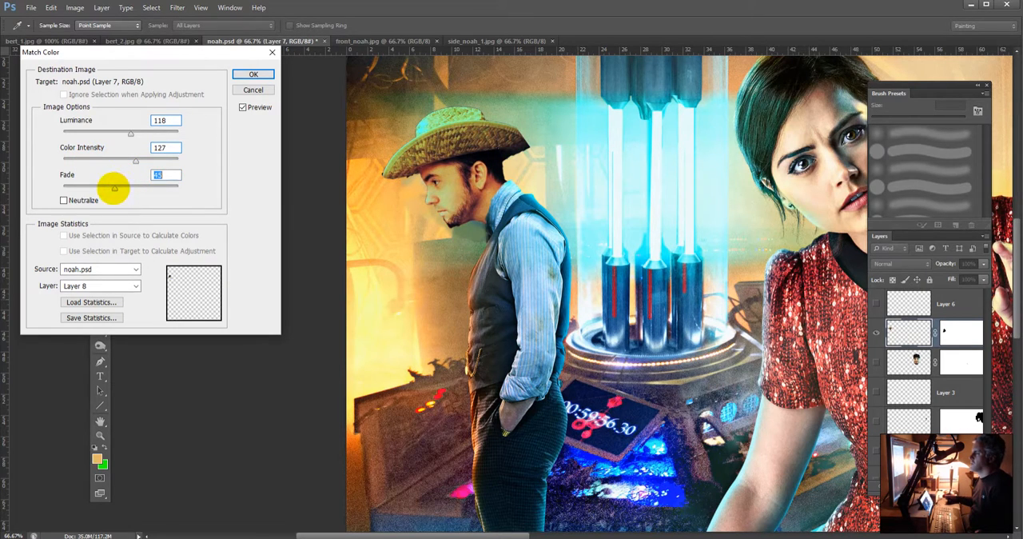
left_click_drag(130, 132, 121, 133)
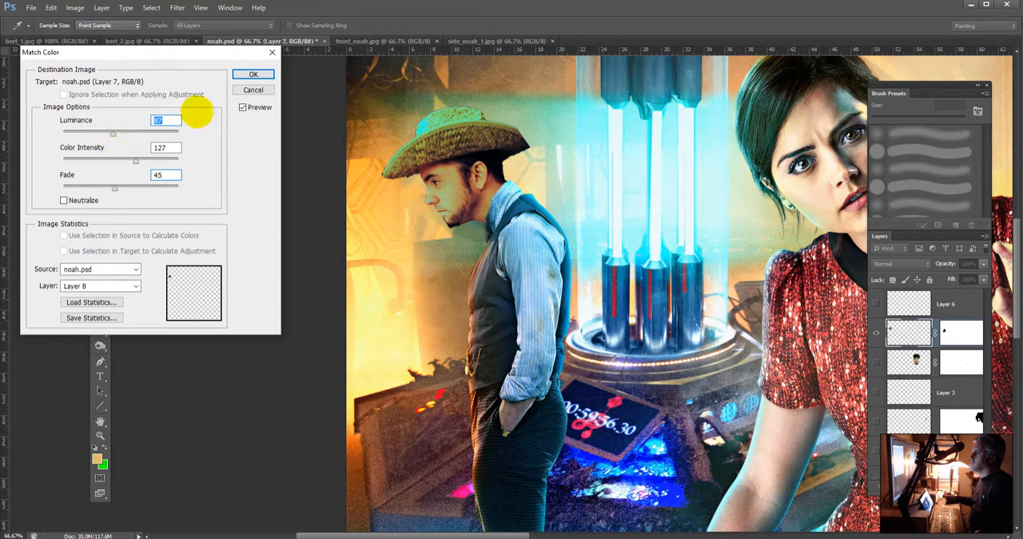
left_click(253, 73)
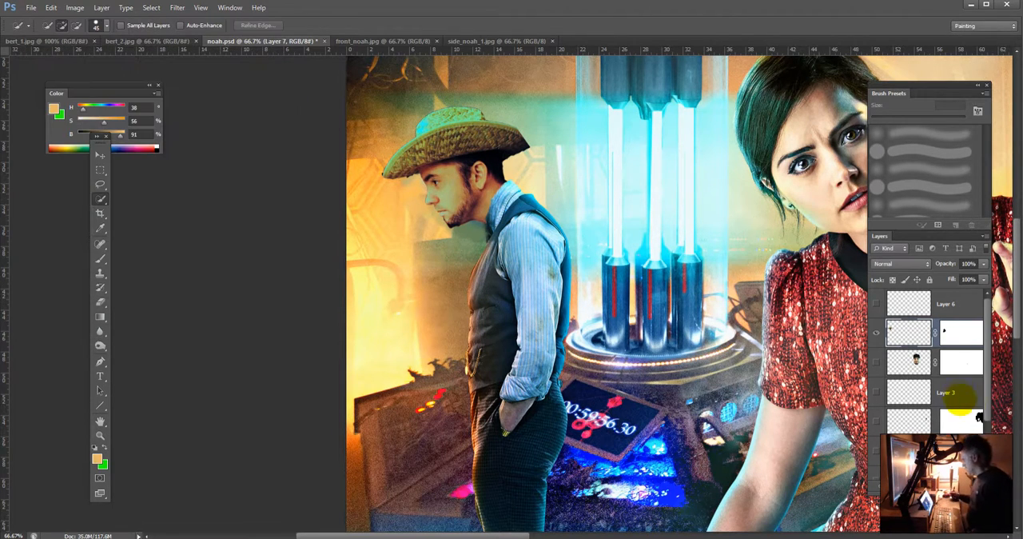
Step: Show Layer 1 with the woman's replacement face and Layer 4 again, briefly toggling Layer 8's visibility
scroll(979, 389, "down", 3)
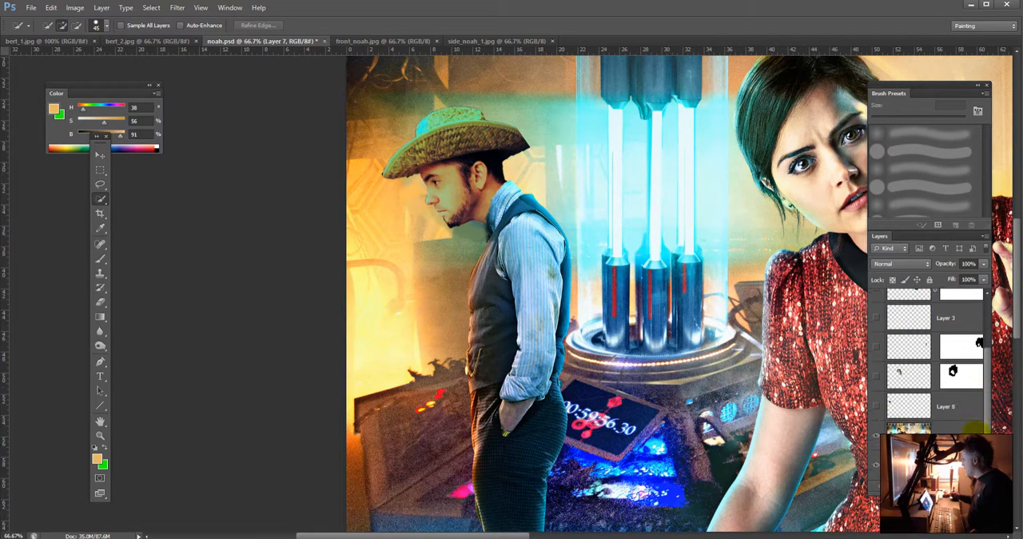
left_click(877, 375)
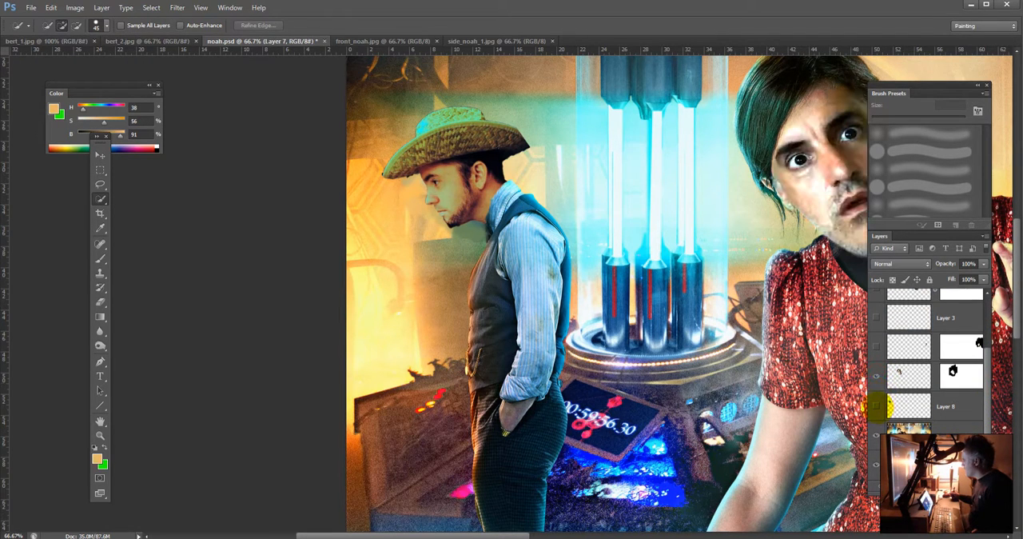
left_click(876, 406)
left_click(876, 406)
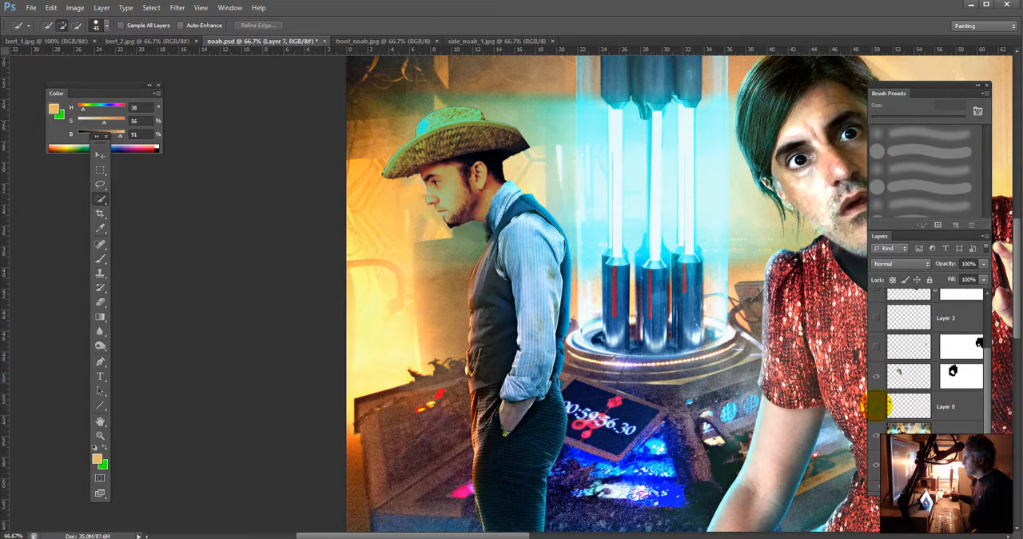
scroll(979, 339, "up", 2)
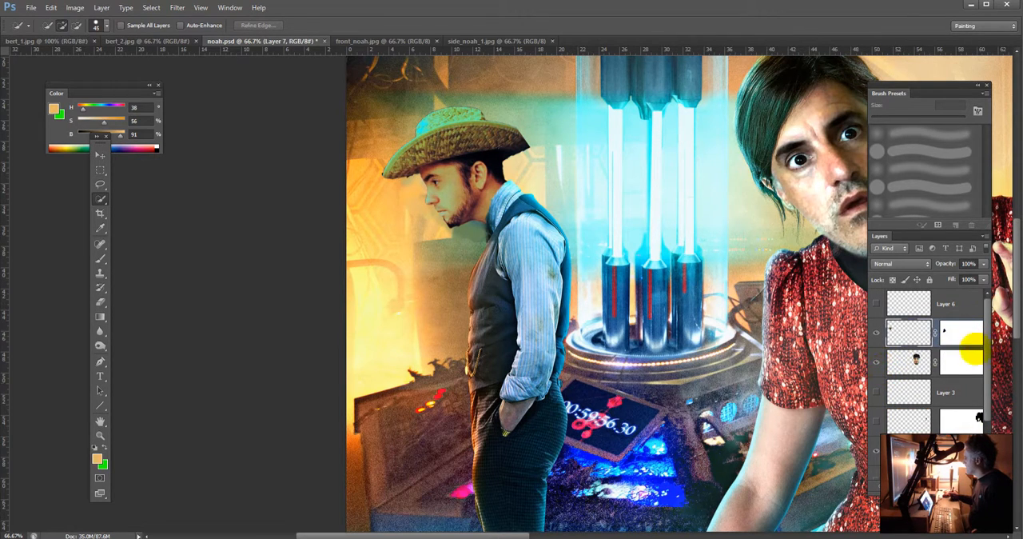
Step: Show Layer 6, Layer 3 and the masked layer directly beneath Layer 3 again in the composite
left_click(876, 303)
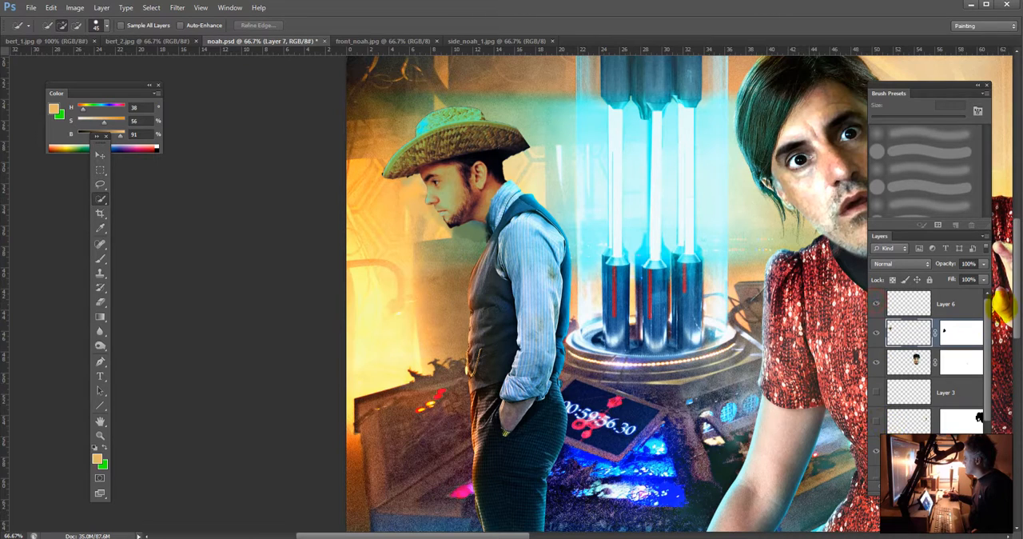
left_click_drag(989, 300, 978, 326)
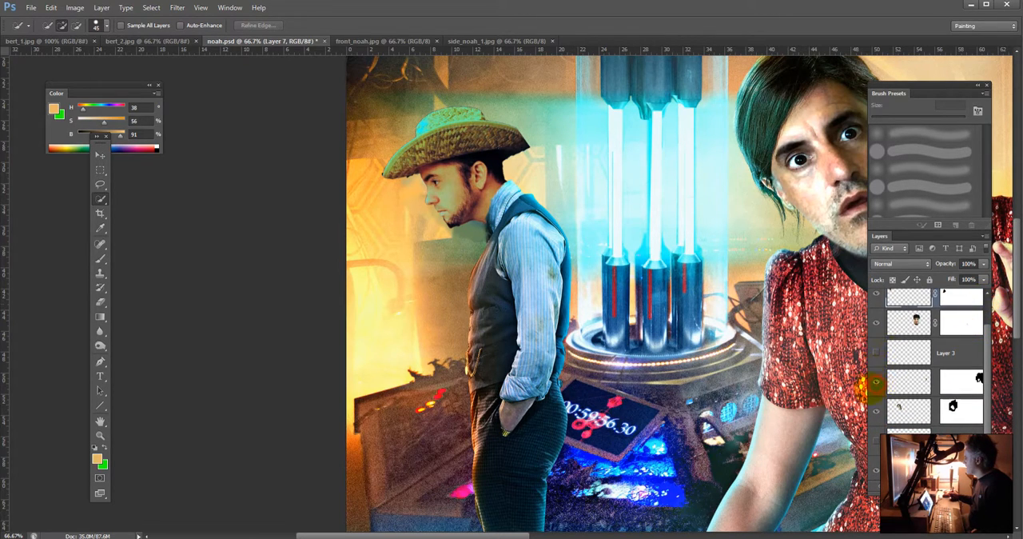
key("ctrl+0")
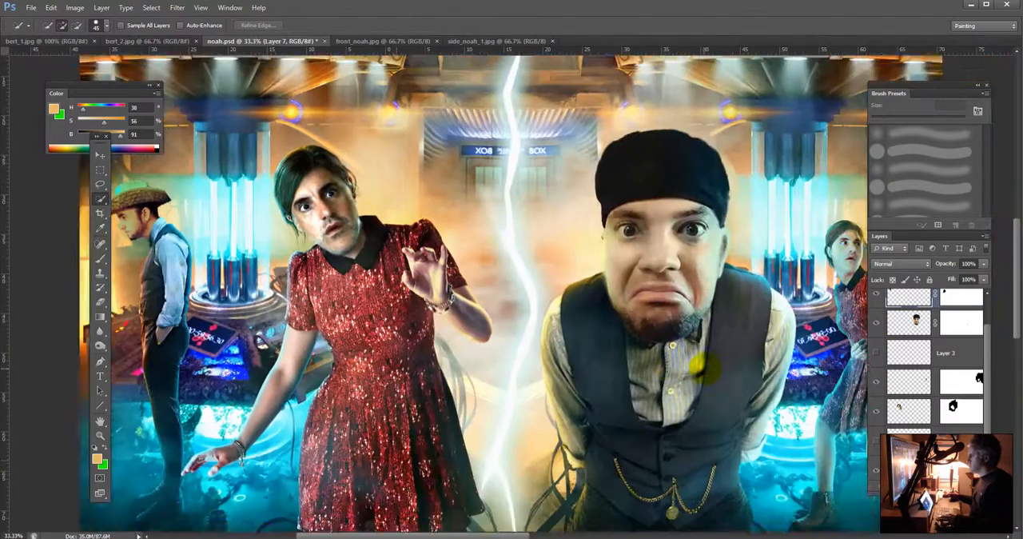
key("ctrl+minus")
left_click(876, 353)
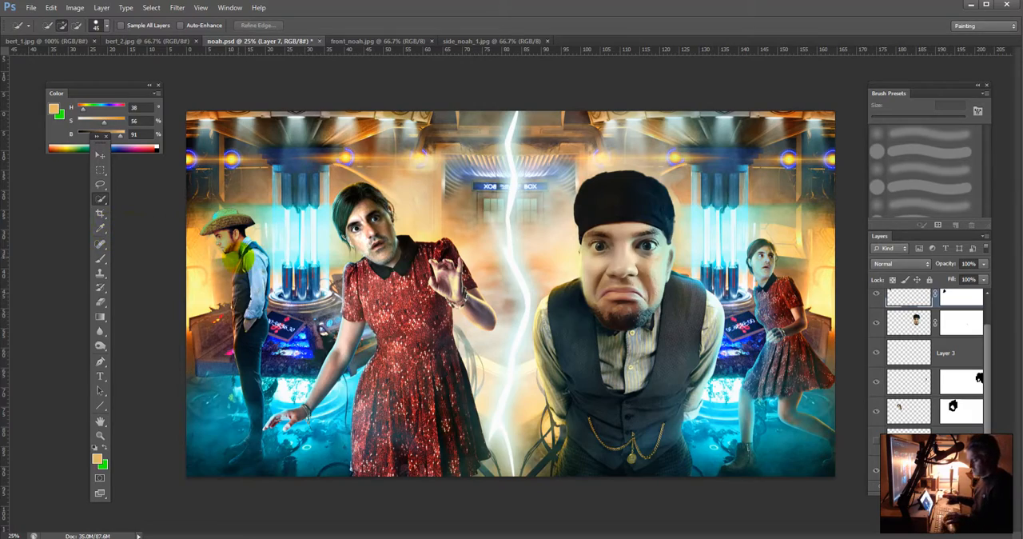
Step: Examine the whole composite from a distance and the heads of the straw-hatted man and the woman in the red dress up close
key("ctrl+minus")
key("ctrl+minus")
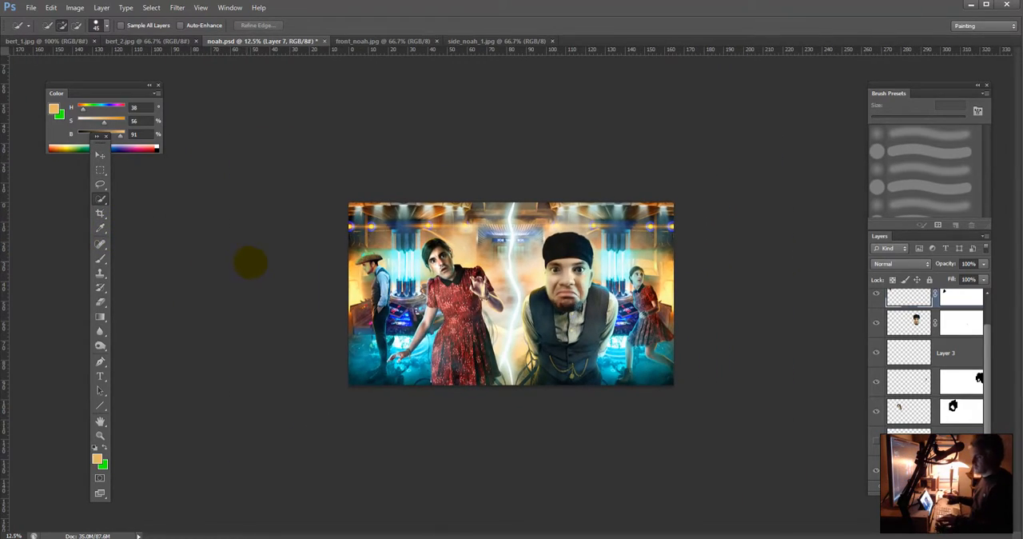
key("ctrl+plus")
key("ctrl+plus")
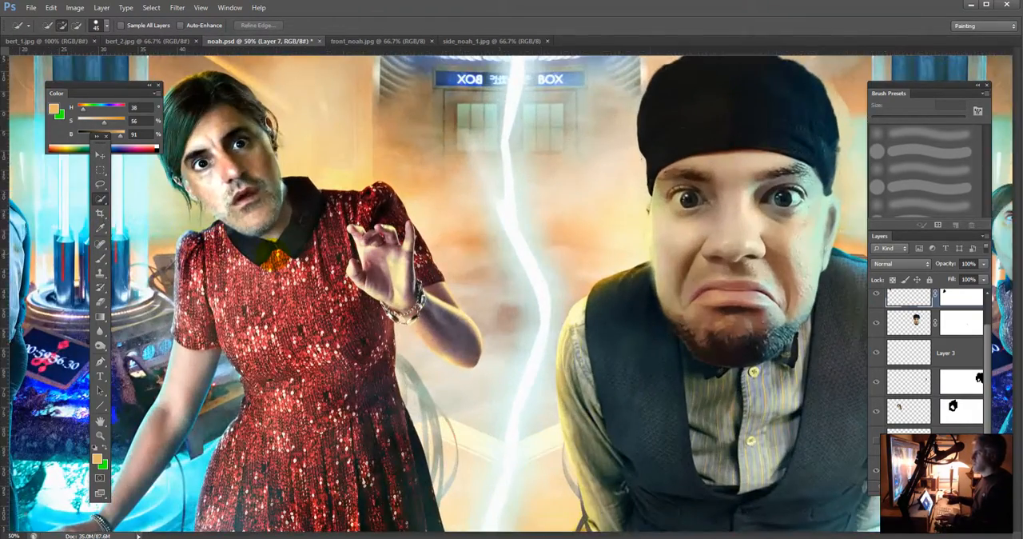
left_click_drag(245, 259, 486, 284)
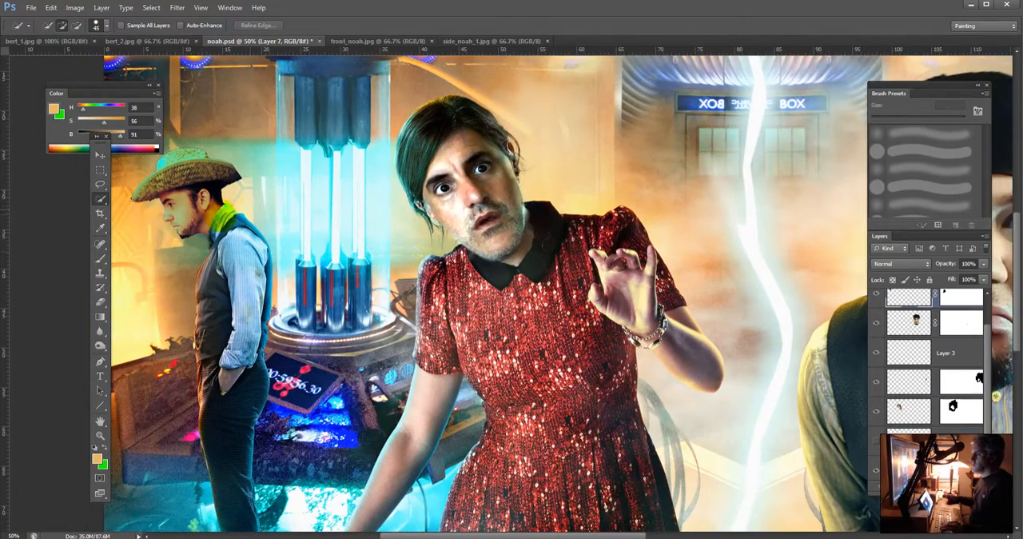
key("ctrl+plus")
left_click_drag(206, 210, 722, 256)
key("ctrl+r")
scroll(979, 295, "up", 1)
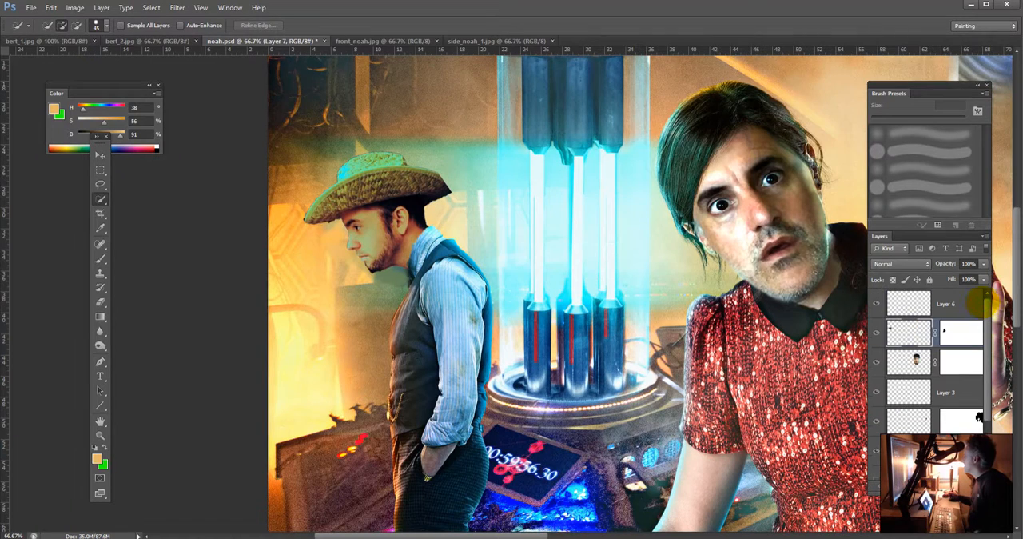
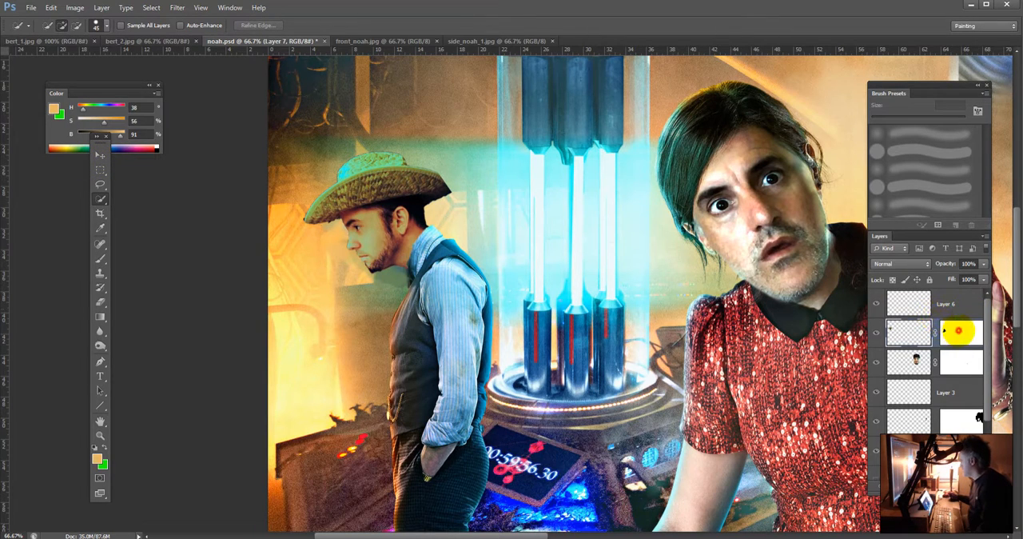
Step: Trim the outer edges of the straw hat by painting black on Layer 7's mask with a 10 px brush at 50% opacity
left_click(960, 332)
key("b")
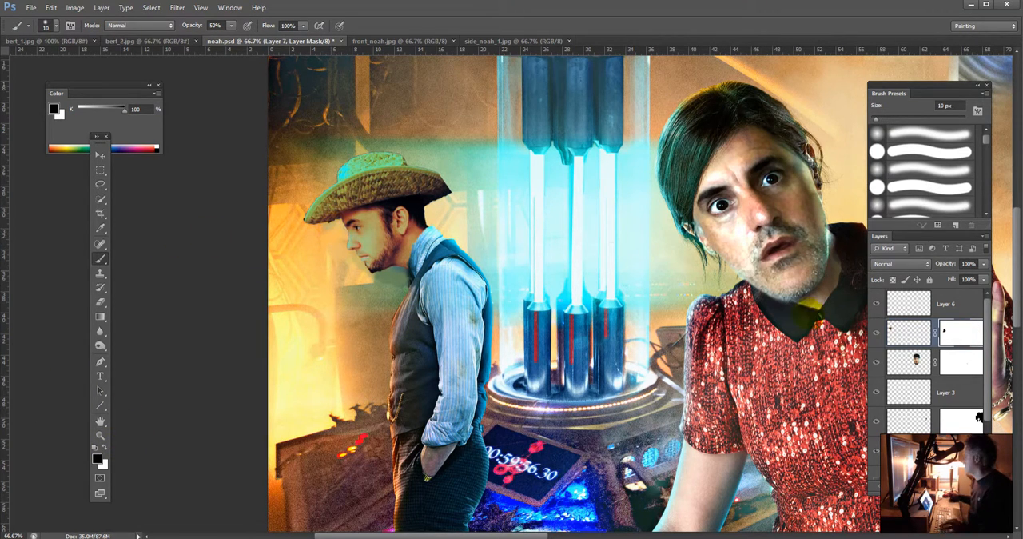
key("[")
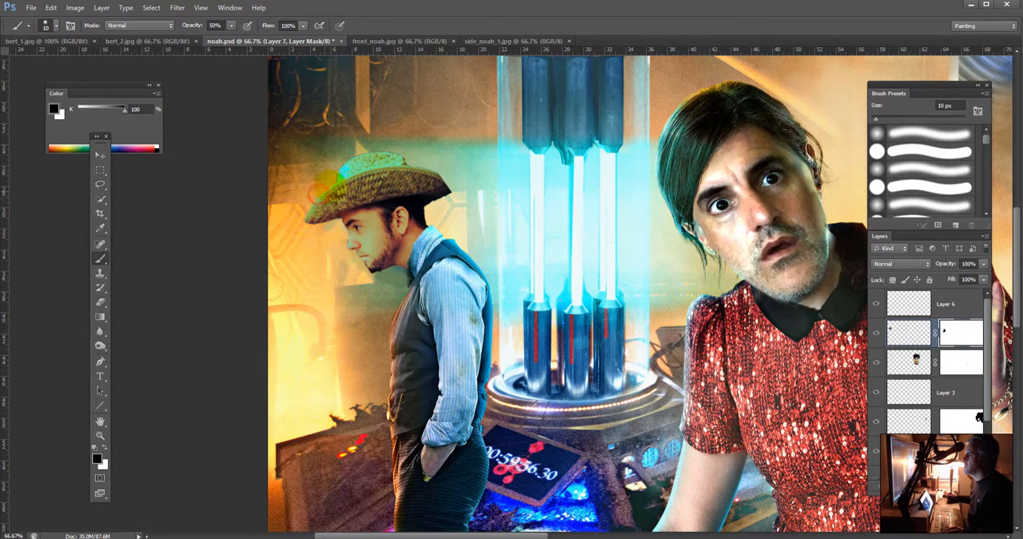
mouse_move(339, 173)
left_mouse_down()
mouse_move(354, 158)
mouse_move(407, 150)
left_mouse_up()
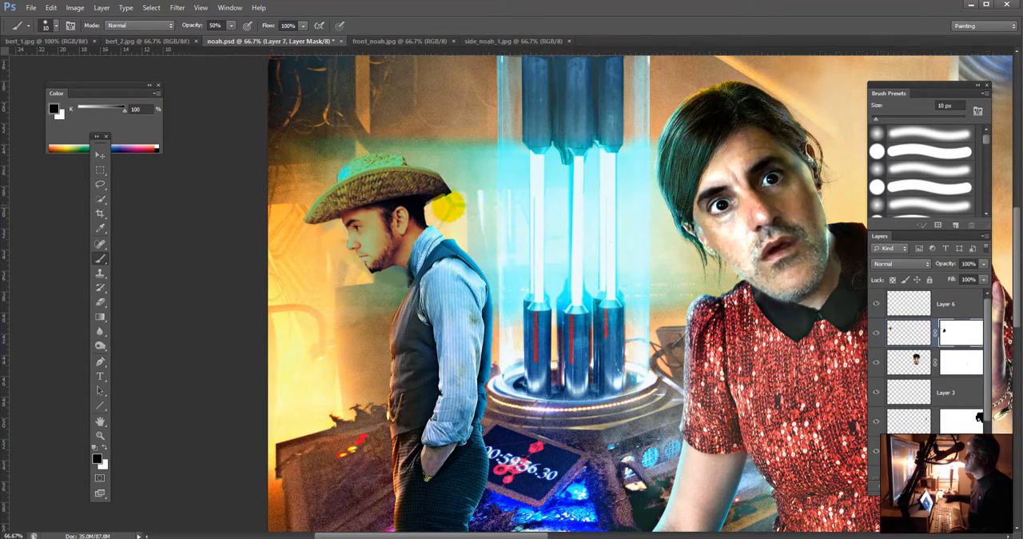
left_click_drag(442, 200, 450, 184)
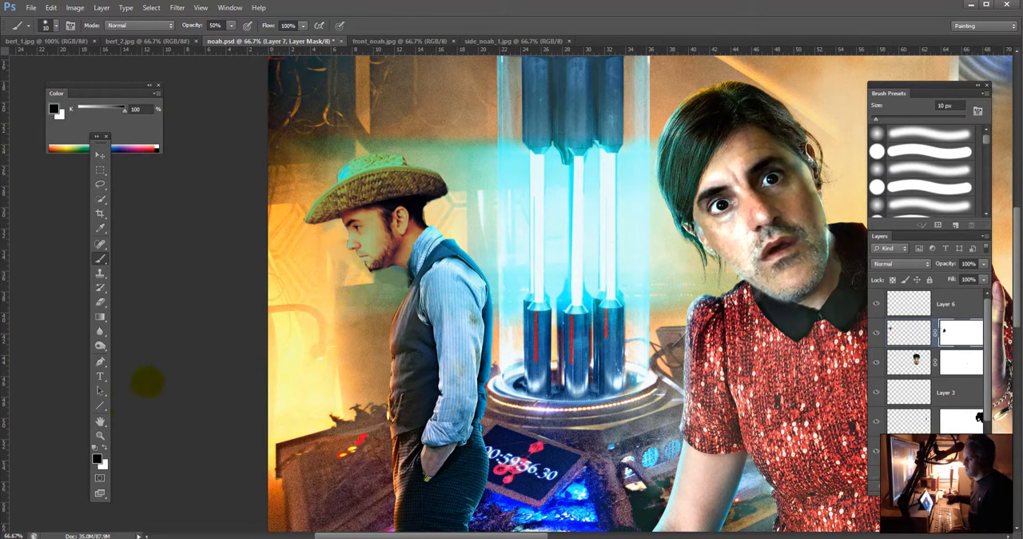
left_click(104, 446)
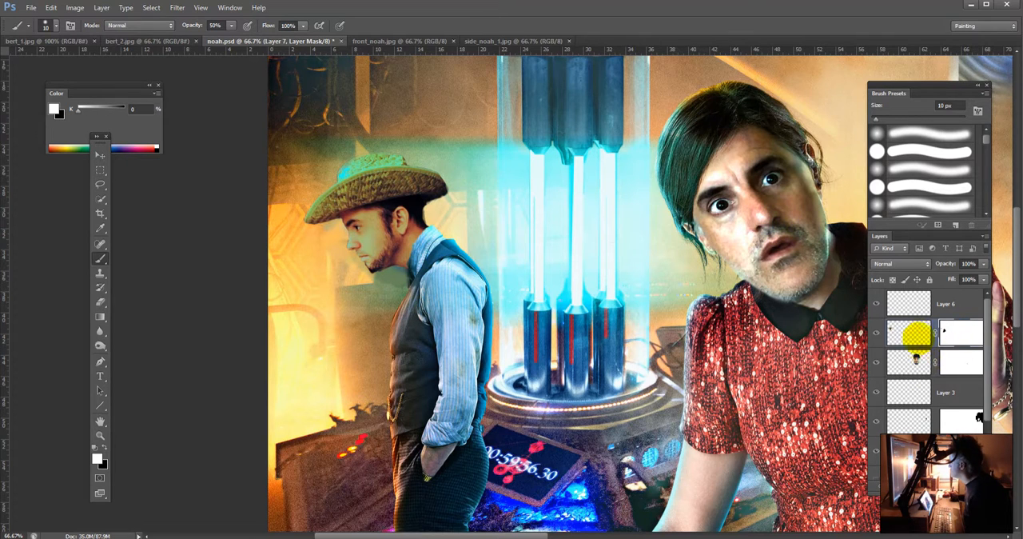
Step: Sample the background orange beside the man's face and add a new layer above Layer 7 in Hue blend mode
left_click(909, 333)
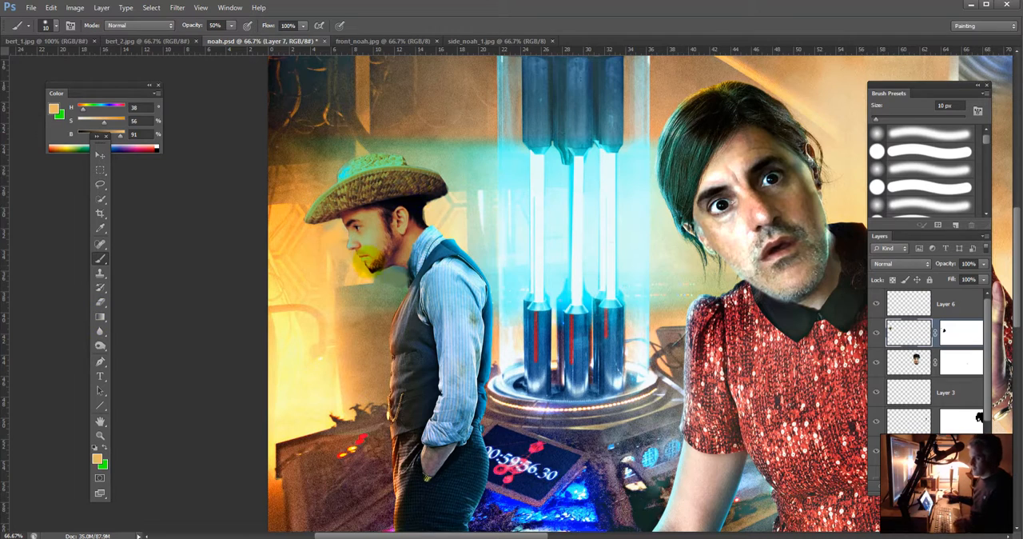
left_click(330, 240, "alt")
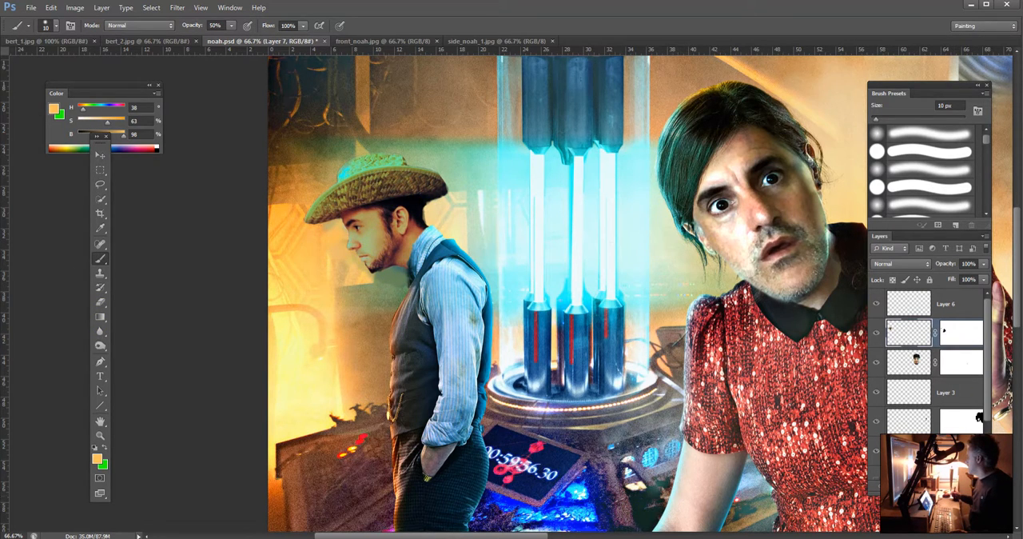
key("ctrl+shift+alt+n")
left_click(900, 263)
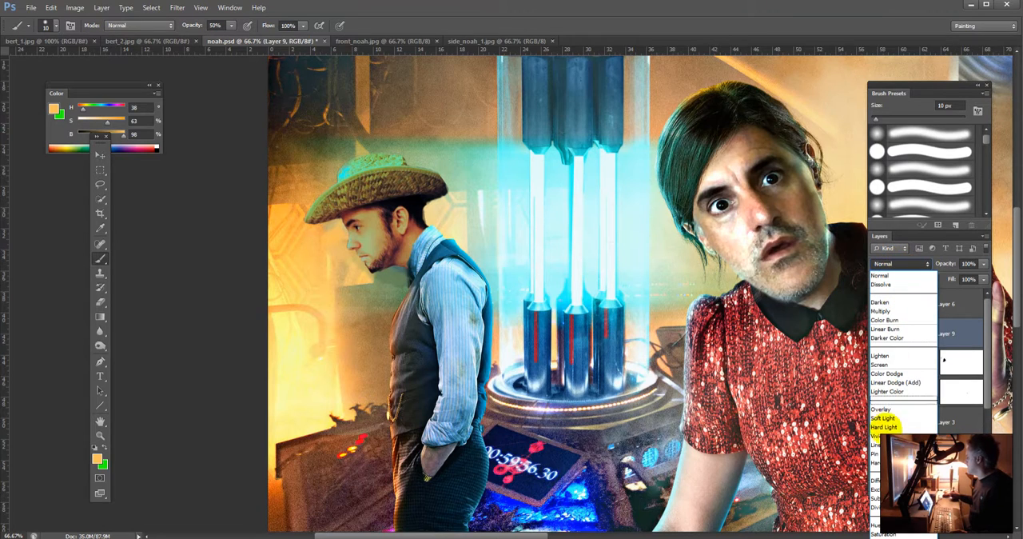
left_click(875, 525)
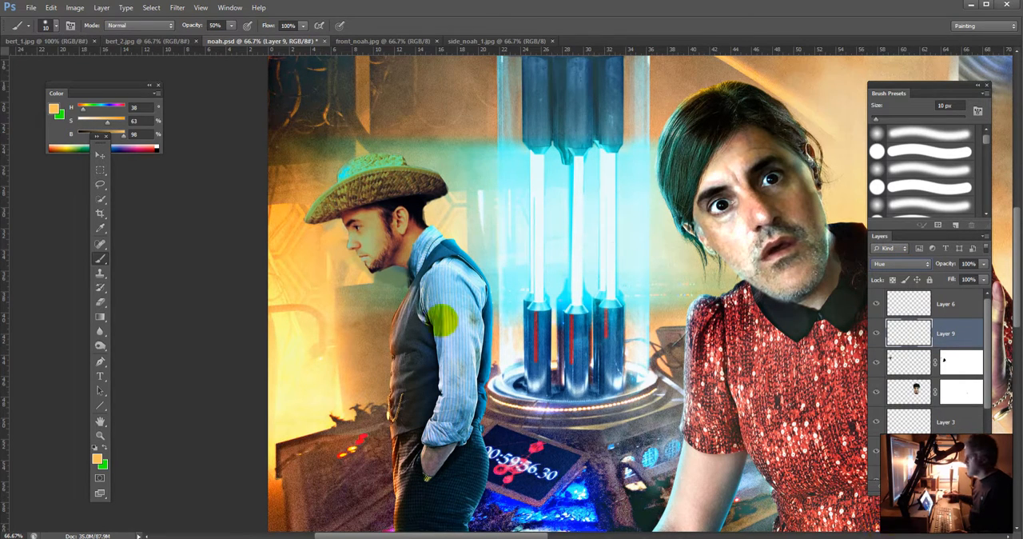
Step: Resample the background orange, enlarge the brush to 70 px and set the new layer's blend mode to Color
right_click(313, 251, "alt")
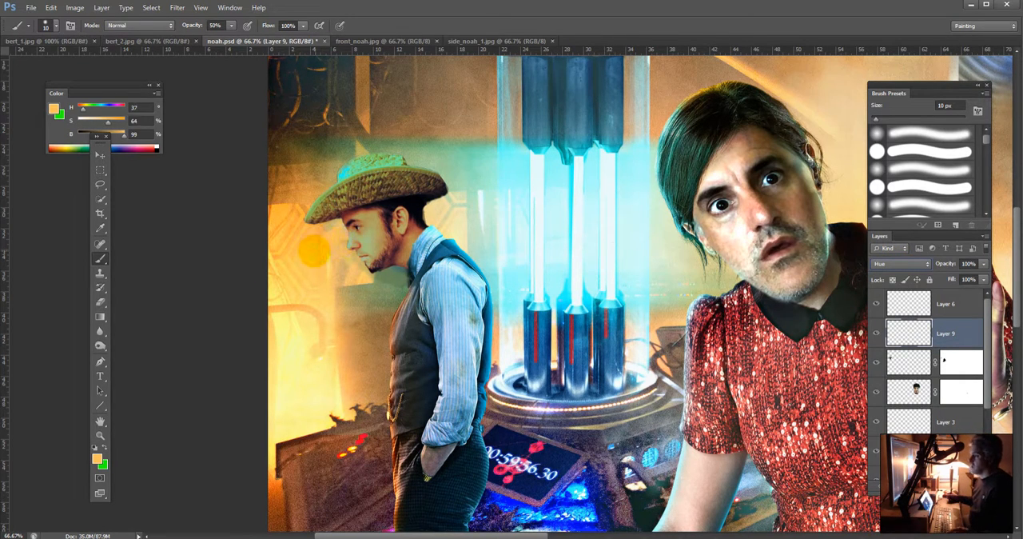
key("]")
key("]")
key("]")
key("]")
key("]")
key("]")
key("]")
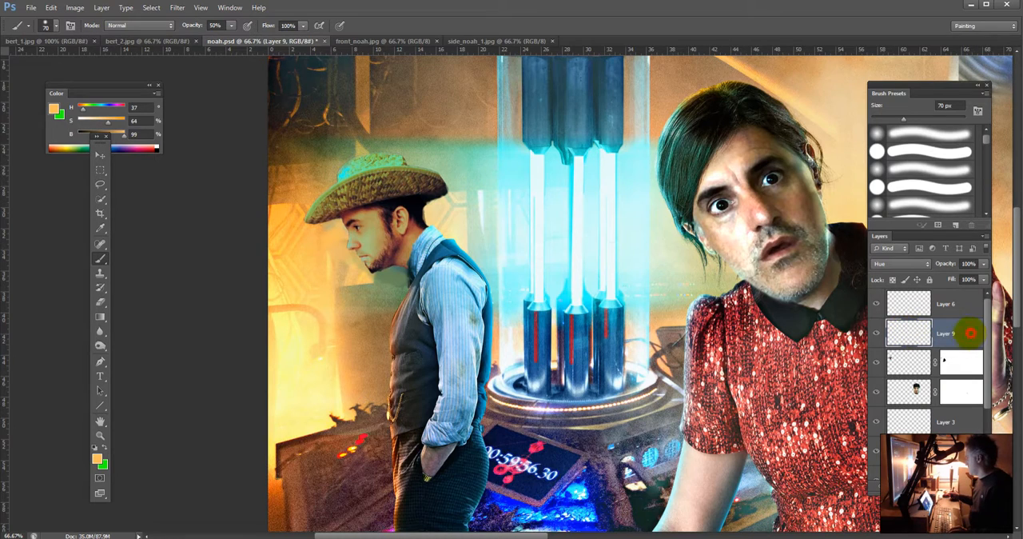
left_click(902, 264)
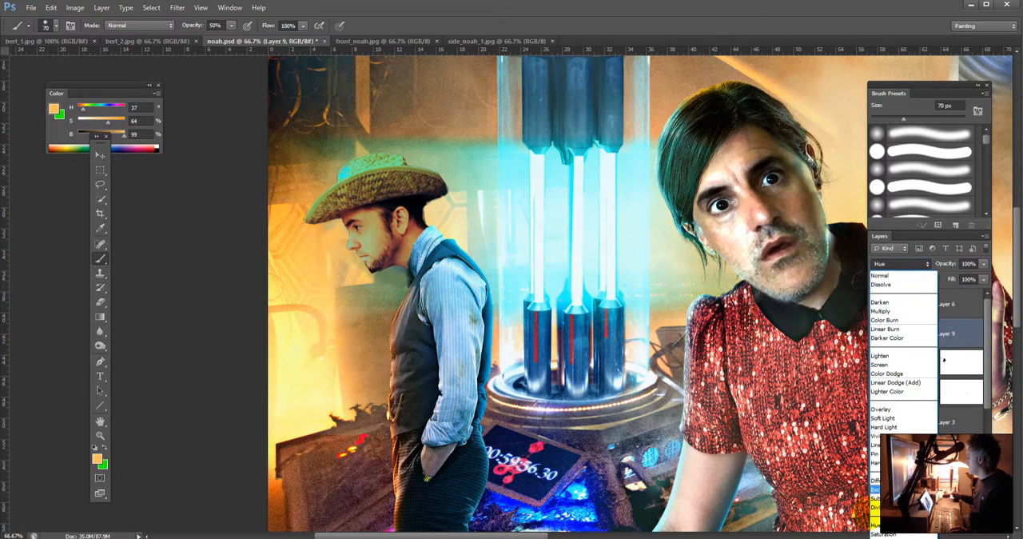
left_click(899, 512)
Step: Load the hatted head's outline as a selection, hide its edges and tint the hat and face with the sampled orange
mouse_move(337, 178)
left_mouse_down()
mouse_move(392, 160)
mouse_move(340, 167)
left_mouse_up()
key("ctrl+z")
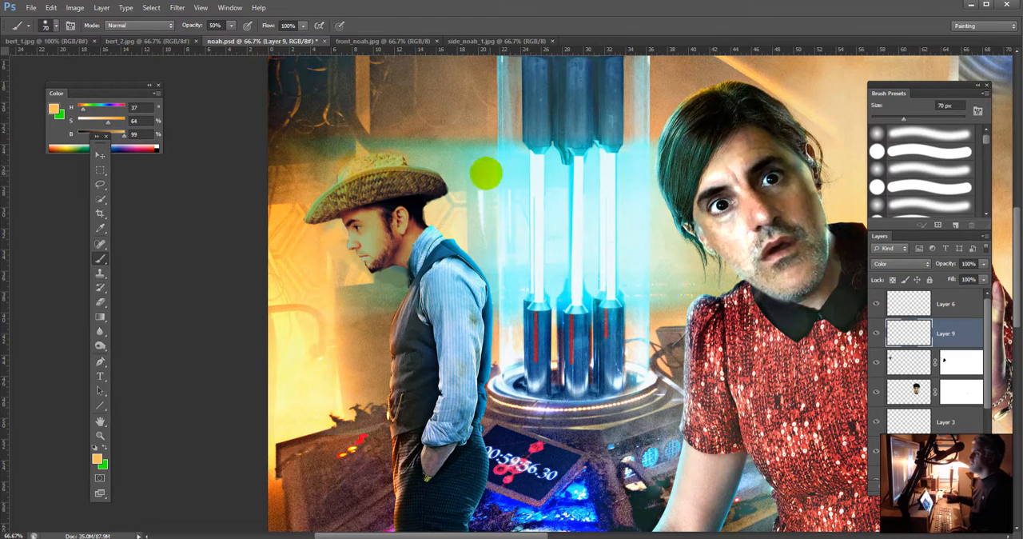
left_click(907, 362, "ctrl")
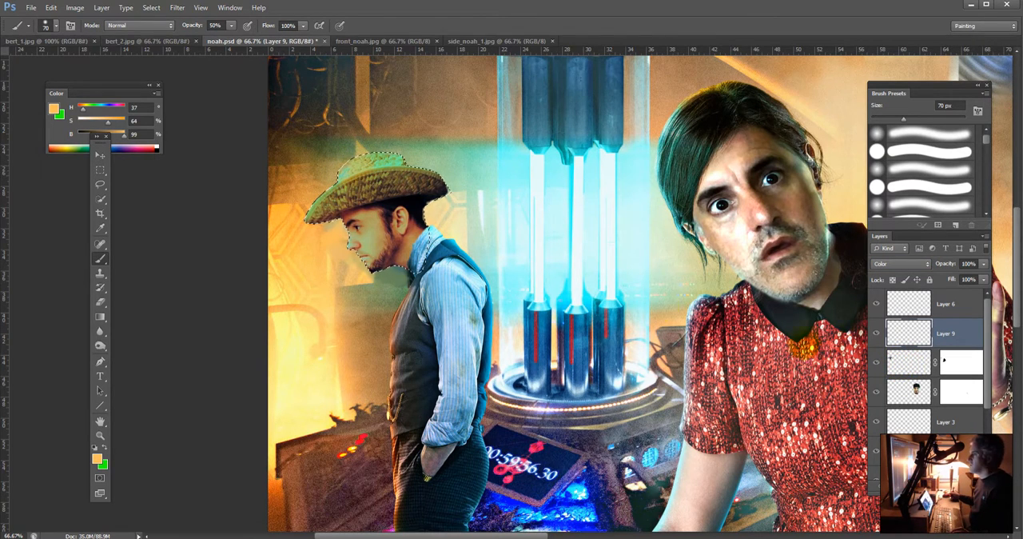
key("ctrl+h")
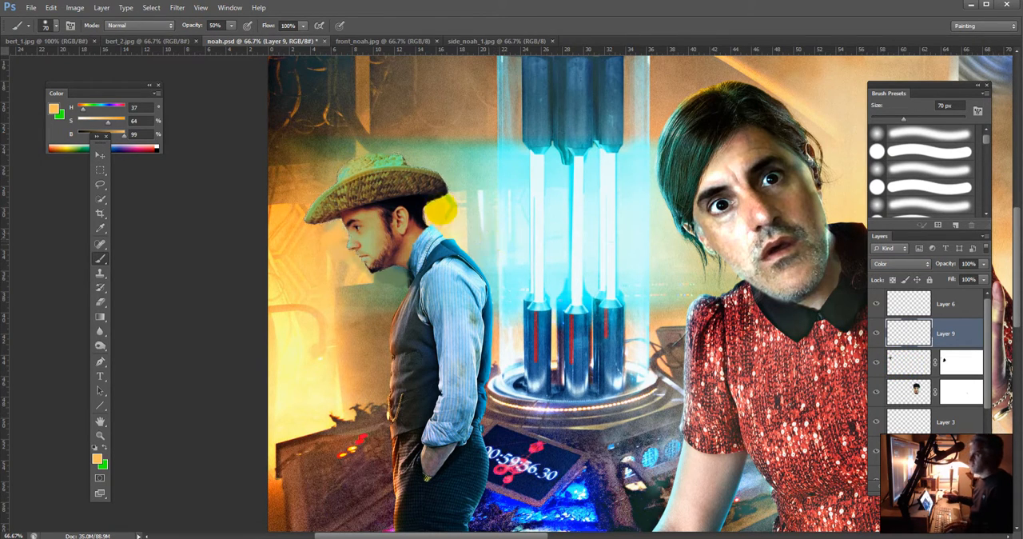
mouse_move(383, 160)
left_mouse_down()
mouse_move(396, 159)
mouse_move(342, 169)
left_mouse_up()
left_click_drag(311, 211, 366, 242)
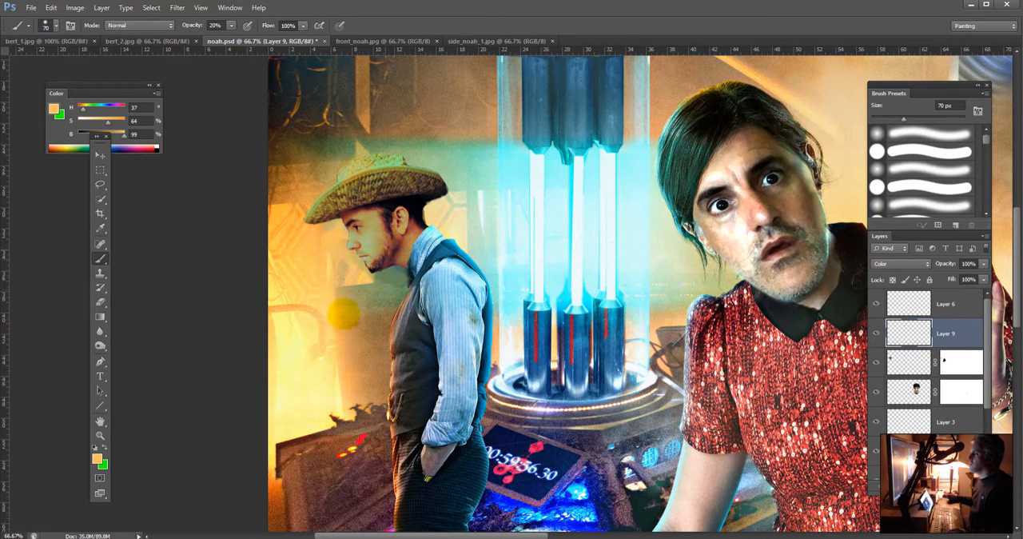
Step: Tint the face with sampled pale yellow and the back of the neck with pale cyan from the tube at 20% opacity
left_click(285, 338, "alt")
left_click_drag(332, 252, 340, 234)
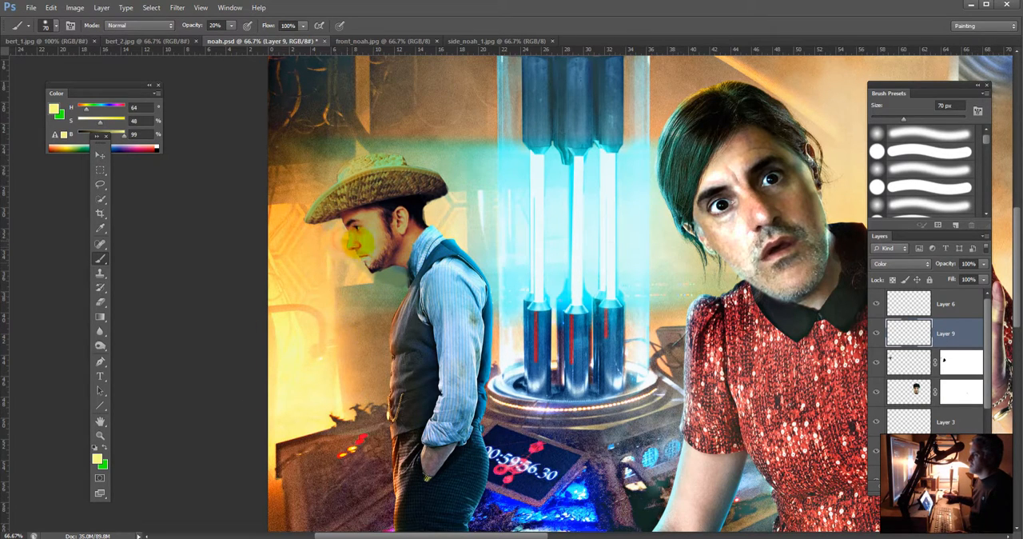
left_click_drag(433, 234, 428, 223)
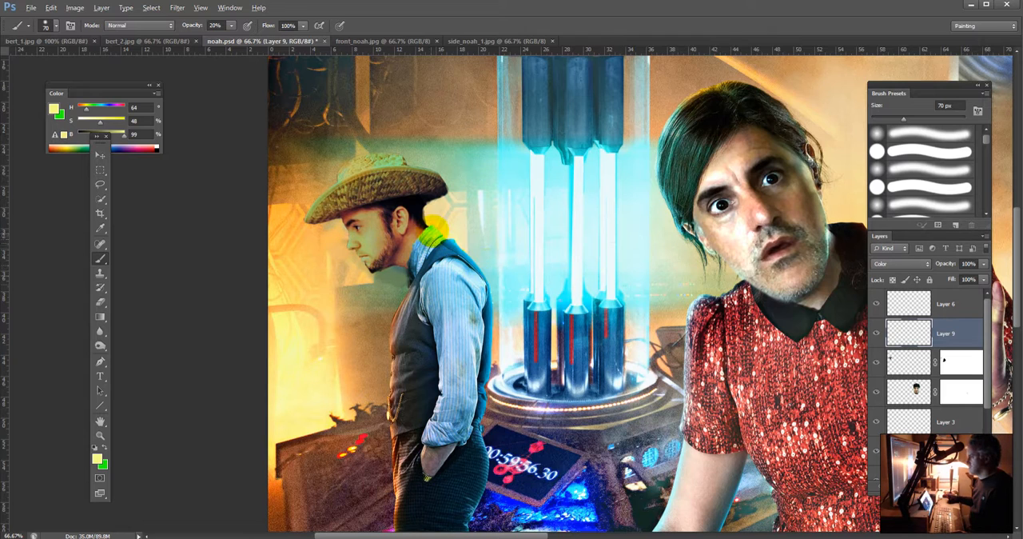
left_click(520, 230, "alt")
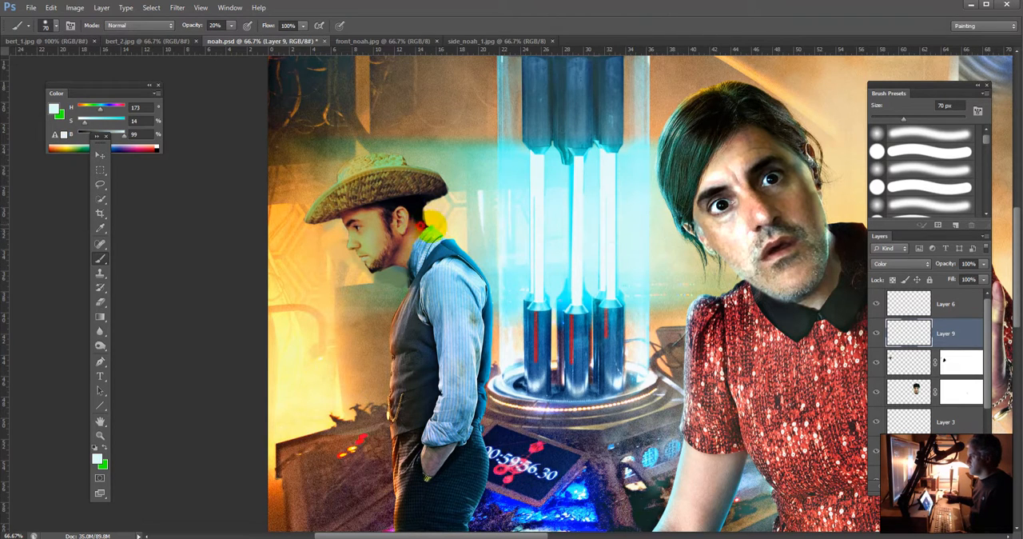
mouse_move(432, 214)
left_mouse_down()
mouse_move(422, 237)
mouse_move(446, 231)
left_mouse_up()
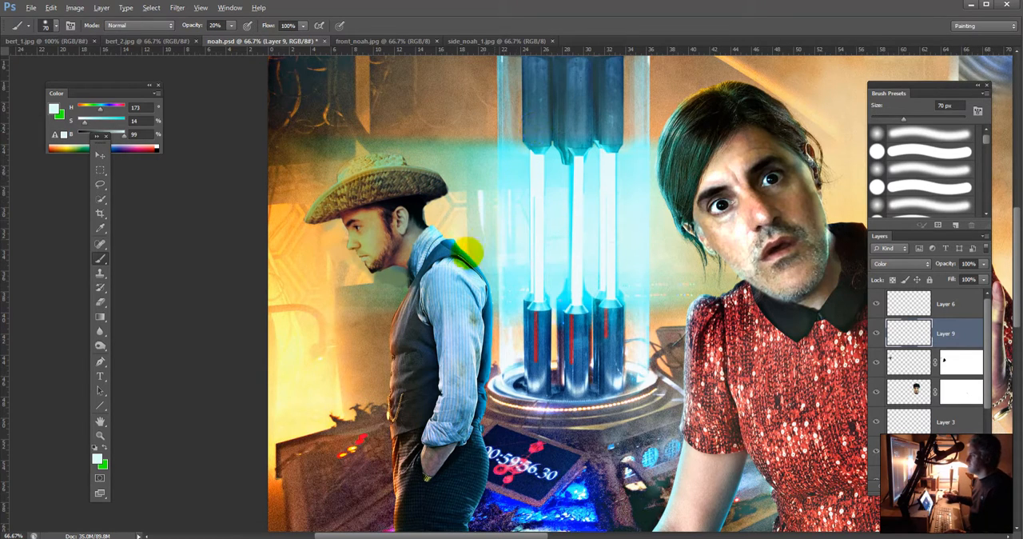
Step: Sample skin tones from the man's cheek and ear and tint his cheek and neck with them
left_click(378, 233, "alt")
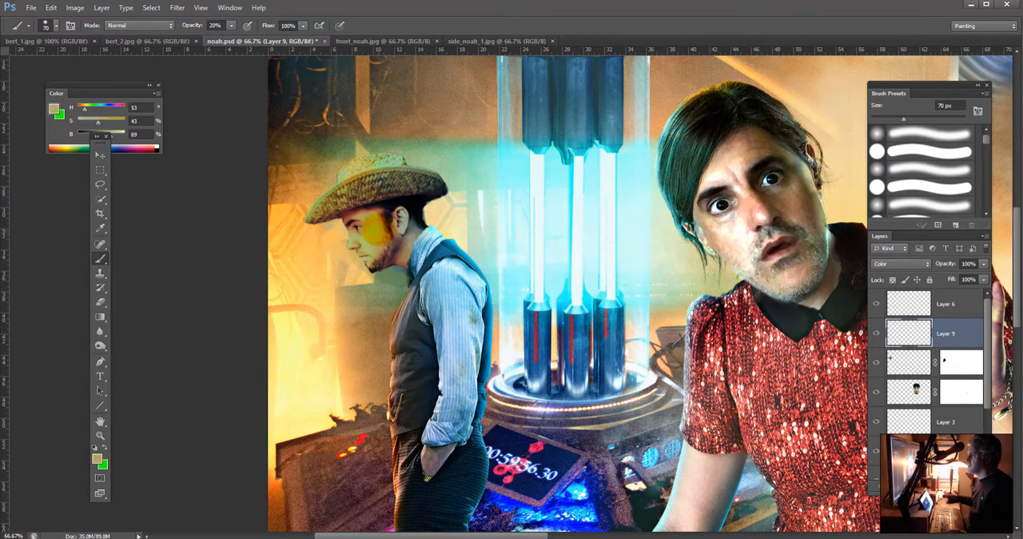
left_click(379, 229, "alt")
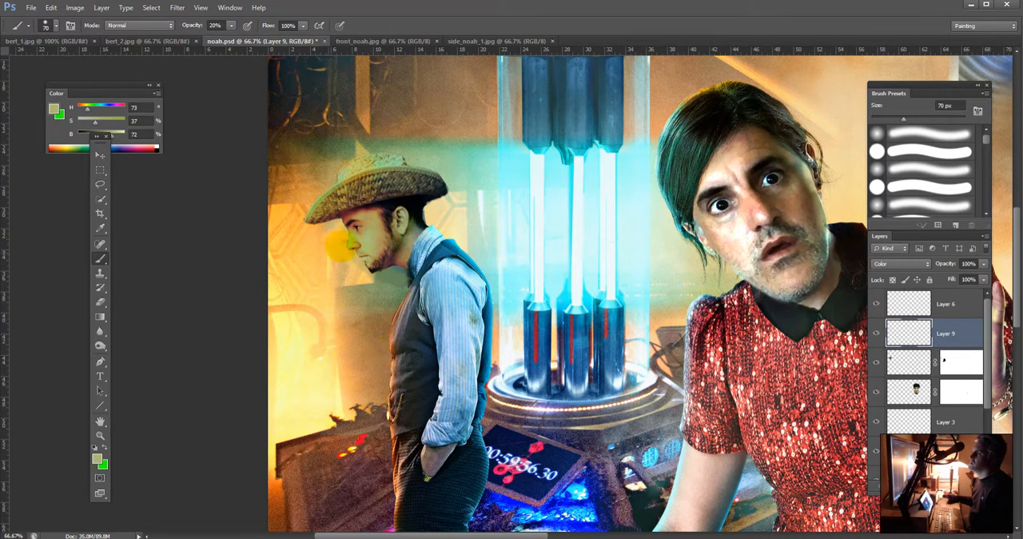
left_click(399, 217, "alt")
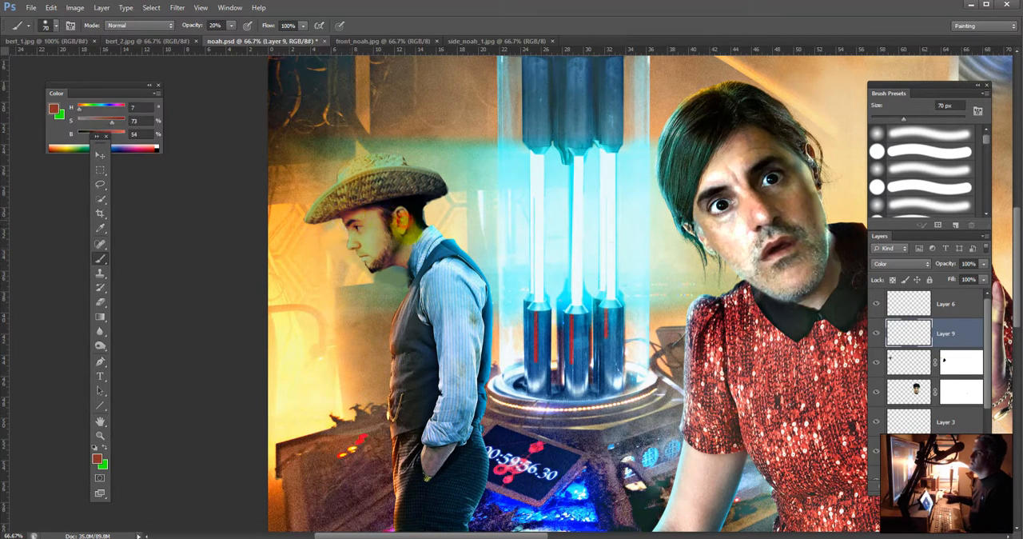
left_click_drag(402, 248, 371, 232)
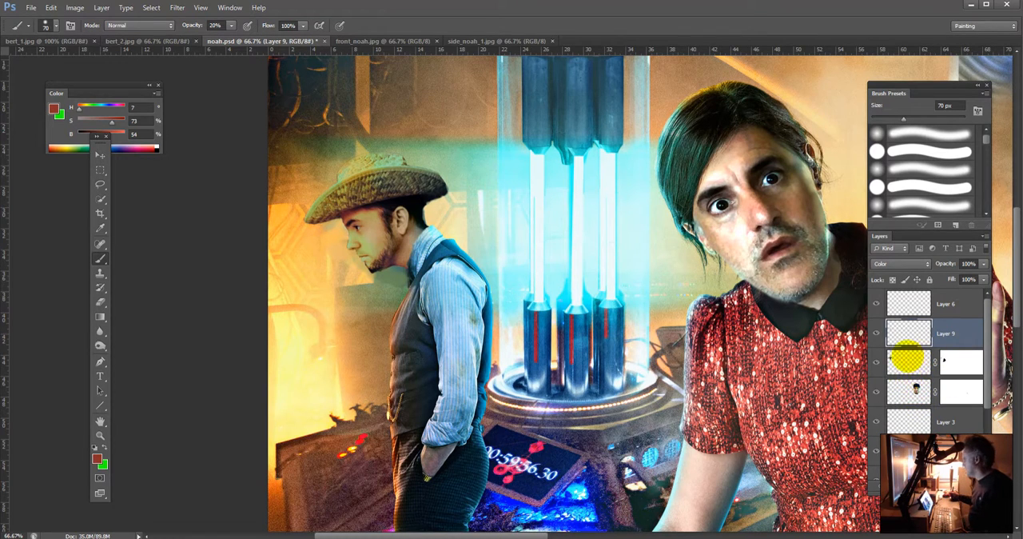
Step: Merge Layer 7 and the tinting Layer 9 into a single layer
left_click(910, 362)
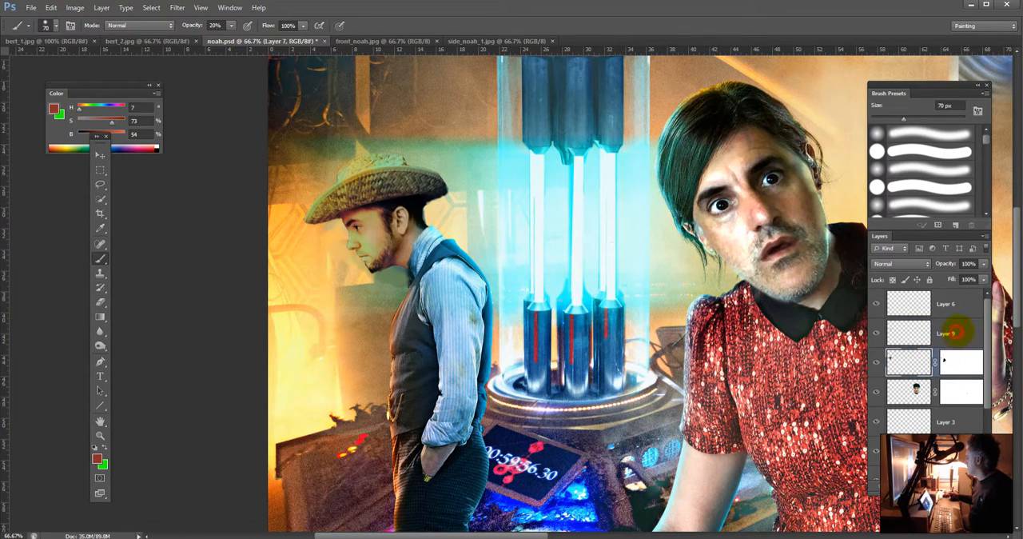
left_click(957, 332)
left_click(985, 237)
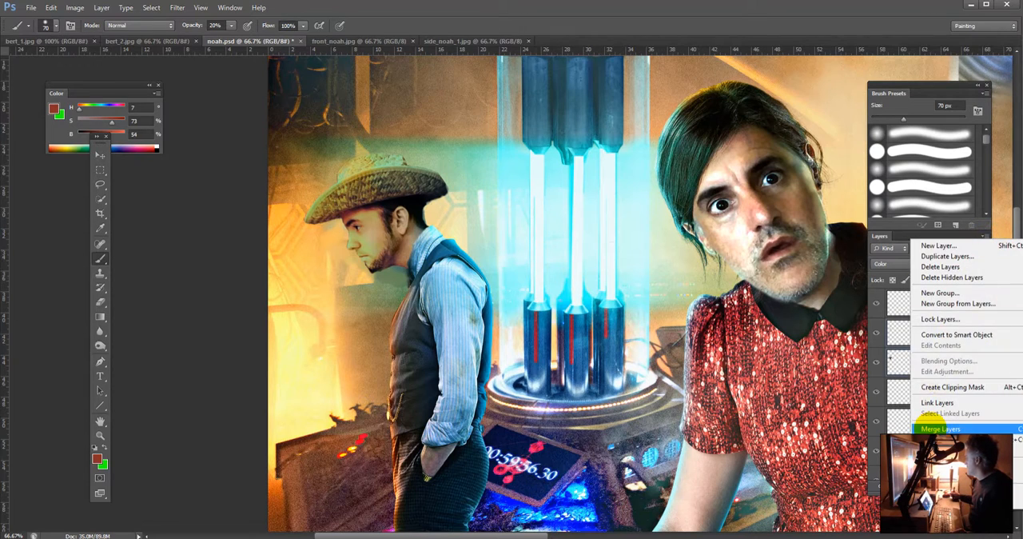
left_click(926, 446)
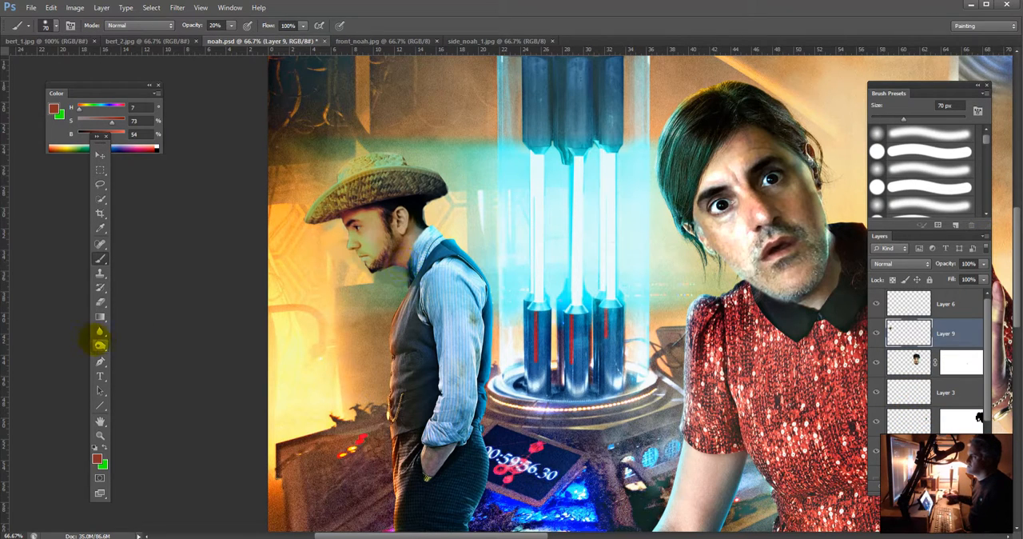
Step: Lighten the hatted man's face with the Dodge tool using a 70 px brush, Midtones range and 34% exposure
key("s")
right_click(100, 345)
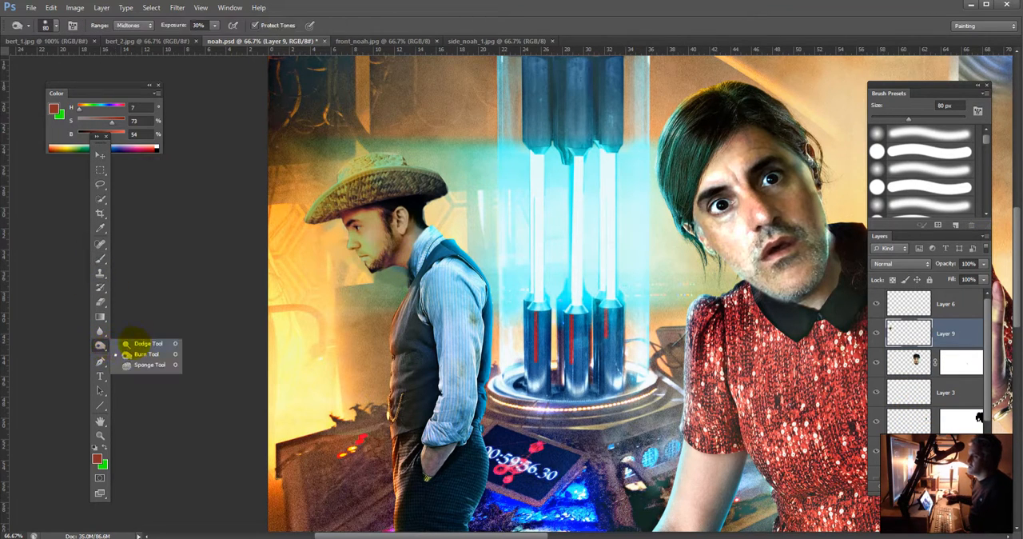
left_click(144, 343)
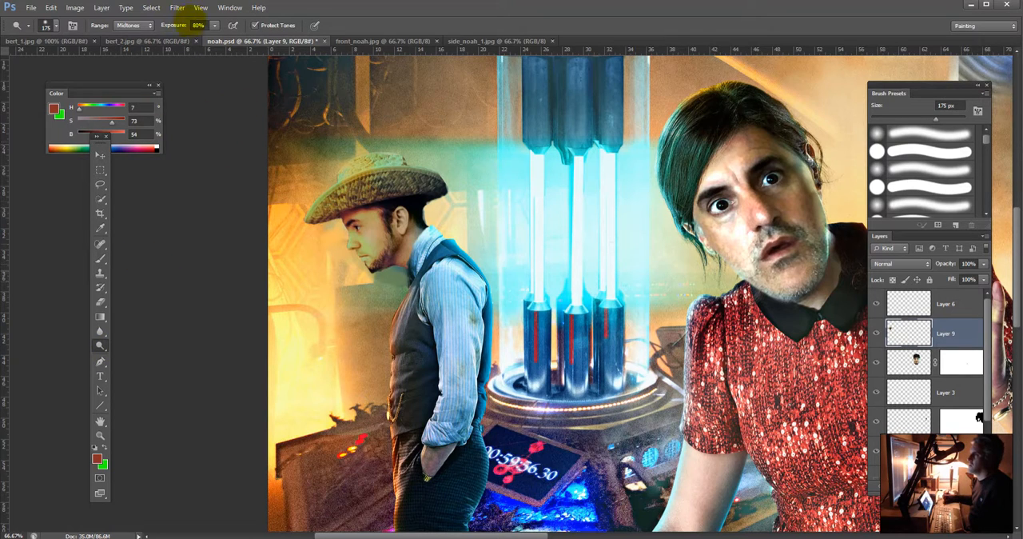
left_click(214, 25)
left_click_drag(190, 37, 188, 37)
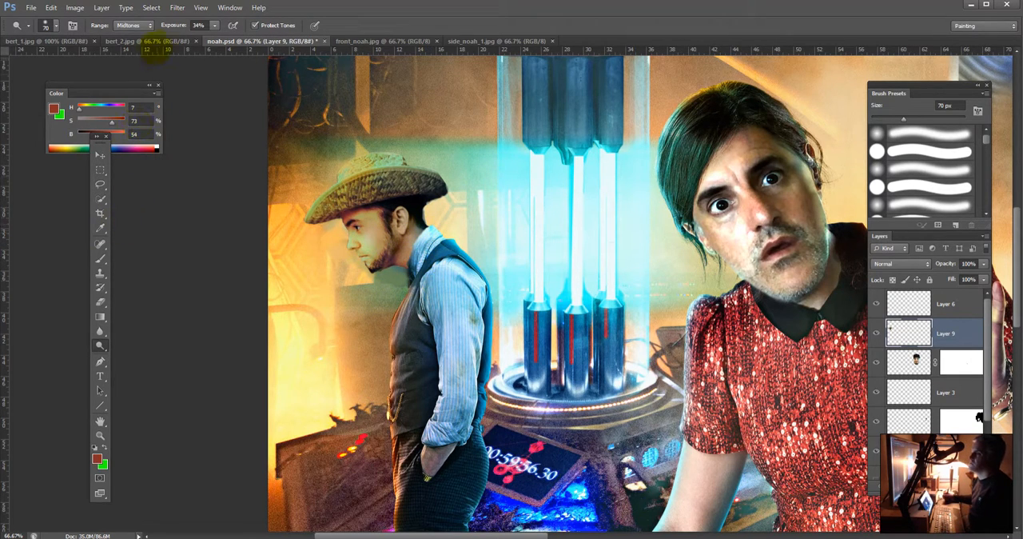
Step: Tint the hatted man's face with skin tones sampled from his cheek, using a 70 px Color-mode brush at 20% opacity
key("b")
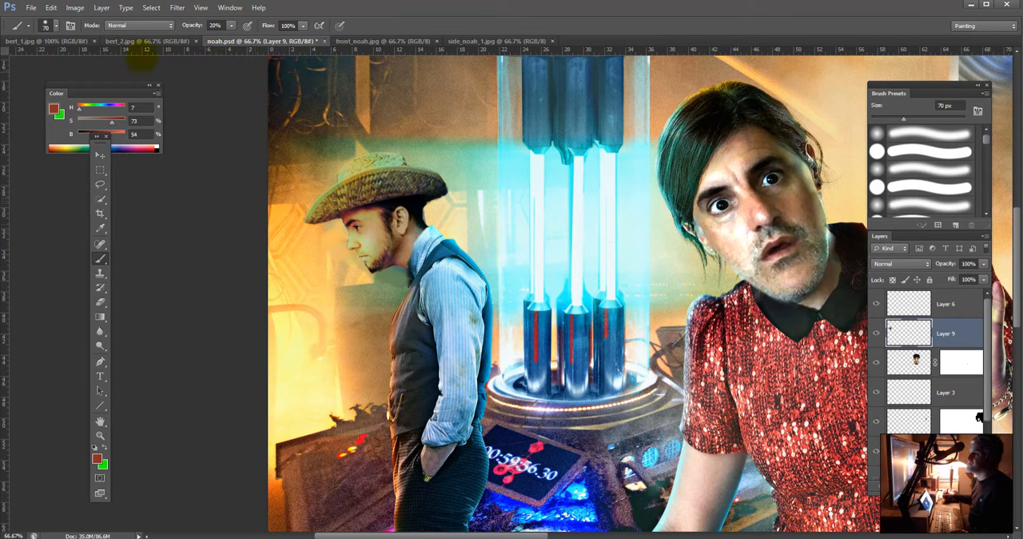
left_click(137, 25)
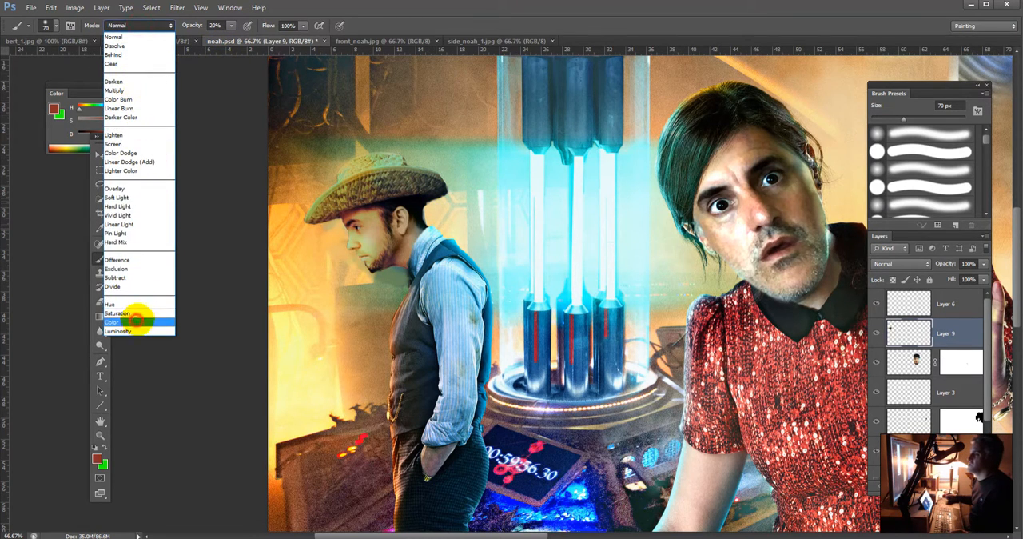
left_click(138, 321)
left_click(366, 240, "alt")
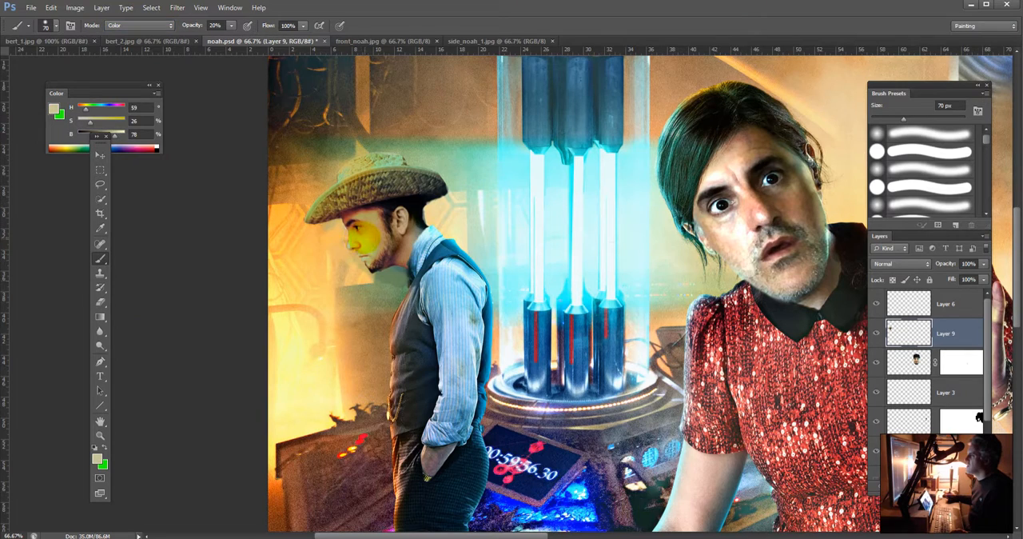
left_click(361, 237, "alt")
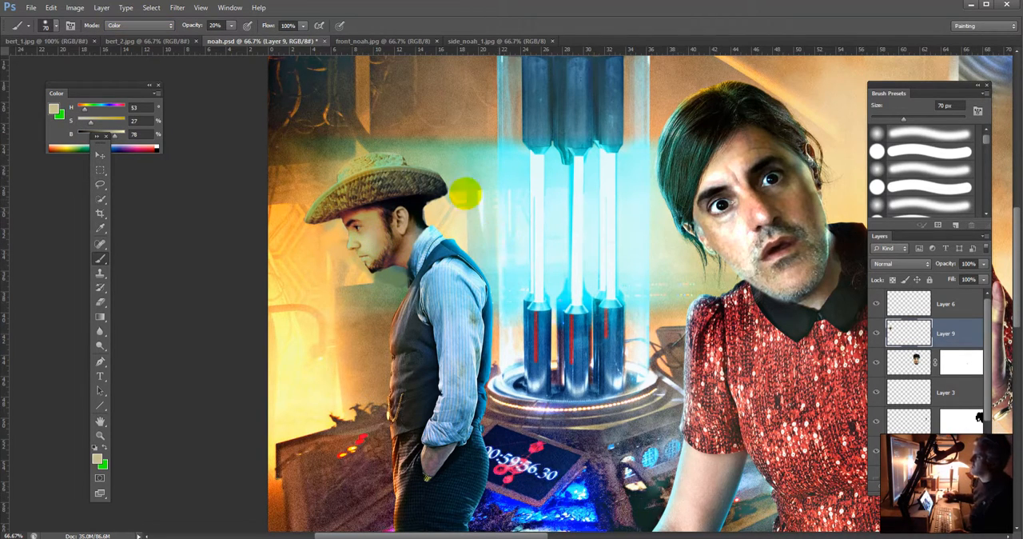
Step: Touch up the front edge of the man's face with orange sampled from the background glow, using a 20 px Normal-mode brush
left_click(332, 236, "alt")
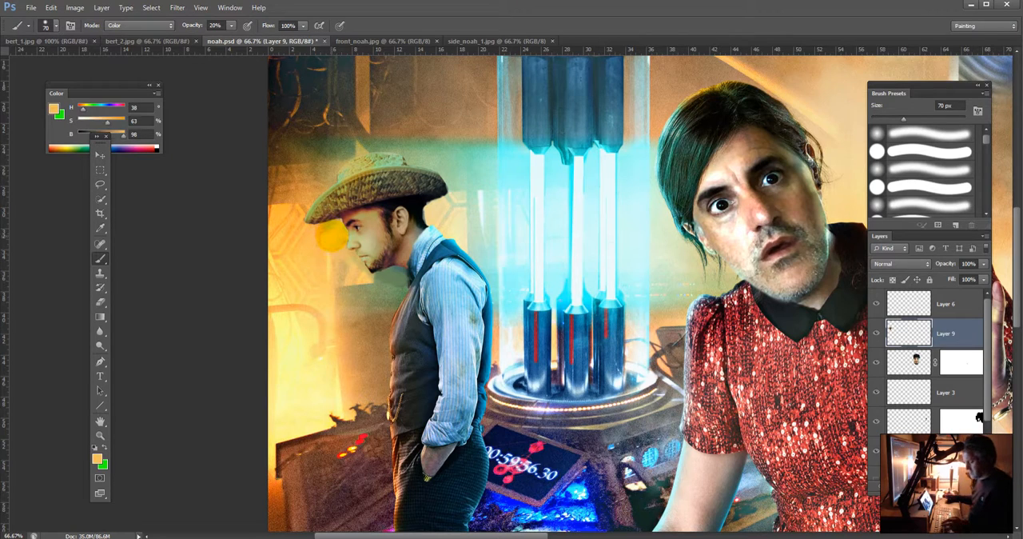
key("bracketleft")
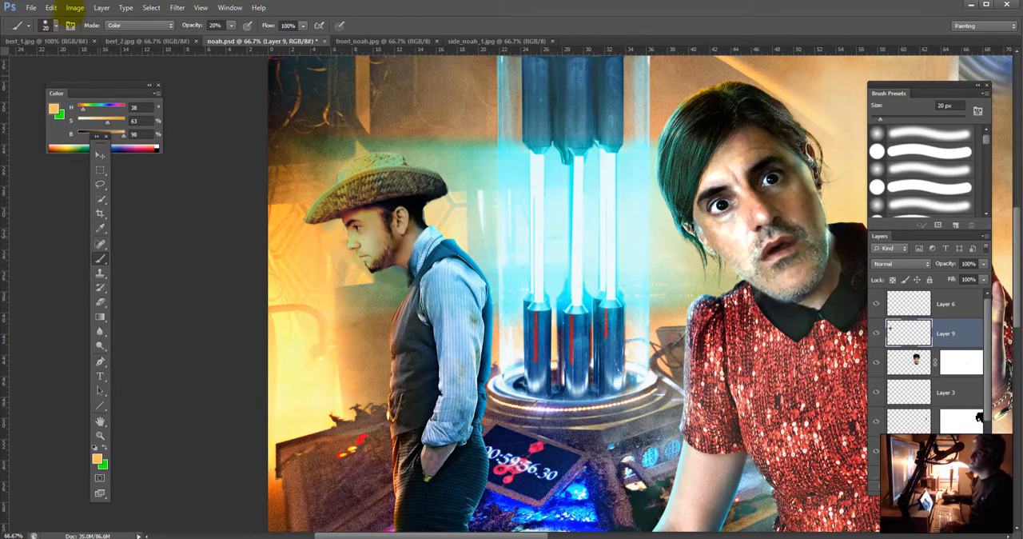
left_click(139, 25)
left_click(128, 25)
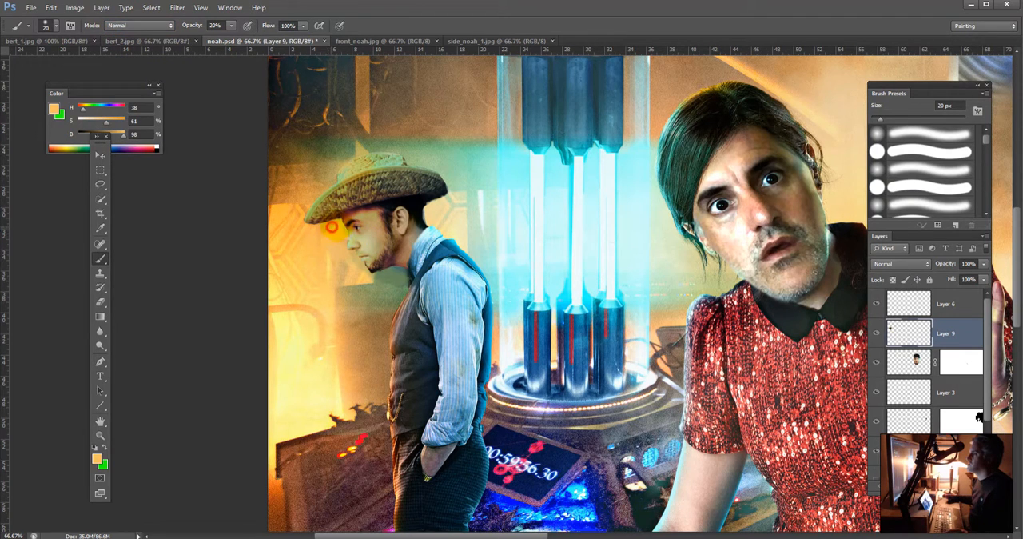
left_click(329, 225, "alt")
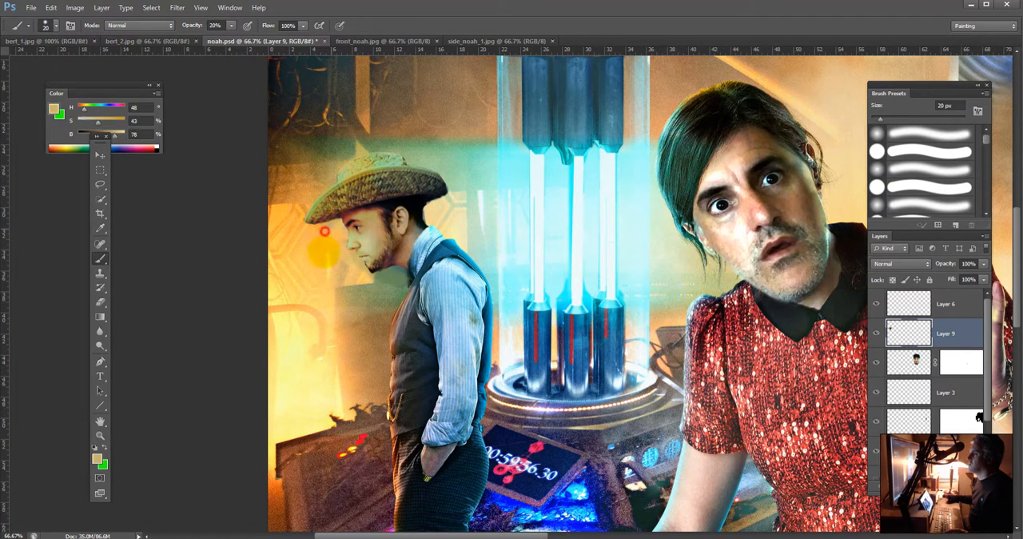
left_click(316, 226, "alt")
left_click(320, 231, "alt")
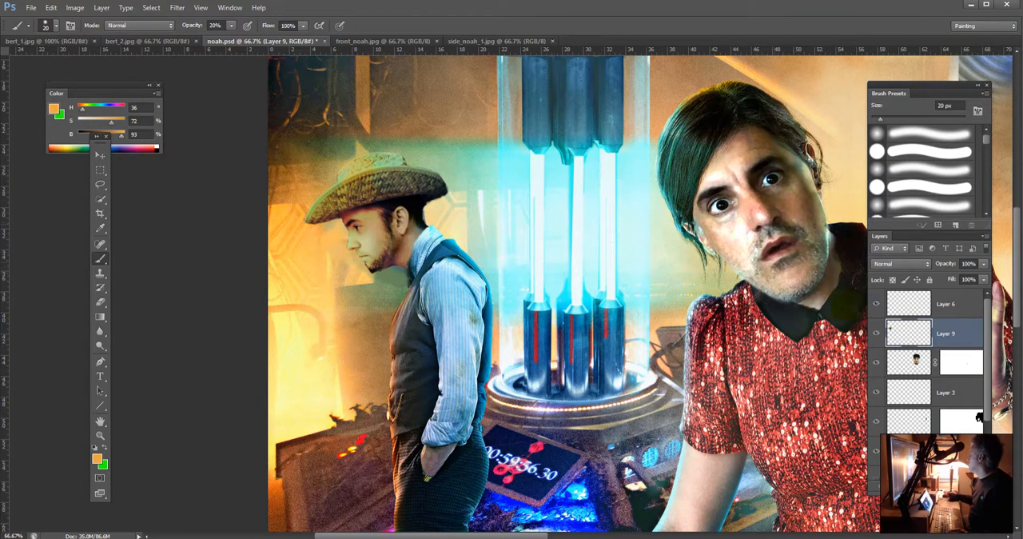
Step: Add uniform noise to the hatted man's head on Layer 9 with the Add Noise filter
scroll(537, 271, "down", 2)
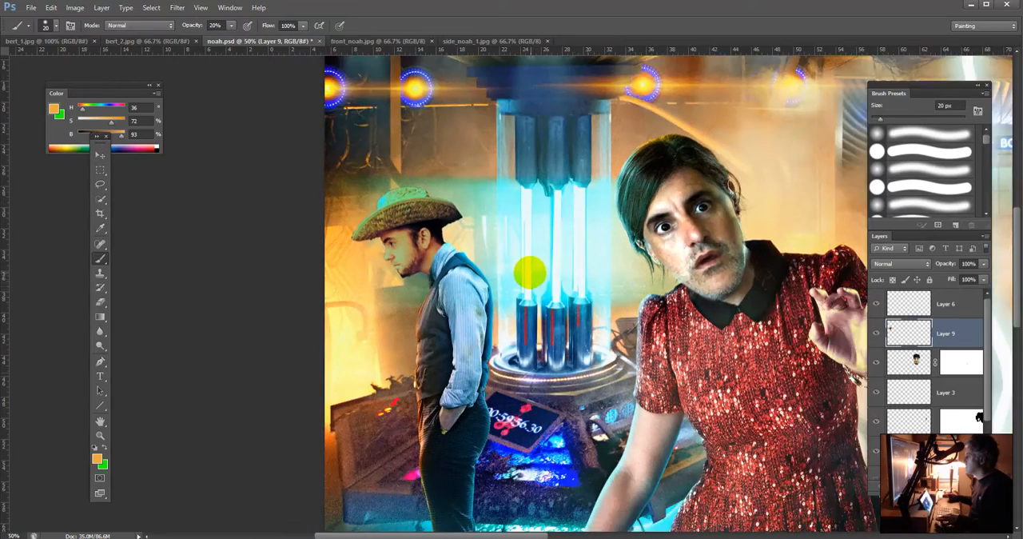
scroll(525, 271, "down", 1)
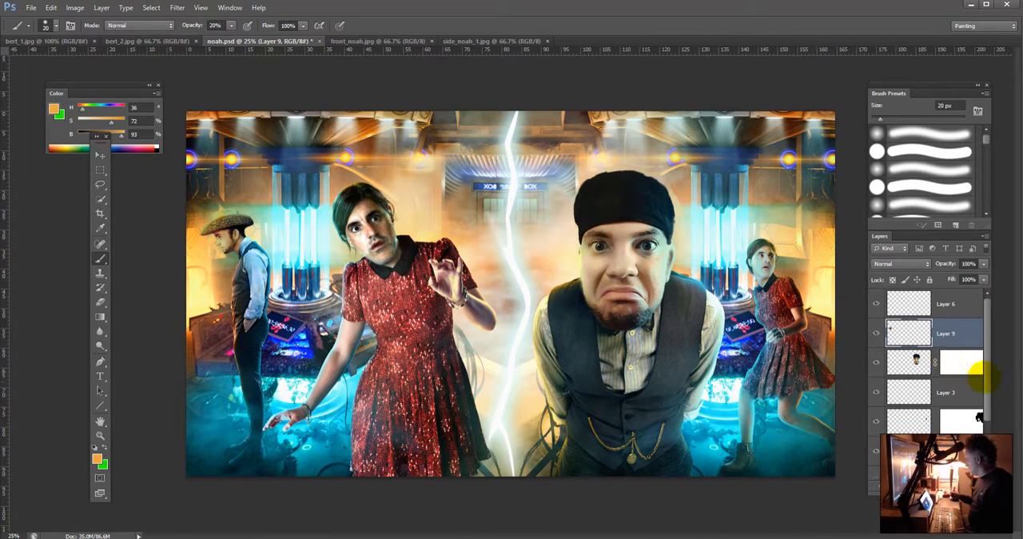
left_click_drag(985, 379, 977, 427)
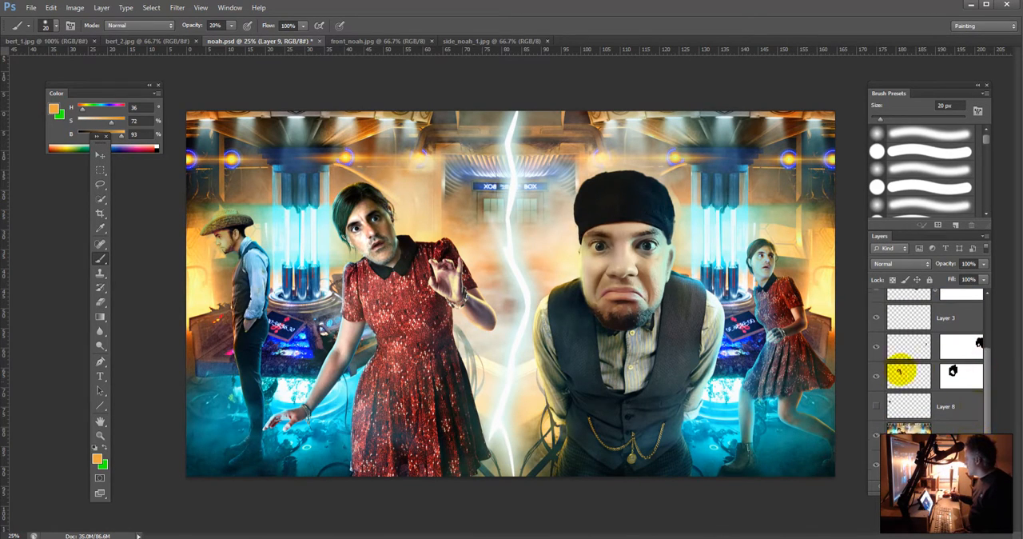
left_click(950, 432)
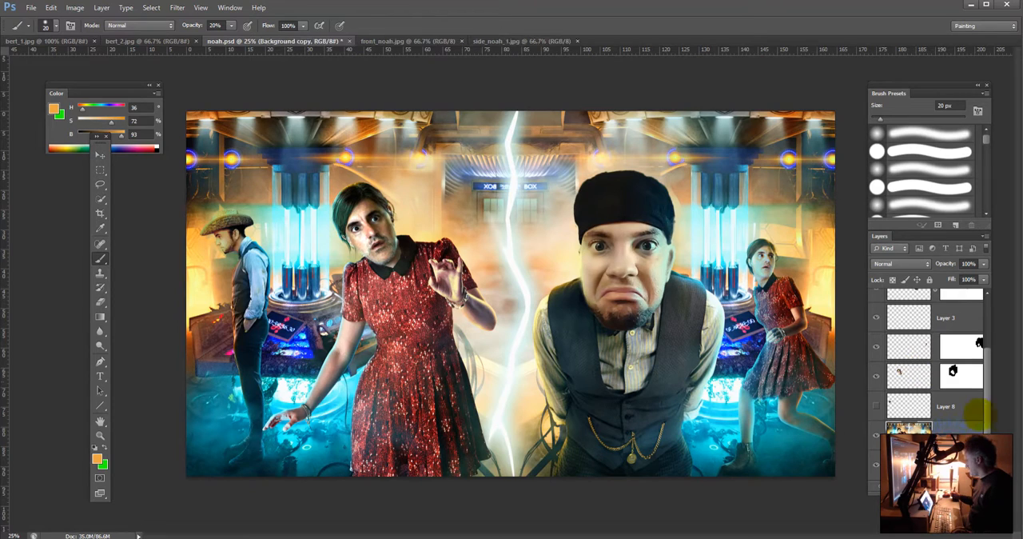
left_click_drag(980, 397, 988, 395)
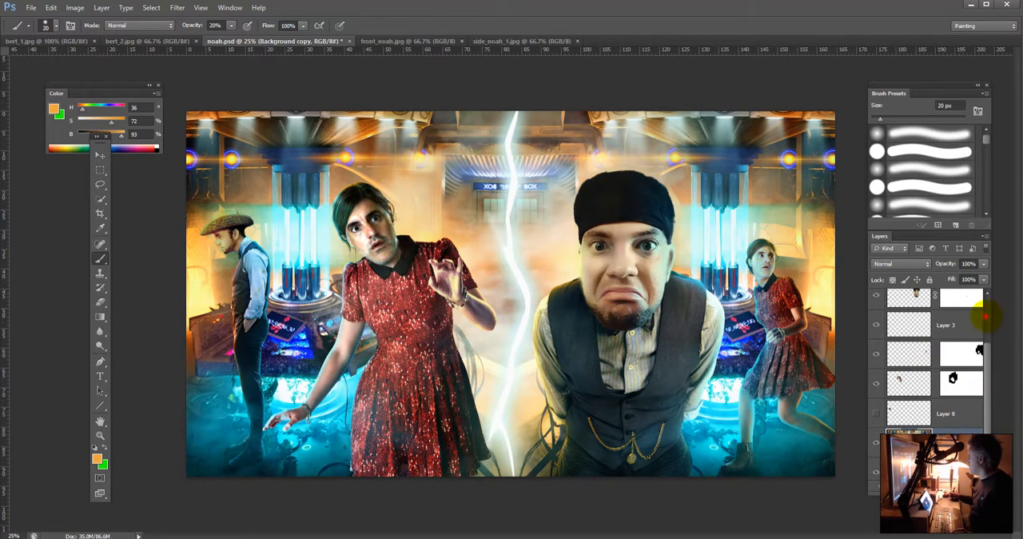
scroll(985, 317, "up", 2)
left_click(936, 334)
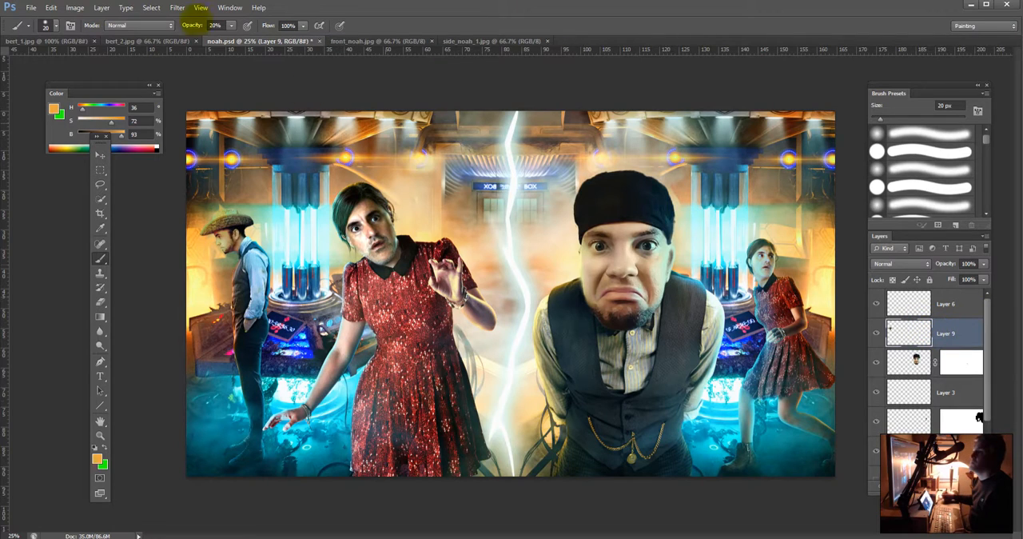
left_click(176, 7)
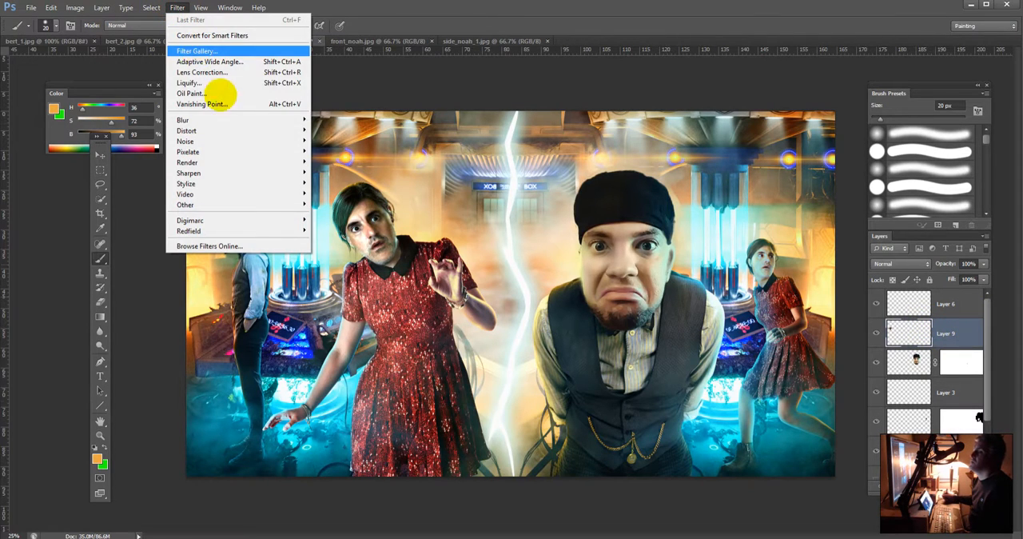
mouse_move(192, 140)
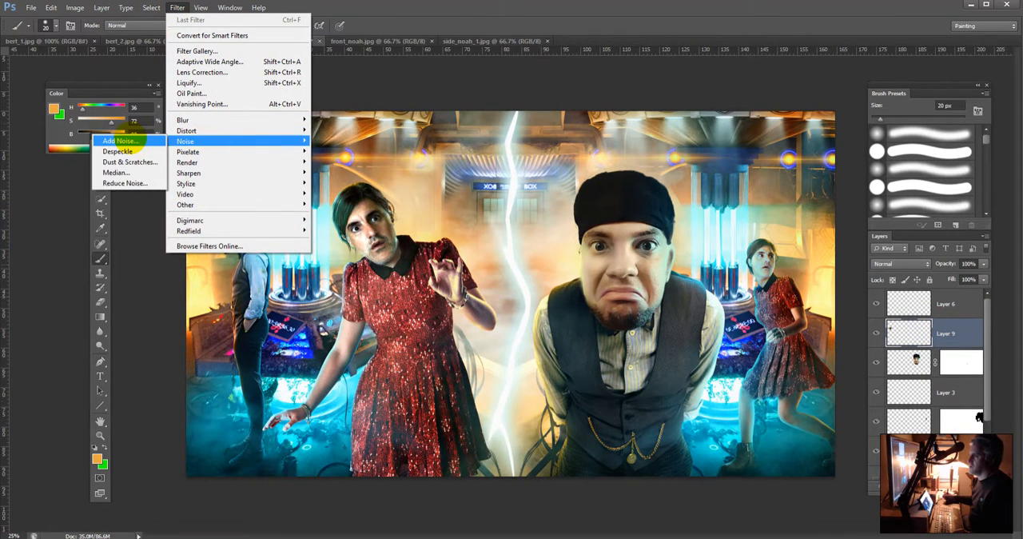
left_click(128, 141)
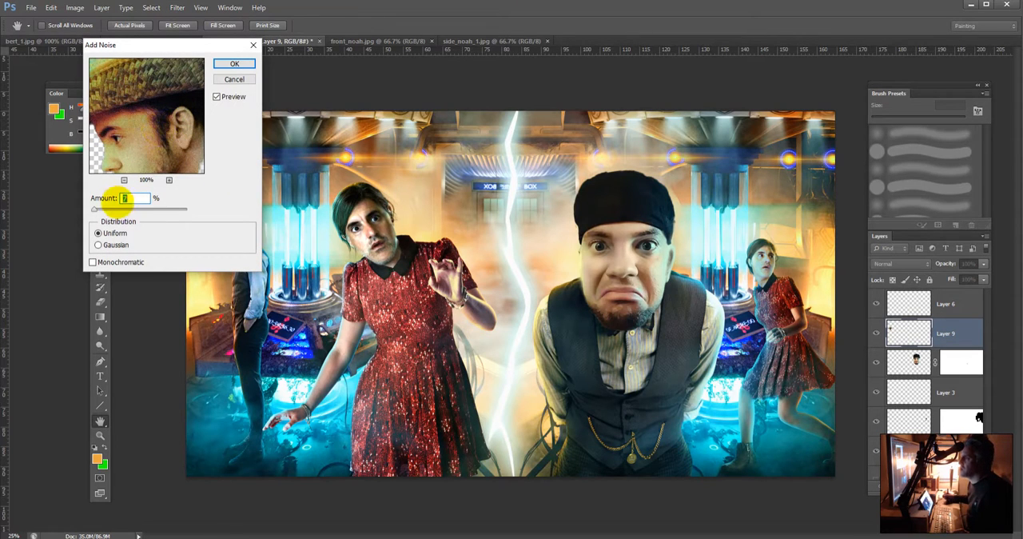
left_click(232, 64)
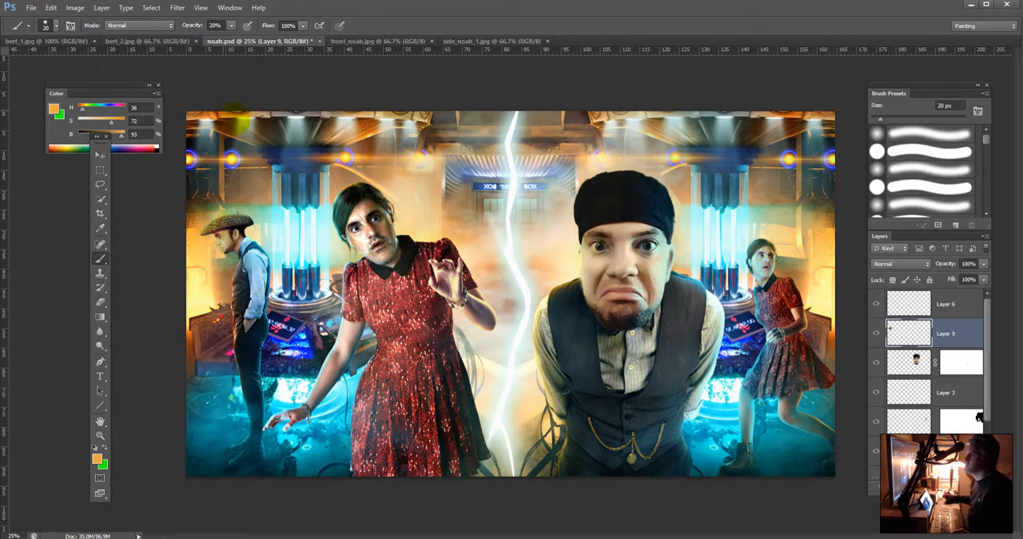
Step: Try to reapply the last Add Noise filter to the capped man's head on Layer 4
left_click(915, 360)
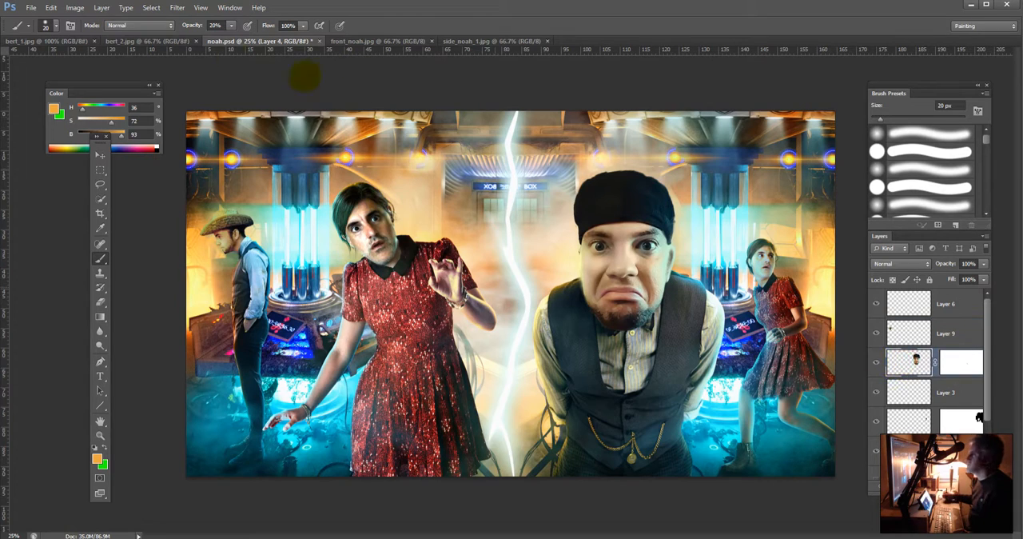
left_click(177, 7)
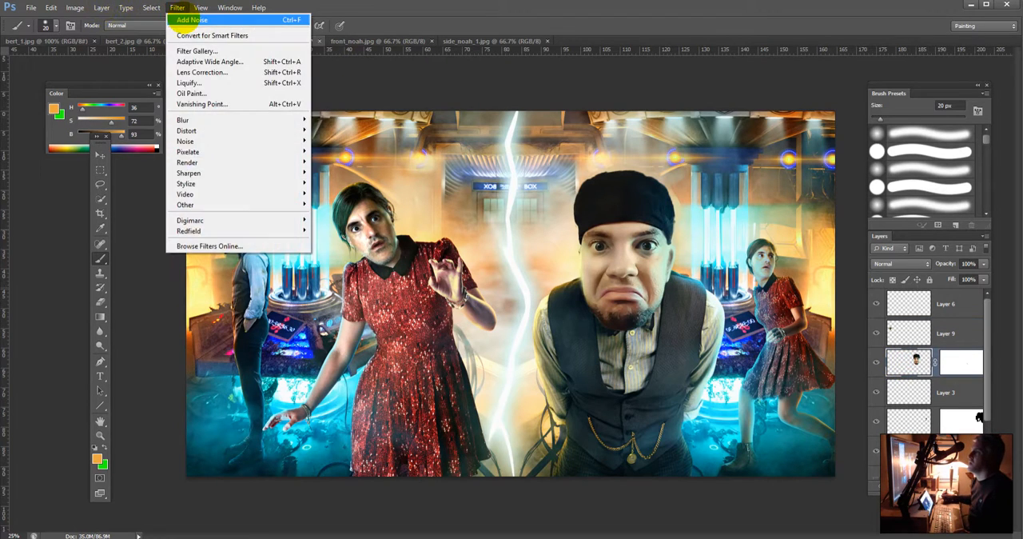
left_click(239, 21)
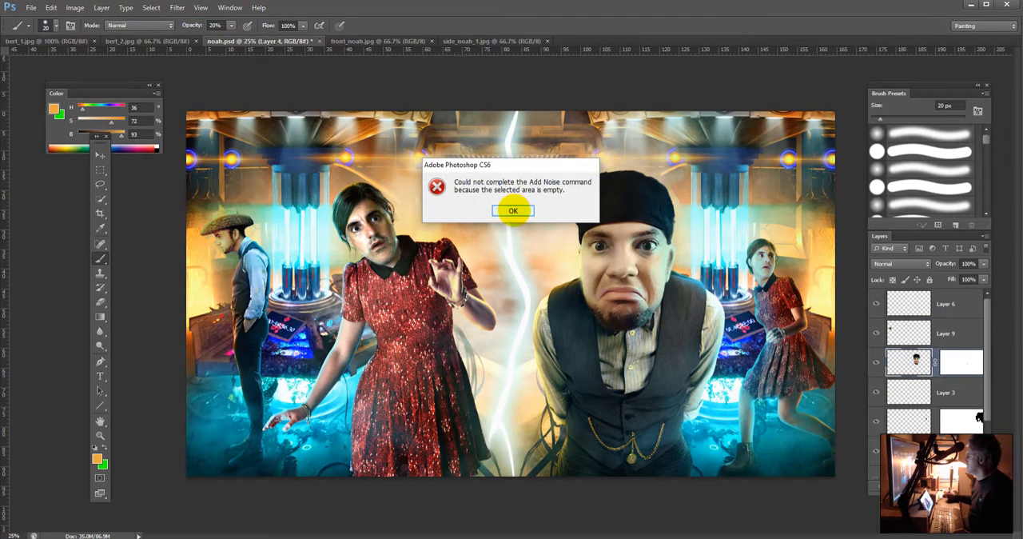
left_click(512, 211)
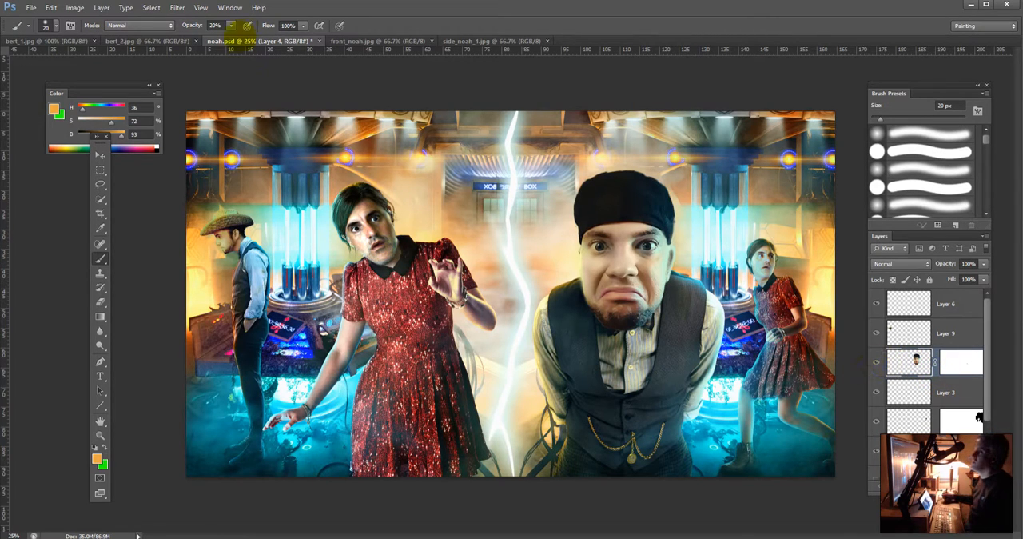
left_click(177, 7)
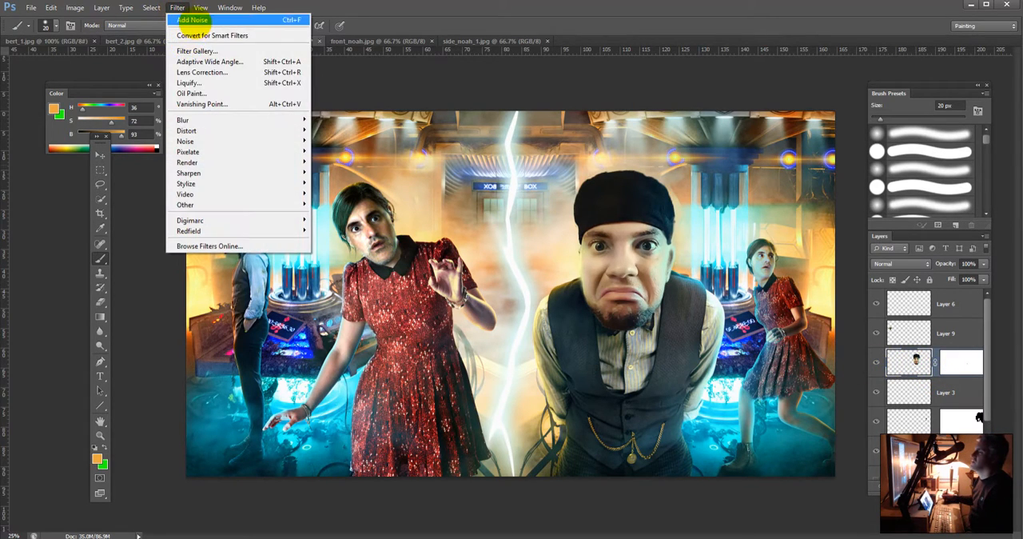
left_click(194, 20)
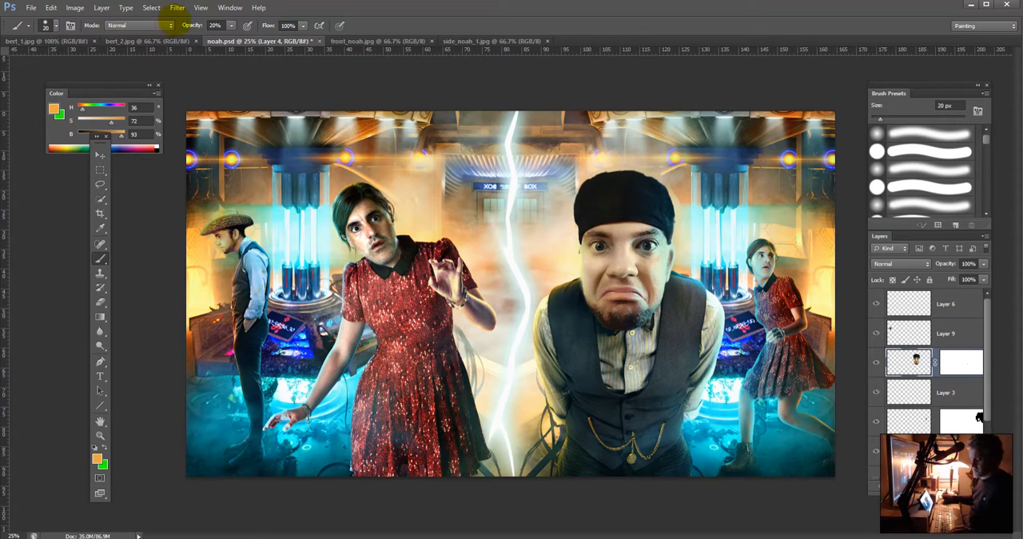
Step: Add 11.86% uniform noise to the capped man's head on Layer 4, previewing the grain on his nose
left_click(178, 7)
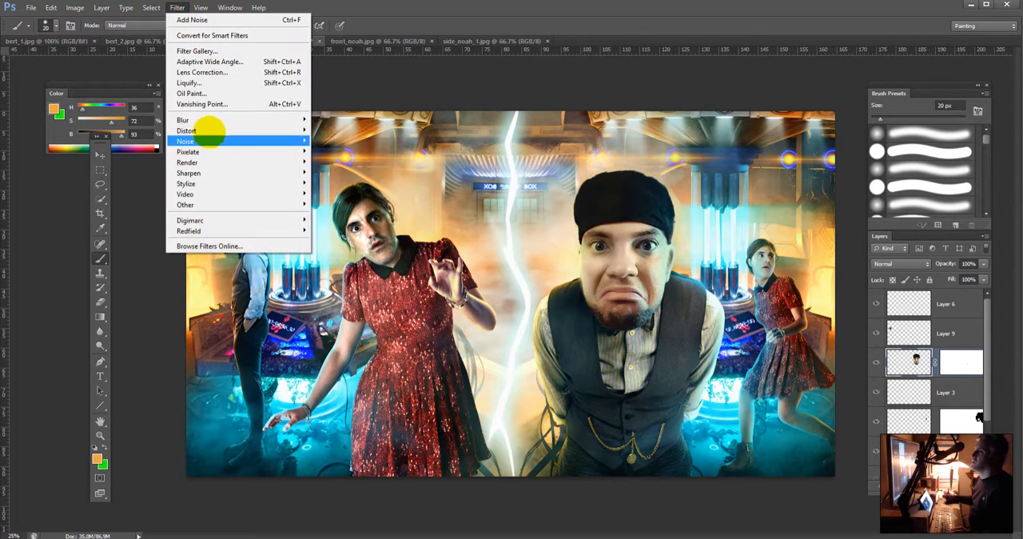
mouse_move(200, 140)
left_click(120, 140)
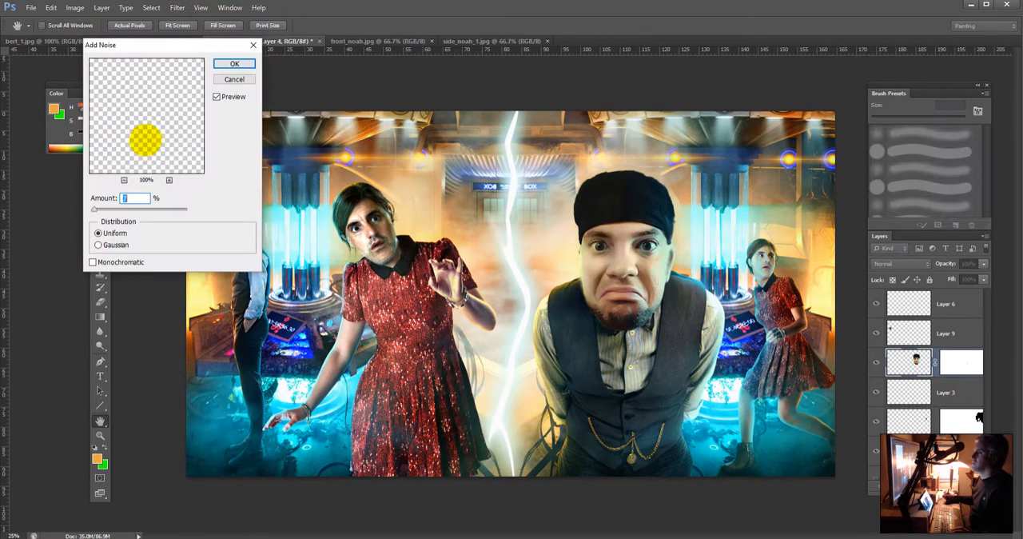
left_click(622, 256)
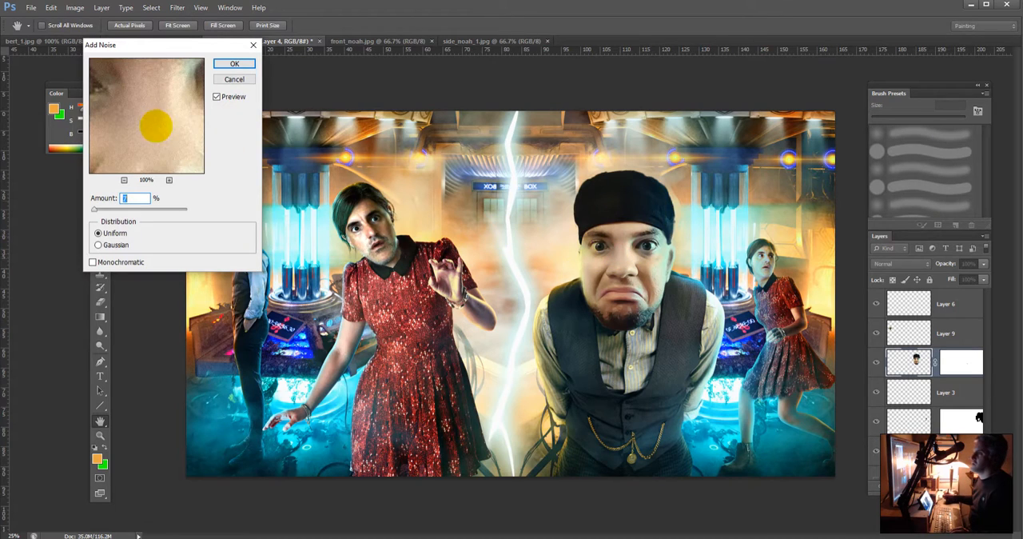
left_click_drag(95, 209, 94, 208)
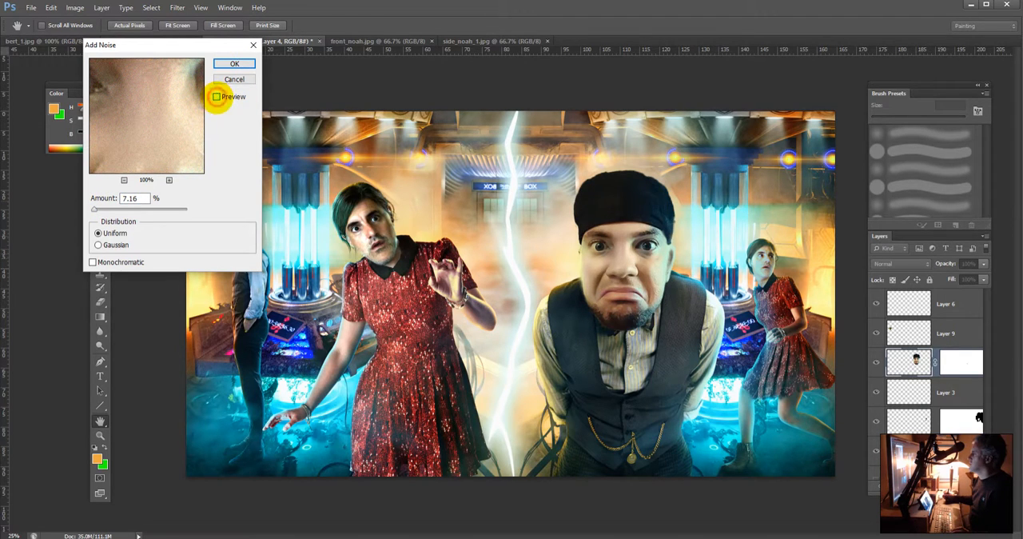
left_click(217, 97)
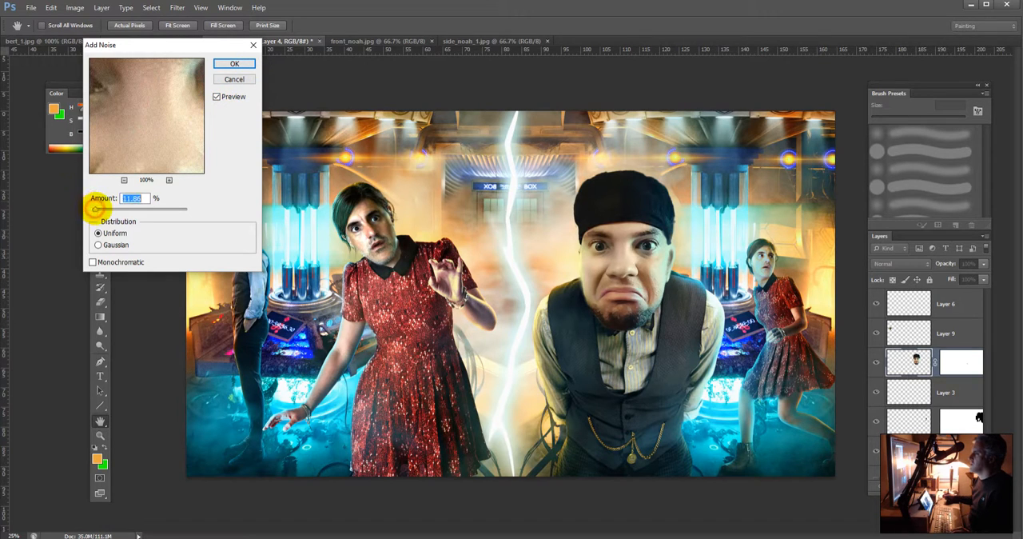
mouse_move(96, 208)
left_mouse_down()
mouse_move(109, 209)
mouse_move(100, 210)
left_mouse_up()
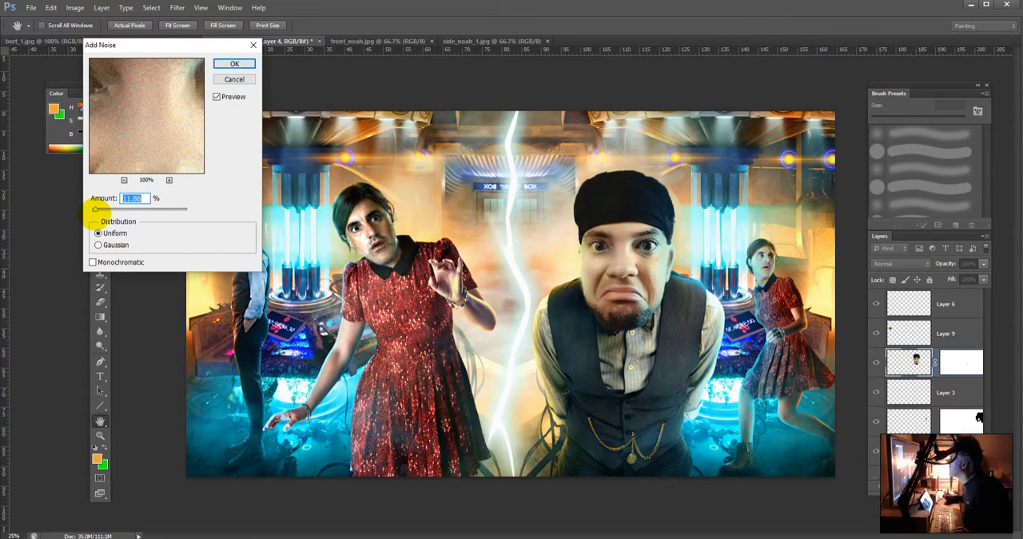
left_click(234, 64)
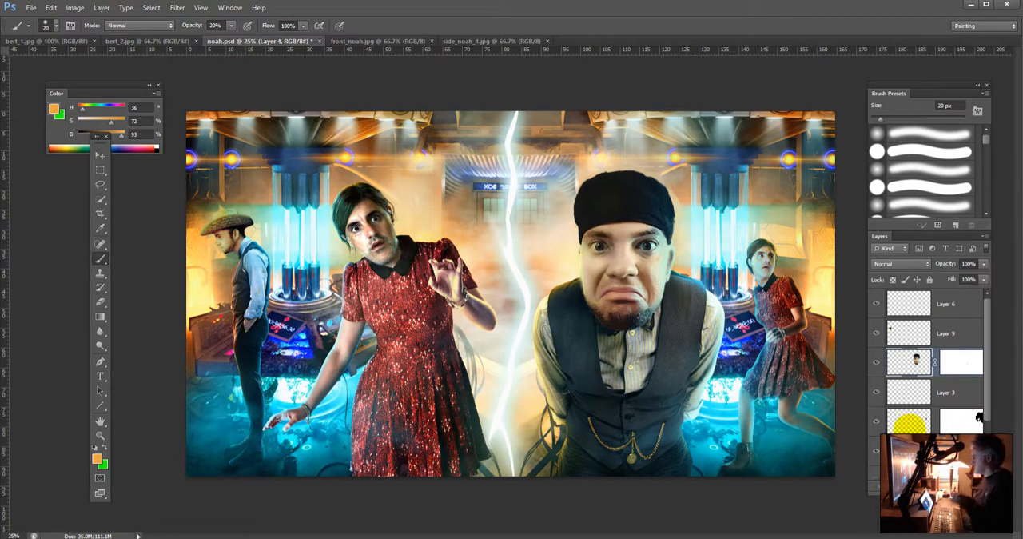
Step: Apply the same Add Noise filter to Layer 2 and select Layer 1
left_click(908, 420)
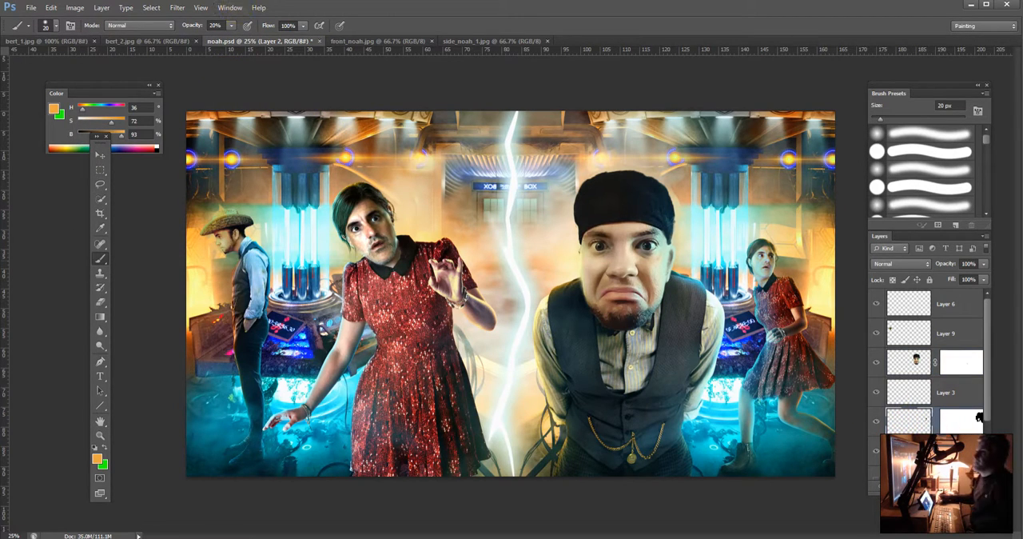
left_click(175, 8)
left_click(174, 8)
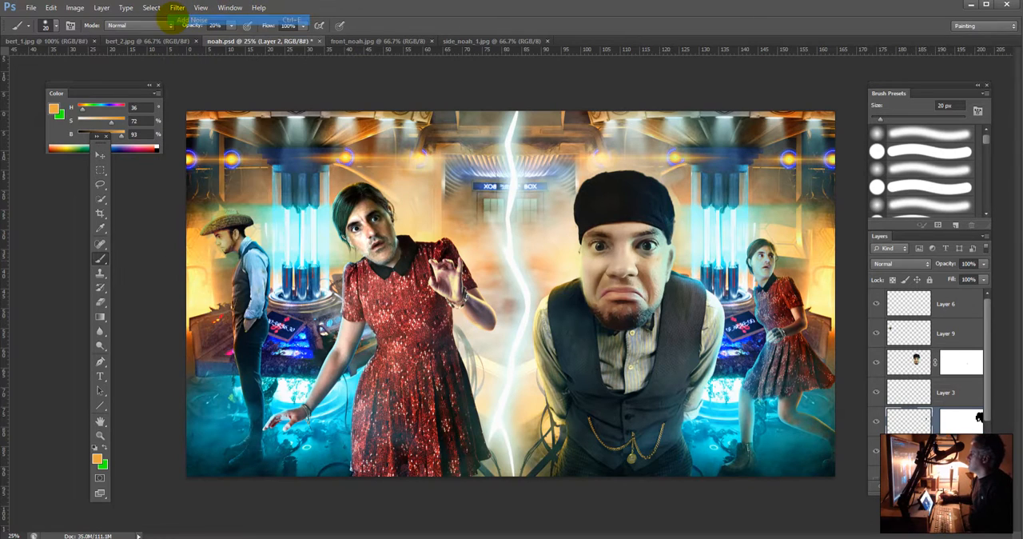
left_click(905, 447)
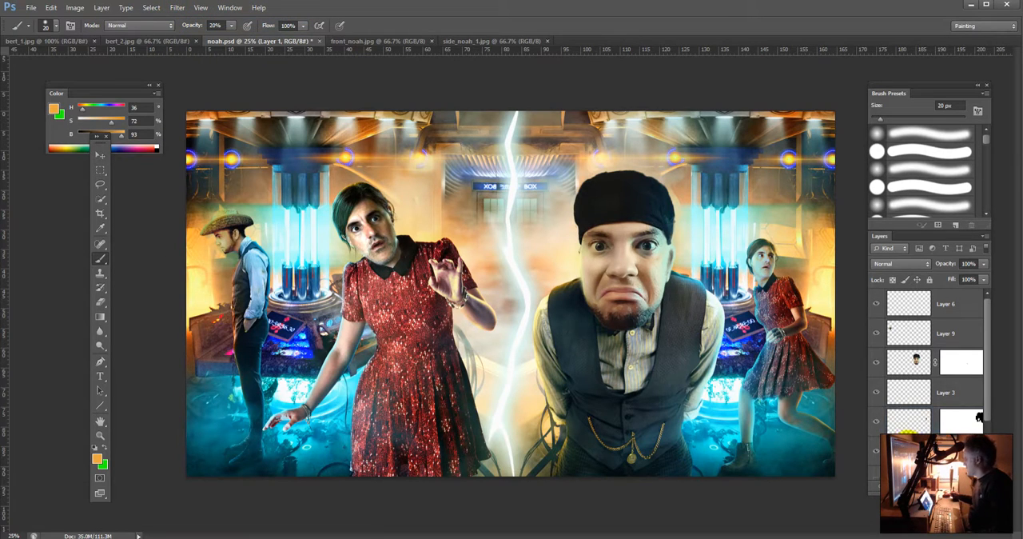
Step: Repeat the last Add Noise filter on Layer 1 and choose the Dodge tool
left_click(177, 7)
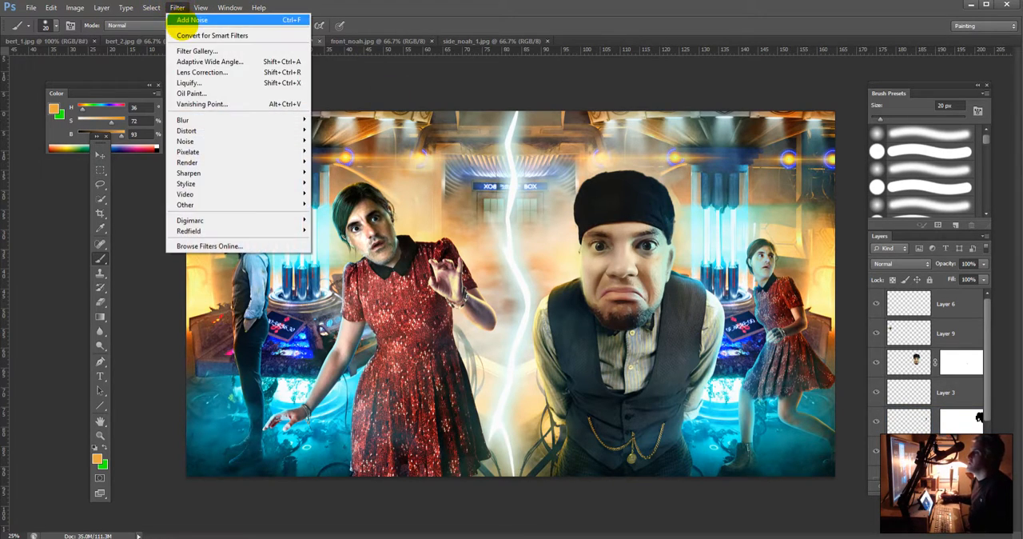
left_click(179, 20)
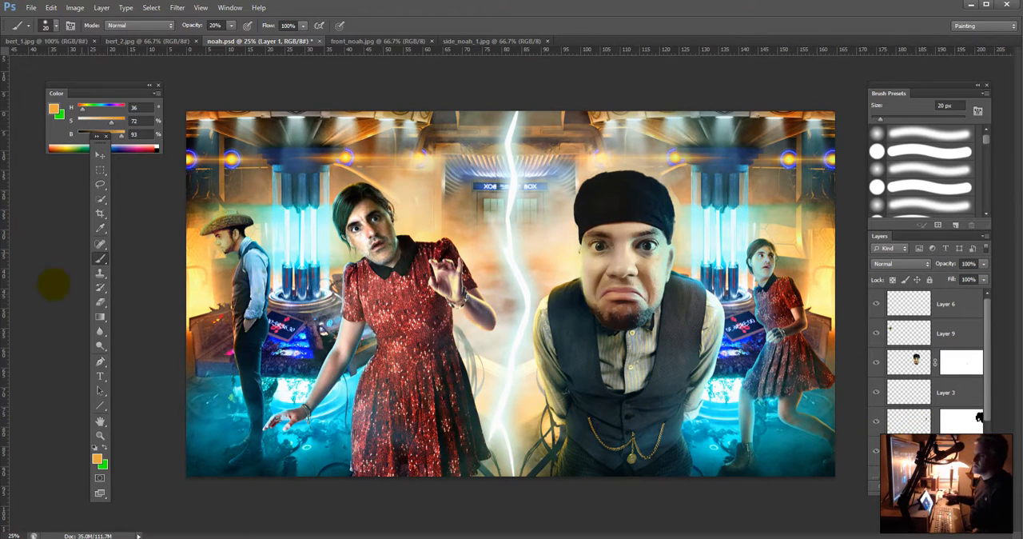
left_click(100, 347)
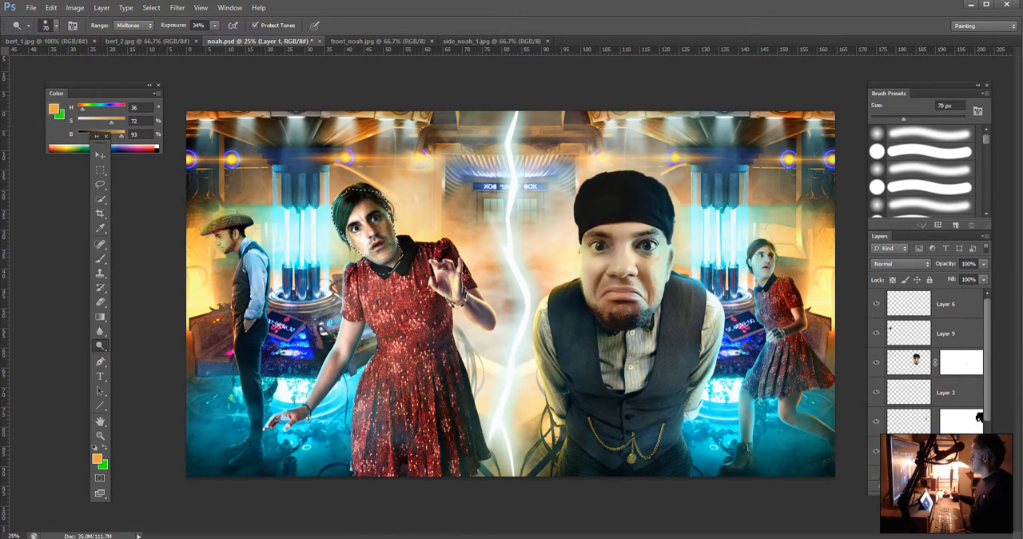
Step: Try to remove Layer 1's mask by applying it to the layer, and undo that change
scroll(928, 359, "down", 1)
key("Delete")
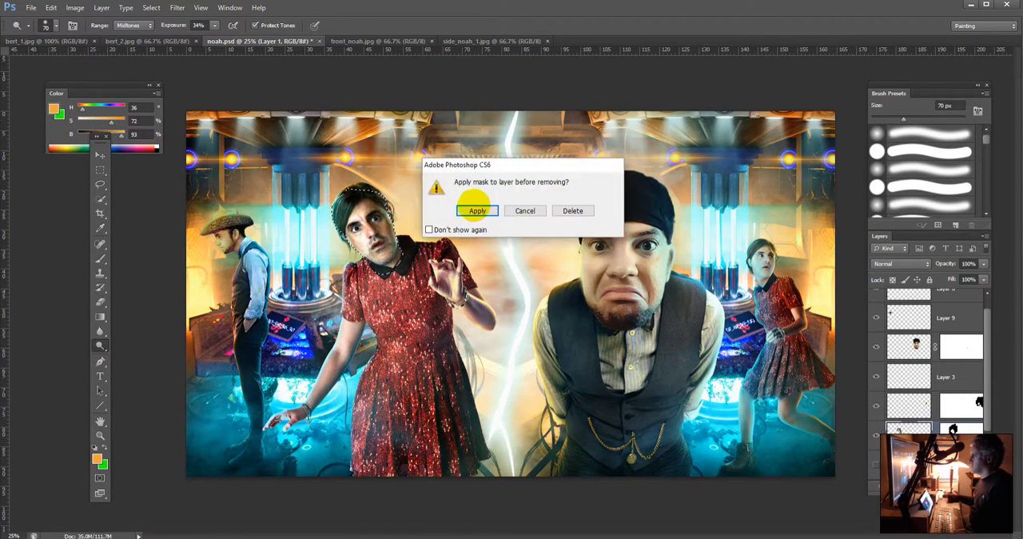
left_click(471, 200)
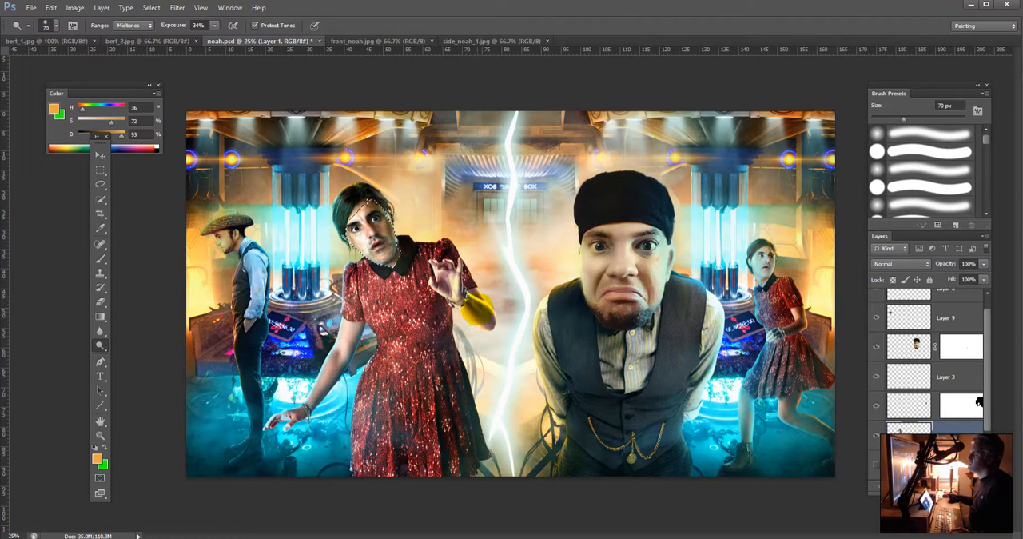
key("ctrl+alt+z")
key("ctrl+alt+z")
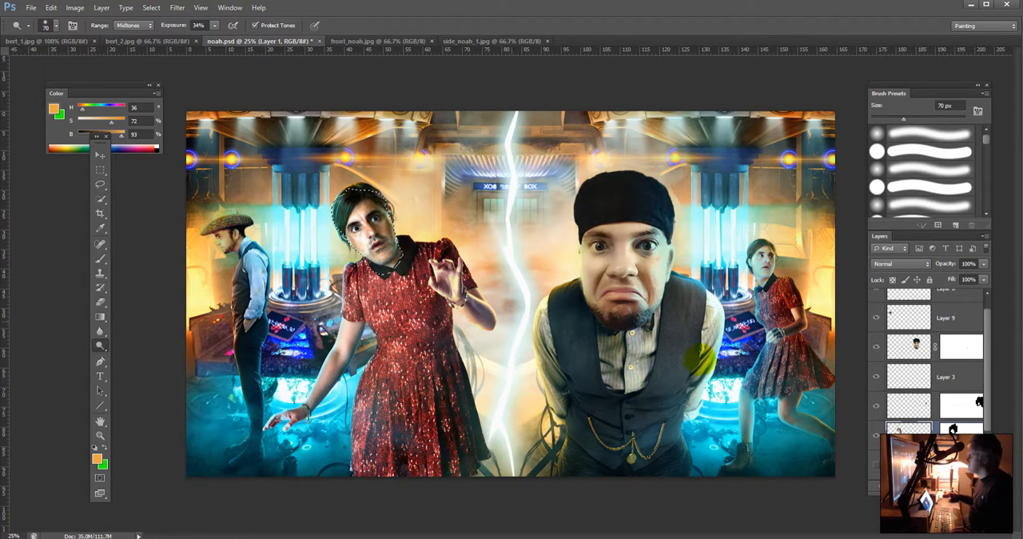
Step: Flatten the image into a single background, discarding the hidden layers
left_click(963, 430)
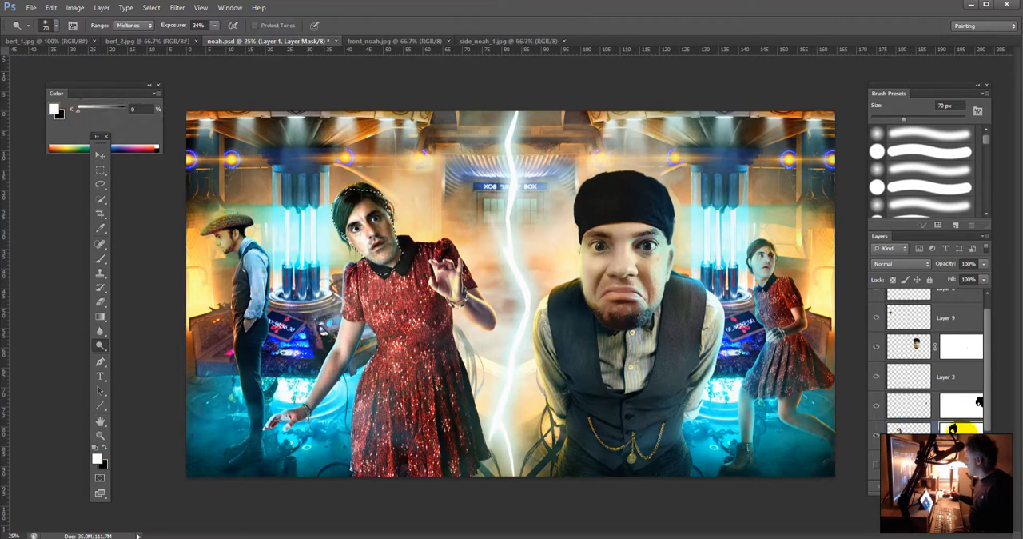
left_click(876, 407)
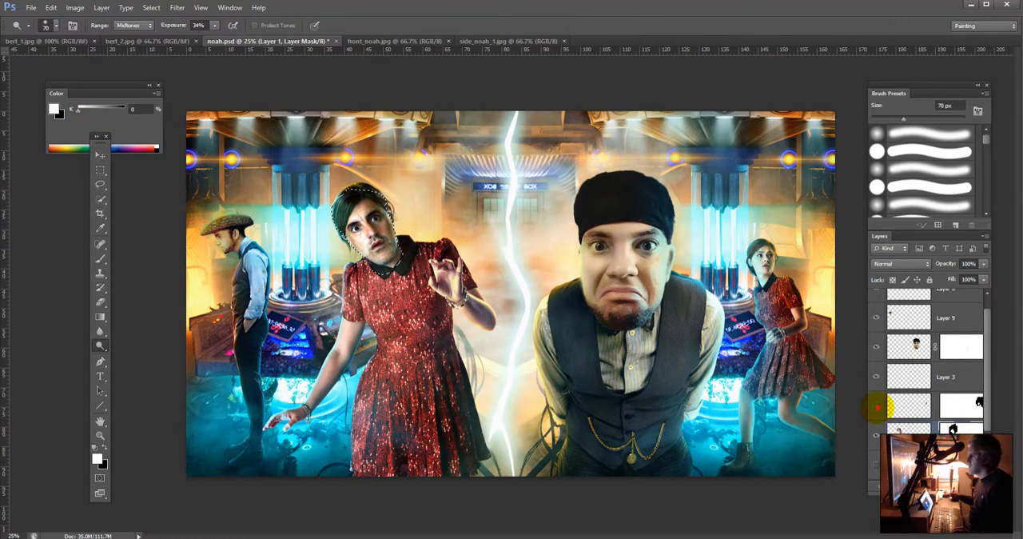
left_click(877, 407)
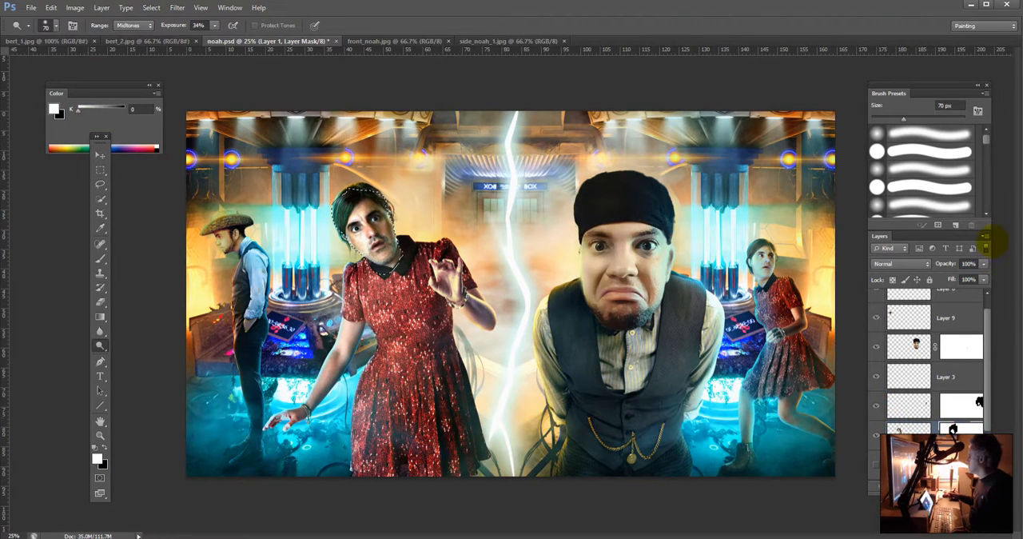
left_click(984, 236)
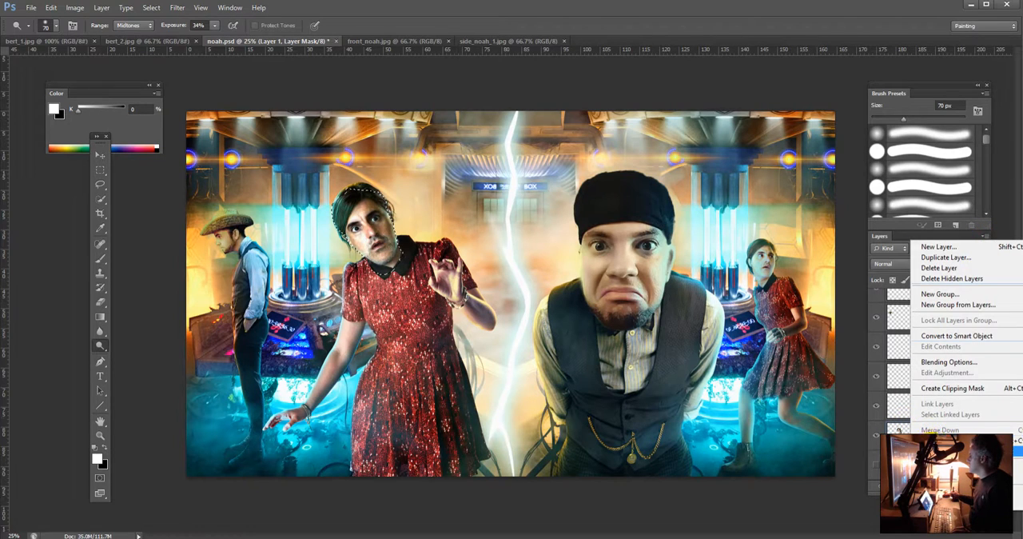
left_click(943, 451)
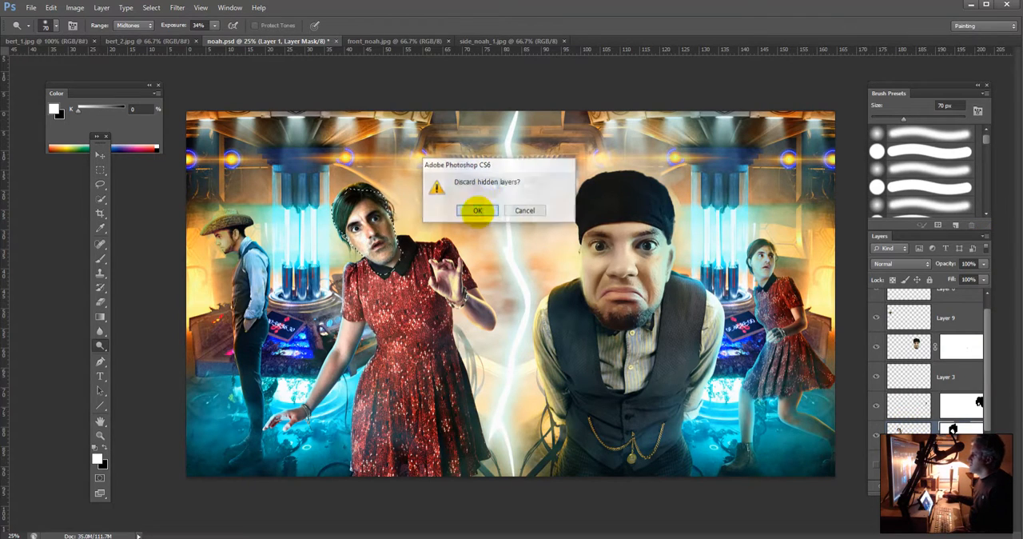
left_click(477, 211)
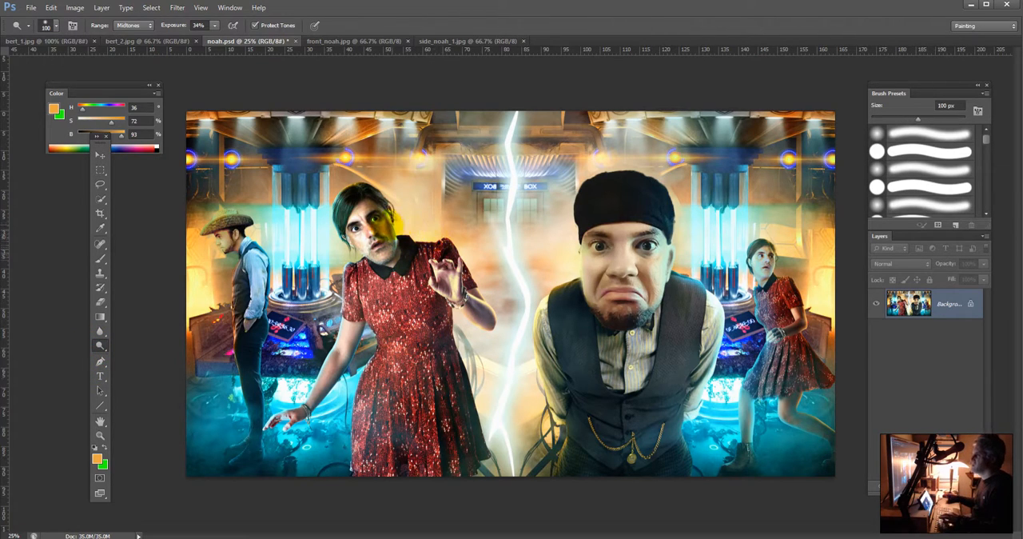
Step: Dodge the face of the figure in the red dress with the range set to Shadows and a 60 px brush
key("bracketright")
key("bracketright")
key("bracketright")
key("bracketright")
key("bracketright")
key("bracketright")
key("bracketright")
key("bracketright")
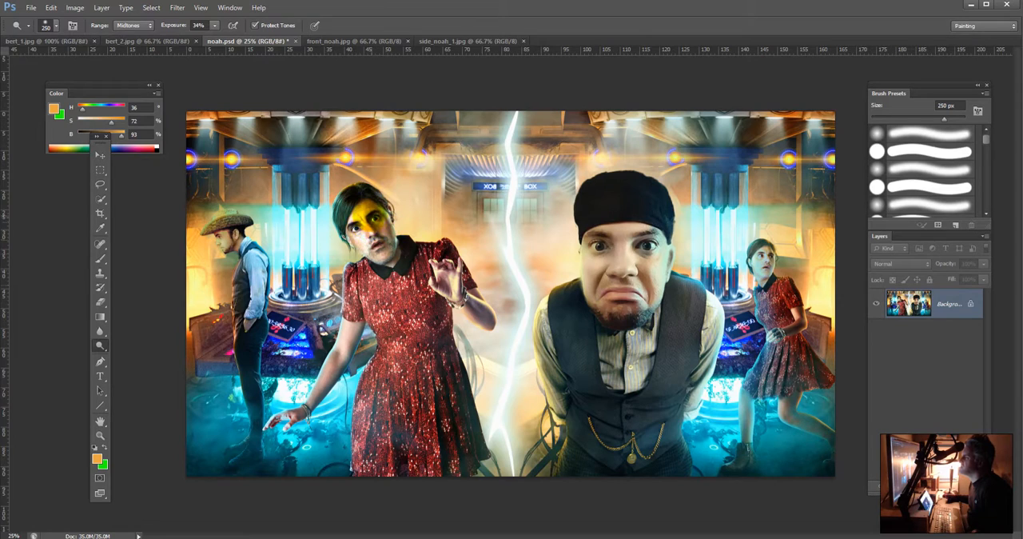
left_click(145, 25)
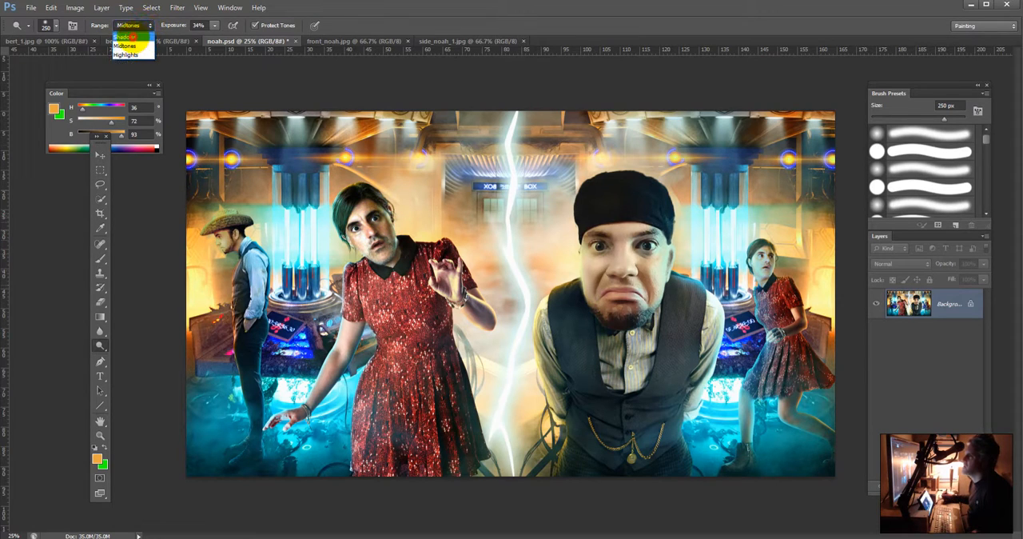
left_click(132, 36)
key("bracketleft")
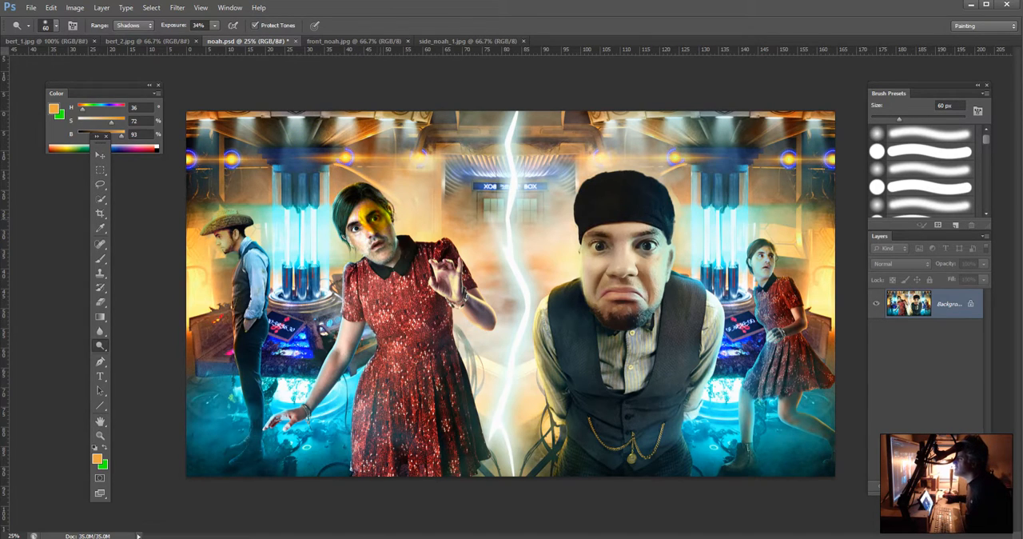
mouse_move(382, 225)
left_mouse_down()
mouse_move(386, 249)
mouse_move(371, 238)
left_mouse_up()
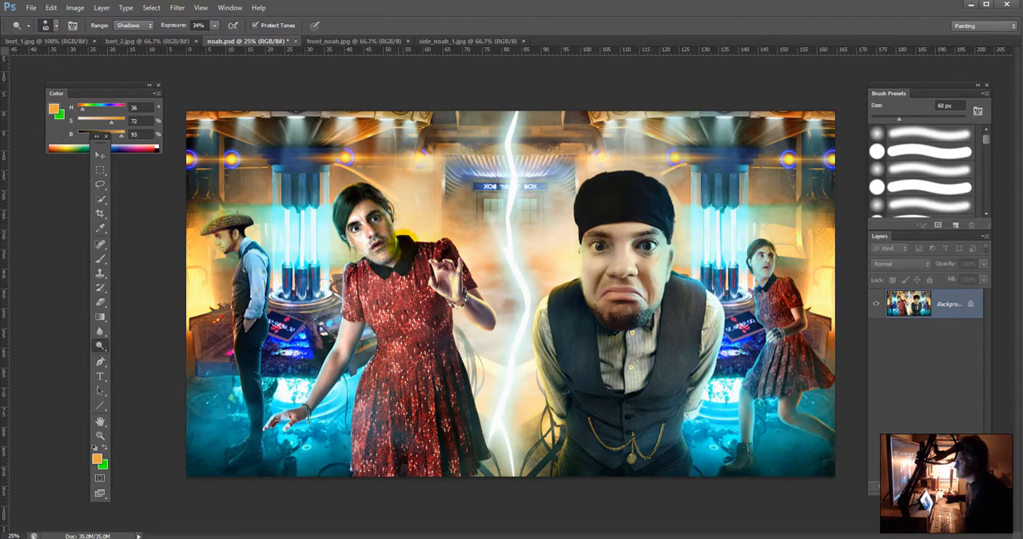
Step: Set up a 9 px paintbrush with white sampled from the lightning bolt, and add a new empty layer
key("b")
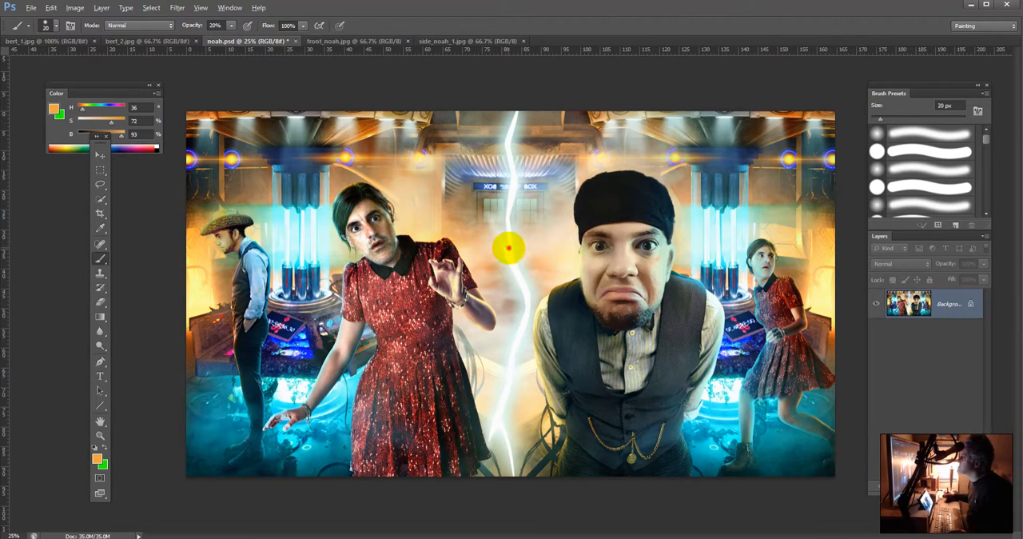
left_click(510, 246, "alt")
key("bracketleft")
key("bracketleft")
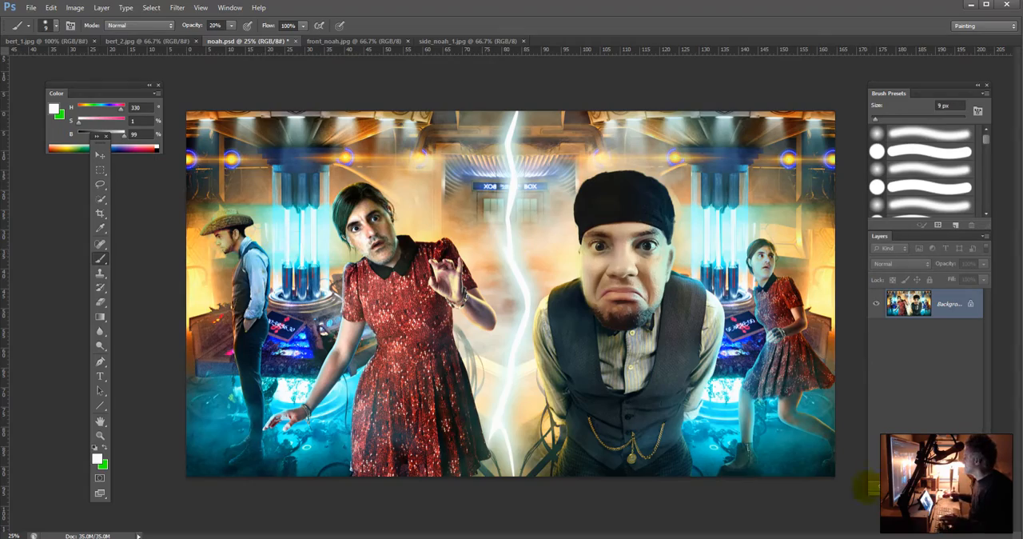
key("ctrl+shift+alt+n")
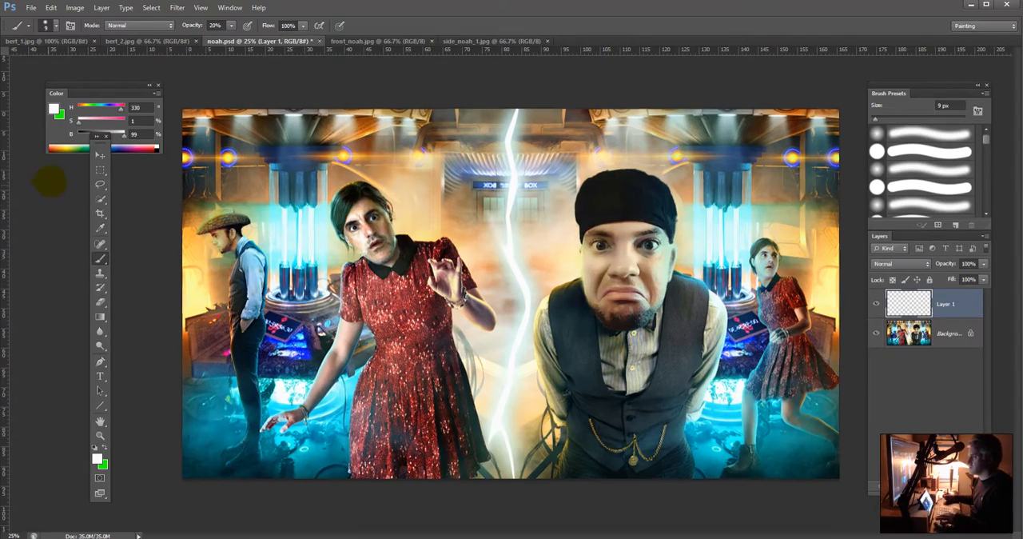
Step: Paint white highlights at 10% opacity along the cheek edge and ear side of the red-dressed figure's face
key("ctrl+plus")
key("ctrl+plus")
left_click_drag(143, 186, 297, 254)
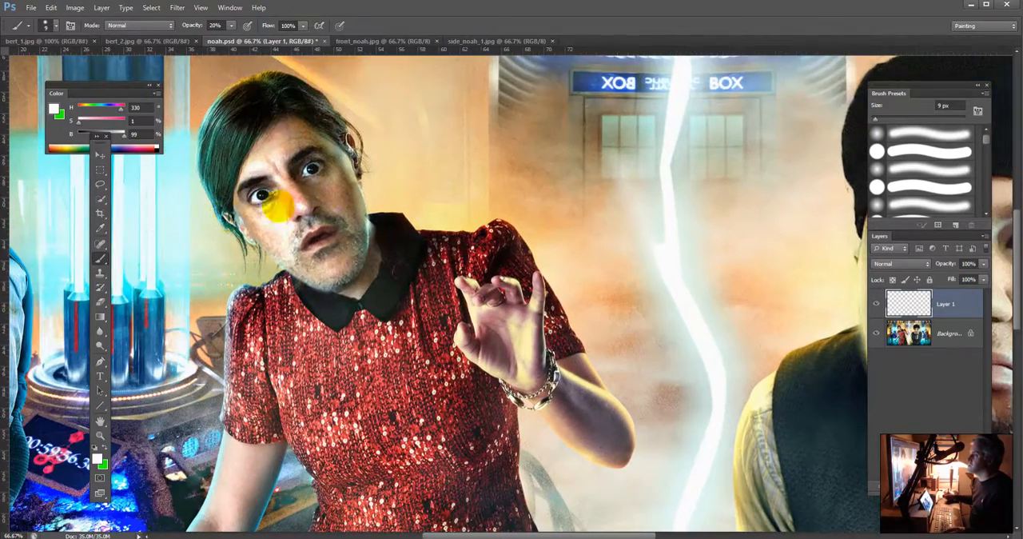
key("alt")
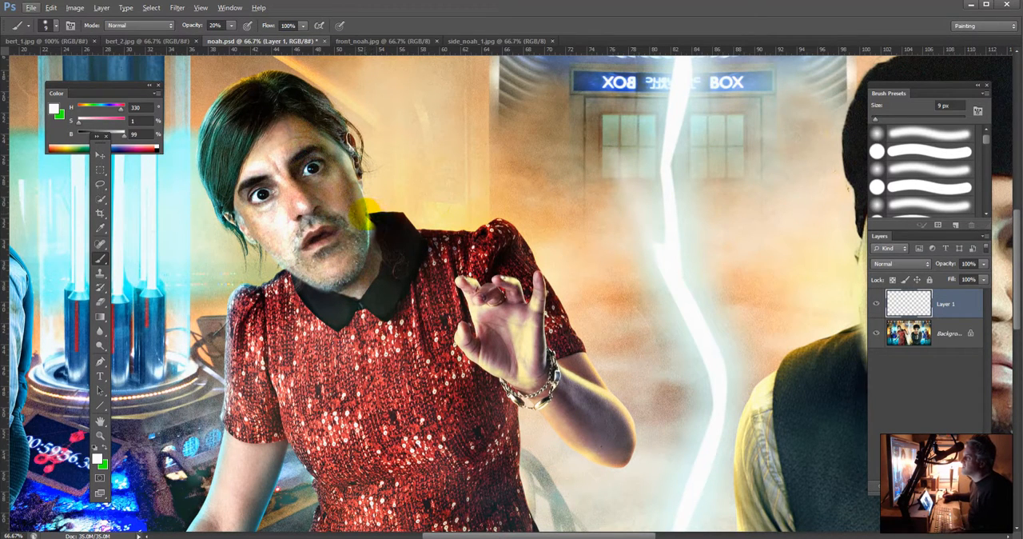
key("alt")
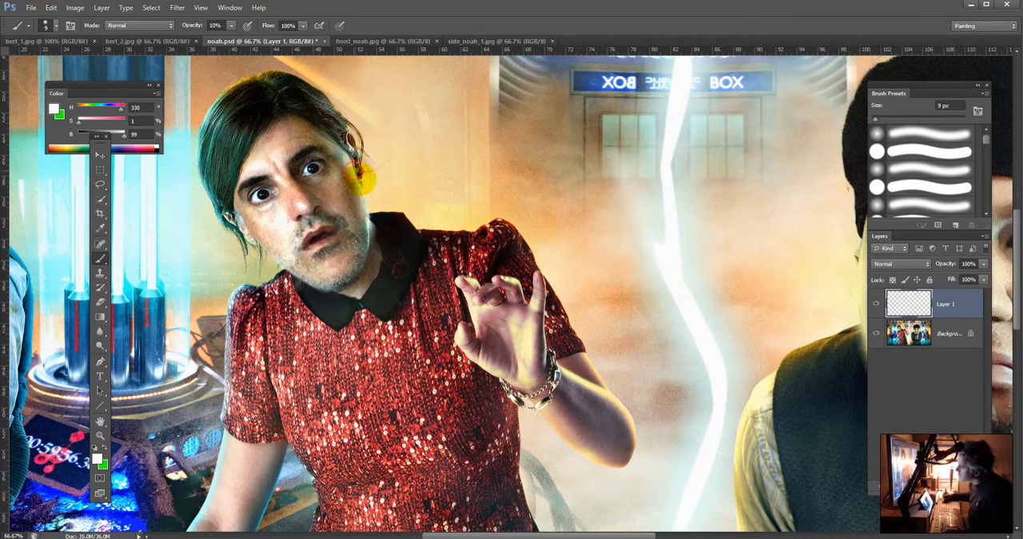
left_click_drag(360, 185, 350, 165)
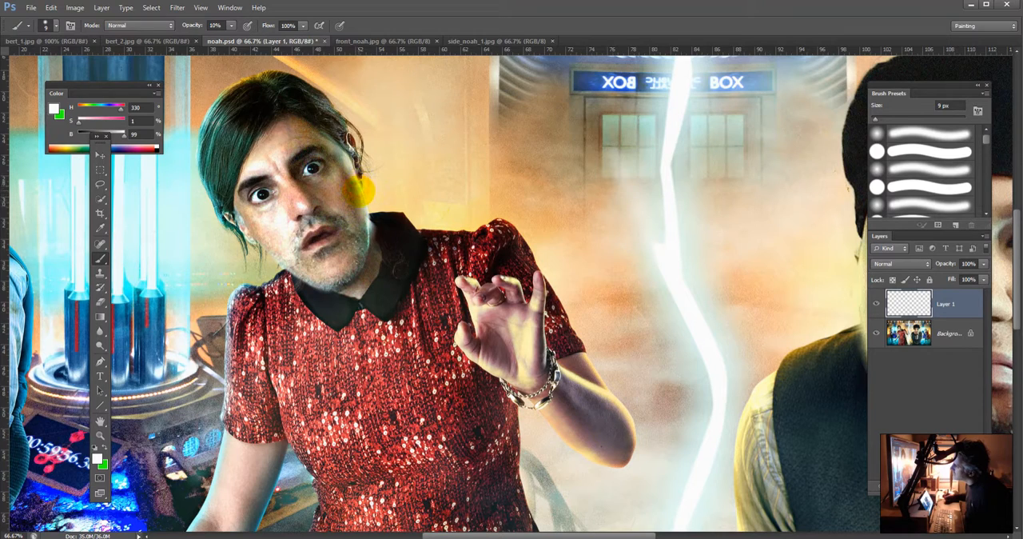
left_click(360, 190)
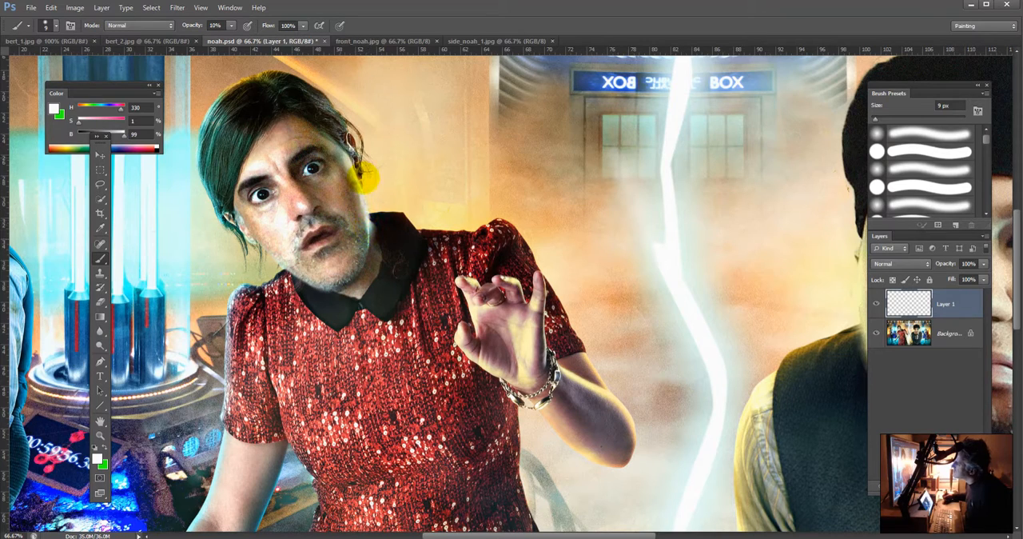
left_click_drag(364, 194, 333, 148)
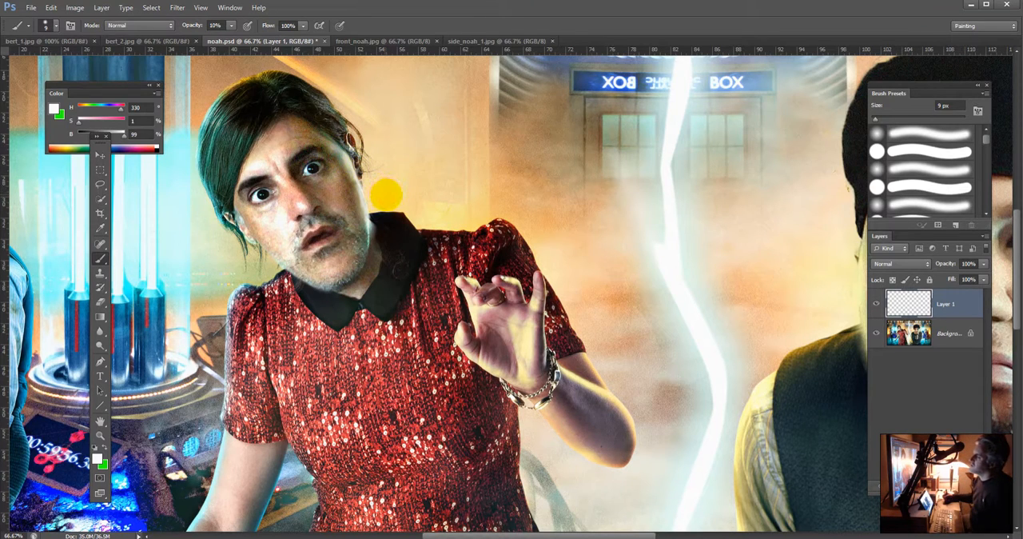
Step: Paint along the red-dressed figure's cheek and jaw edge with a light orange sampled from the background and a sampled tan
left_click(384, 195, "alt")
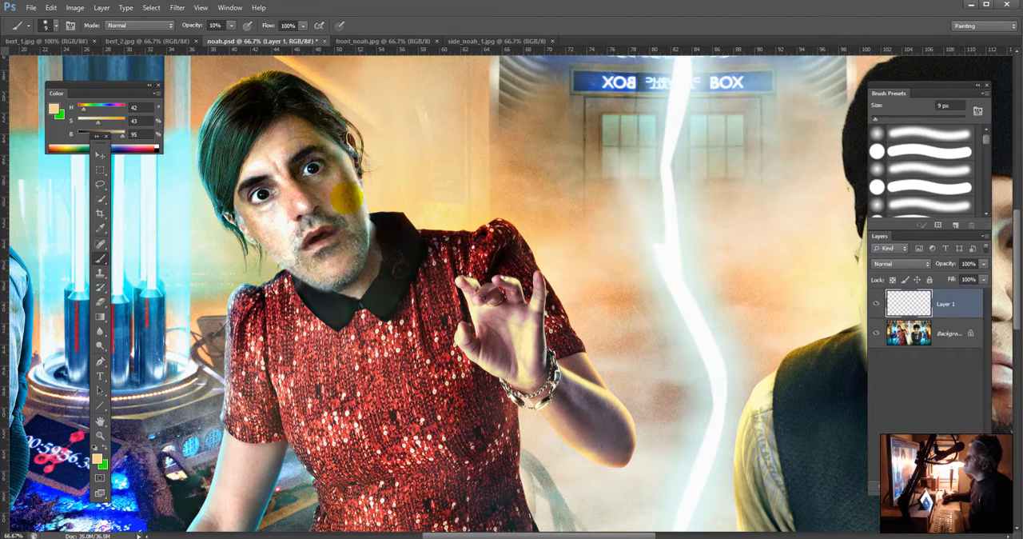
left_click(364, 196)
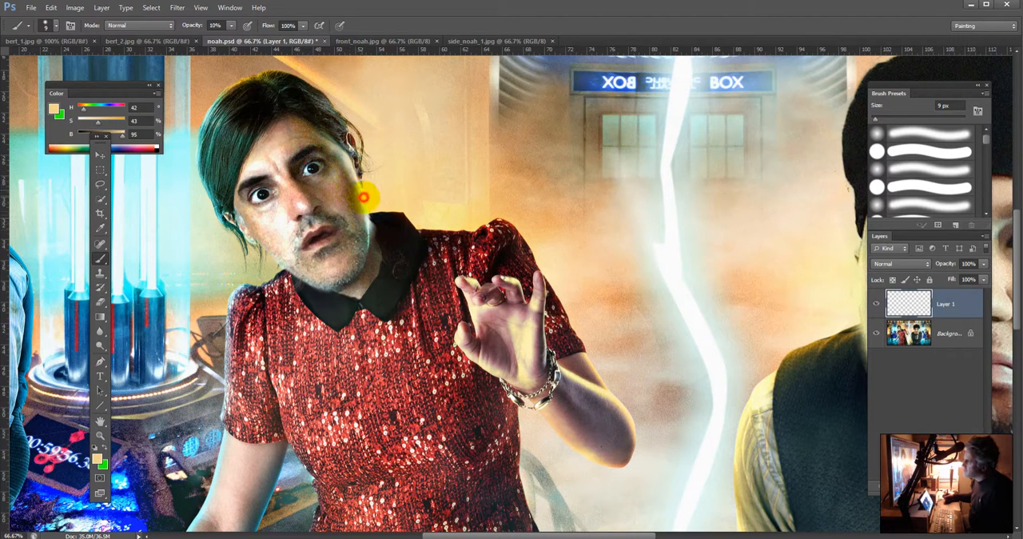
left_click_drag(361, 193, 362, 209)
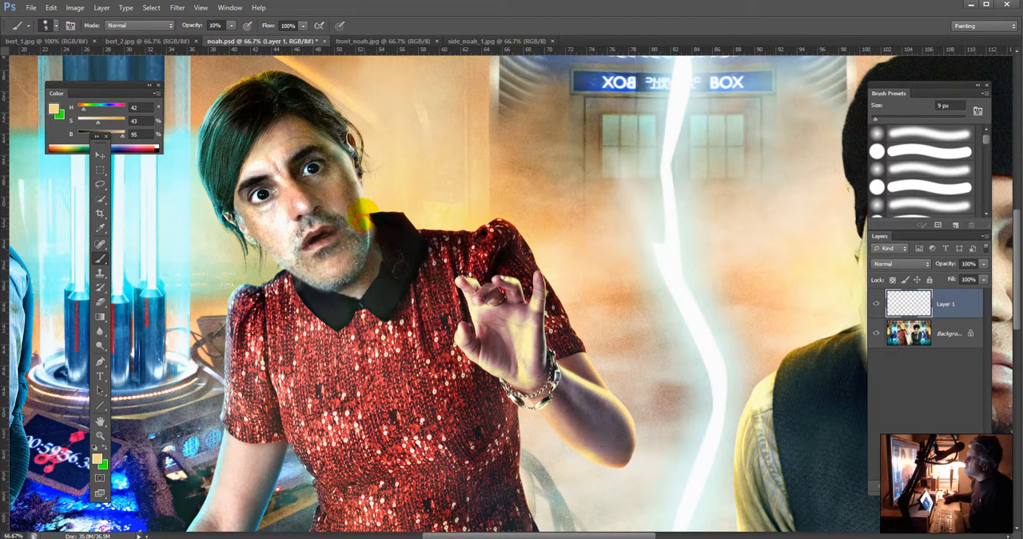
left_click(362, 201, "alt")
left_click(362, 194)
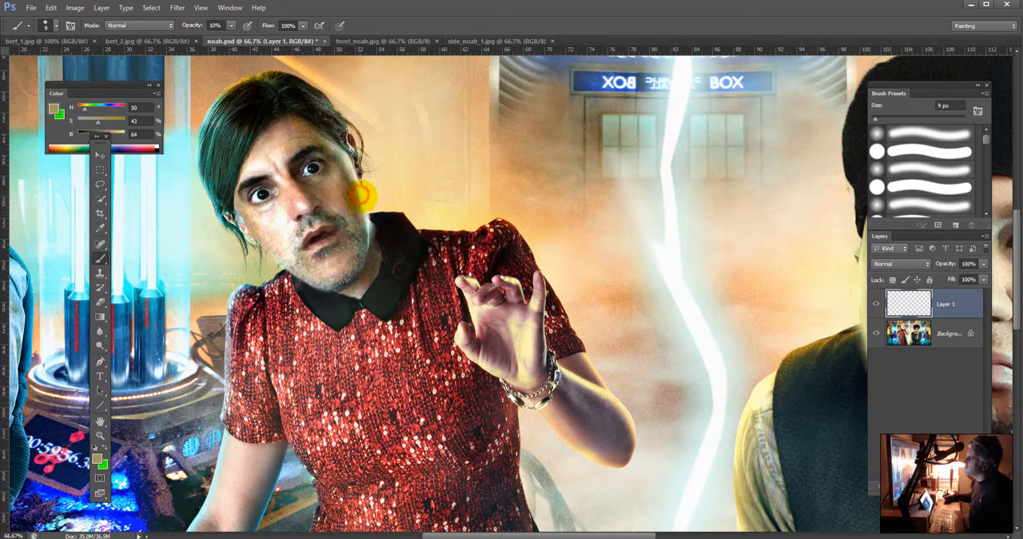
left_click_drag(362, 195, 364, 226)
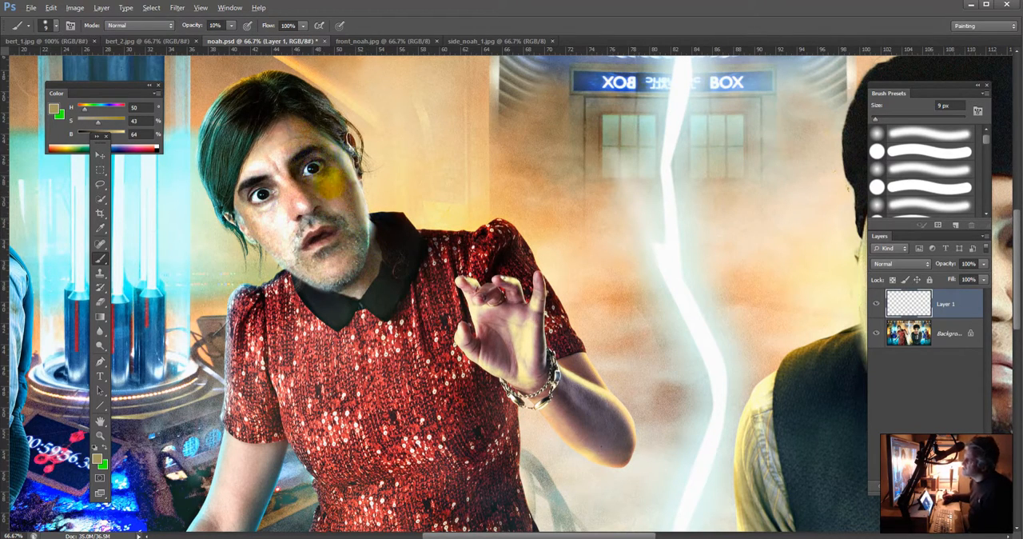
Step: Sample a tan skin tone from the red-dressed figure's cheek and paint it beside the eye near the nose bridge
left_click(330, 183, "alt")
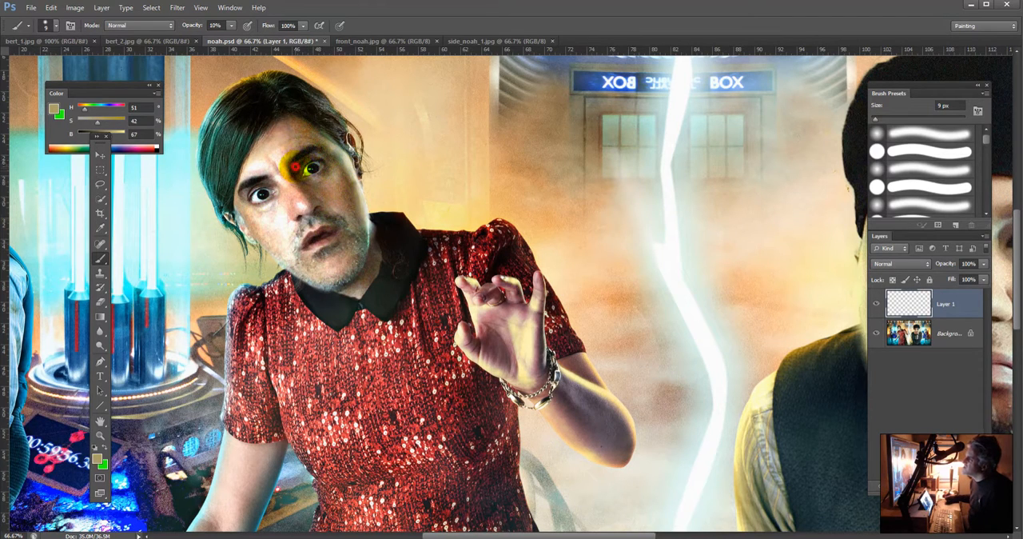
mouse_move(305, 158)
left_mouse_down()
mouse_move(316, 155)
mouse_move(301, 162)
left_mouse_up()
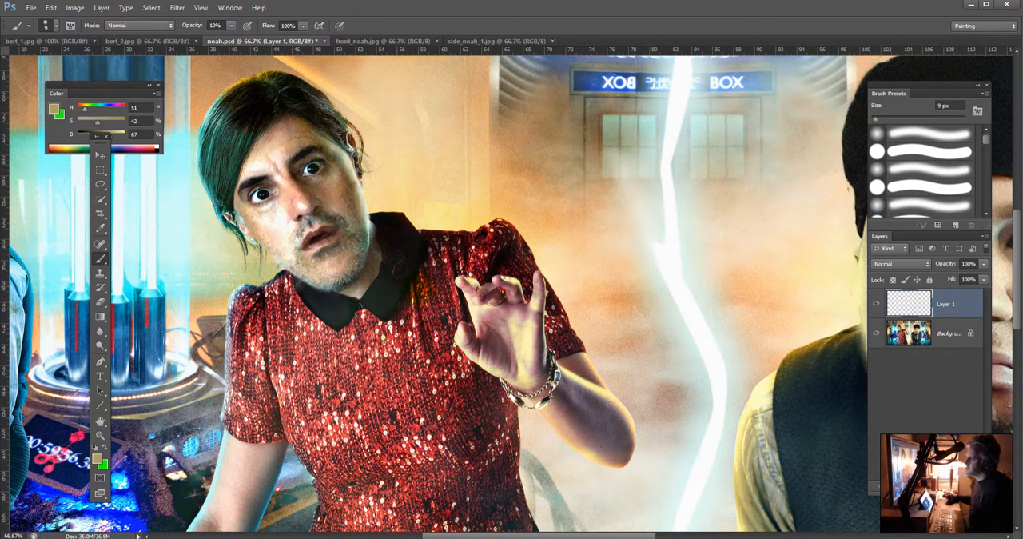
key("ctrl+minus")
key("ctrl+minus")
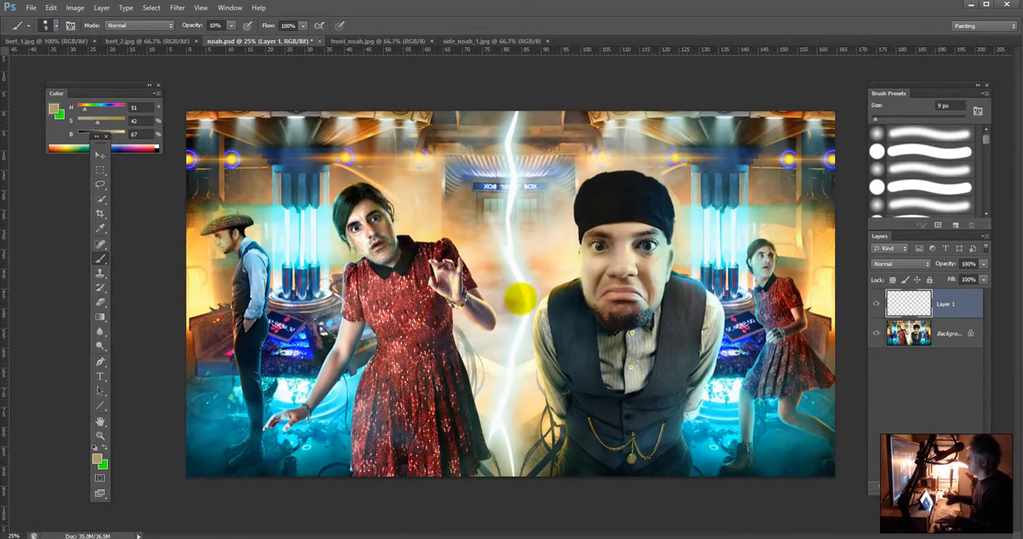
Step: Sample white from the lightning bolt and paint highlights beside the outer eye and along the cap edge of the man in the vest
key("ctrl+plus")
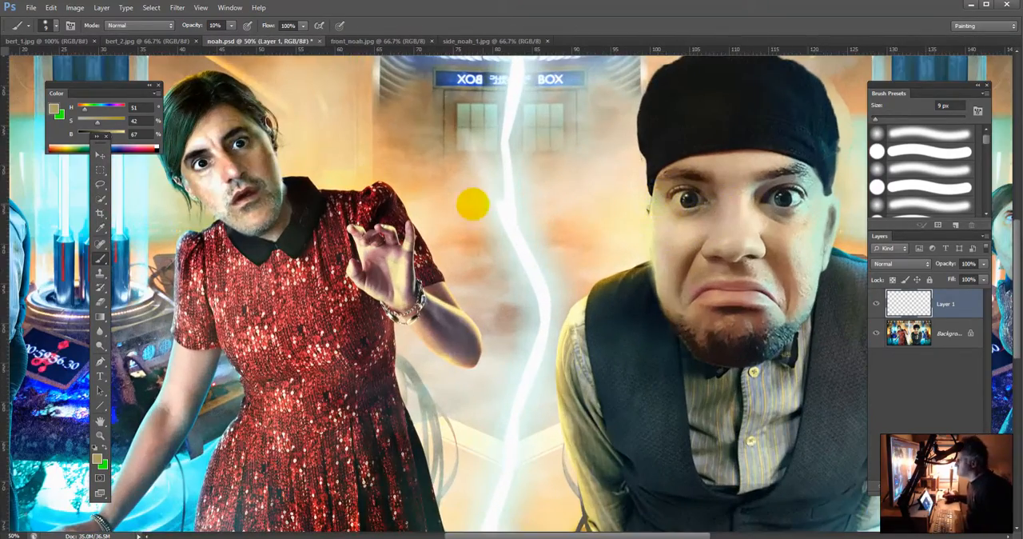
left_click(505, 212, "alt")
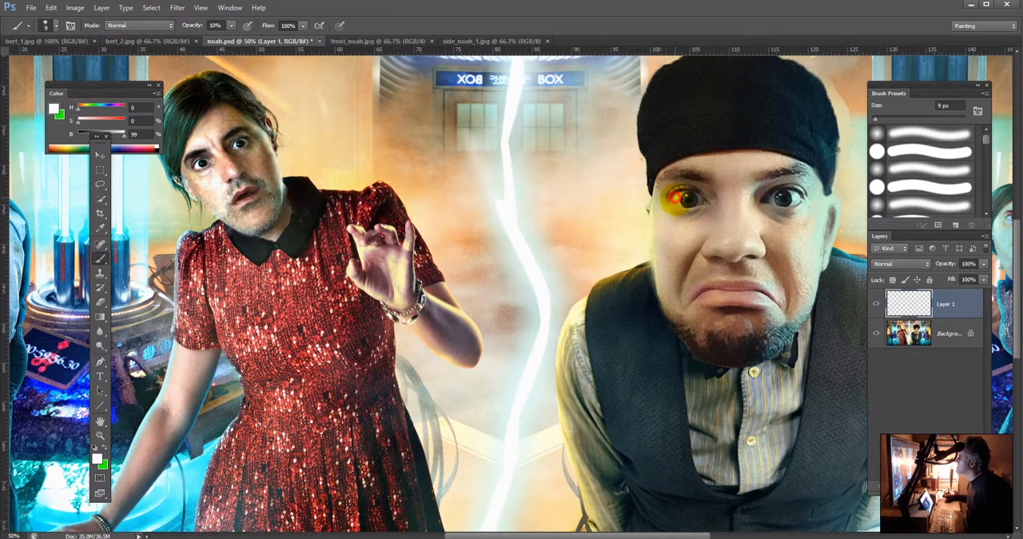
mouse_move(674, 194)
left_mouse_down()
mouse_move(652, 187)
mouse_move(653, 206)
mouse_move(666, 179)
mouse_move(641, 166)
mouse_move(646, 190)
mouse_move(646, 167)
left_mouse_up()
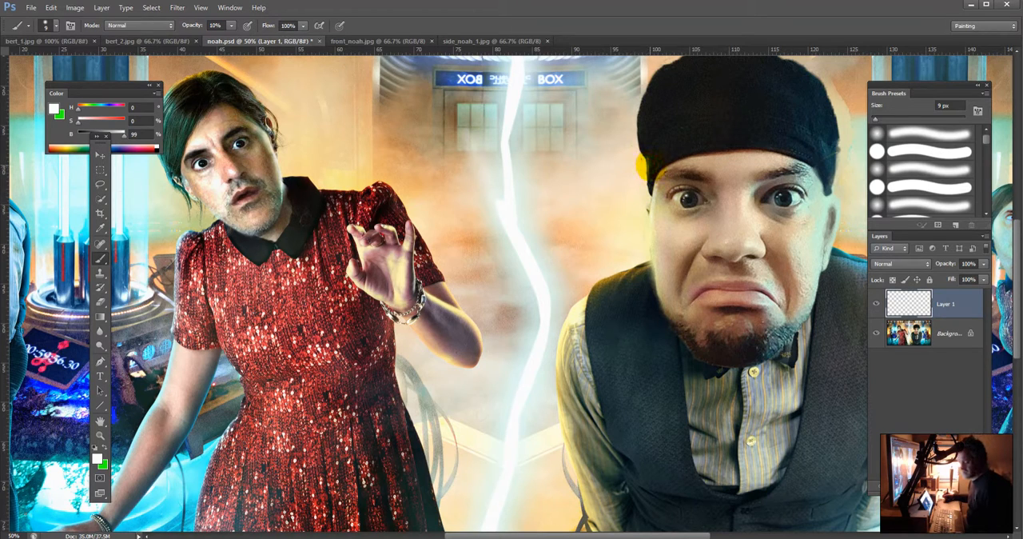
left_click_drag(638, 162, 692, 166)
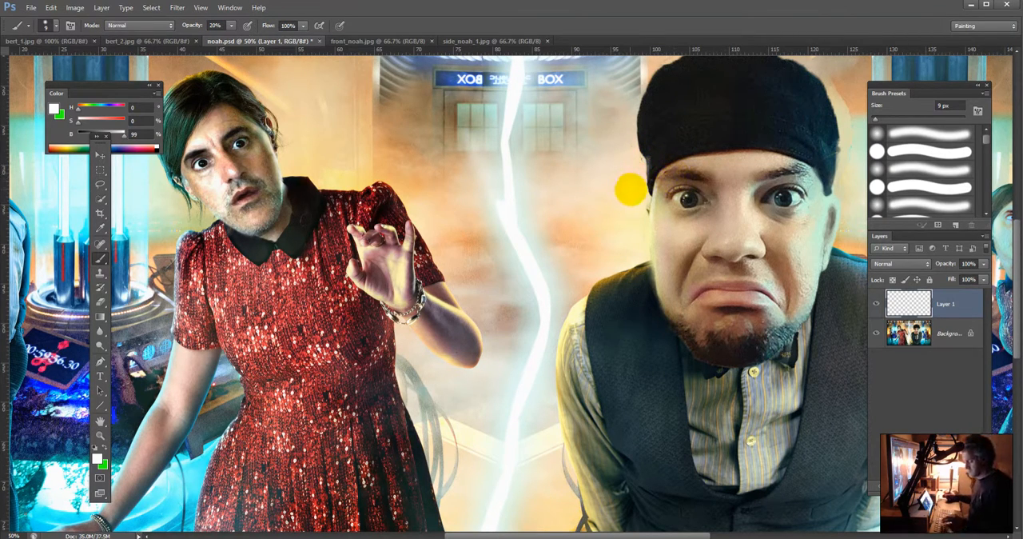
Step: Paint a faint white highlight from the cap edge down the vested man's cheek with a 25 px brush at 3% opacity
key("bracketright")
key("bracketright")
key("bracketright")
key("bracketright")
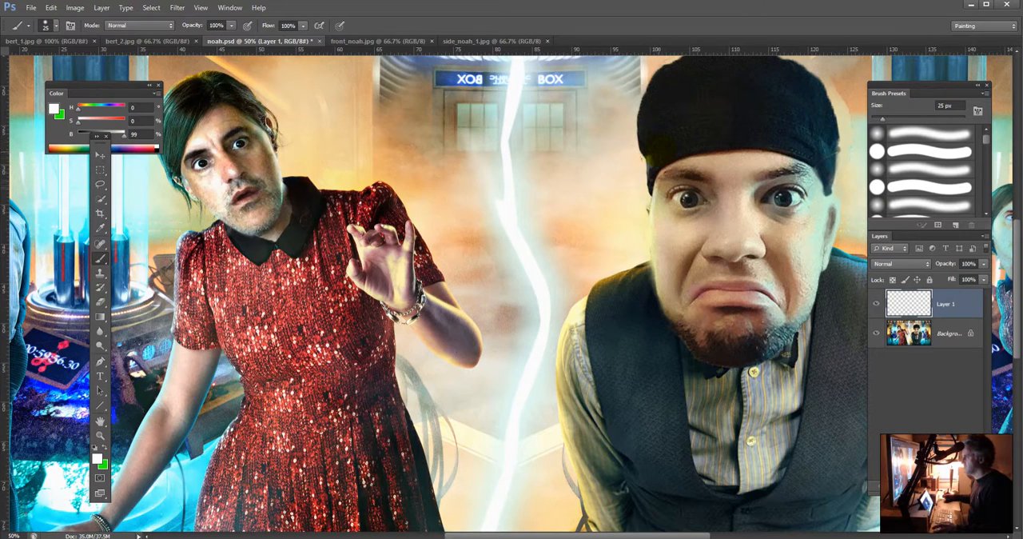
key("0")
key("3")
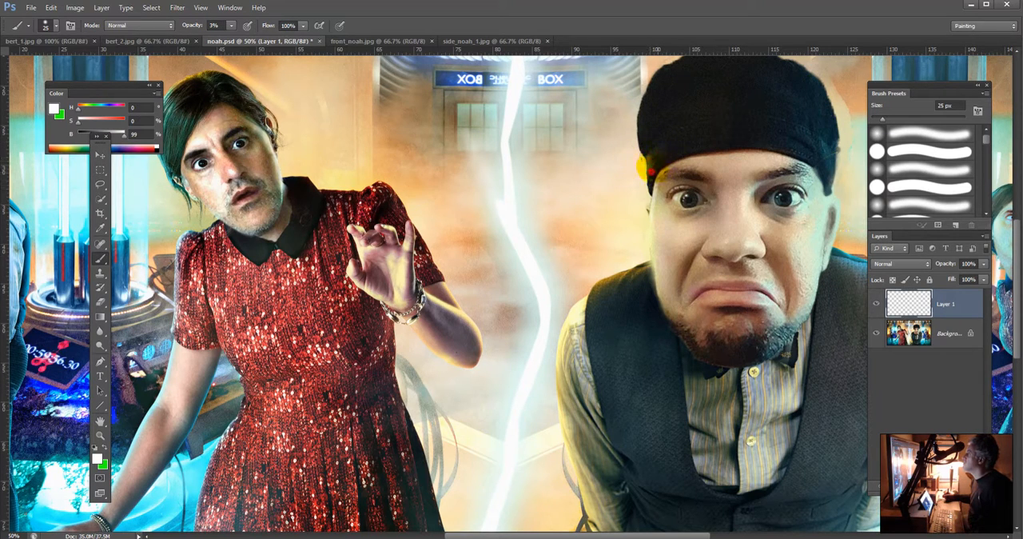
mouse_move(651, 172)
left_mouse_down()
mouse_move(640, 126)
mouse_move(644, 141)
mouse_move(656, 140)
mouse_move(649, 178)
mouse_move(667, 219)
mouse_move(631, 163)
mouse_move(633, 146)
mouse_move(654, 195)
mouse_move(634, 198)
mouse_move(600, 232)
mouse_move(651, 197)
mouse_move(657, 274)
left_mouse_up()
Step: Paint a dark green sampled from the vest along the man's jaw edge with a 9 px brush
key("bracketleft")
key("bracketleft")
key("bracketleft")
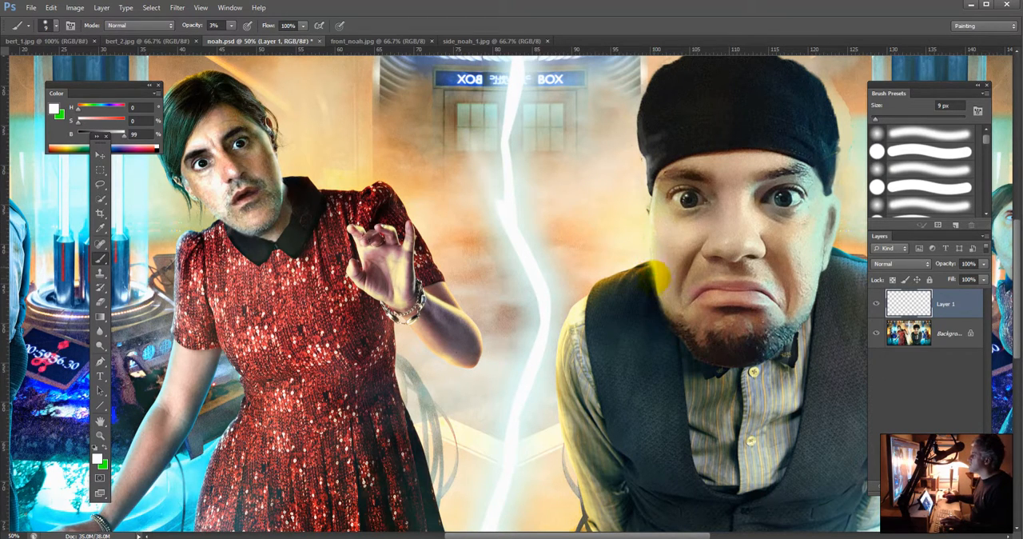
left_click(653, 297, "alt")
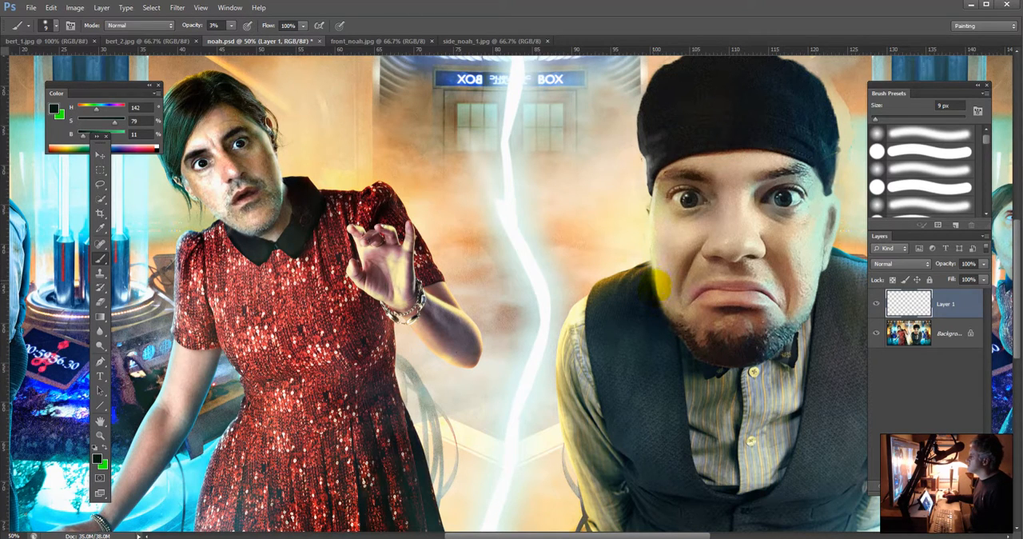
left_click_drag(653, 271, 653, 298)
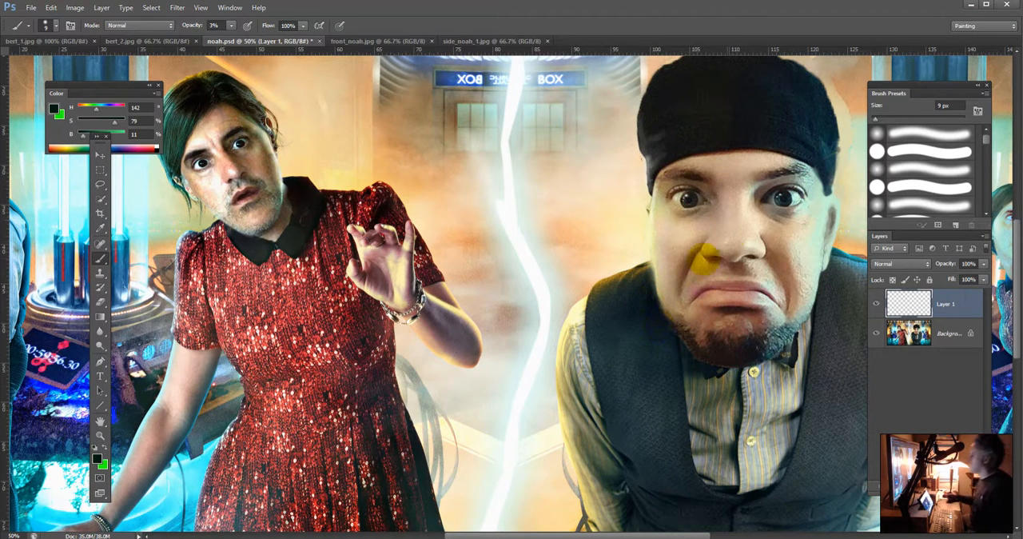
Step: Paint lightning-bolt white at 3% opacity on the vested man's cheek edge and near the mouth corner, enlarging the brush to 15 px
left_click(524, 256, "alt")
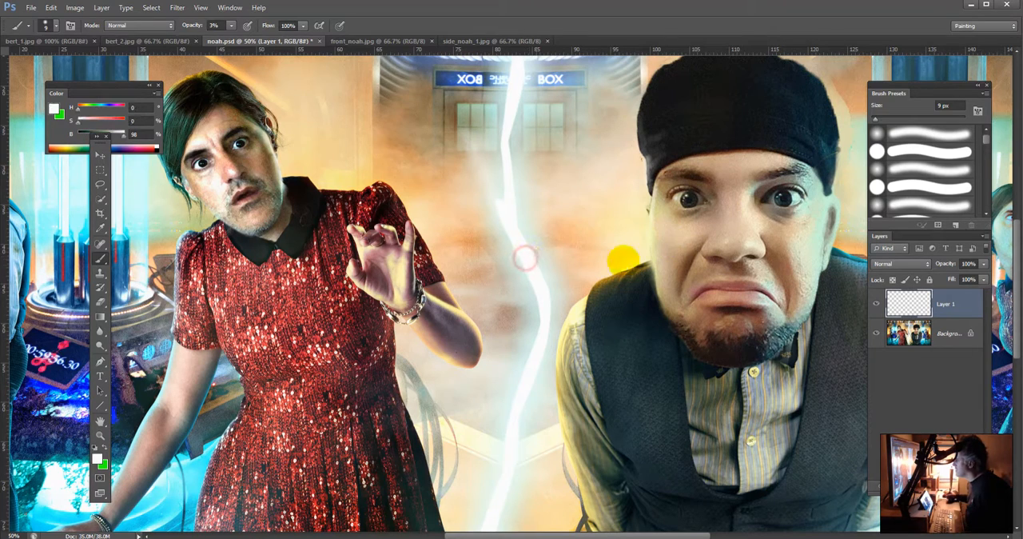
mouse_move(650, 229)
left_mouse_down()
mouse_move(650, 249)
mouse_move(676, 270)
mouse_move(692, 243)
mouse_move(713, 243)
mouse_move(704, 236)
mouse_move(705, 247)
left_mouse_up()
key("bracketright")
key("bracketright")
left_click_drag(700, 302, 689, 292)
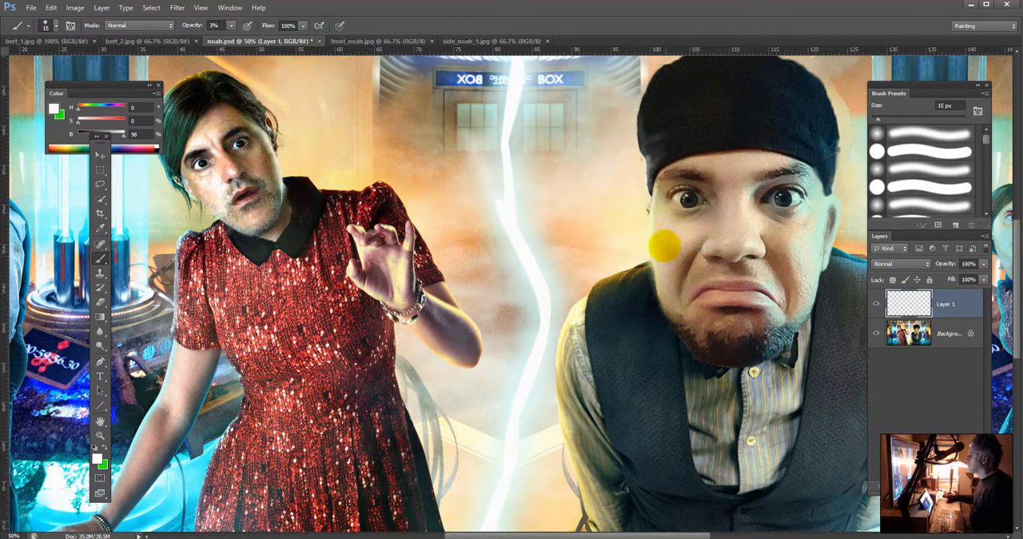
left_click_drag(657, 235, 655, 213)
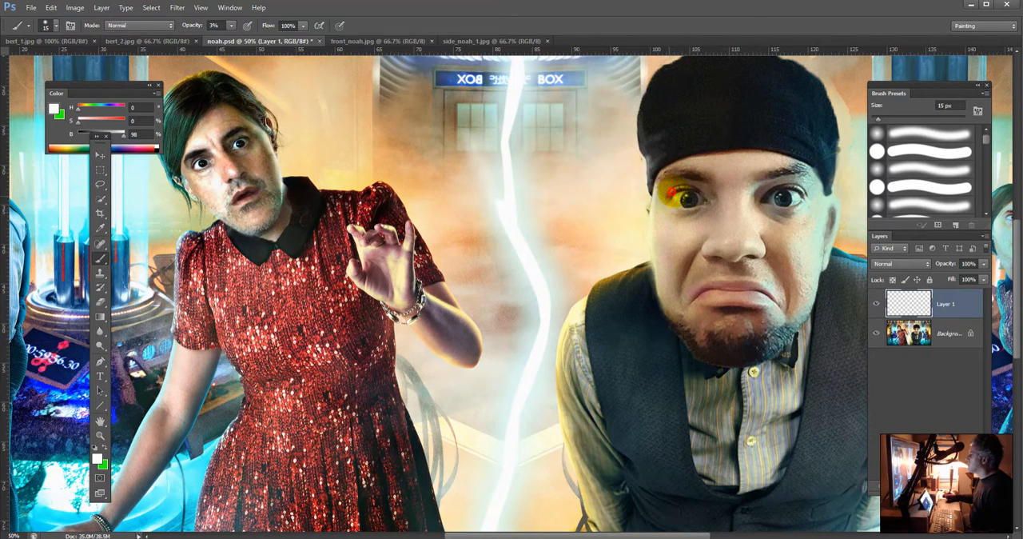
Step: Paint a stronger white highlight at 10% opacity from the vested man's outer eye down the cheek edge
key("4")
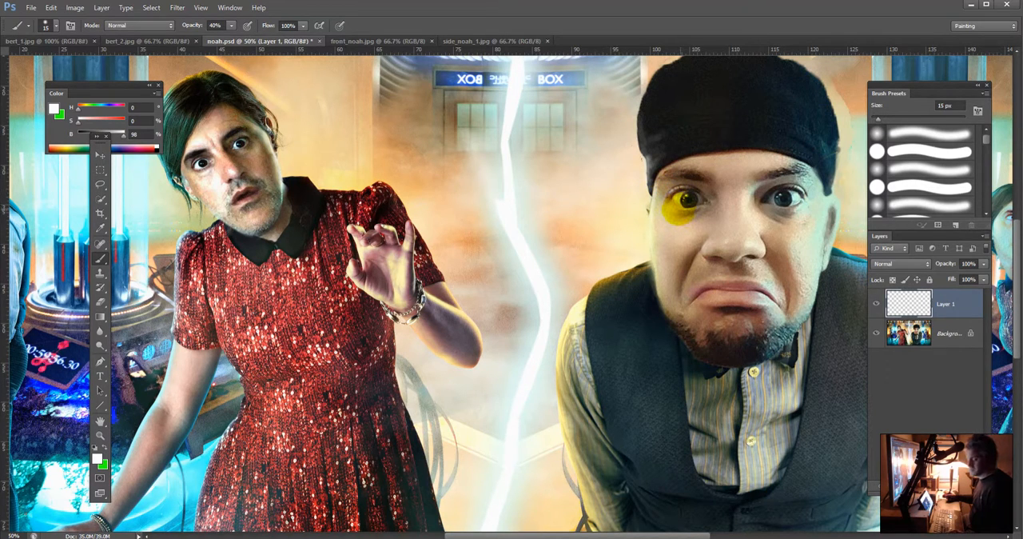
key("1")
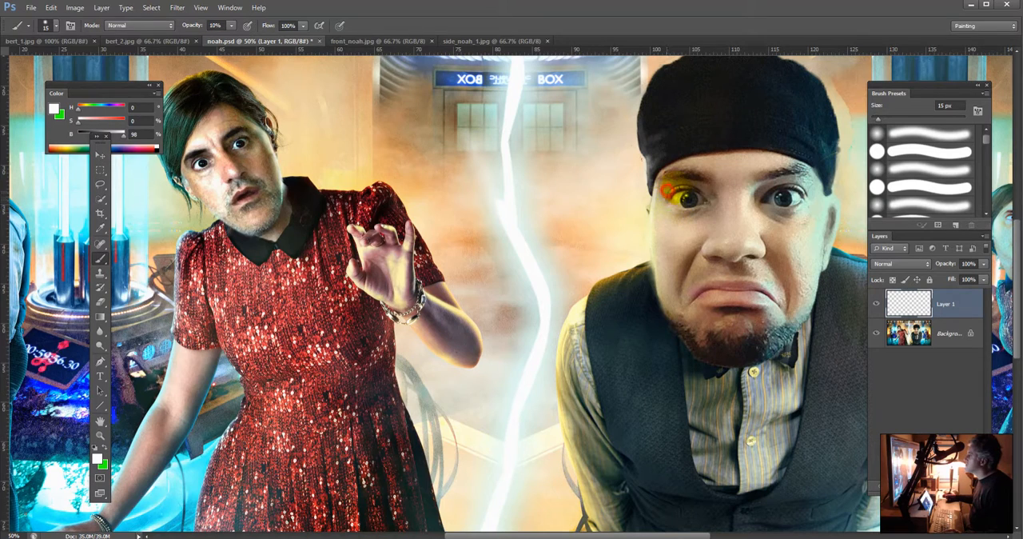
mouse_move(668, 192)
left_mouse_down()
mouse_move(693, 230)
mouse_move(661, 238)
mouse_move(656, 210)
mouse_move(655, 243)
left_mouse_up()
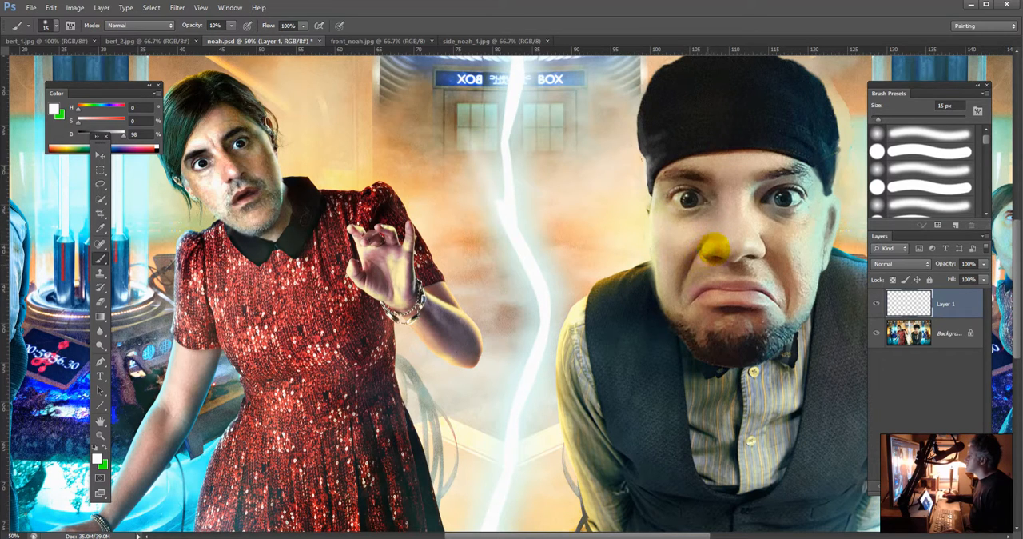
Step: Touch up the side of the vested man's nose with a reddish brown and other tones sampled around the nostril
left_click(708, 255, "alt")
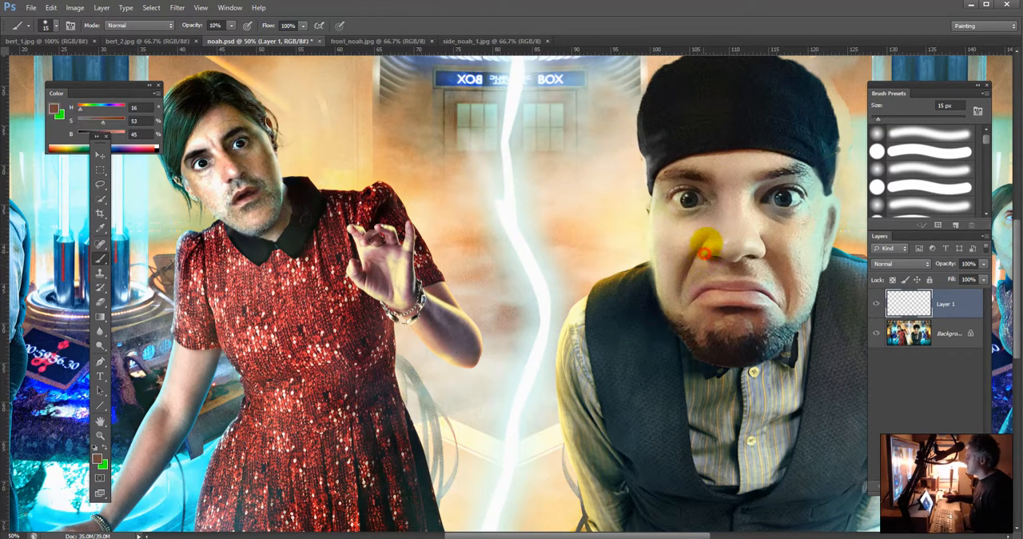
left_click_drag(707, 243, 704, 254)
left_click(709, 249, "alt")
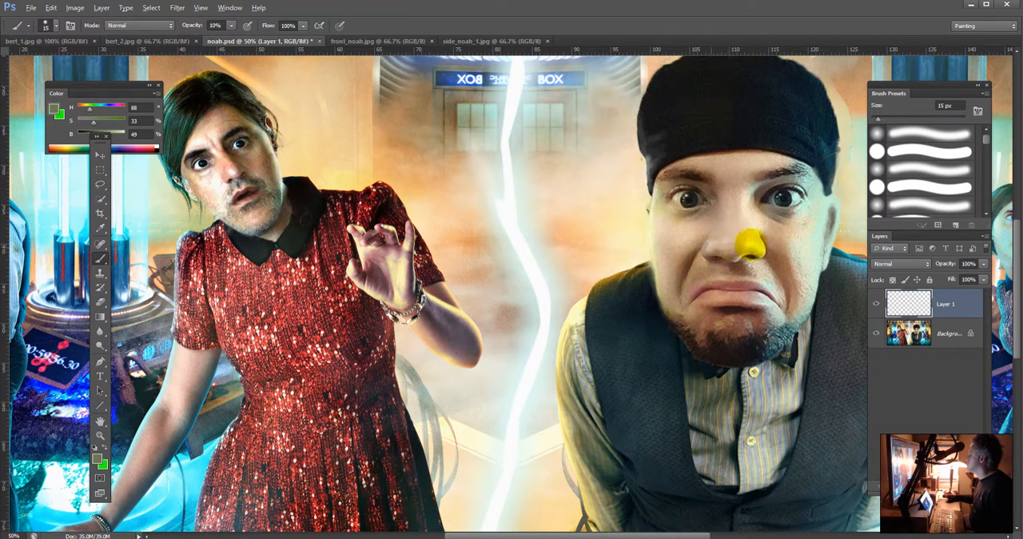
left_click(742, 239, "alt")
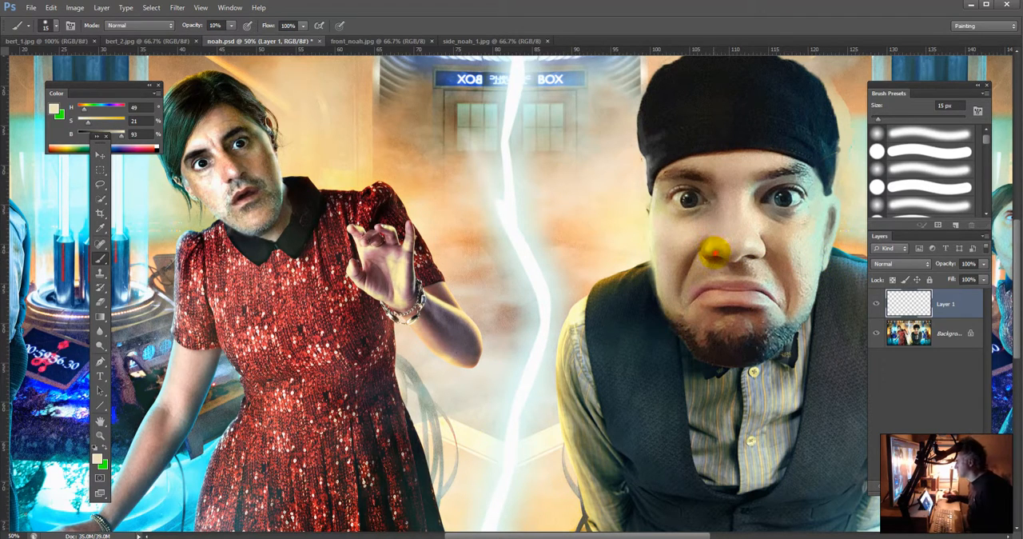
left_click(717, 250, "alt")
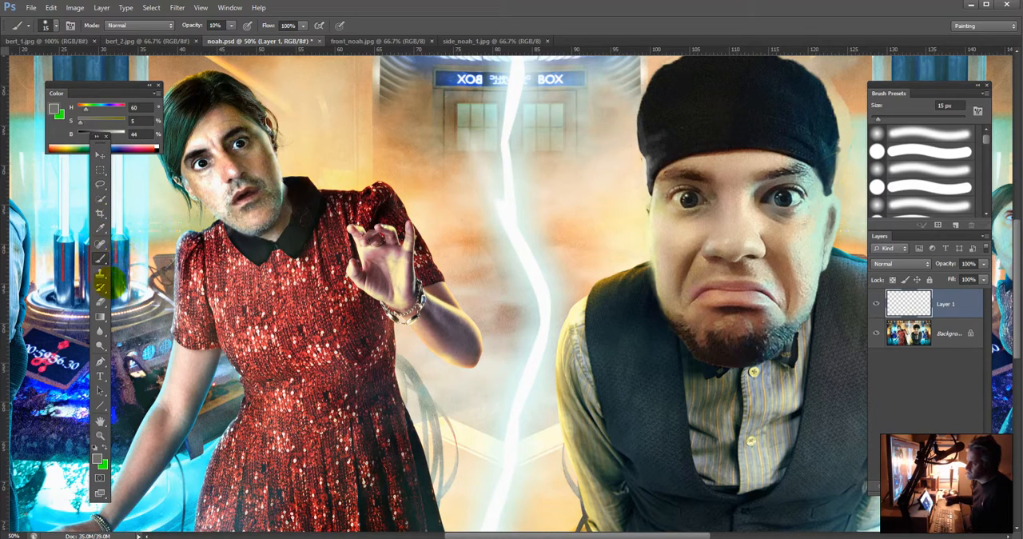
Step: Paint the inside of the vested man's ear with the 15 px brush, using brown tones sampled from the red-dressed figure's ear
left_click(101, 301)
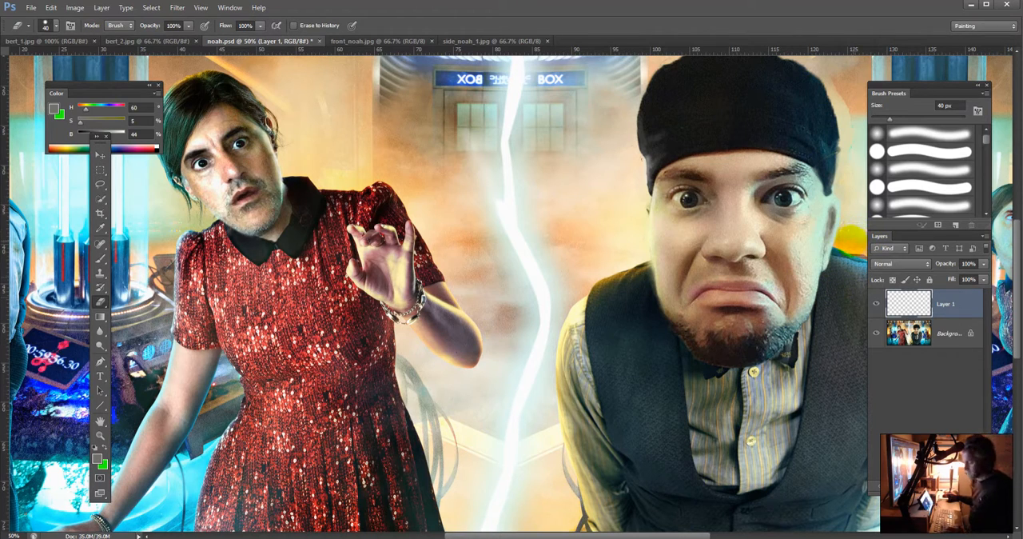
key("b")
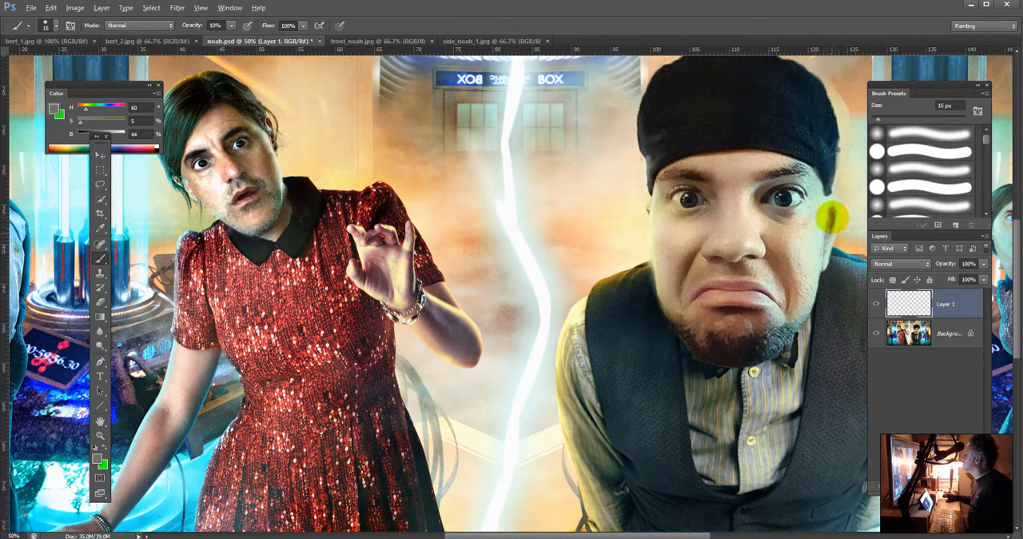
left_click(832, 216, "alt")
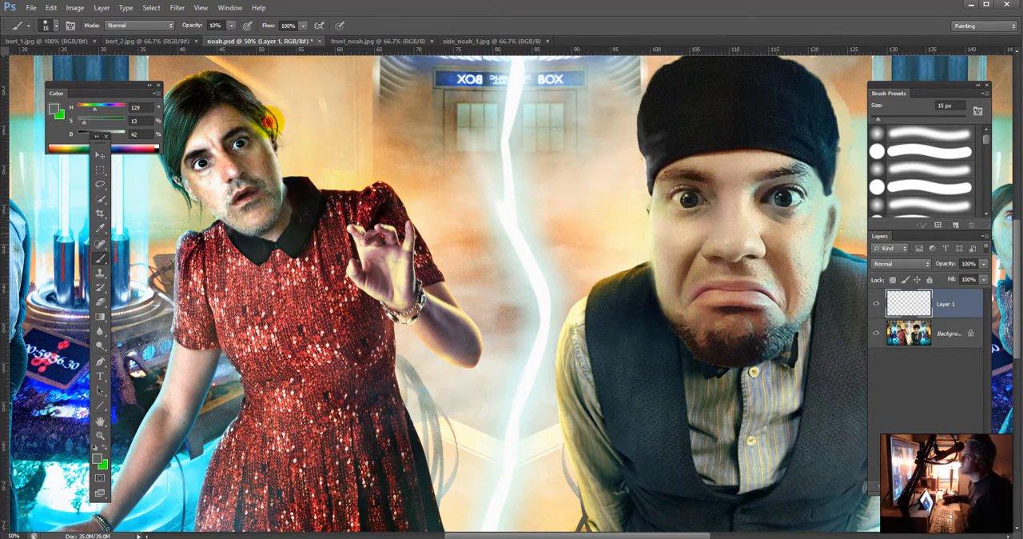
left_click(832, 212, "alt")
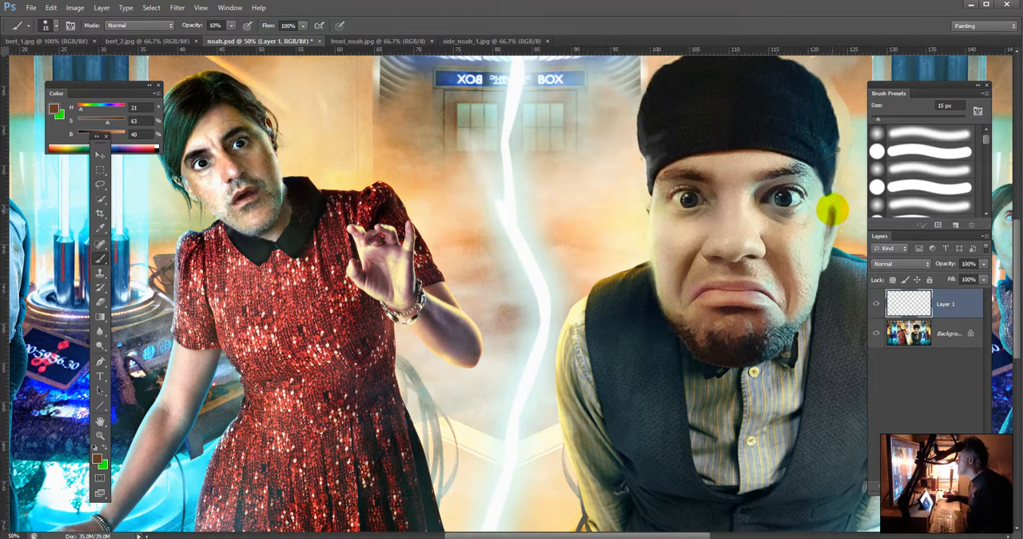
left_click_drag(832, 209, 833, 224)
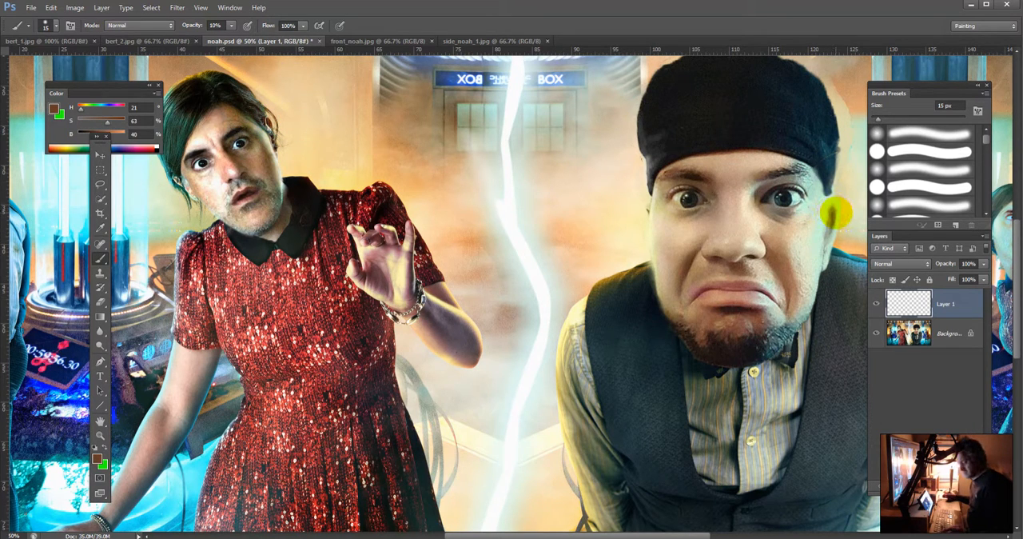
left_click(829, 210, "alt")
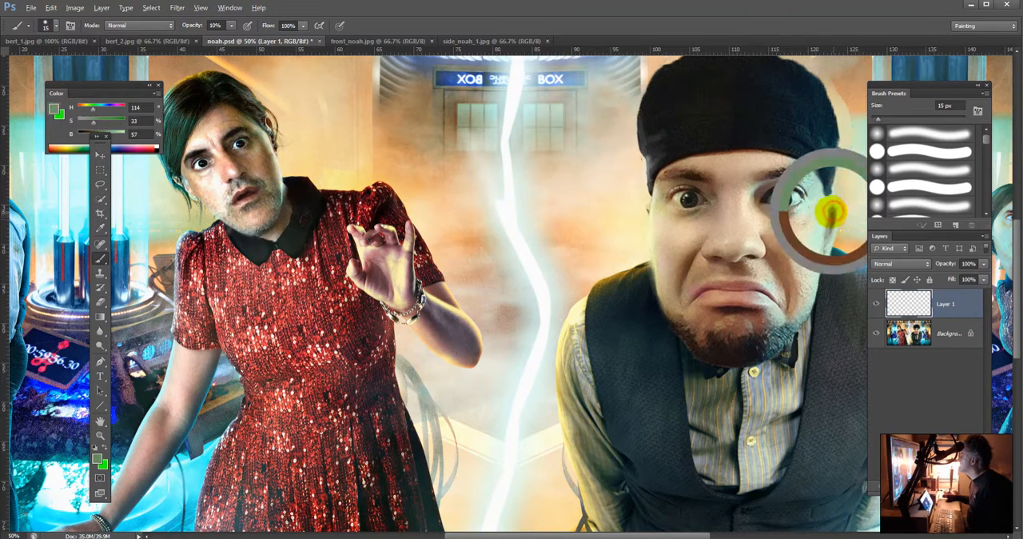
left_click(270, 122, "alt")
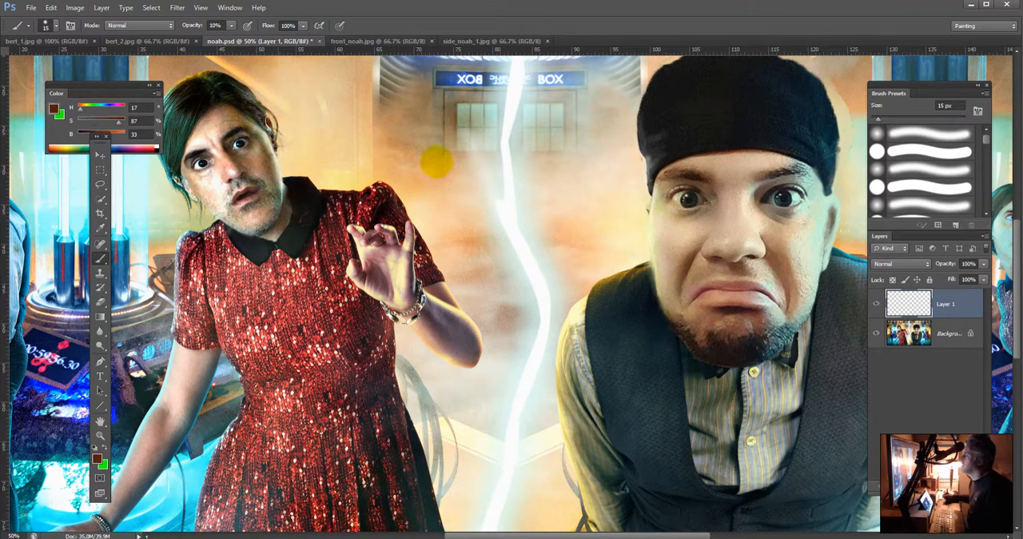
Step: Refine the outer edge of the vested man's ear using light cream and green tones sampled from the adjacent background
left_click(848, 199, "alt")
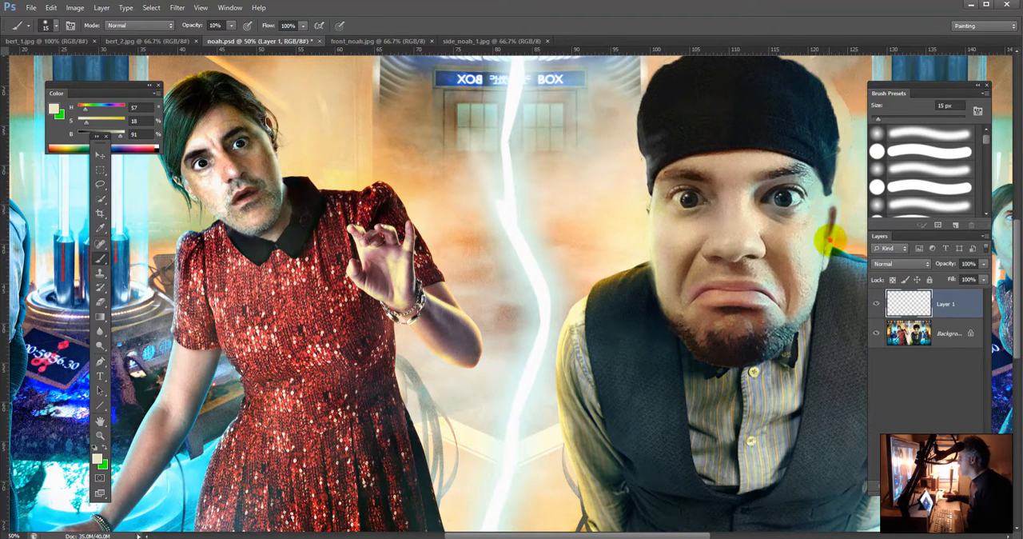
left_click(831, 220, "alt")
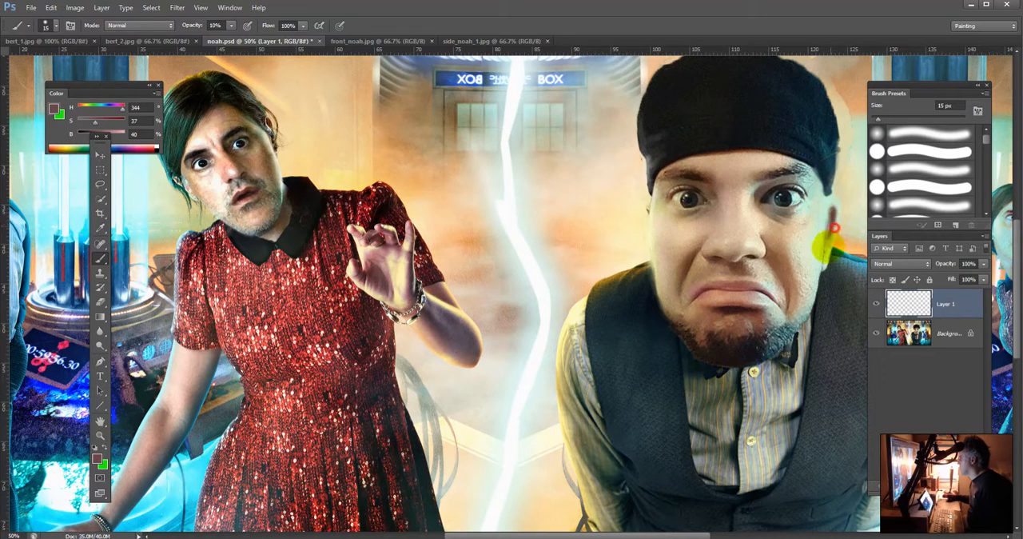
left_click_drag(832, 230, 842, 204)
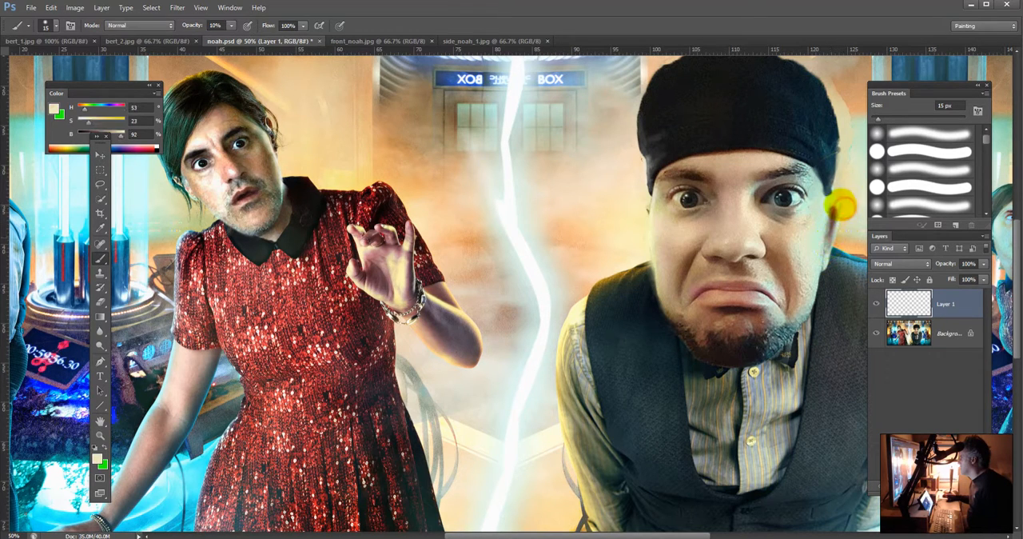
left_click(843, 203, "alt")
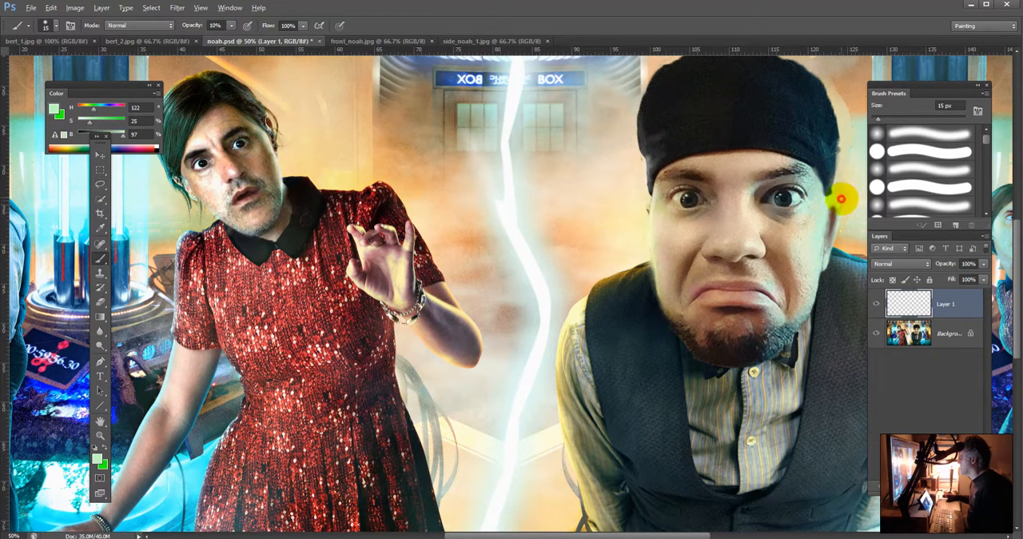
left_click(841, 200, "alt")
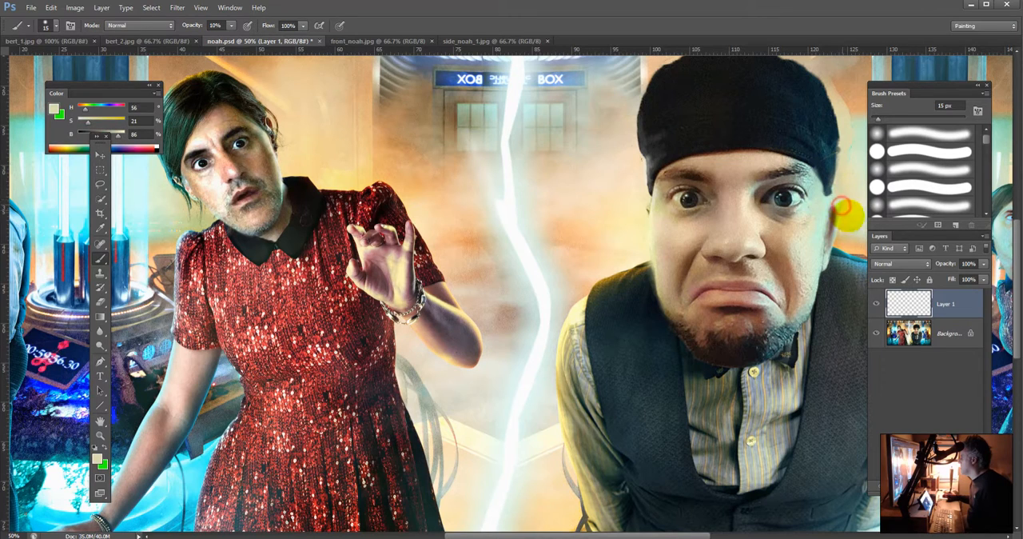
Step: Touch up the vested man's earlobe and the adjoining jaw edge with reddish brown and pale pink tones sampled nearby
left_click(825, 202, "alt")
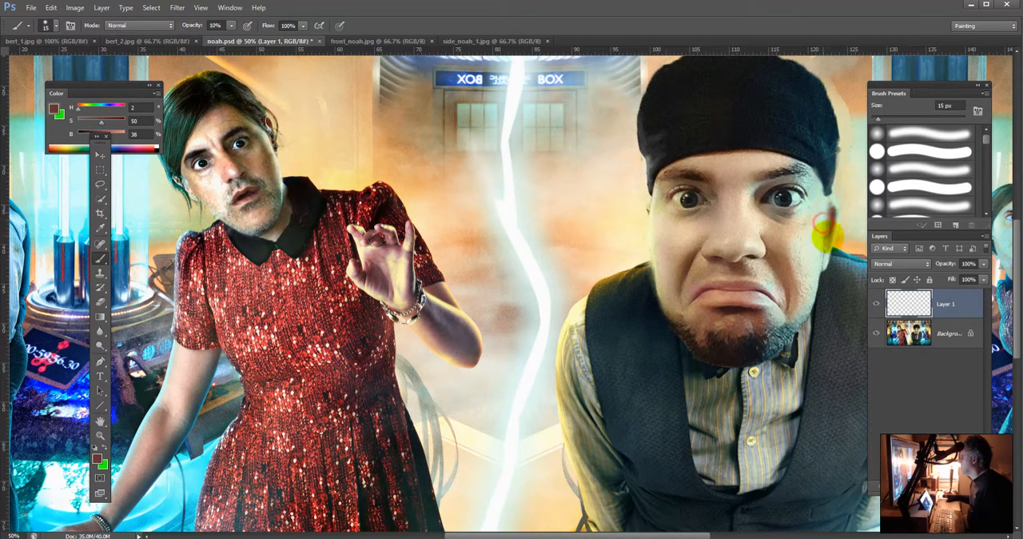
left_click_drag(827, 238, 822, 266)
left_click_drag(824, 247, 817, 268)
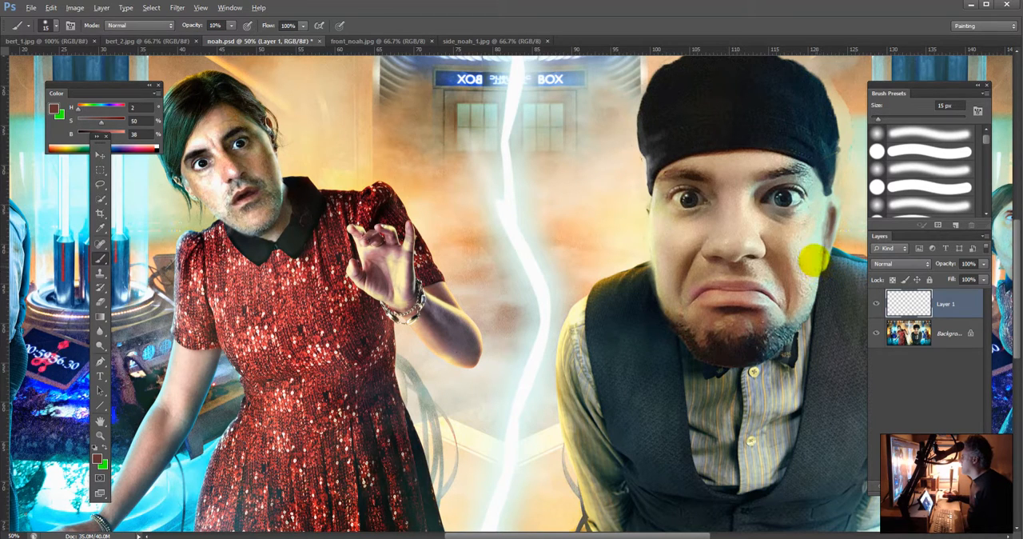
left_click(812, 259, "alt")
left_click(823, 264)
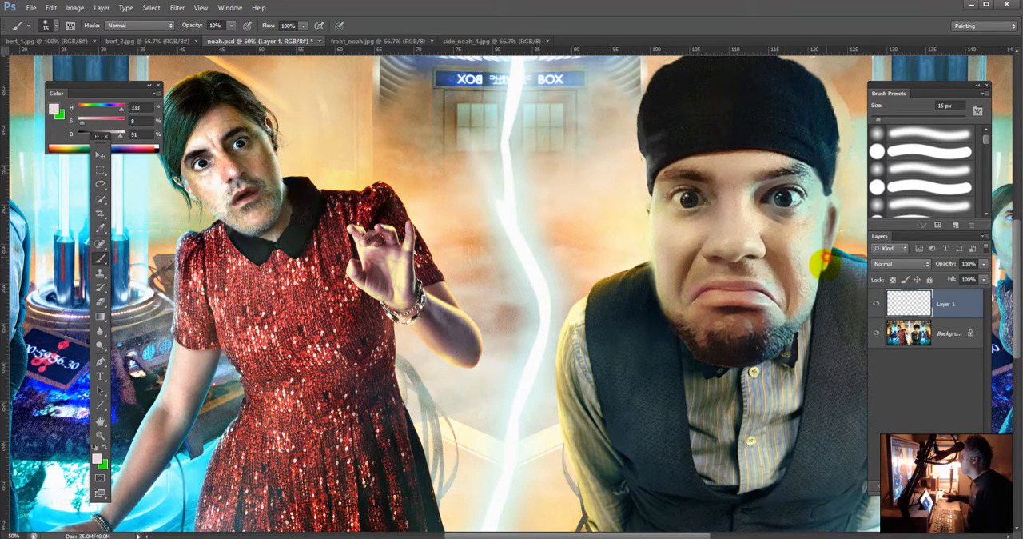
Step: Darken the vested man's ear from below the lobe up to the cap with a dark blue-grey sampled beside the lobe
left_click(822, 268, "alt")
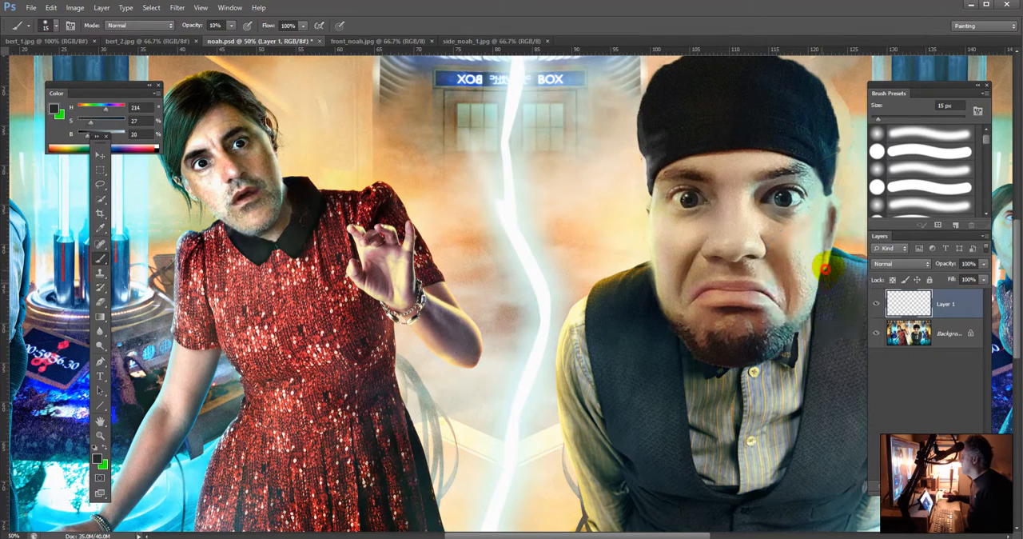
left_click_drag(824, 269, 820, 266)
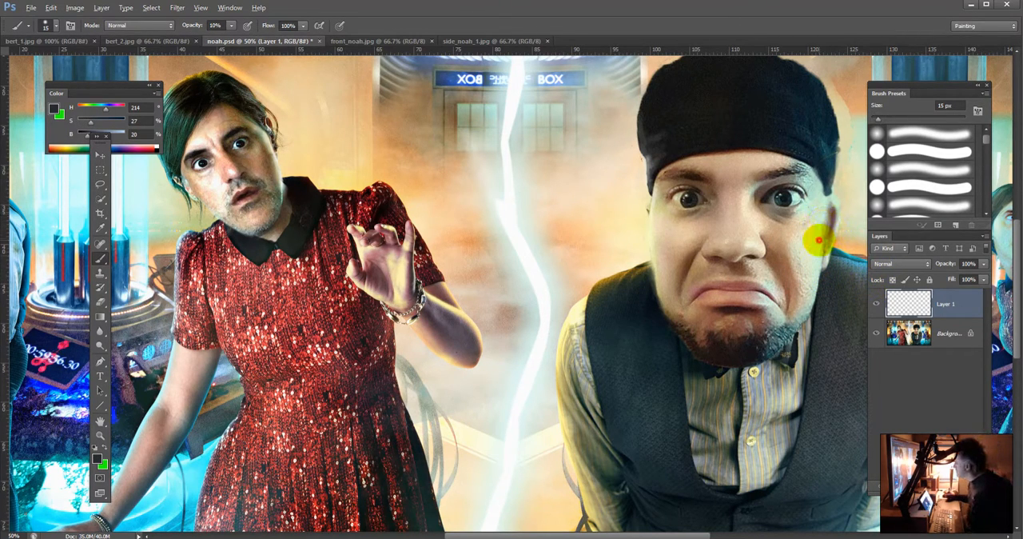
left_click(824, 211, "alt")
mouse_move(824, 210)
left_mouse_down()
mouse_move(822, 233)
mouse_move(818, 201)
mouse_move(834, 203)
mouse_move(824, 185)
left_mouse_up()
Step: Paint a faint glow along the cap's edge above the vested man's ear, using pale green, pale cyan and cream tones sampled from the background
left_click(854, 152, "alt")
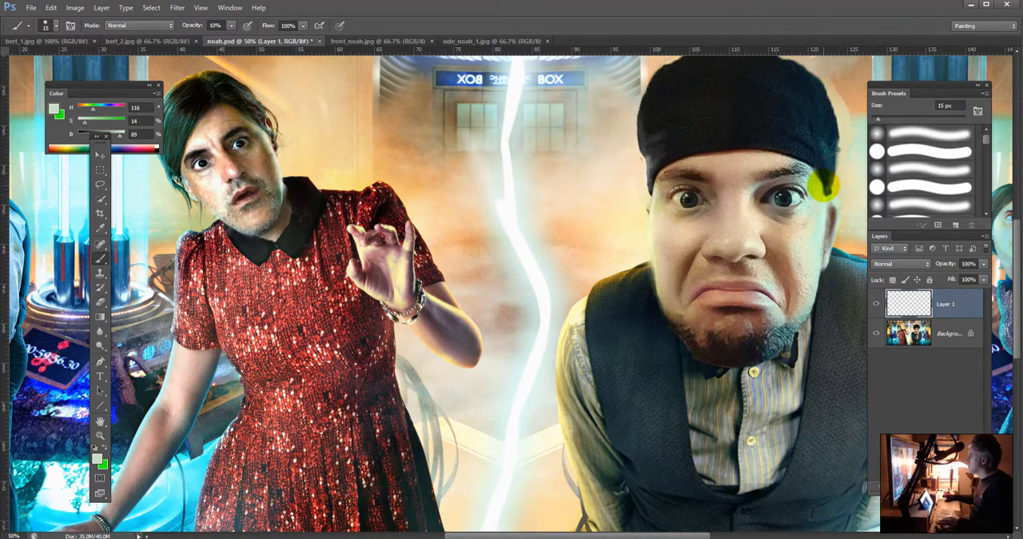
key("ctrl+minus")
left_click(772, 208, "alt")
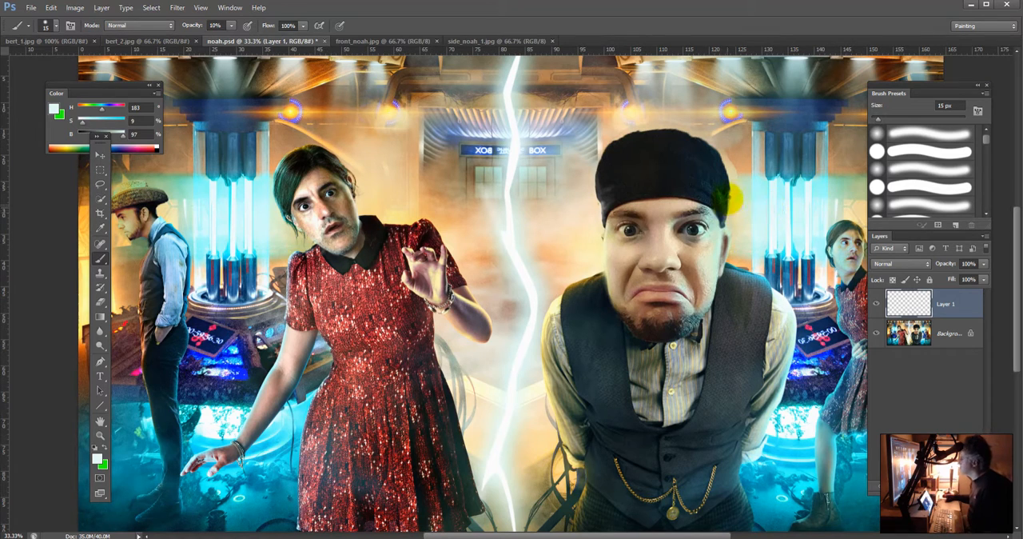
mouse_move(730, 192)
left_mouse_down()
mouse_move(725, 173)
mouse_move(728, 185)
left_mouse_up()
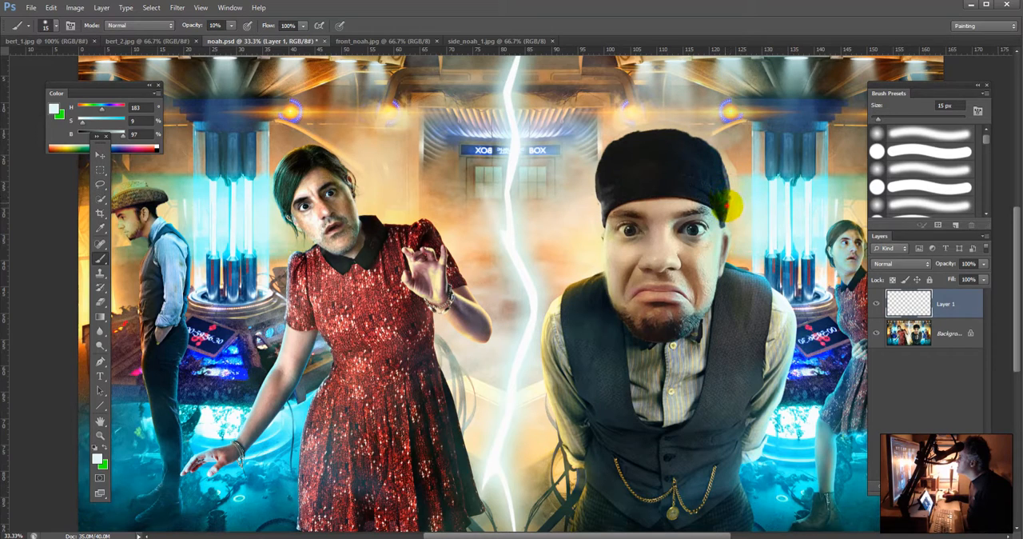
mouse_move(728, 205)
left_mouse_down()
mouse_move(725, 217)
mouse_move(729, 208)
left_mouse_up()
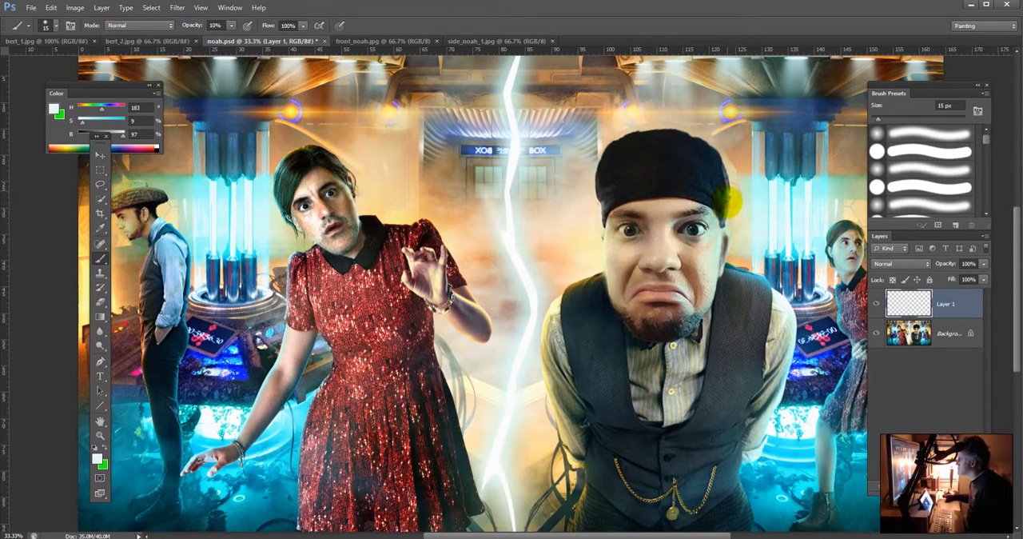
mouse_move(723, 213)
left_mouse_down()
mouse_move(723, 226)
mouse_move(724, 217)
left_mouse_up()
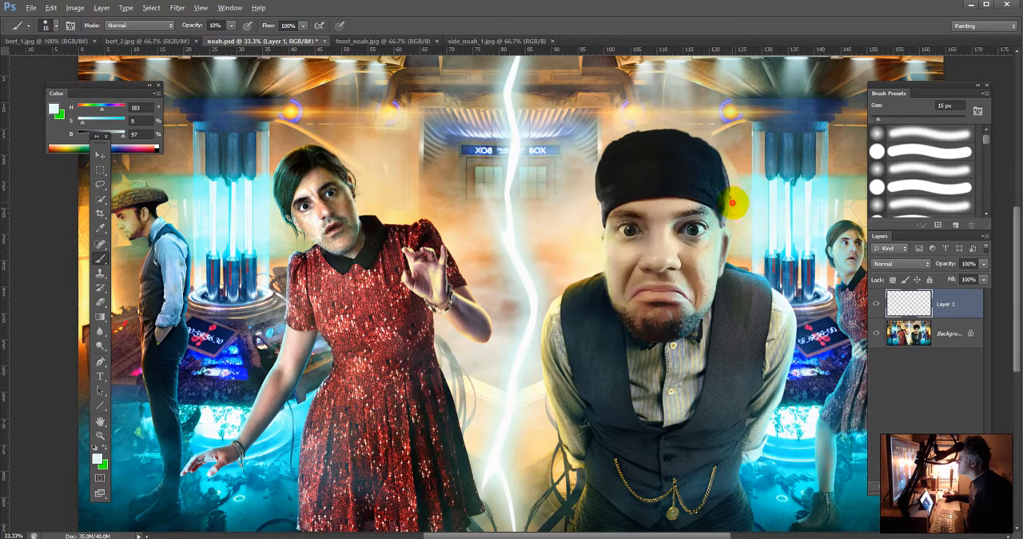
left_click(732, 196, "alt")
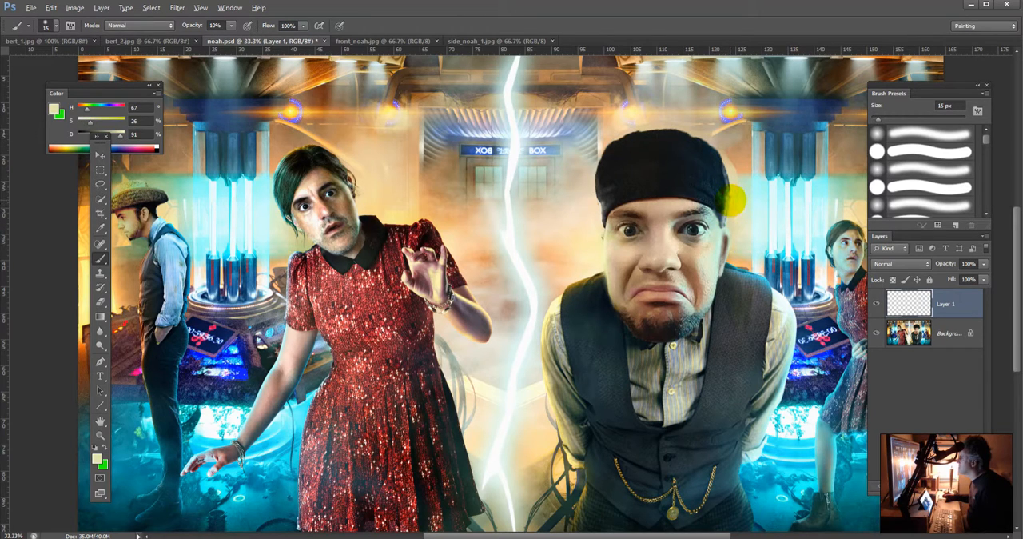
Step: Set the brush to 90% opacity and 50 px, with an orange sampled from the background beside the cap
key("9")
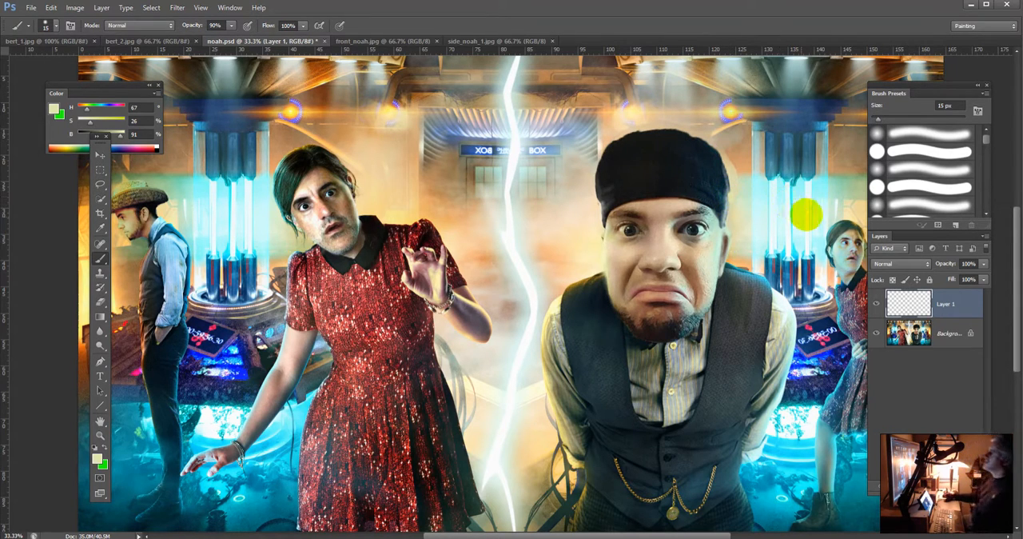
left_click(742, 160, "alt")
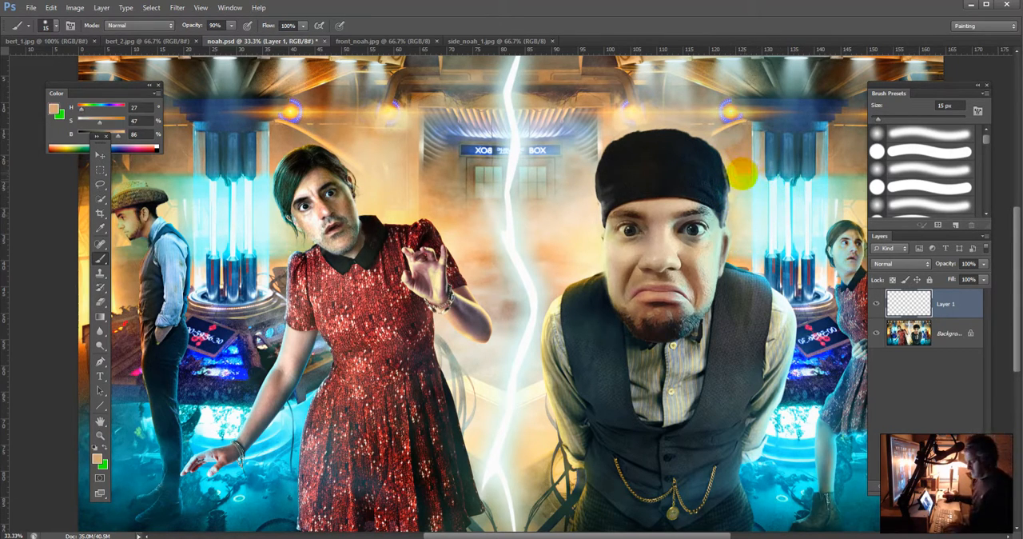
key("bracketright")
key("bracketright")
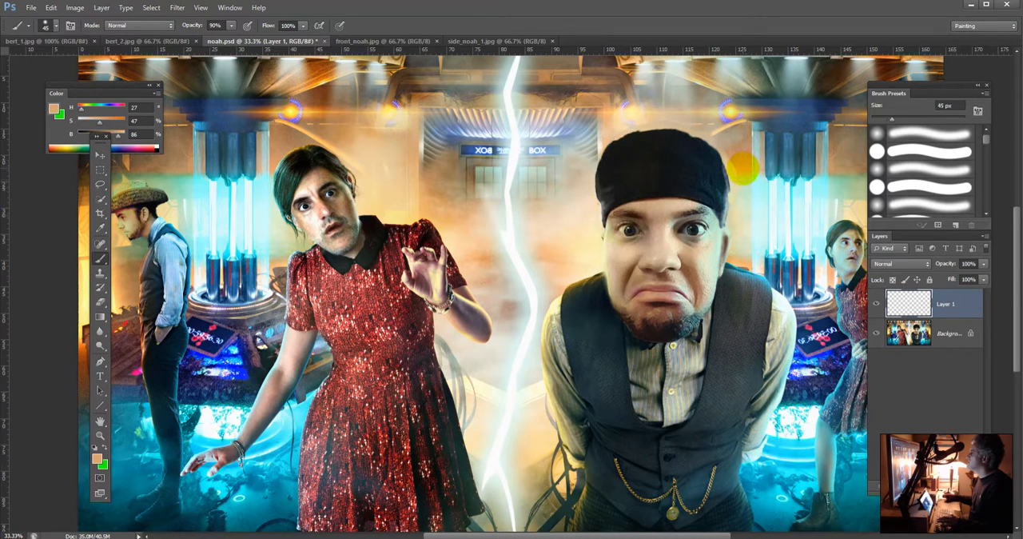
key("bracketright")
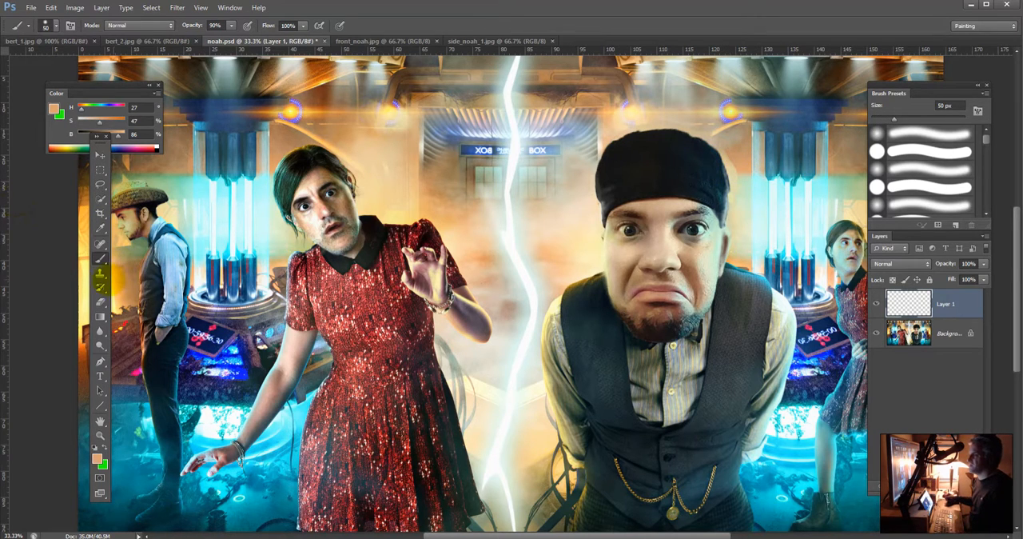
Step: Switch to the Clone Stamp tool and enlarge its tip to 45 px
left_click(100, 273)
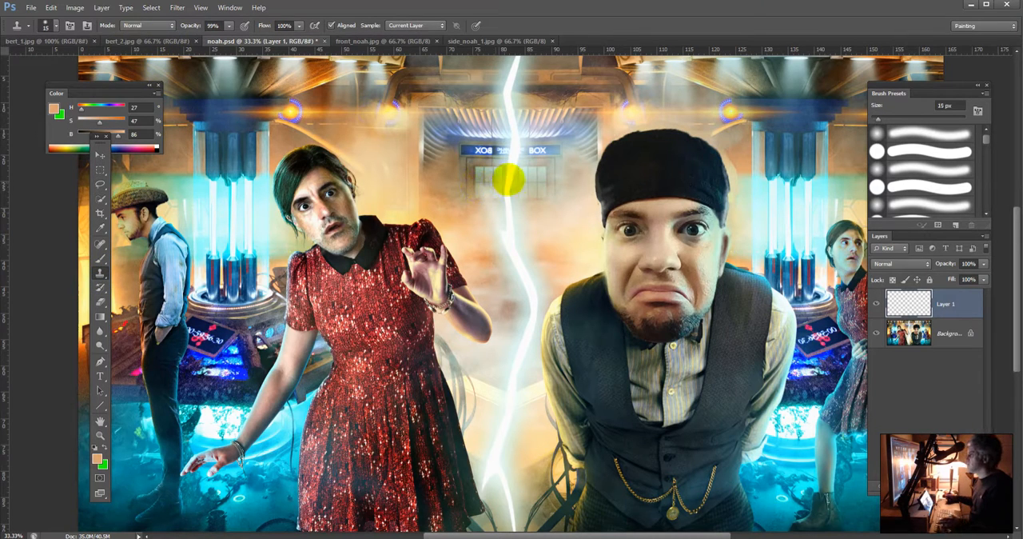
key("bracketleft")
key("bracketright")
key("bracketright")
key("bracketright")
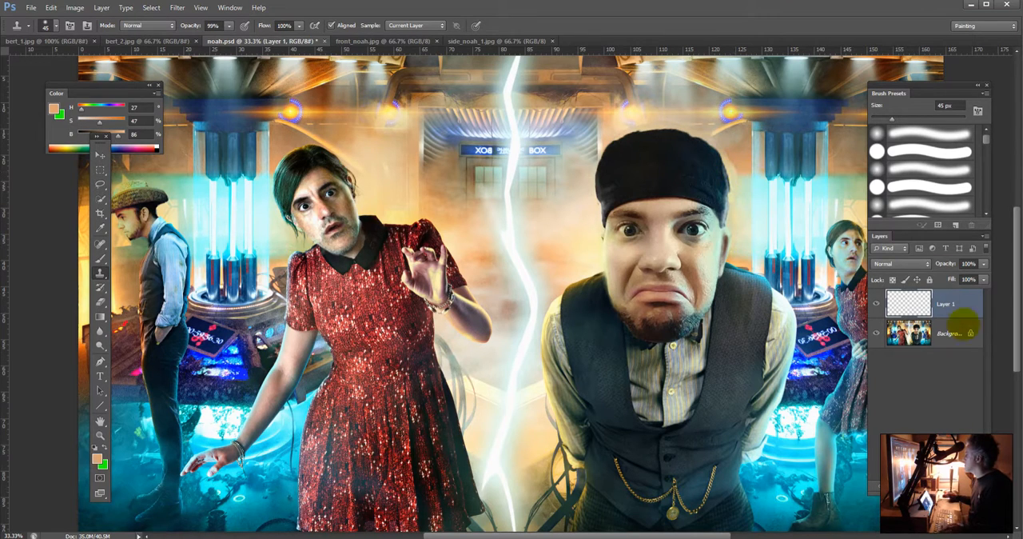
Step: Darken the red-dressed figure's nose and mouth area on the Background layer with the Burn tool, midtones range, 30% exposure and Protect Tones off
left_click(928, 331)
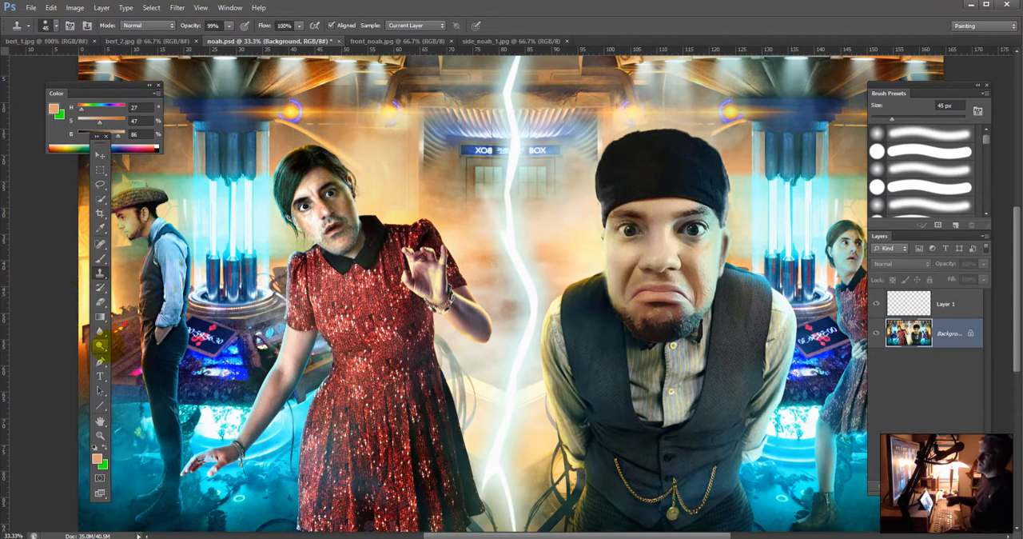
left_click(100, 346)
left_click(136, 354)
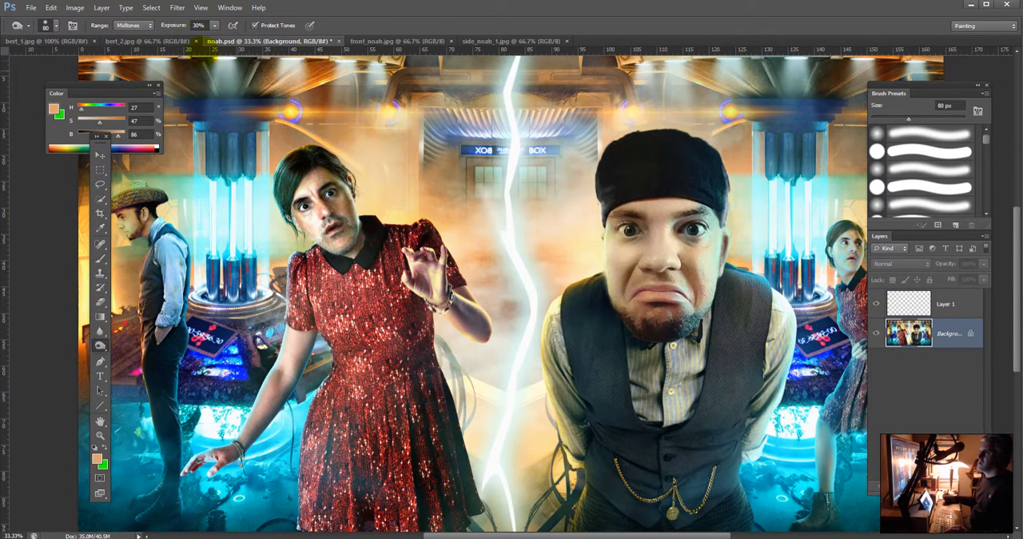
left_click(255, 25)
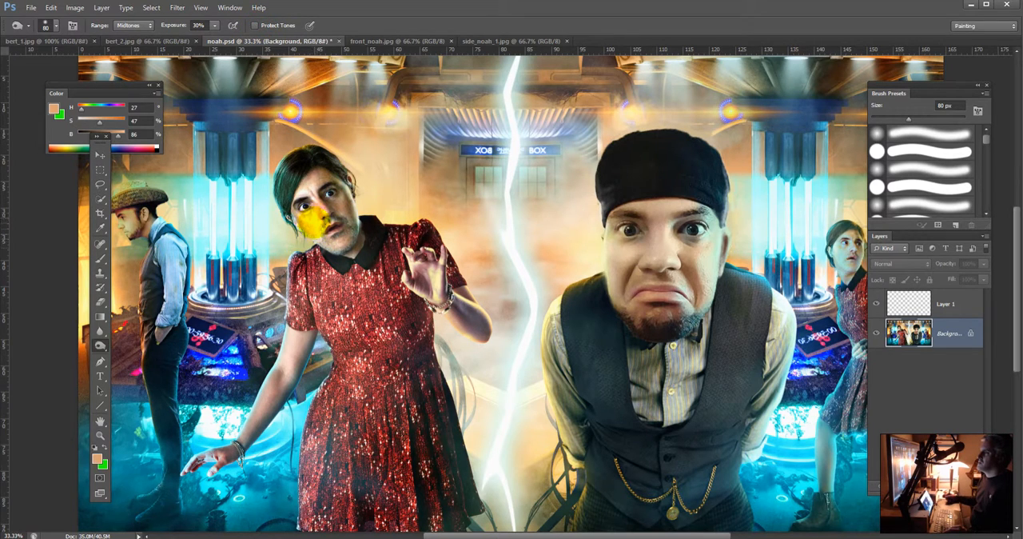
left_click(317, 214)
mouse_move(316, 214)
left_mouse_down()
mouse_move(304, 212)
mouse_move(336, 237)
left_mouse_up()
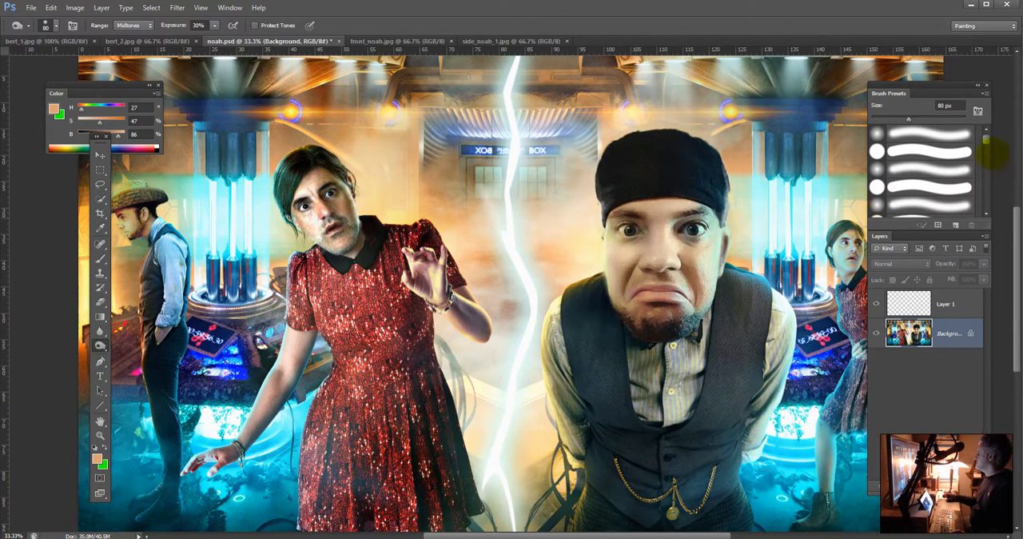
Step: Flatten all layers of noah.psd into a single background, showing the Layers panel on its own beside the vested man
double_click(987, 233)
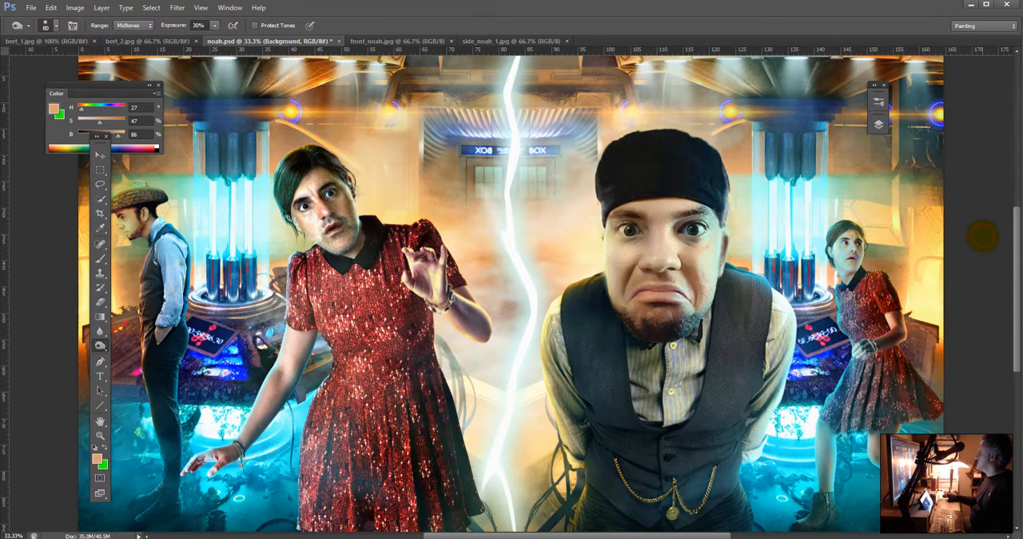
left_click(229, 7)
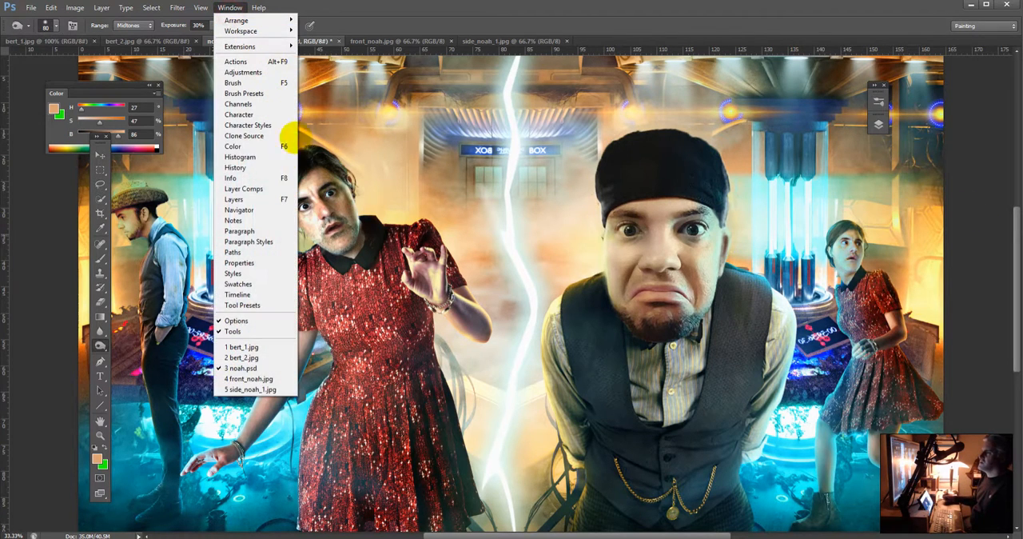
left_click(236, 199)
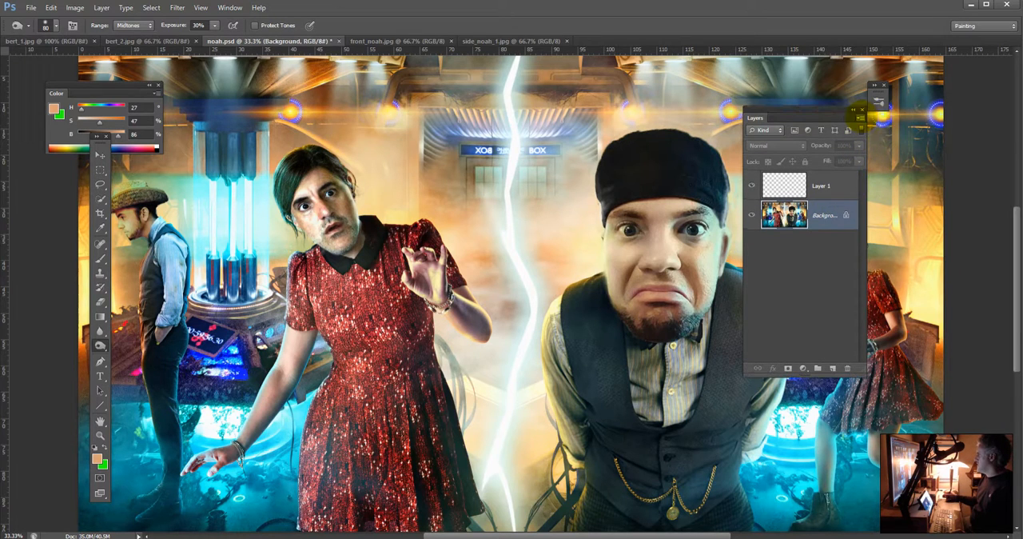
left_click(859, 117)
left_click(895, 325)
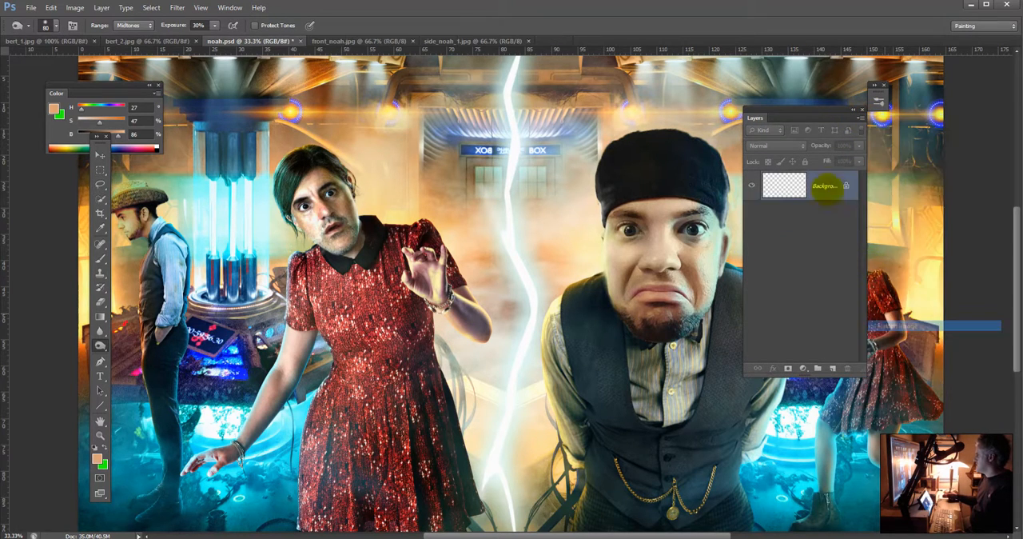
left_click_drag(804, 109, 905, 162)
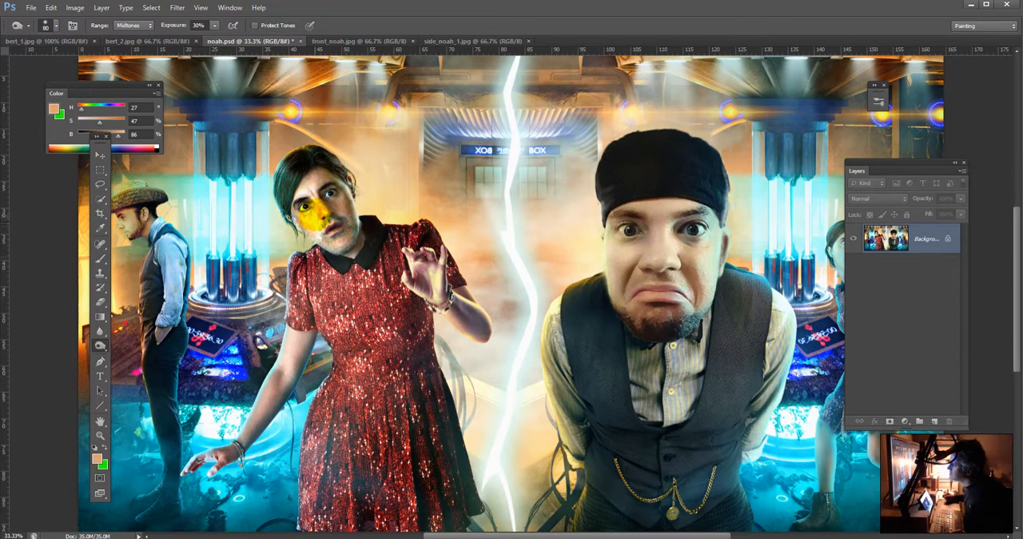
Step: Burn the red-dressed figure's nose and cheek with the range set to Highlights and Protect Tones on
left_click(132, 25)
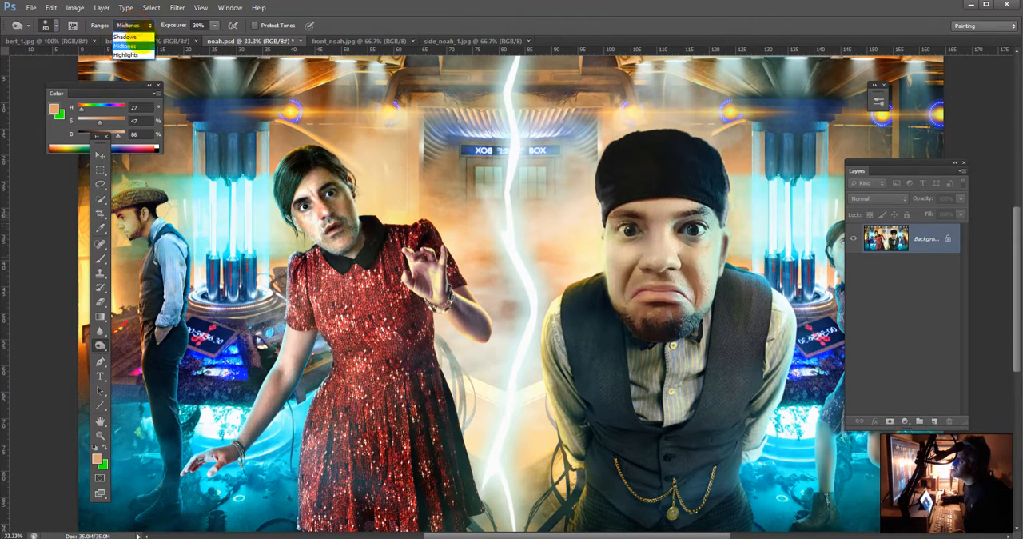
left_click(125, 54)
left_click(255, 25)
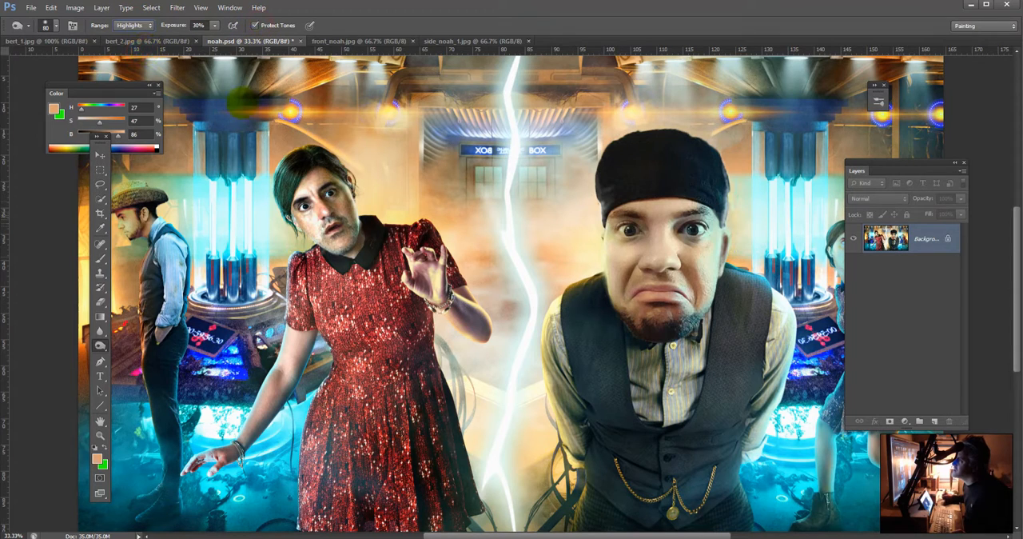
left_click_drag(328, 221, 316, 221)
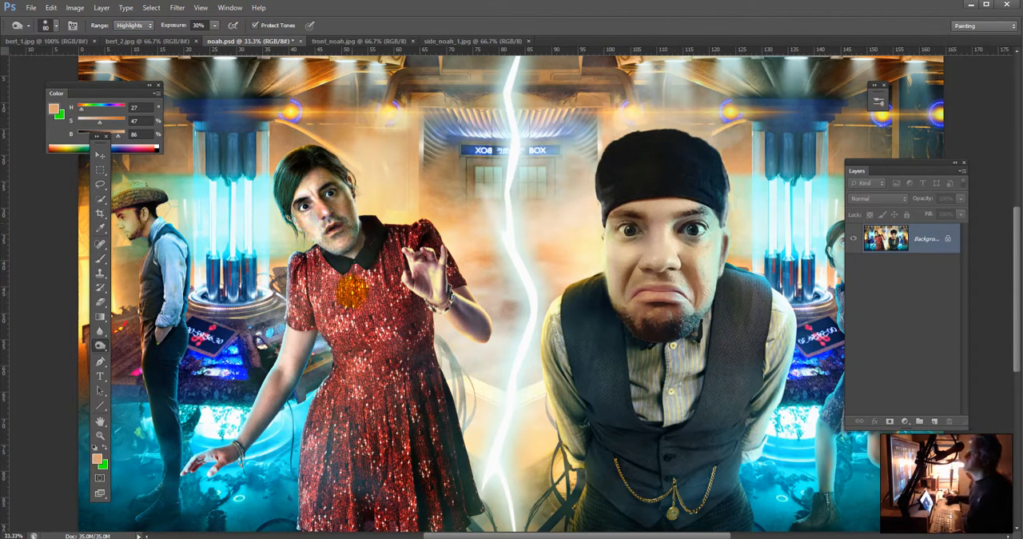
Step: Touch up the red-dressed figure's nose with the Brush at 20% opacity, using pink and peach tones sampled from the face
key("b")
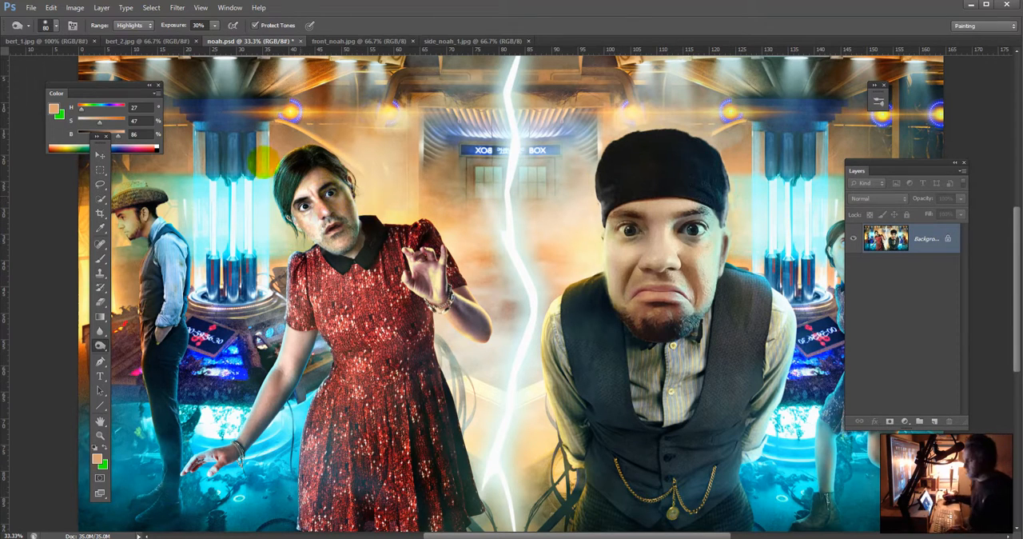
left_click(313, 220, "alt")
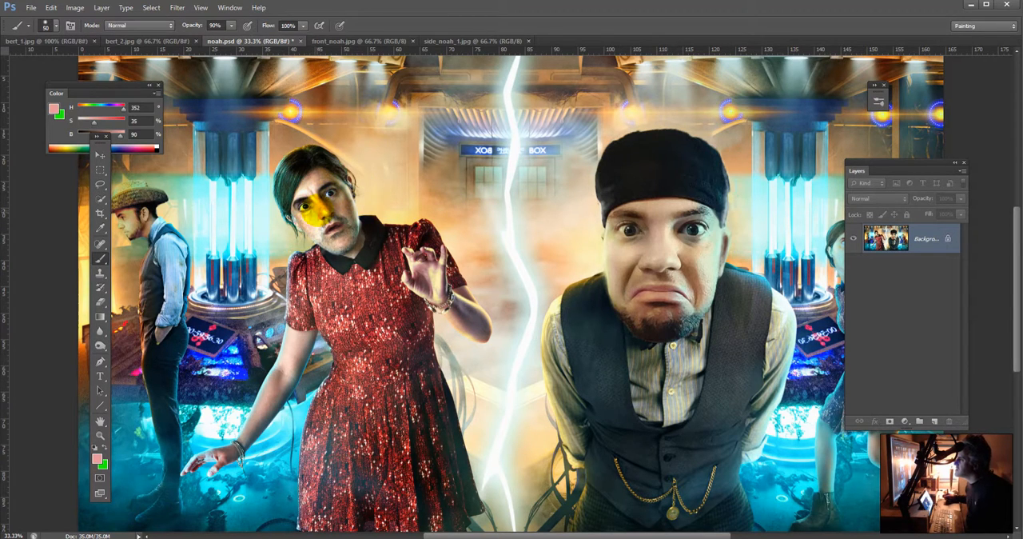
left_click(317, 212, "alt")
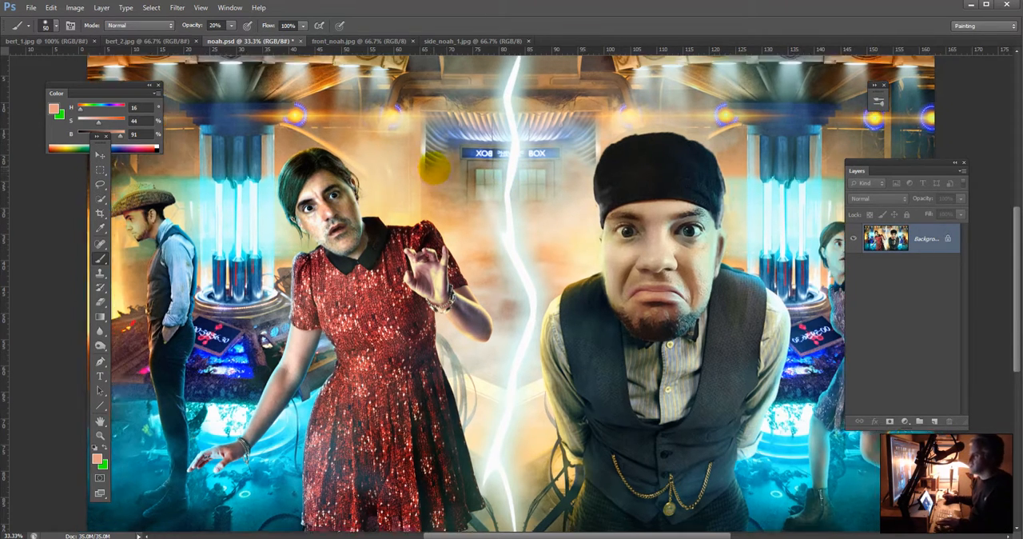
Step: Touch up the vested man's temple and hat edge with a 15 px Brush at 20% opacity, using tones sampled from the surrounding area
key("ctrl+minus")
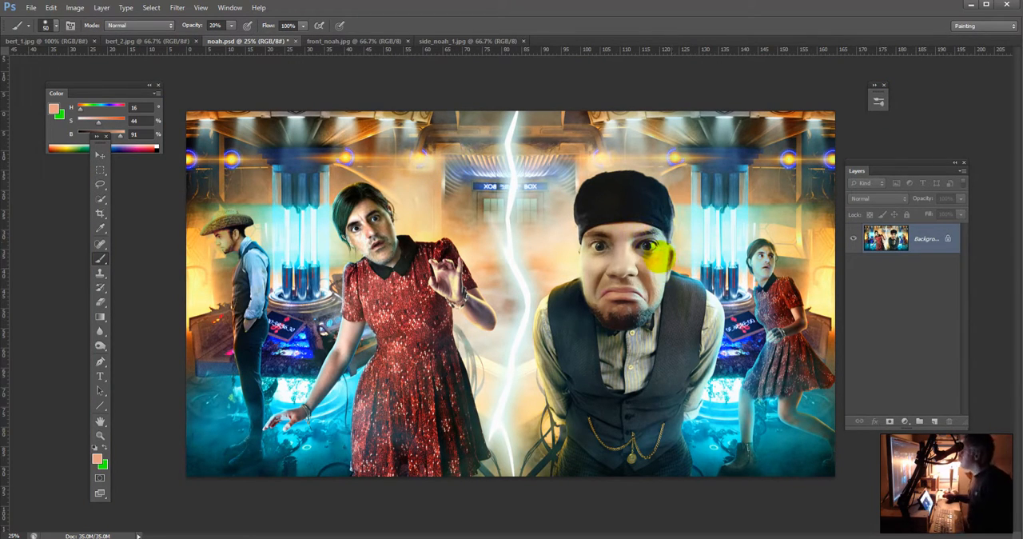
left_click(693, 241, "alt")
key("bracketleft")
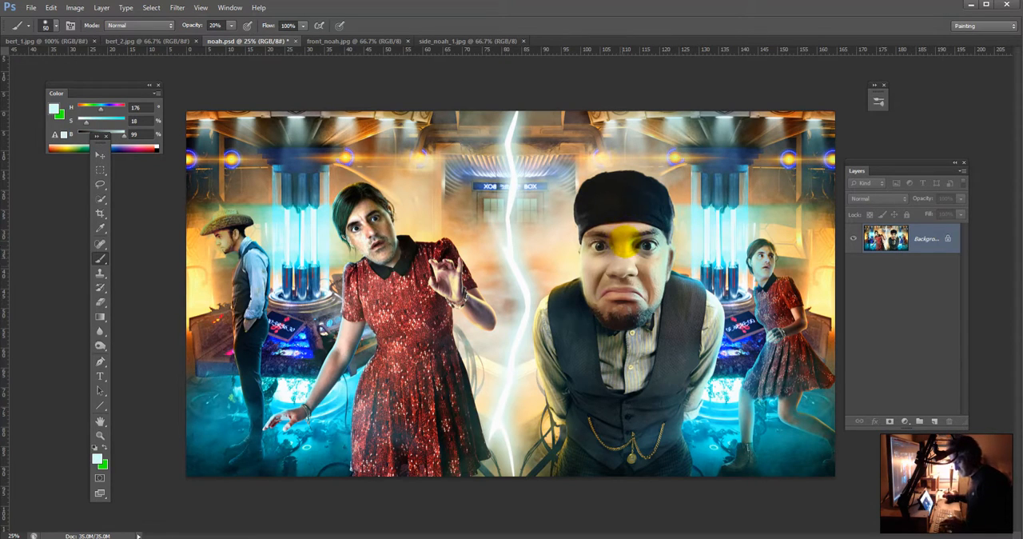
key("bracketleft")
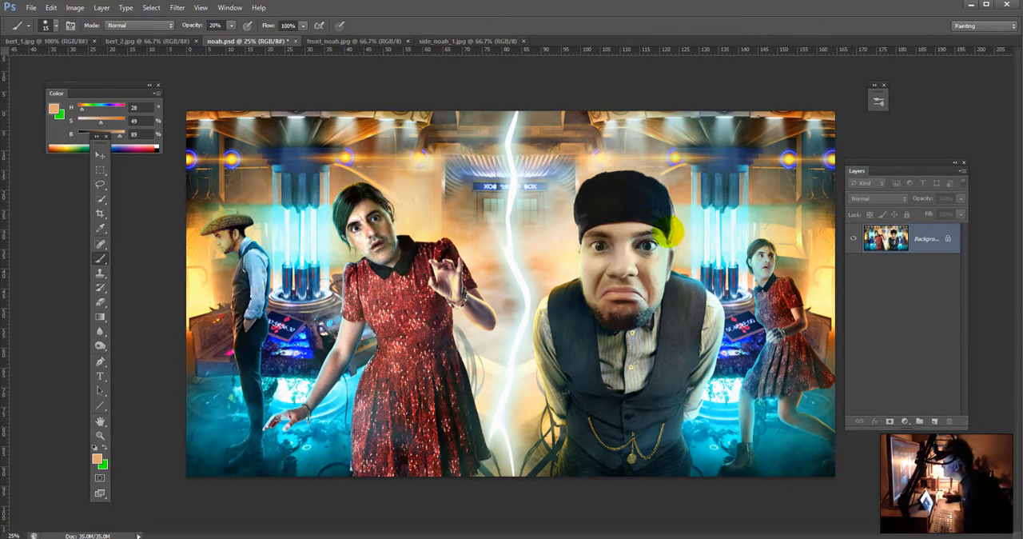
left_click(667, 234, "alt")
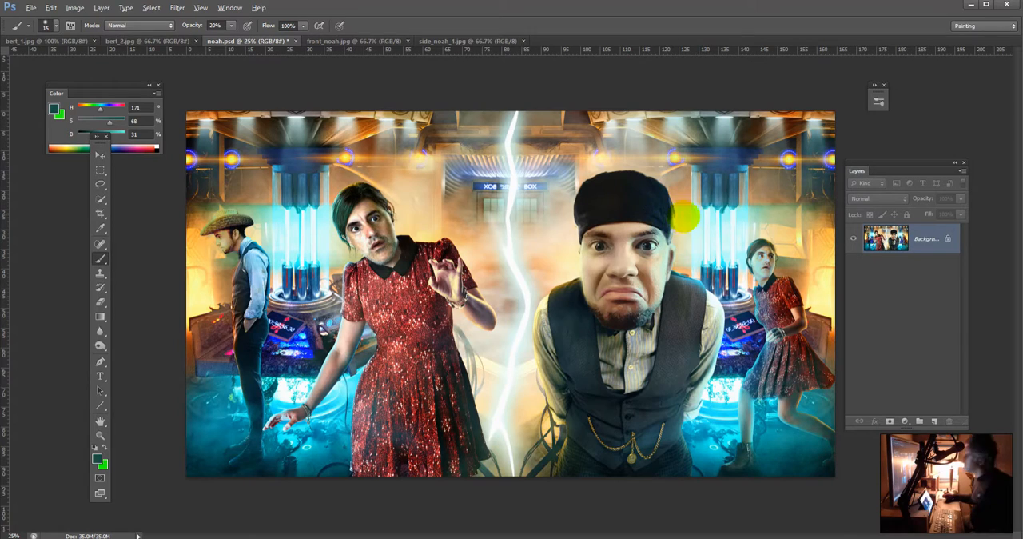
left_click(678, 213, "alt")
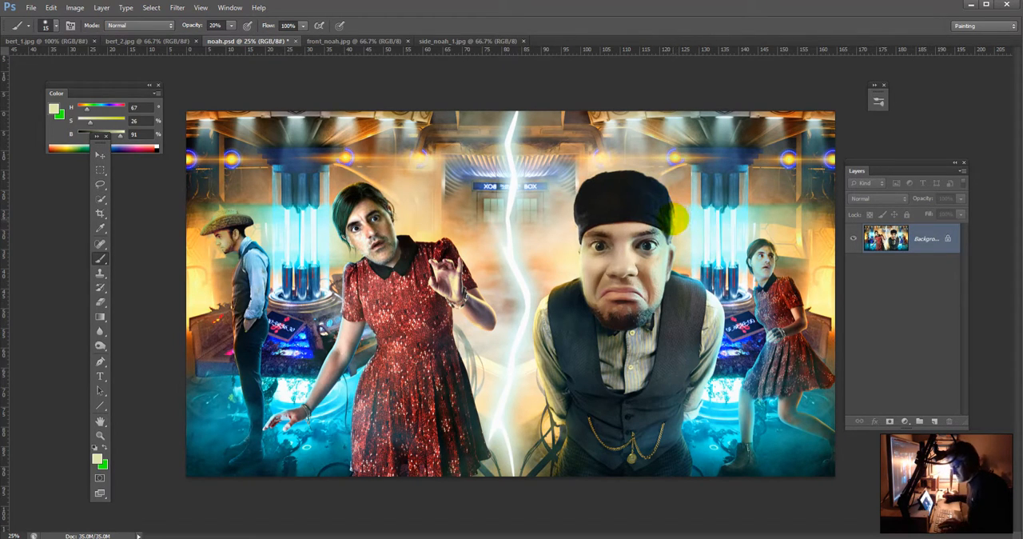
Step: Paint pale yellow sampled from the backdrop along the edge of the vested man's hat with the Brush at 99% opacity
key("9")
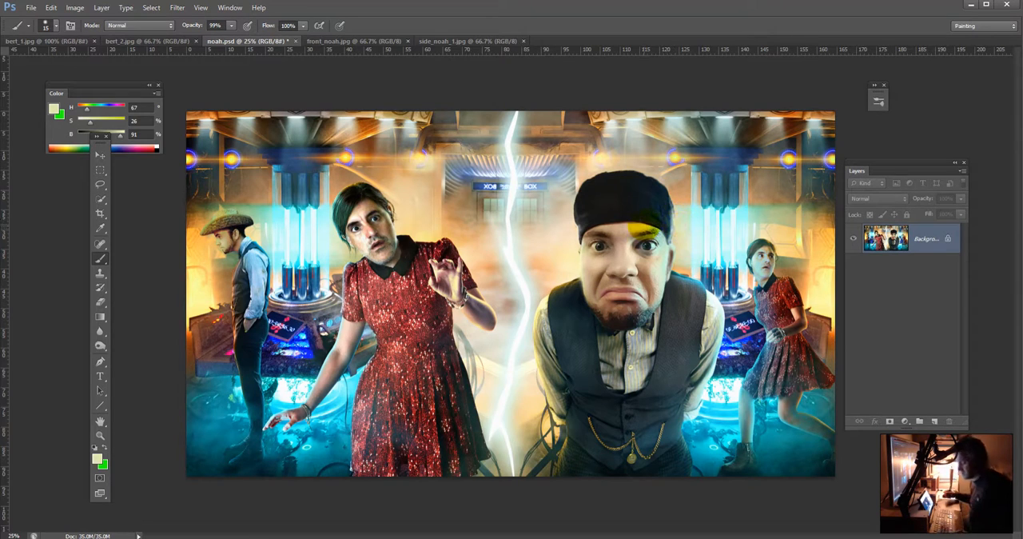
left_click_drag(693, 201, 708, 218)
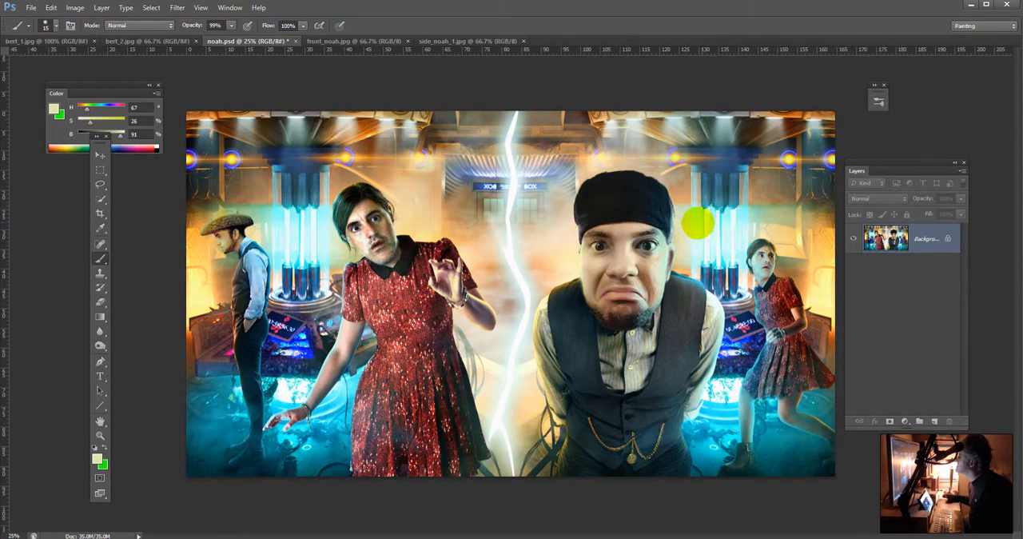
left_click(675, 218, "alt")
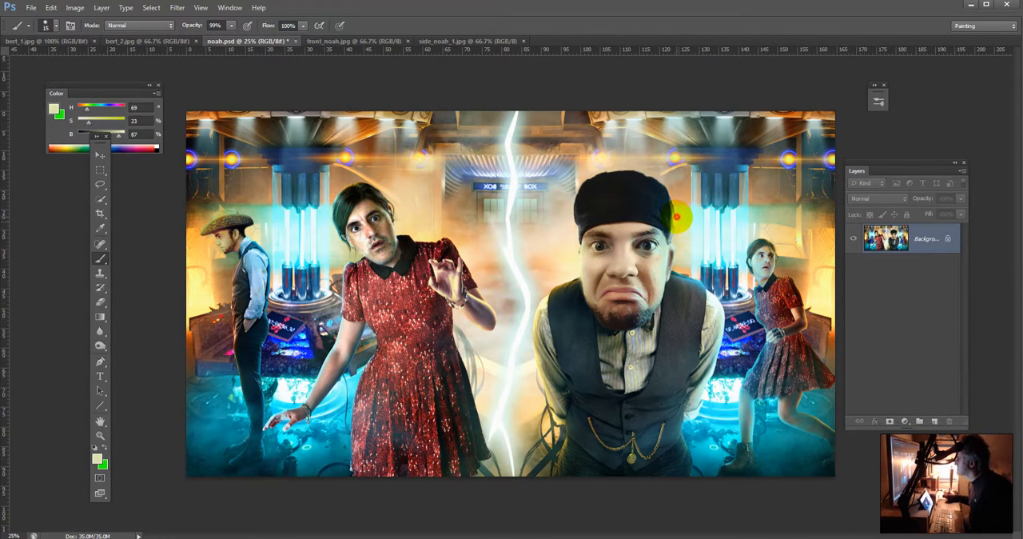
left_click(675, 217, "alt")
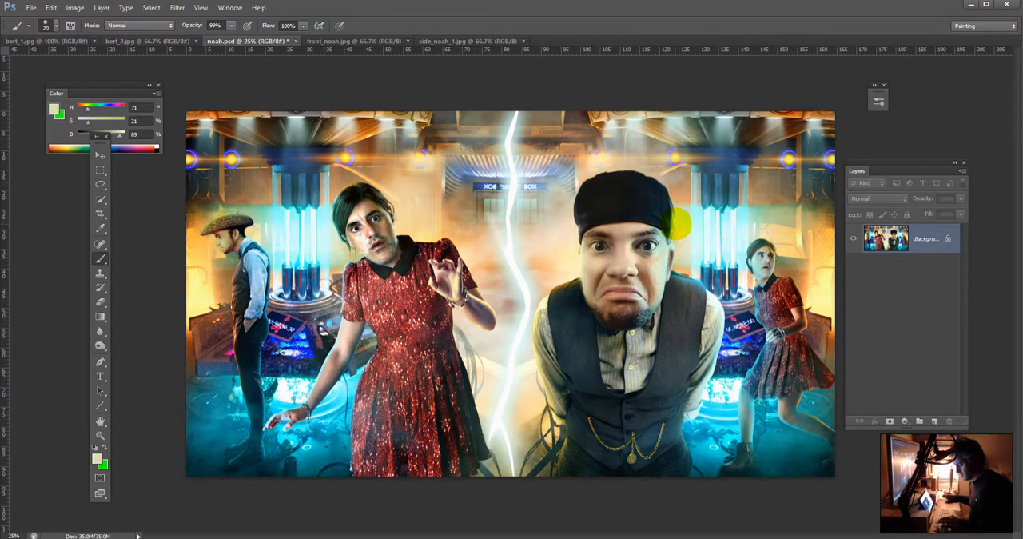
Step: Soften the edge between the vested man's hat and the backdrop with a 25 px Brush at 30% opacity in sampled pale yellow
key("bracketright")
key("3")
right_click(676, 209)
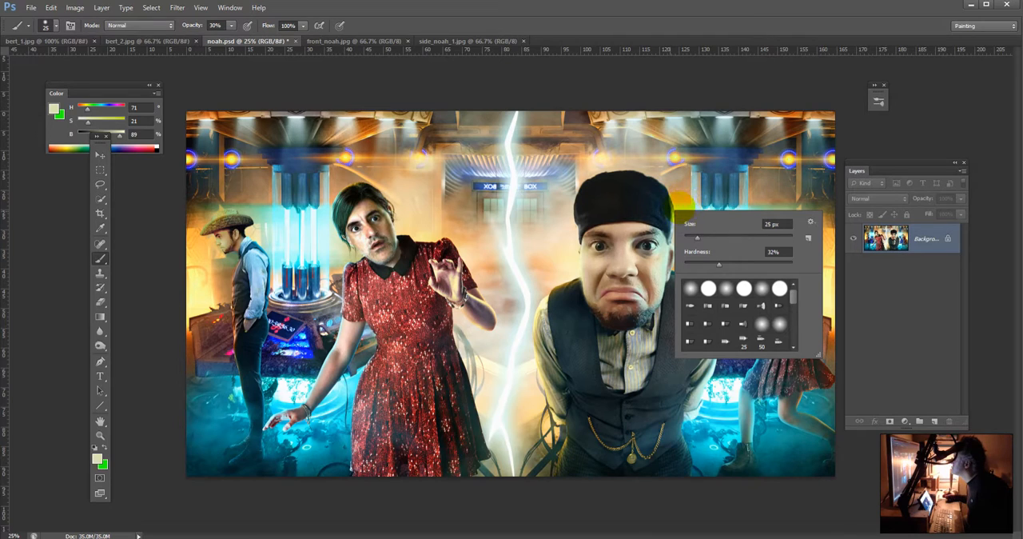
left_click(847, 441)
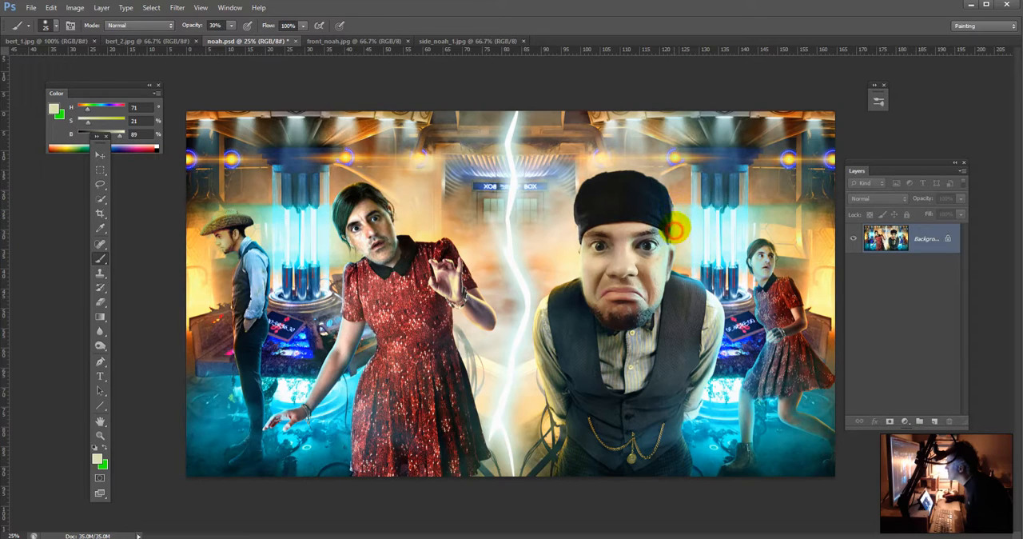
left_click(678, 225, "alt")
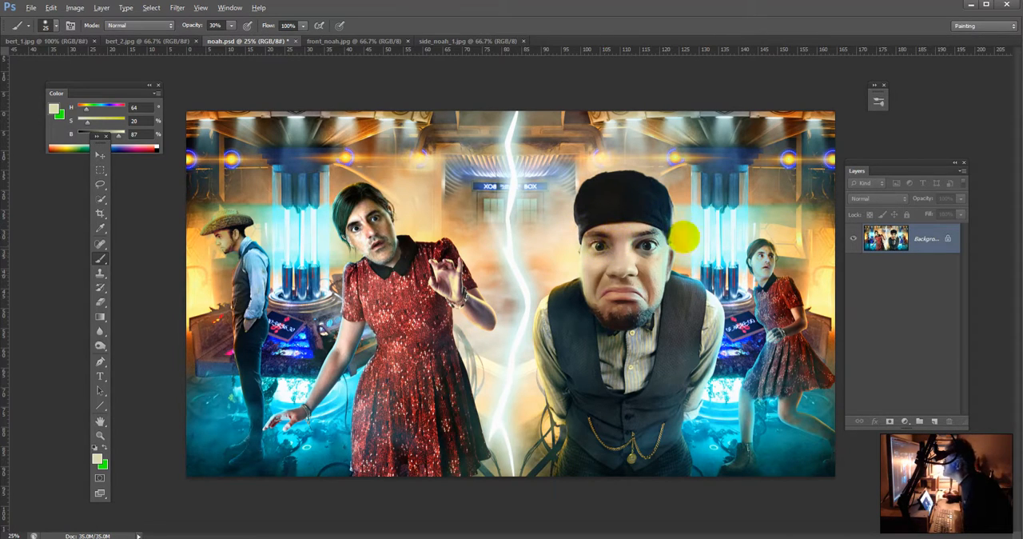
key("alt")
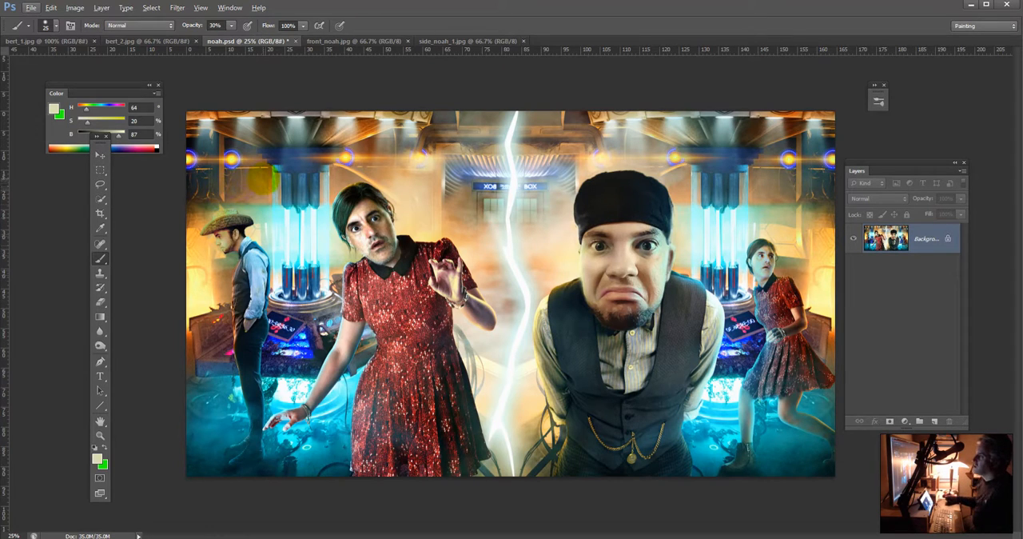
key("alt")
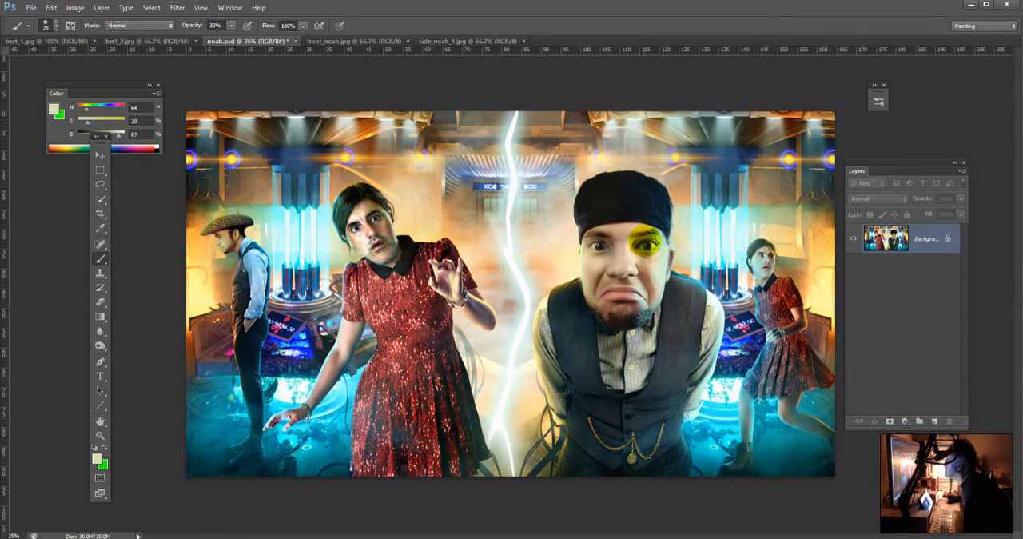
Step: Tint the vested man's beard with the Brush in Color mode at 30% opacity, using dark tones sampled from the image
left_click(614, 242, "alt")
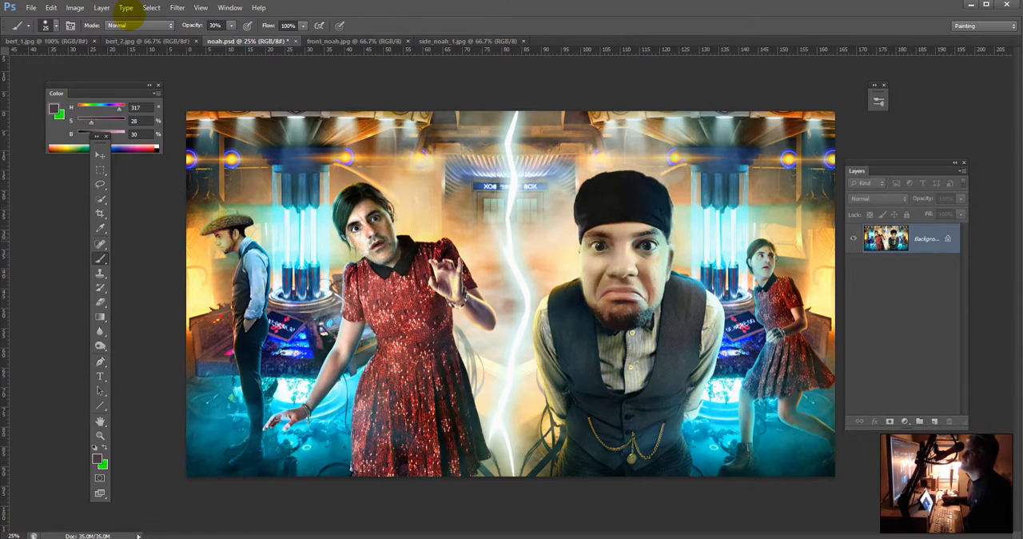
left_click(120, 26)
left_click(112, 320)
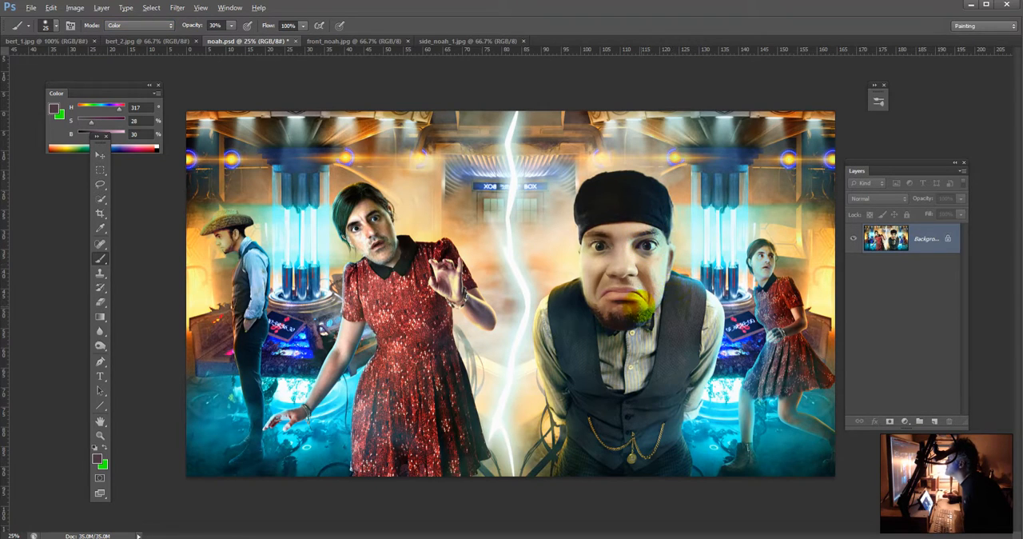
left_click(628, 318, "alt")
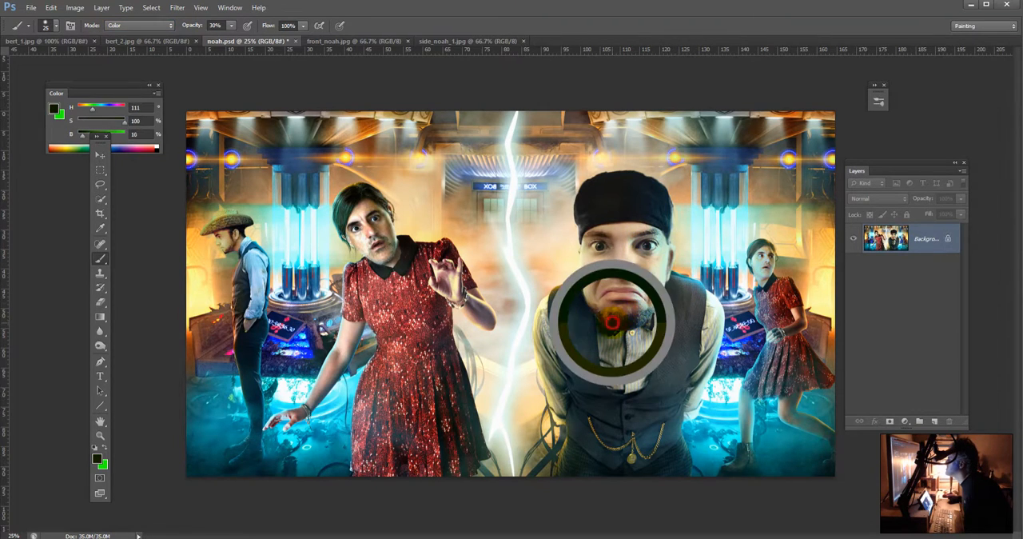
left_click_drag(613, 321, 618, 322)
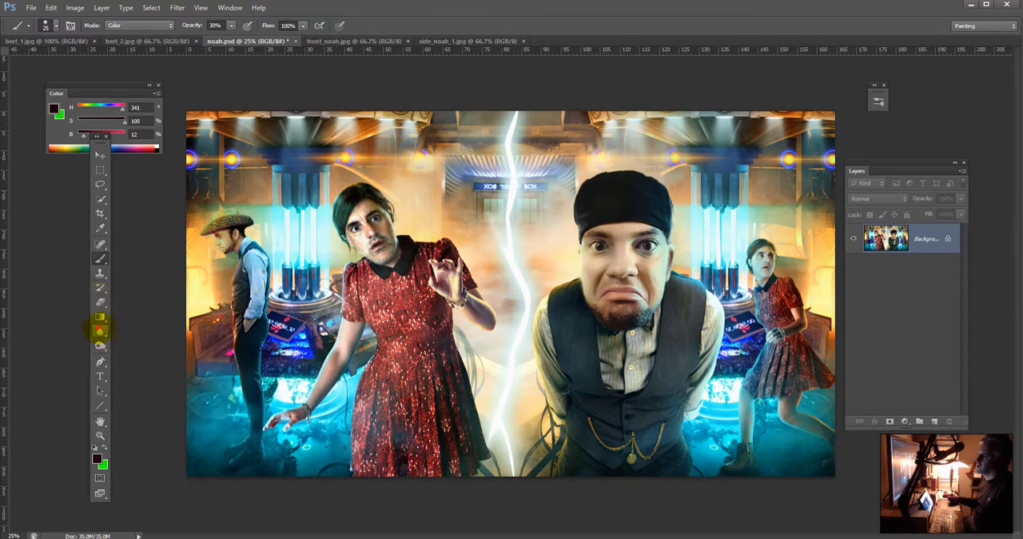
Step: Darken the vested man's beard and chin with the Burn tool, range set to Shadows, 30% exposure and Protect Tones on
left_click(99, 345)
left_click_drag(100, 345, 121, 345)
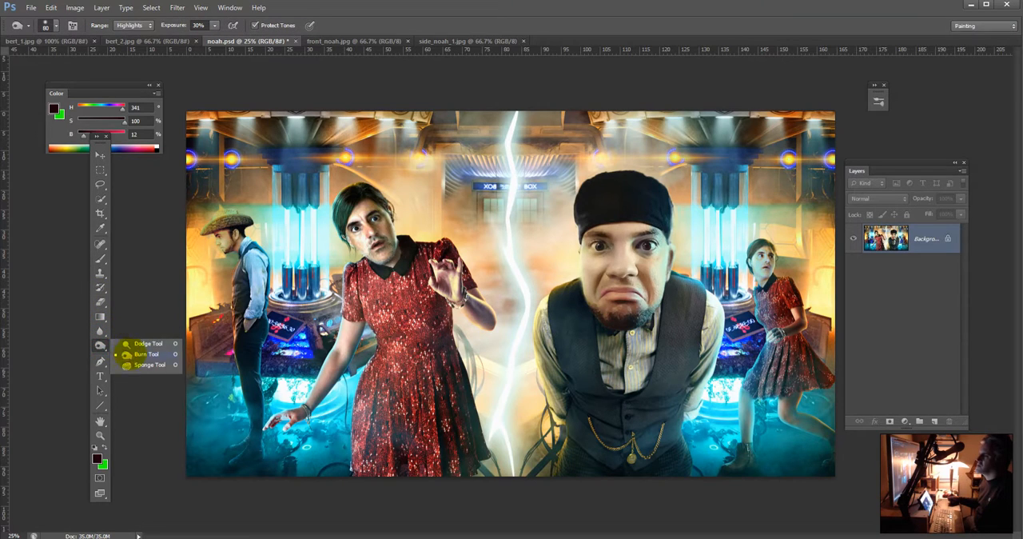
left_click(127, 353)
left_click(133, 25)
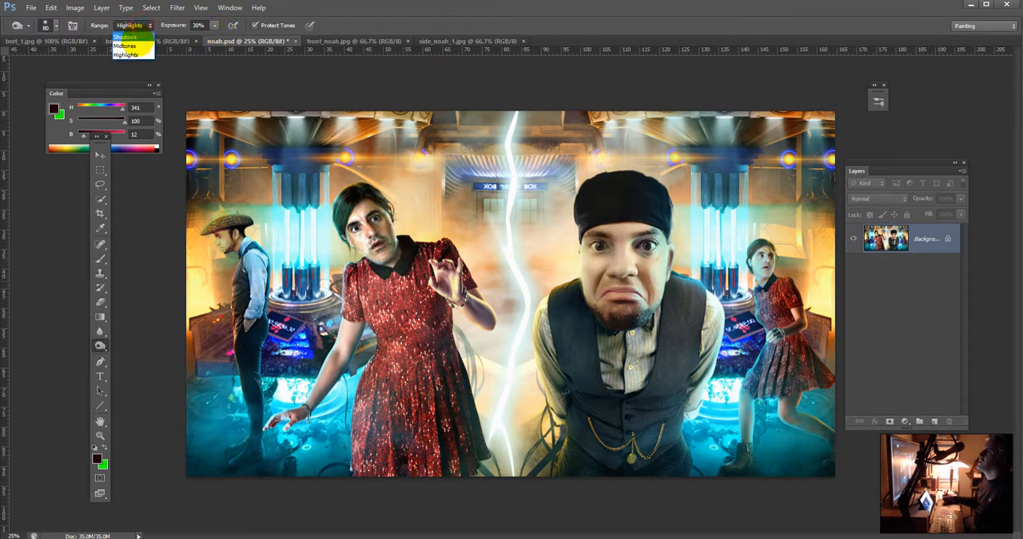
left_click(64, 67)
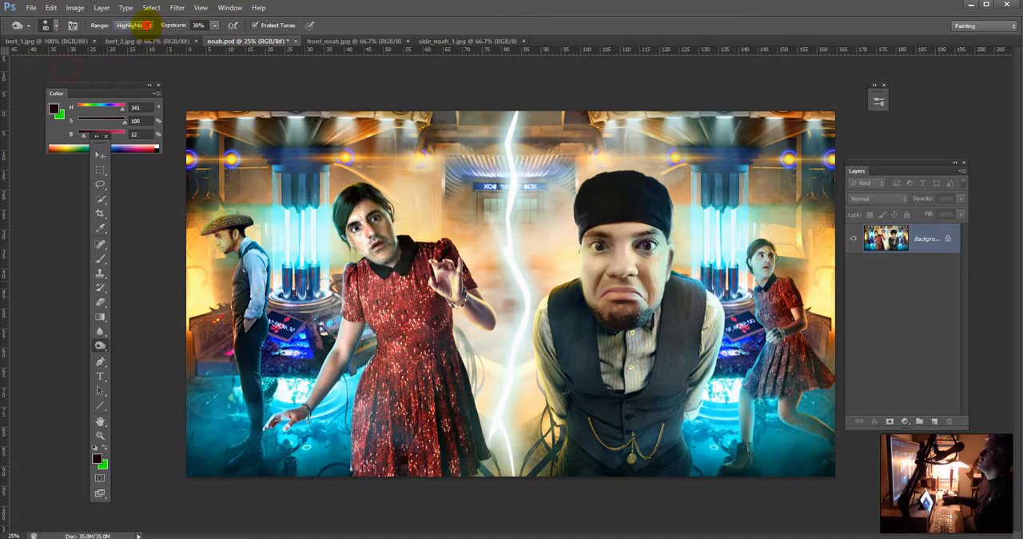
left_click(132, 24)
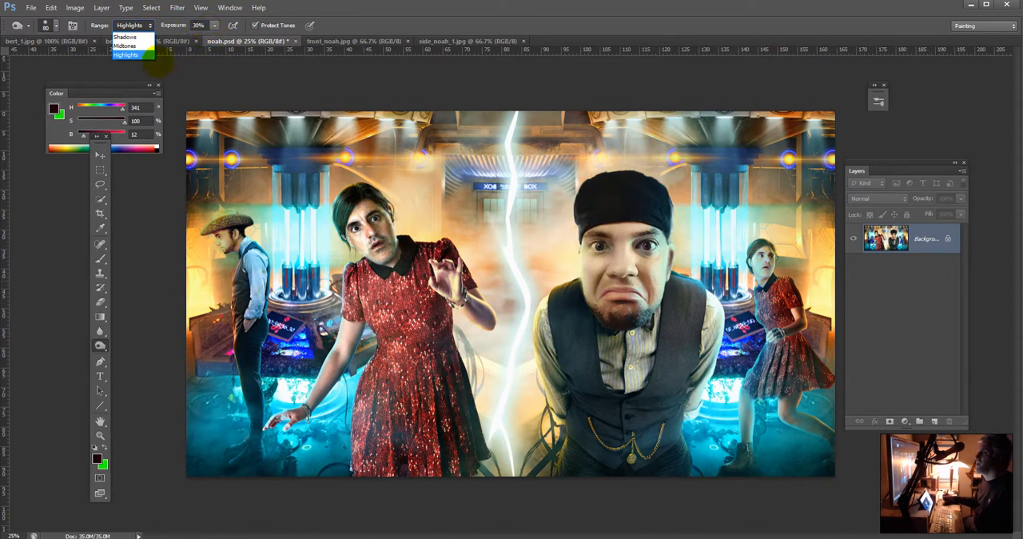
left_click(125, 36)
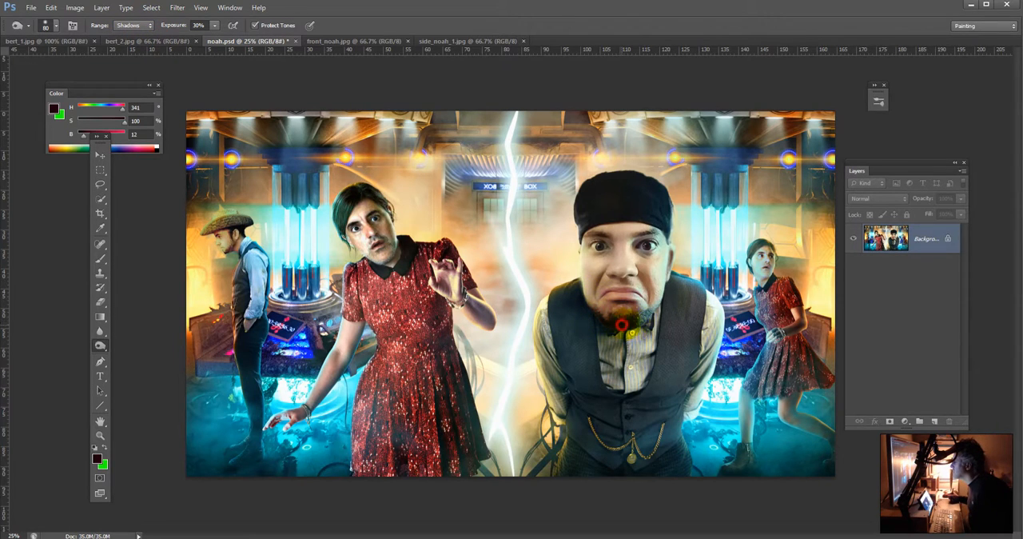
left_click_drag(629, 324, 639, 345)
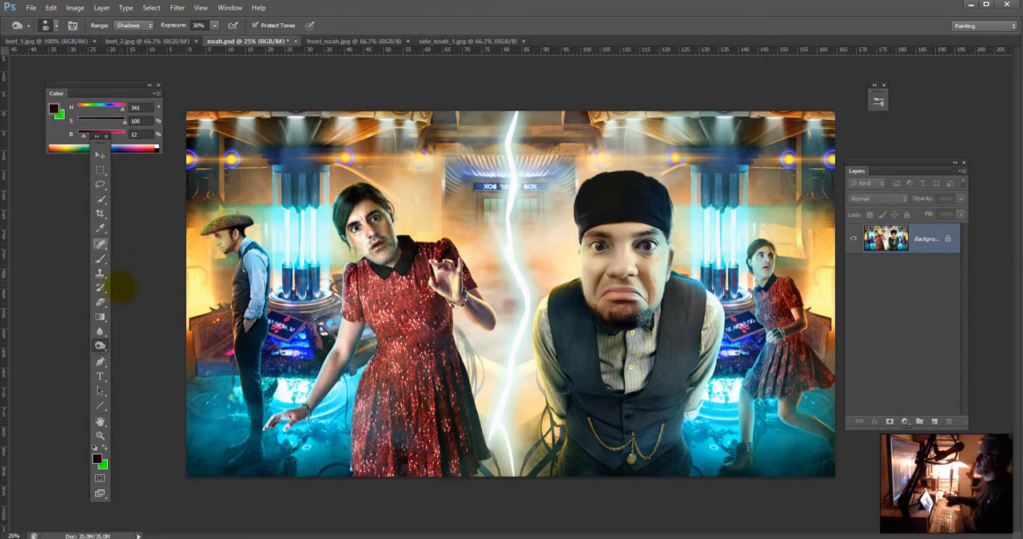
left_click(100, 330)
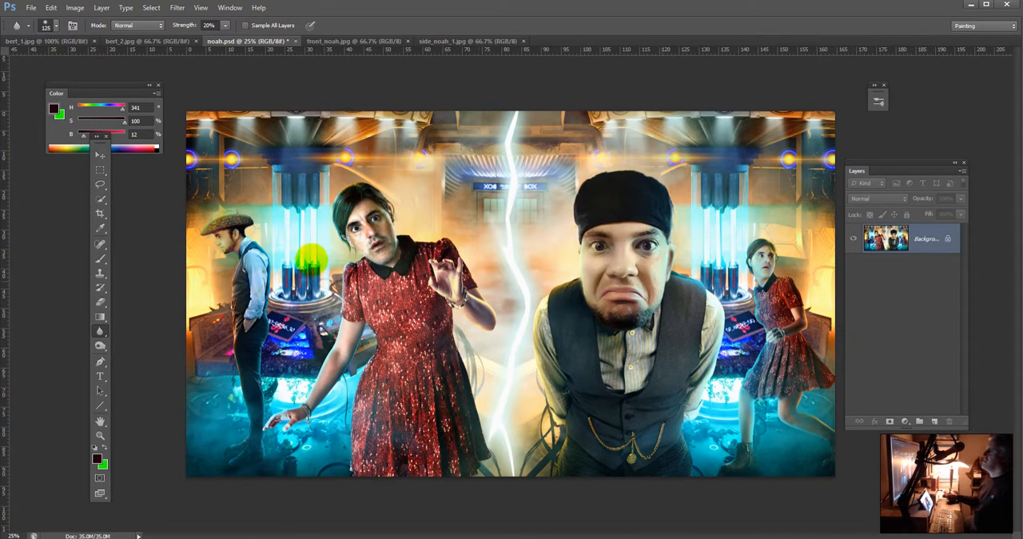
Step: Start a title across the top of the image in Cooper Std Black, 188 pt, with the featured person's full name
left_click(99, 376)
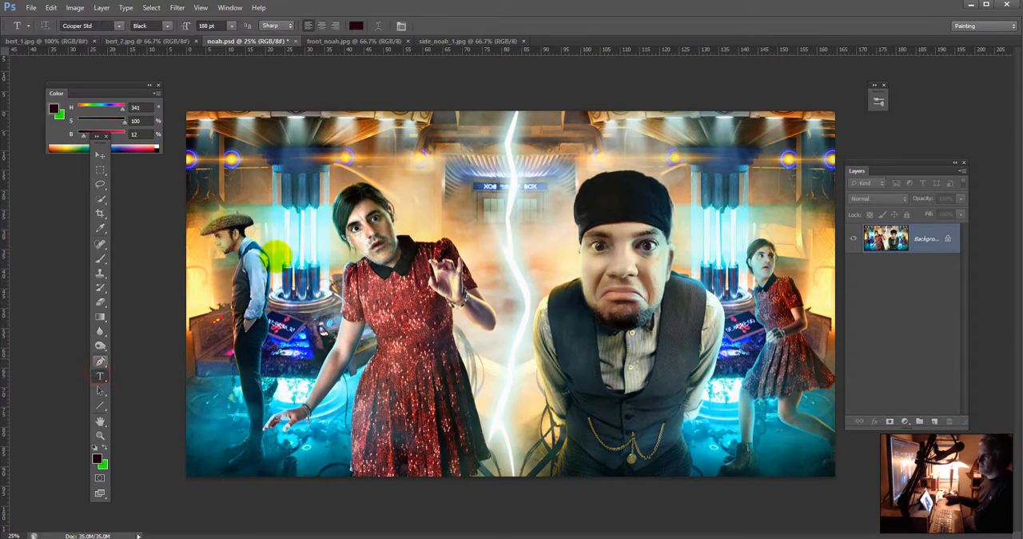
left_click(231, 166)
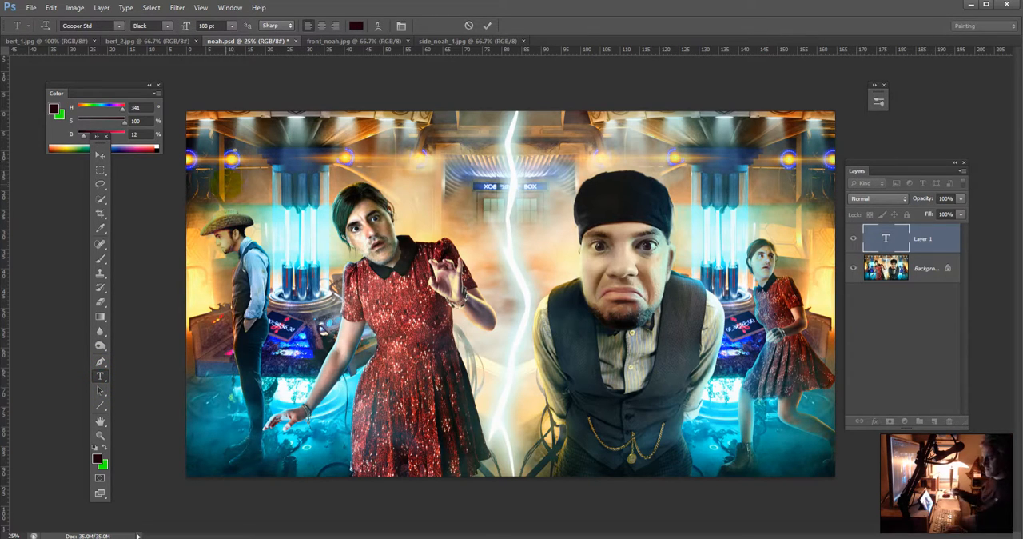
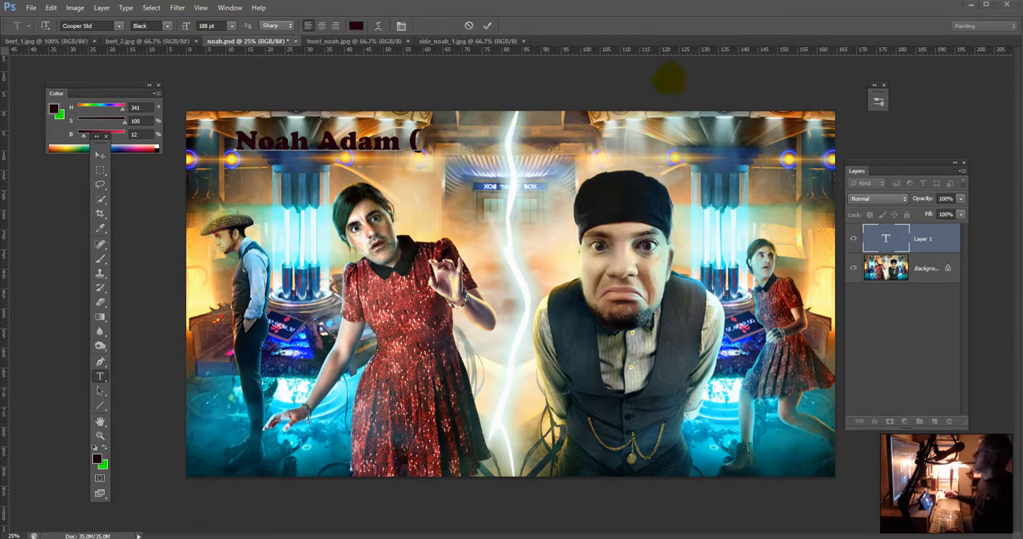
Step: Complete the title with a parenthesis reading "formerly" followed by the person's previous username
type("pr")
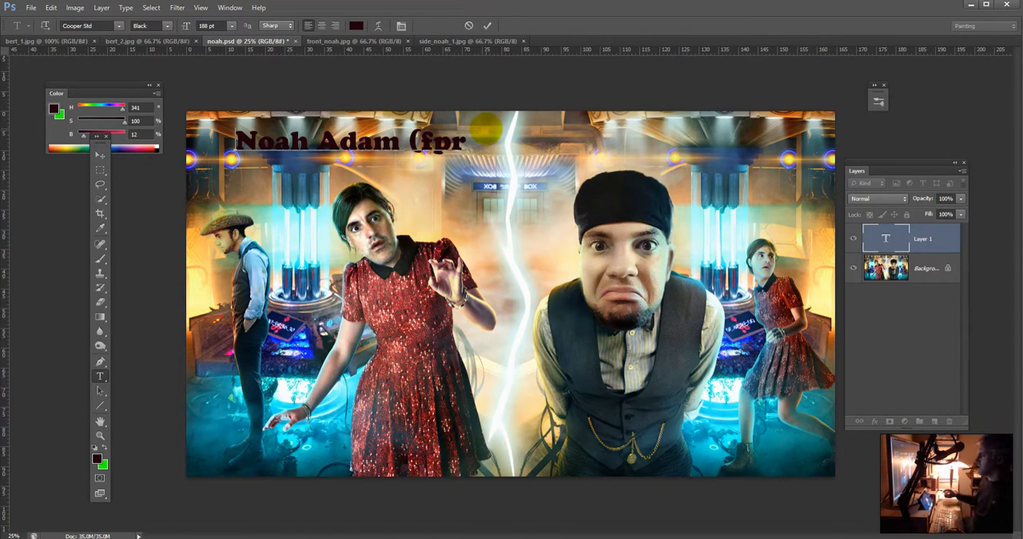
left_click(454, 147)
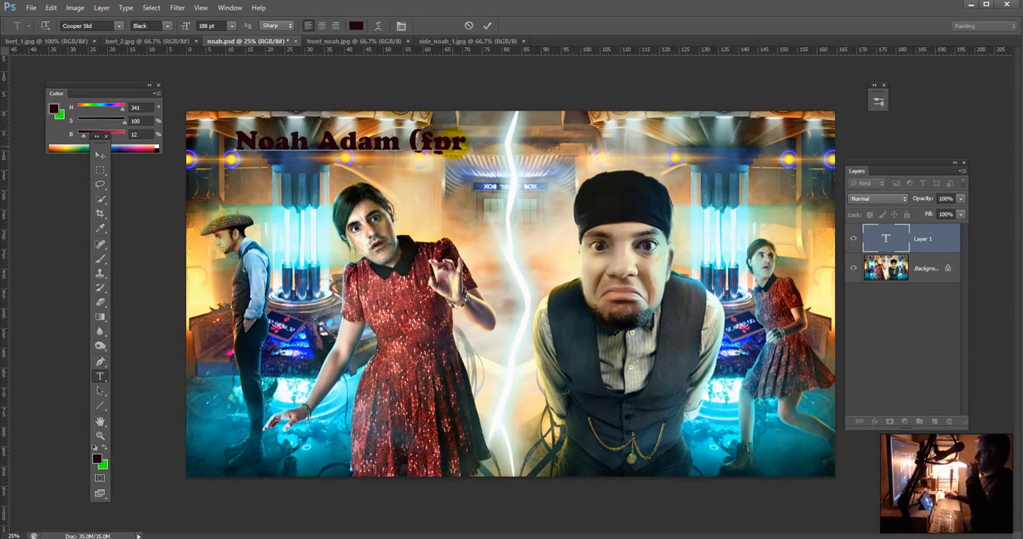
key("BackSpace")
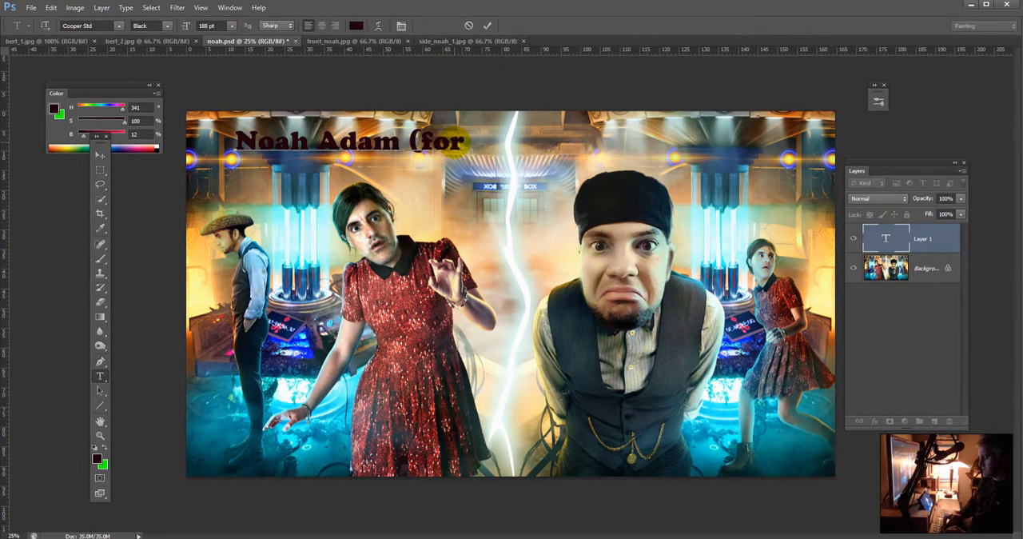
type("merly Verit")
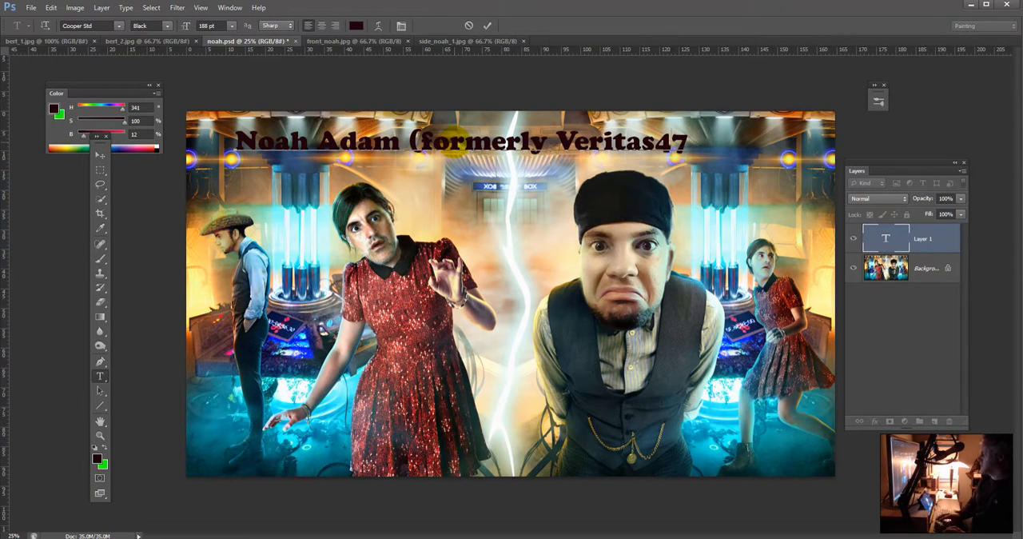
type("as48)")
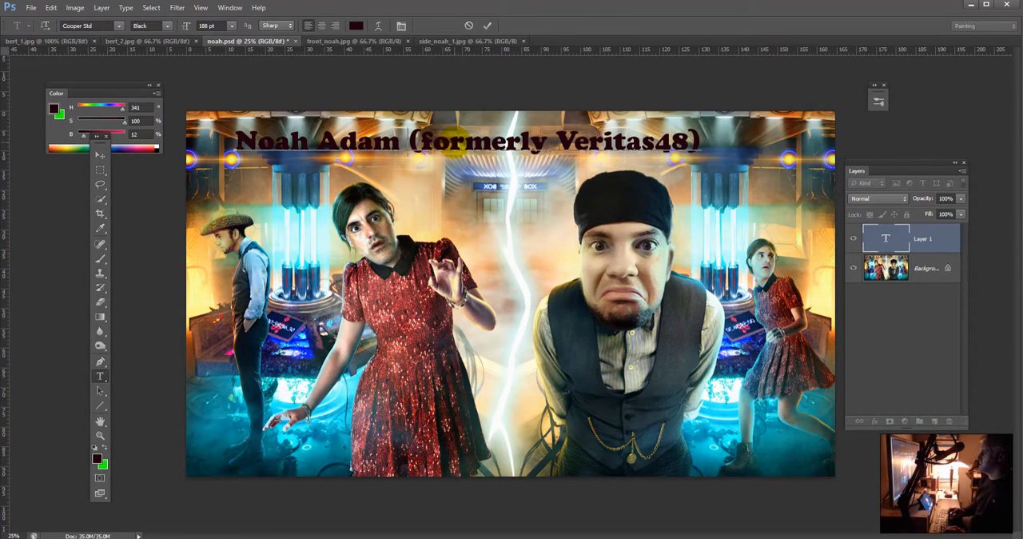
Step: Break the title so the "formerly" parenthesis sits on a second line, and set that line's size to 108 pt
key("Return")
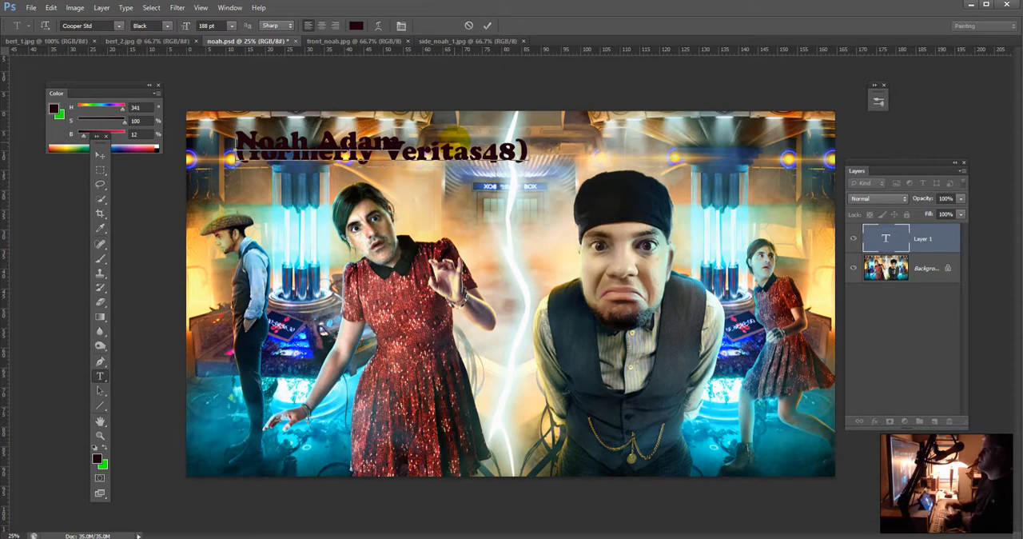
left_click_drag(531, 152, 230, 152)
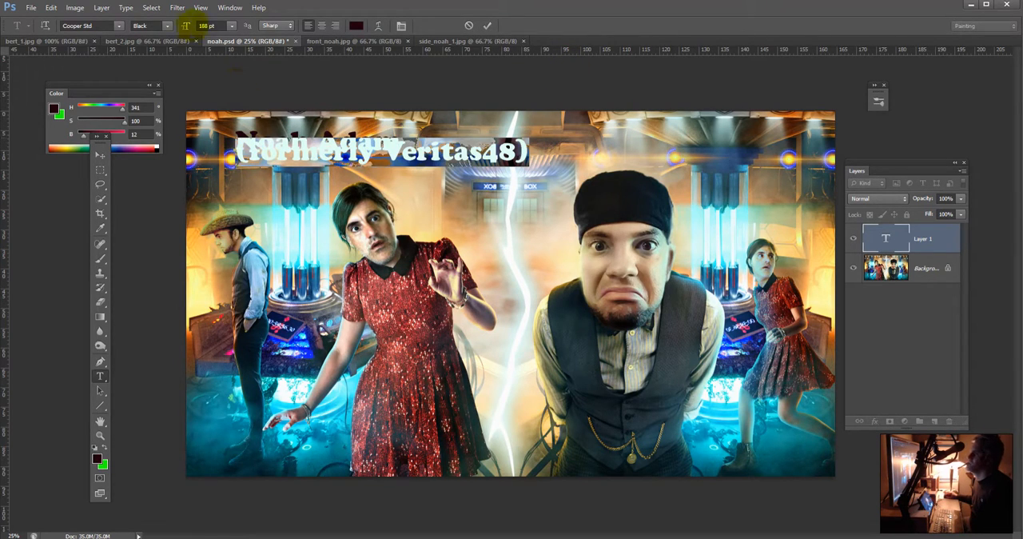
left_click(206, 25)
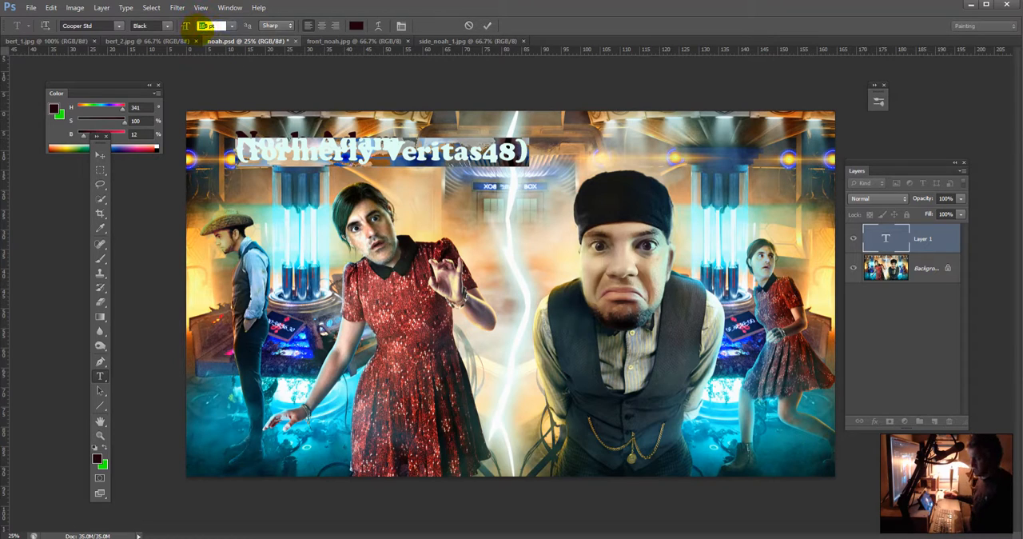
type("8")
key("Return")
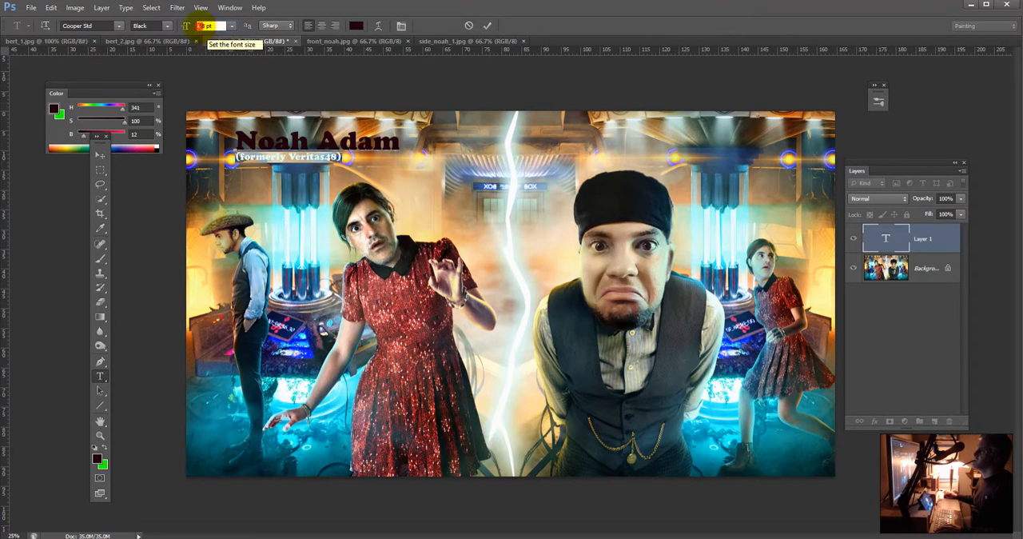
type("7")
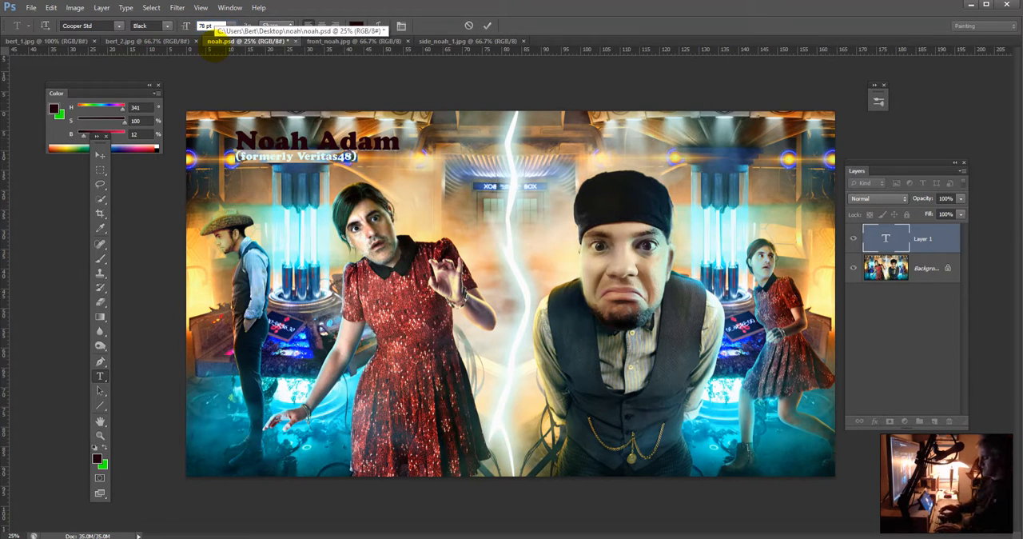
type("8")
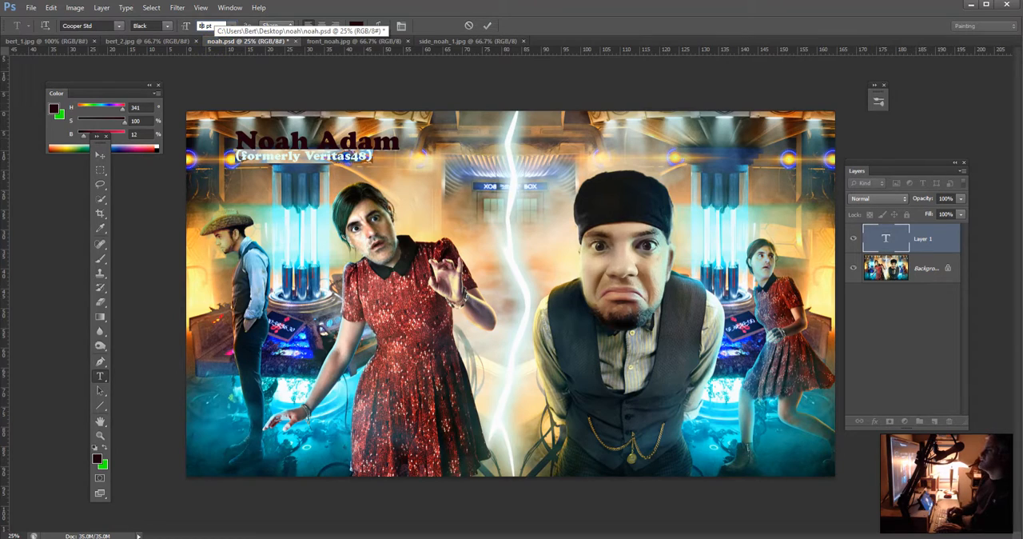
key("shift+Up")
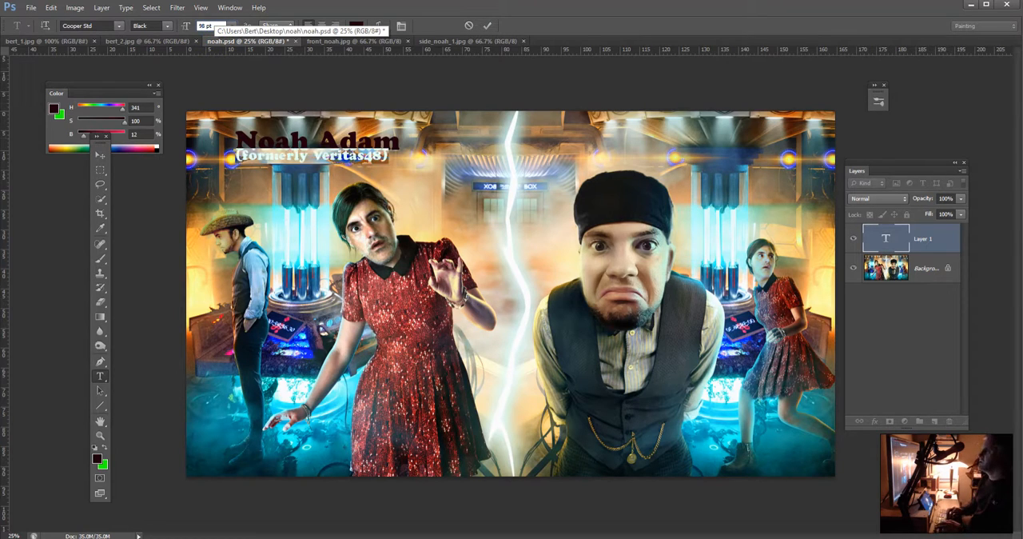
key("BackSpace")
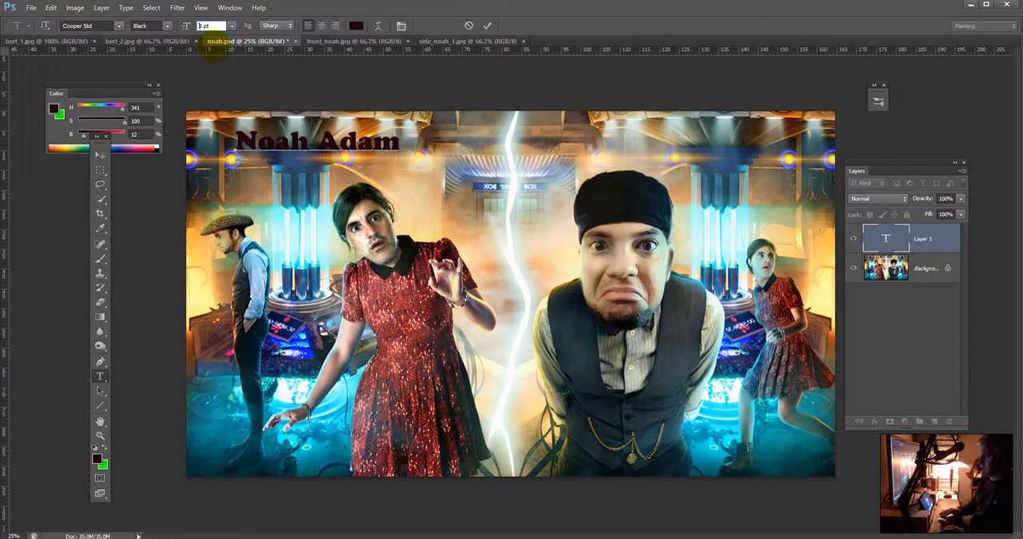
type("10")
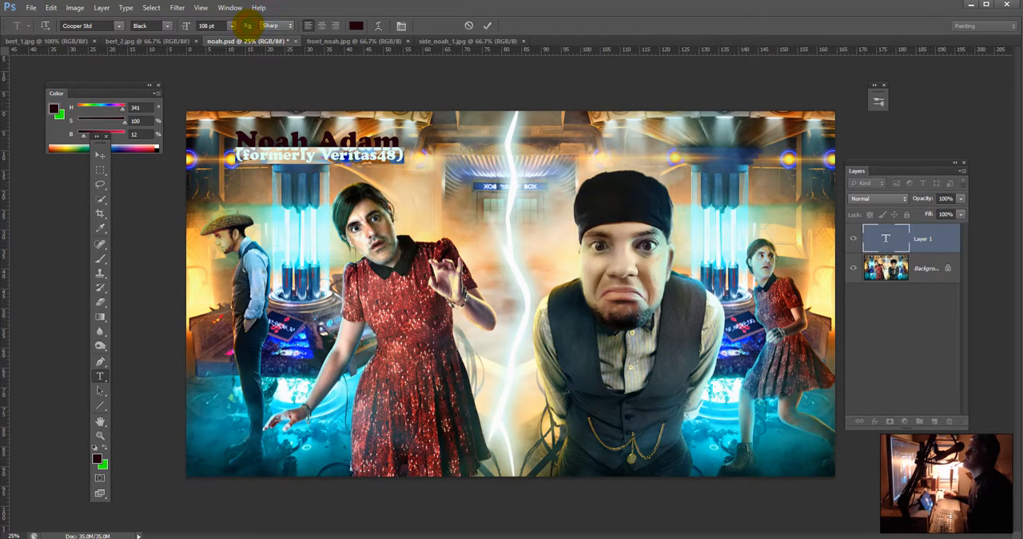
left_click(234, 8)
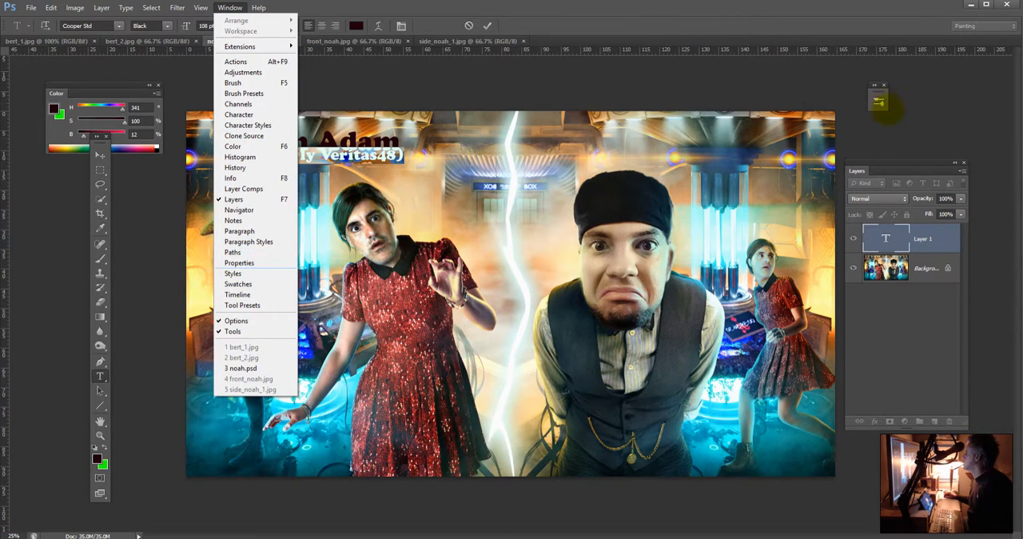
left_click(882, 109)
left_click_drag(887, 107, 972, 106)
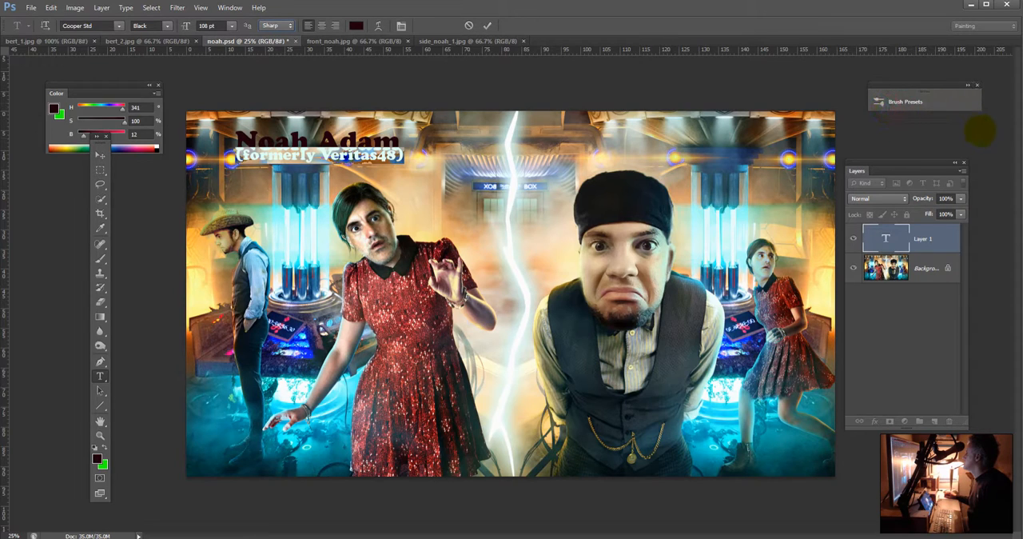
left_click(958, 85)
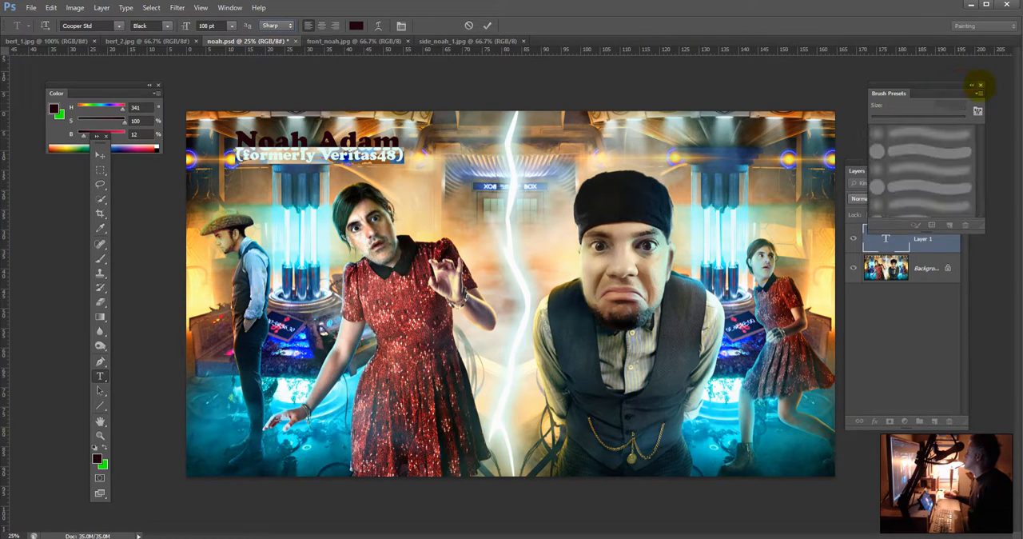
left_click(985, 87)
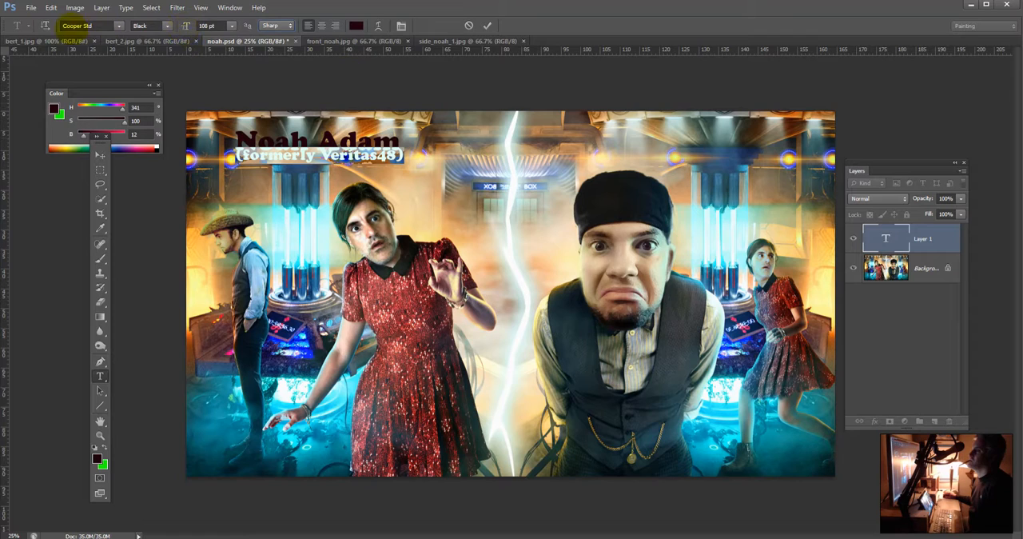
left_click(45, 25)
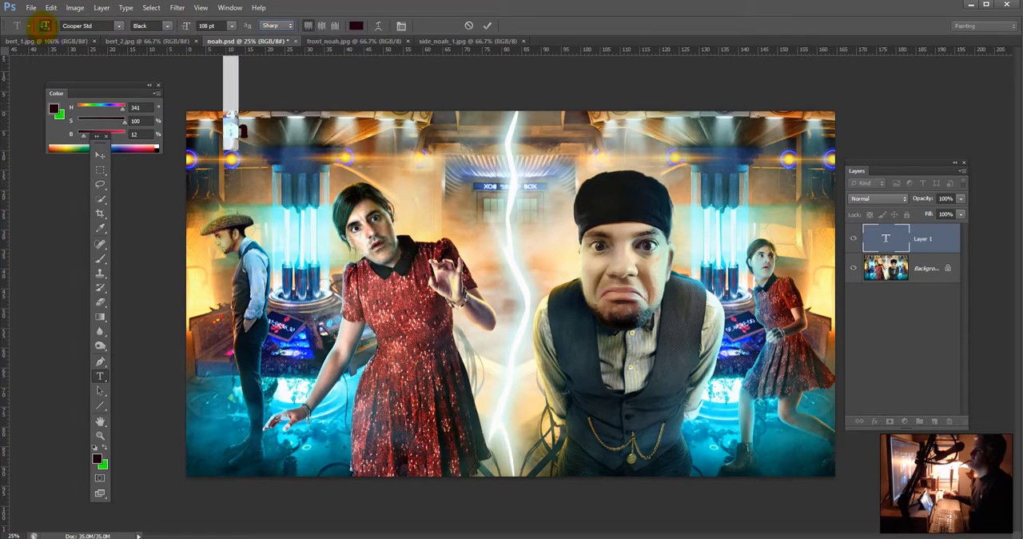
left_click(44, 25)
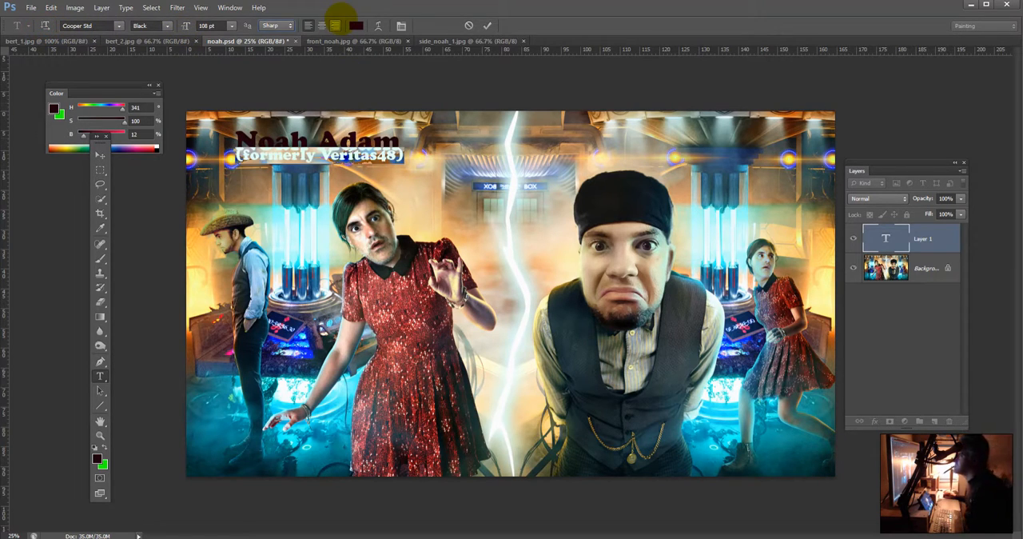
Step: Increase the leading of the parenthesis line in the character settings to push it down below the name
left_click(402, 26)
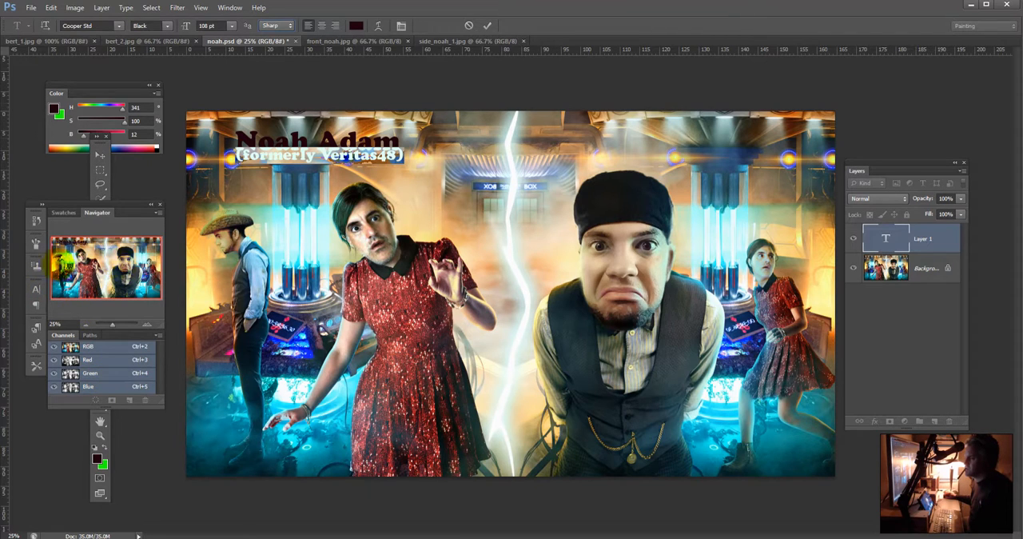
left_click(35, 289)
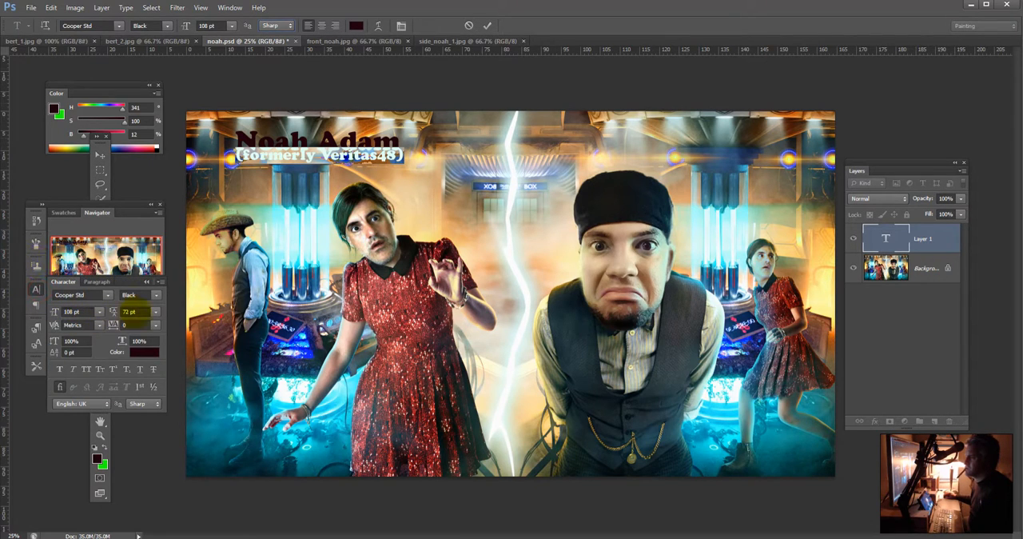
left_click(156, 312)
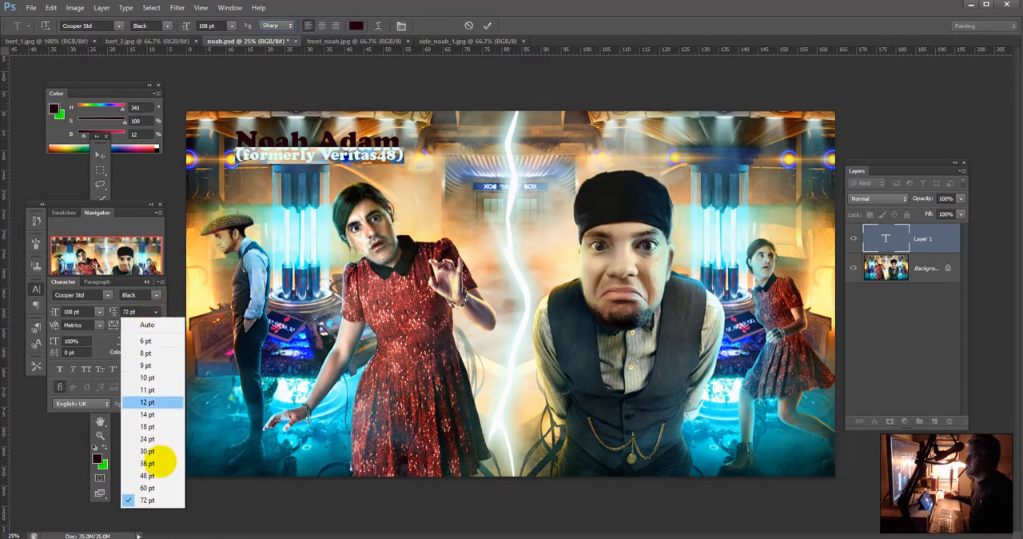
left_click(128, 312)
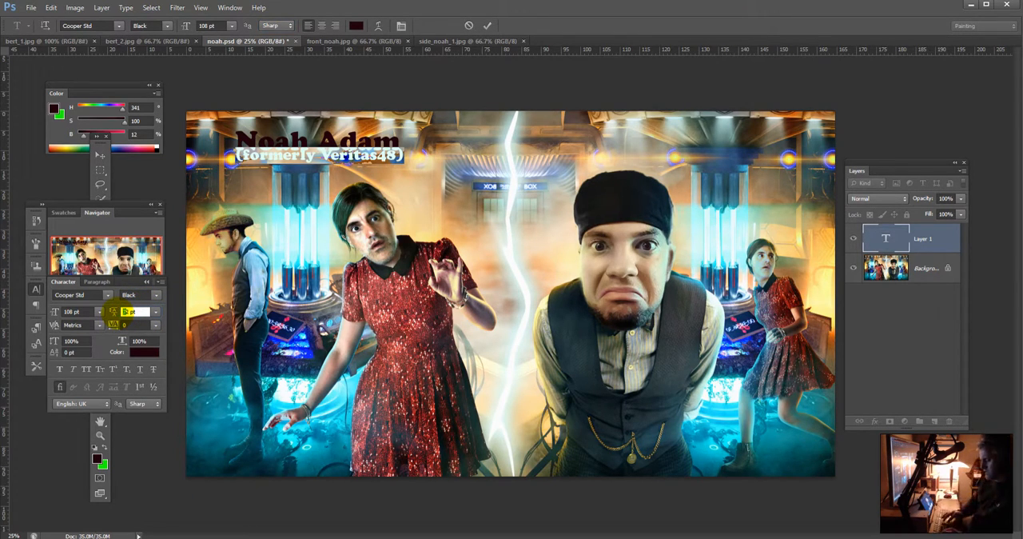
key("shift+Up")
key("shift+Up")
key("shift+Up")
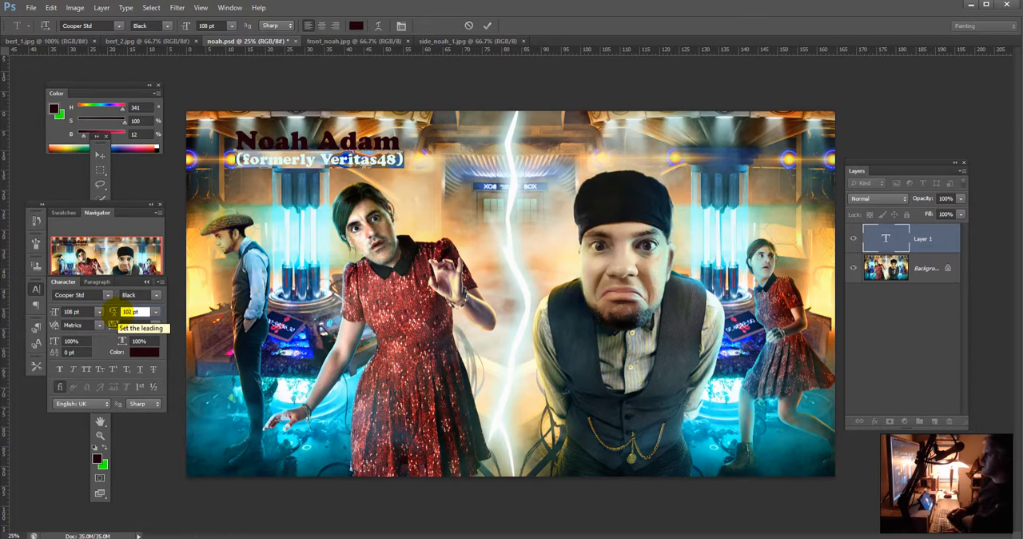
key("Up")
key("Up")
key("Up")
key("Up")
key("Up")
key("Up")
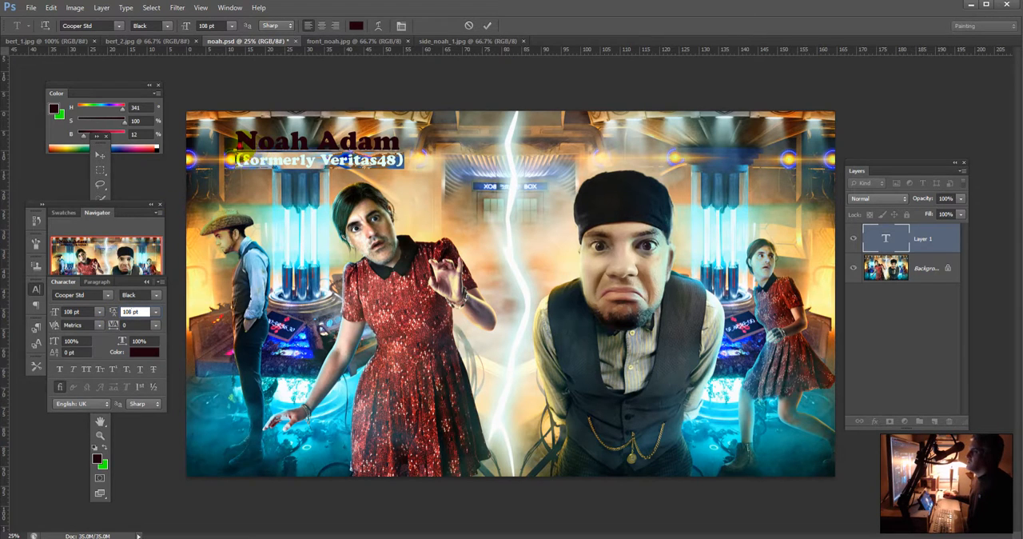
Step: Set the size of the name on the title's first line to 288 pt
left_click_drag(240, 141, 432, 191)
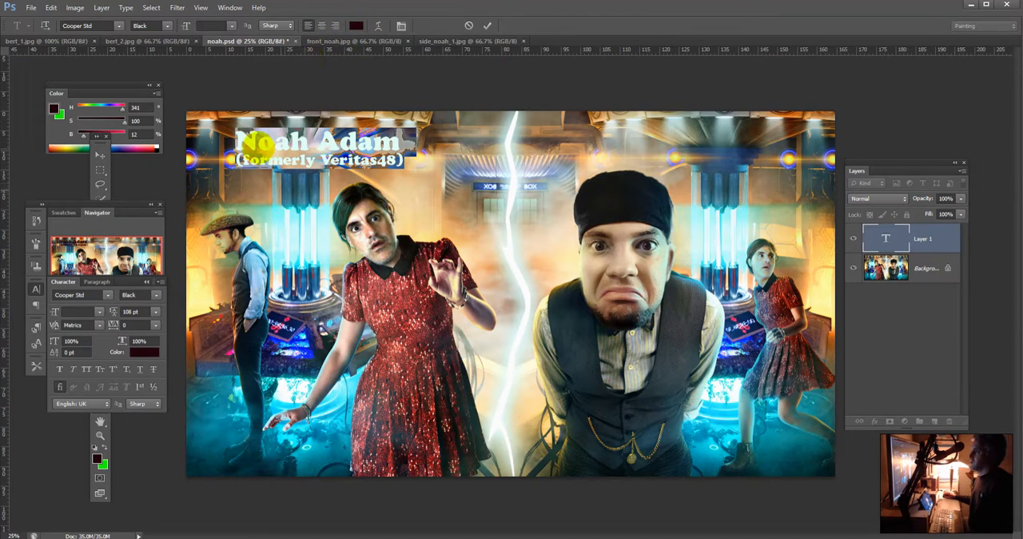
left_click(247, 148)
left_click_drag(235, 141, 412, 142)
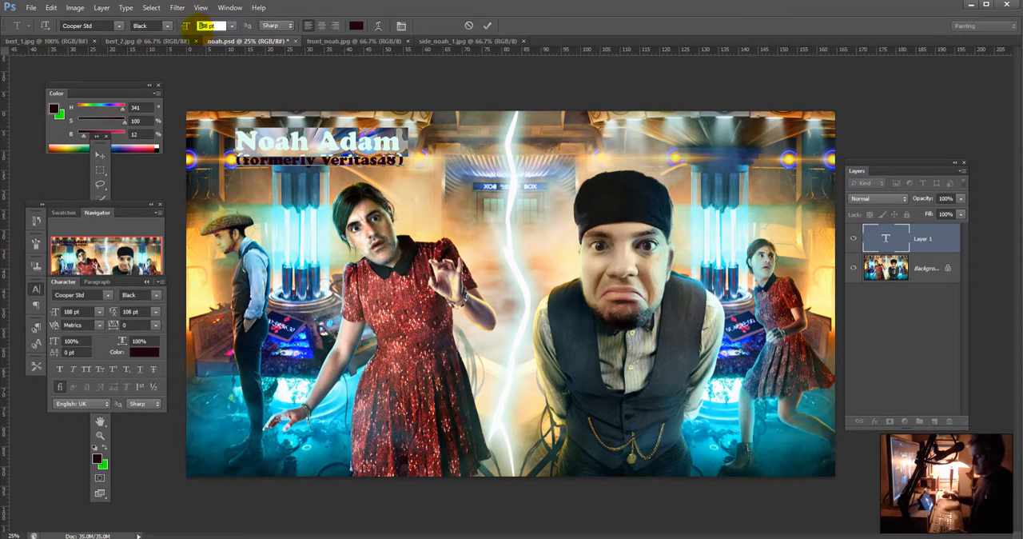
type("2")
key("Return")
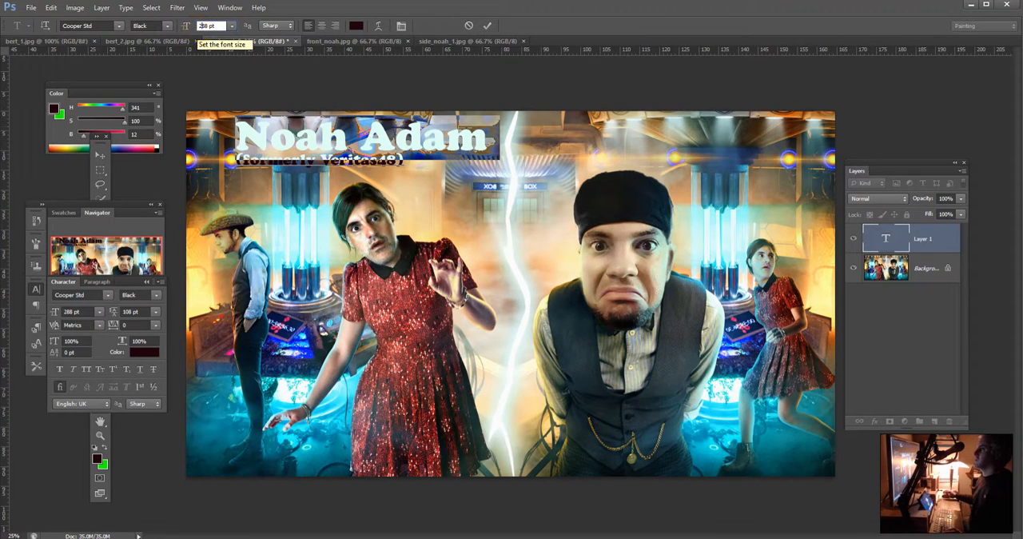
Step: Try centring both title lines, then undo the alignment and discard the uncommitted title text
left_click_drag(413, 159, 240, 129)
left_click(319, 26)
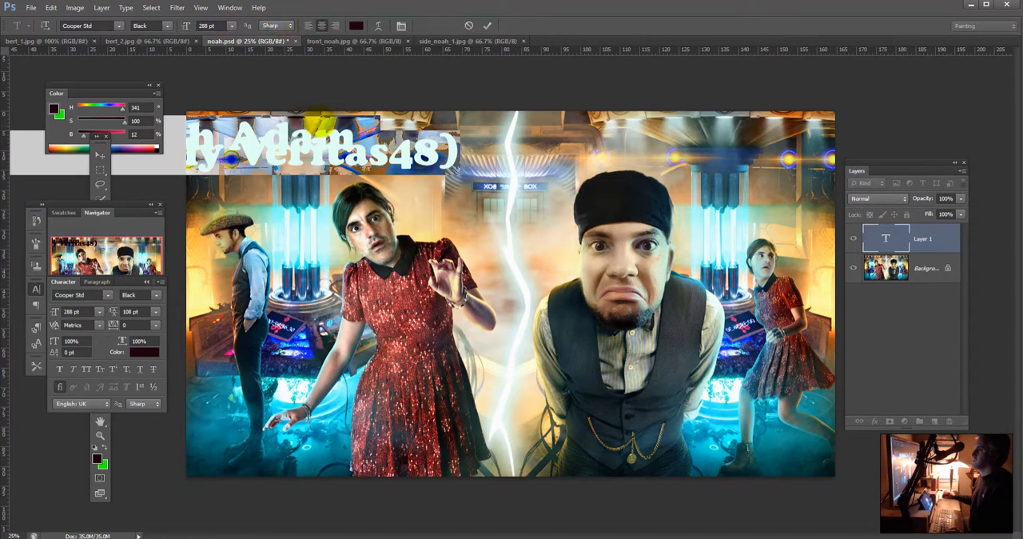
key("ctrl+z")
key("ctrl+z")
key("ctrl+z")
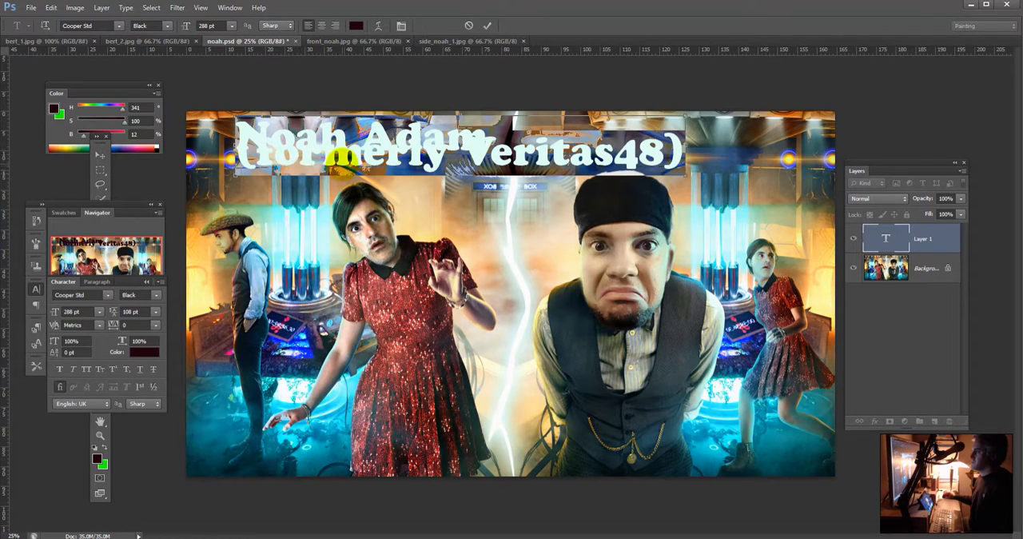
key("Escape")
Step: Start a new title near the top of the image, containing only the featured person's full name
left_click(321, 141)
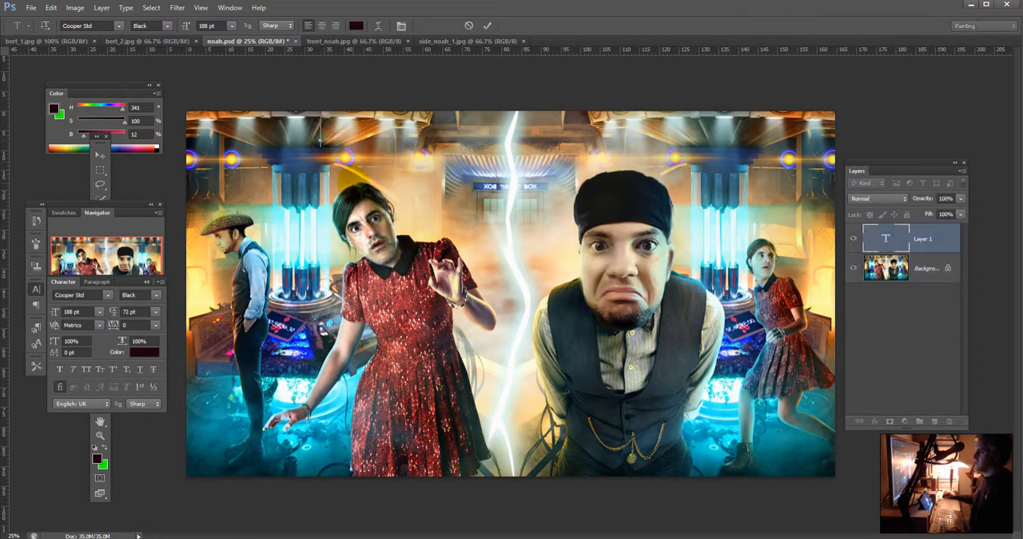
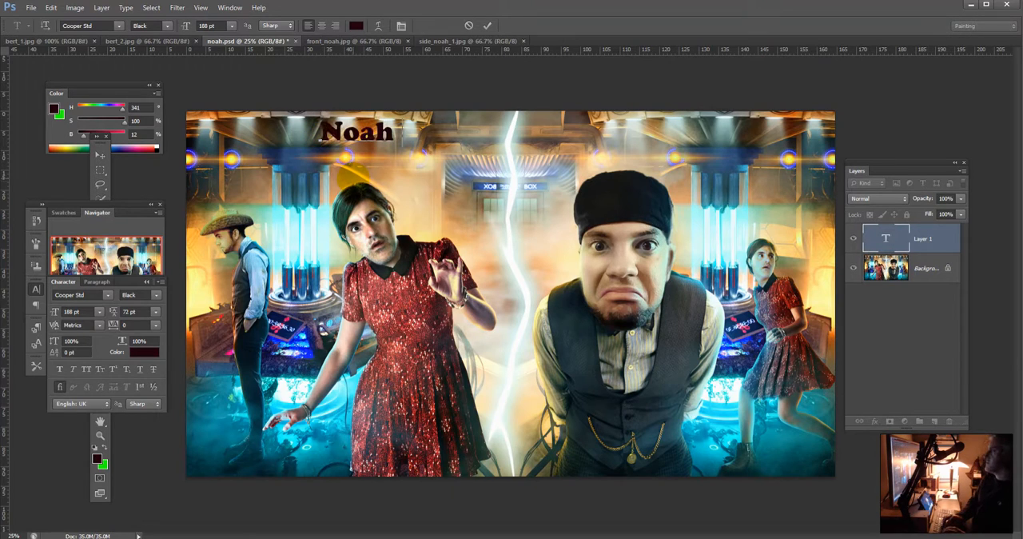
type("a")
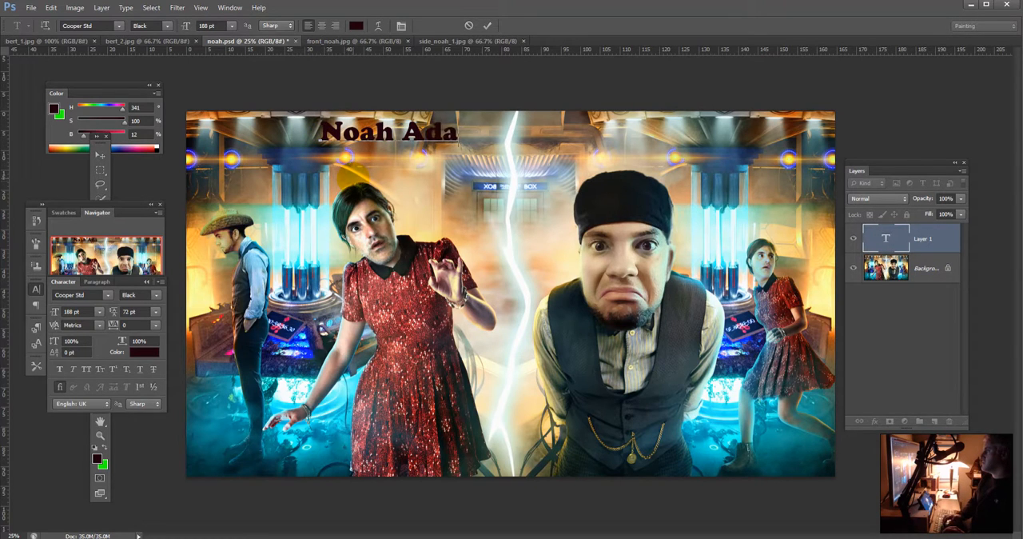
type("m")
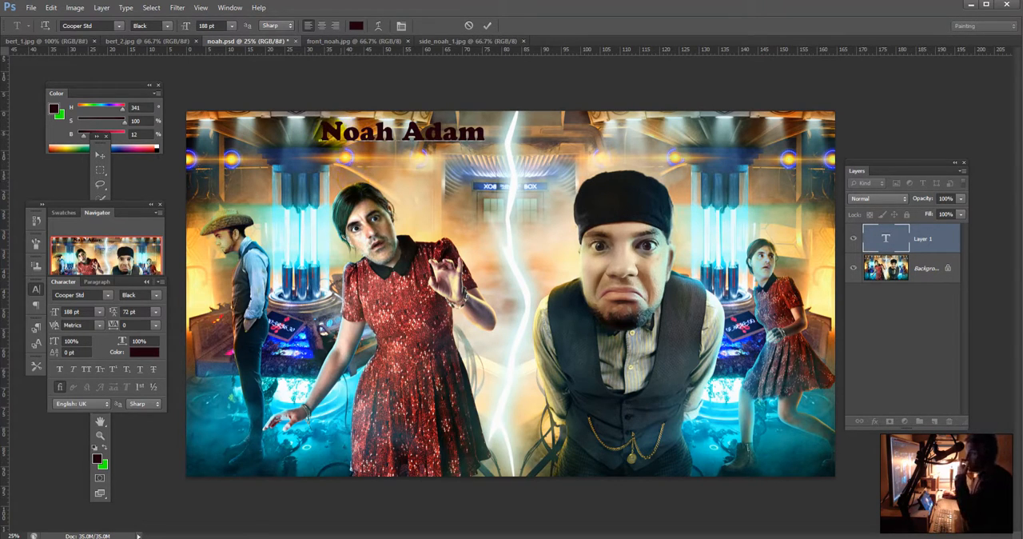
Step: Enlarge the name title to 288 pt and move it down and left, above the woman in the red dress
key("ctrl+a")
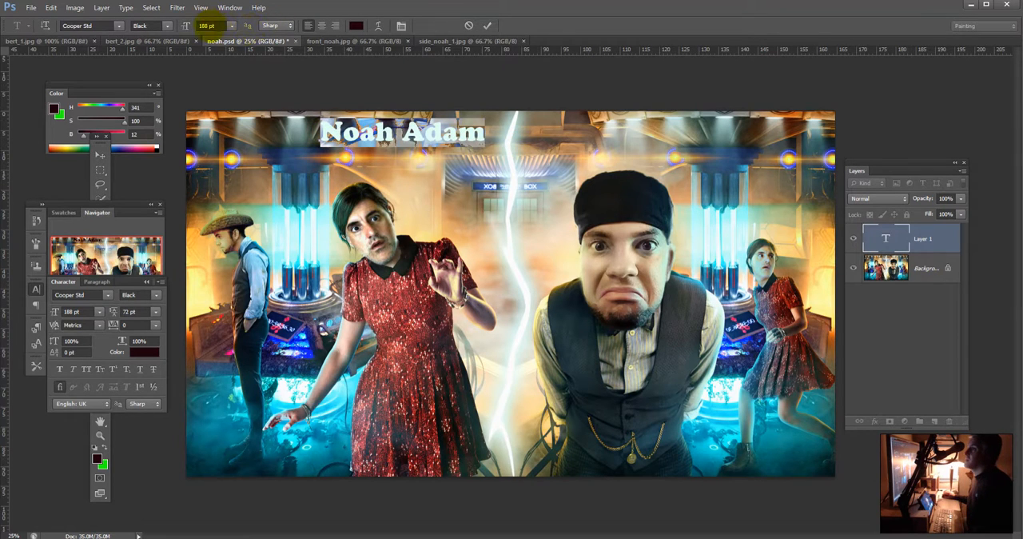
type("288")
key("Return")
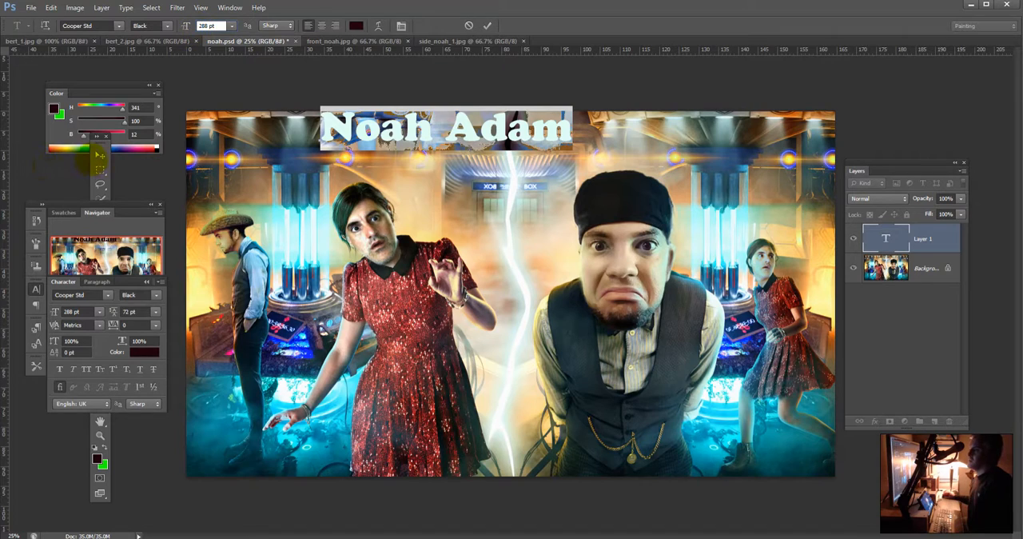
left_click(100, 154)
left_click_drag(498, 128, 395, 152)
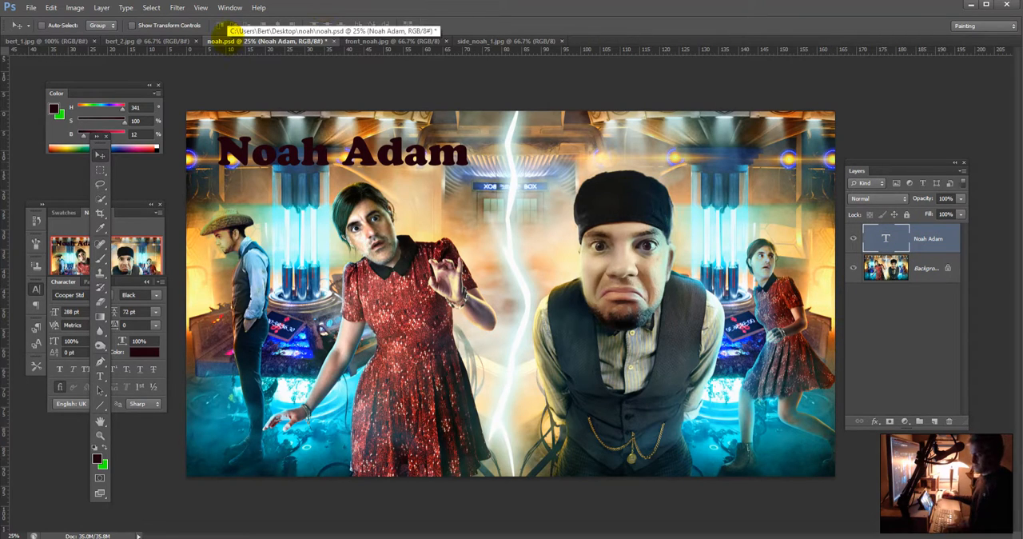
Step: Recolour the name title bright orange (ff6c00), starting from a tone sampled near the skirt of the small woman in red
key("t")
left_click(356, 26)
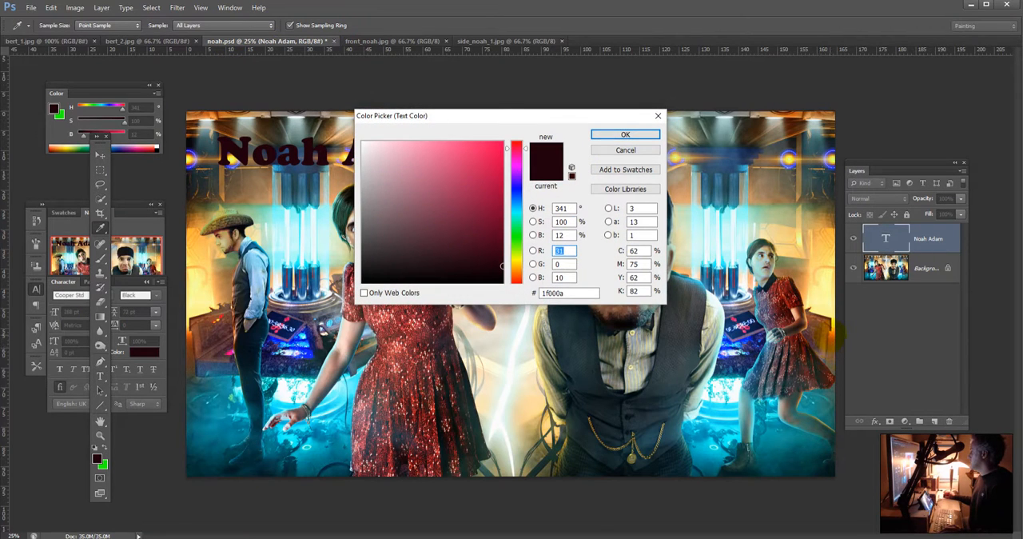
left_click(833, 335)
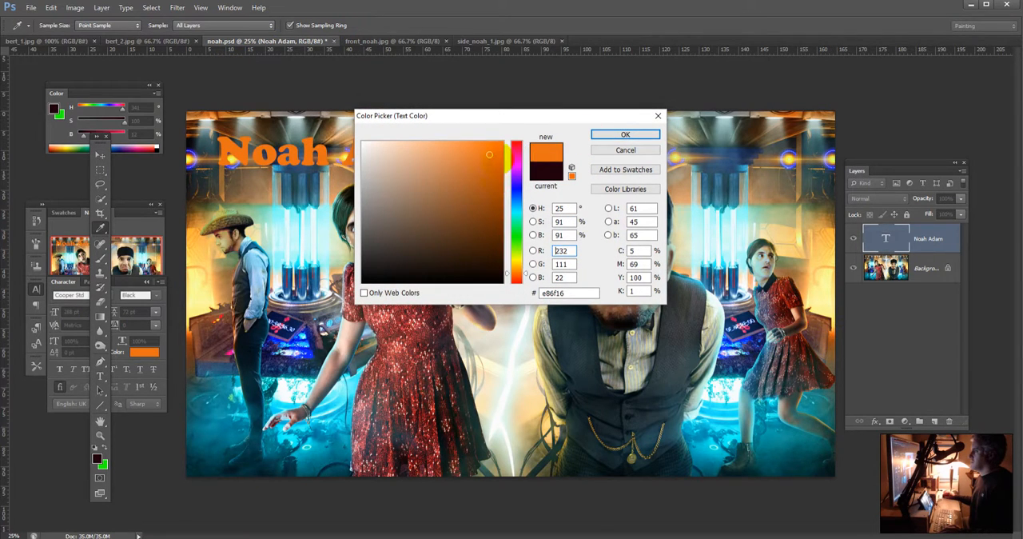
left_click_drag(498, 151, 504, 130)
left_click(607, 134)
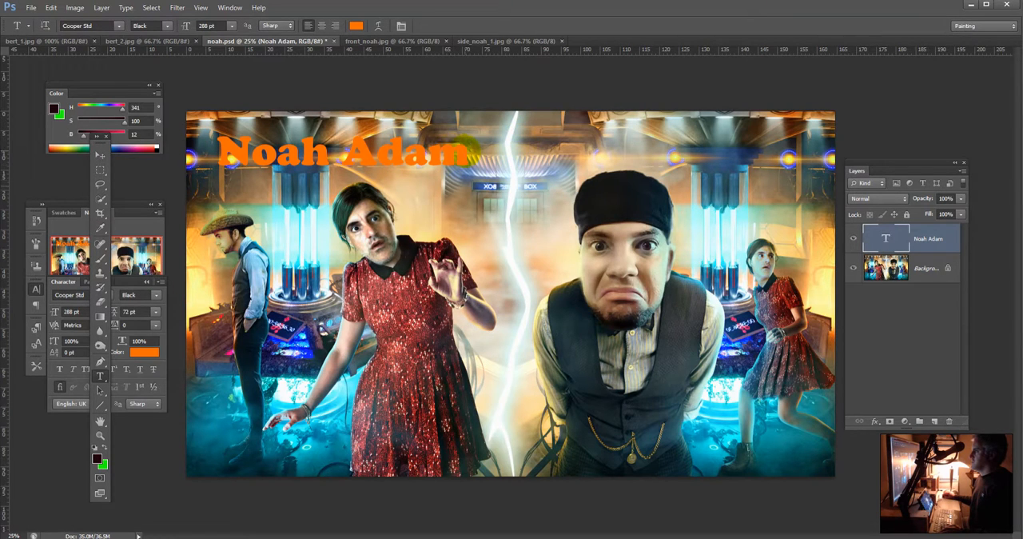
Step: Try recolouring the selected title text light blue (7cb0ff), then discard the uncommitted change
left_click_drag(470, 153, 217, 151)
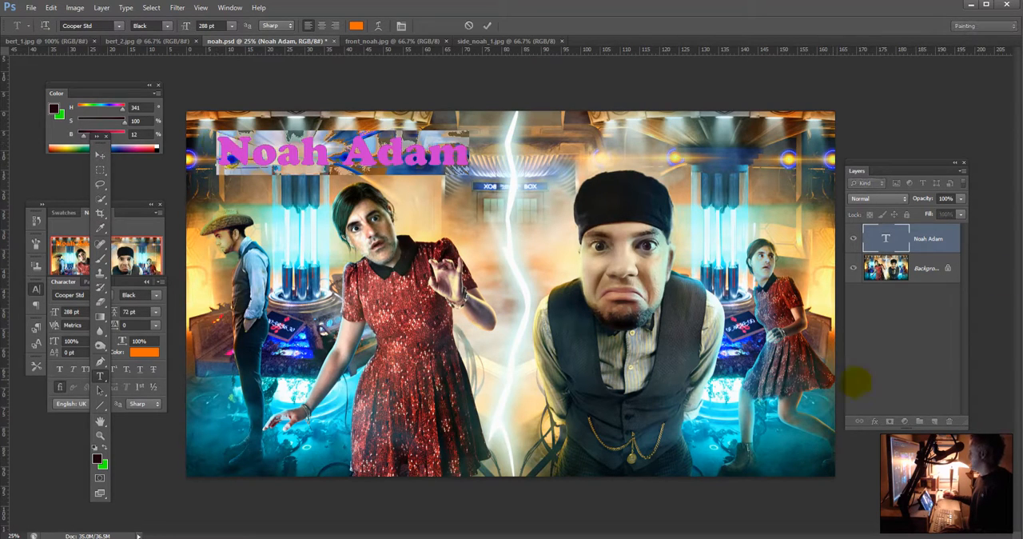
left_click(355, 26)
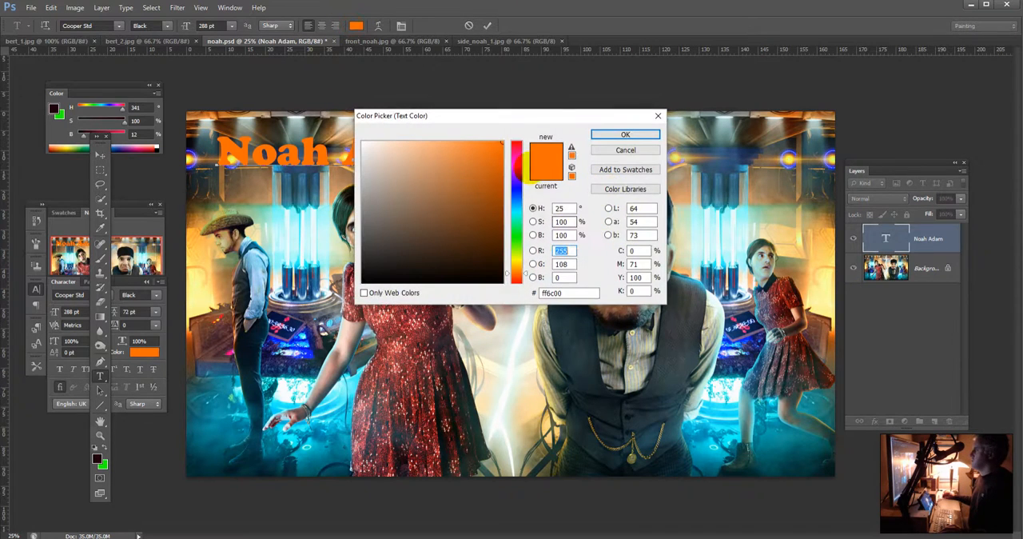
left_click(515, 192)
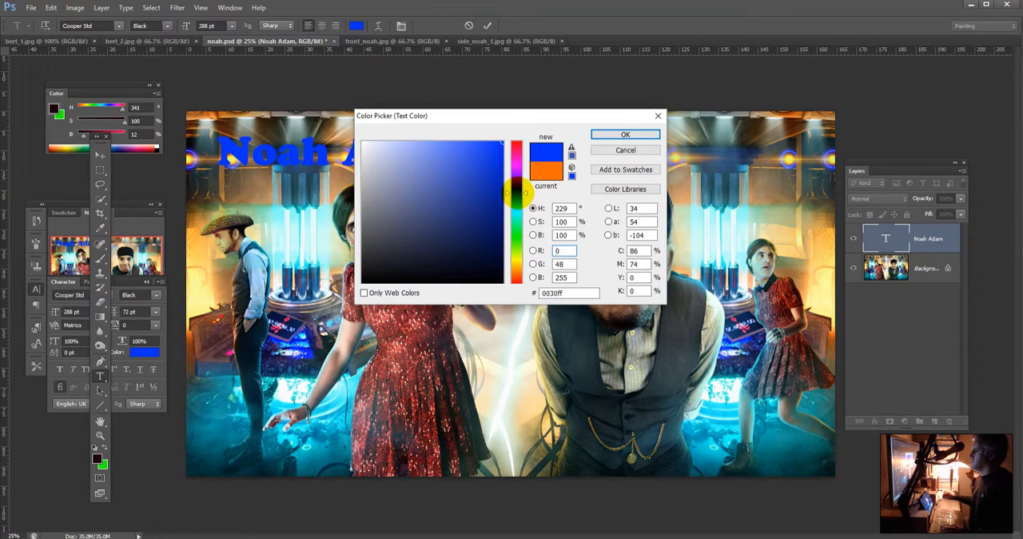
left_click(514, 197)
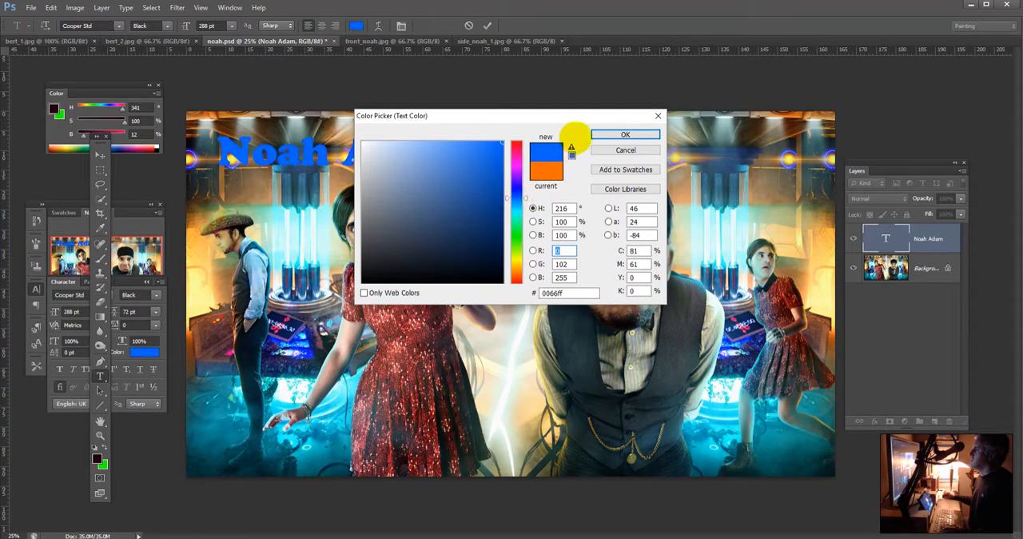
left_click_drag(492, 142, 434, 118)
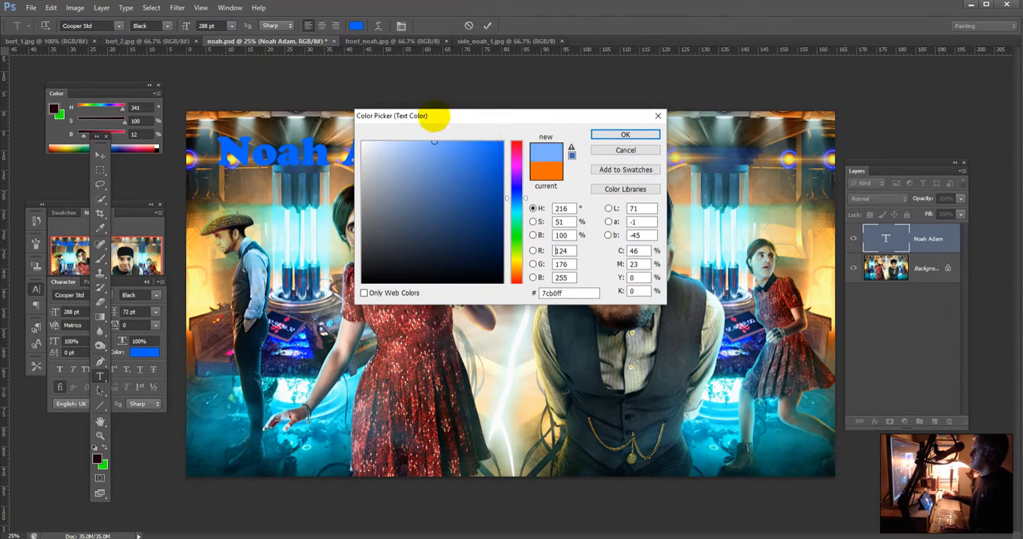
left_click(626, 135)
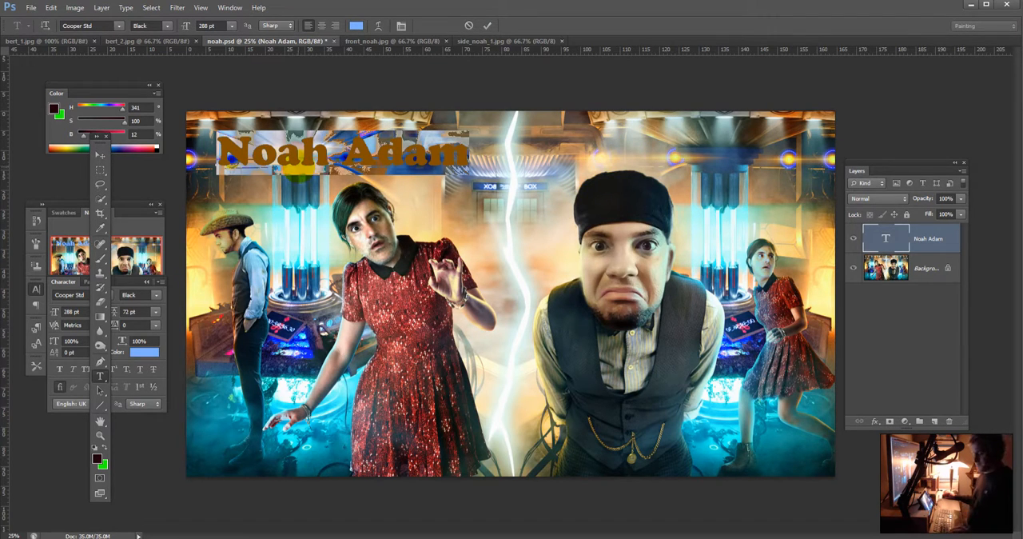
key("ctrl+t")
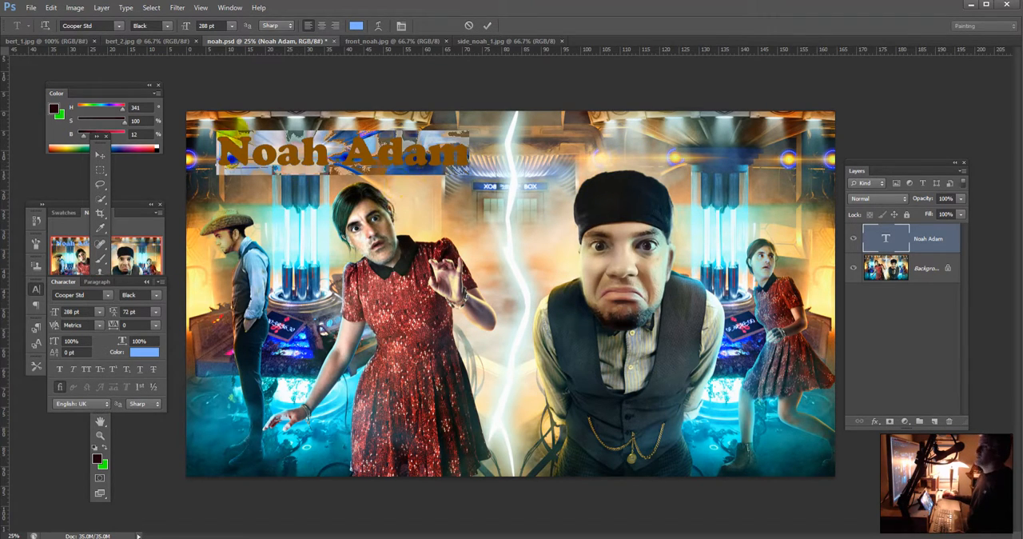
left_click(228, 148)
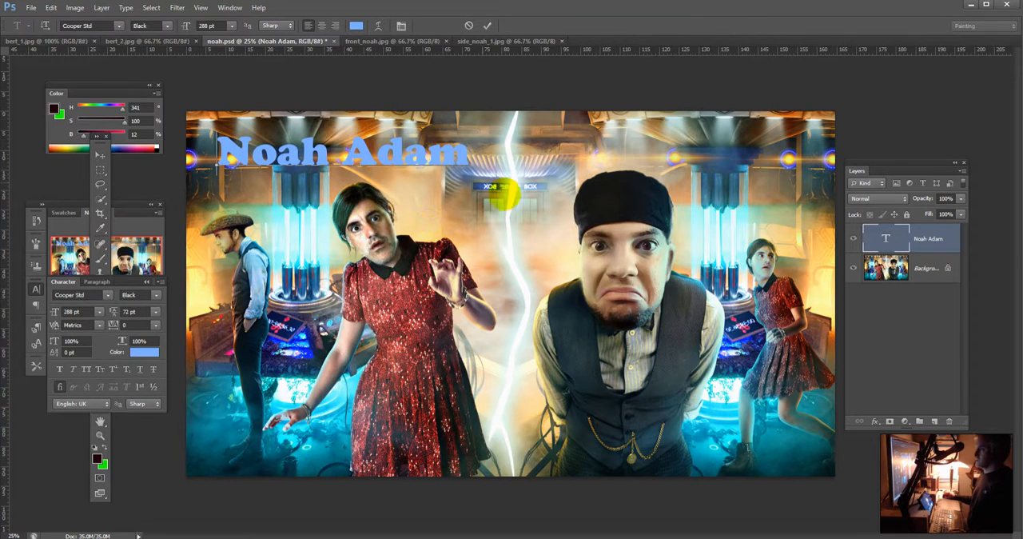
key("Escape")
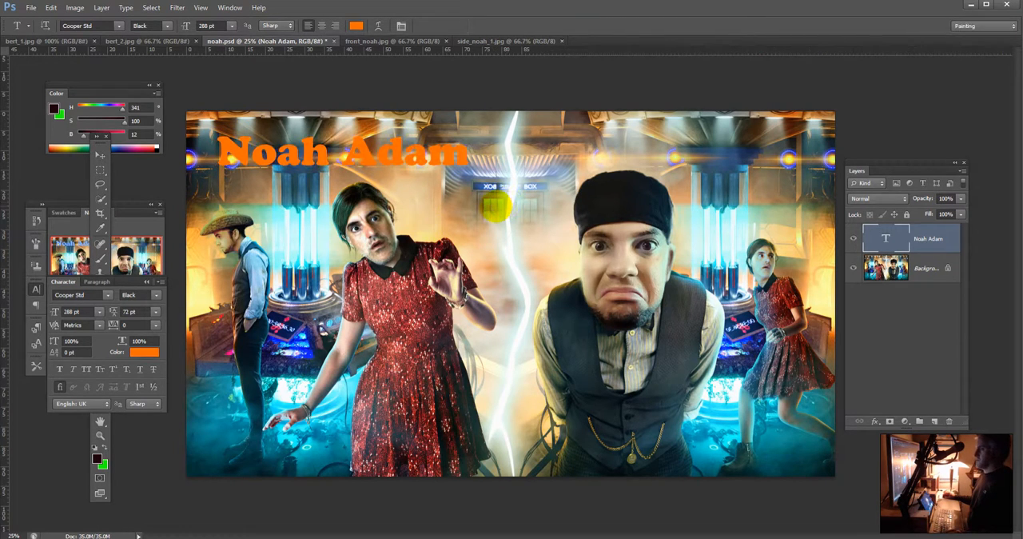
left_click_drag(475, 158, 302, 146)
left_click_drag(430, 150, 314, 144)
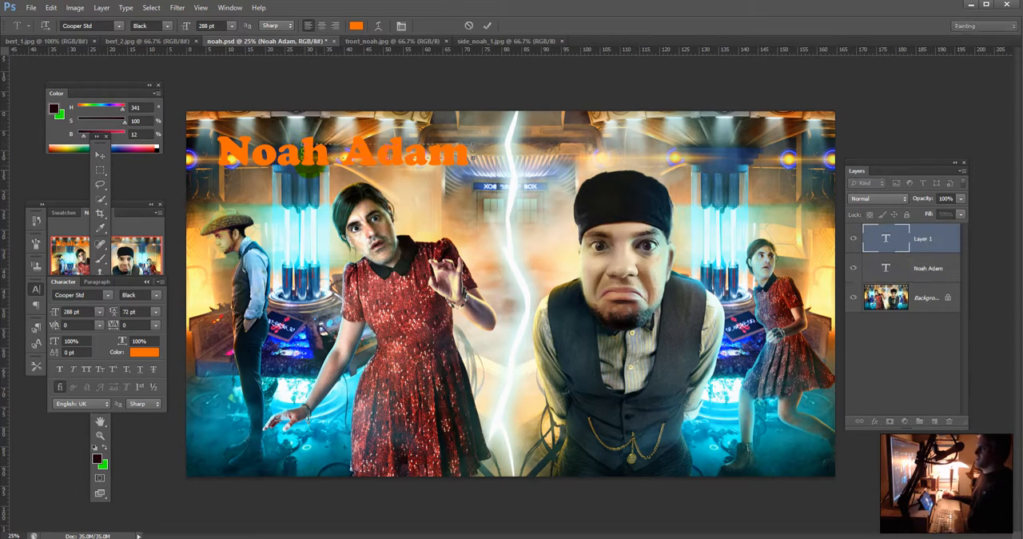
key("Escape")
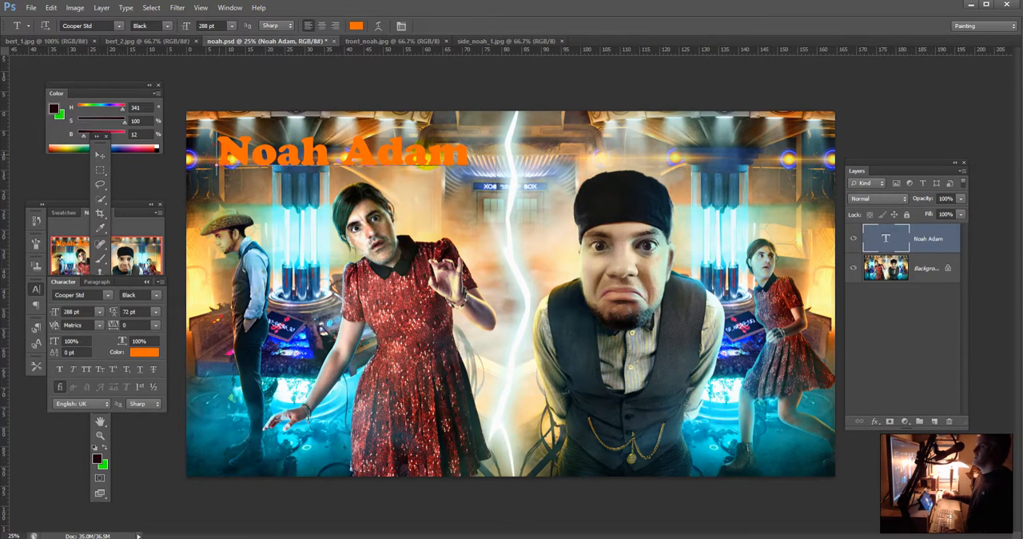
Step: Try scaling the selected title to several larger sizes, up to about 496 pt, then discard the uncommitted resizing
left_click_drag(224, 159, 521, 122)
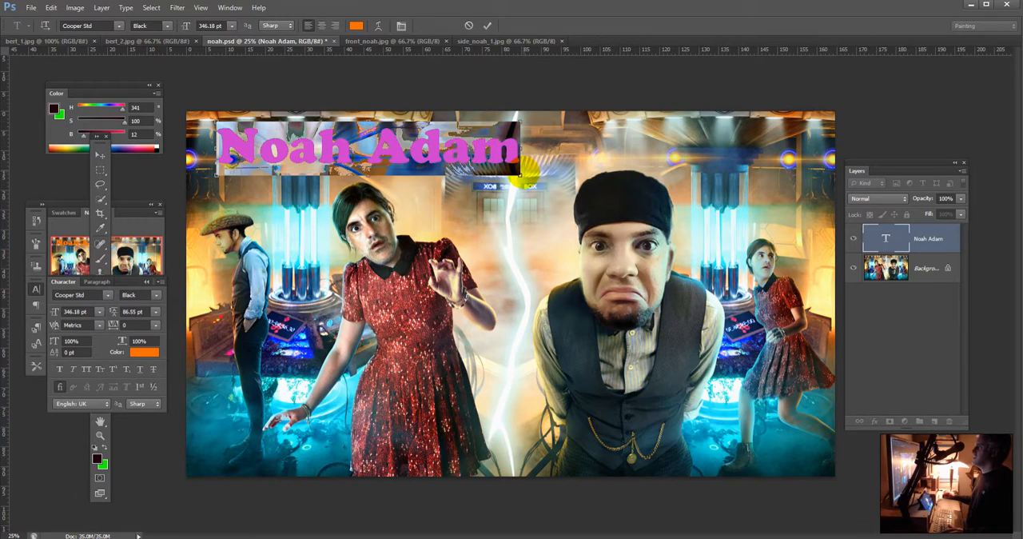
left_click_drag(562, 206, 643, 243)
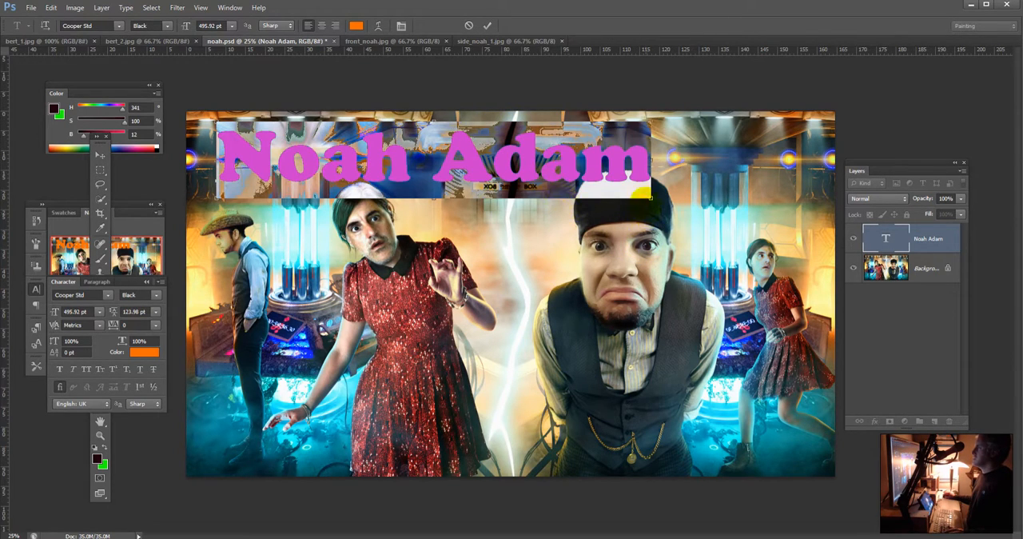
left_click_drag(644, 192, 540, 170)
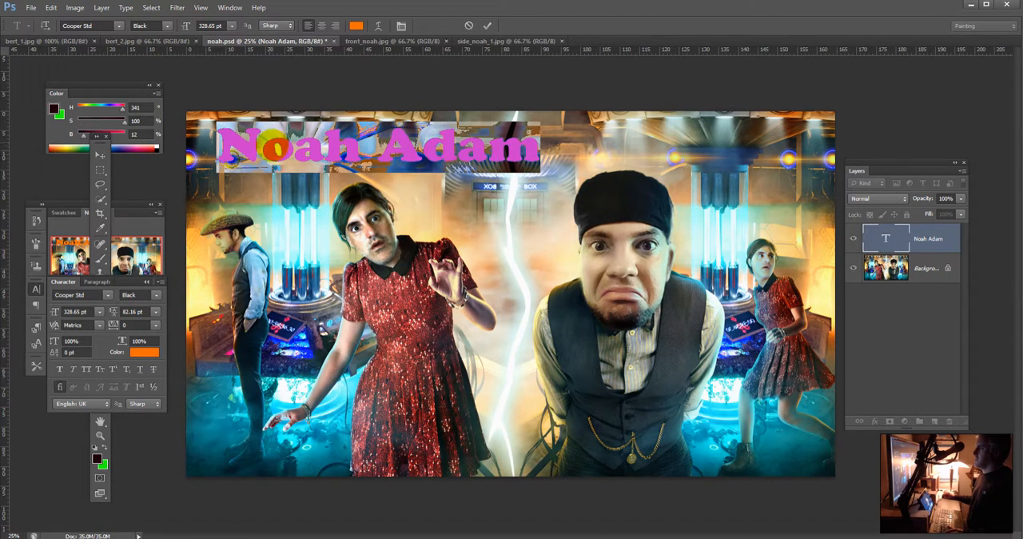
key("Escape")
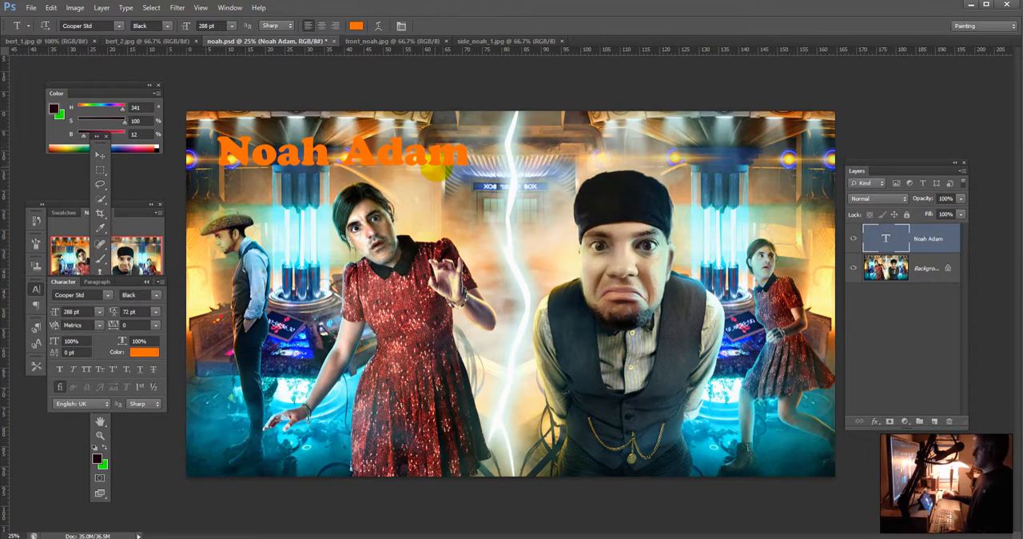
Step: Scale the name title up to 347.76 pt so it reaches the lightning bolt
left_click(453, 156)
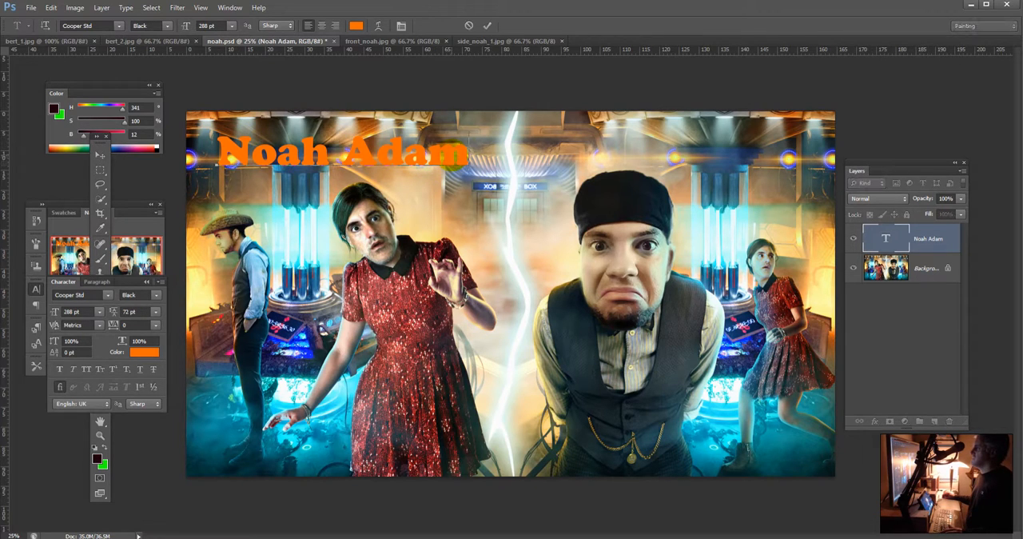
left_click_drag(470, 130, 520, 124)
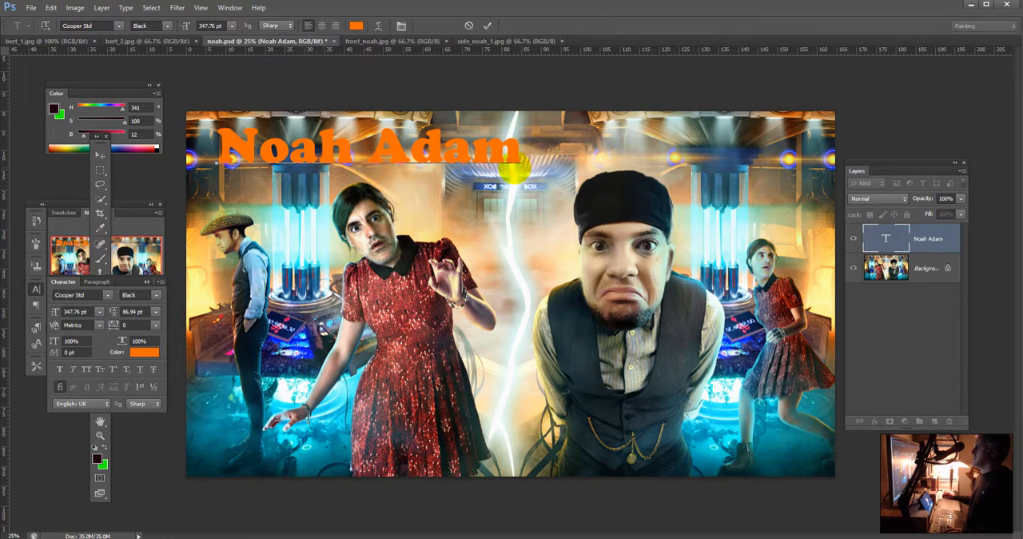
Step: Try to recolour the title near-white (fbfafe), sampled from the lightning bolt, without selecting its letters
left_click(357, 25)
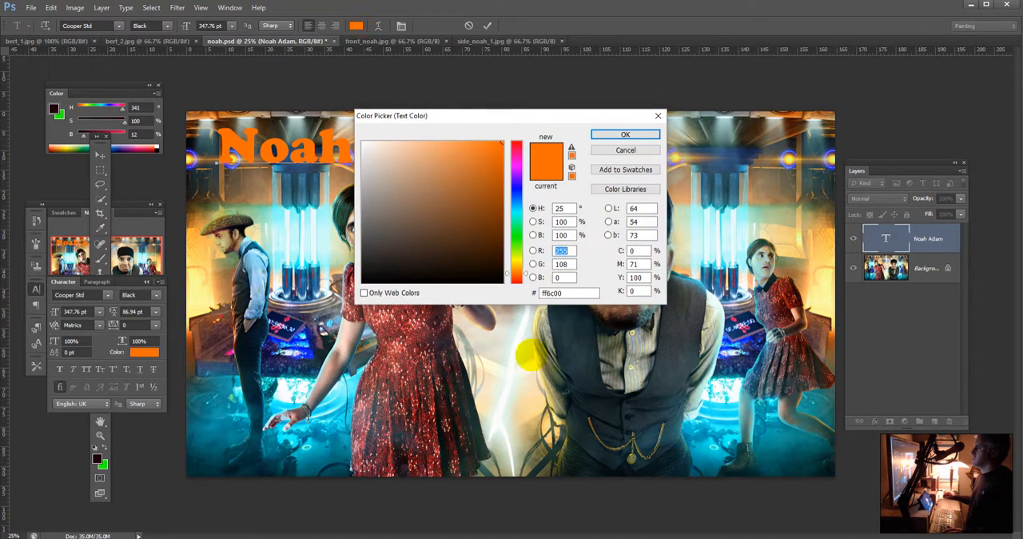
left_click(518, 338)
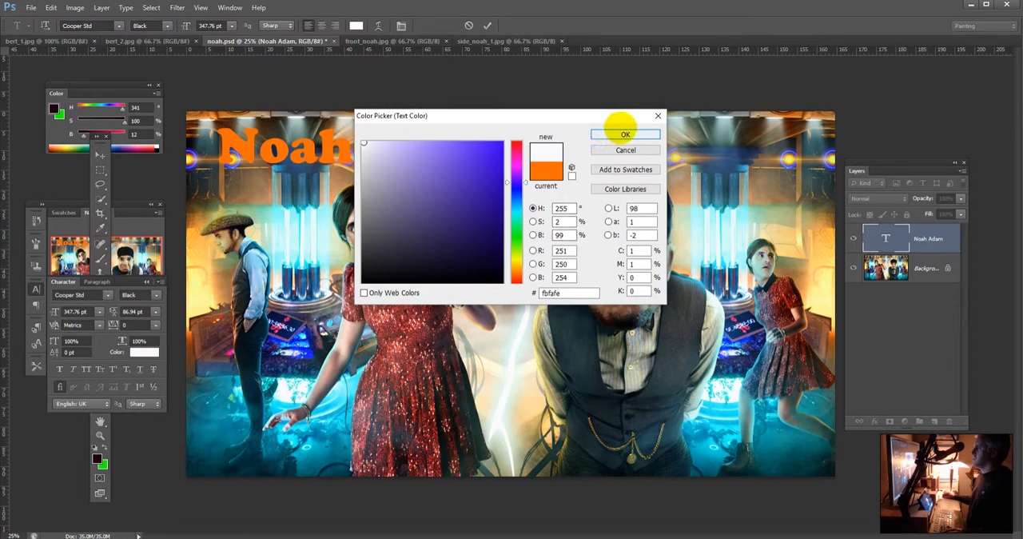
left_click(625, 133)
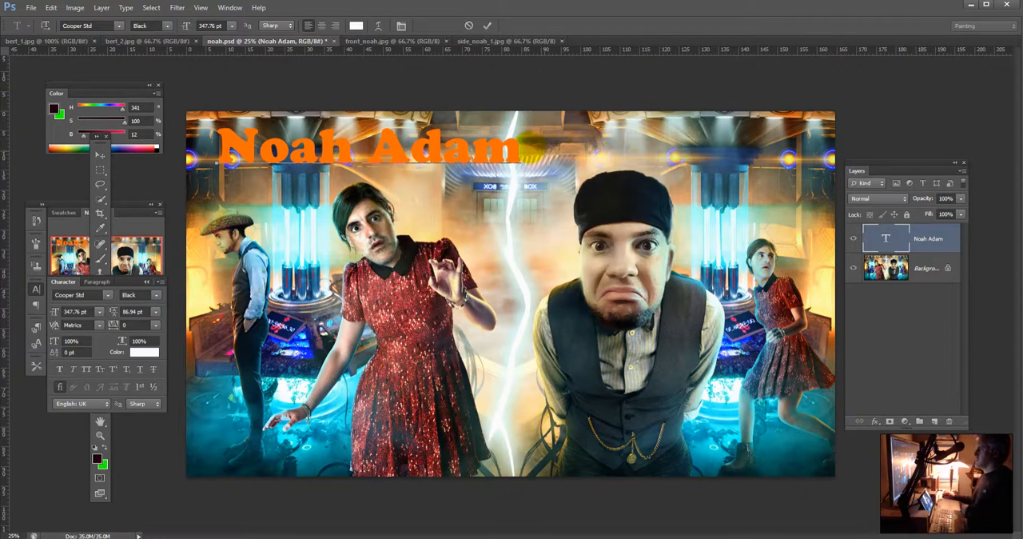
Step: Select all the title text and recolour it near-white (fcfcfa), sampled from the lightning bolt
left_click_drag(522, 147, 216, 148)
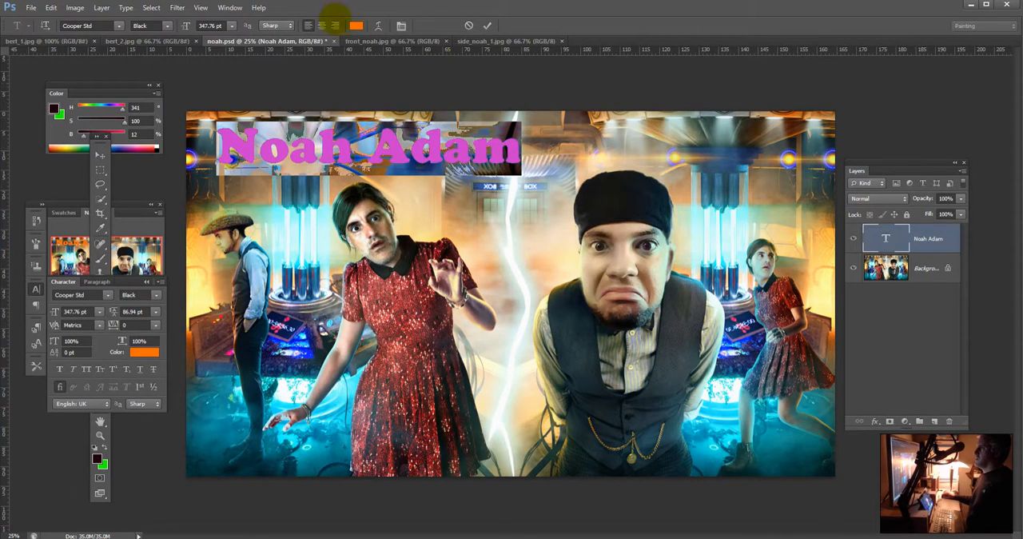
left_click(357, 25)
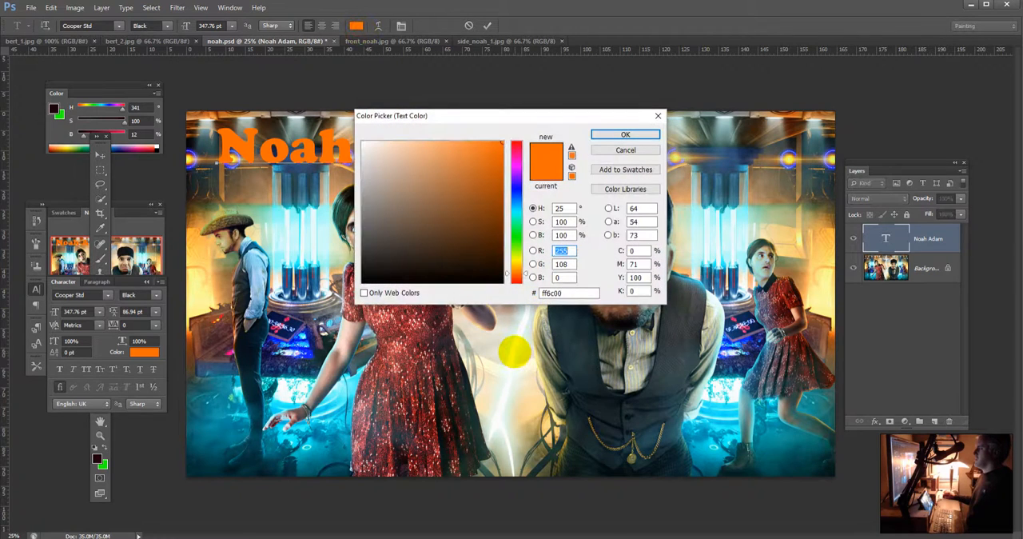
left_click(513, 350)
left_click(601, 134)
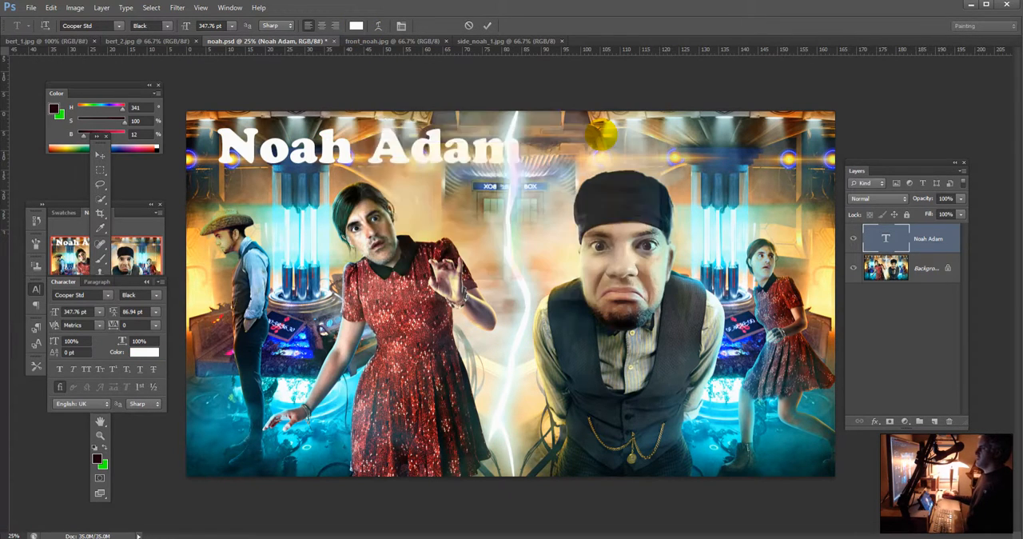
Step: Duplicate the title layer and make the lower copy a blue (101efc) shadow, offset slightly down and to the right of the white title
left_click_drag(927, 238, 935, 422)
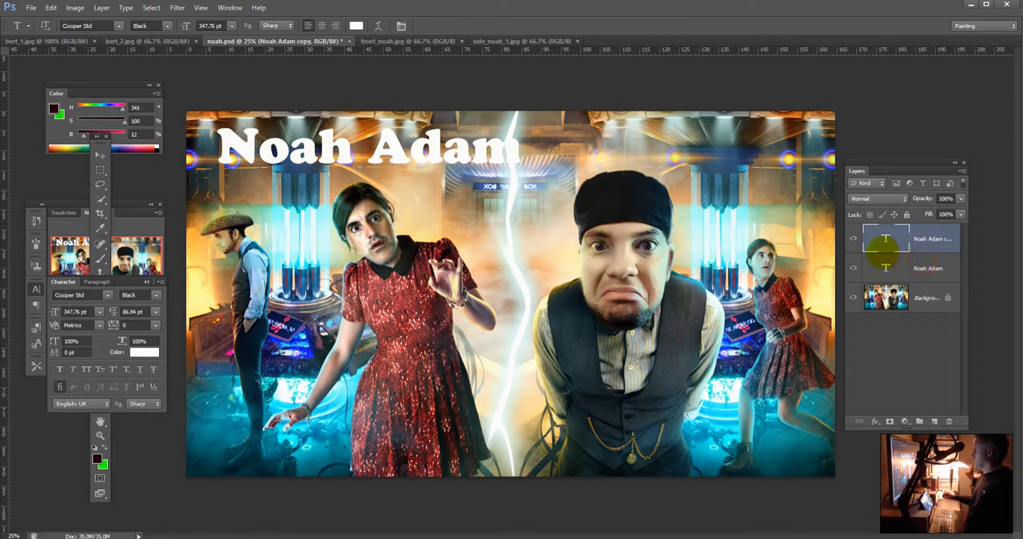
left_click(923, 269)
left_click(355, 26)
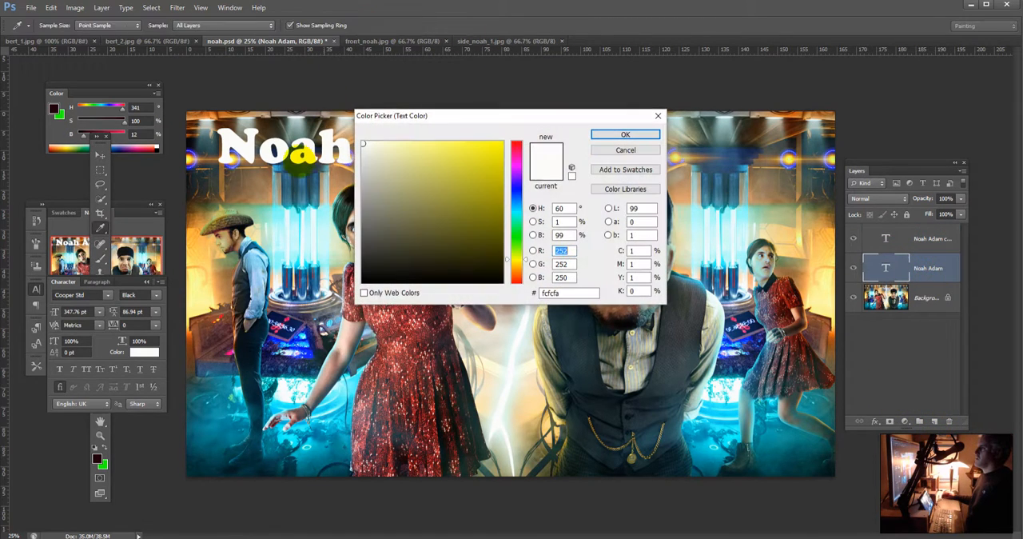
left_click(314, 352)
left_click(609, 133)
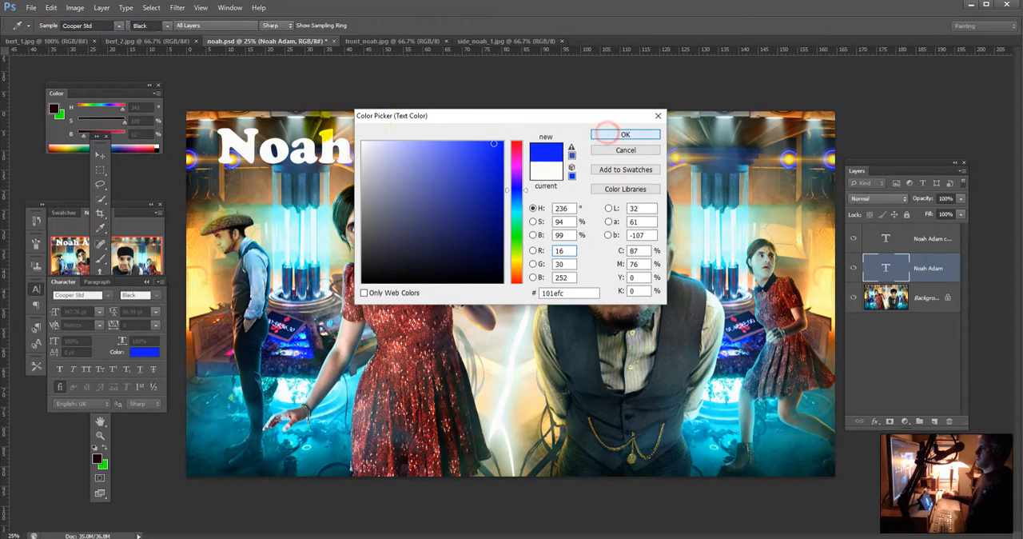
left_click(100, 154)
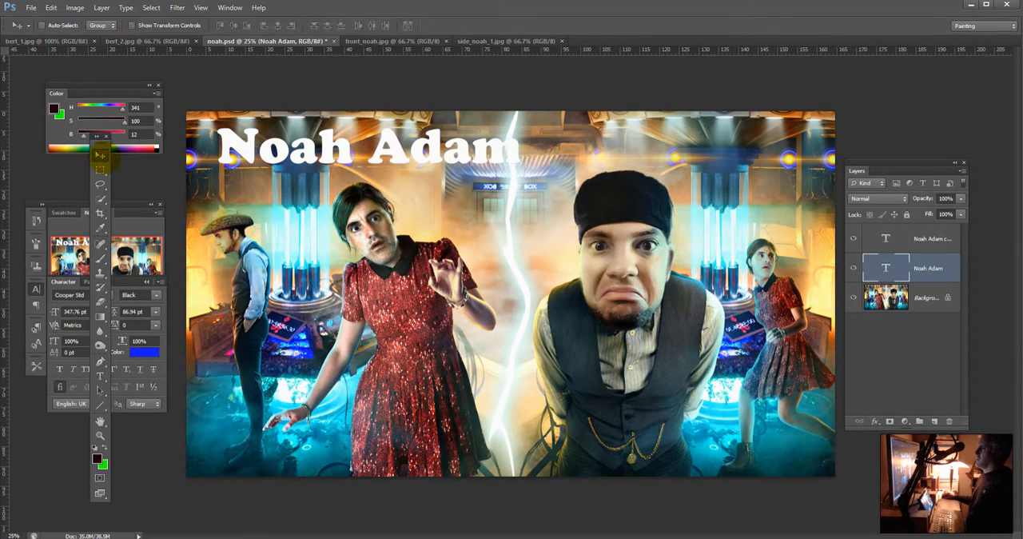
left_click_drag(331, 141, 344, 152)
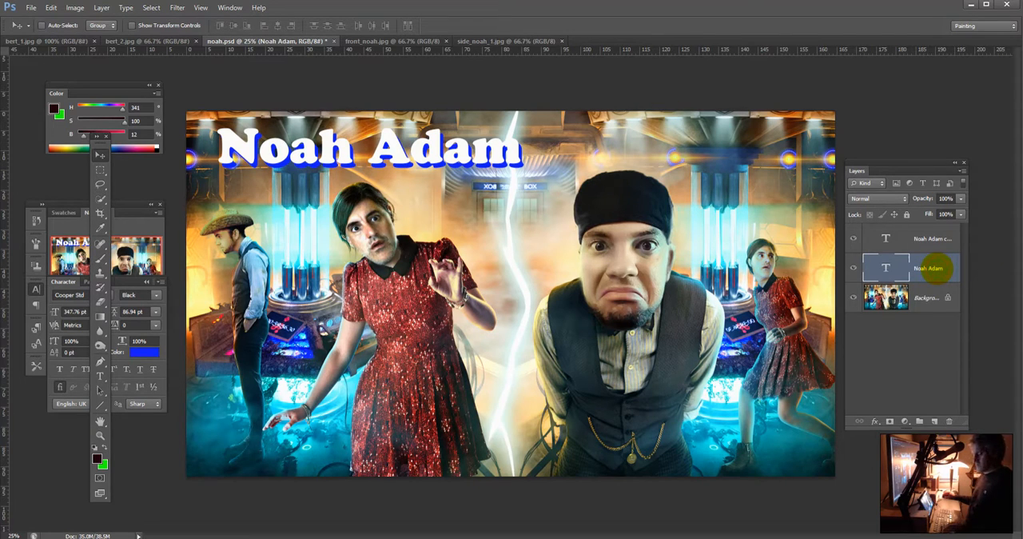
Step: Recolour the title's shadow layer bright orange (ff6a01), based on a tone sampled at the scene's edge near the small woman in red
key("t")
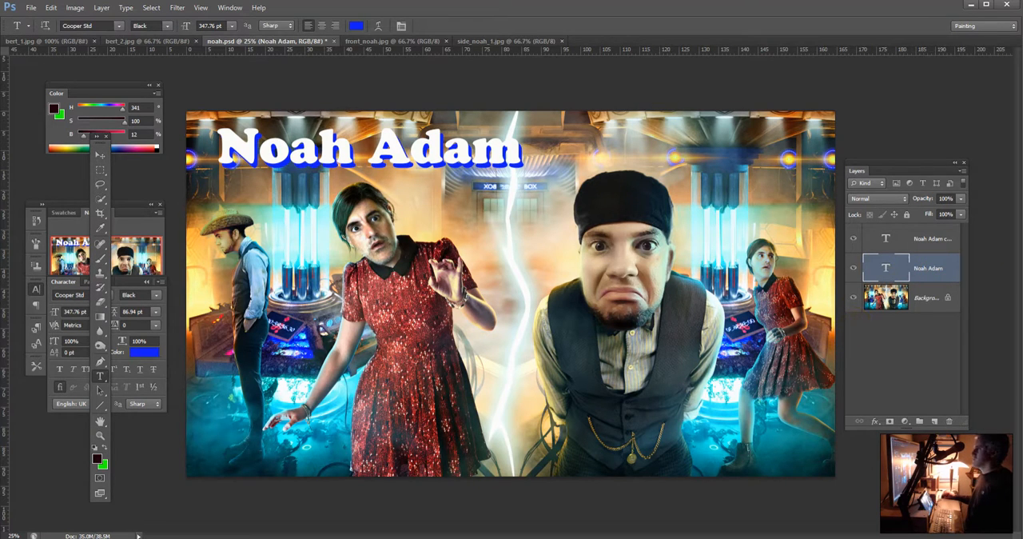
left_click(356, 25)
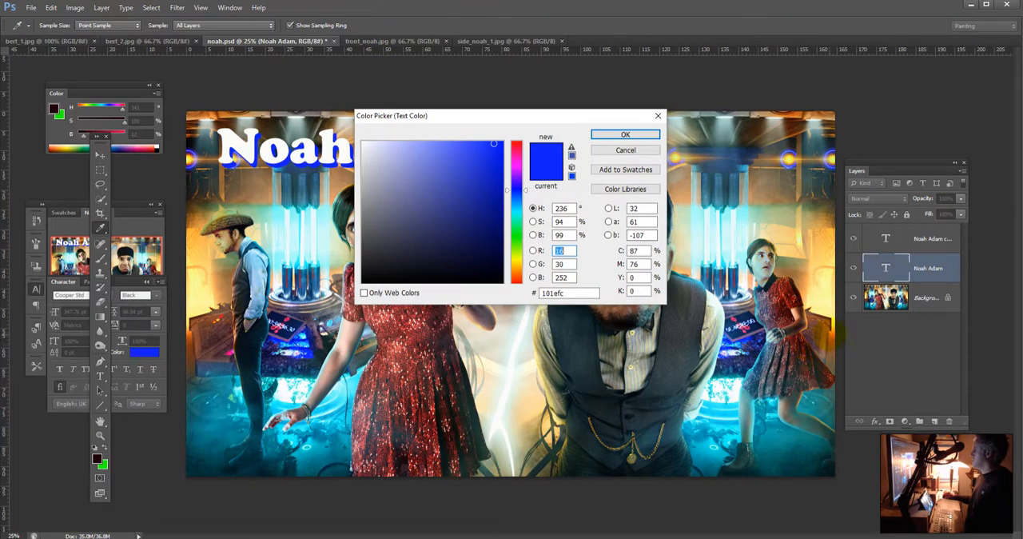
left_click(830, 334)
left_click_drag(501, 147, 502, 130)
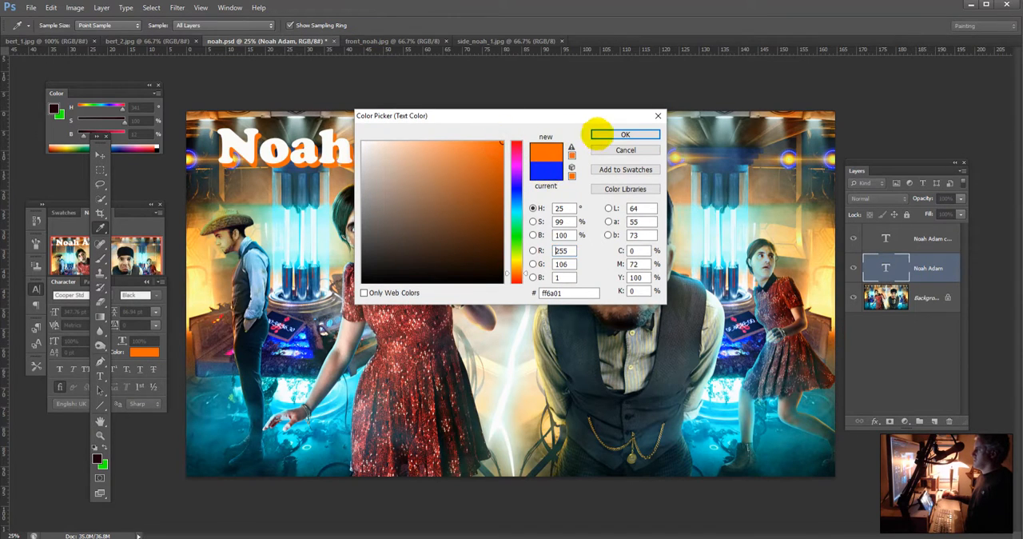
left_click(607, 134)
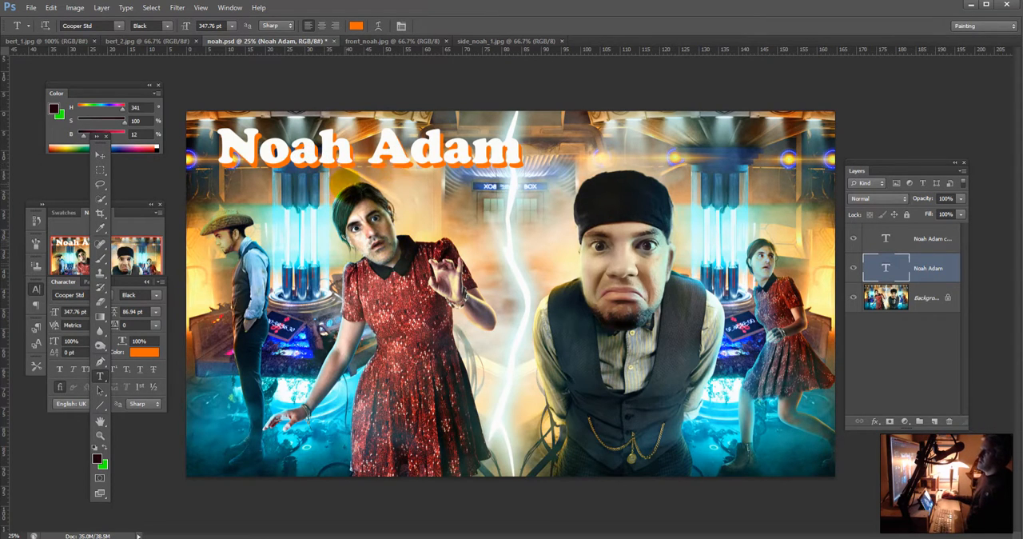
Step: Start a new text line just below the beginning of the title and set its font size to 102 pt
left_click(225, 182)
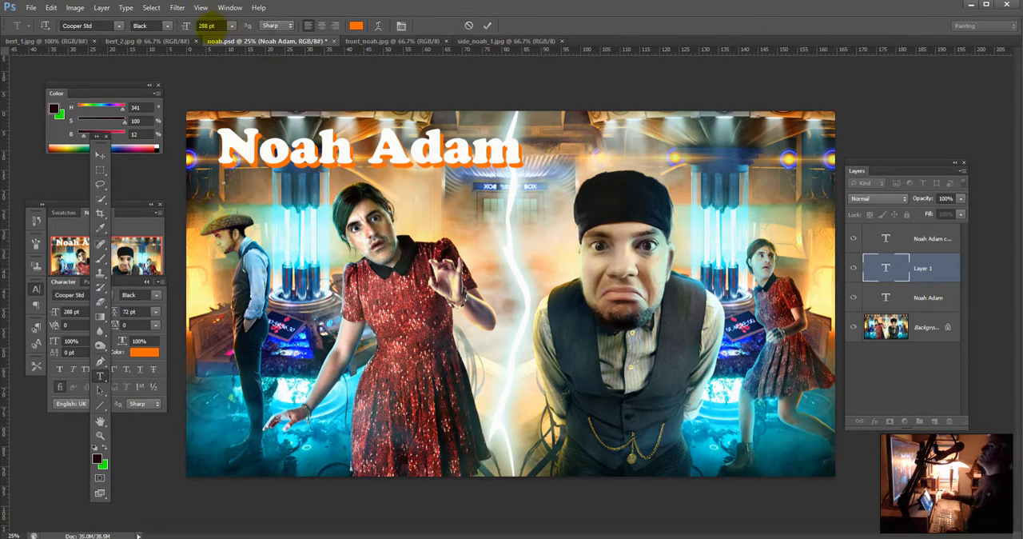
left_click(200, 24)
type("102")
key("Return")
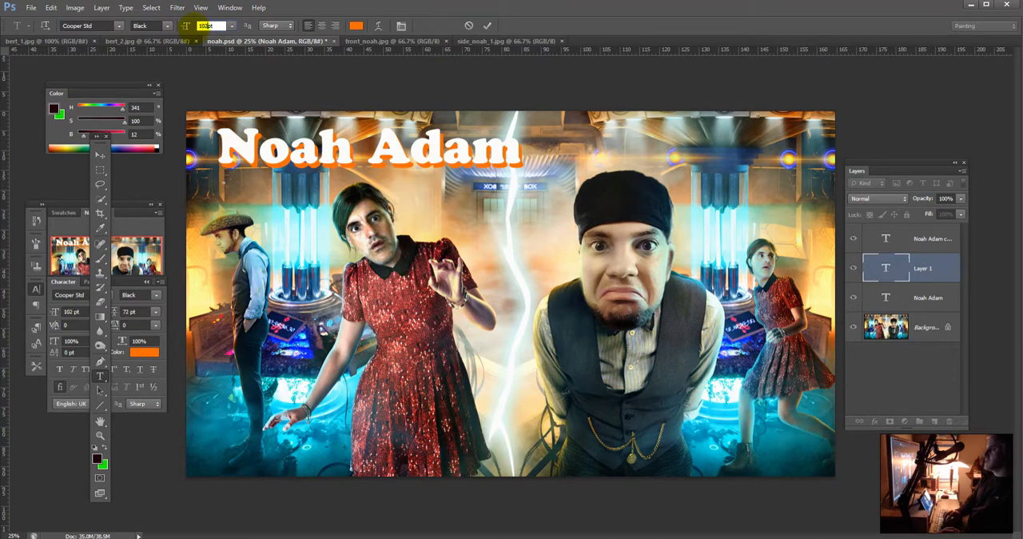
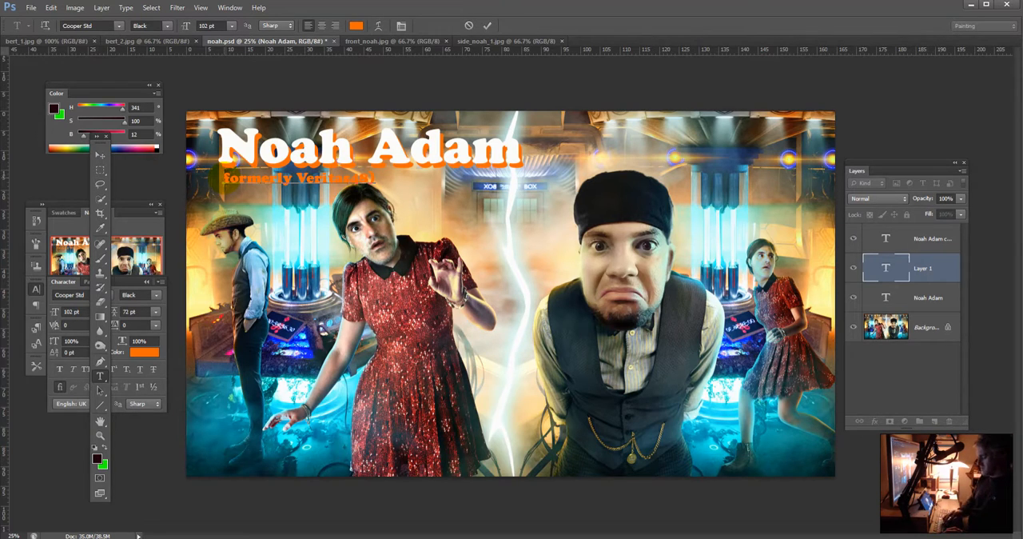
Step: Enclose the subtitle beneath the title in parentheses and duplicate its text layer
type("(")
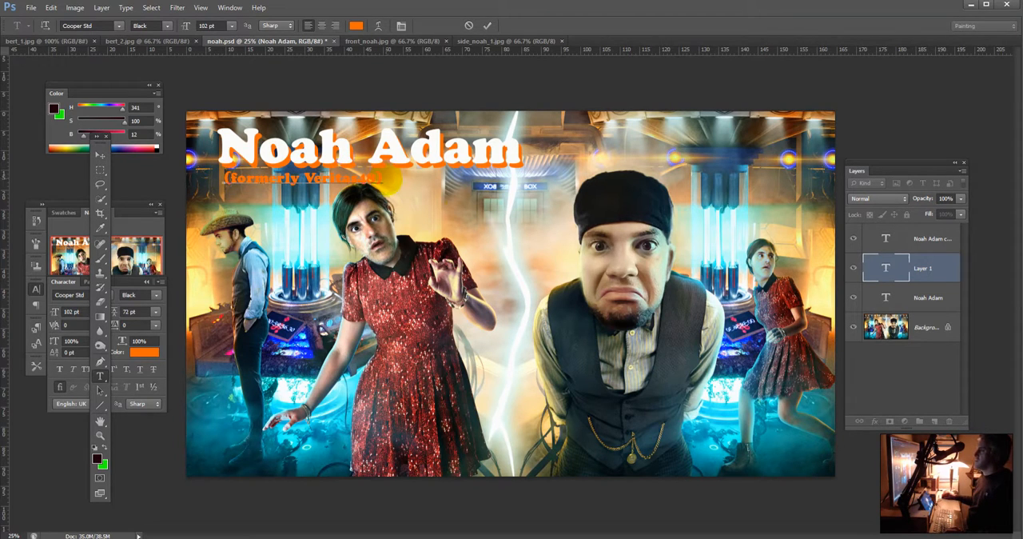
left_click_drag(946, 268, 945, 420)
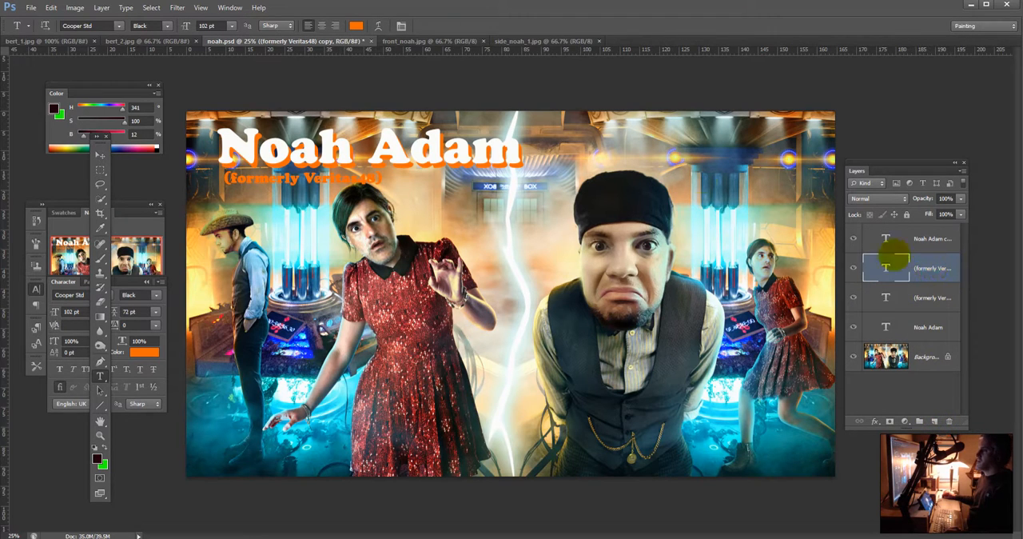
Step: Change the text colour of the duplicated subtitle from orange to white
left_click(356, 26)
left_click(383, 160)
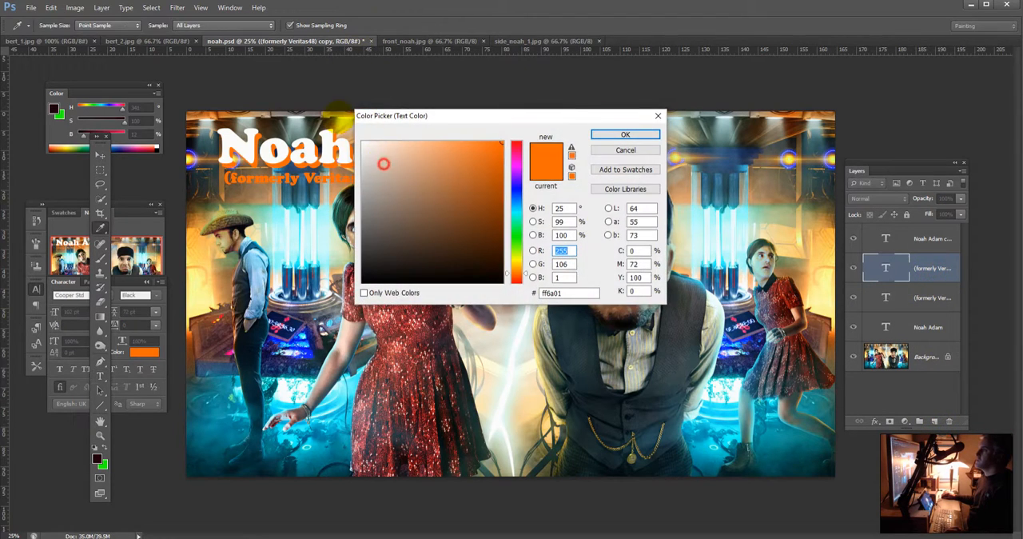
left_click(600, 134)
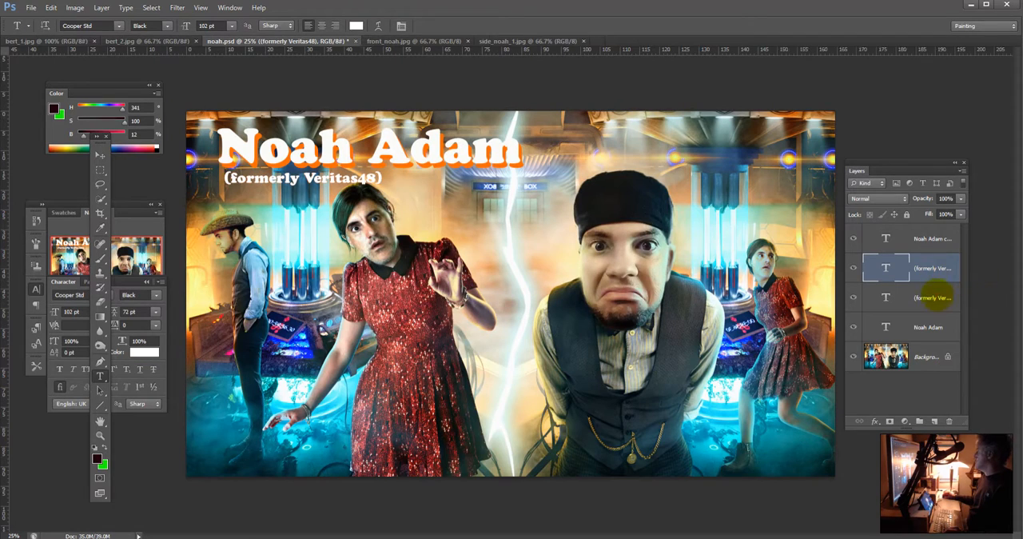
Step: Offset the orange subtitle layer slightly behind the white copy so it acts as a drop shadow
left_click(932, 297)
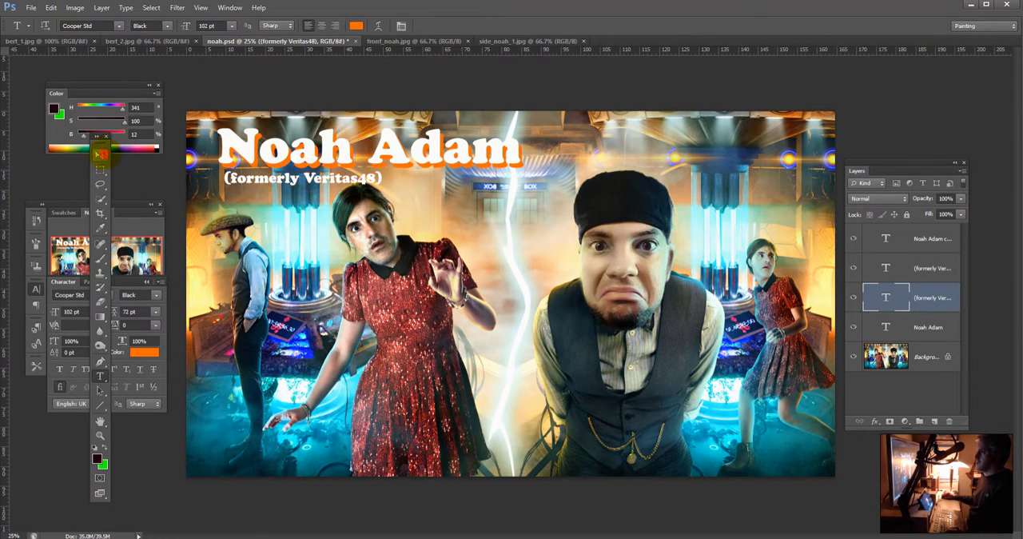
left_click(101, 154)
left_click_drag(263, 160, 269, 160)
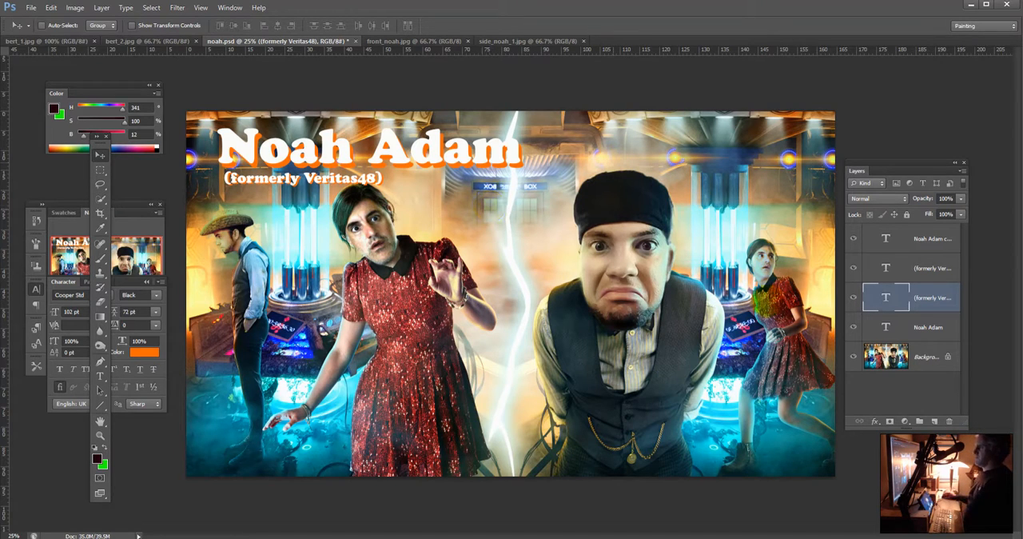
Step: Reorder the orange title layer above both subtitle layers and nudge it closer behind the white title
left_click(908, 275)
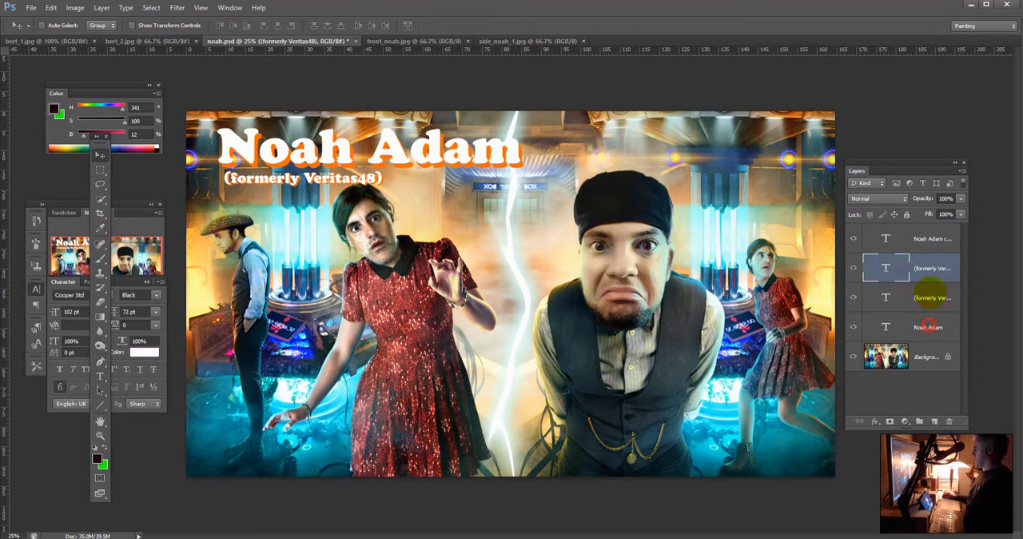
left_click_drag(940, 324, 929, 262)
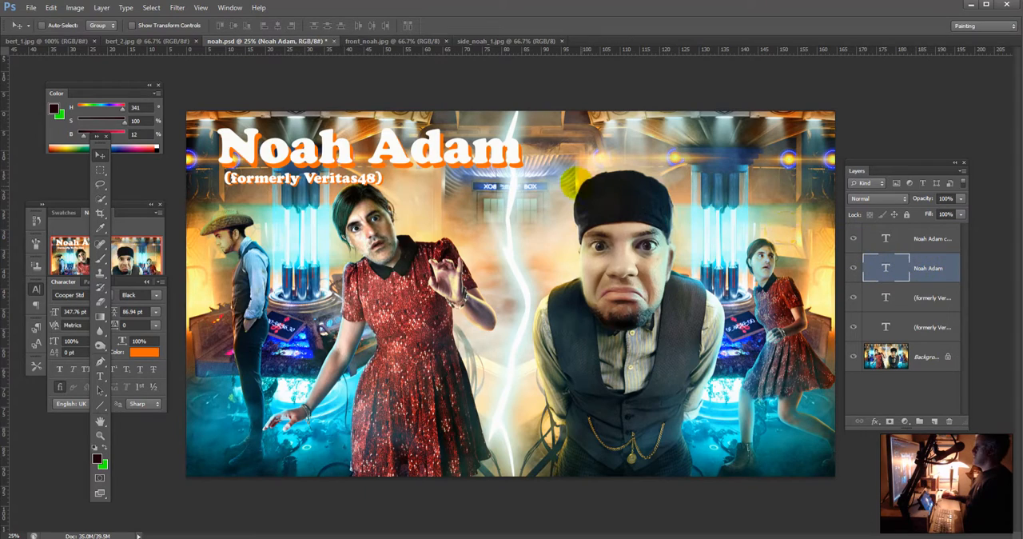
left_click_drag(569, 190, 581, 164)
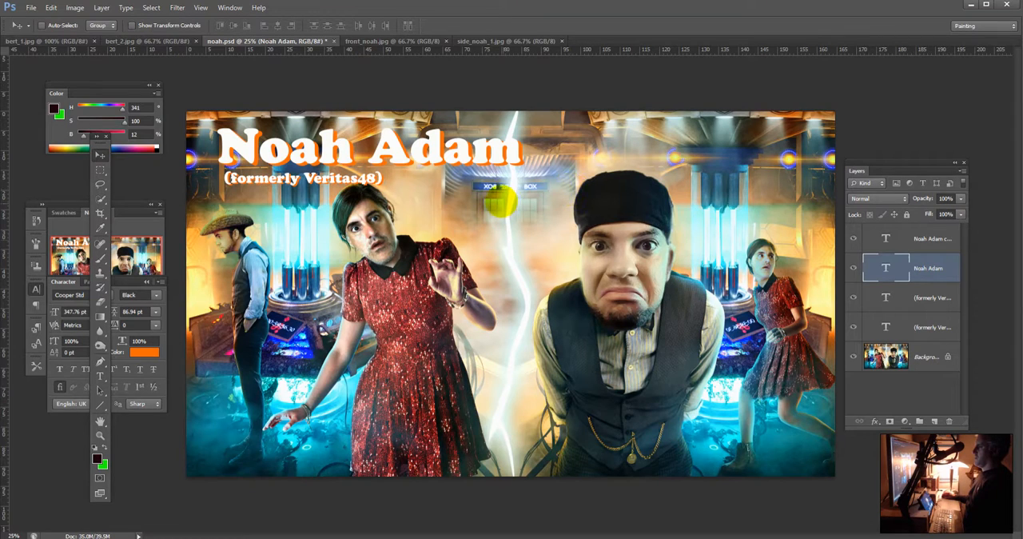
Step: Shift both subtitle layers together slightly left under the start of the title
left_click(932, 326)
left_click(932, 297, "shift")
left_click_drag(395, 168, 387, 165)
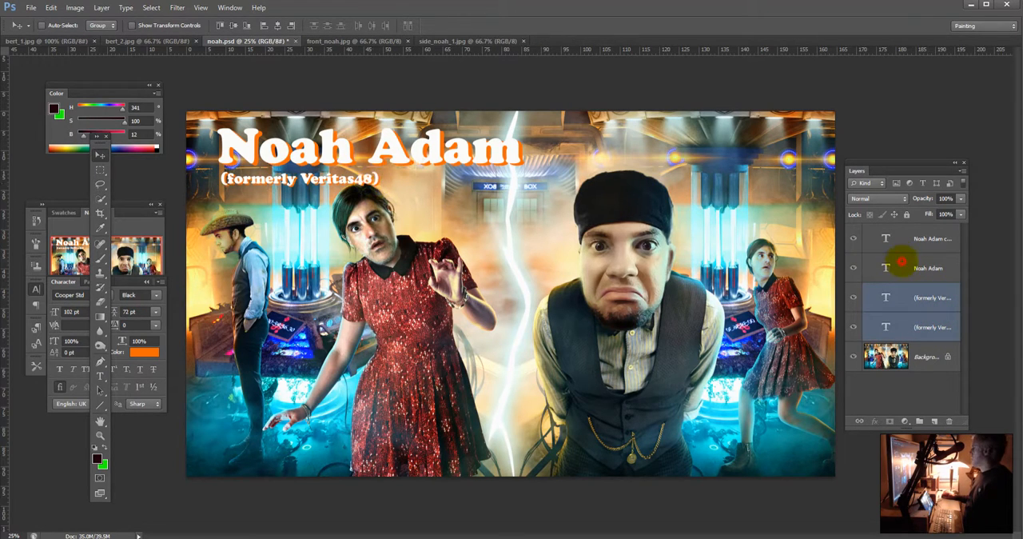
Step: Add both title layers to the selection and move all four text layers slightly left and down
left_click(902, 268, "shift")
left_click(902, 239, "shift")
left_click_drag(608, 171, 597, 177)
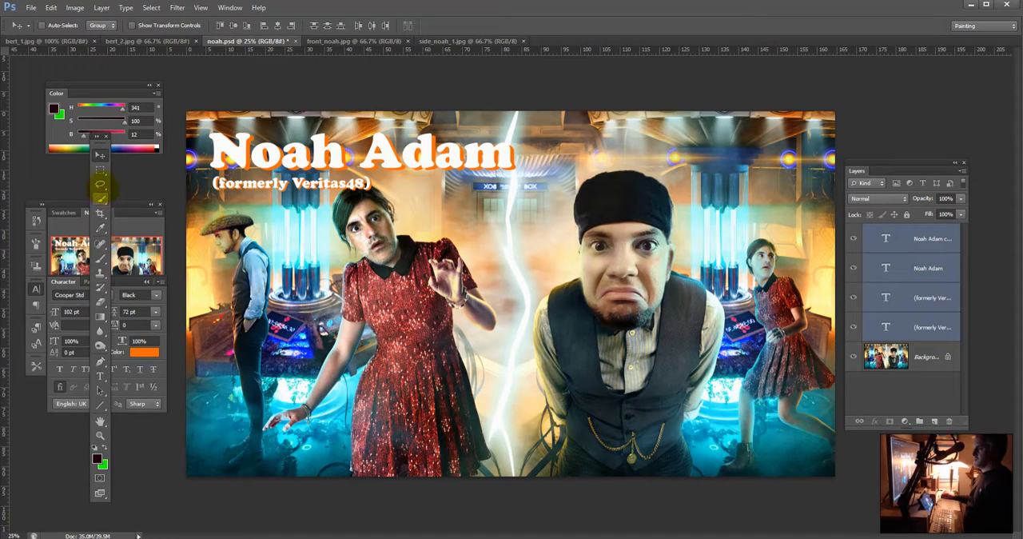
Step: Add an orange Cooper Std Black text line reading "Welcome To My Bubble!" across the middle of the image
left_click(100, 376)
left_click(410, 360)
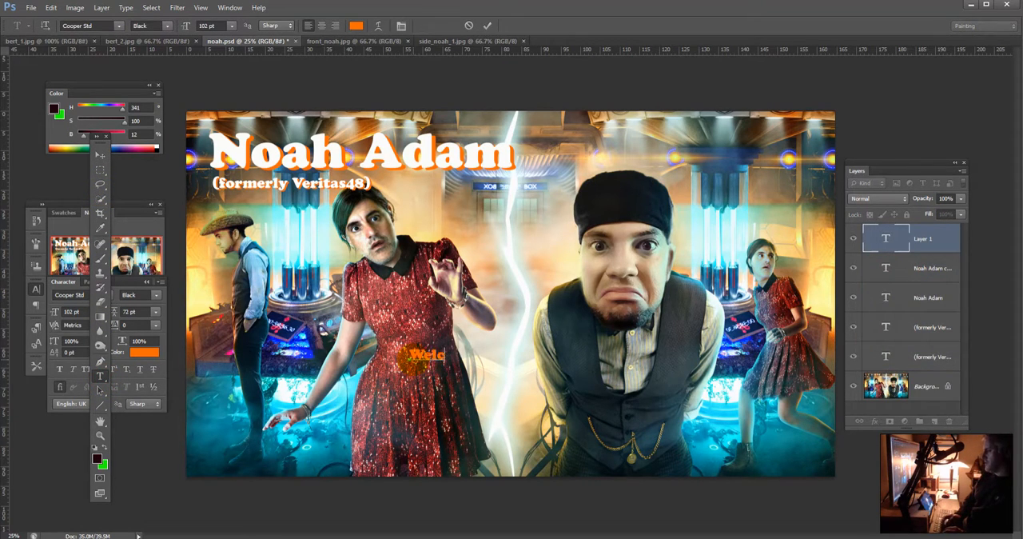
type("Welcome To ")
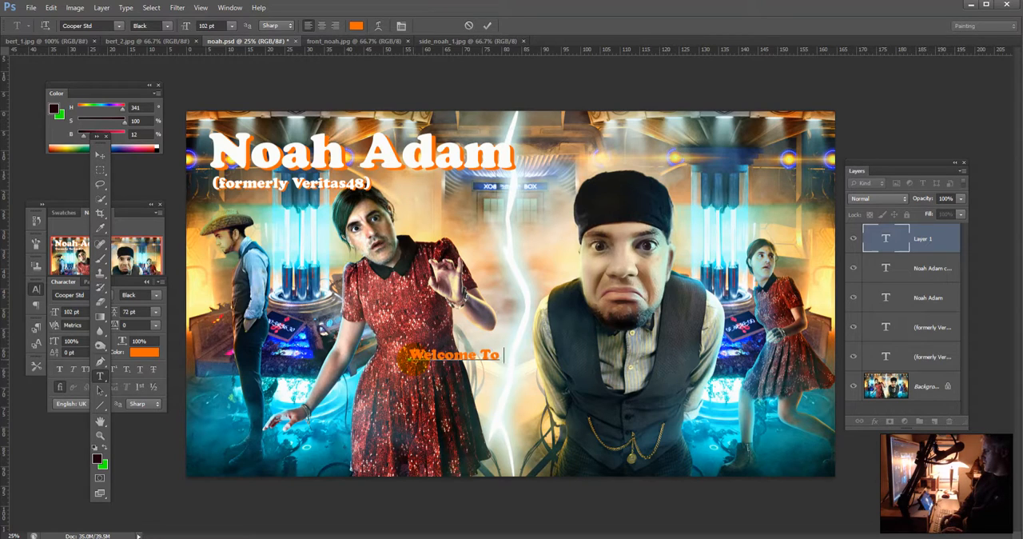
type("My Bubble!")
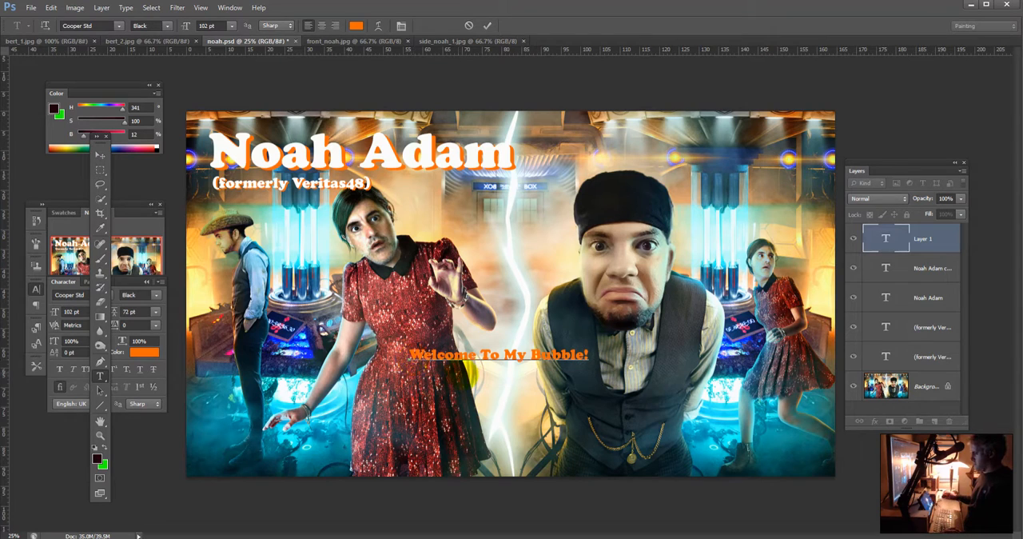
Step: Scale the "Welcome To My Bubble!" text up to about 227 pt
key("ctrl+t")
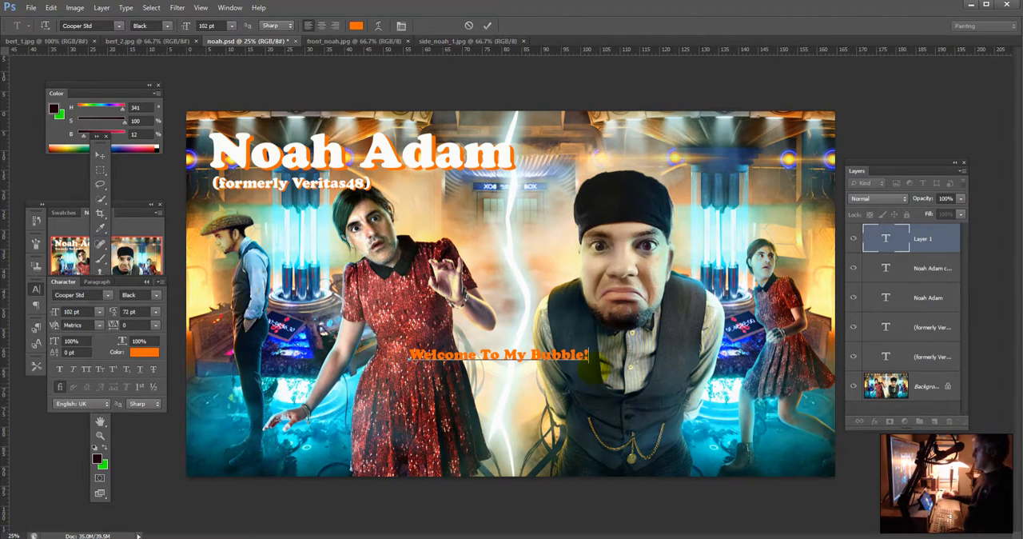
key("ctrl")
left_click_drag(589, 348, 807, 328)
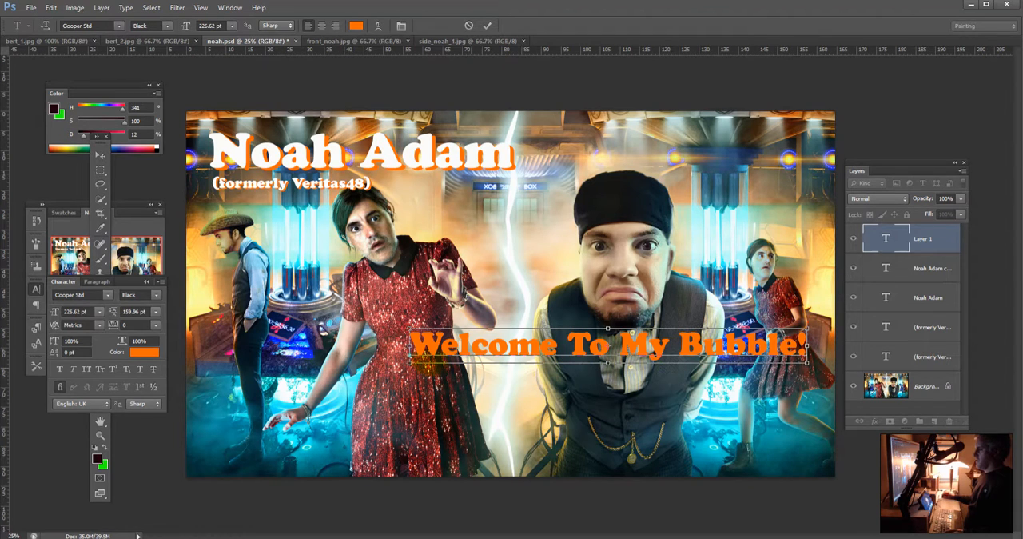
left_click_drag(410, 363, 389, 381)
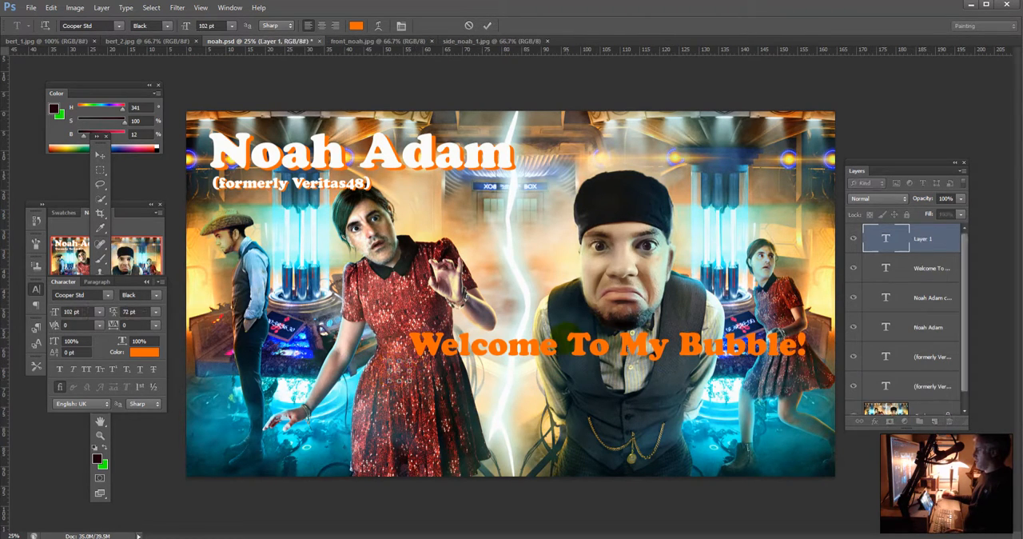
left_click_drag(572, 339, 531, 344)
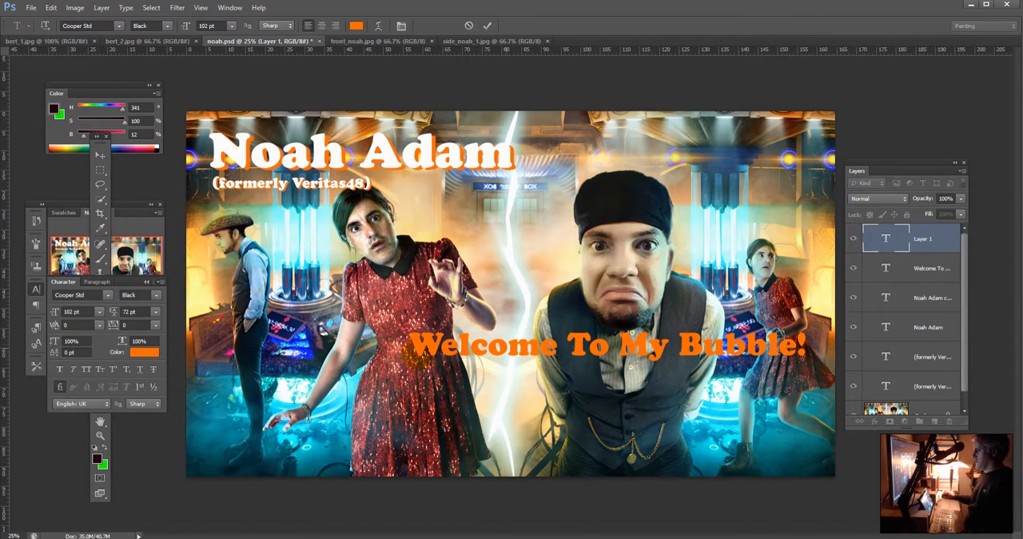
left_click_drag(412, 350, 855, 344)
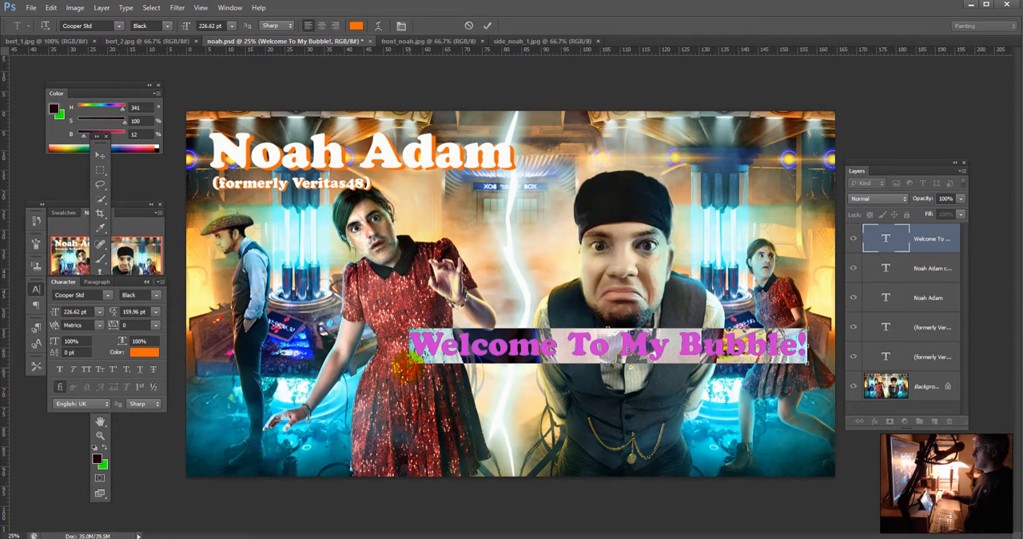
left_click(406, 352)
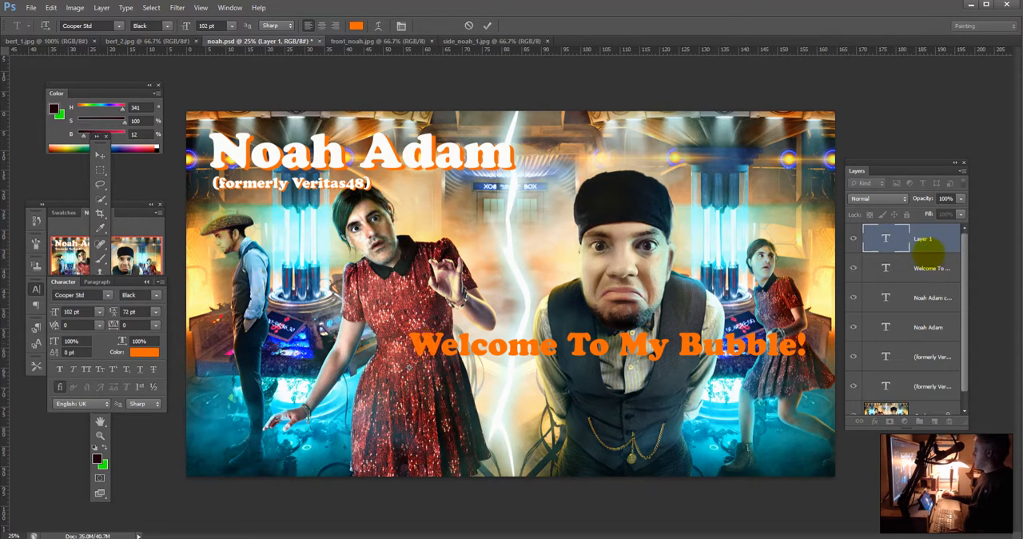
left_click(919, 238)
left_click(919, 239)
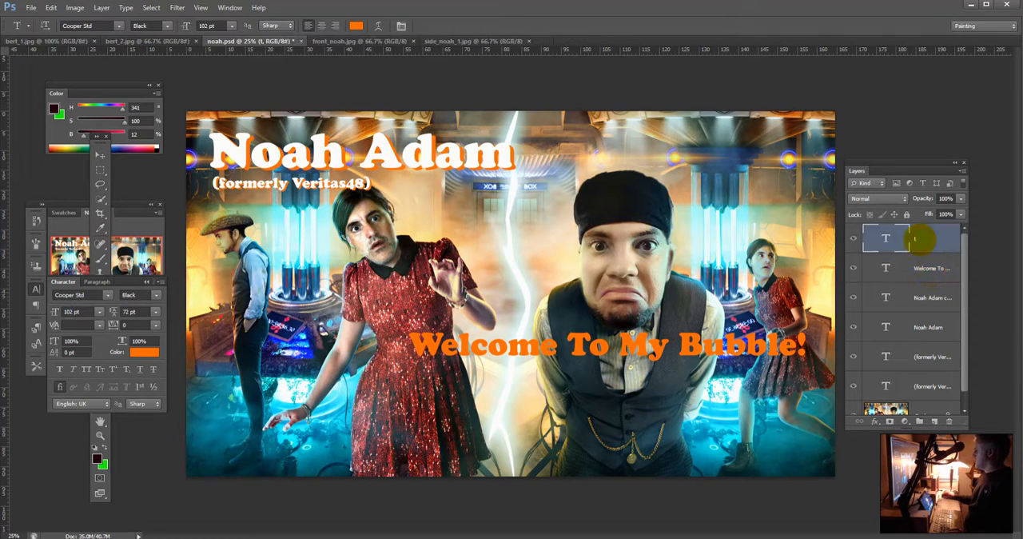
scroll(952, 407, "down", 1)
left_click_drag(947, 404, 949, 421)
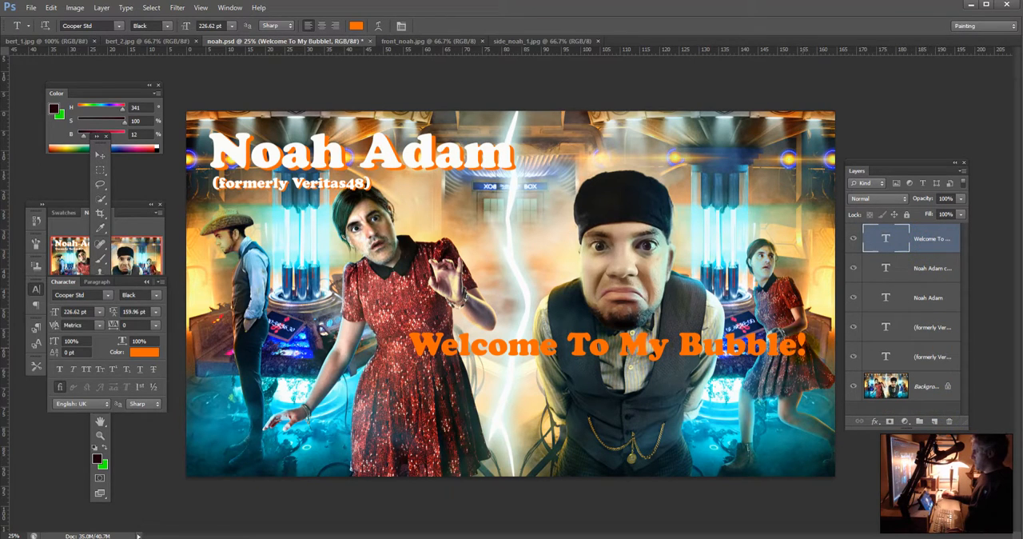
Step: Enlarge the "Welcome To My Bubble!" text to about 322 pt and move it down near the image's lower edge
left_click_drag(808, 347, 255, 320)
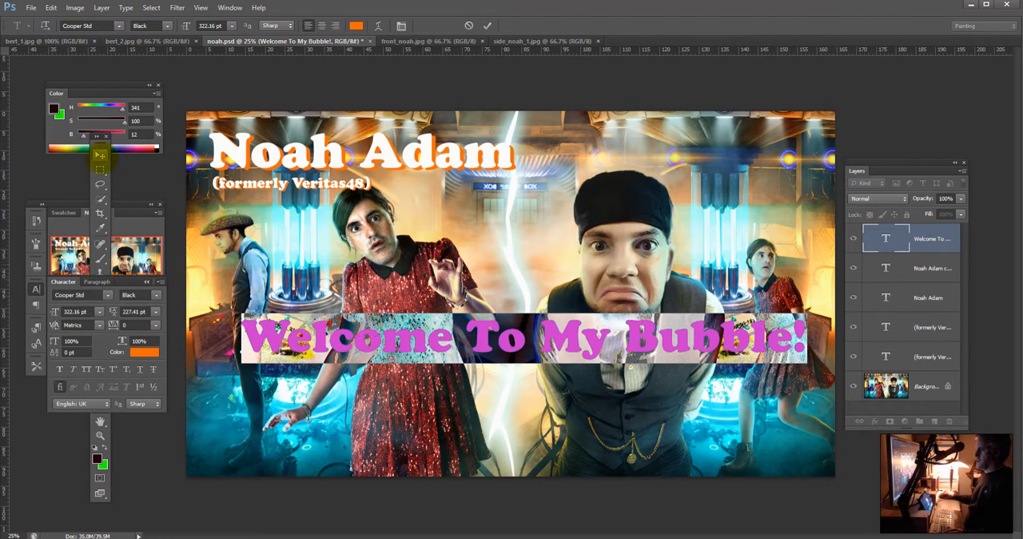
left_click(100, 154)
left_click_drag(558, 336, 557, 400)
Step: Duplicate the "Welcome To My Bubble!" layer and set the copy's text colour to white (ffffff)
left_click_drag(928, 238, 934, 422)
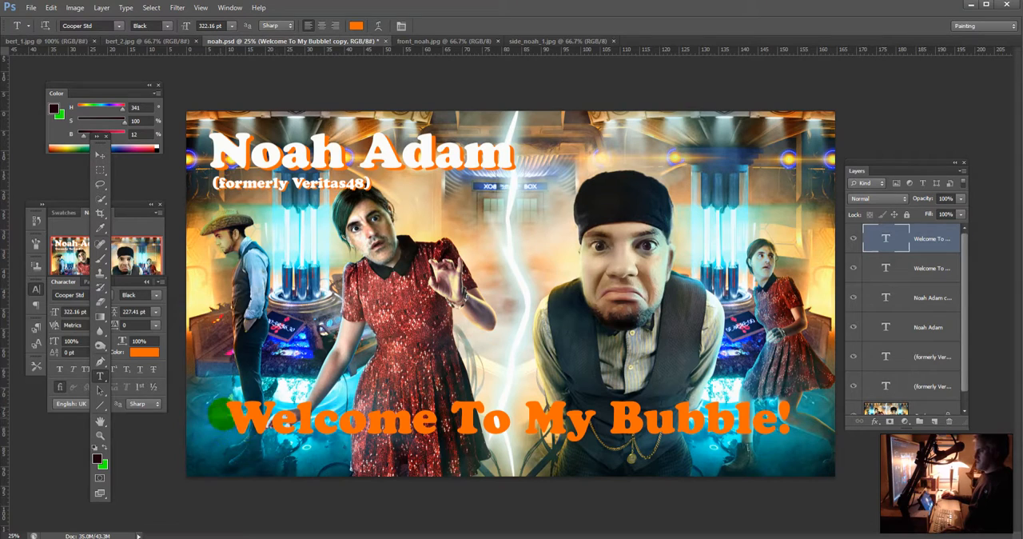
left_click_drag(227, 413, 791, 417)
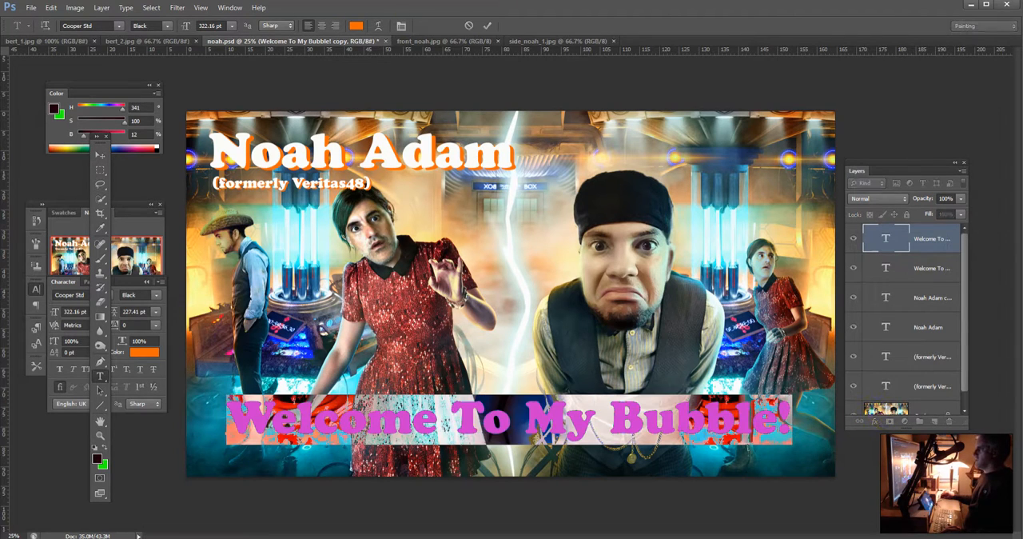
left_click(357, 26)
left_click_drag(384, 149, 350, 123)
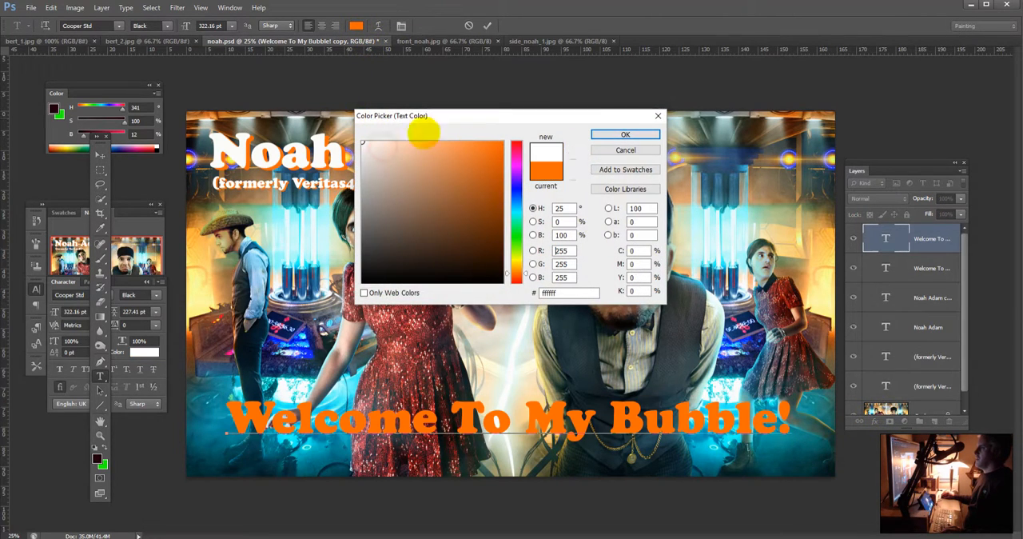
left_click(625, 134)
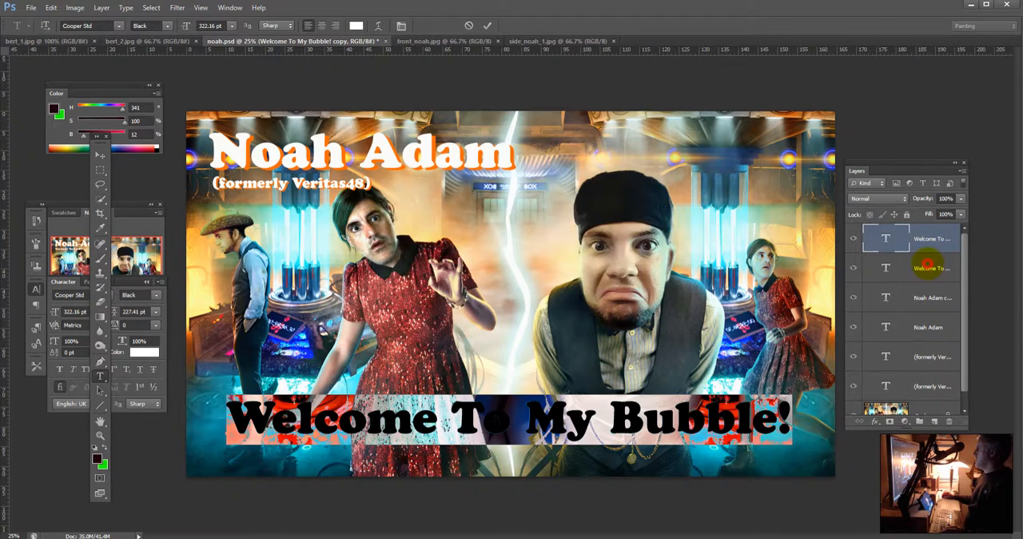
Step: Offset the orange "Welcome To My Bubble!" layer slightly down and right behind the white copy as a drop shadow
left_click(927, 264)
left_click(100, 154)
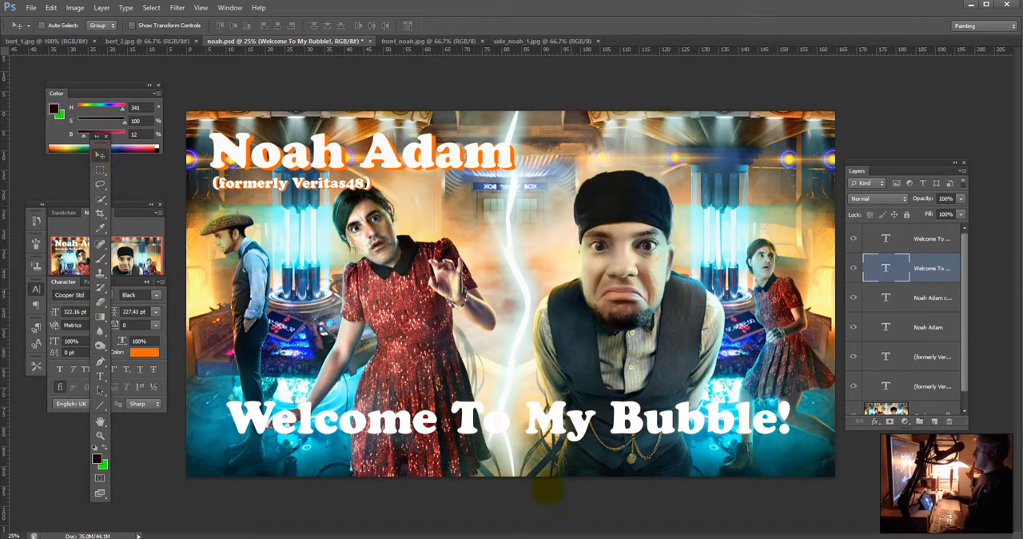
left_click_drag(558, 431, 562, 435)
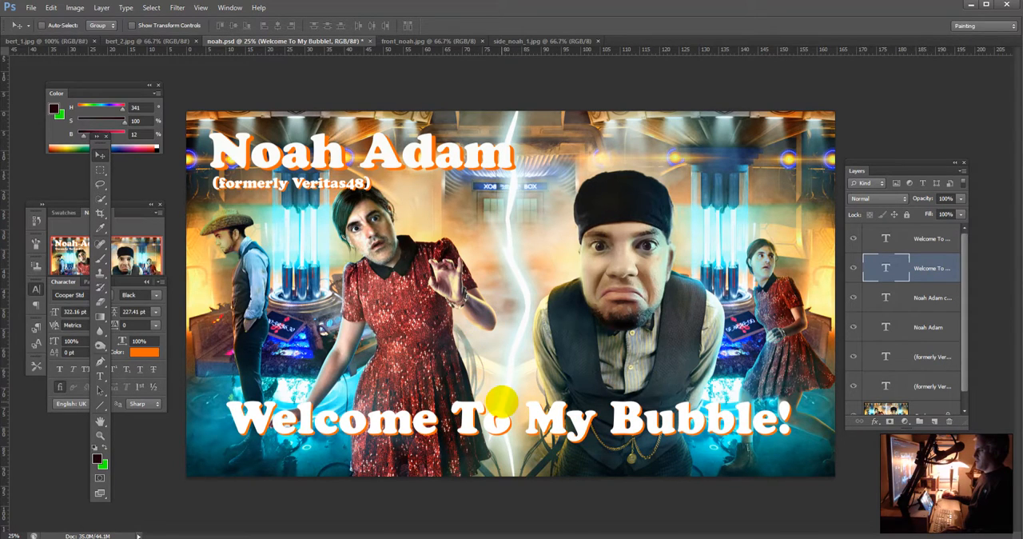
left_click_drag(501, 400, 501, 404)
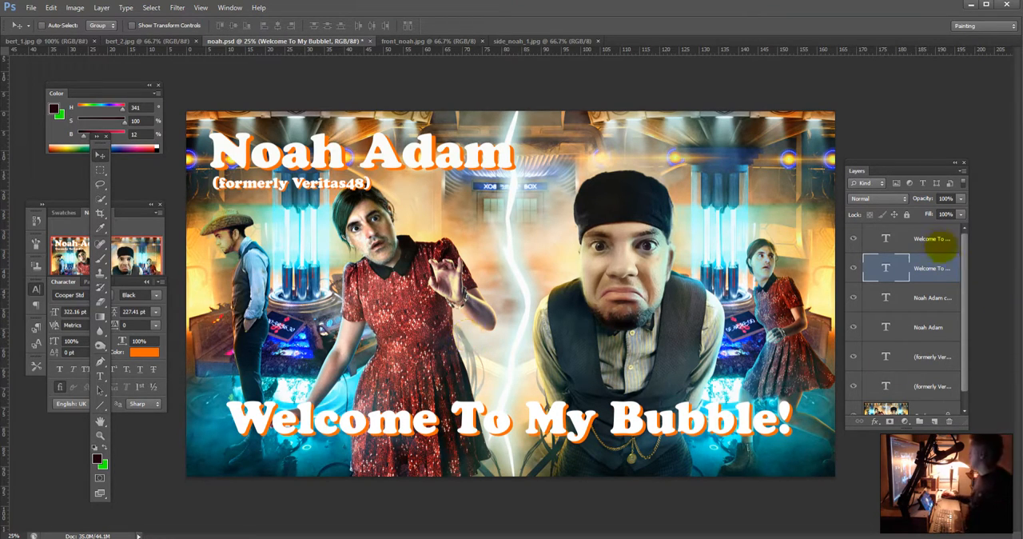
Step: Select both "Welcome To My Bubble!" layers and both title layers and move them together slightly left and down
left_click(935, 240)
left_click(935, 328, "ctrl")
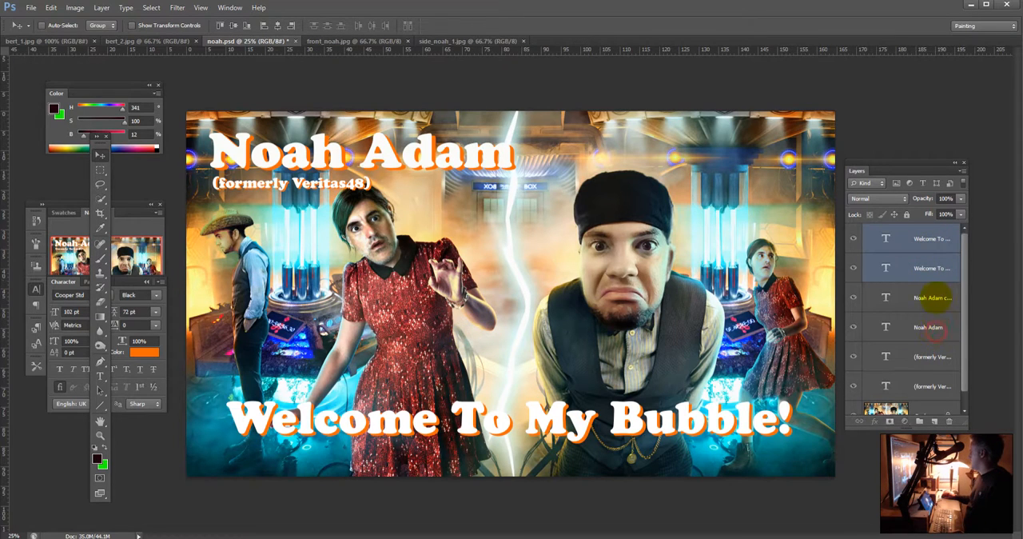
left_click(936, 298, "ctrl")
left_click_drag(681, 419, 680, 399)
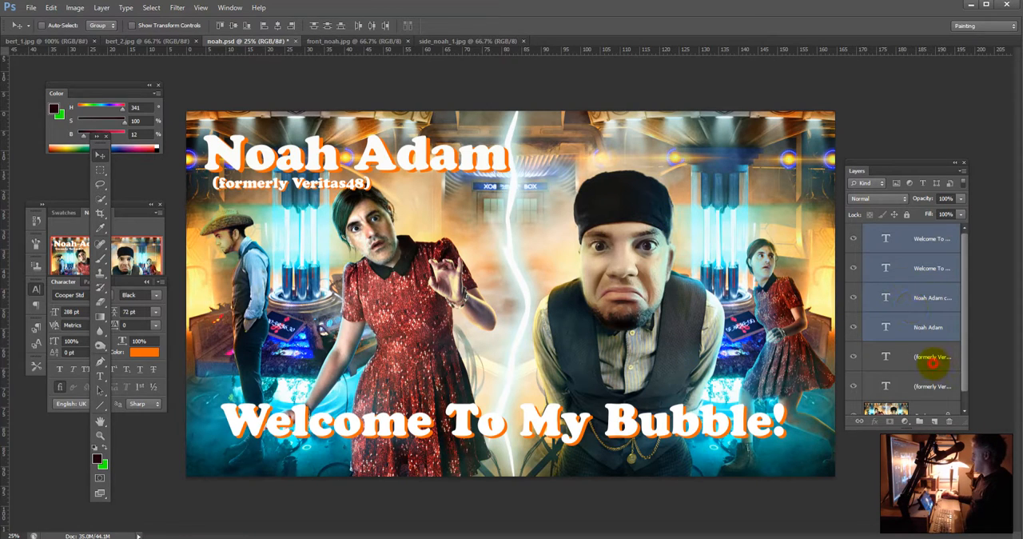
Step: Move both subtitle layers right so the subtitle ends flush with the right end of the title
left_click(931, 360)
left_click(924, 386, "shift")
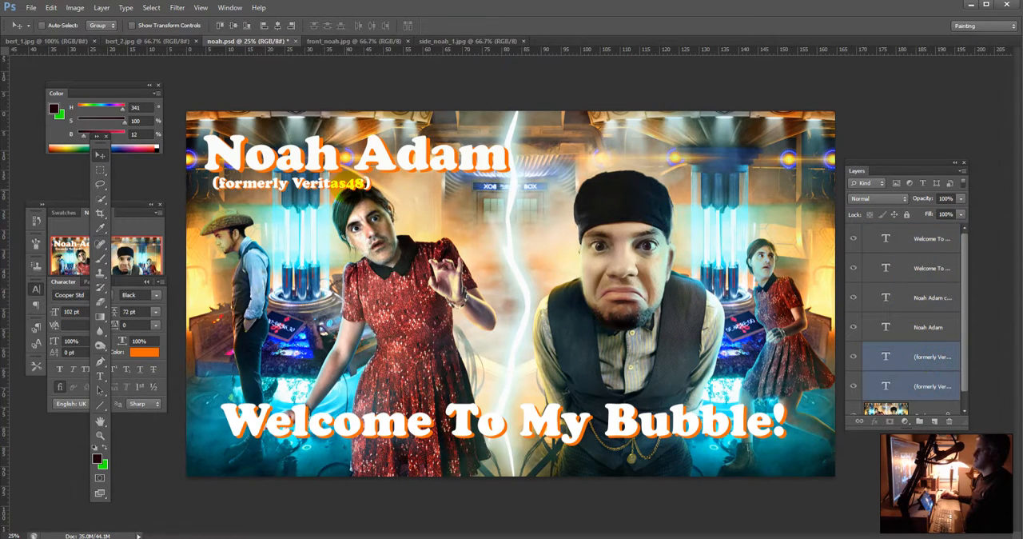
left_click_drag(360, 183, 496, 183)
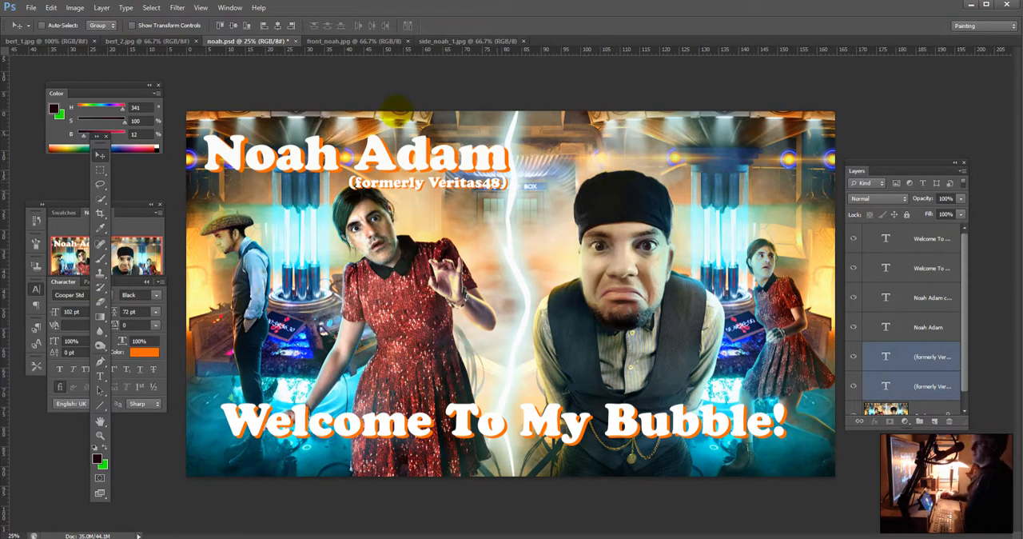
left_click(914, 270)
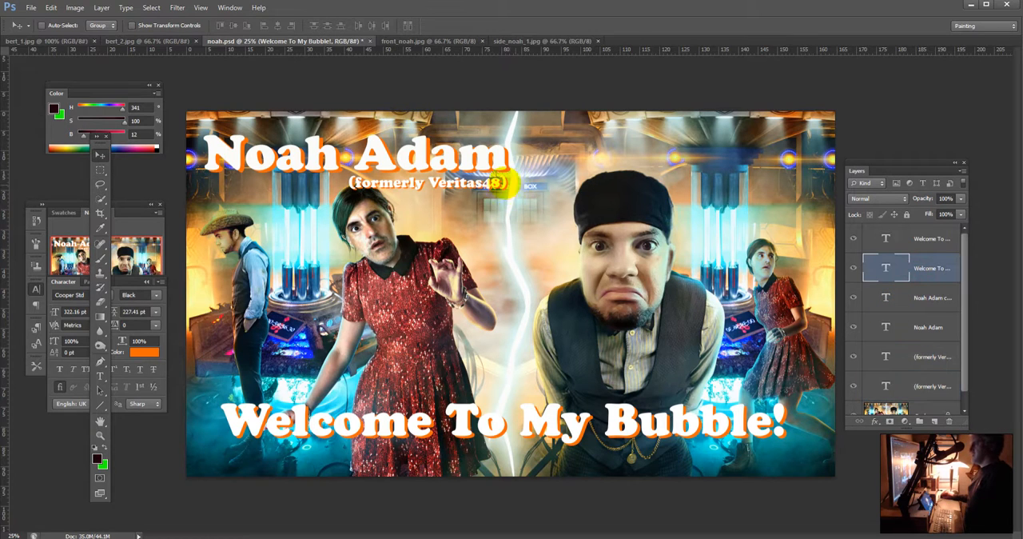
mouse_move(520, 192)
left_mouse_down()
mouse_move(521, 174)
mouse_move(515, 202)
left_mouse_up()
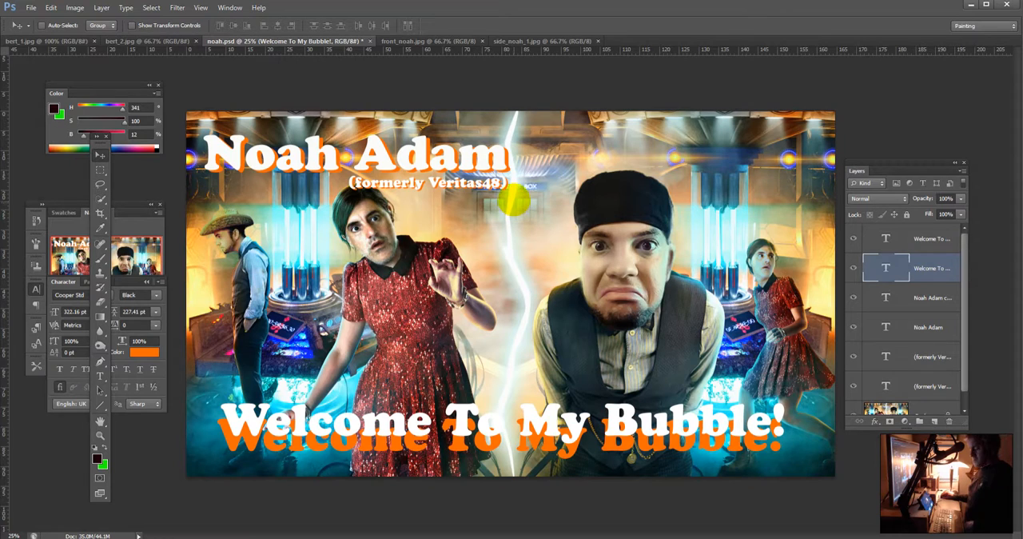
key("ctrl+z")
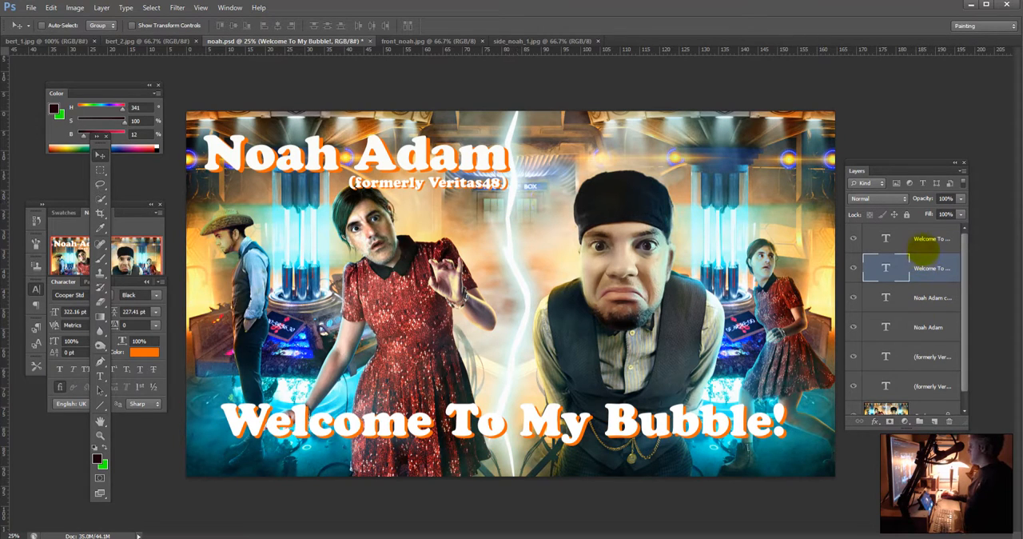
Step: Select both subtitle layers and hide them
left_click(912, 244)
left_click(939, 274)
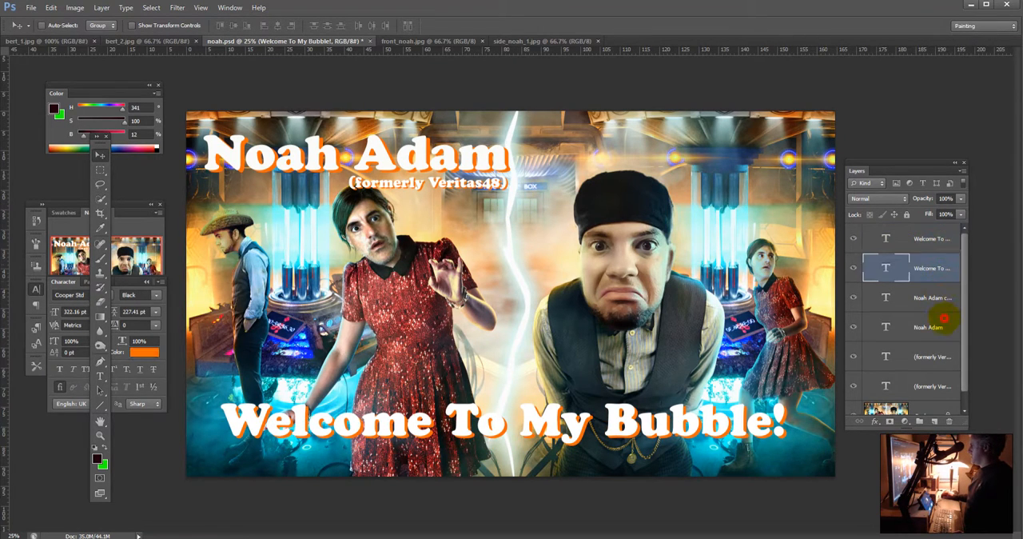
left_click(937, 327)
left_click(935, 356)
left_click(935, 387, "shift")
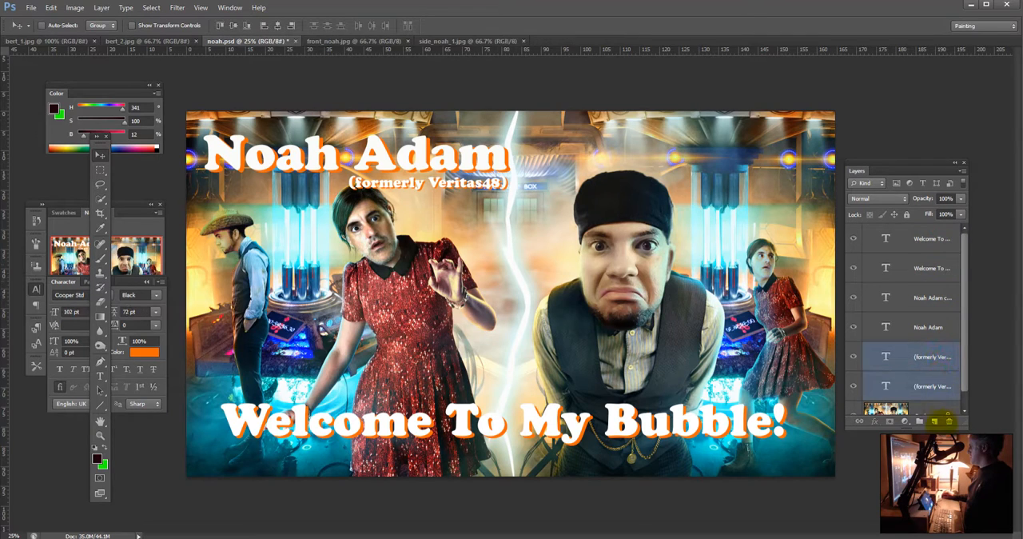
left_click(858, 358)
left_click(854, 385)
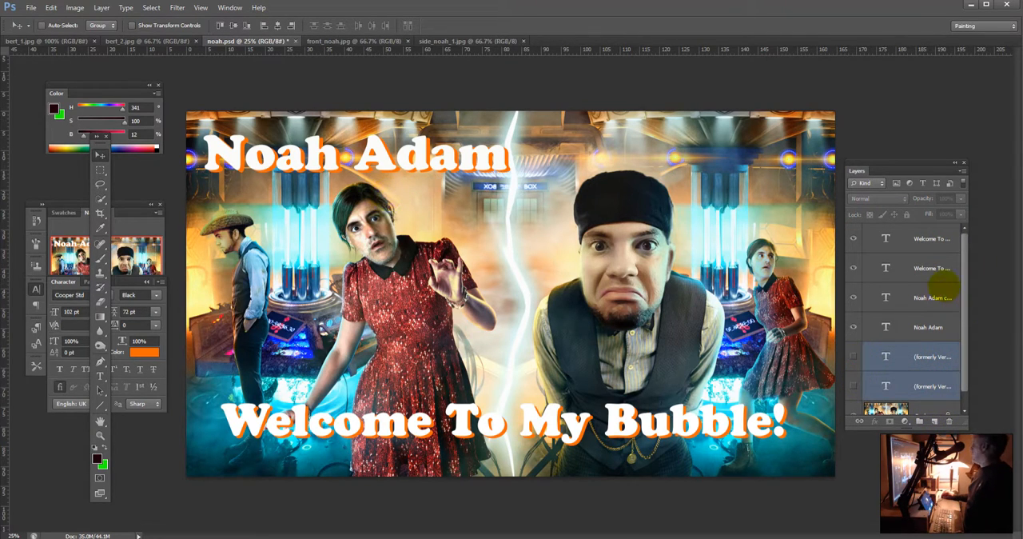
Step: Select both title layers and move them together slightly right and down
left_click(927, 315)
left_click(927, 303, "shift")
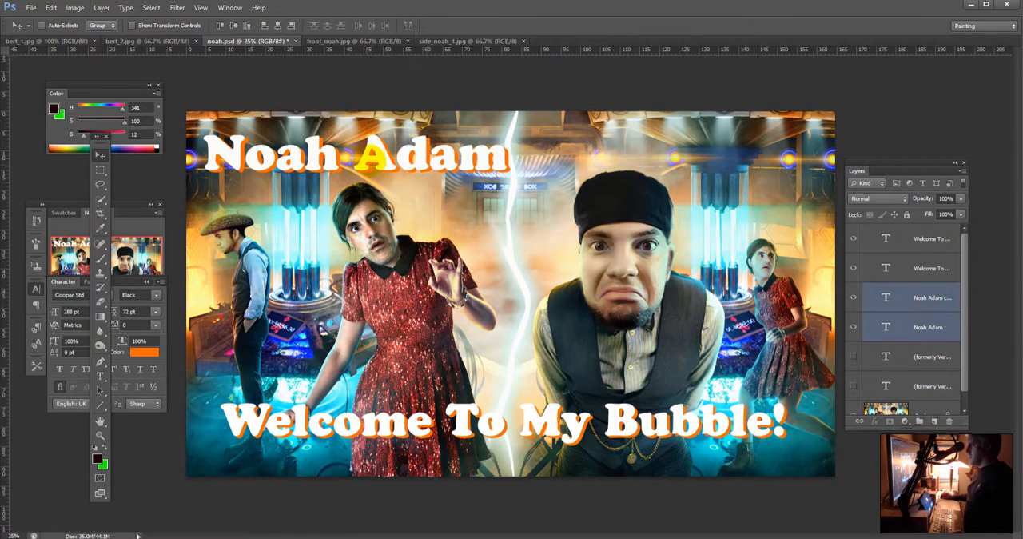
left_click_drag(377, 159, 382, 164)
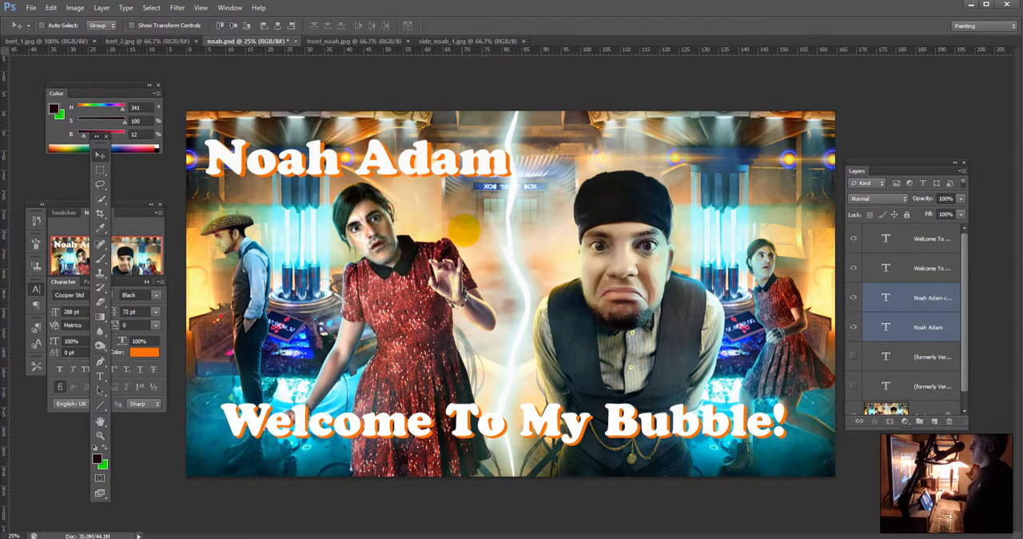
Step: Duplicate the orange title and orange "Welcome To My Bubble!" layers and place the copies below the original title layers
left_click(908, 327)
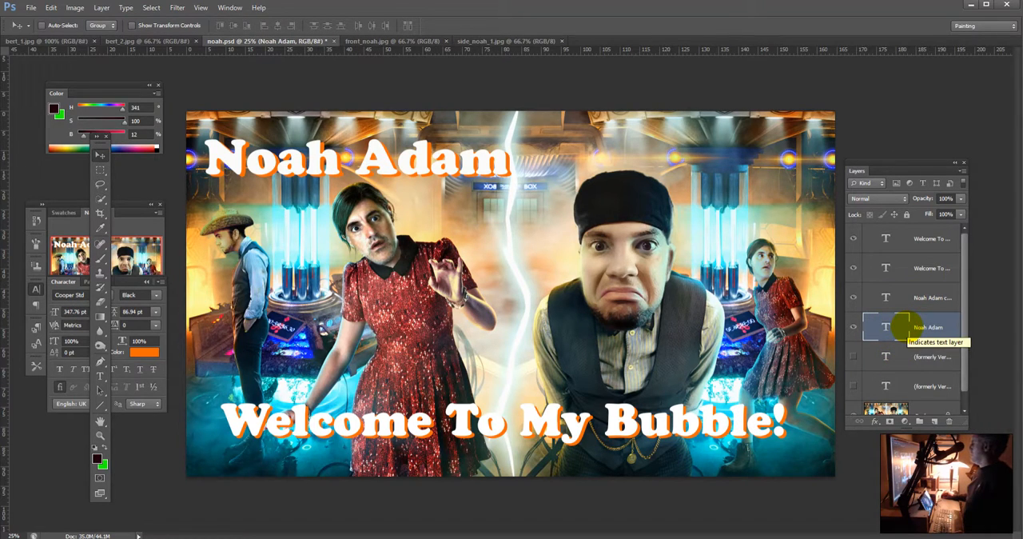
left_click(924, 269, "ctrl")
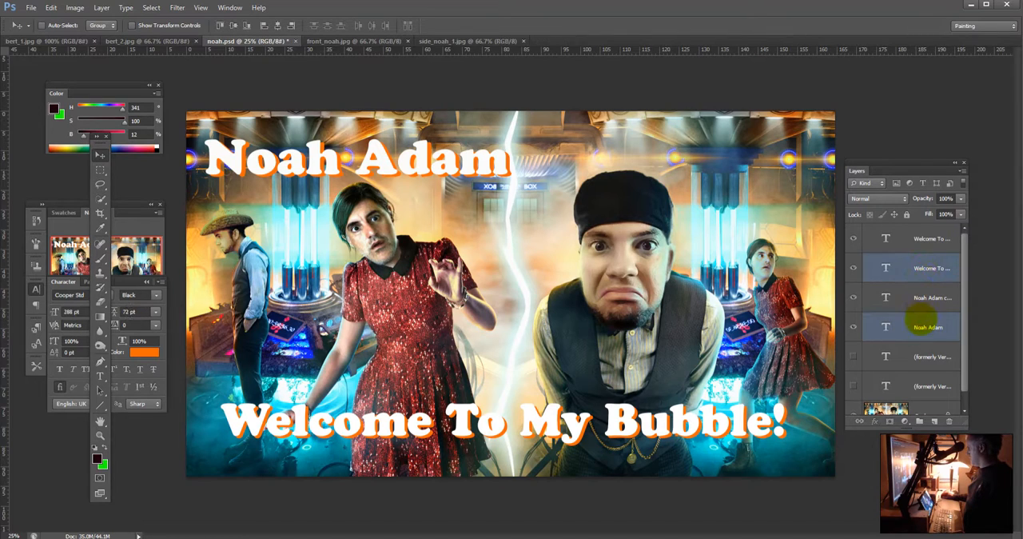
left_click_drag(915, 324, 935, 420)
left_click_drag(926, 269, 931, 386)
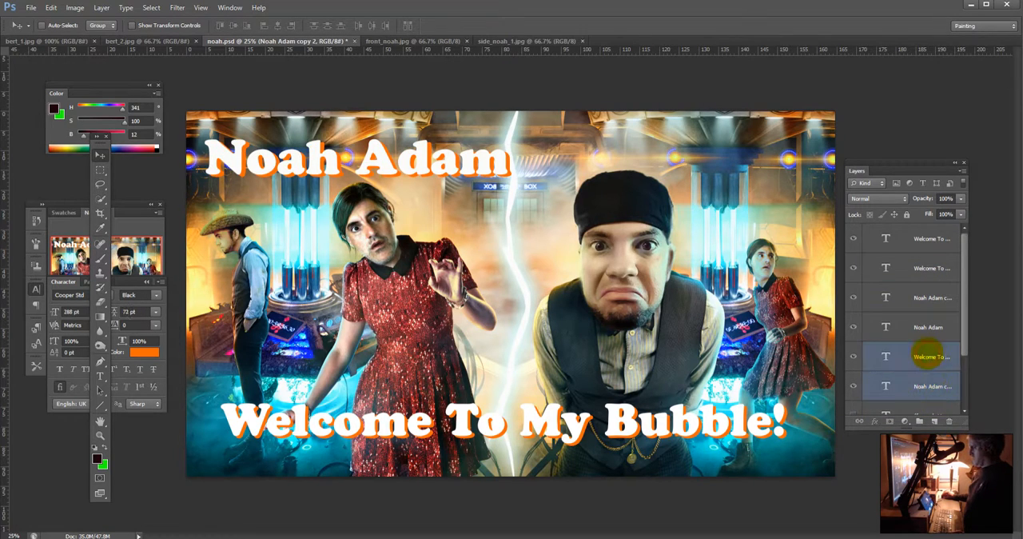
Step: Set the text colour of the two duplicated layers to bright cyan (06f7ff), sampled from the glow in the image
key("t")
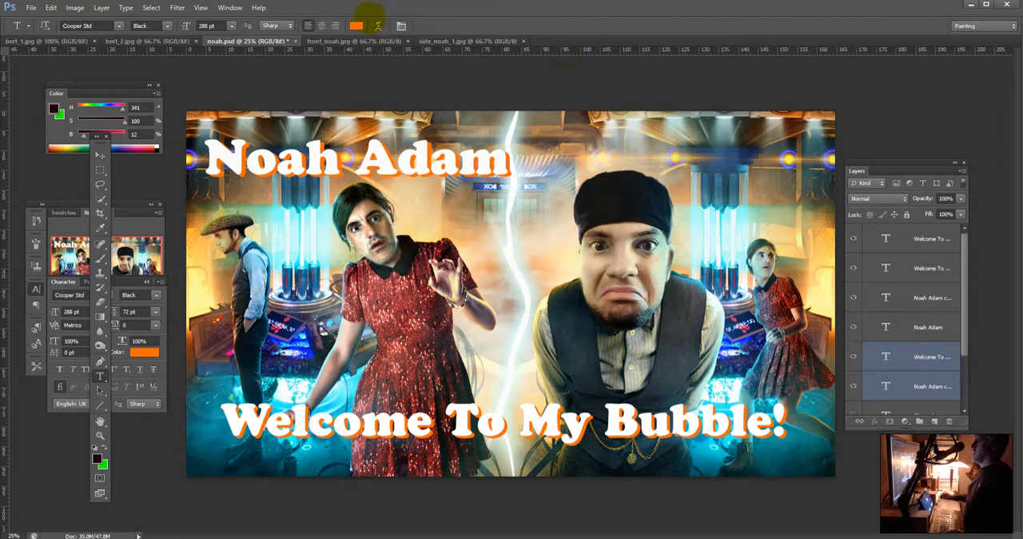
left_click(355, 25)
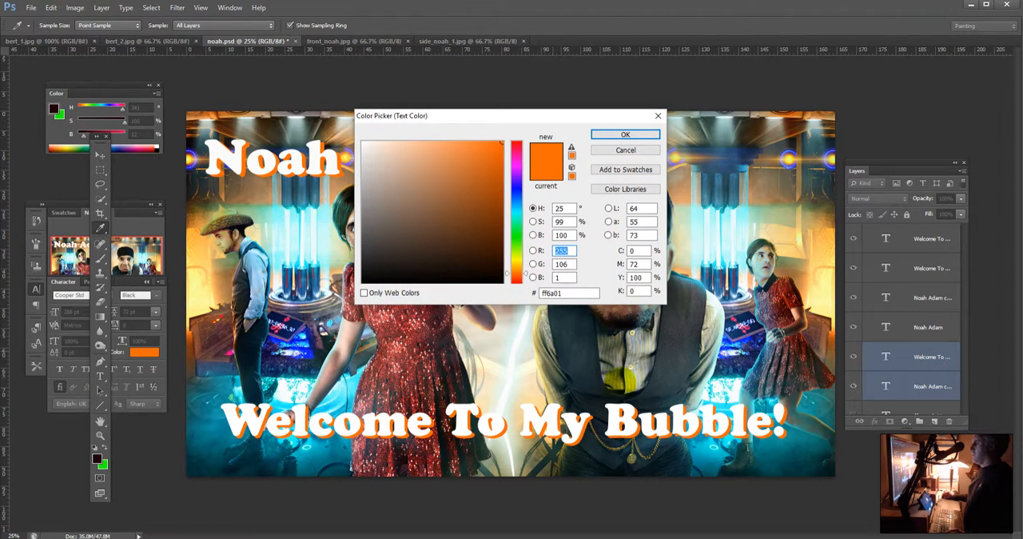
left_click(753, 399)
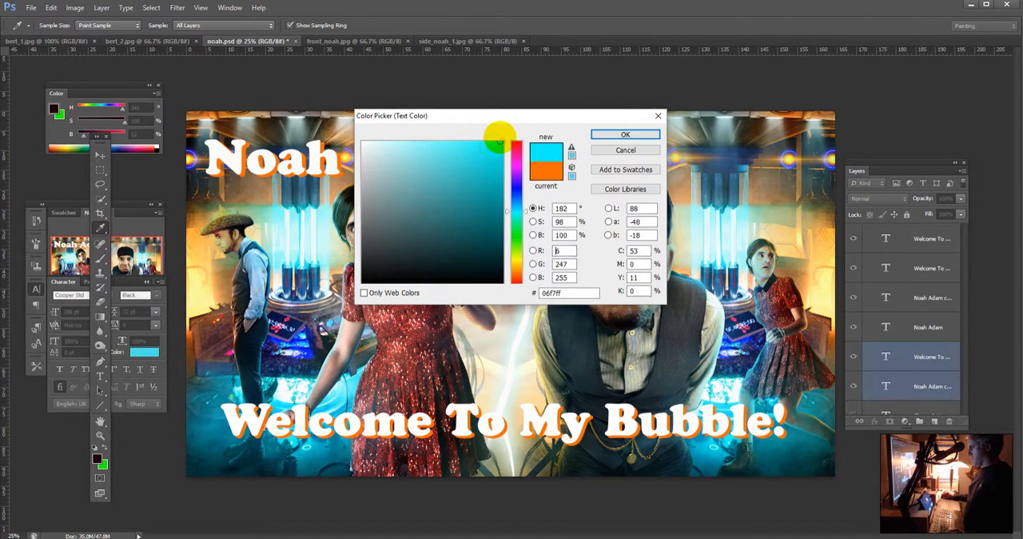
left_click(609, 134)
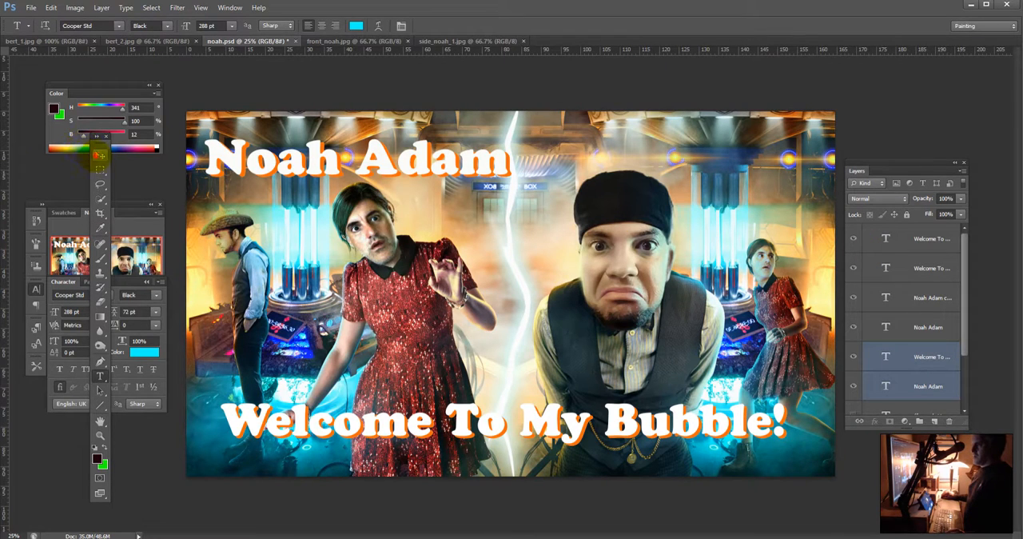
Step: Offset the cyan title and tagline copies slightly up and left behind the white text
left_click(99, 154)
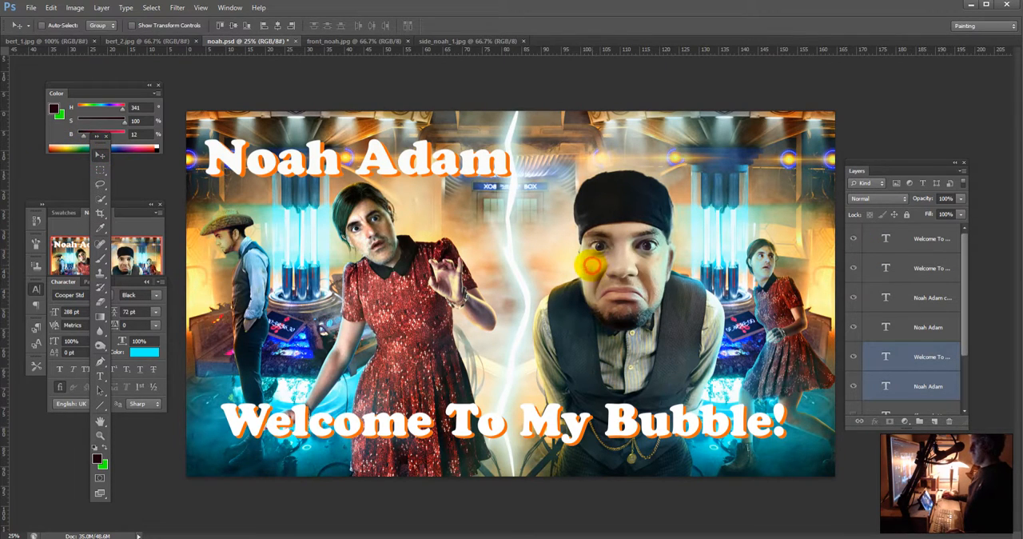
mouse_move(590, 265)
left_mouse_down()
mouse_move(607, 249)
mouse_move(582, 262)
left_mouse_up()
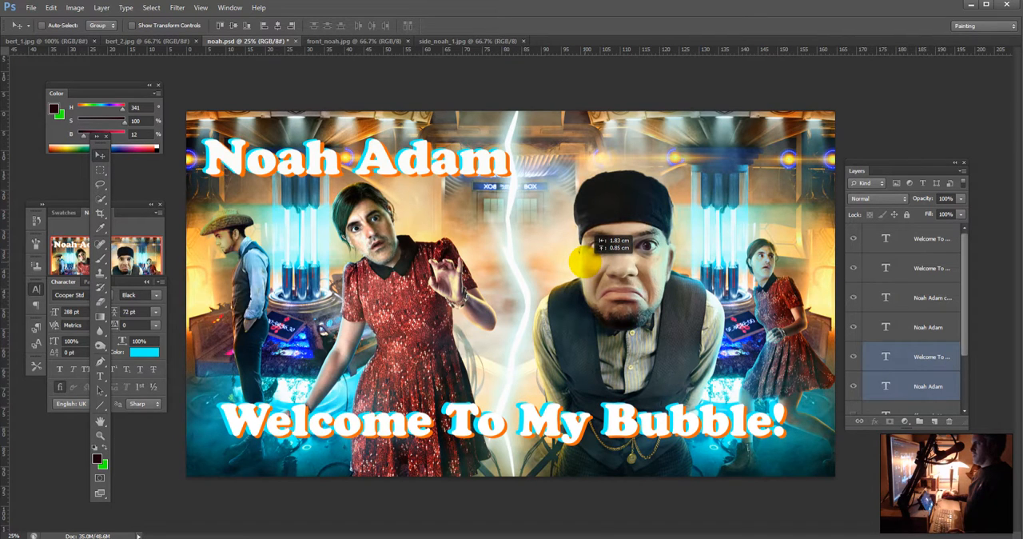
mouse_move(583, 262)
left_mouse_down()
mouse_move(569, 249)
mouse_move(587, 263)
left_mouse_up()
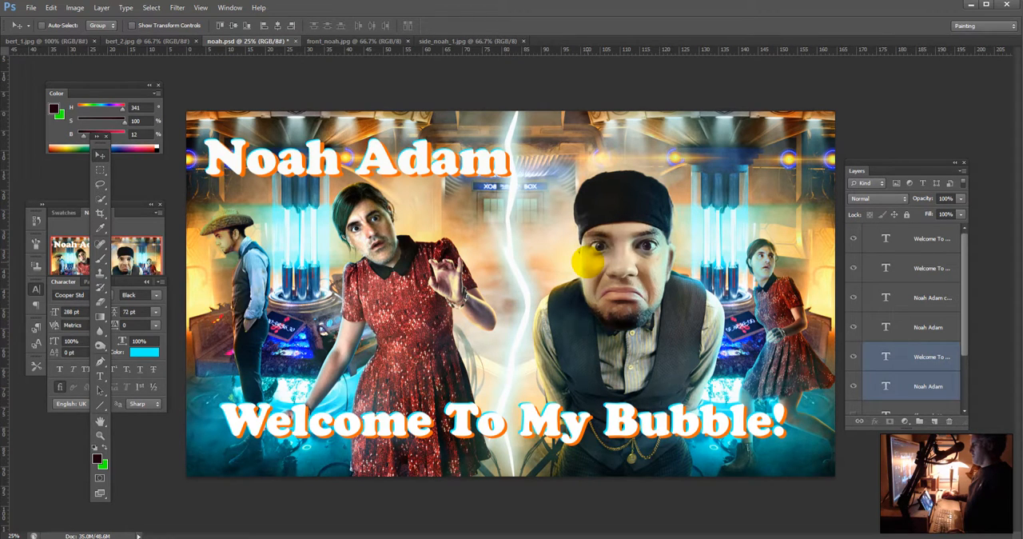
Step: Change the text colour of the cyan title and tagline copies to a deeper blue (00abea)
key("t")
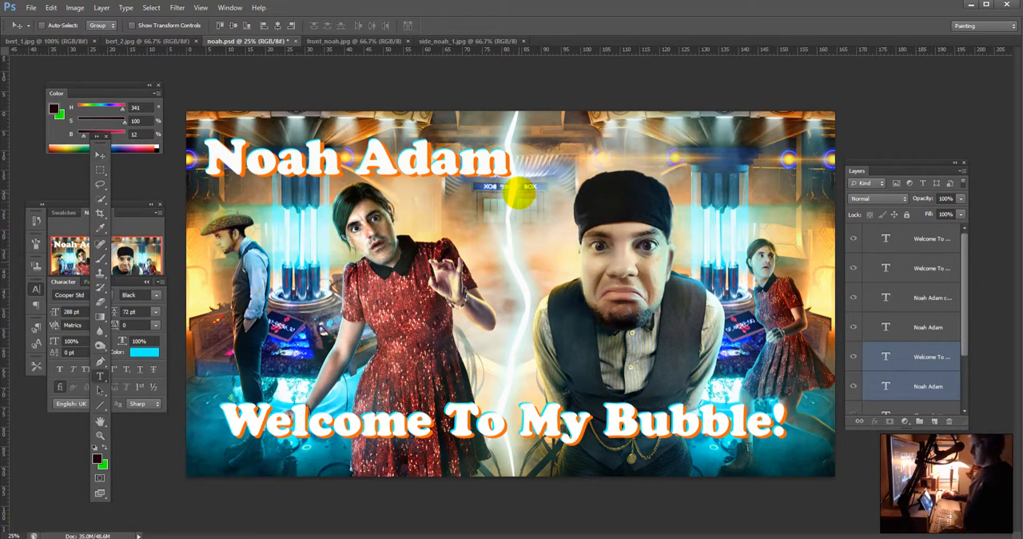
left_click(355, 25)
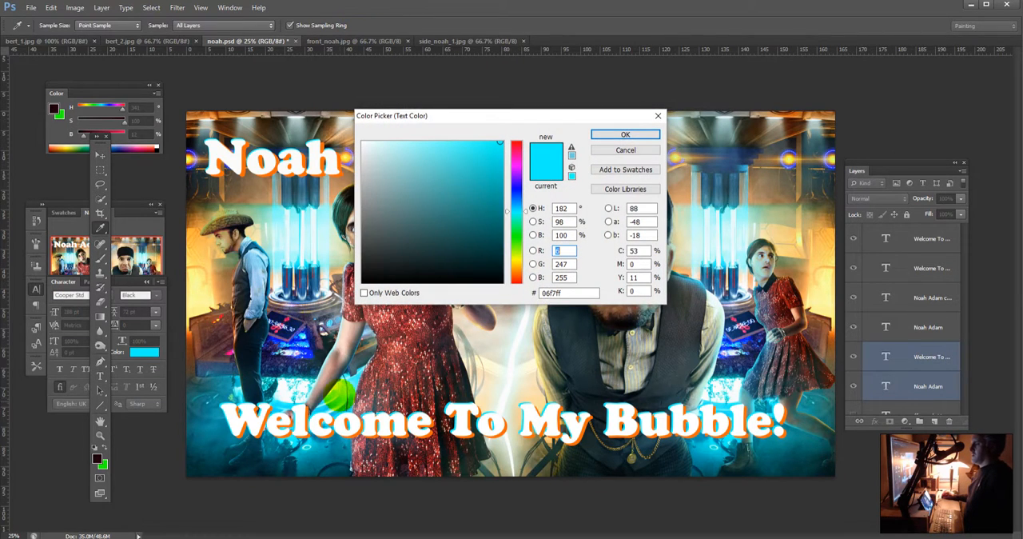
left_click_drag(328, 396, 480, 162)
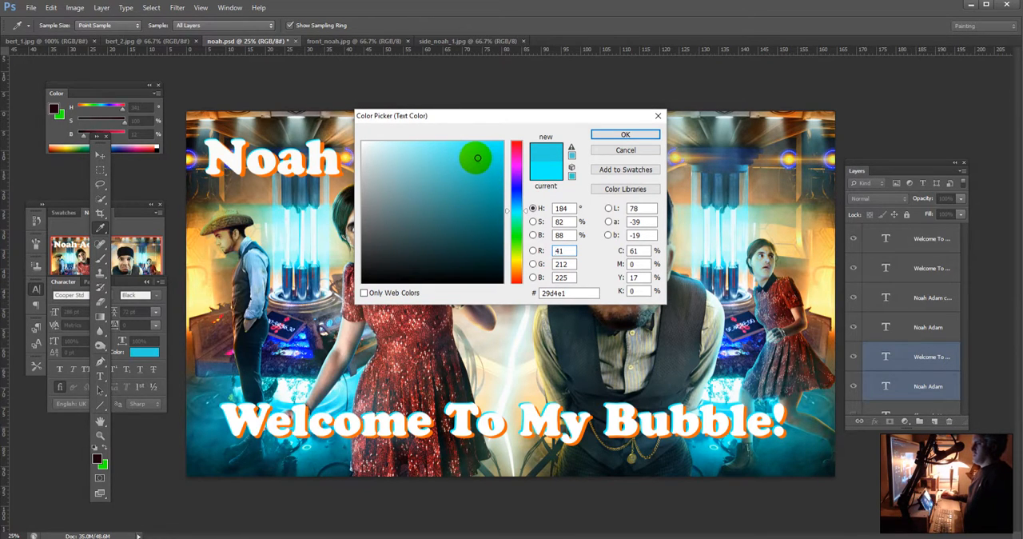
mouse_move(477, 158)
left_mouse_down()
mouse_move(487, 149)
mouse_move(485, 235)
mouse_move(507, 222)
mouse_move(513, 248)
mouse_move(507, 128)
left_mouse_up()
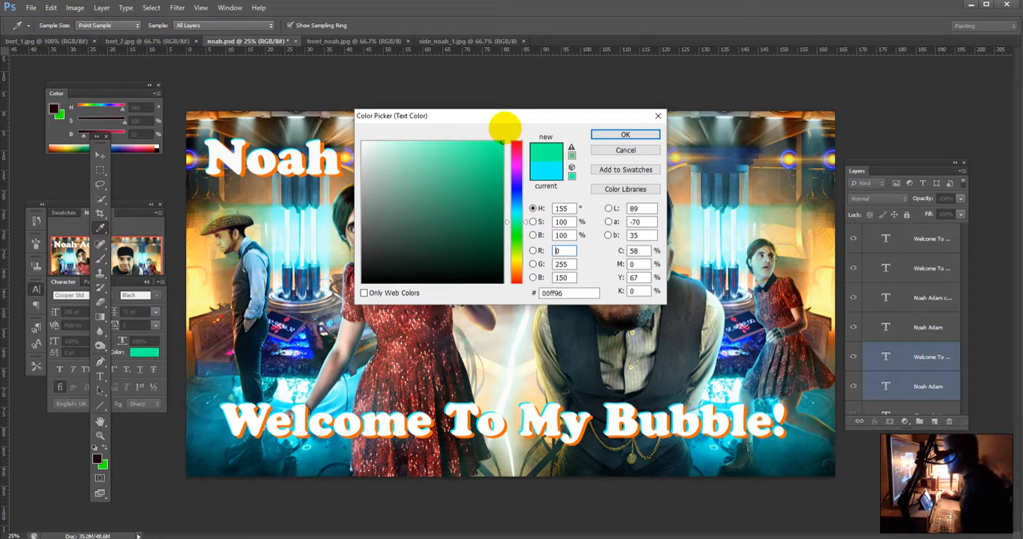
left_click_drag(567, 120, 675, 76)
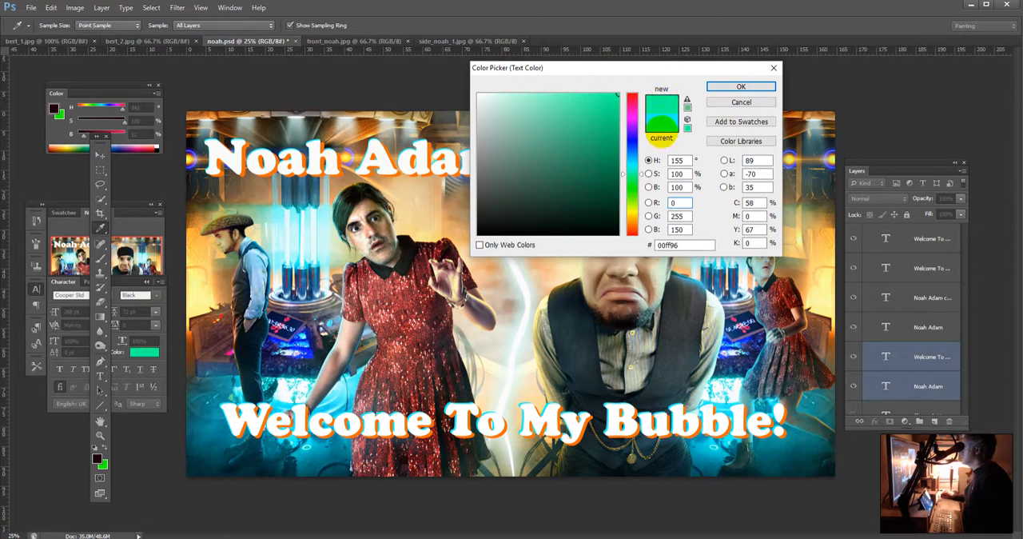
left_click(630, 166)
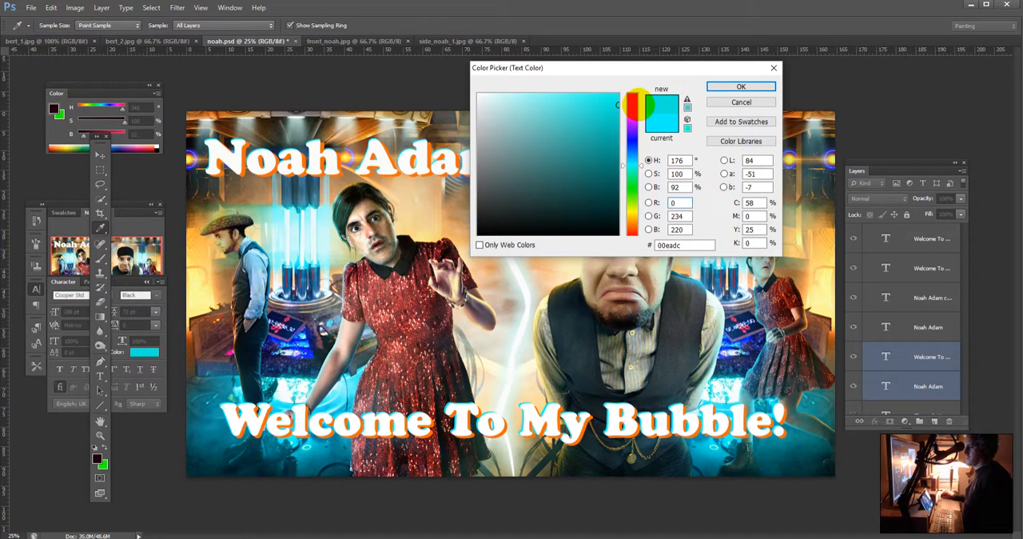
left_click(629, 159)
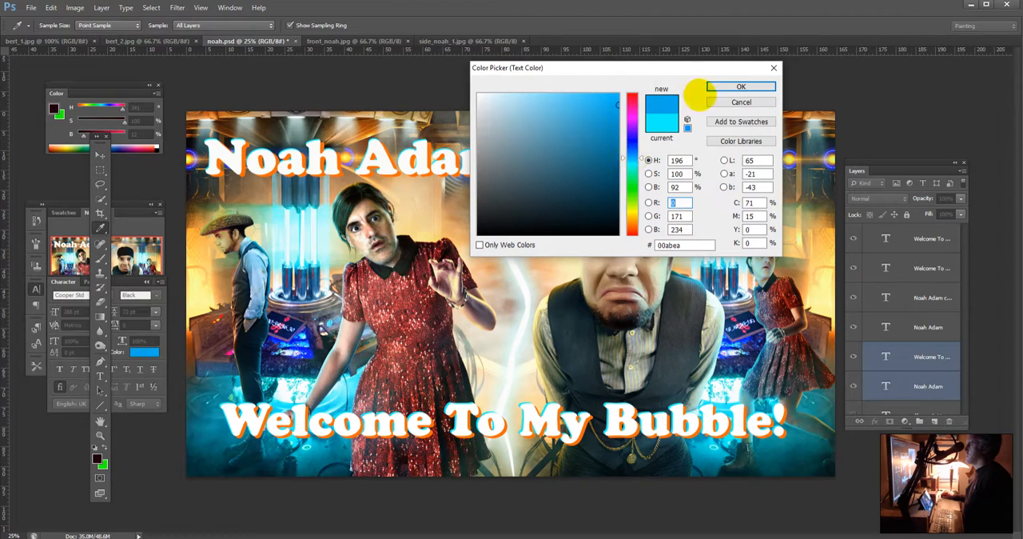
left_click(719, 87)
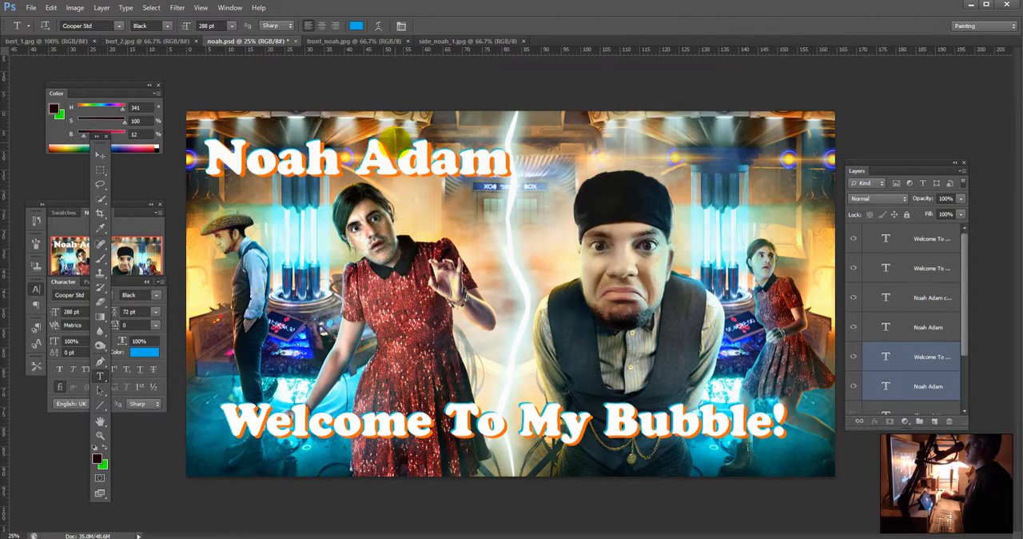
Step: Nudge the blue title and tagline copies slightly up and right behind the white text
left_click(99, 155)
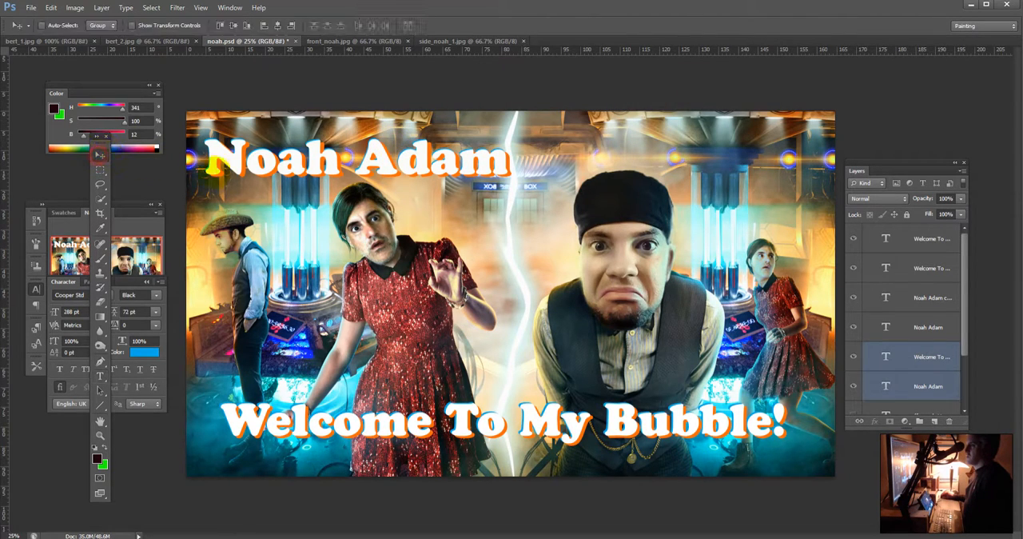
left_click_drag(249, 166, 251, 163)
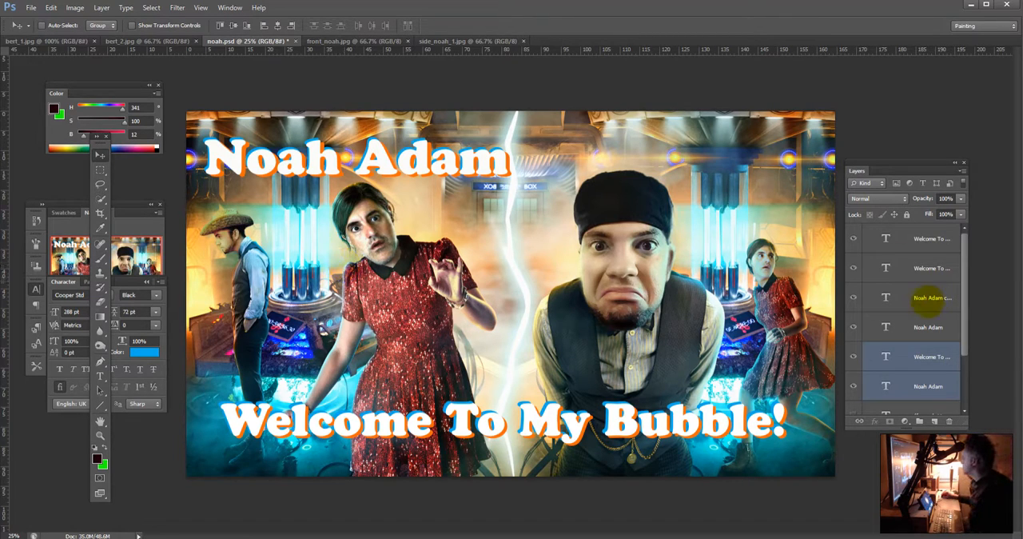
Step: Select the white, orange and blue title layers and move them together right and slightly down, aligning with the tagline's left edge
left_click(927, 327)
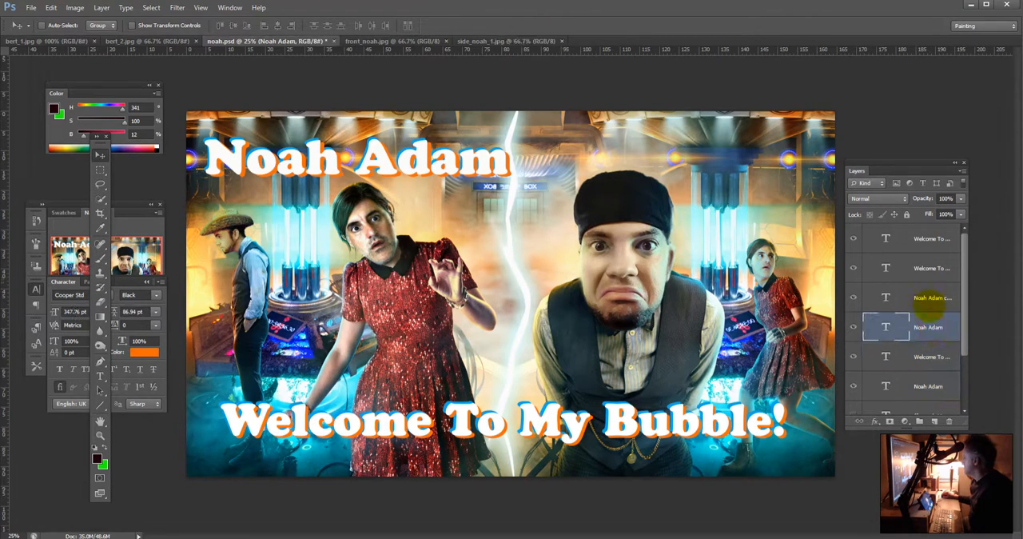
left_click(932, 297, "ctrl")
left_click_drag(503, 194, 507, 196)
key("ctrl+z")
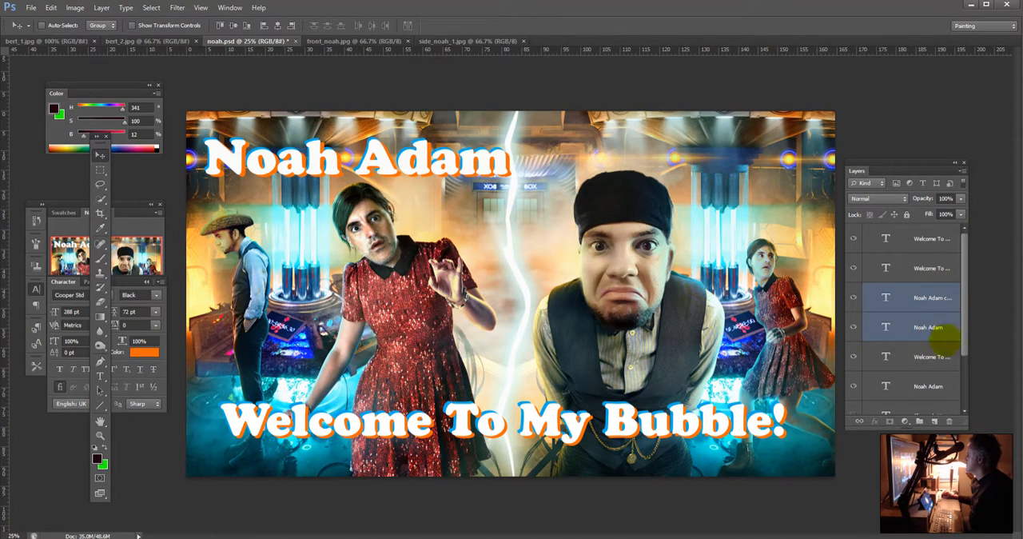
left_click(924, 385, "ctrl")
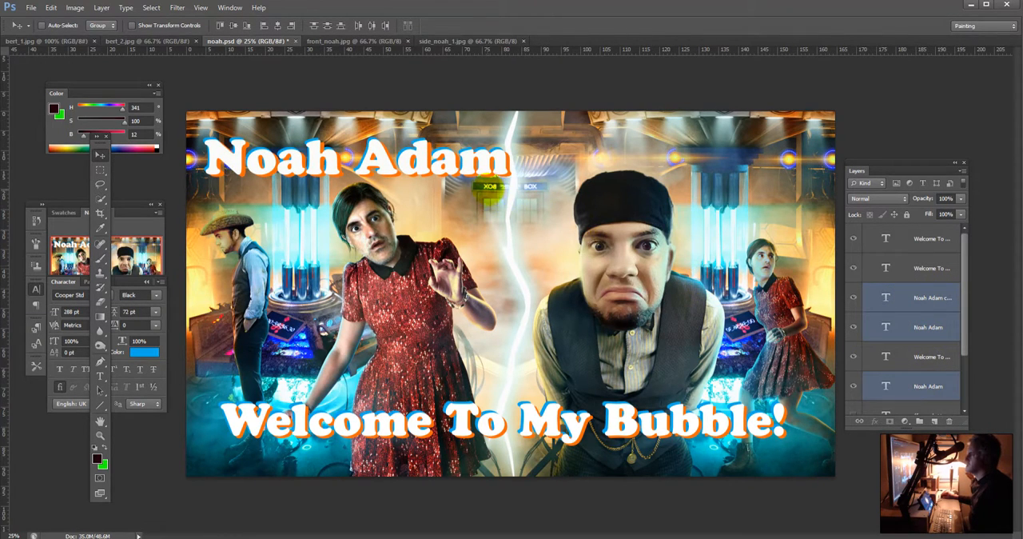
left_click_drag(486, 190, 497, 197)
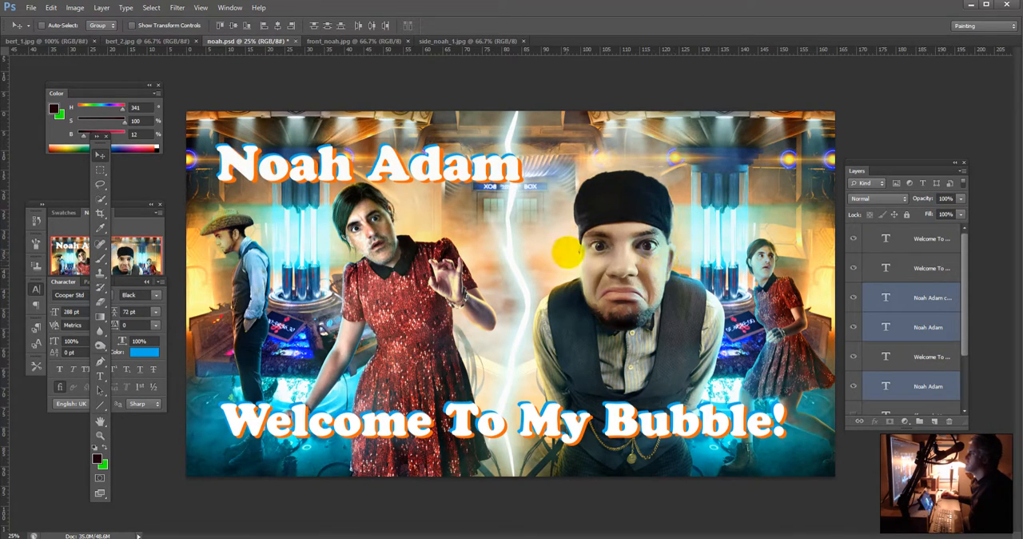
left_click_drag(570, 251, 574, 247)
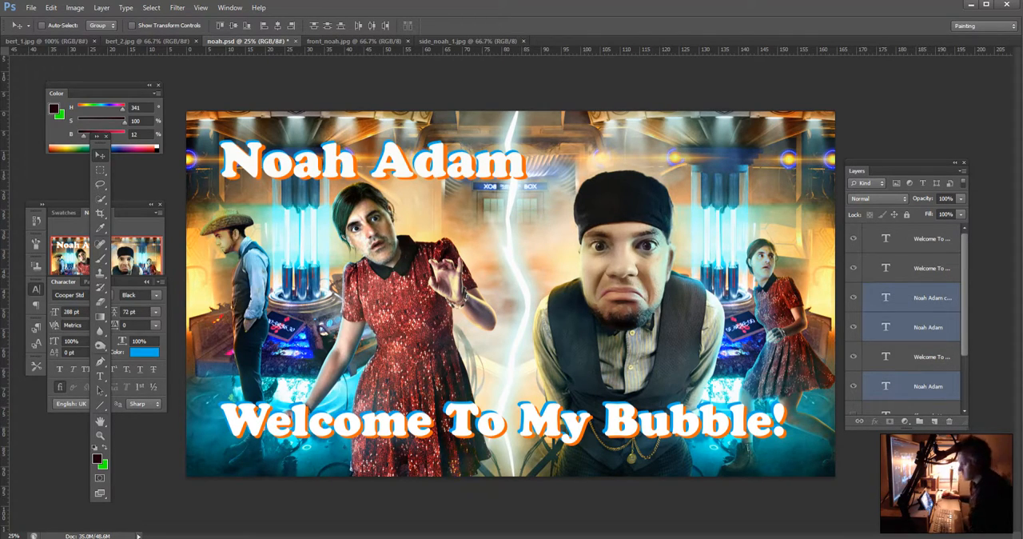
Step: Save the layered composite as noah.psd over the existing file, keeping Maximize Compatibility on
mouse_move(320, 538)
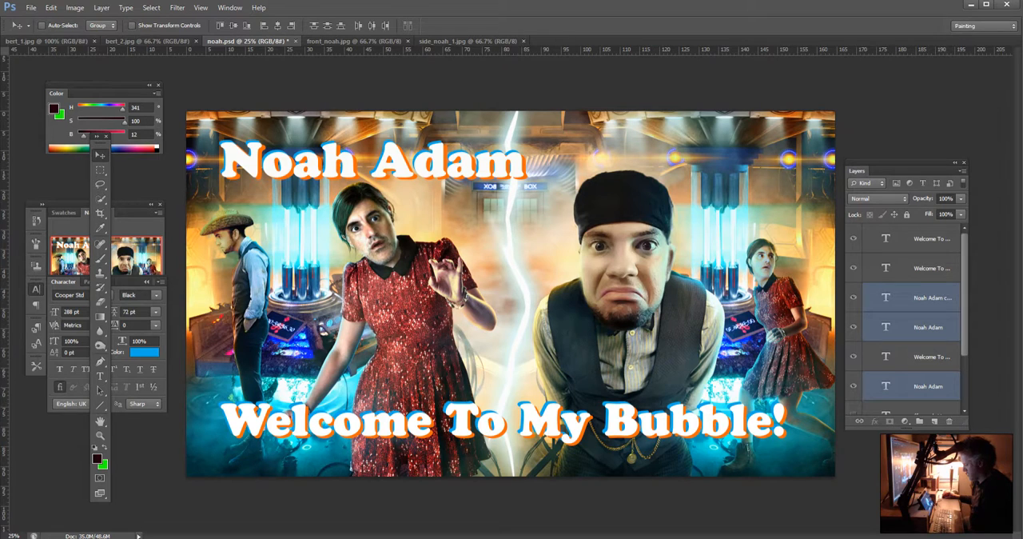
left_click(24, 8)
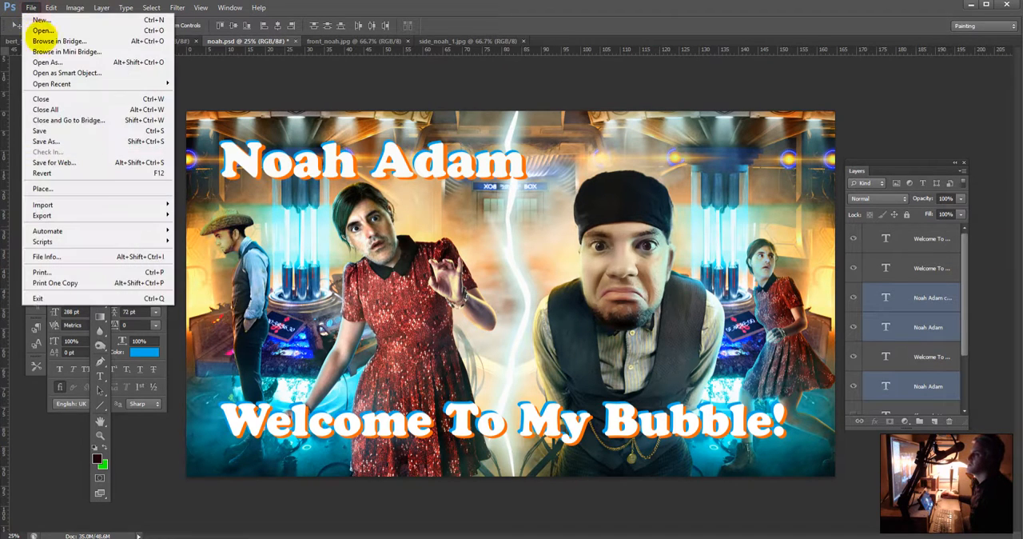
left_click(82, 138)
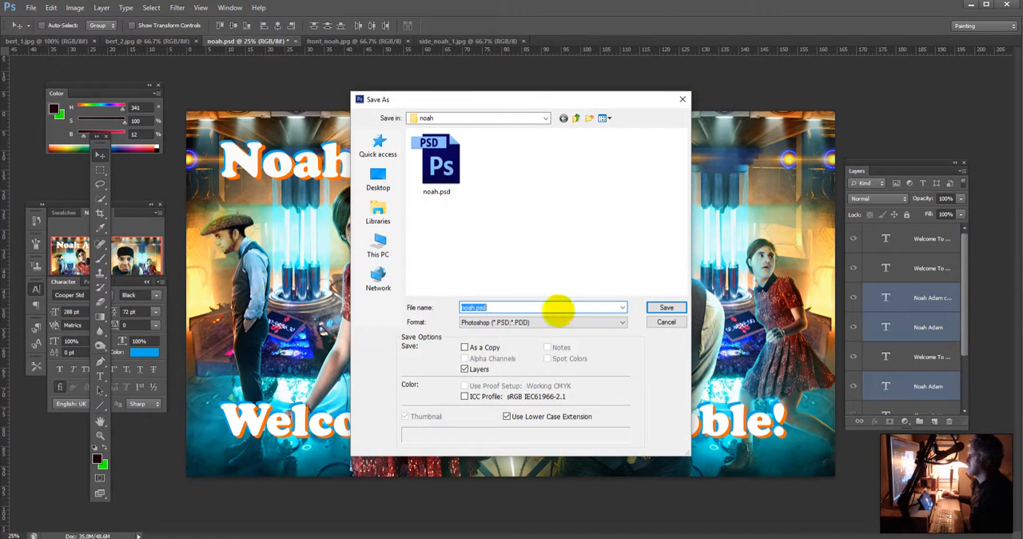
left_click(667, 307)
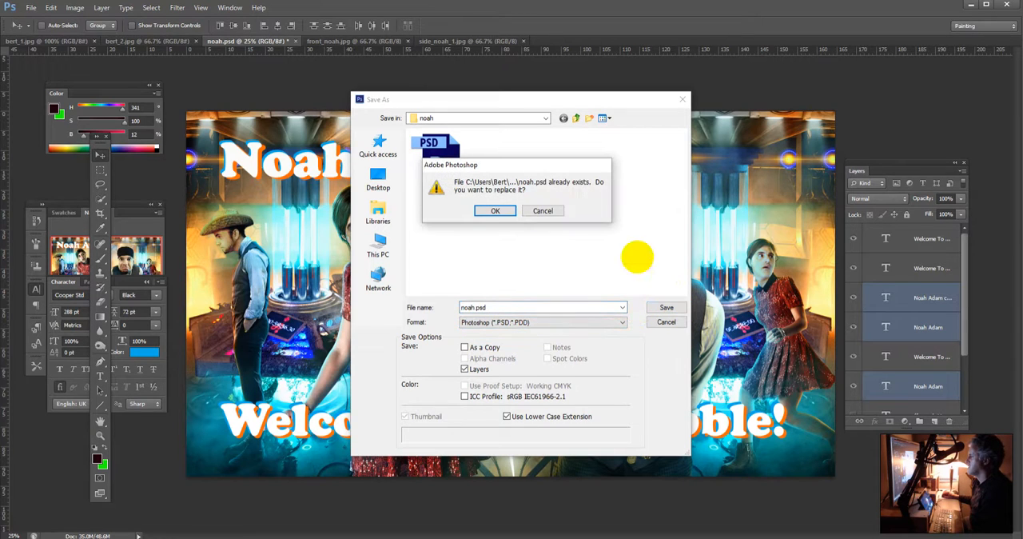
left_click(495, 211)
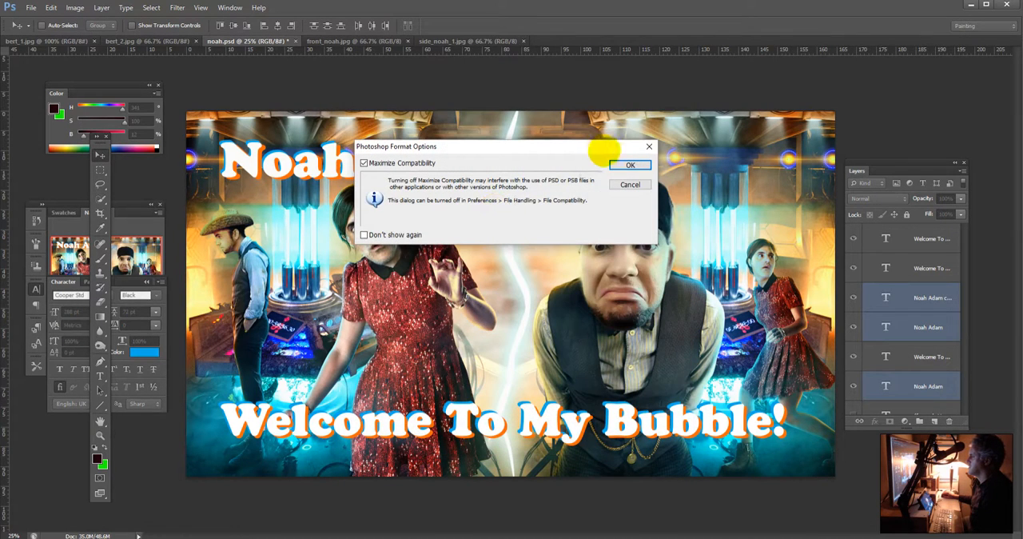
left_click(614, 160)
Step: Save a JPEG copy of the composite as noah_wtmb.jpg in the noah folder, with High quality and the Progressive format option
left_click(31, 7)
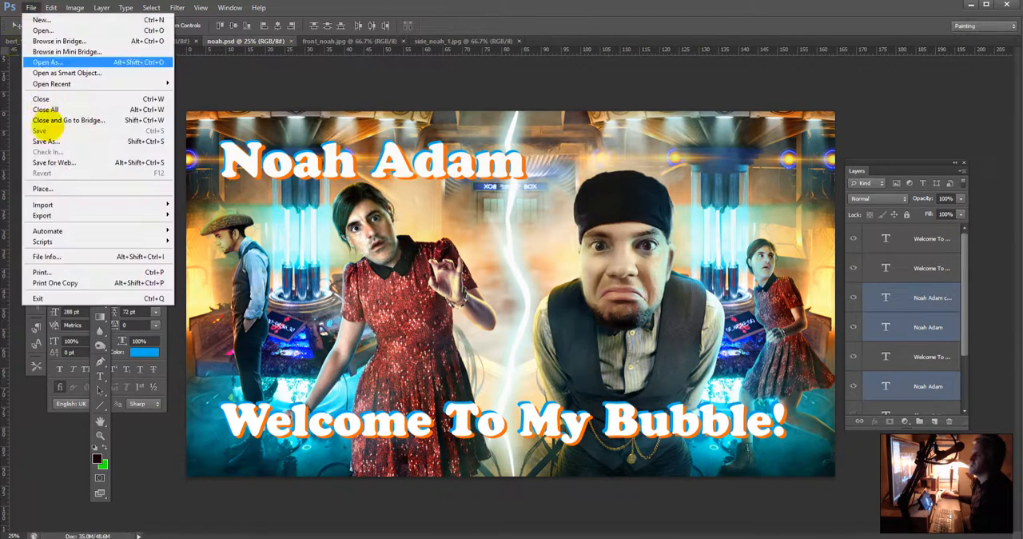
left_click(48, 141)
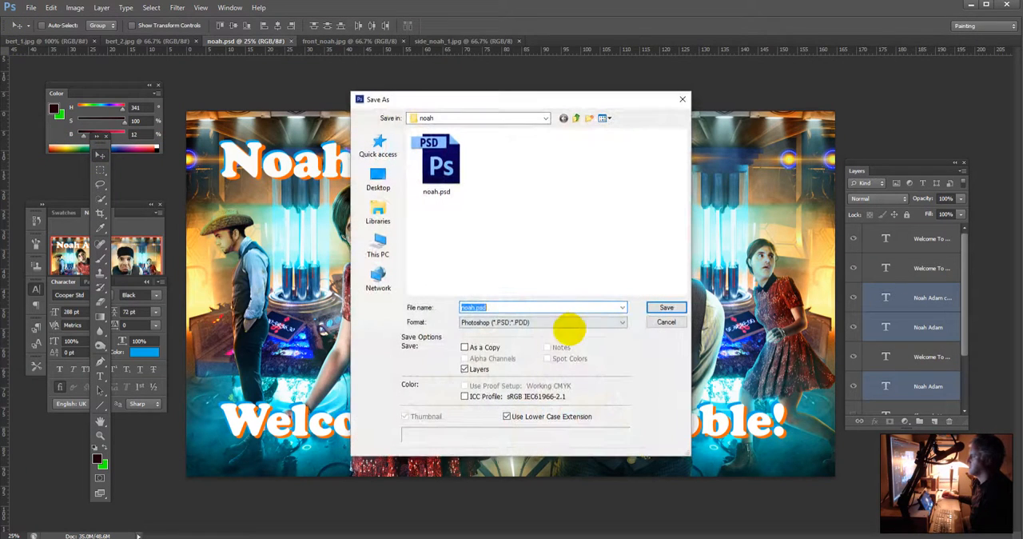
left_click(564, 324)
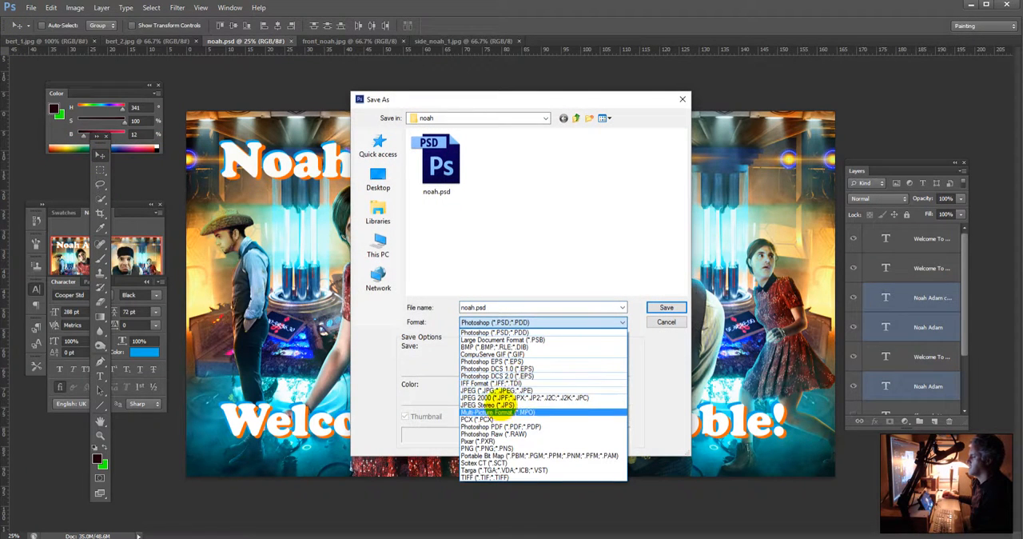
left_click(492, 390)
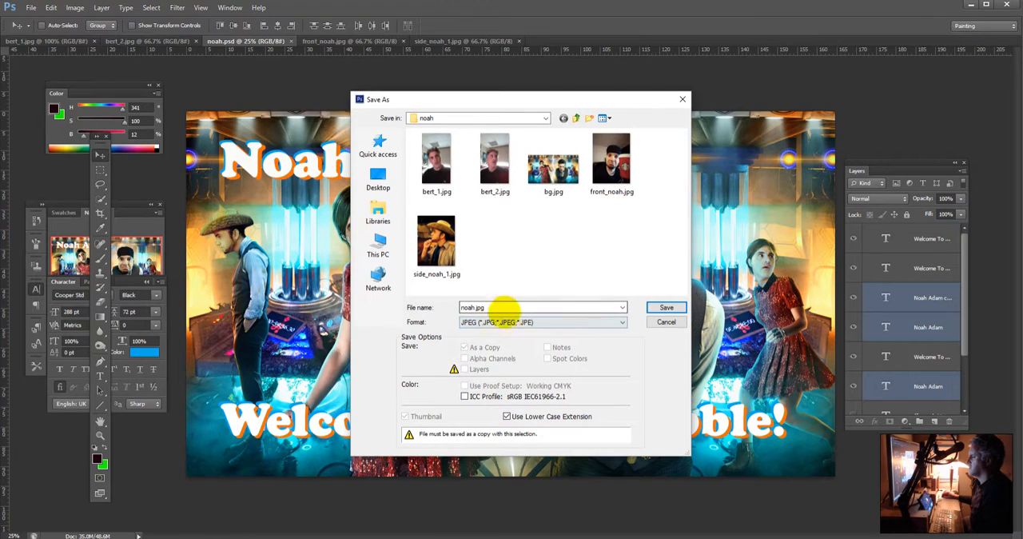
left_click(484, 307)
double_click(472, 308)
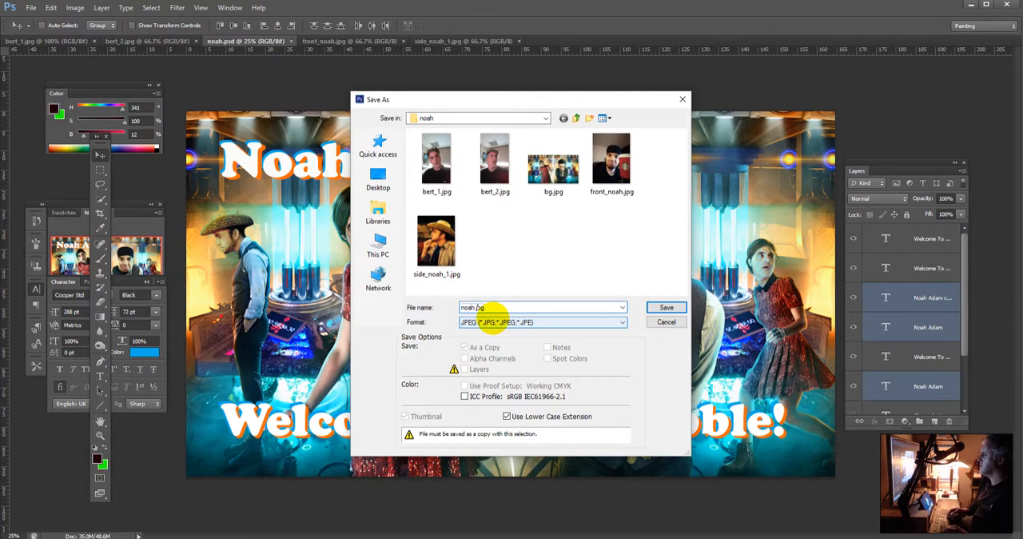
type("_")
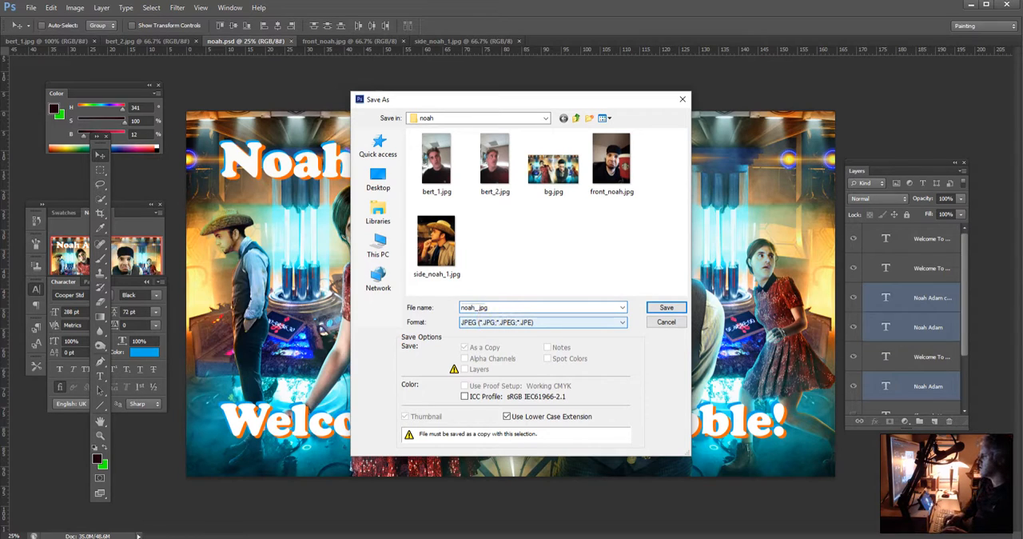
type("wtmb")
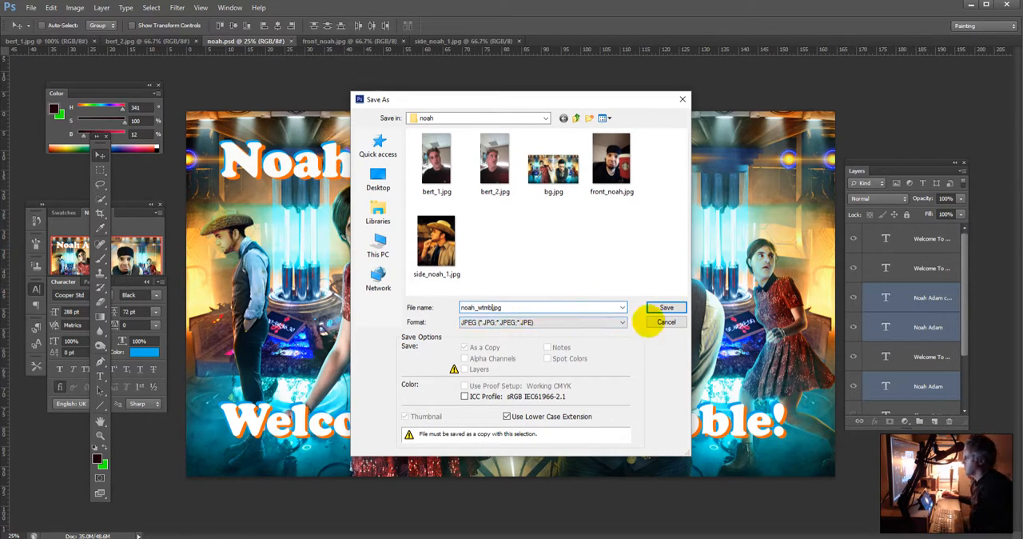
left_click(665, 307)
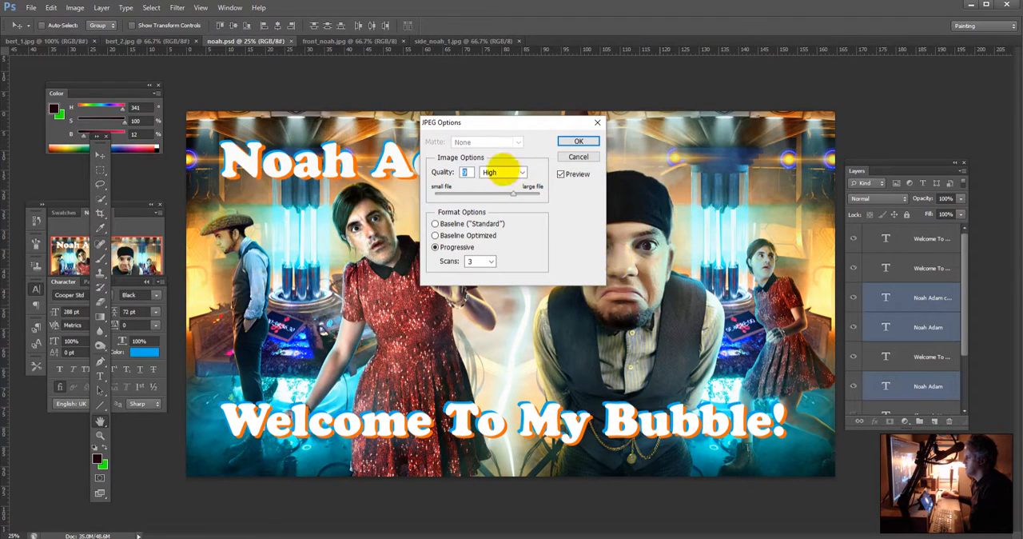
left_click(593, 141)
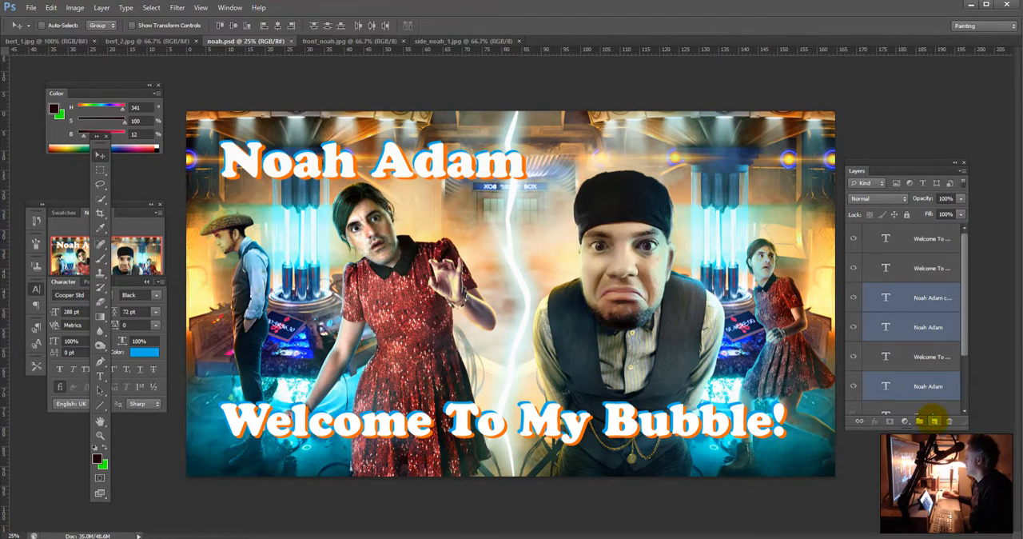
Step: Add a new layer and write "TADA!!!!" on it in blue 288 pt Cooper Std Black across the middle of the image
left_click(934, 421)
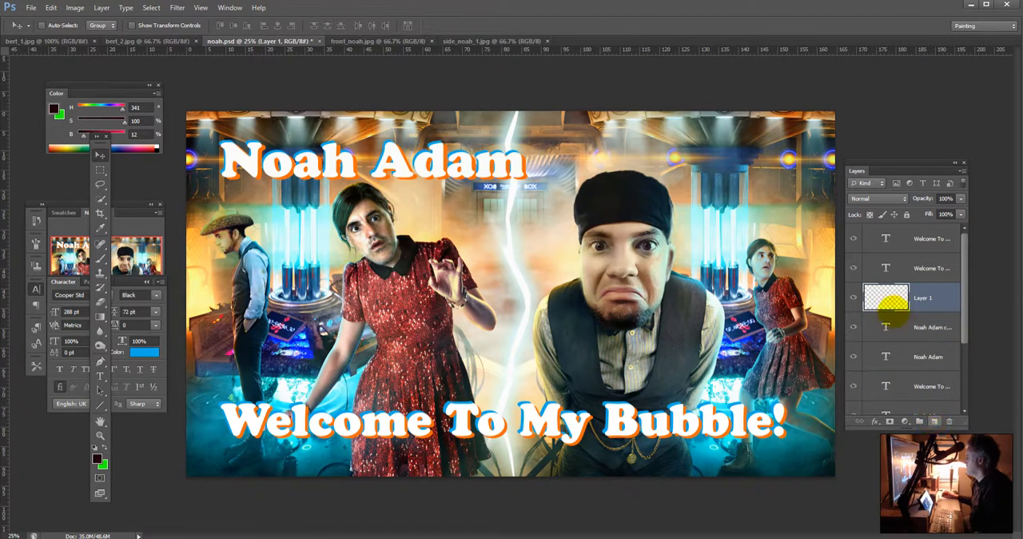
key("t")
left_click(461, 294)
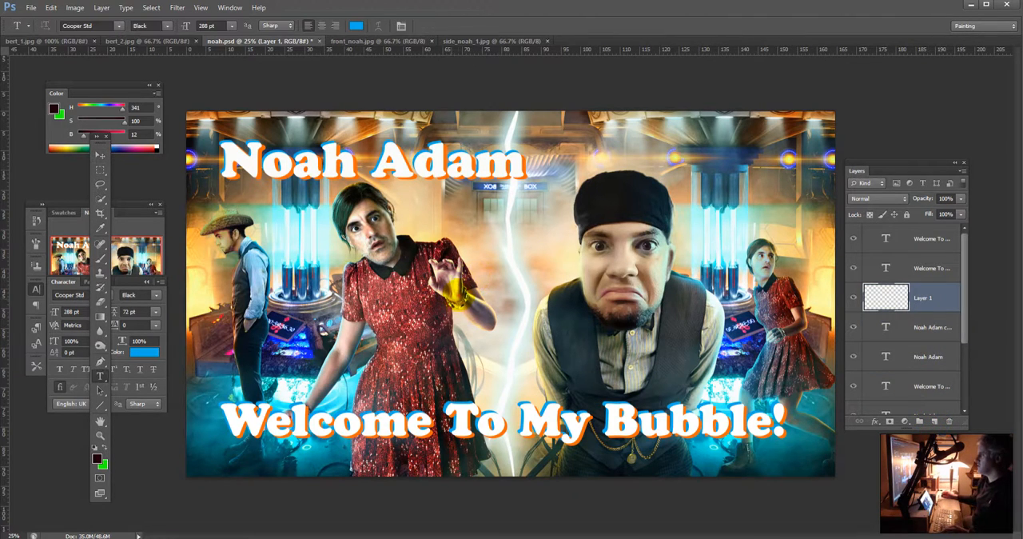
type("TA")
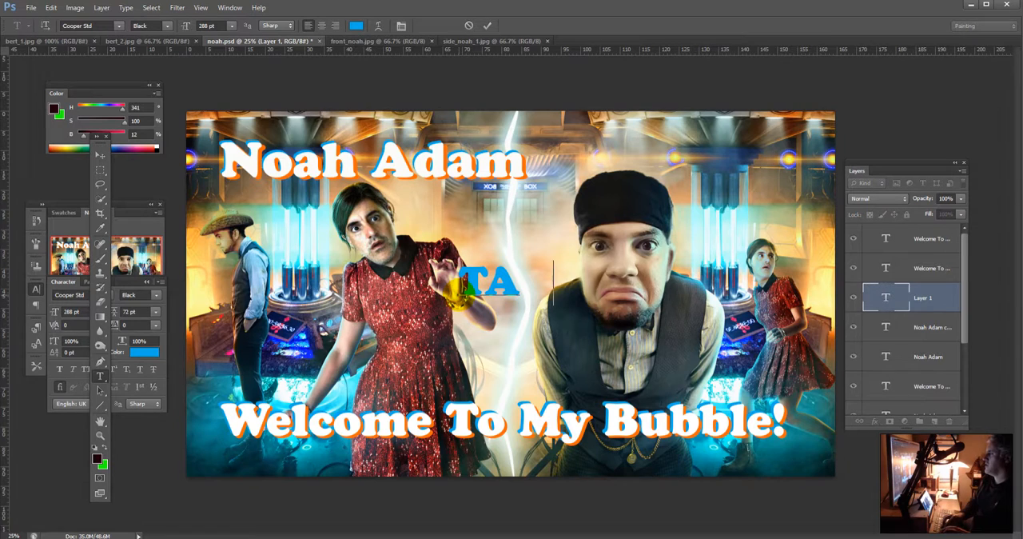
type("DA!!!!")
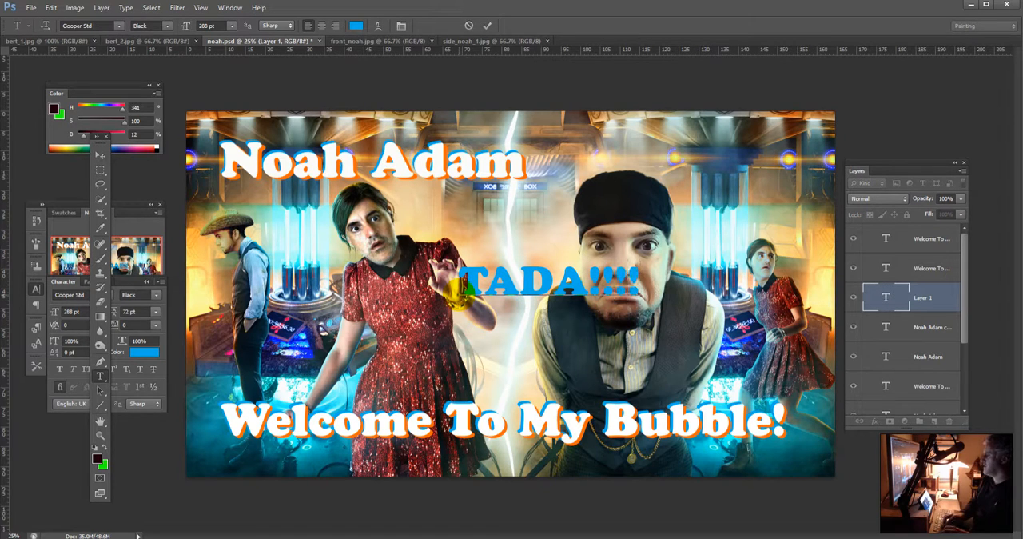
key("Return")
type("Ep")
key("BackSpace")
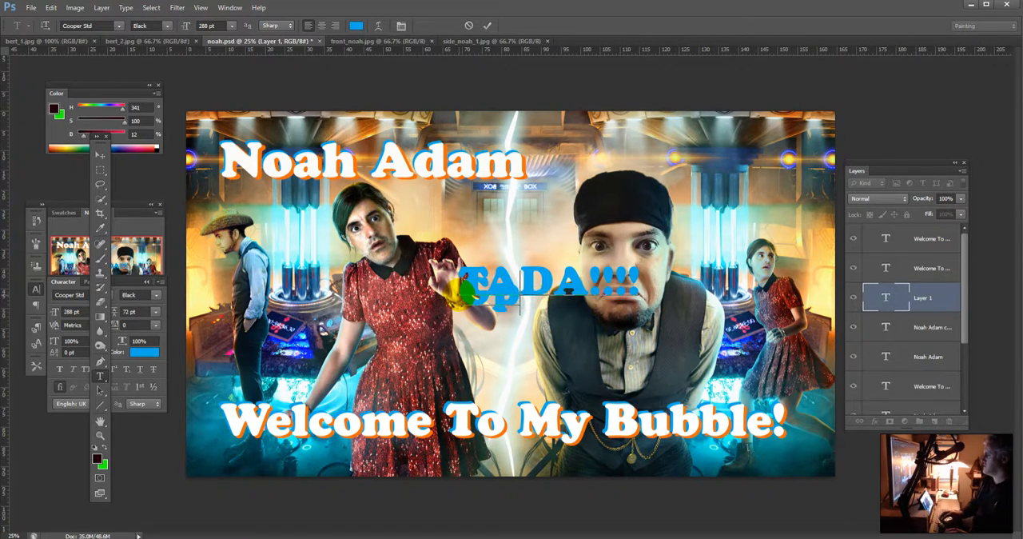
Step: Replace all the text in the middle of the image with "Good NIGHT!"
key("ctrl+a")
key("BackSpace")
type("Gppd")
key("BackSpace")
key("BackSpace")
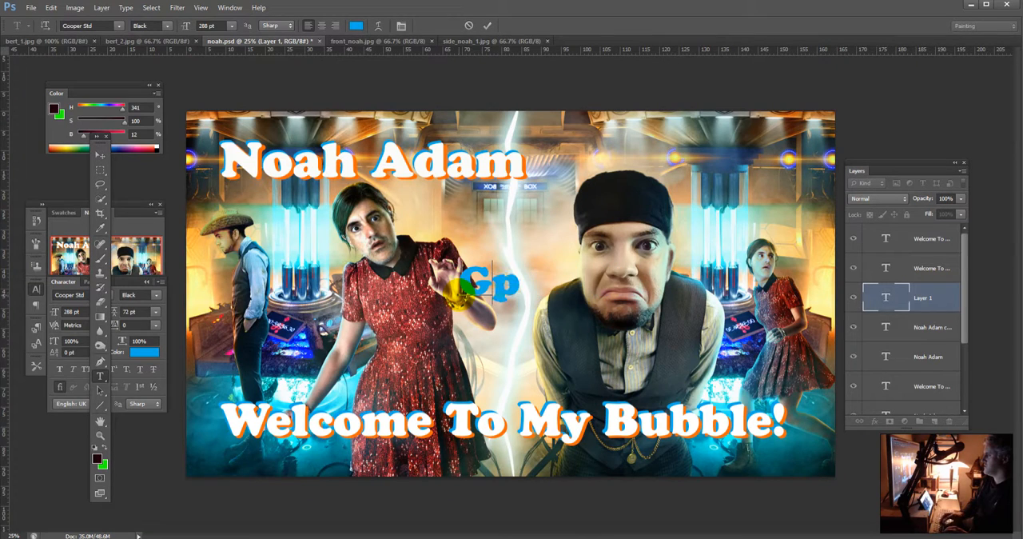
key("BackSpace")
type("ood D")
key("BackSpace")
type("NIGH")
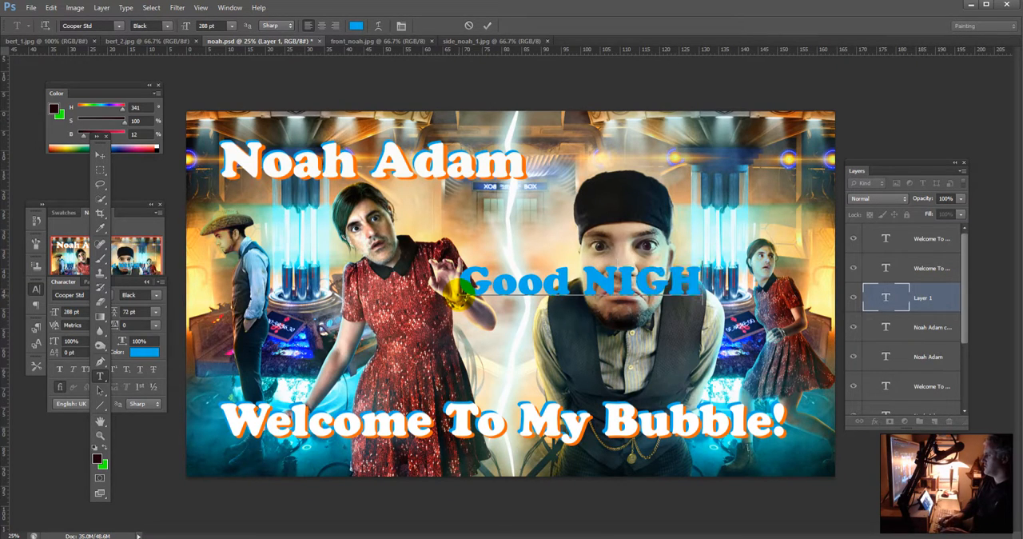
type("T!")
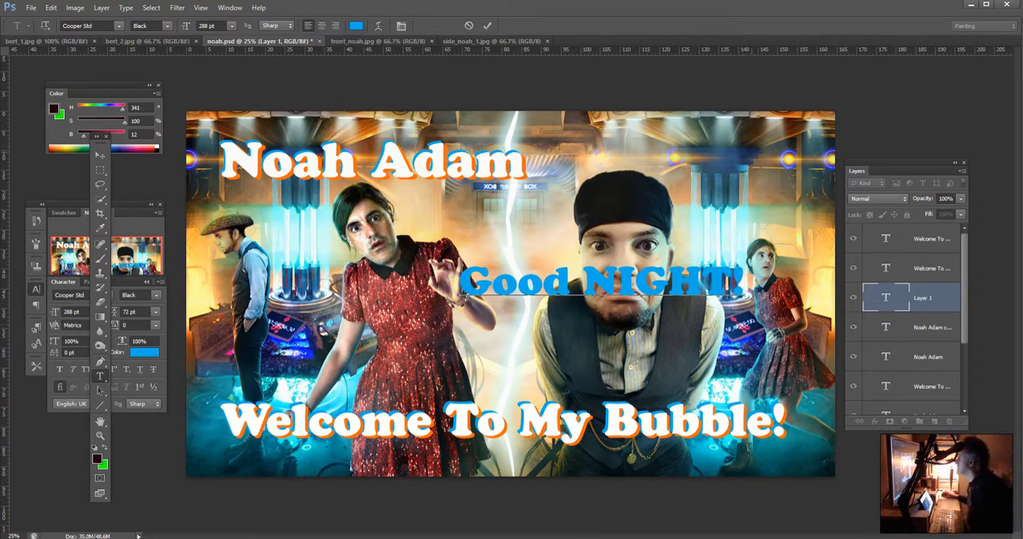